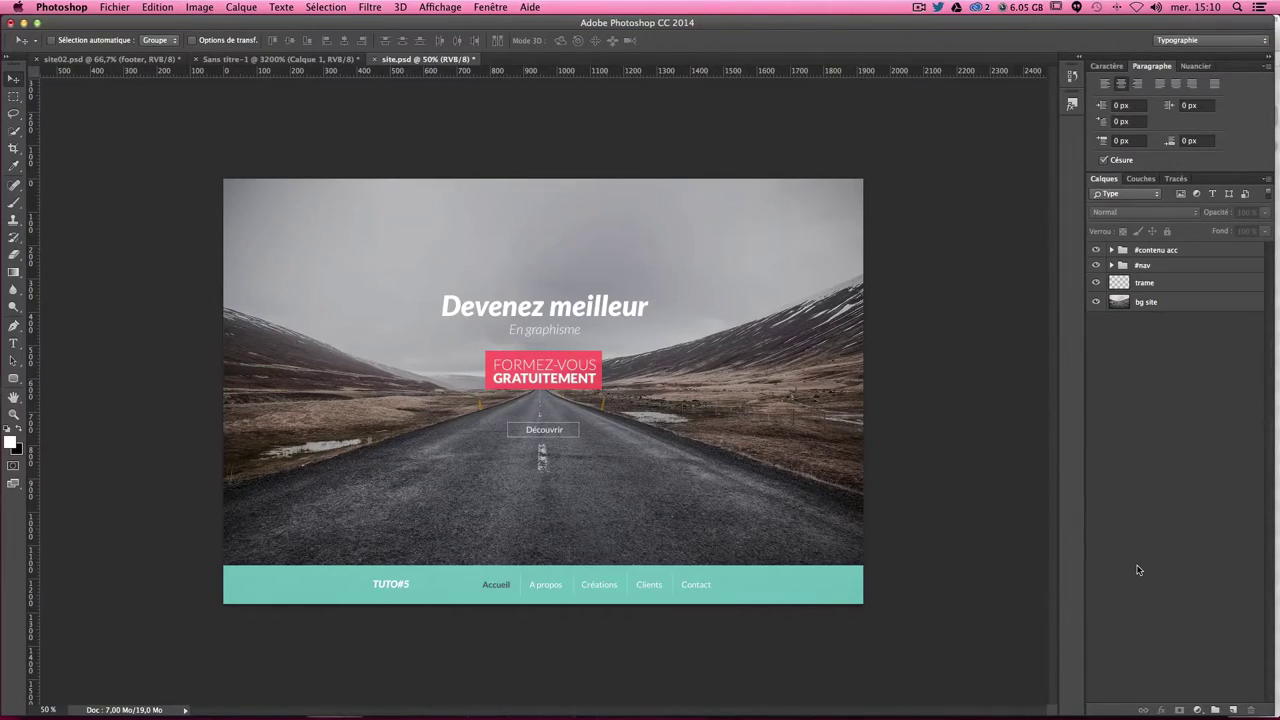
Step: Zoom into the hero page, toggle the trame texture on and off to compare, then zoom out
key(super+plus)
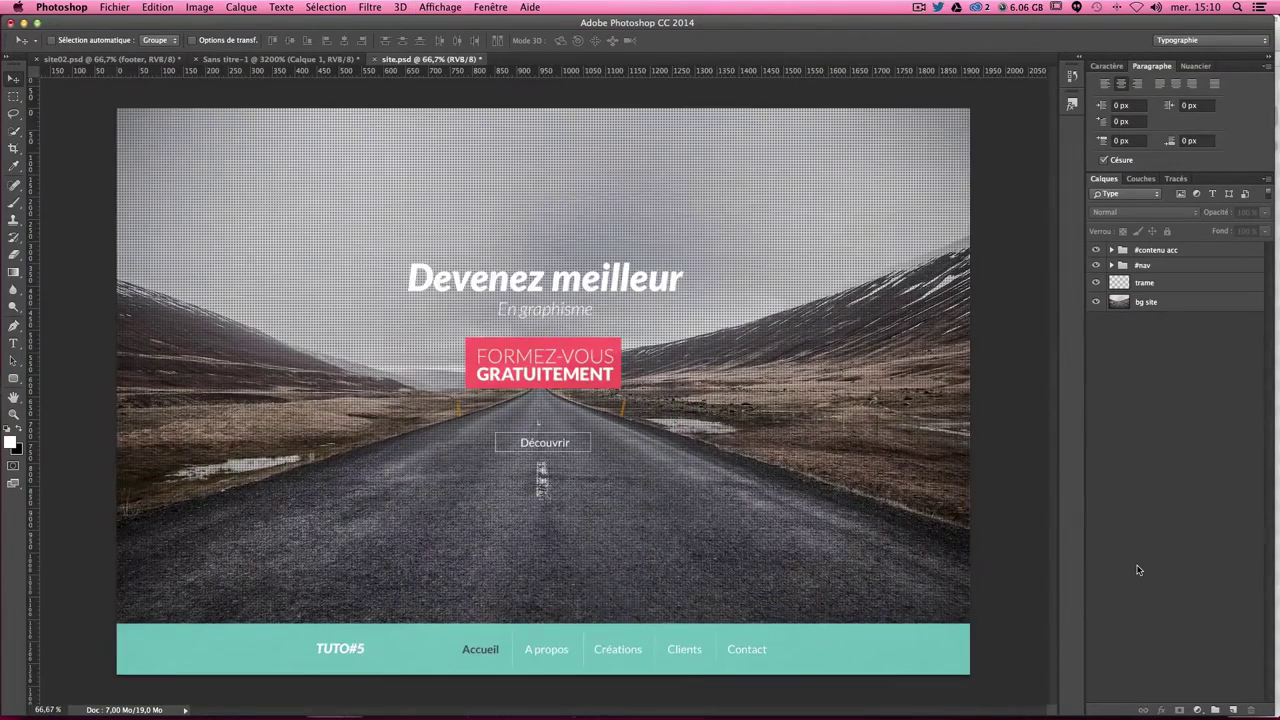
key(super+plus)
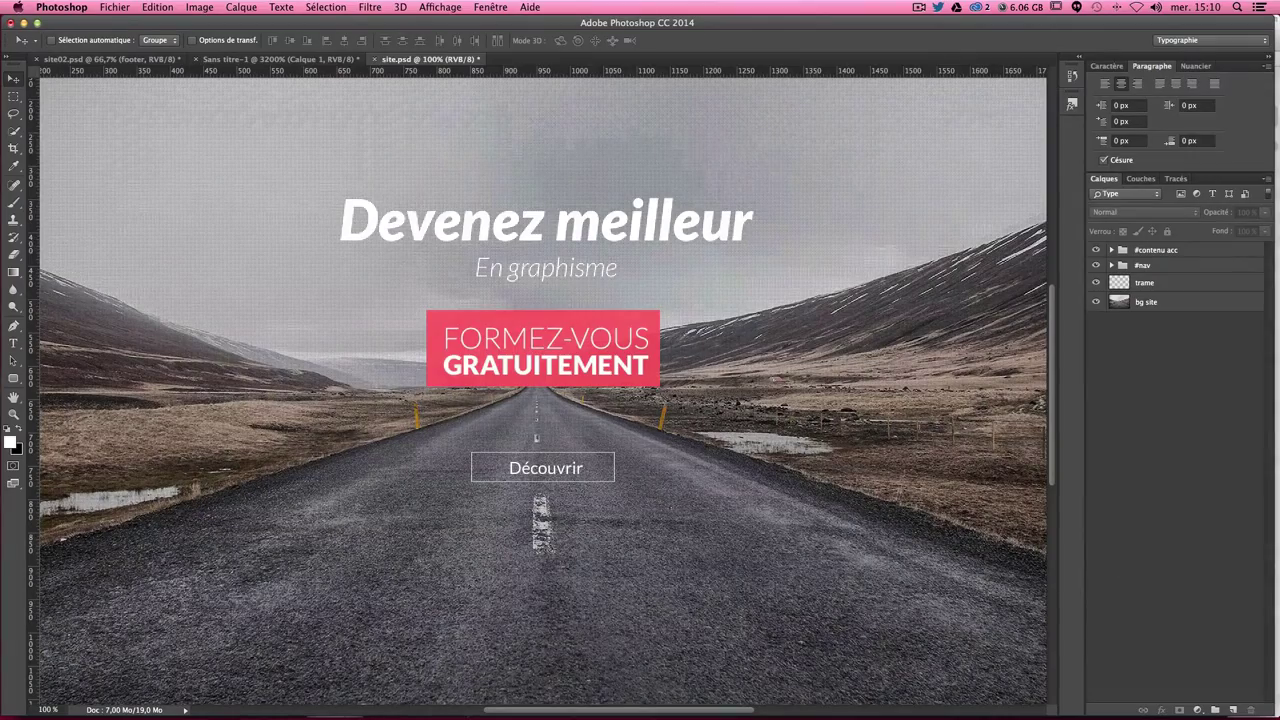
click(1096, 283)
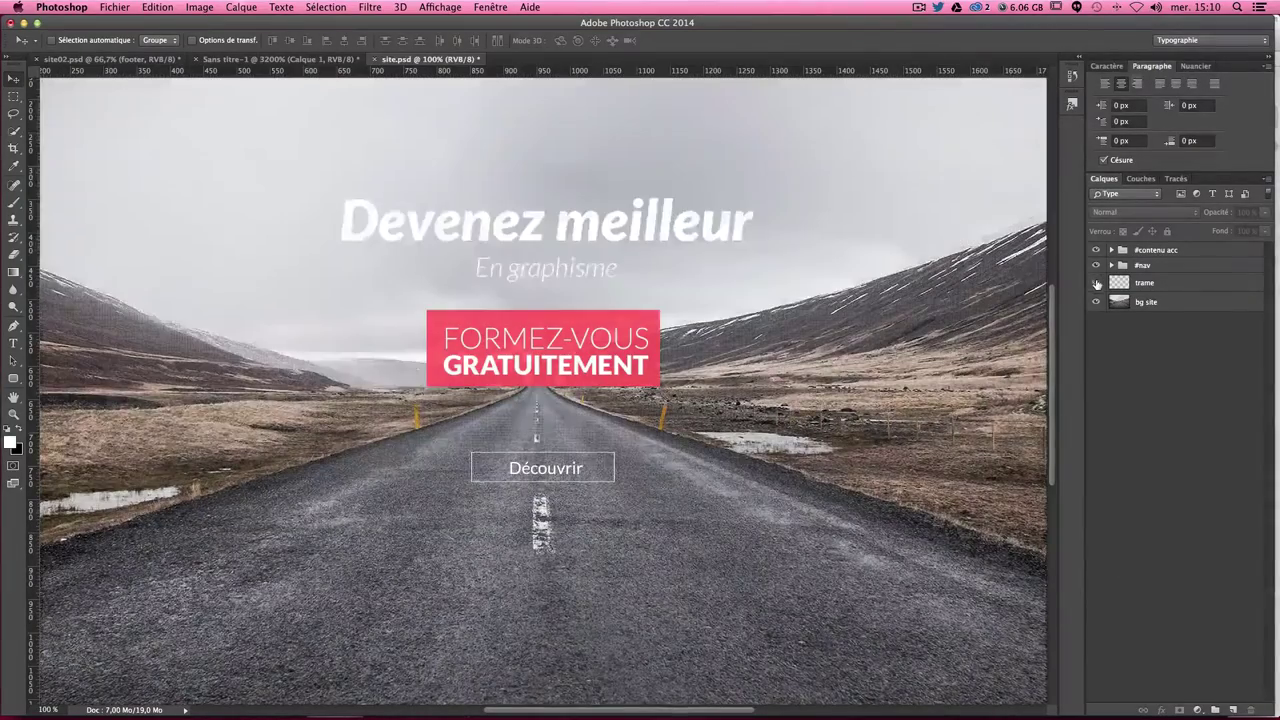
click(1096, 283)
click(1096, 283)
click(1096, 283)
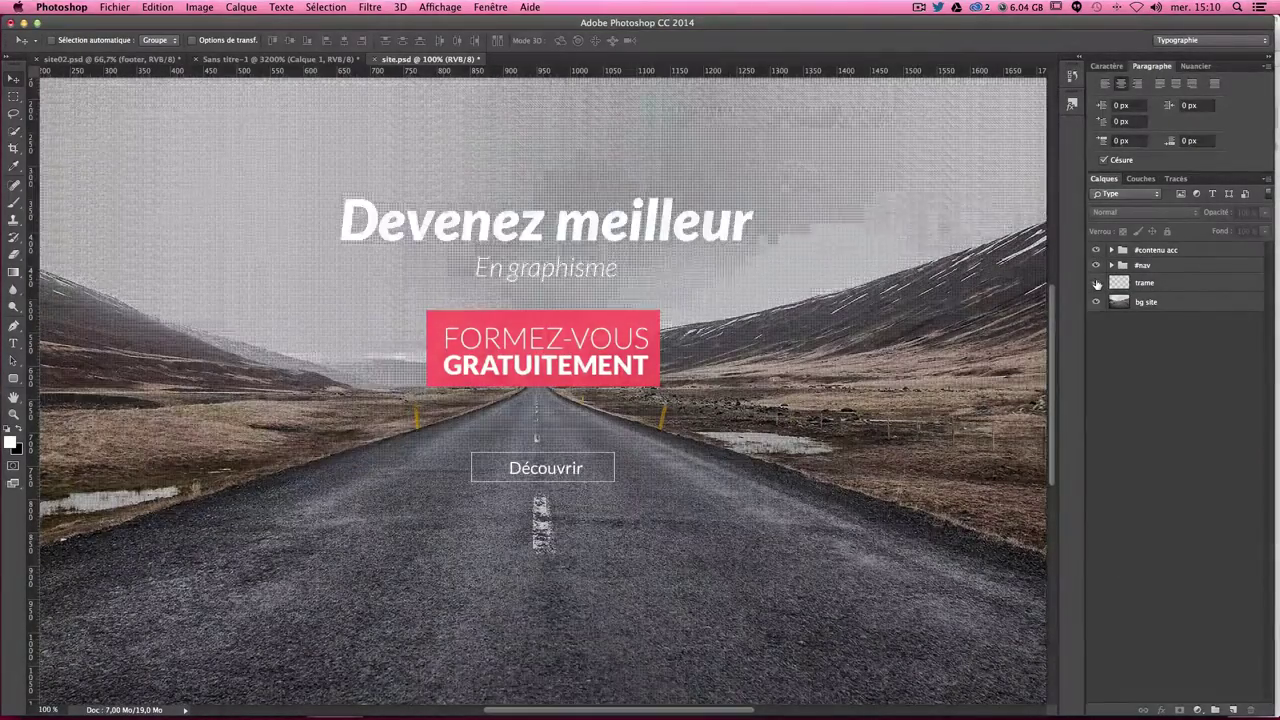
click(1096, 283)
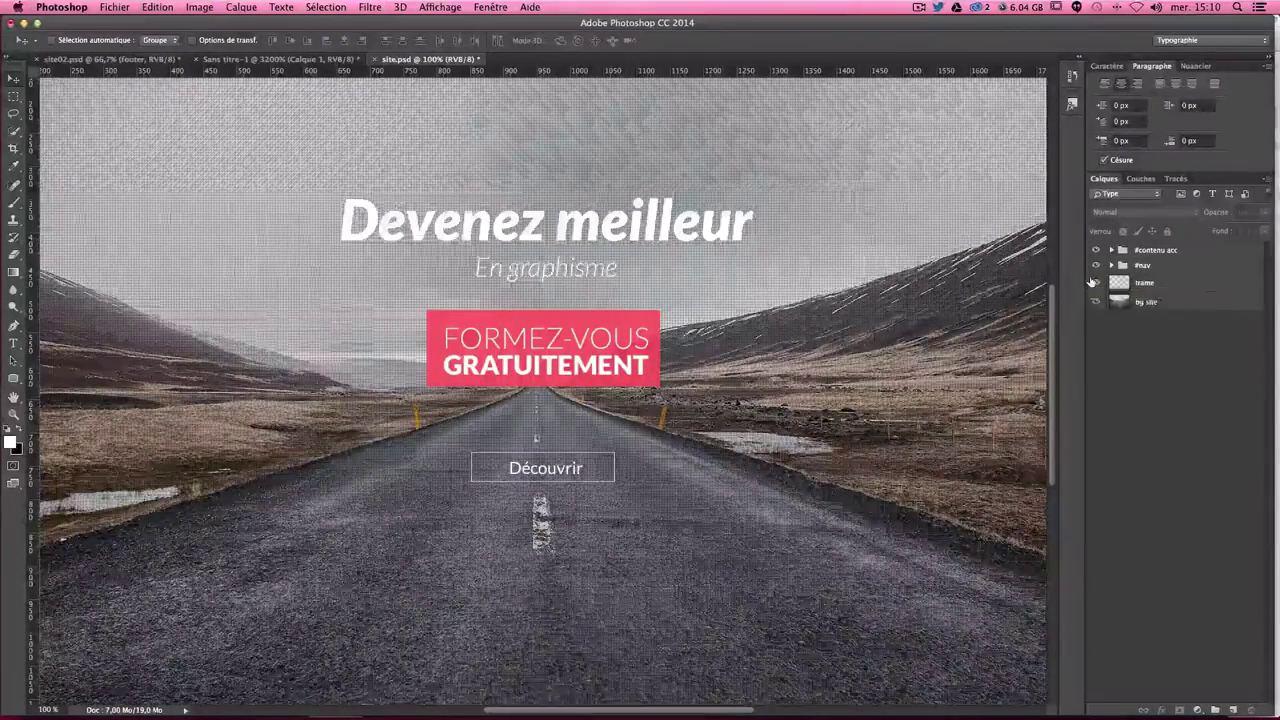
key(ctrl+minus)
key(ctrl+minus)
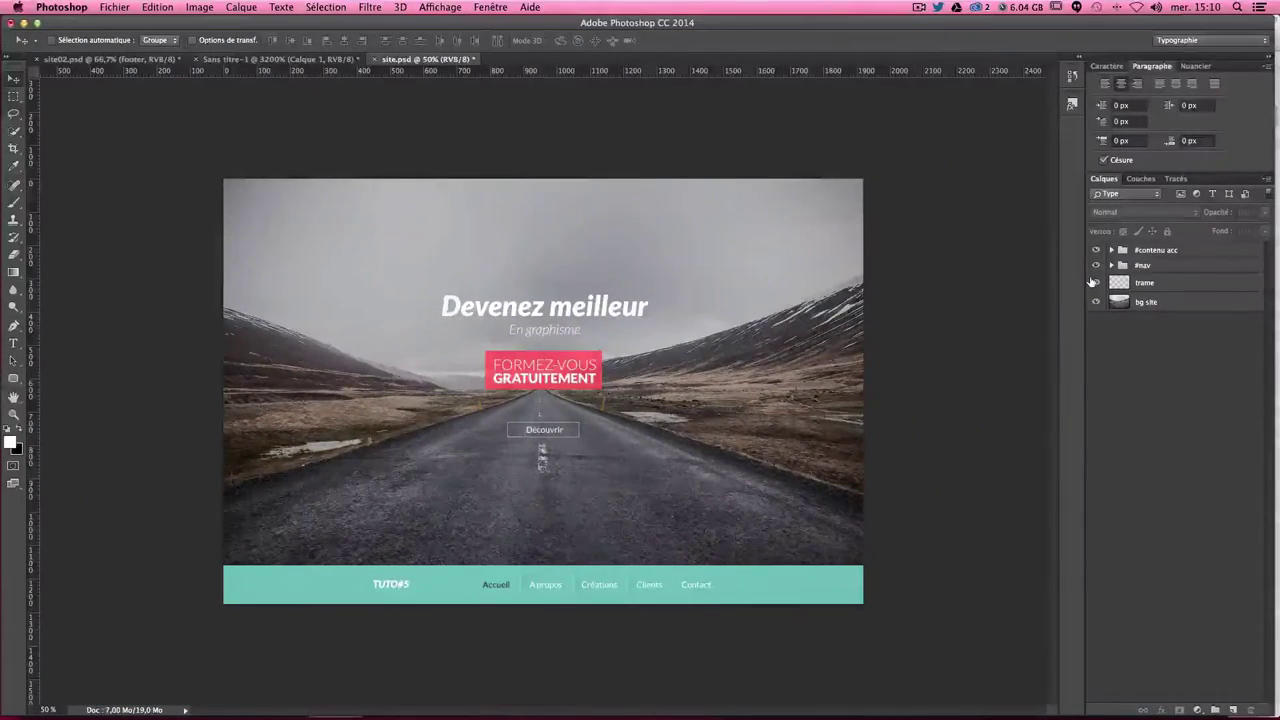
Step: Bring site02.psd to the front and show its layout guides to inspect the grid
click(72, 62)
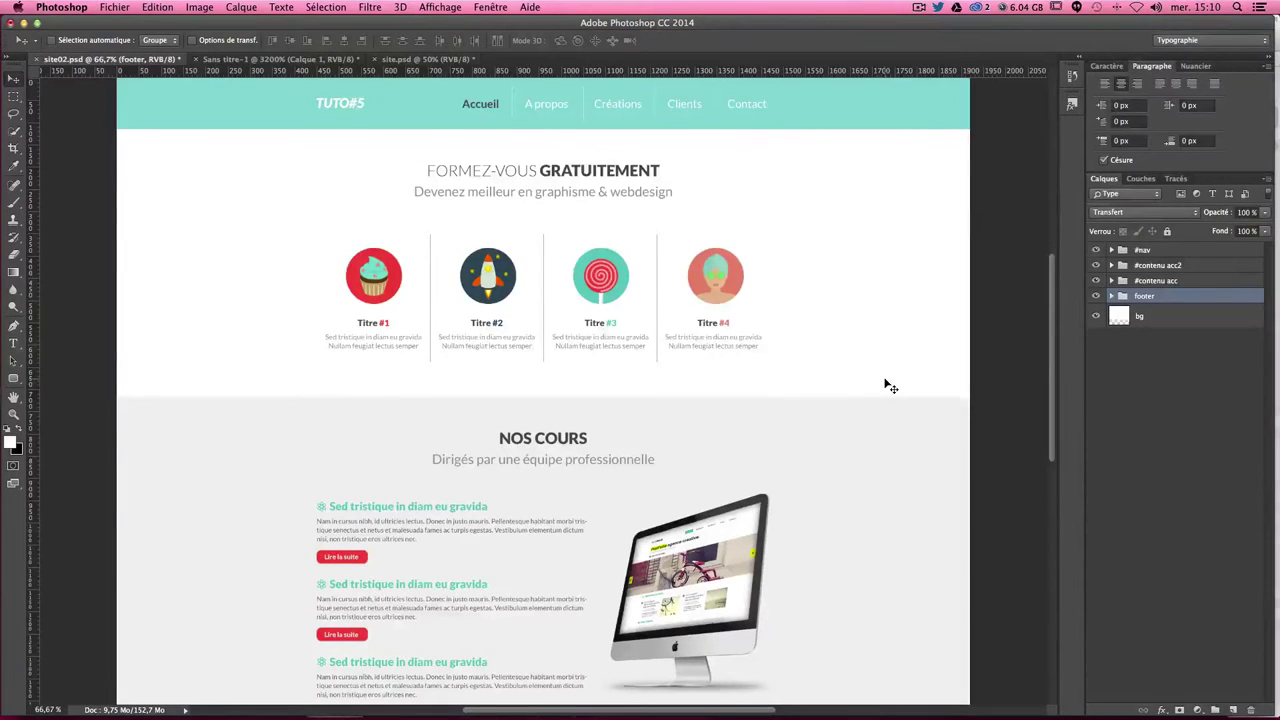
key(ctrl+semicolon)
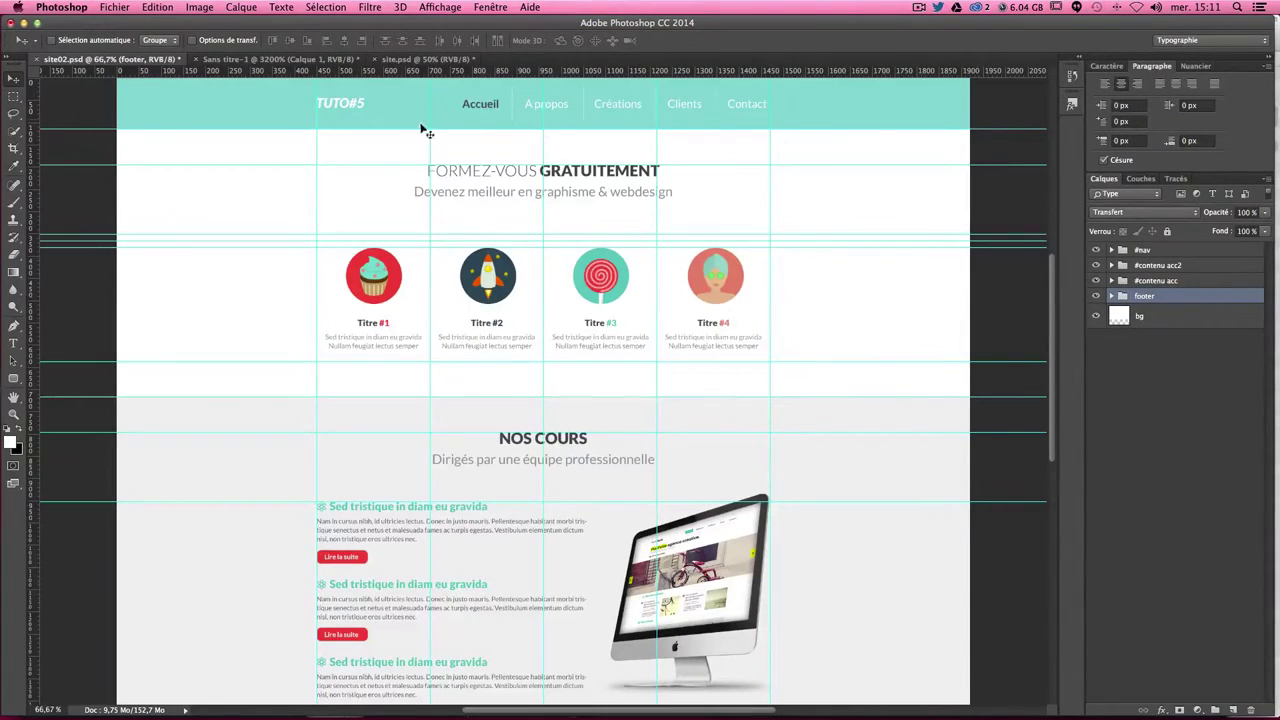
scroll(748, 306, down, 4)
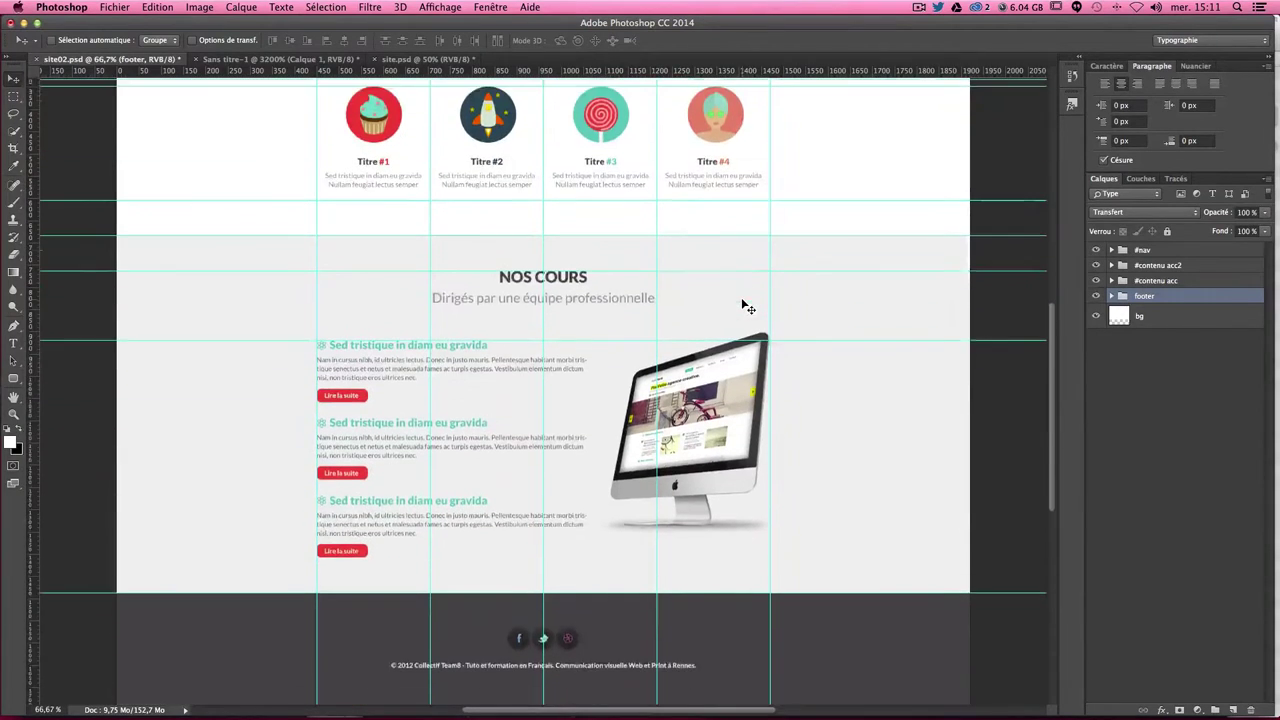
scroll(745, 304, down, 1)
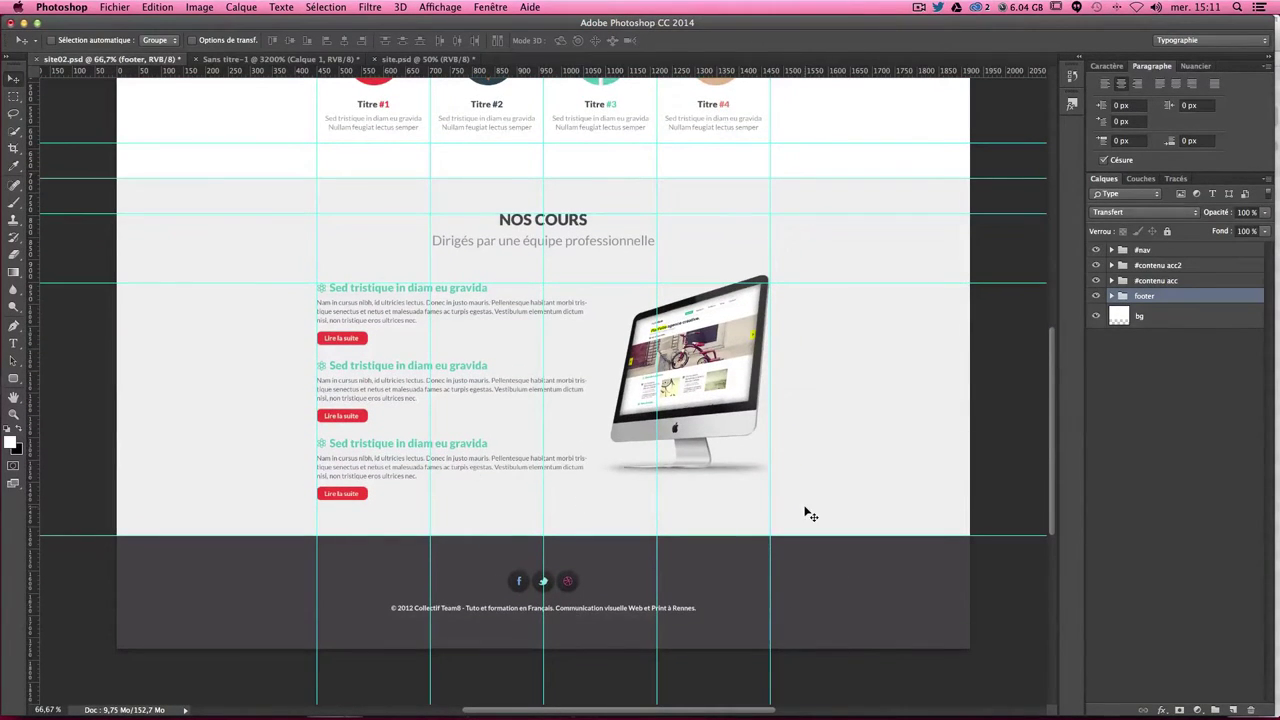
scroll(776, 534, up, 2)
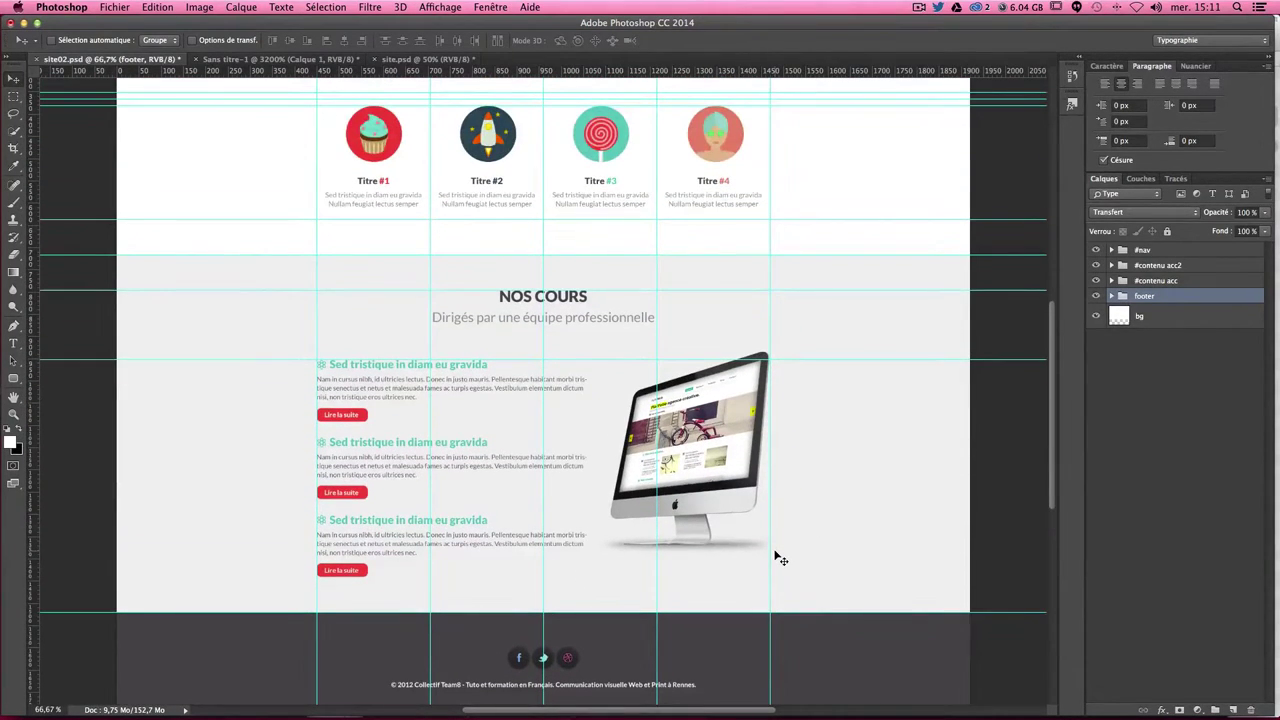
scroll(776, 553, up, 2)
scroll(776, 553, up, 1)
scroll(776, 553, up, 3)
scroll(776, 557, down, 1)
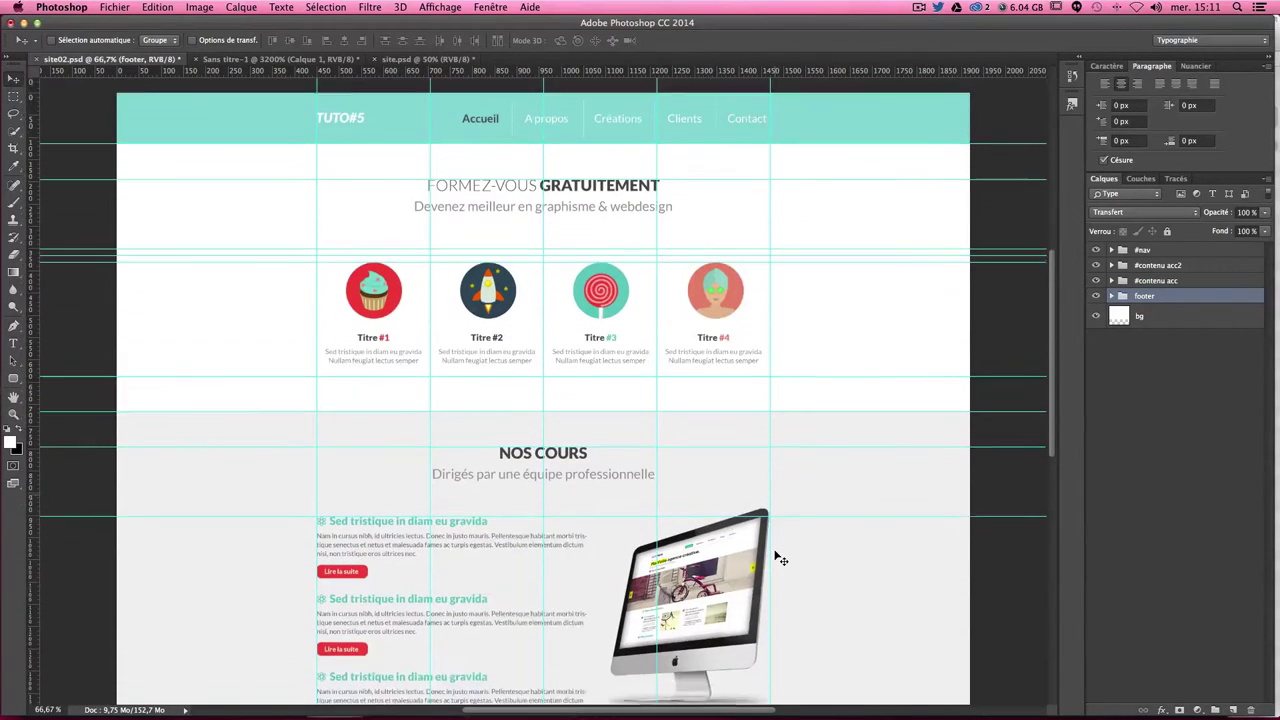
scroll(776, 557, down, 1)
Step: Hide the guides and review the page at 100% to check the column separators
key(ctrl+semicolon)
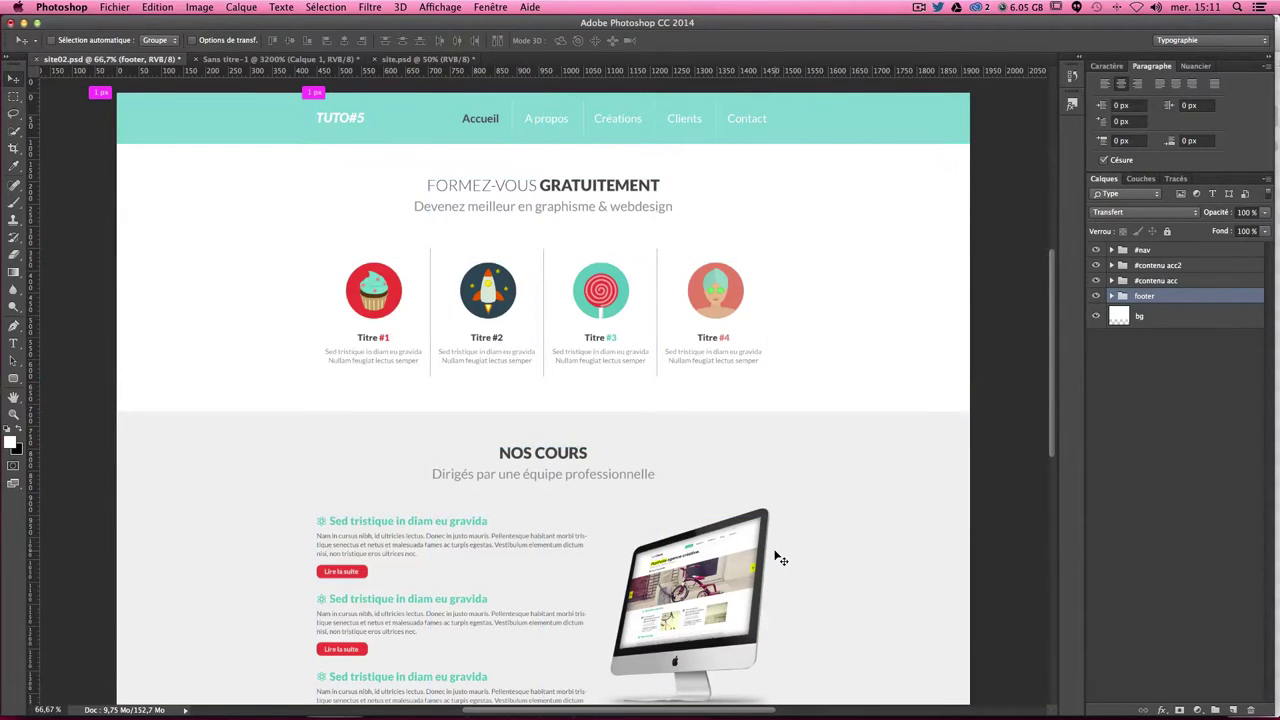
key(ctrl+1)
scroll(780, 558, up, 2)
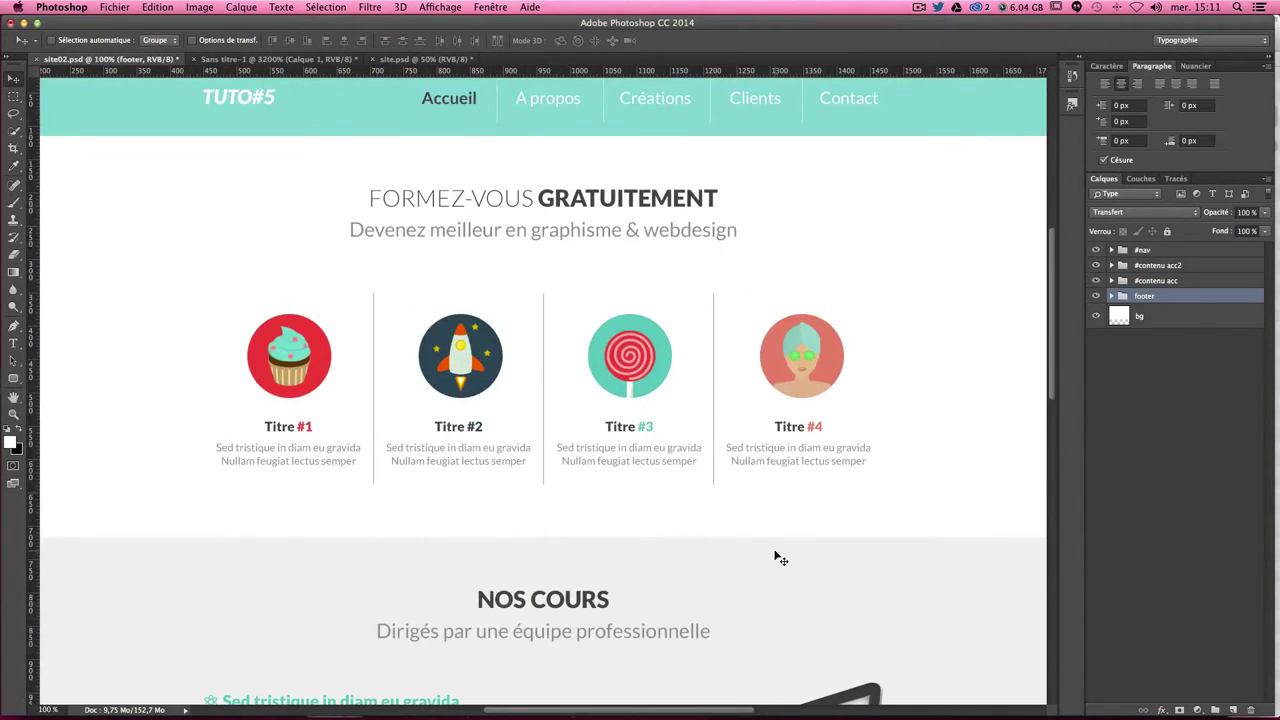
scroll(780, 558, up, 1)
scroll(780, 558, down, 1)
scroll(778, 557, down, 2)
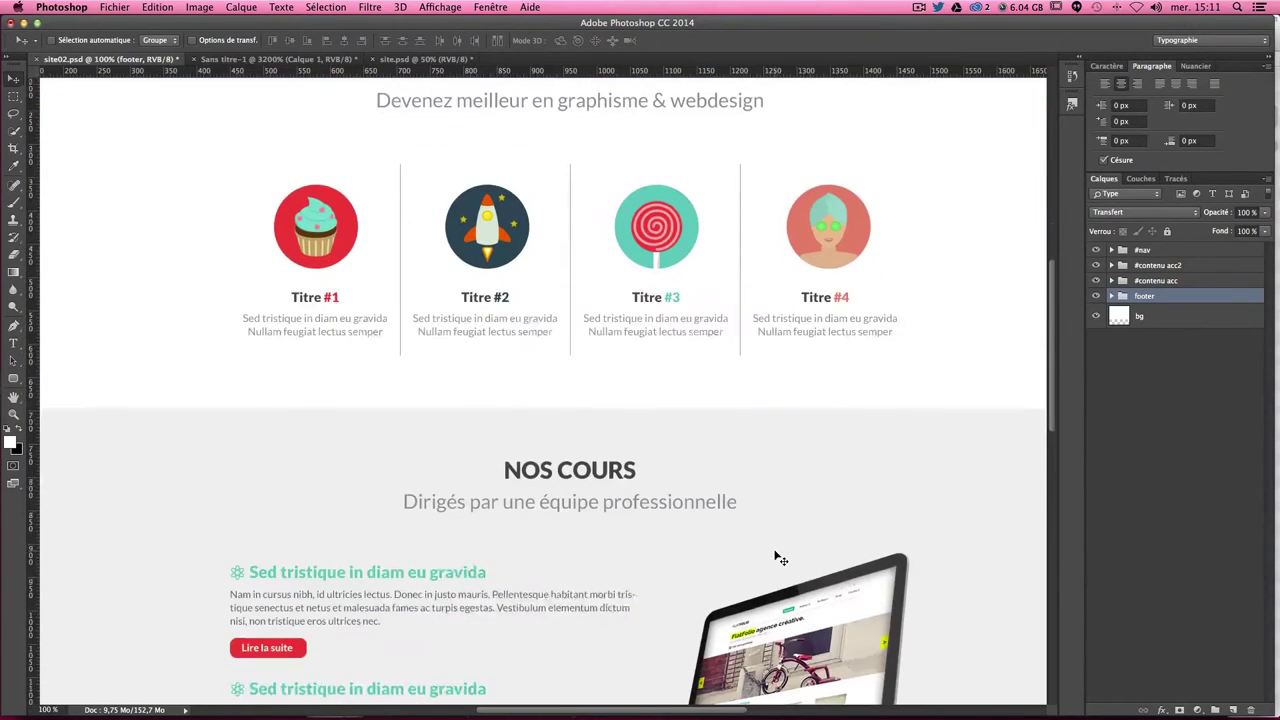
scroll(775, 556, right, 1)
scroll(775, 556, down, 1)
scroll(775, 556, down, 1)
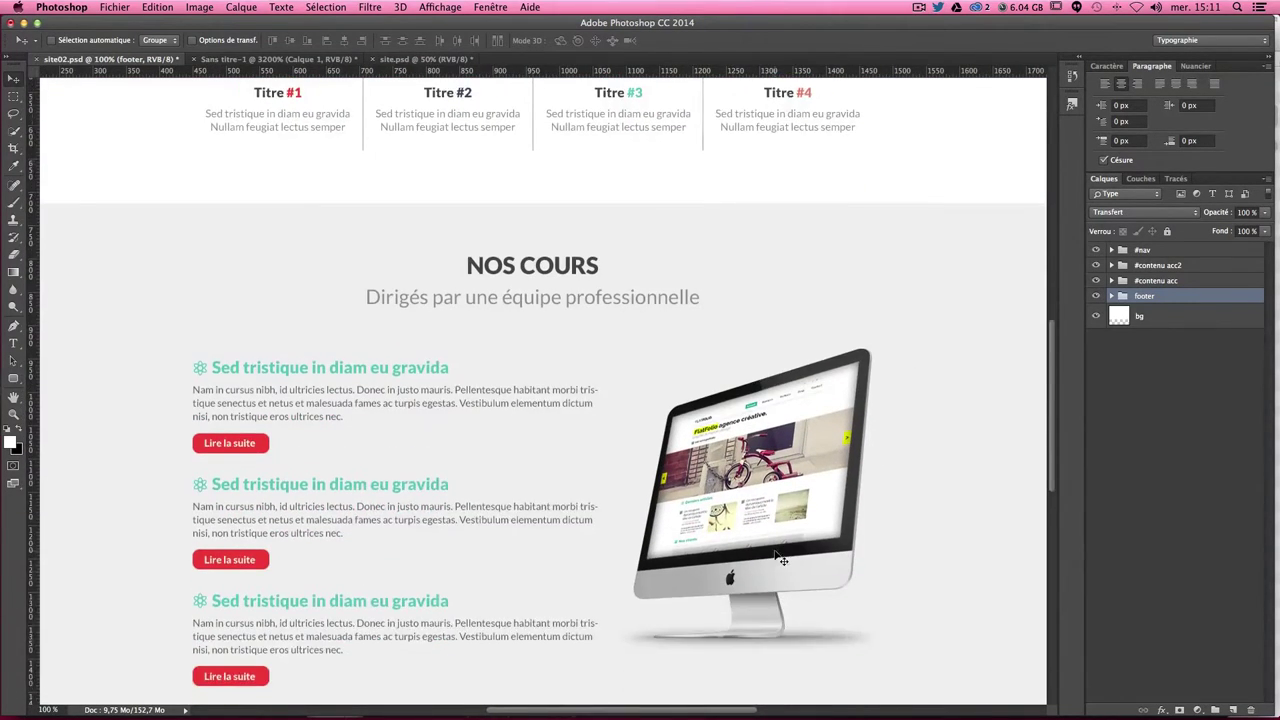
scroll(775, 556, down, 1)
scroll(776, 557, down, 2)
scroll(776, 557, up, 3)
scroll(777, 558, up, 4)
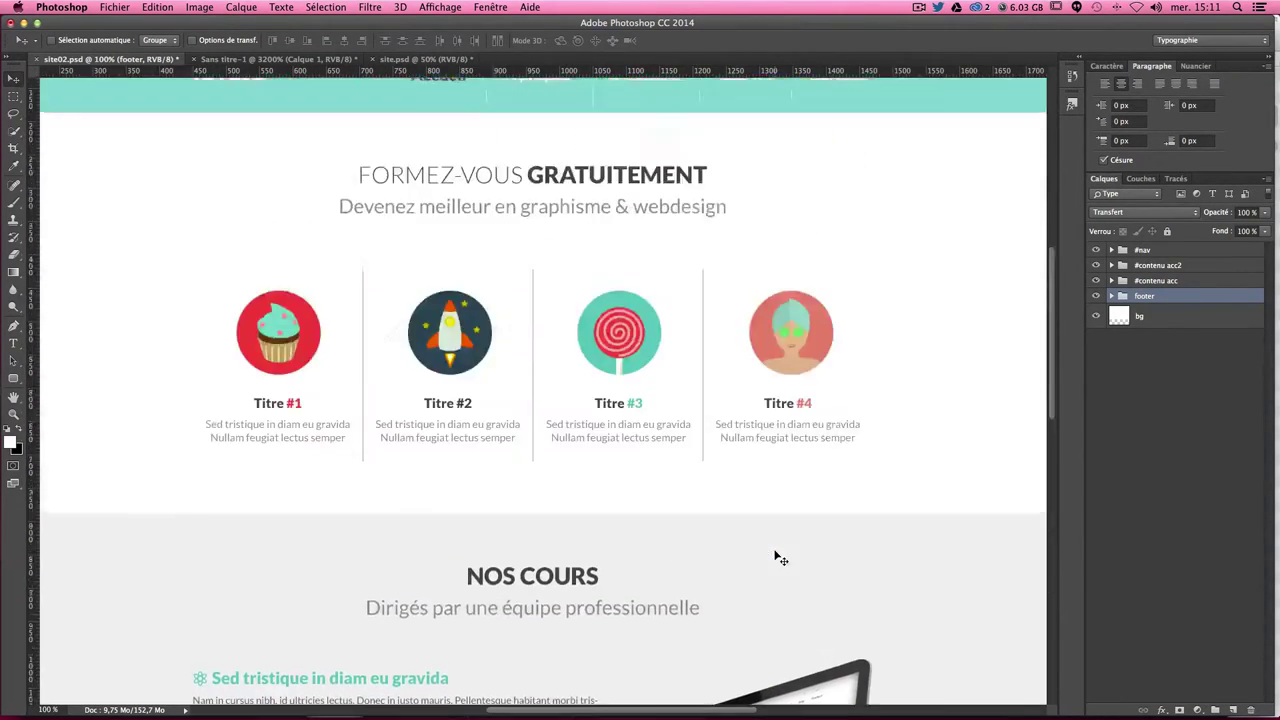
scroll(779, 559, up, 1)
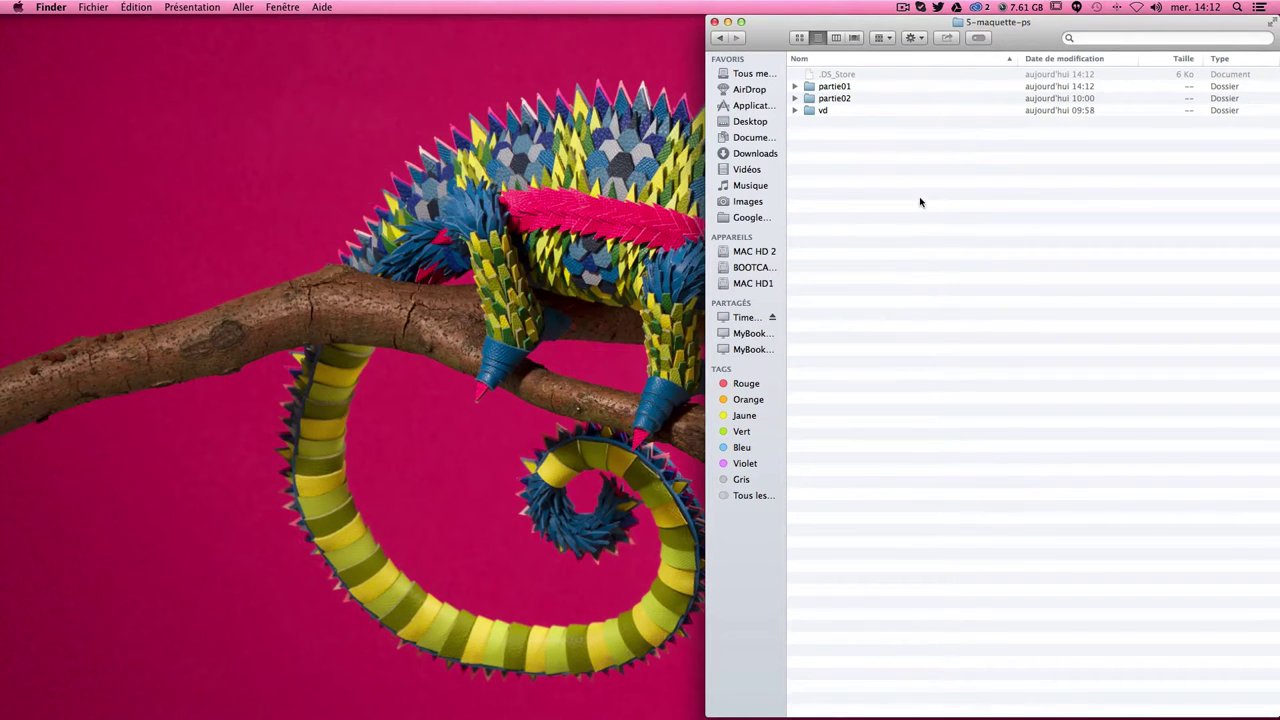
Step: Expand the partie01 folder in Finder and open site.psd in Photoshop
click(794, 86)
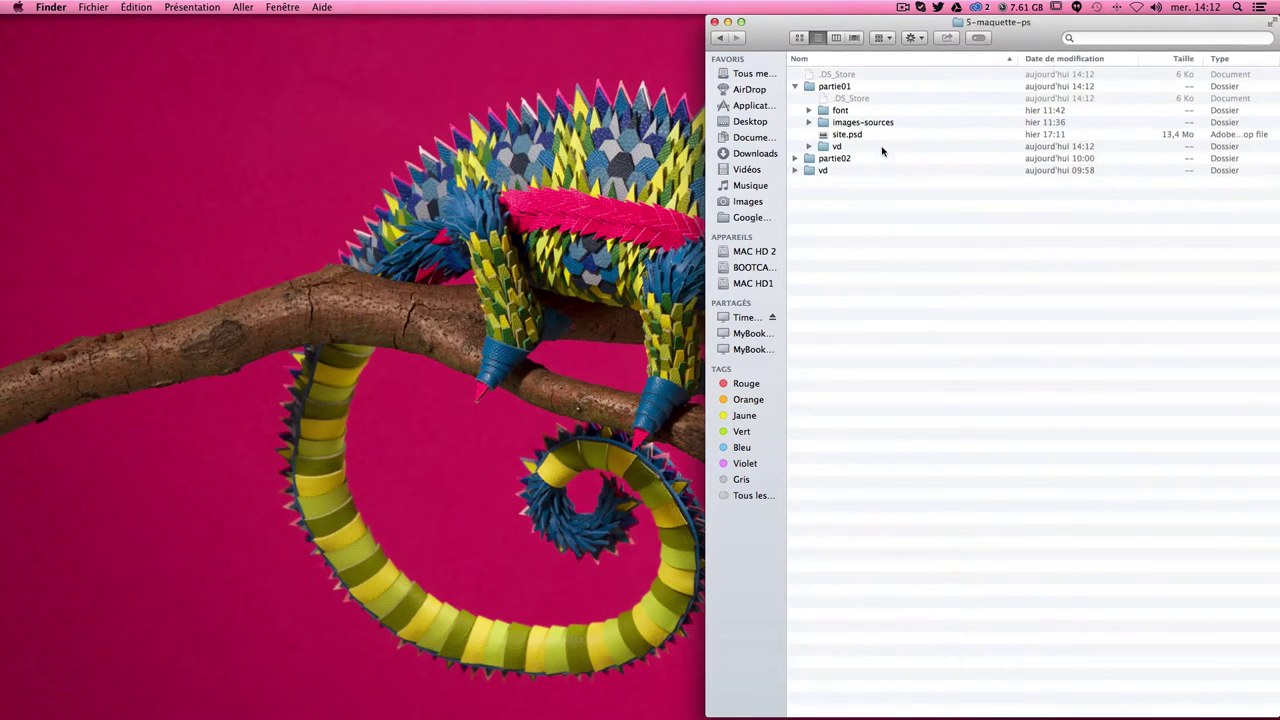
double_click(842, 136)
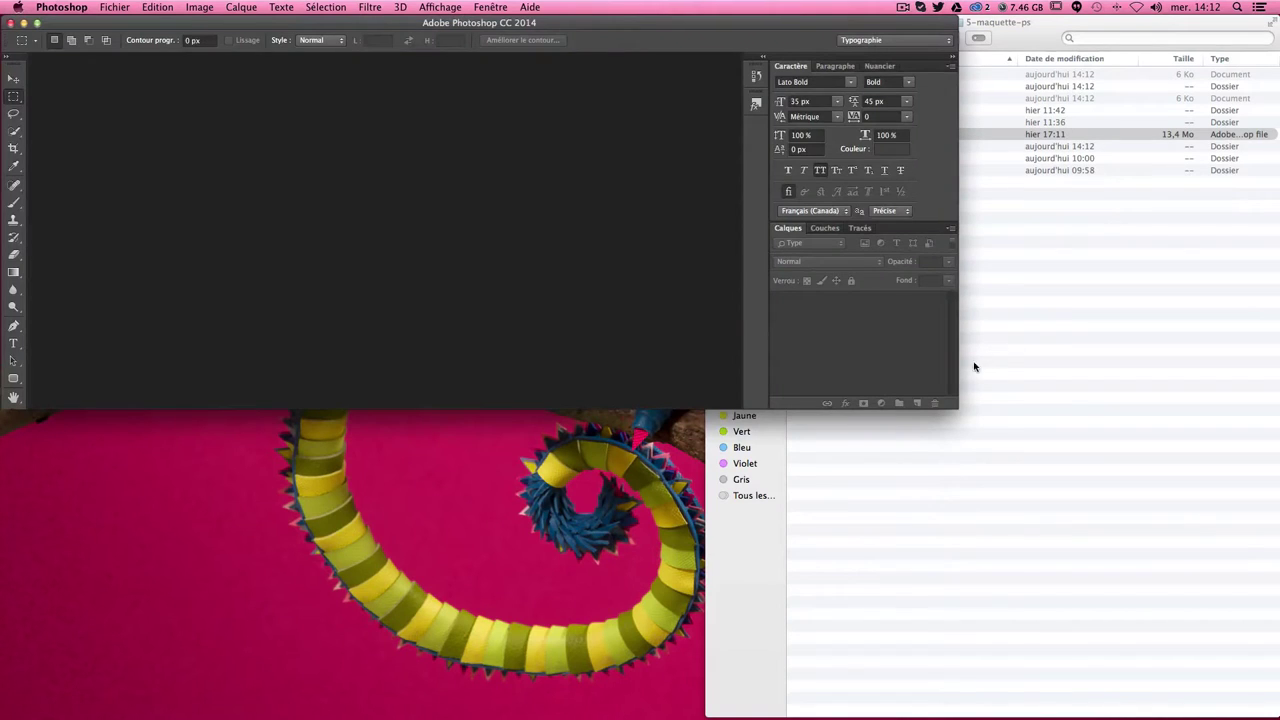
Step: Enlarge the Photoshop window to fill the screen and select the Move tool
drag(952, 405, 1255, 713)
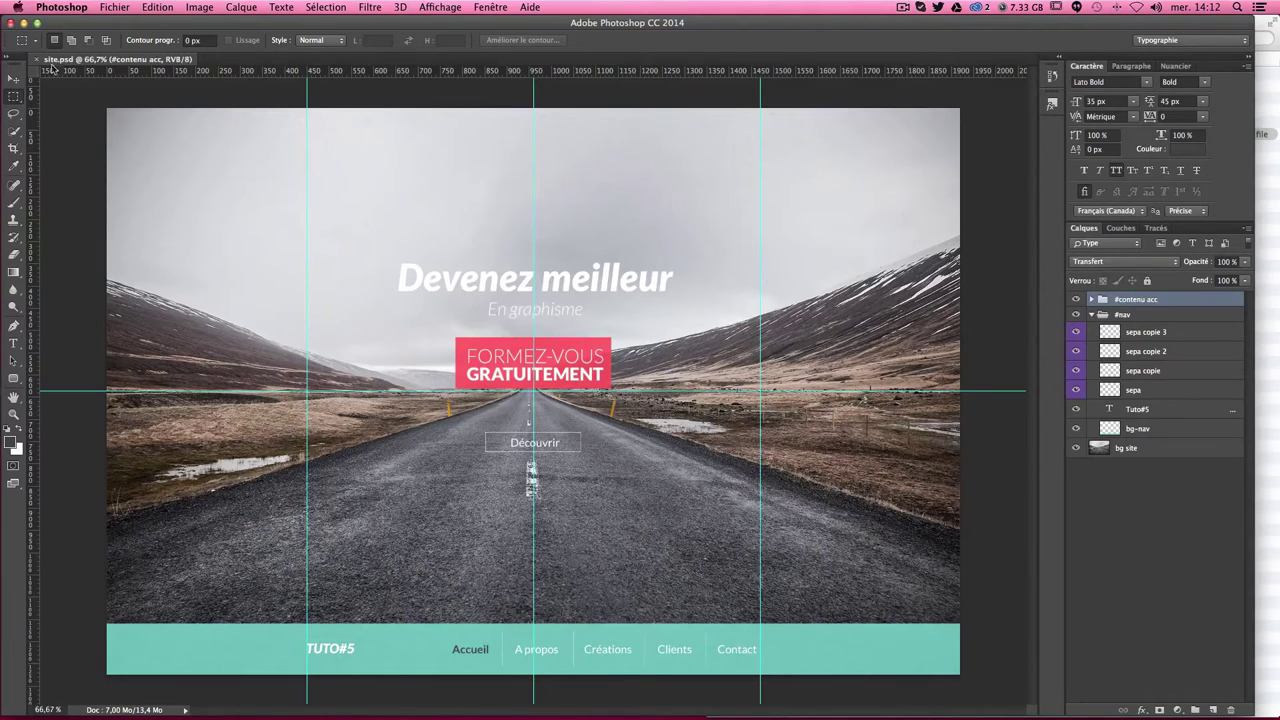
click(17, 78)
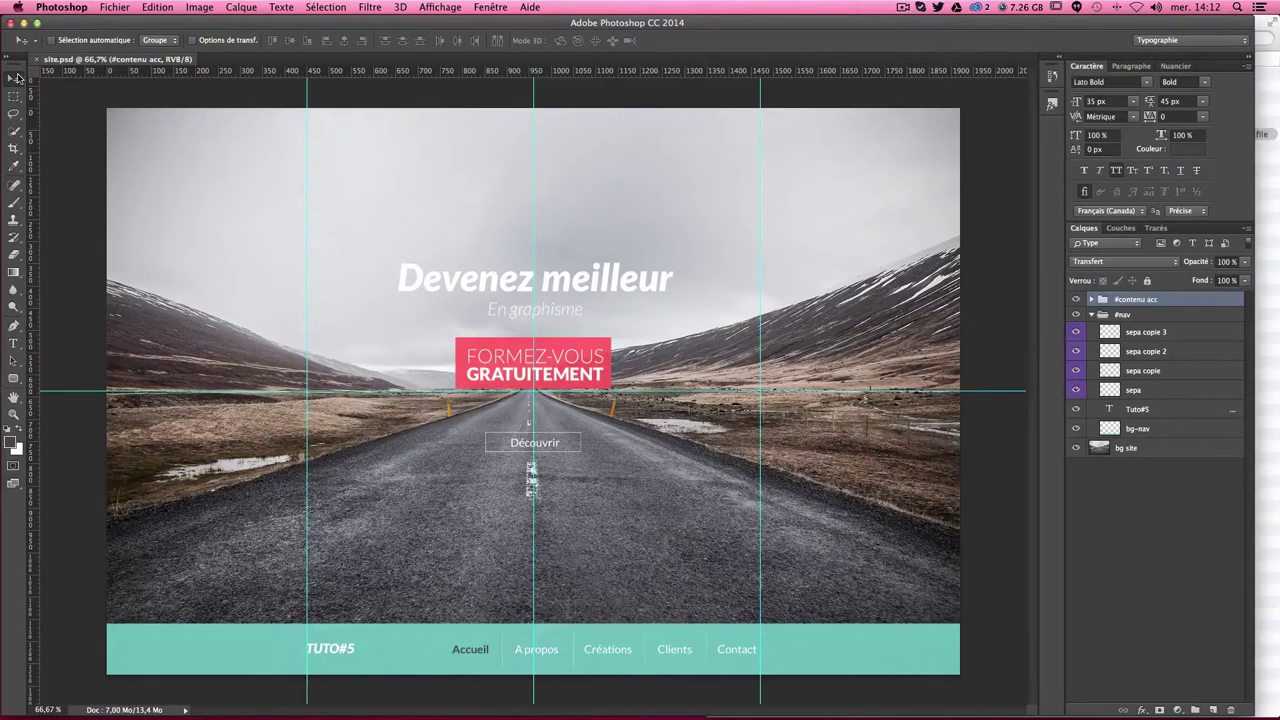
Step: Create a new 2×2 px document and zoom in on the tiny canvas
key(super+n)
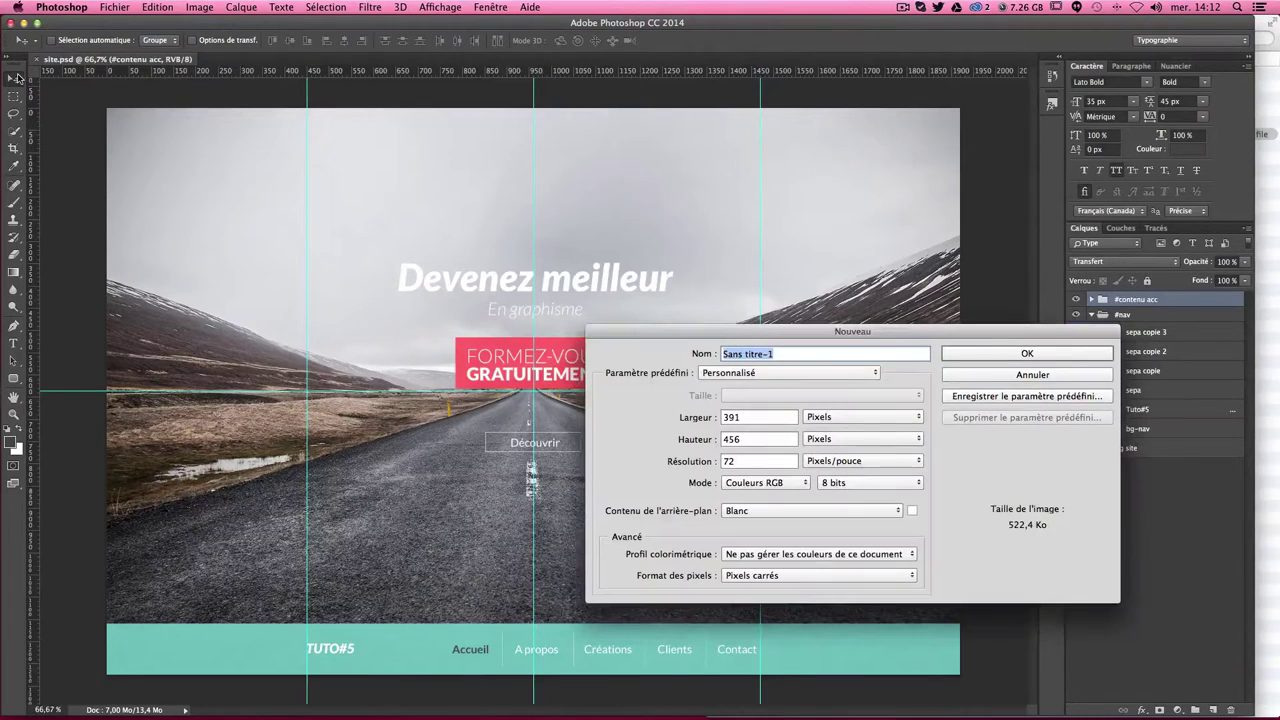
key(Tab)
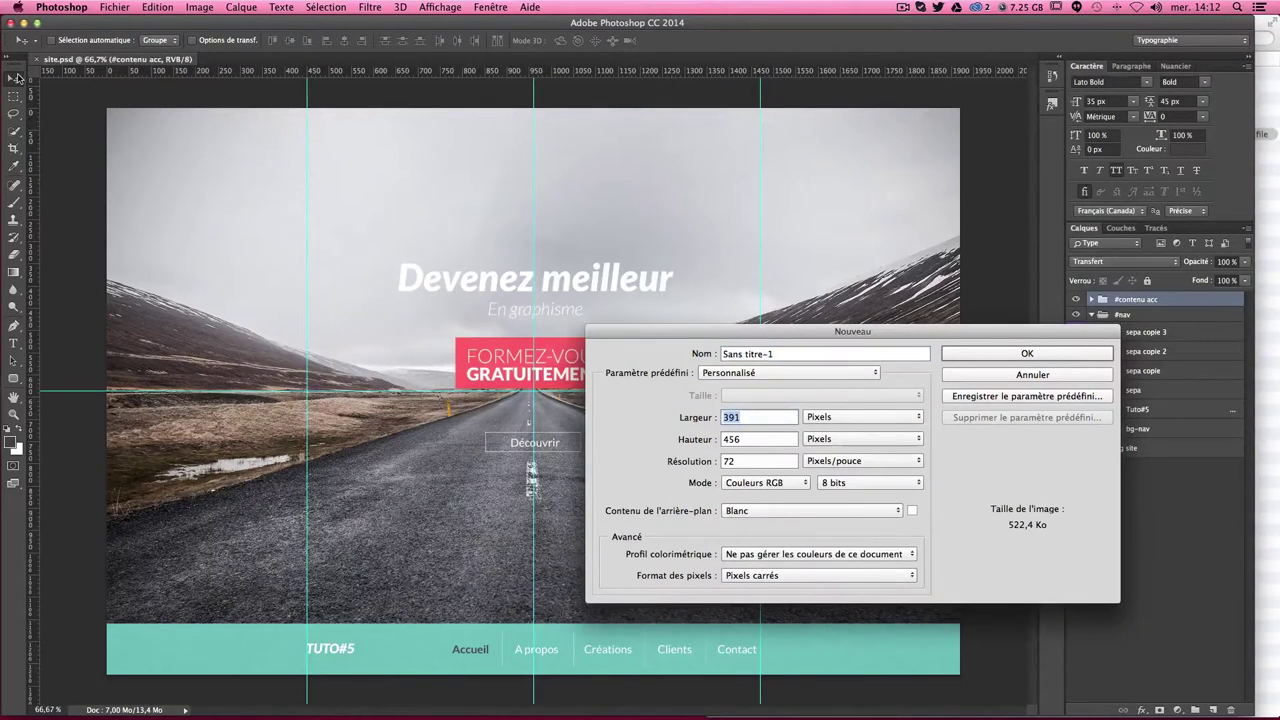
text(2)
key(Tab)
text(2)
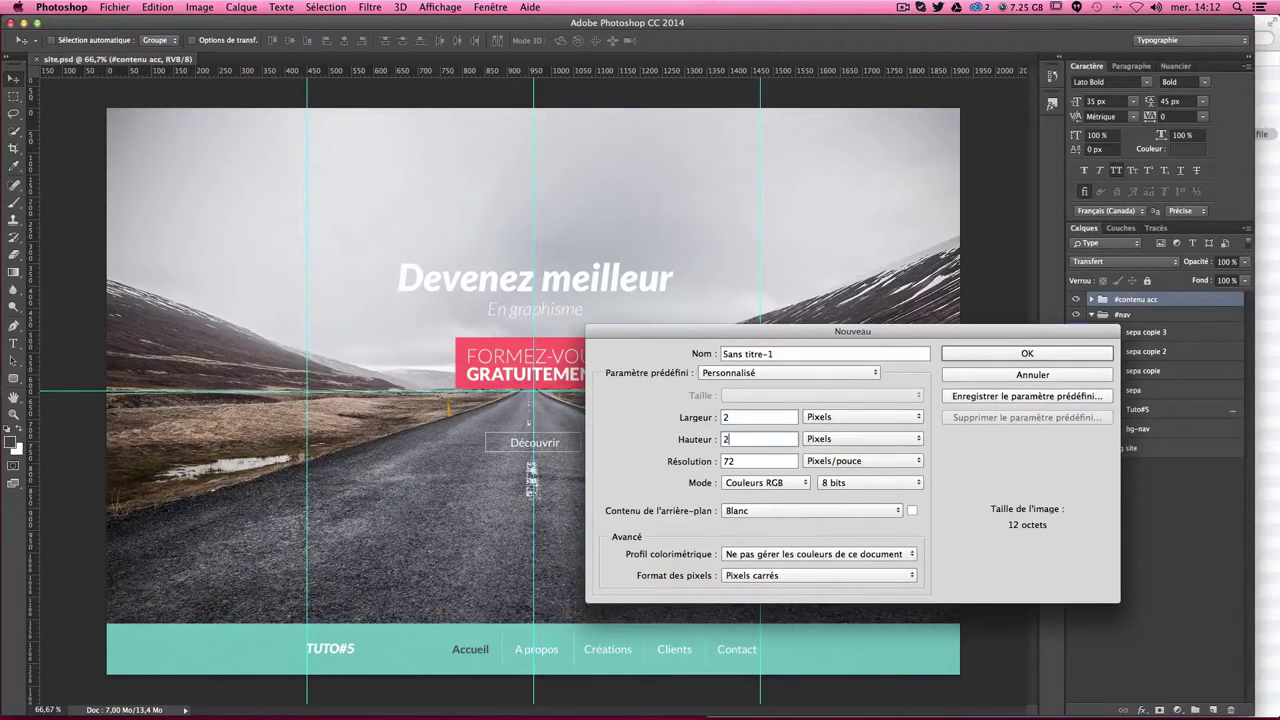
key(Tab)
click(998, 356)
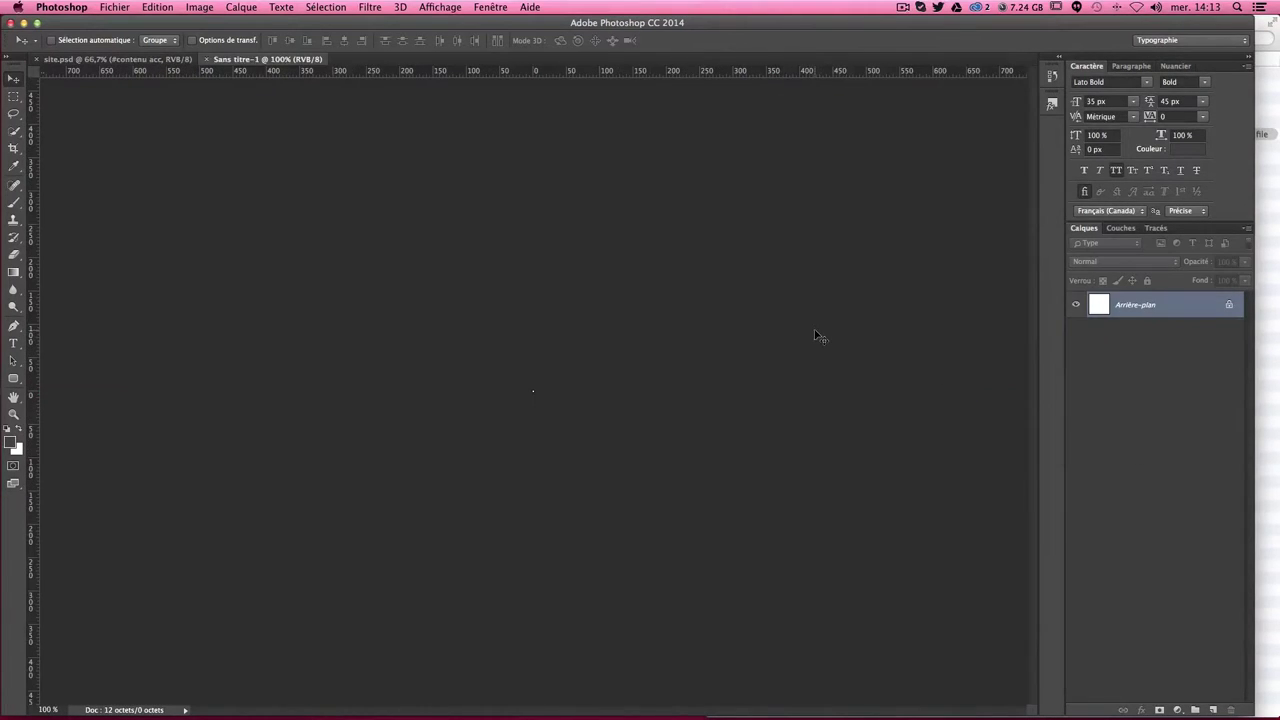
key(super+plus)
key(super+plus)
key(super+plus)
key(super+plus)
key(super+plus)
key(super+plus)
key(super+plus)
key(super+plus)
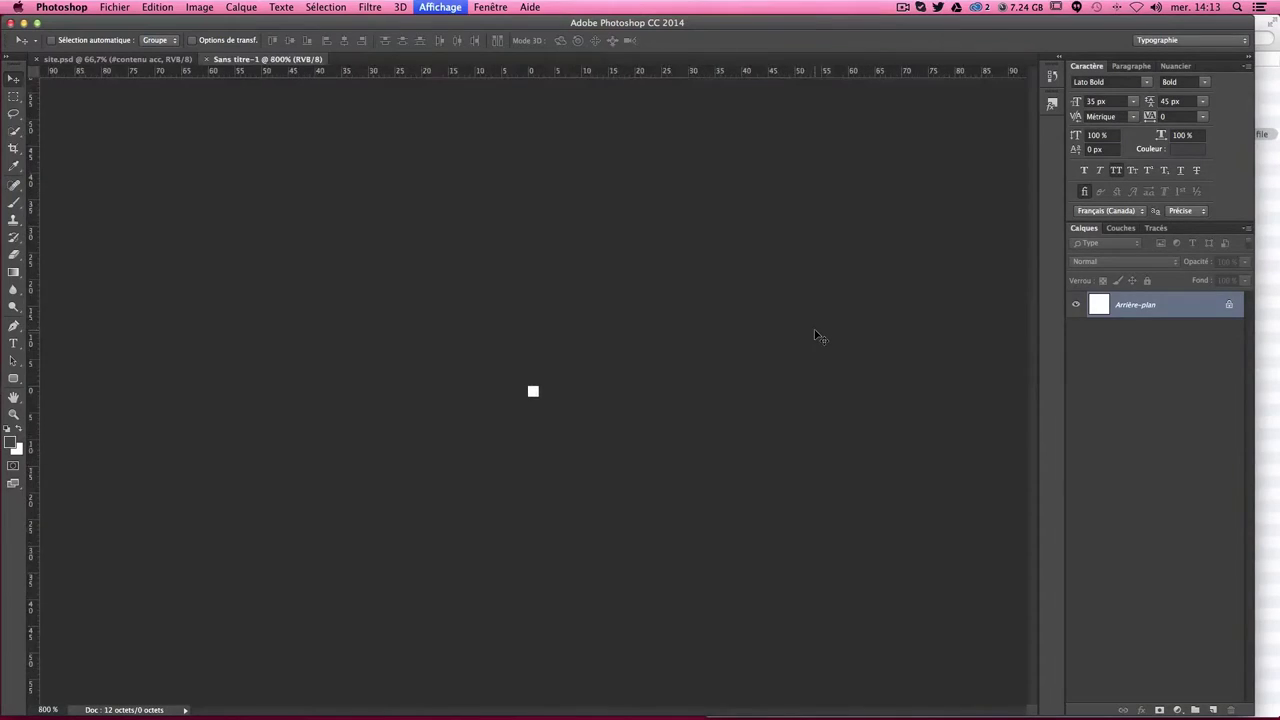
key(super+plus)
key(super+plus)
key(super+plus)
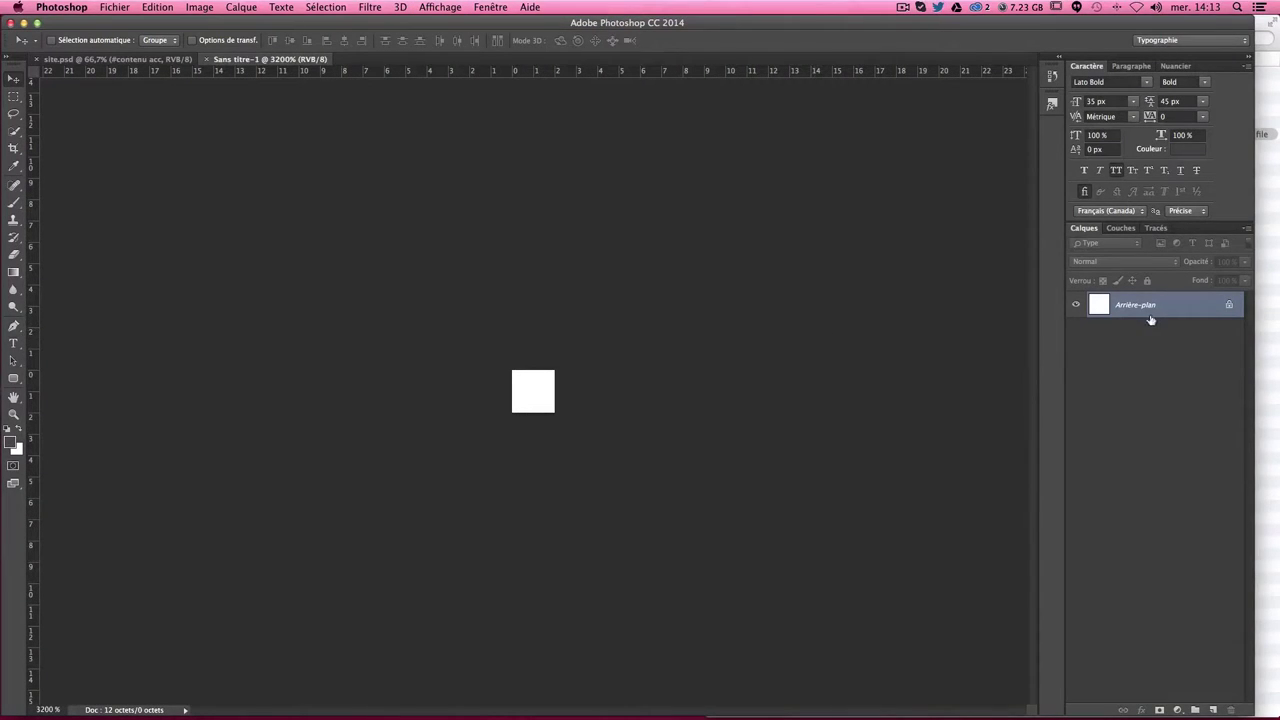
Step: Unlock the background as Calque 0, add empty layer Calque 1, and delete Calque 0
drag(1143, 315, 1118, 345)
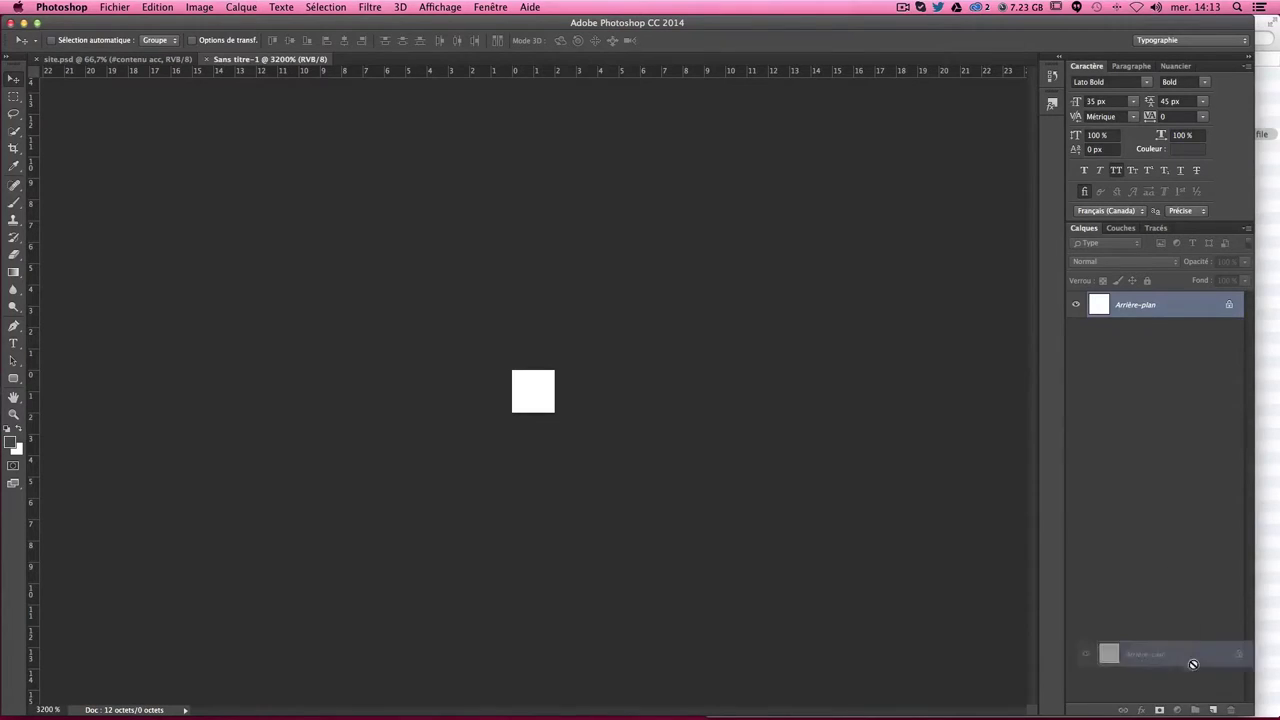
double_click(1136, 308)
key(Return)
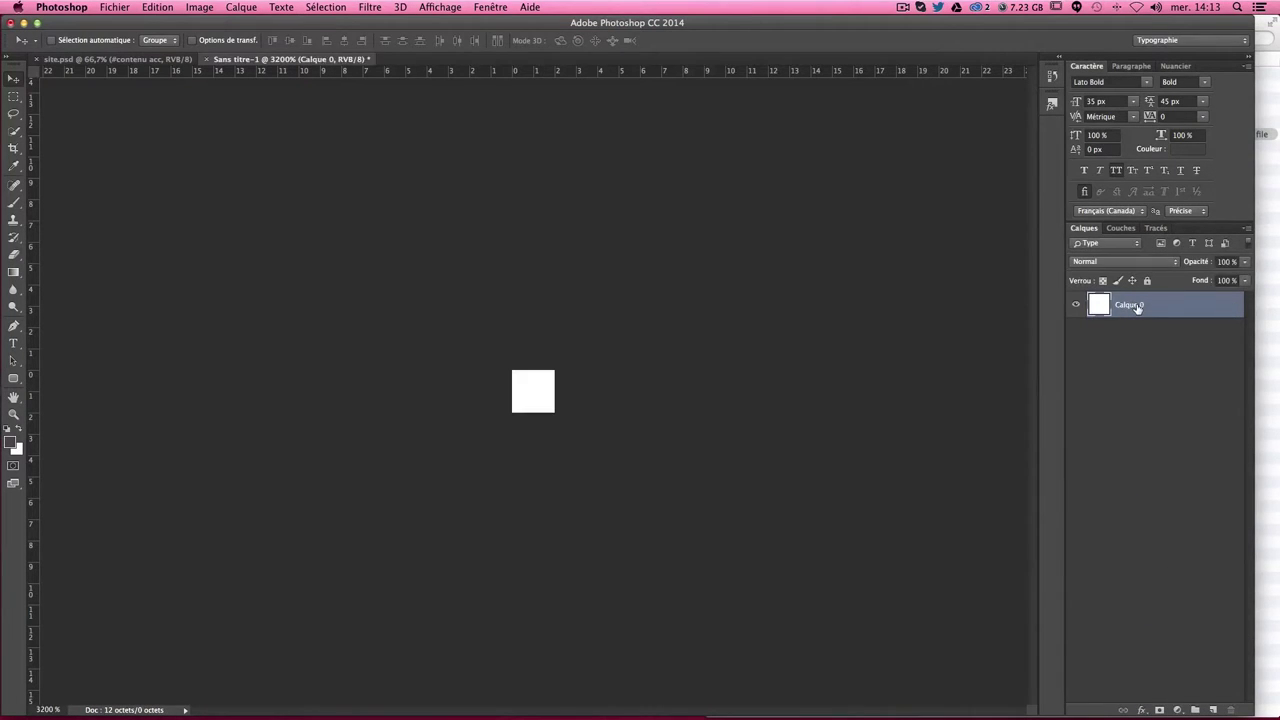
mouse_move(1136, 308)
mouse_down()
mouse_move(1163, 331)
mouse_move(1170, 695)
mouse_up()
click(1213, 709)
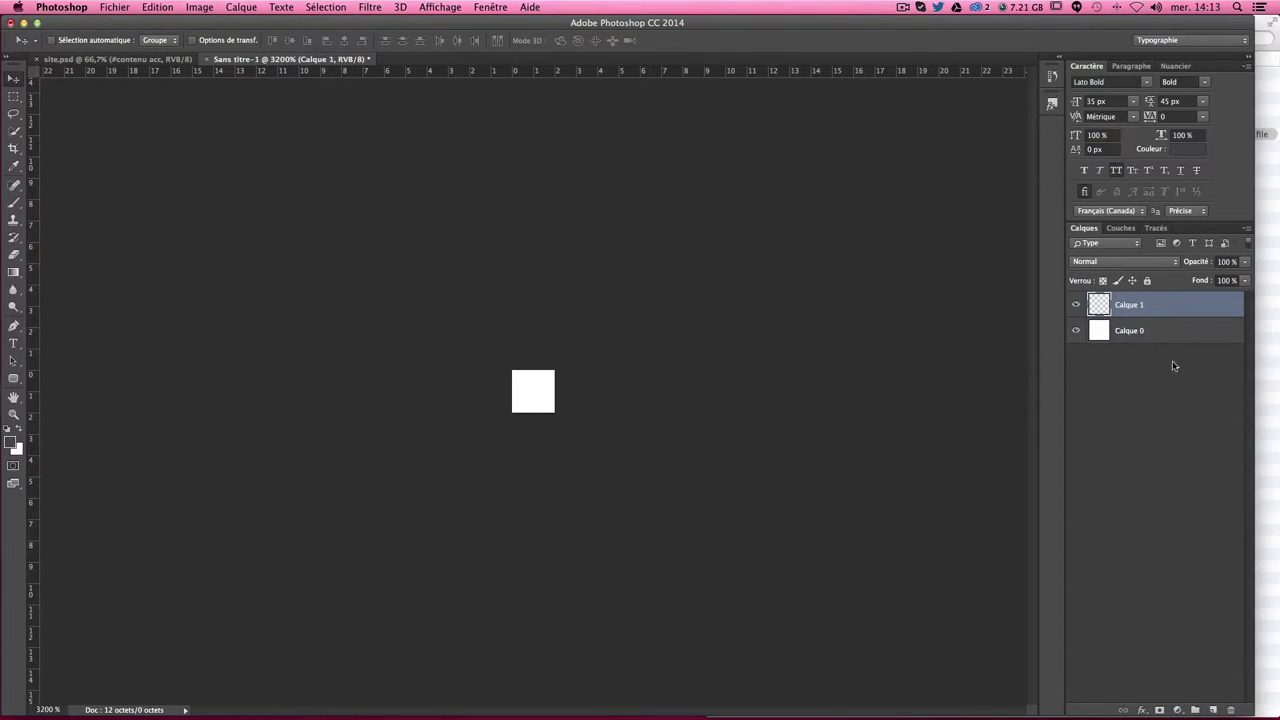
drag(1141, 337, 1229, 709)
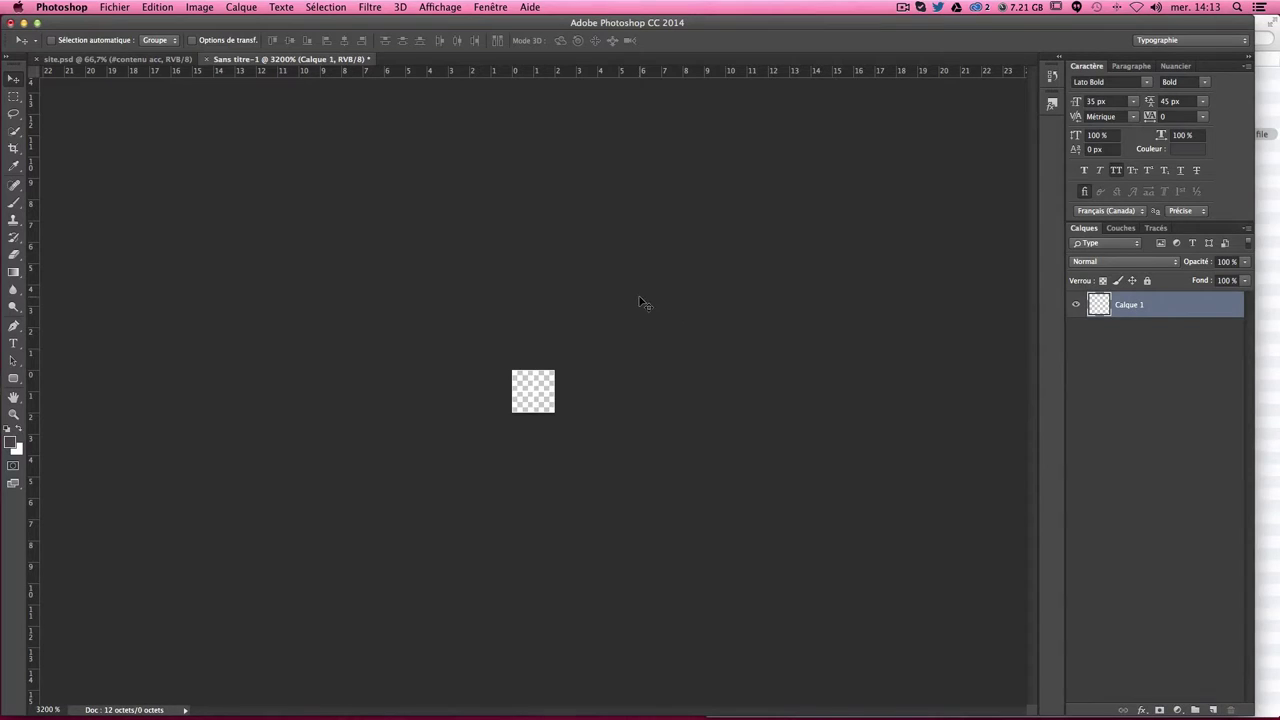
Step: Choose the Rectangular Marquee tool from the selection tools flyout
click(14, 97)
right_click(15, 98)
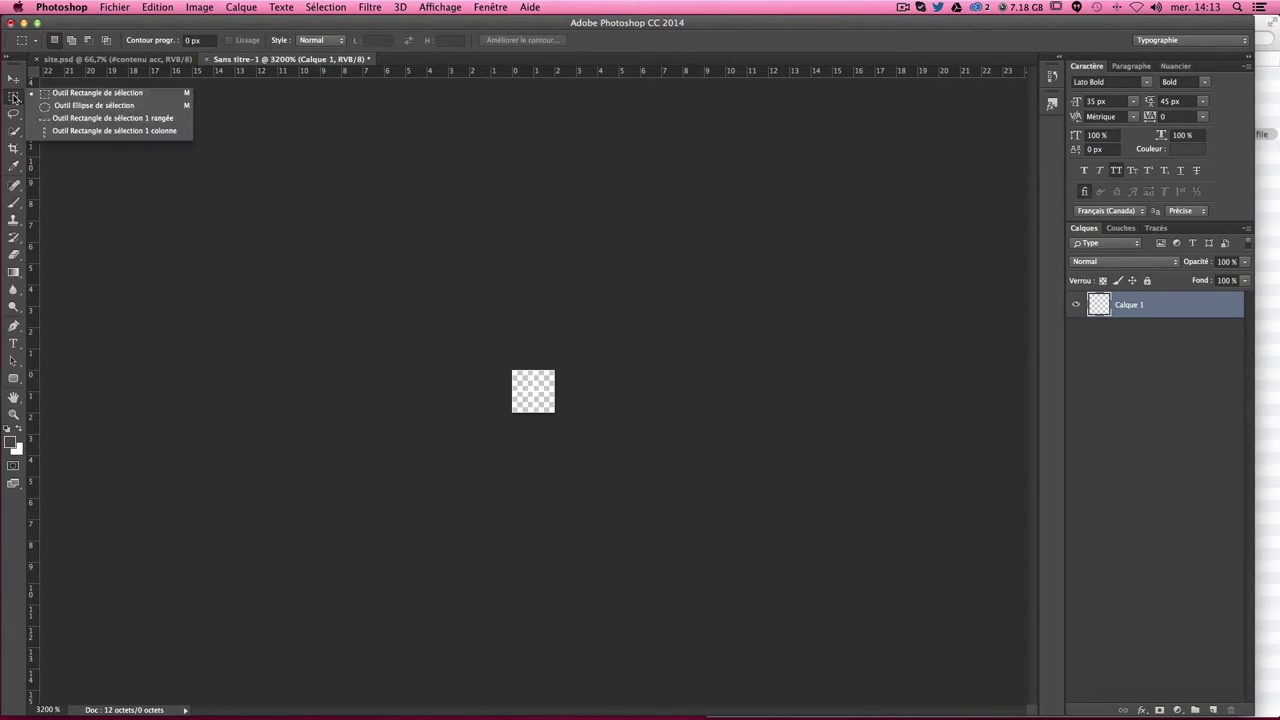
click(128, 93)
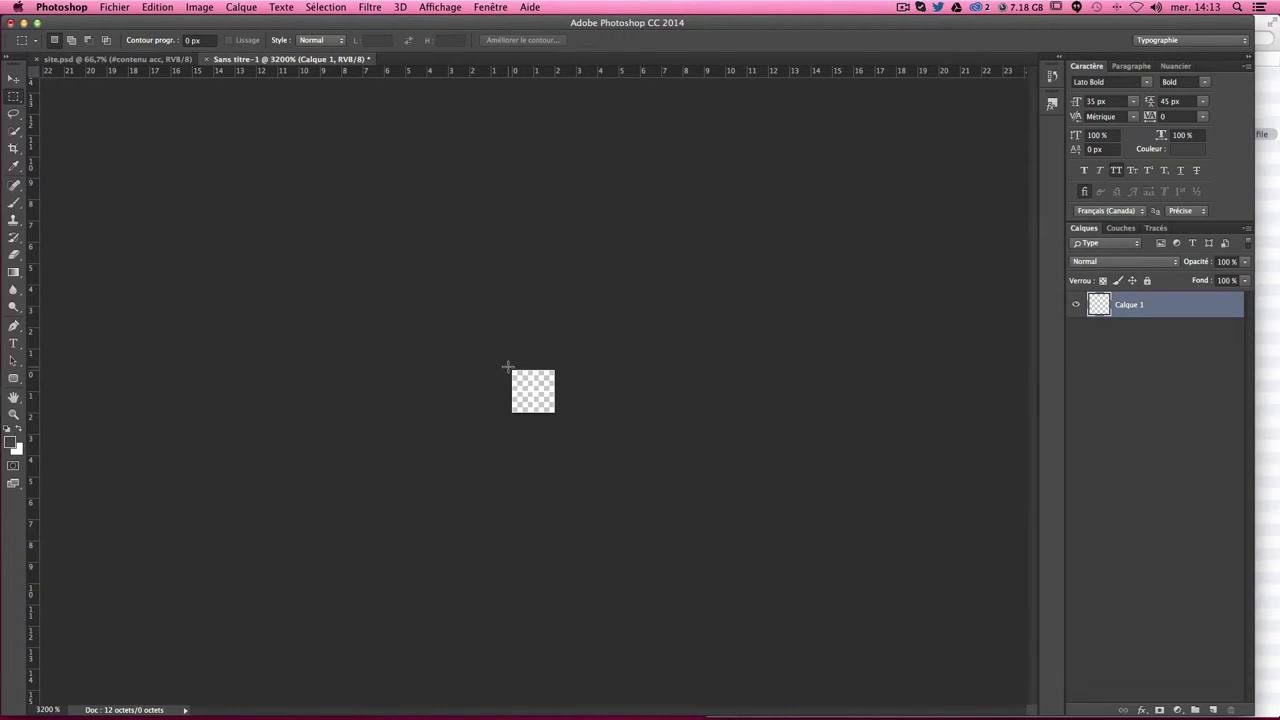
Step: Select the tile's top-left pixel and set the foreground colour to black (000000)
drag(508, 366, 528, 380)
click(17, 430)
drag(513, 330, 384, 403)
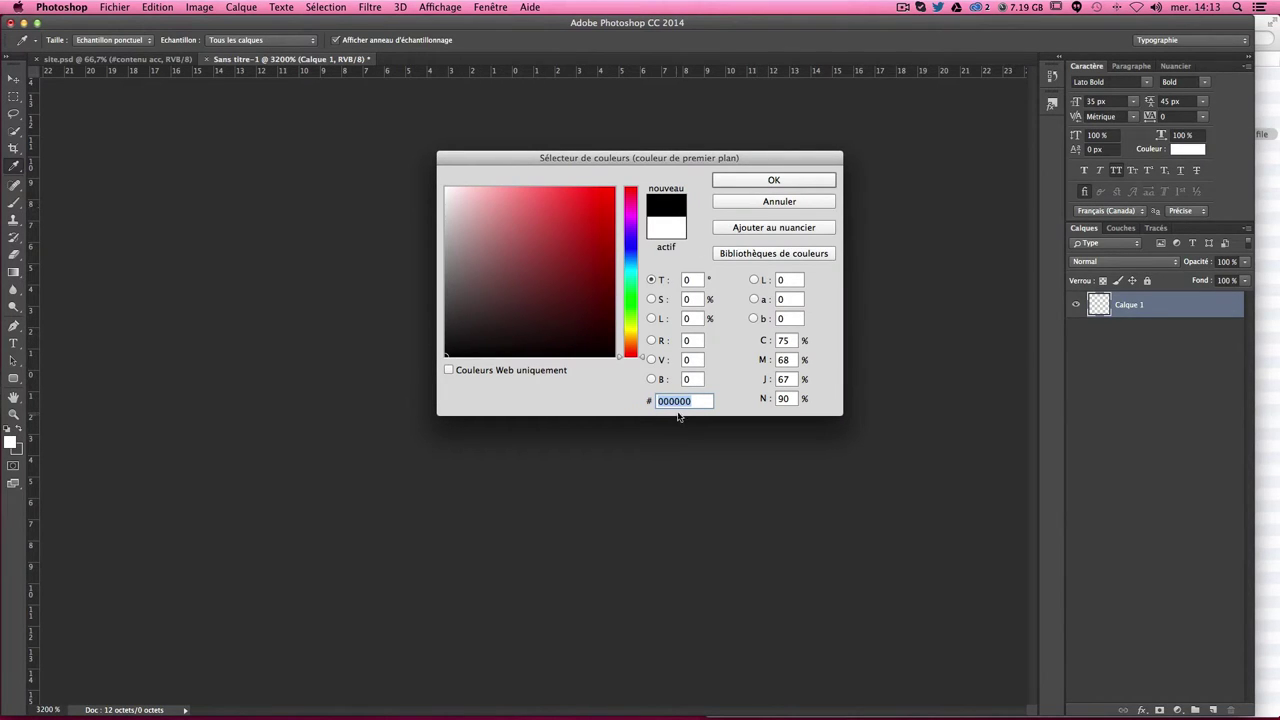
click(788, 184)
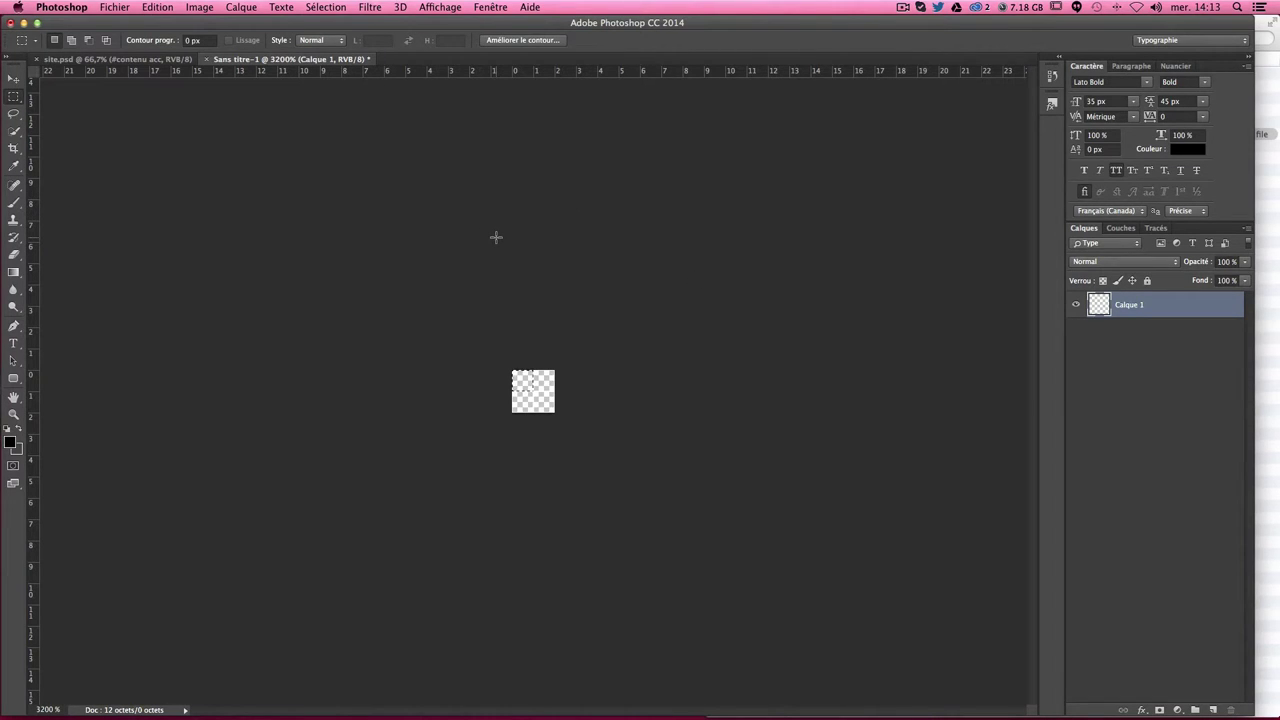
Step: Fill the selected pixel with black at 85% opacity, then deselect
key(shift)
key(shift+F5)
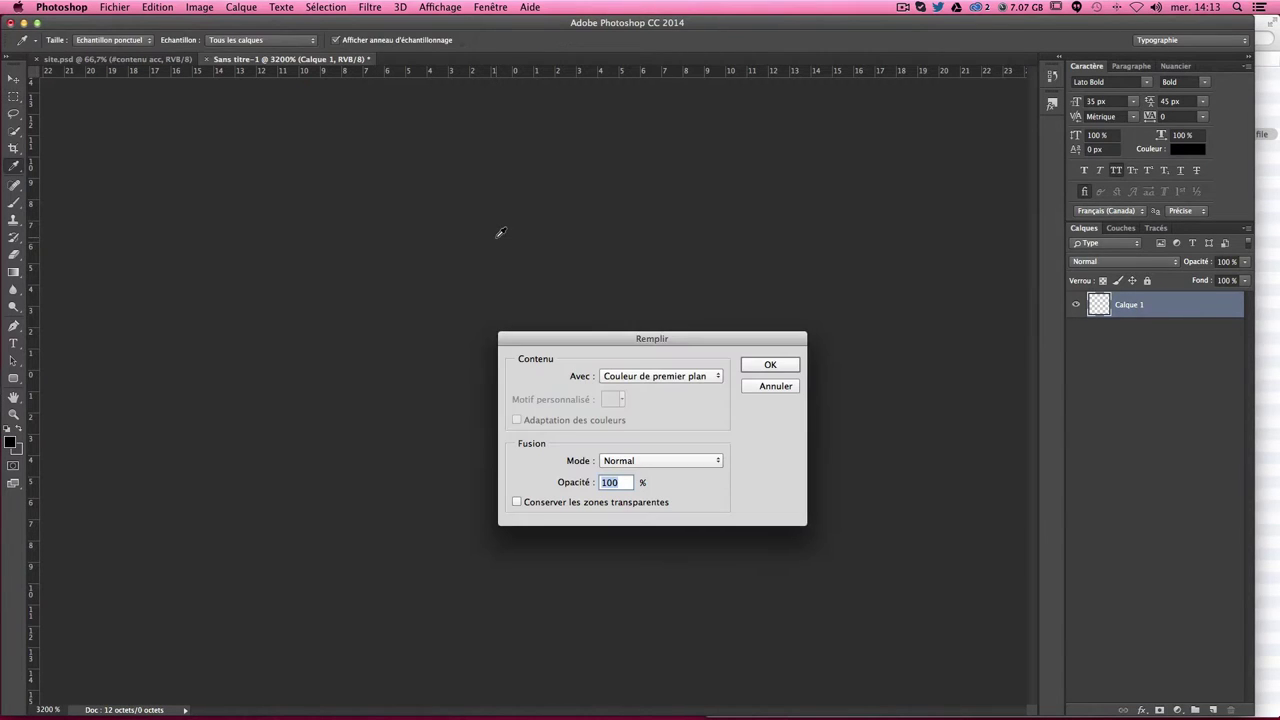
drag(623, 339, 691, 124)
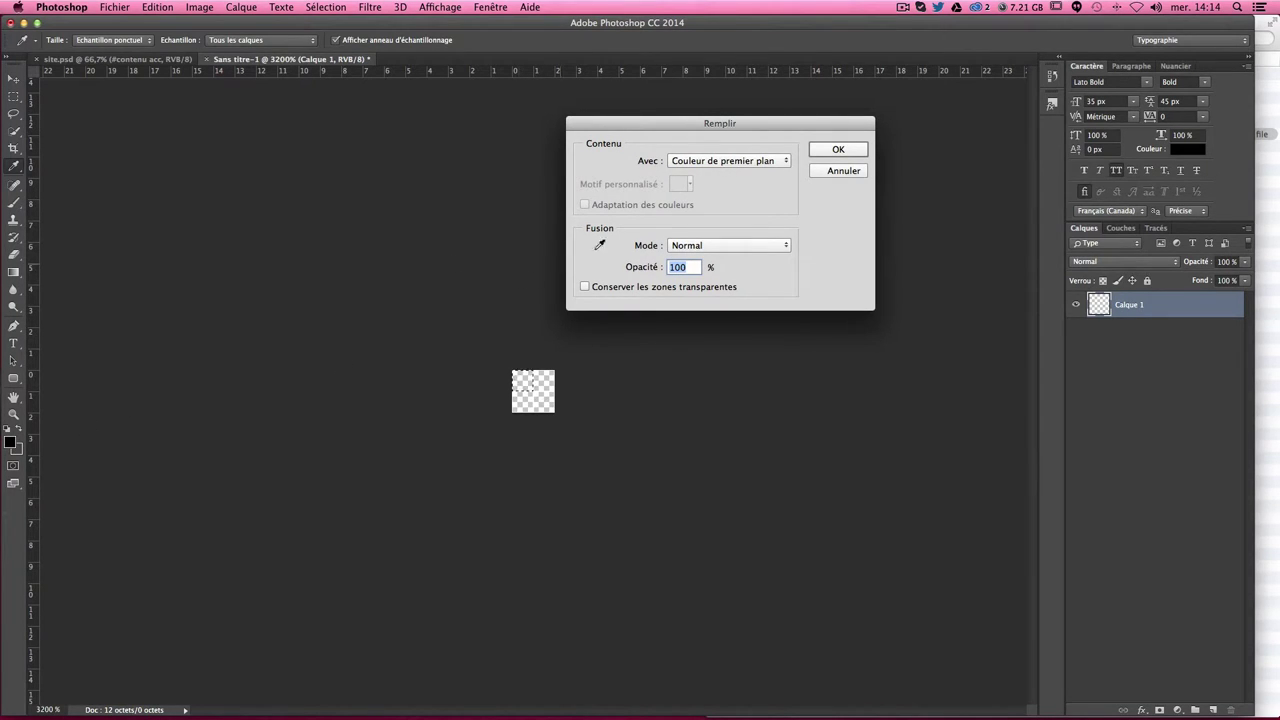
text(5)
key(Return)
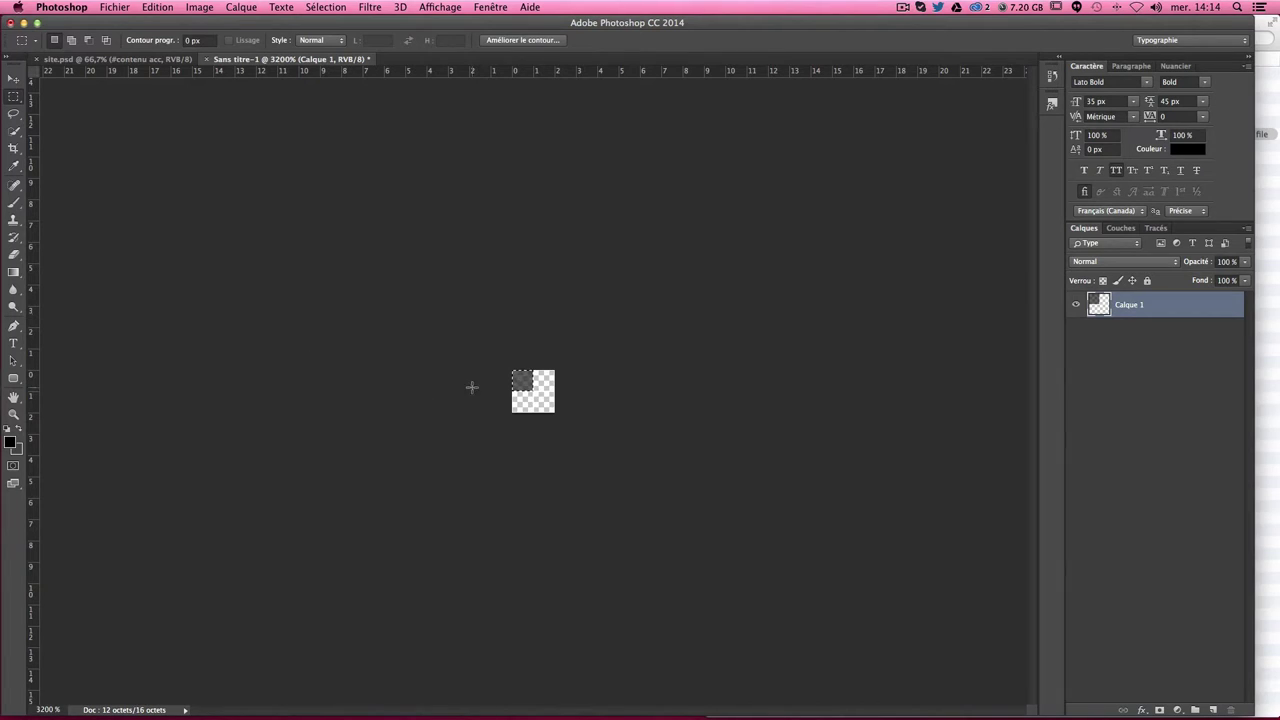
click(485, 385)
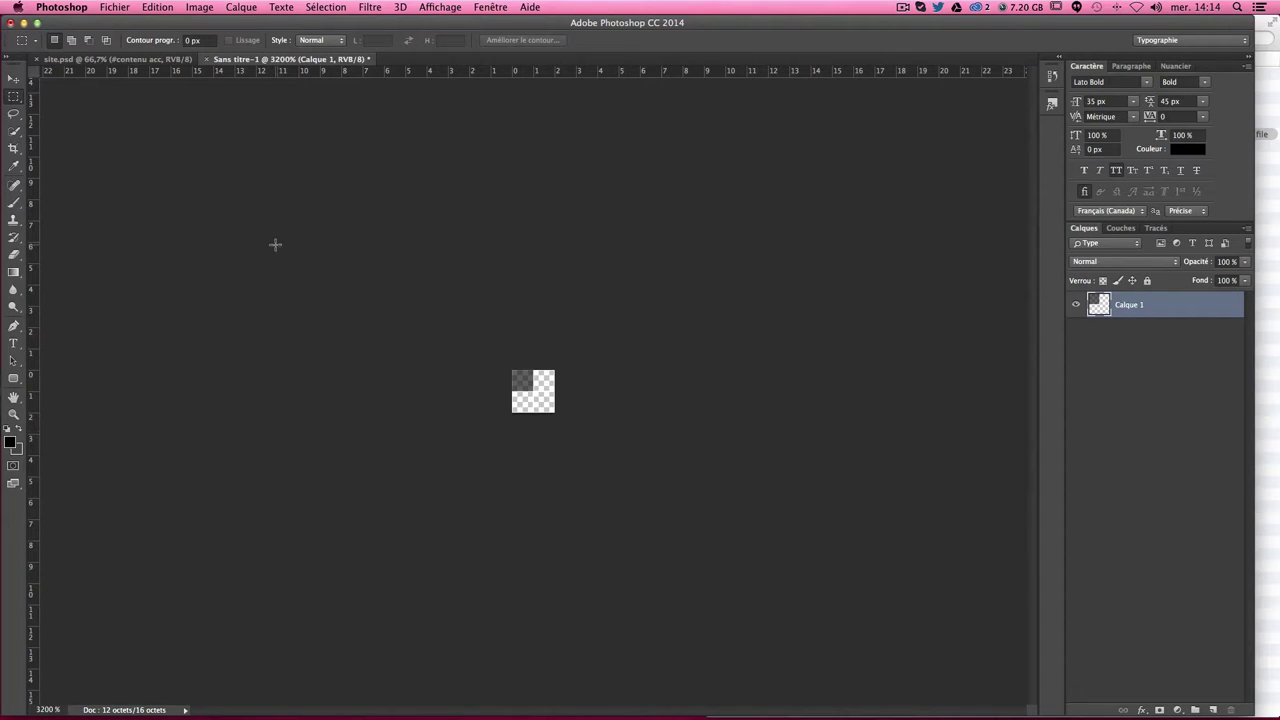
Step: Define the tile as a new pattern named 'trame'
click(160, 8)
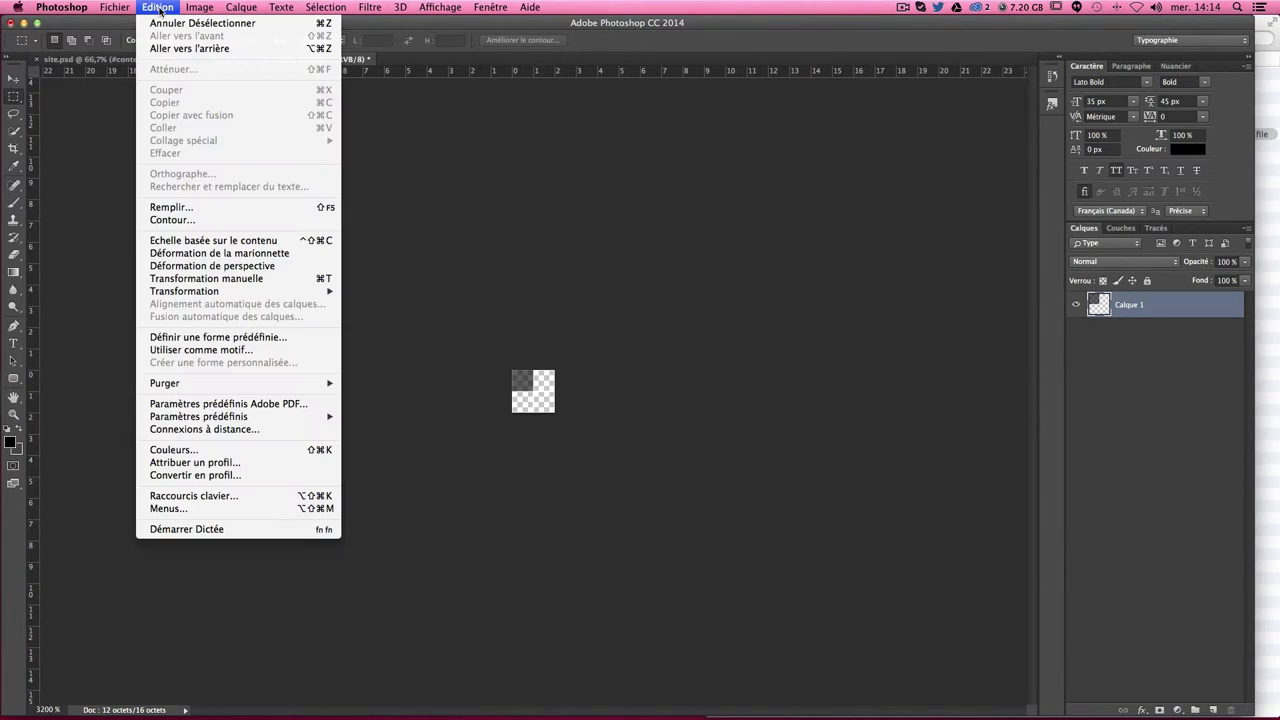
click(236, 350)
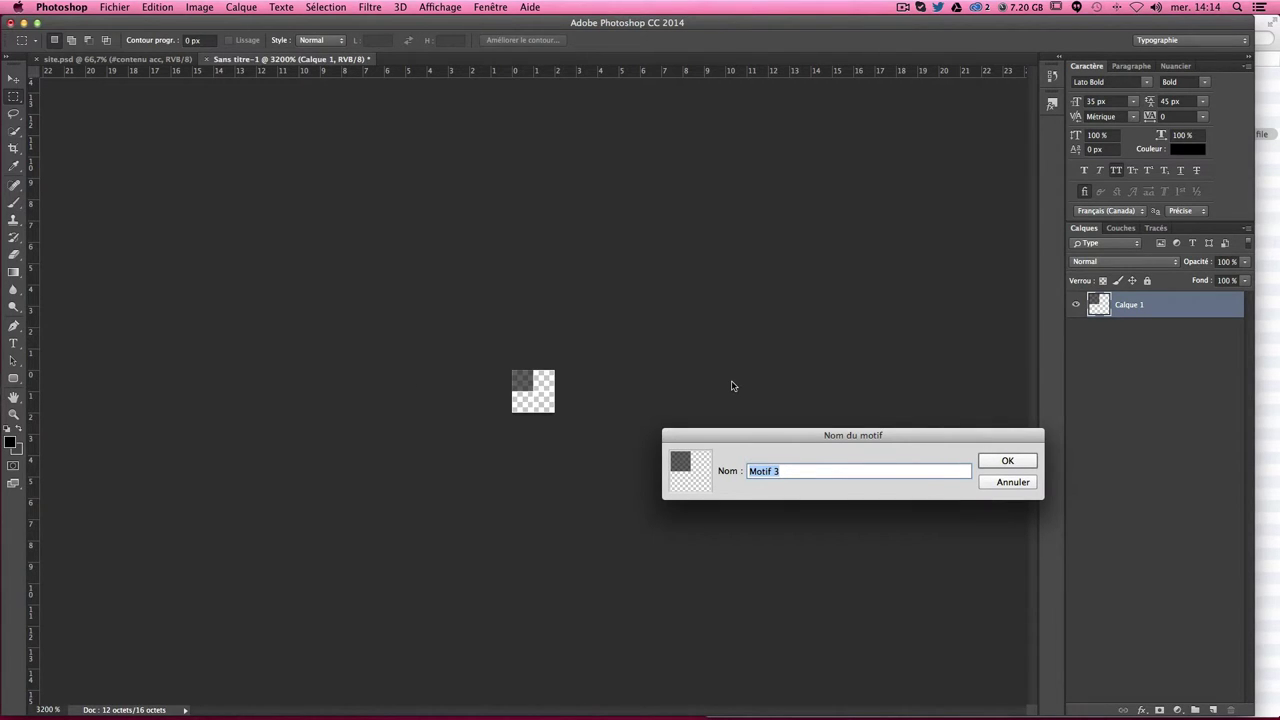
text(trame)
key(Return)
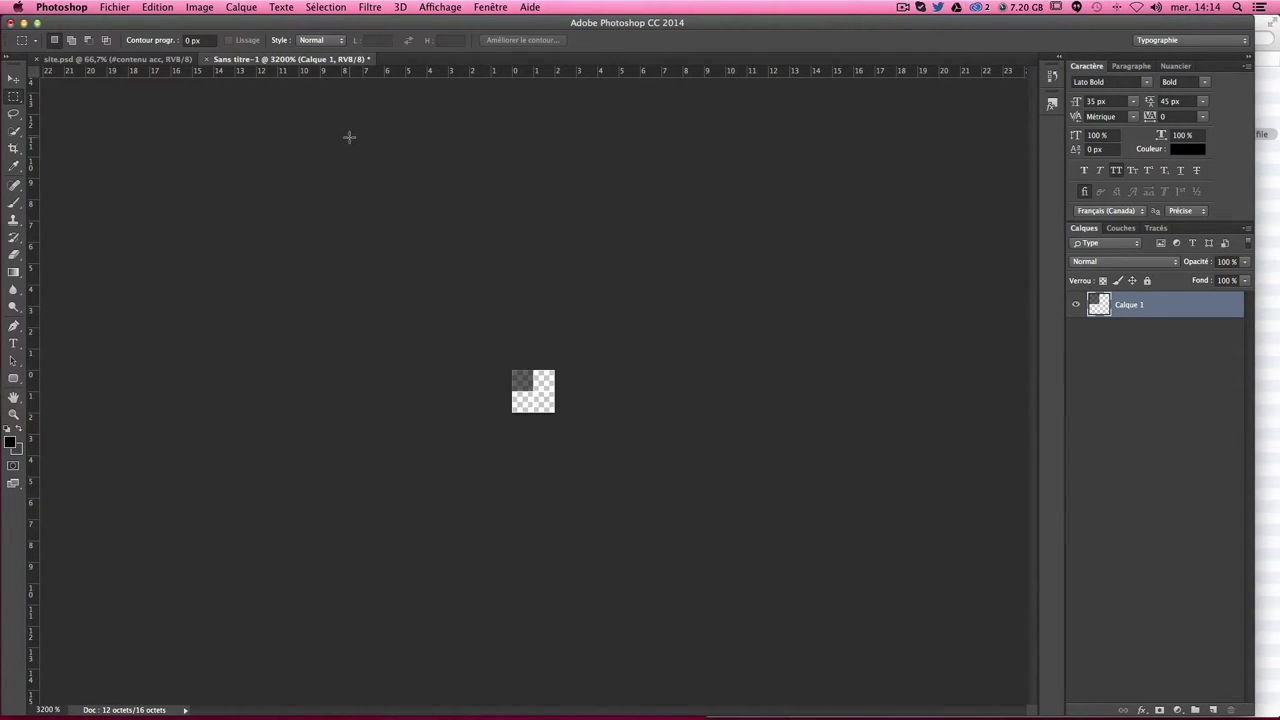
Step: In site.psd, add a new layer named 'trame' above the bg site layer
click(101, 60)
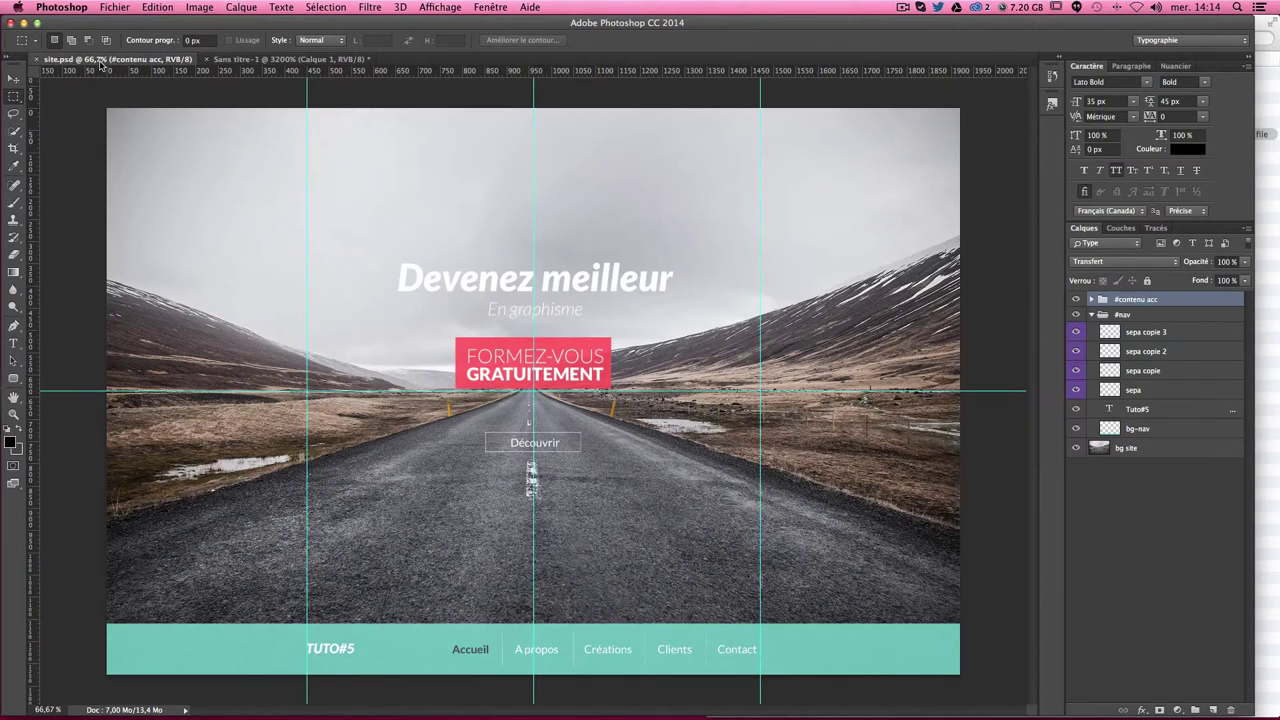
click(1128, 450)
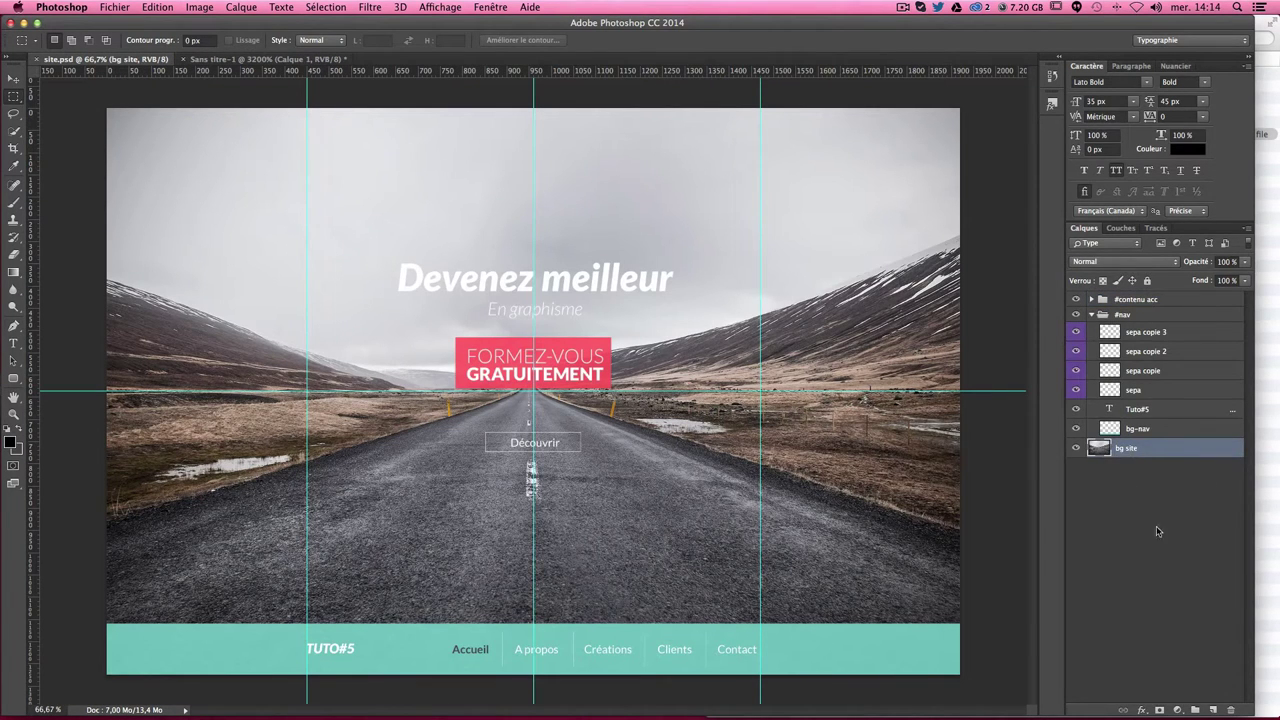
click(1213, 711)
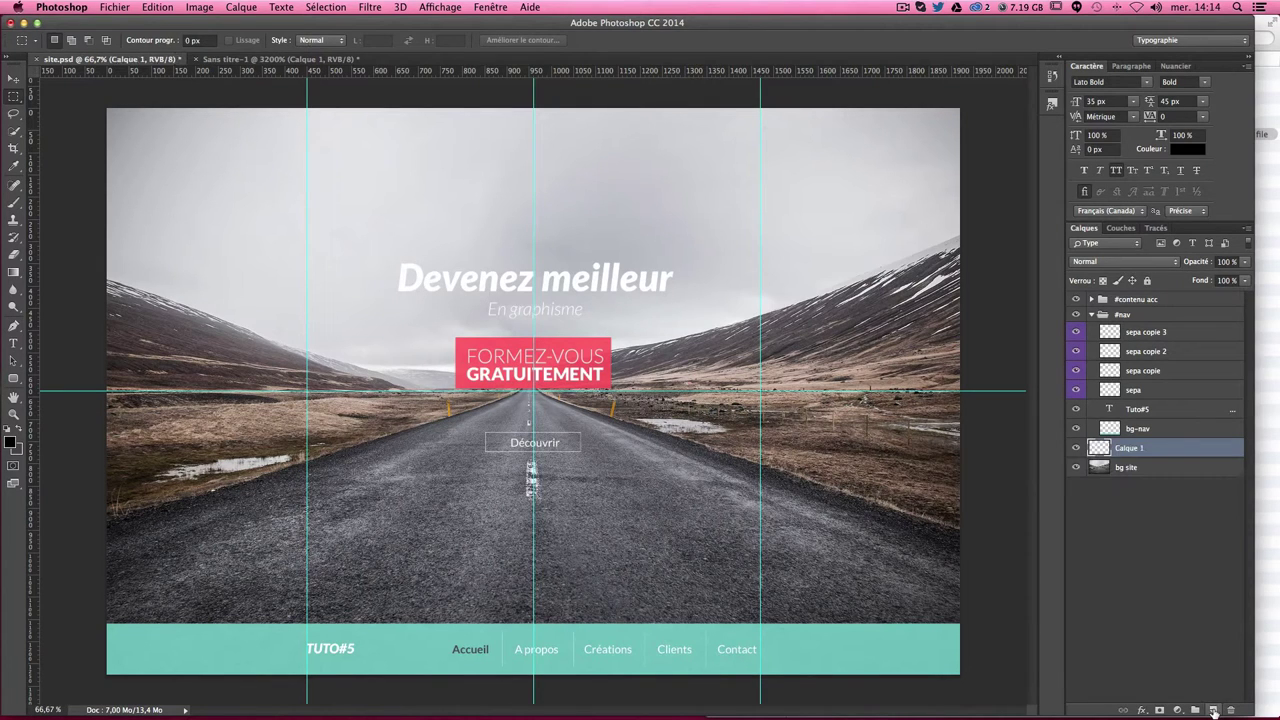
double_click(1131, 447)
text(f)
key(Return)
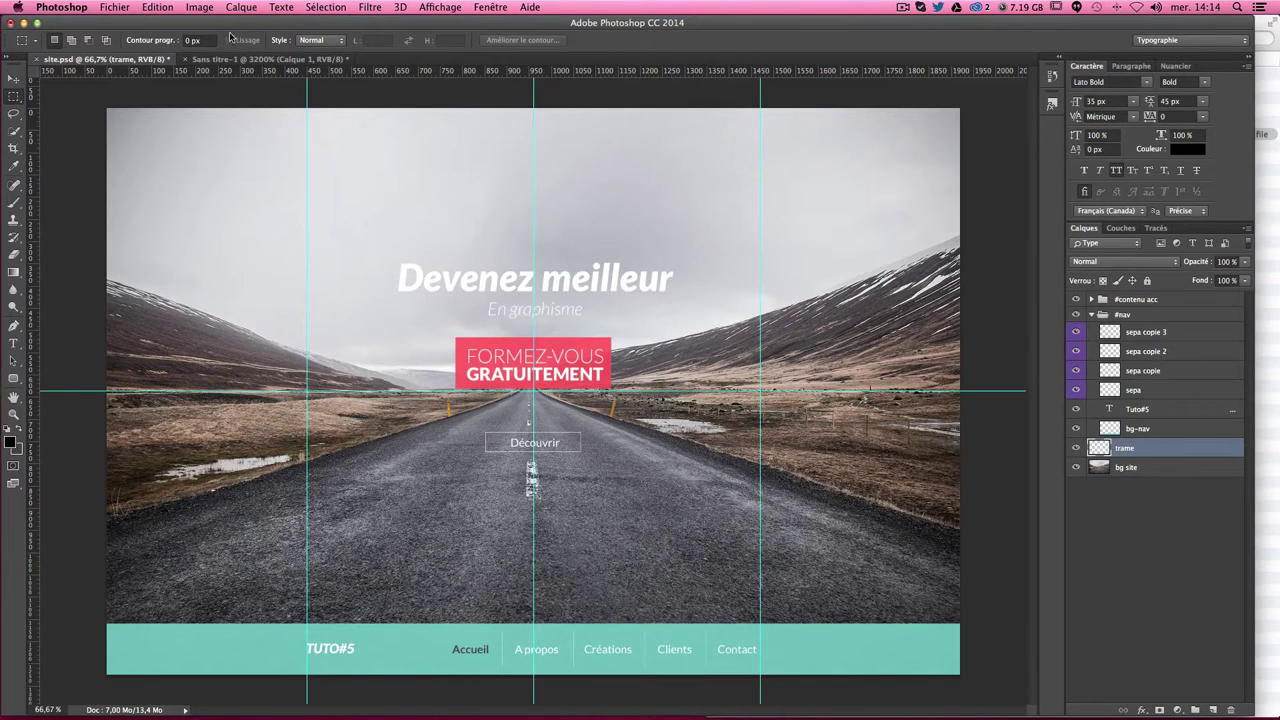
Step: Fill the trame layer with the trame pattern
click(153, 8)
key(shift+F5)
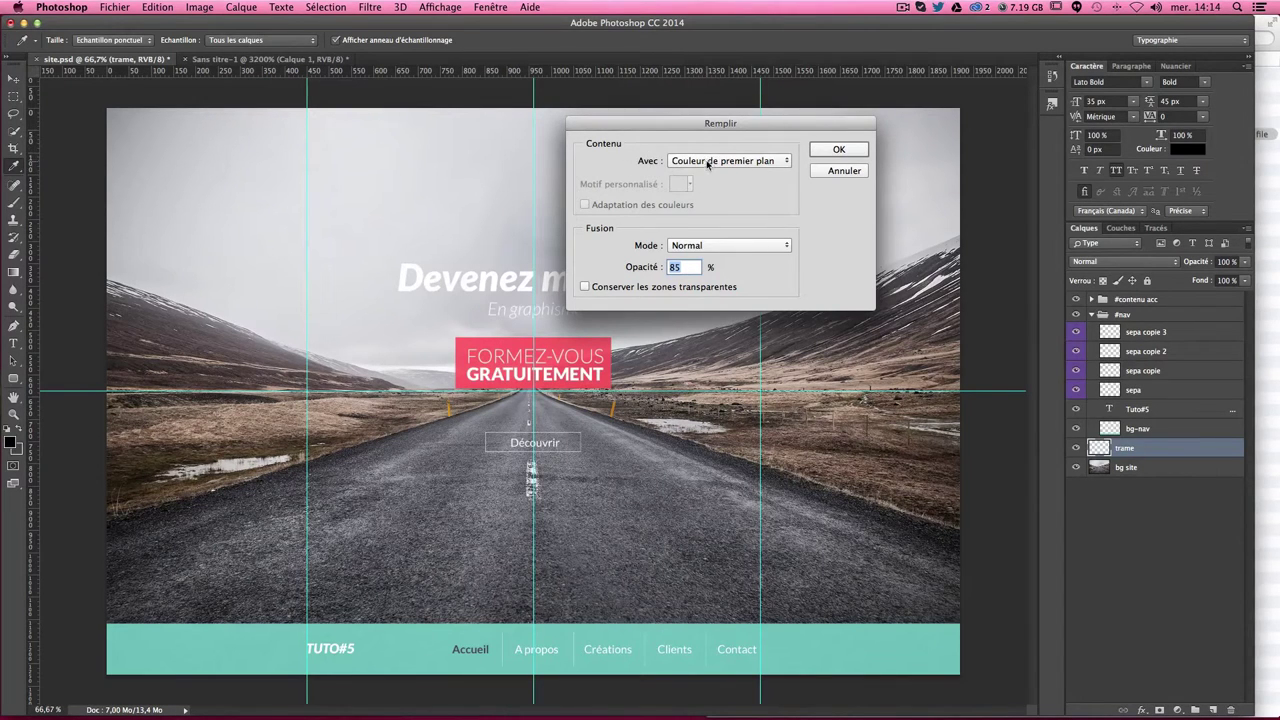
click(707, 162)
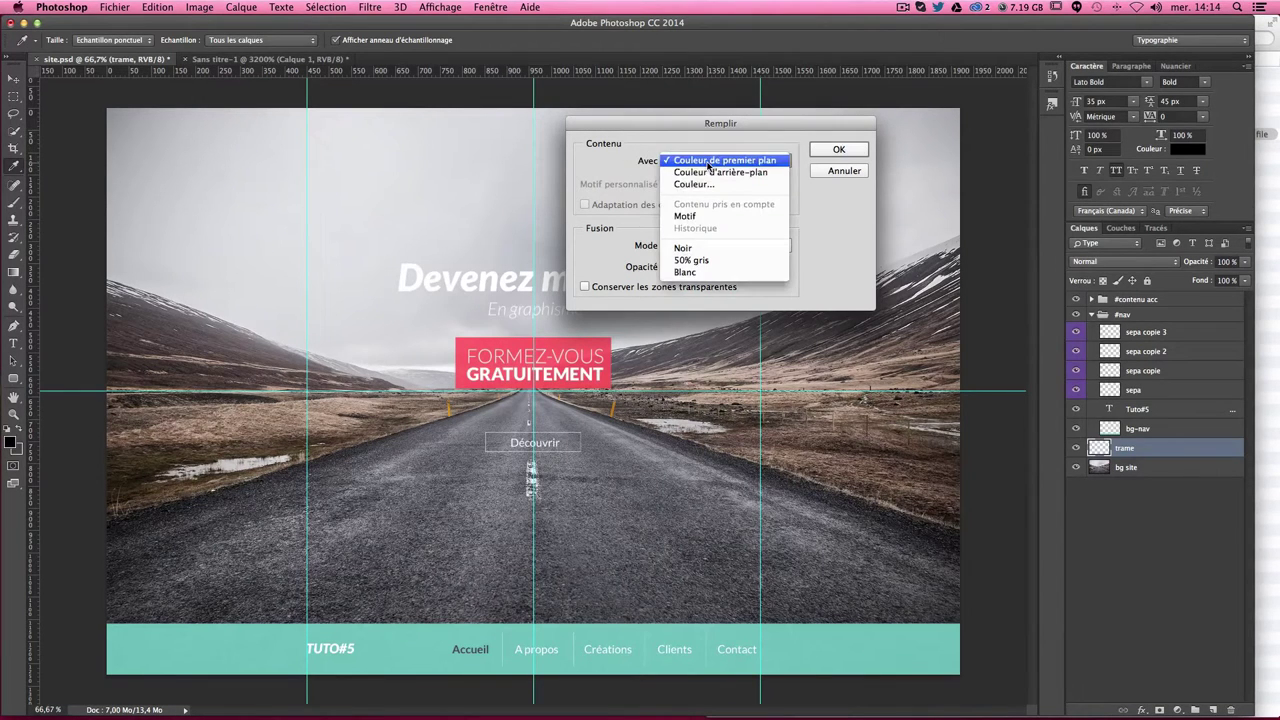
click(691, 216)
click(682, 187)
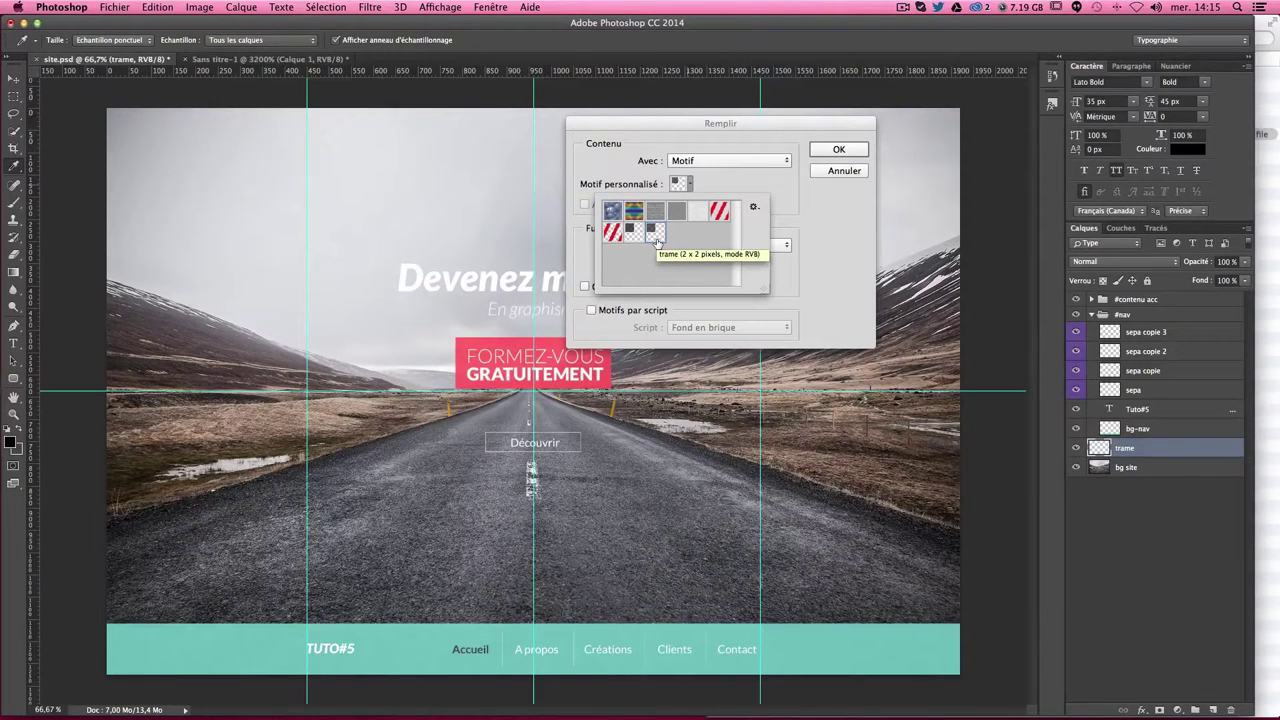
click(830, 147)
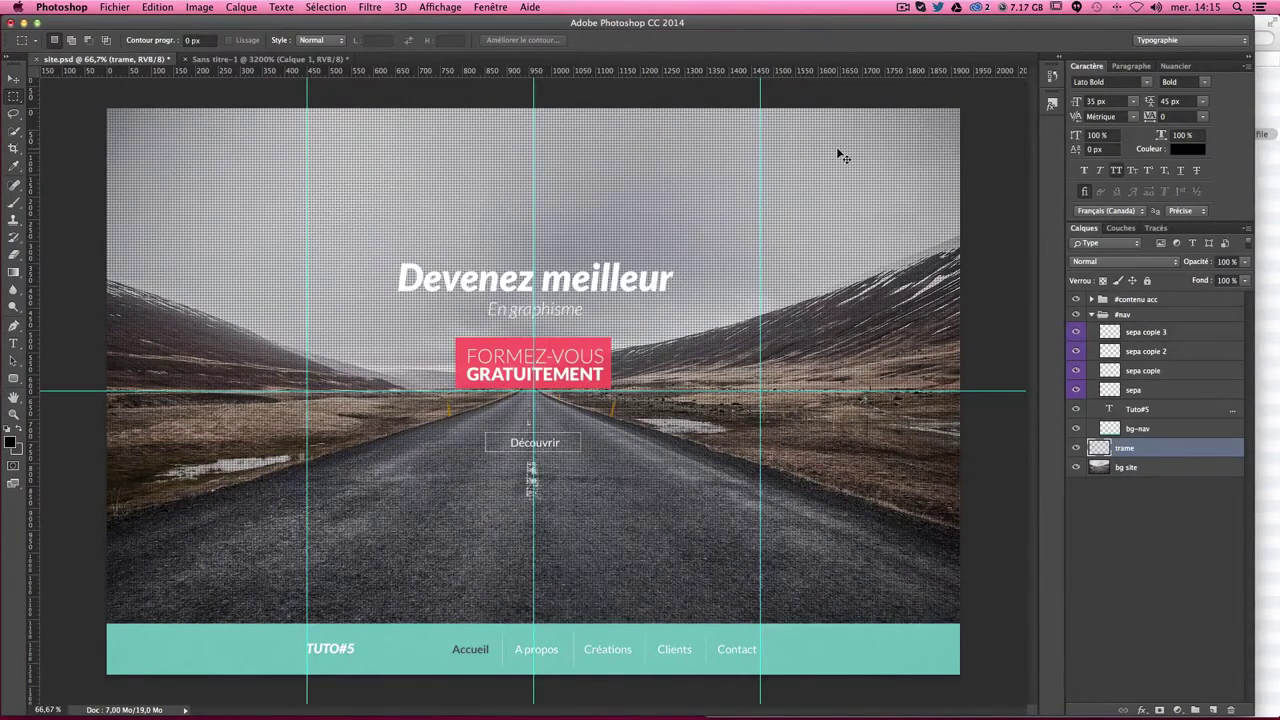
Step: Toggle the trame layer to compare the photo, then zoom in on the button's dot grid
key(super+plus)
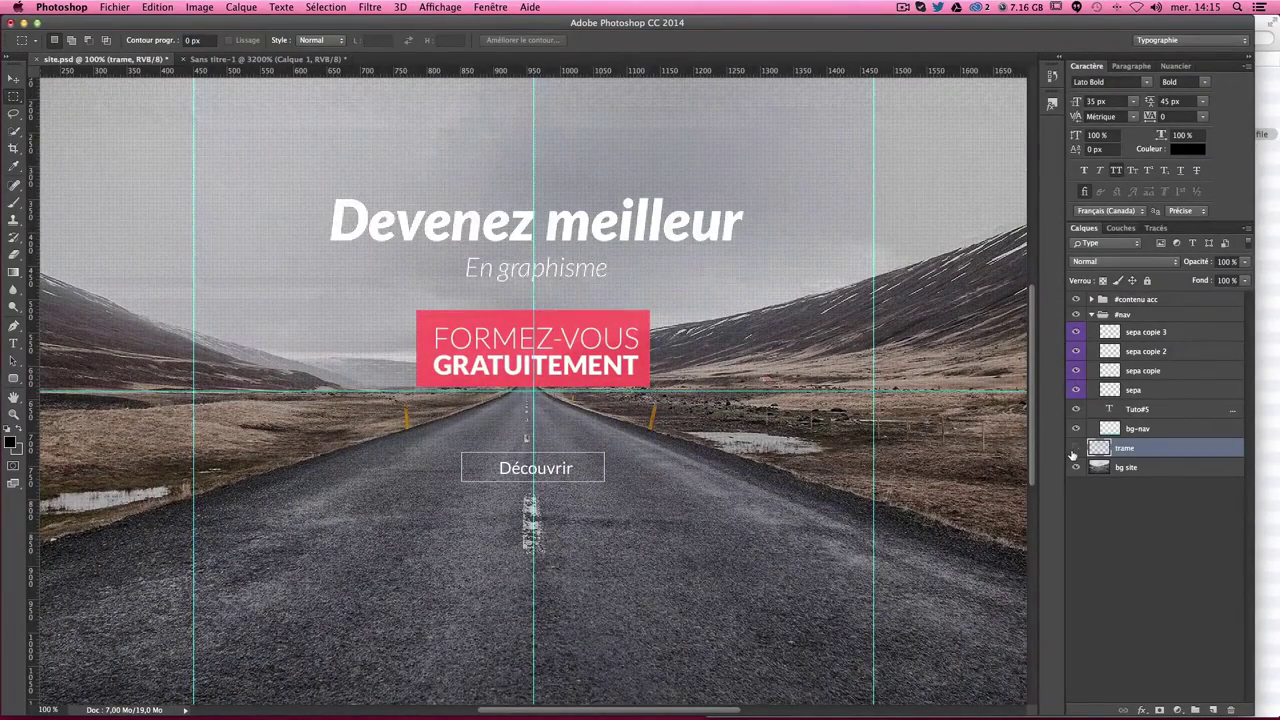
click(1075, 448)
click(1075, 448)
click(1075, 448)
click(1075, 448)
click(1075, 448)
click(1075, 448)
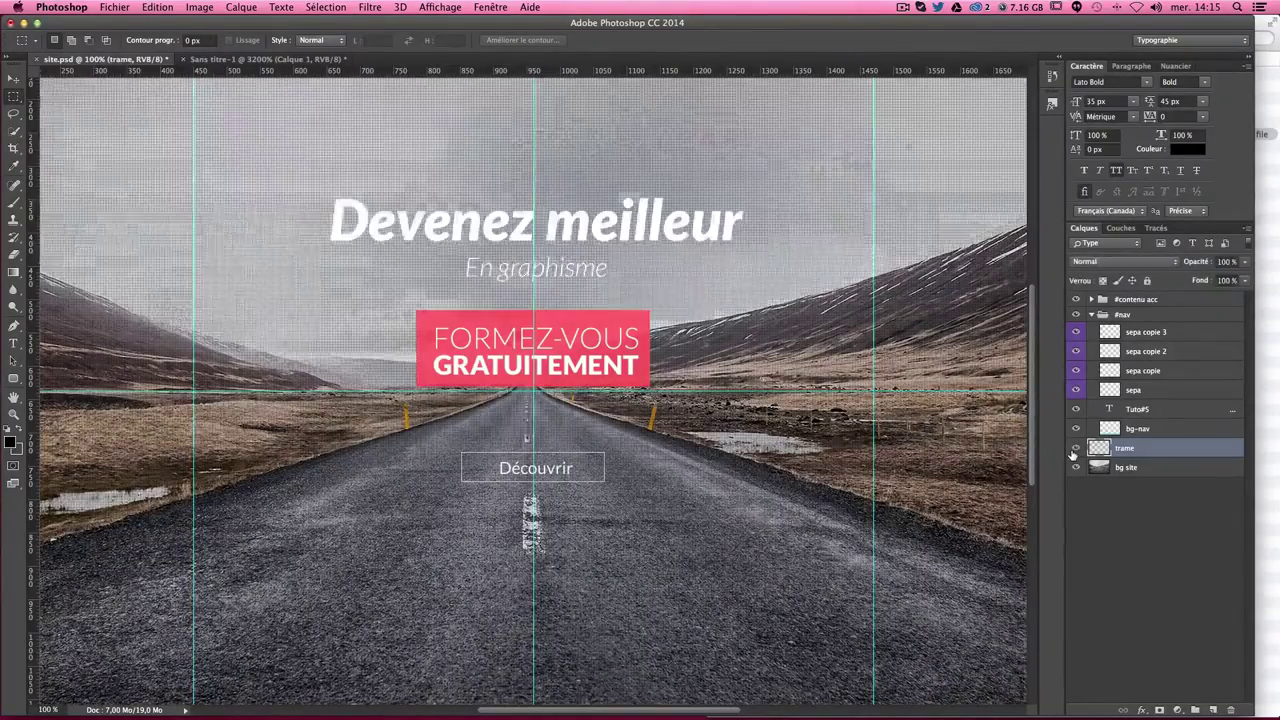
click(1075, 448)
click(1075, 448)
click(1075, 448)
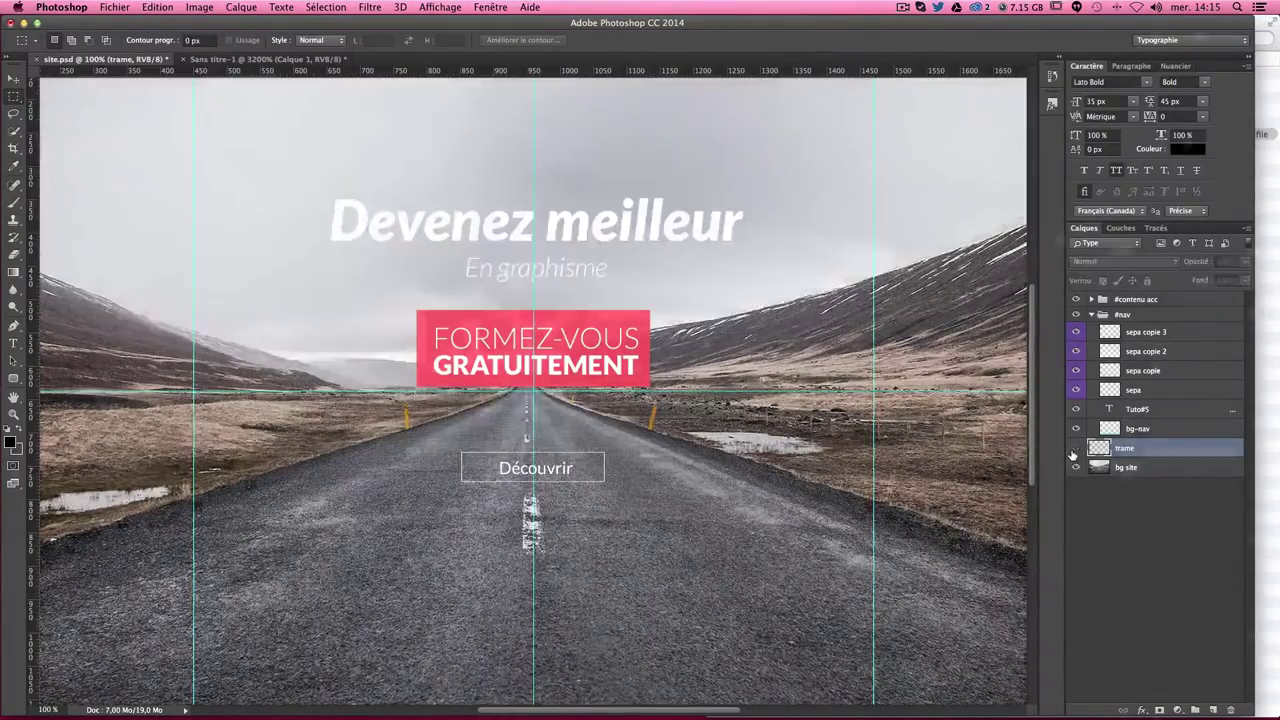
click(1075, 448)
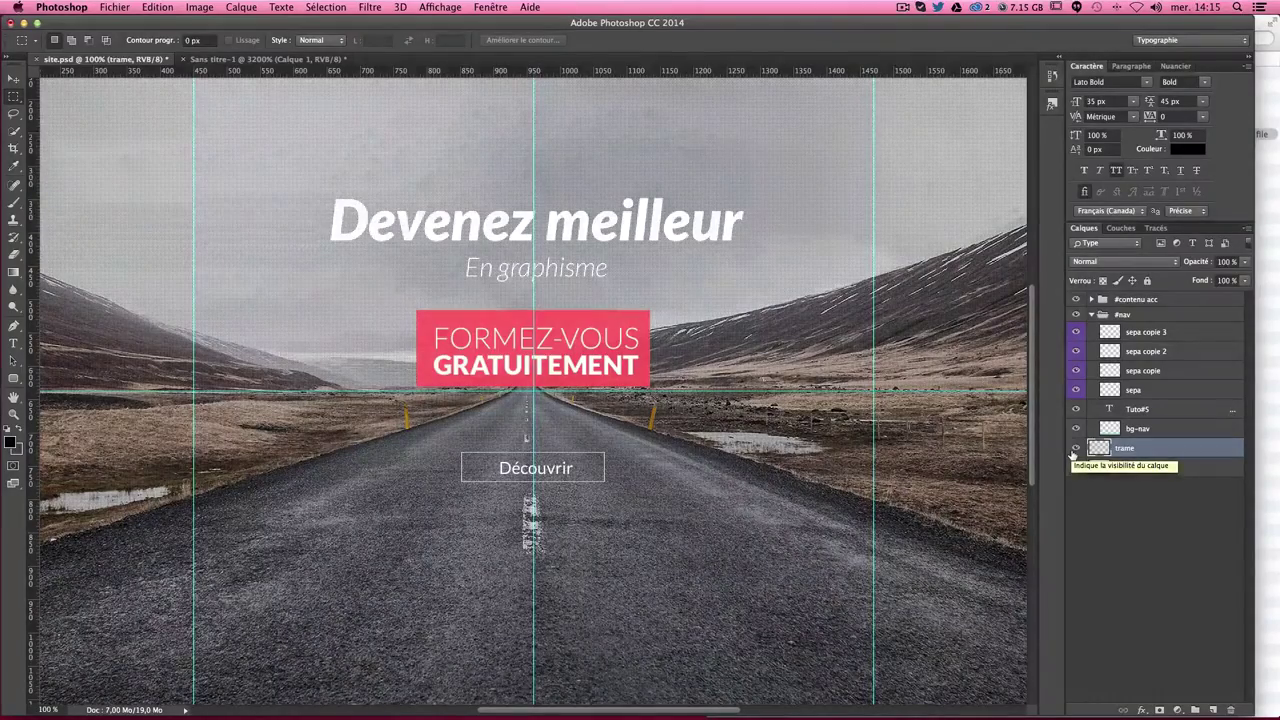
key(super+plus)
key(super+plus)
key(super+plus)
key(super+plus)
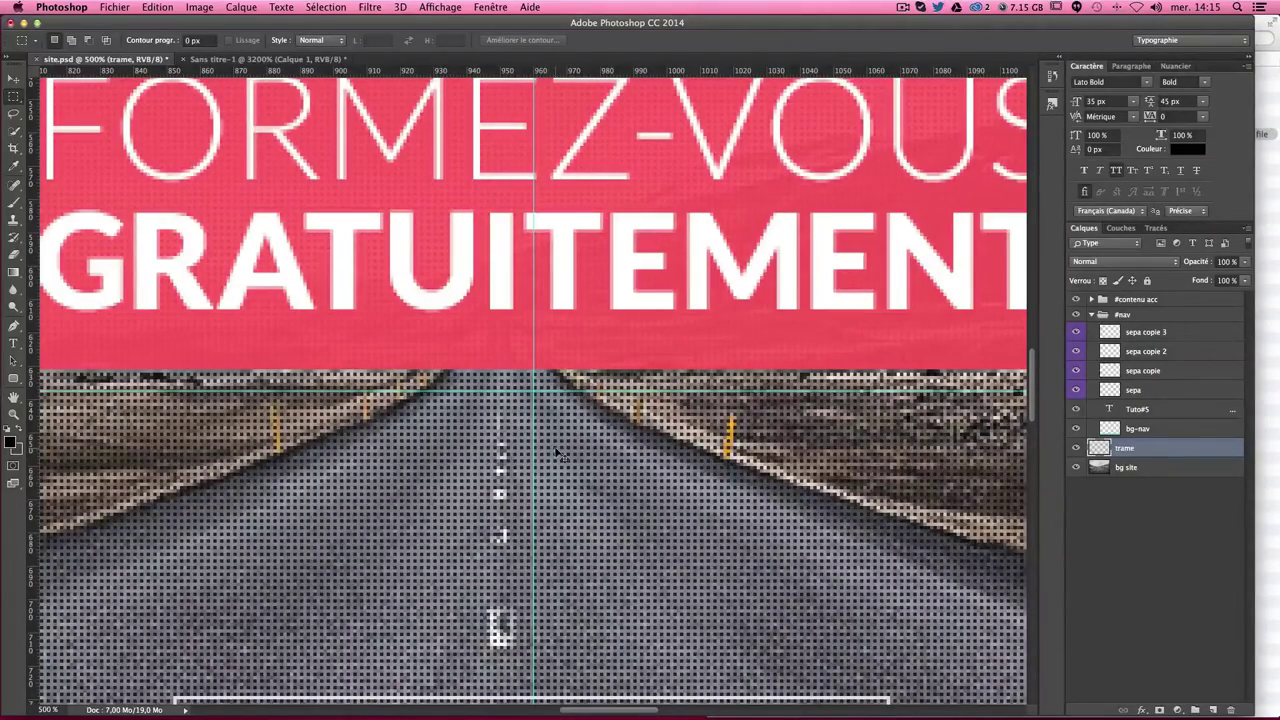
Step: Zoom to pixel level, measure a 2×2 pixel area at the guide crossing, then zoom back out
key(super+plus)
key(super+plus)
key(super+plus)
key(super+plus)
key(super+plus)
key(super+plus)
key(super+plus)
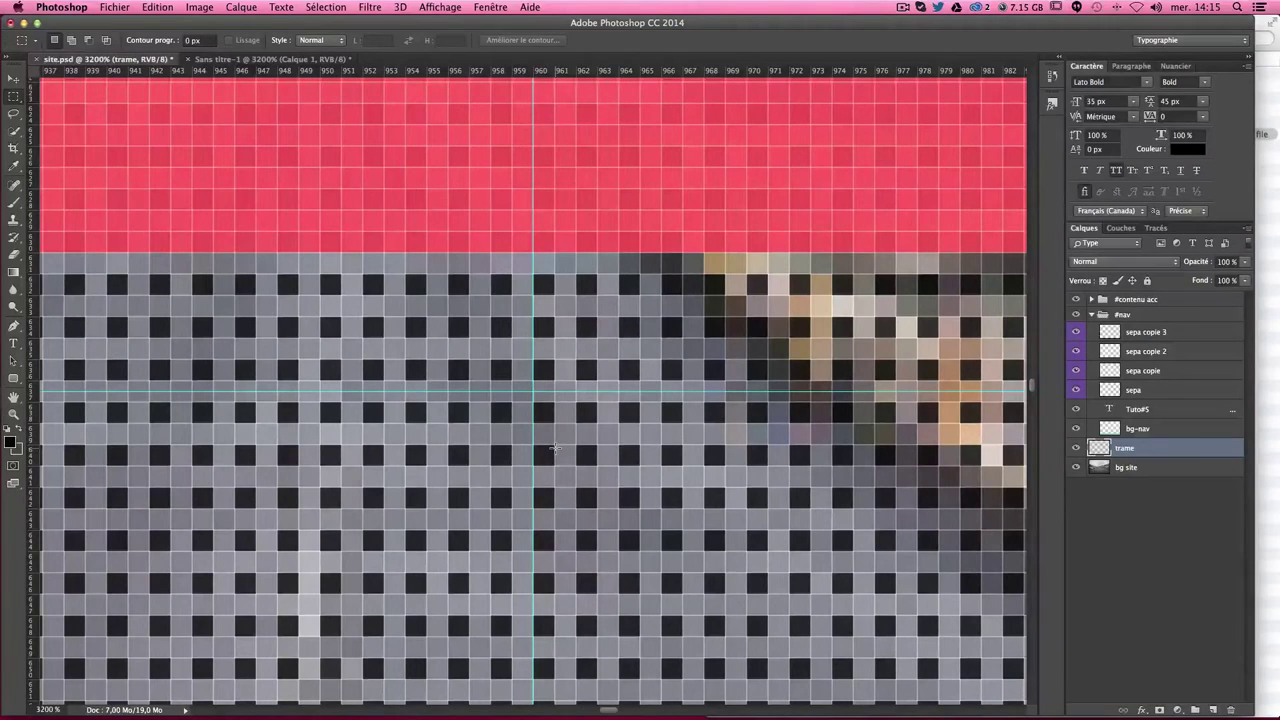
mouse_move(532, 358)
mouse_down()
mouse_move(586, 391)
mouse_move(686, 350)
mouse_up()
mouse_move(686, 350)
mouse_down()
mouse_move(707, 347)
mouse_move(704, 359)
mouse_up()
click(738, 344)
key(super+minus)
key(super+minus)
key(super+minus)
key(super+minus)
key(super+minus)
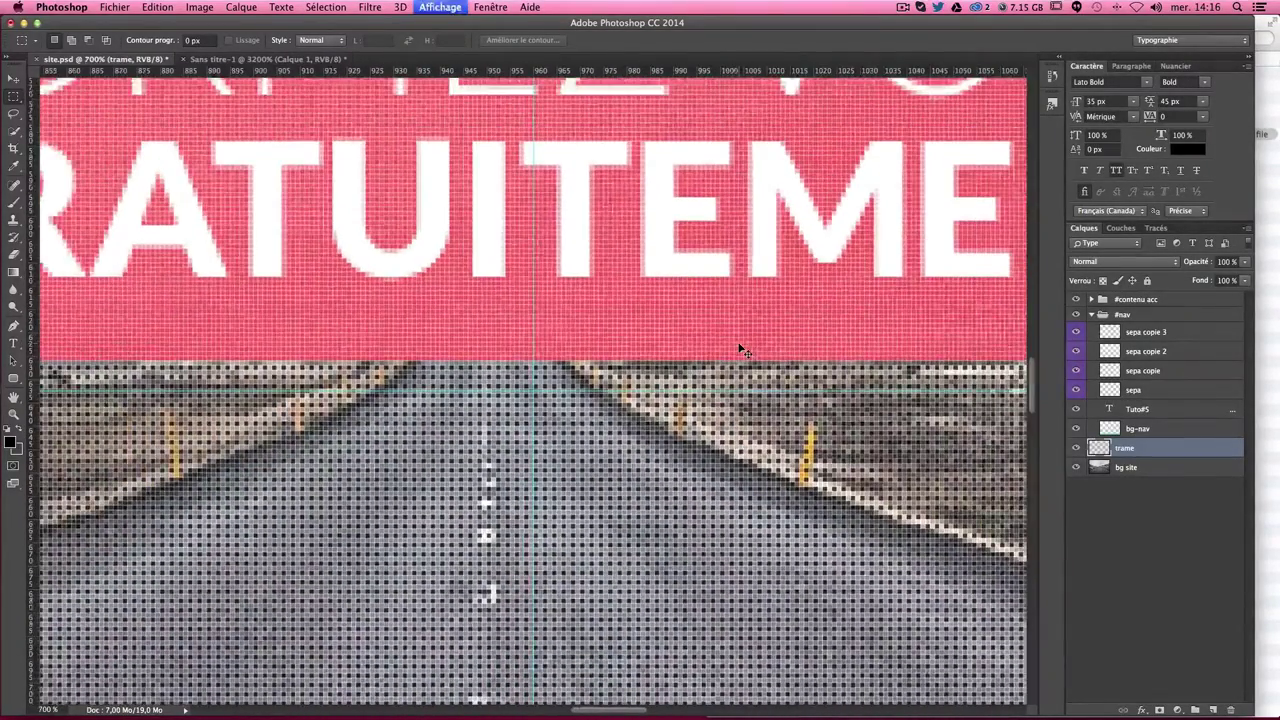
key(super+minus)
key(super+minus)
key(super+minus)
key(super+minus)
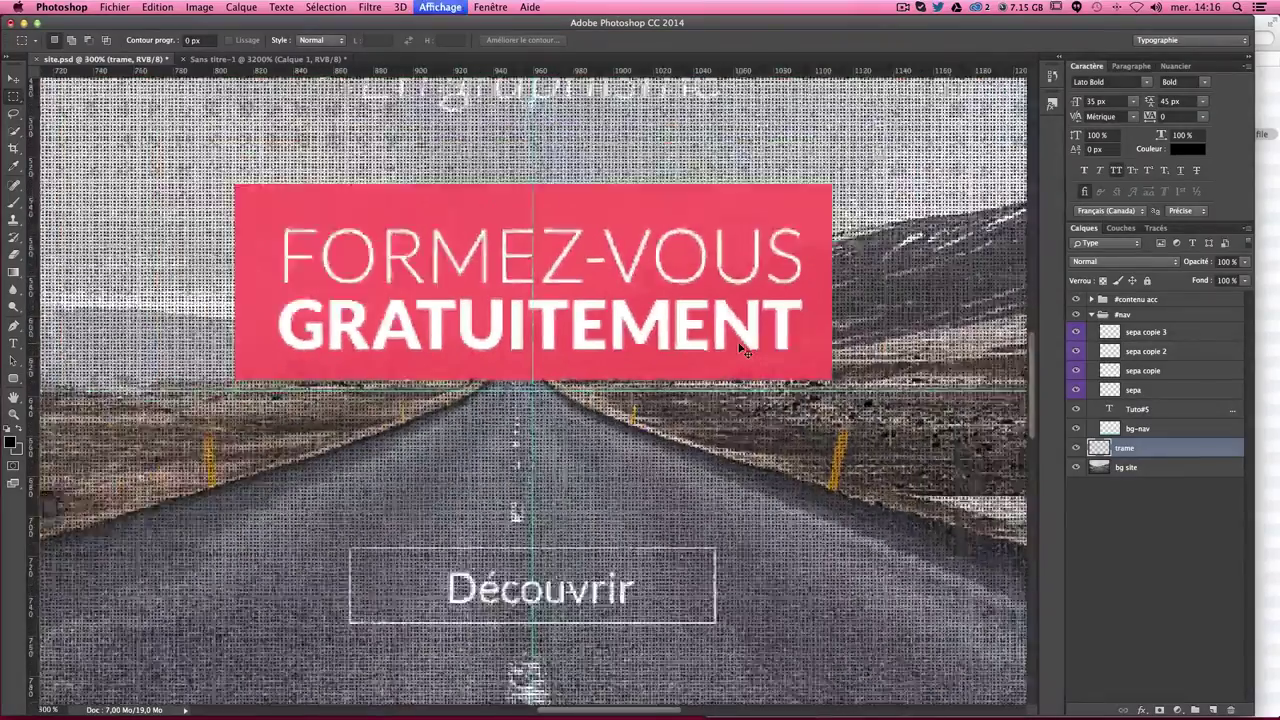
key(super+minus)
key(super+minus)
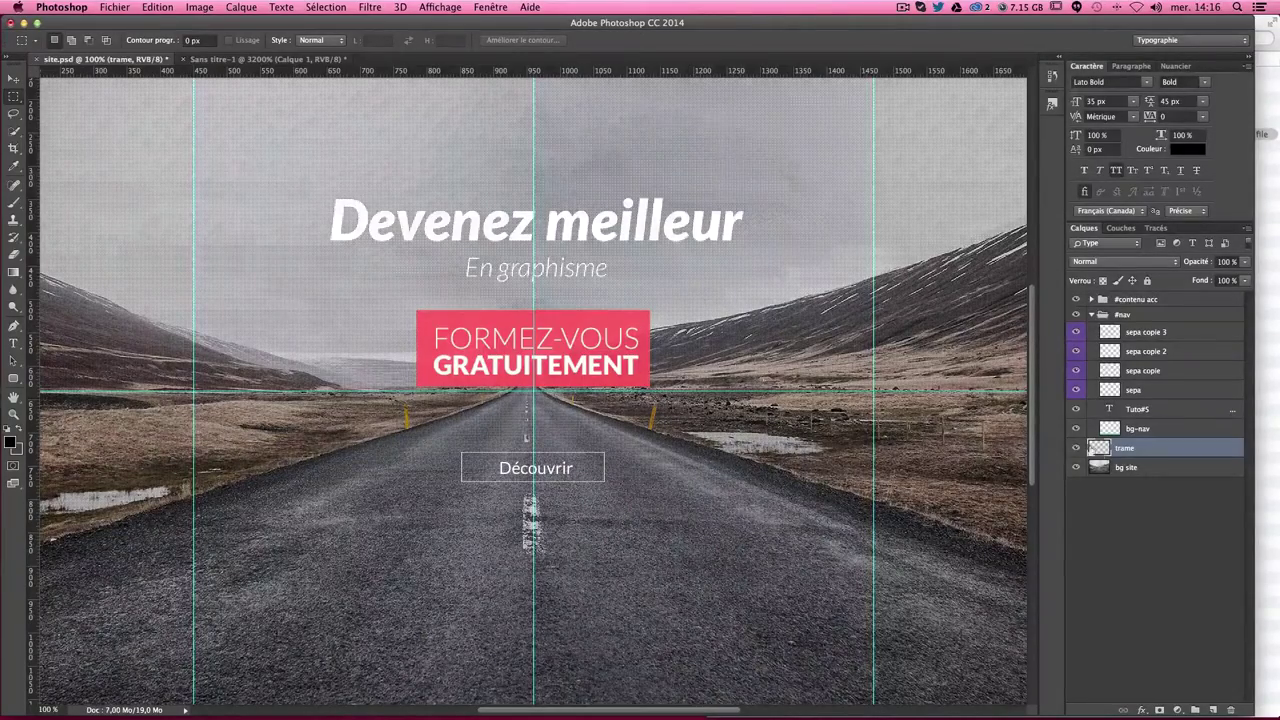
Step: Toggle the trame layer's visibility, leaving the grid overlay hidden
click(1076, 449)
click(1076, 449)
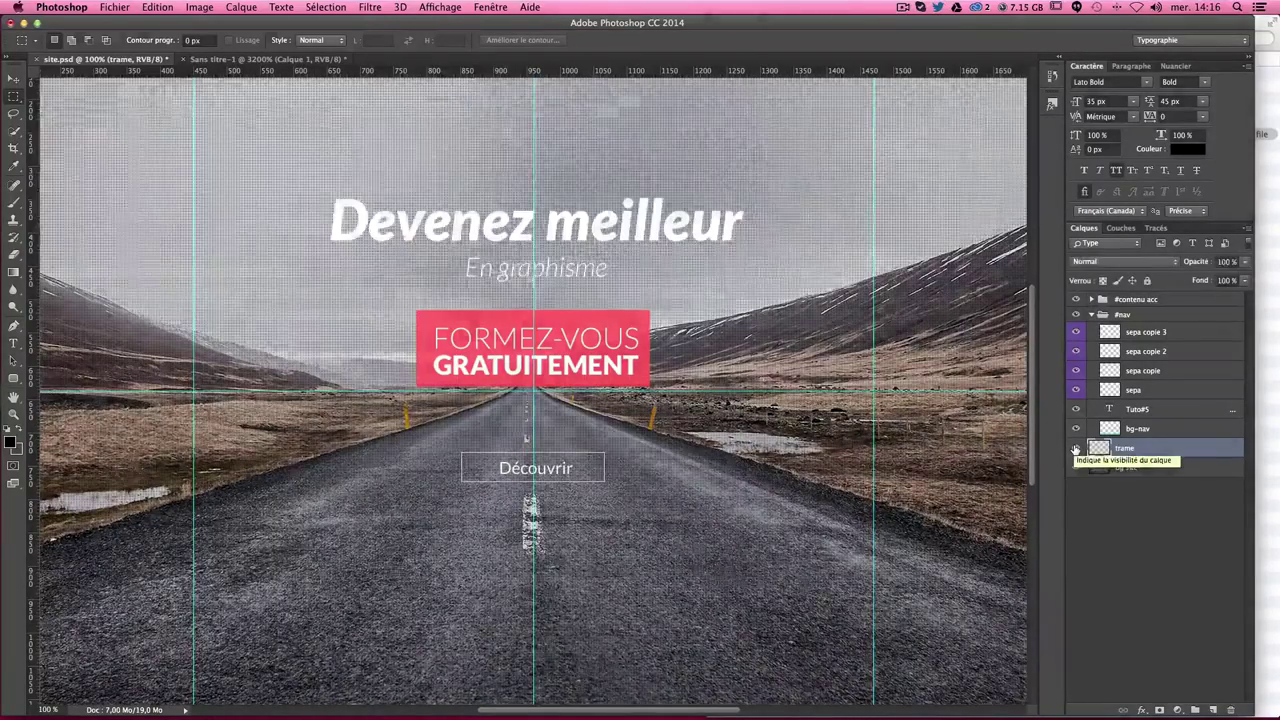
click(1076, 449)
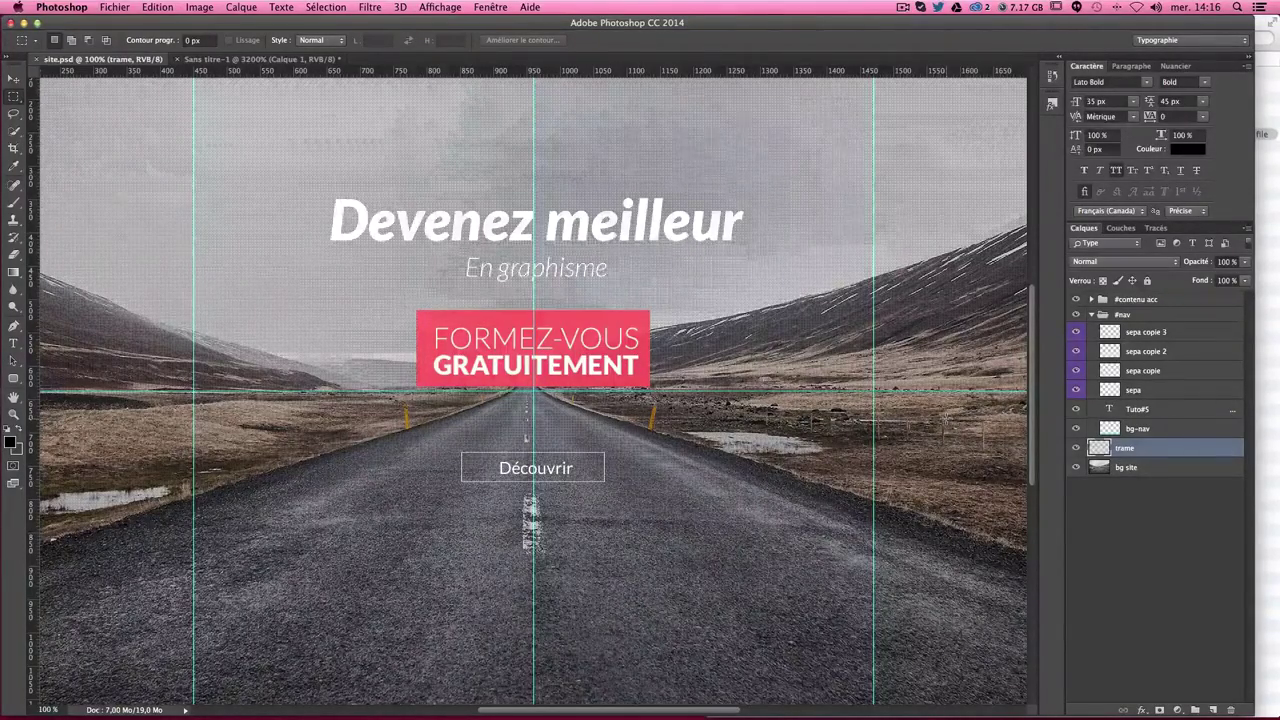
Step: Save the mockup as site02.psd in 5-maquette-ps/partie02, accepting the compatibility options
click(114, 7)
click(175, 147)
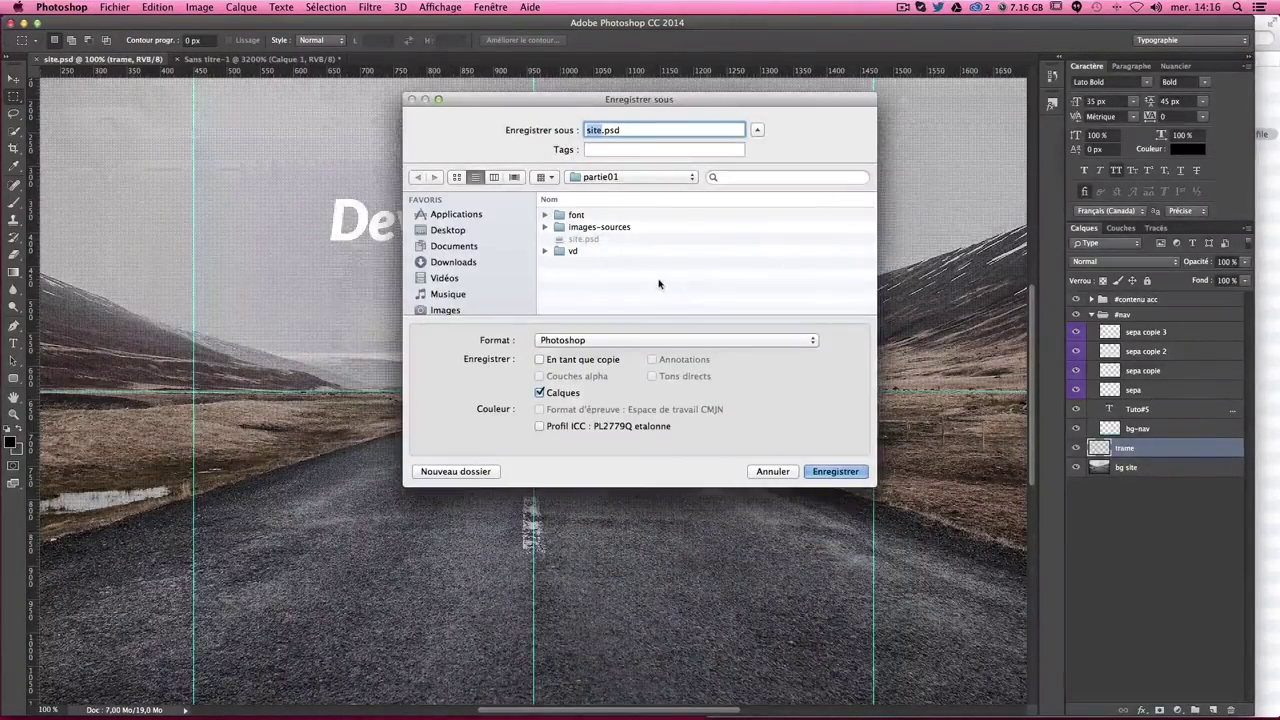
click(619, 178)
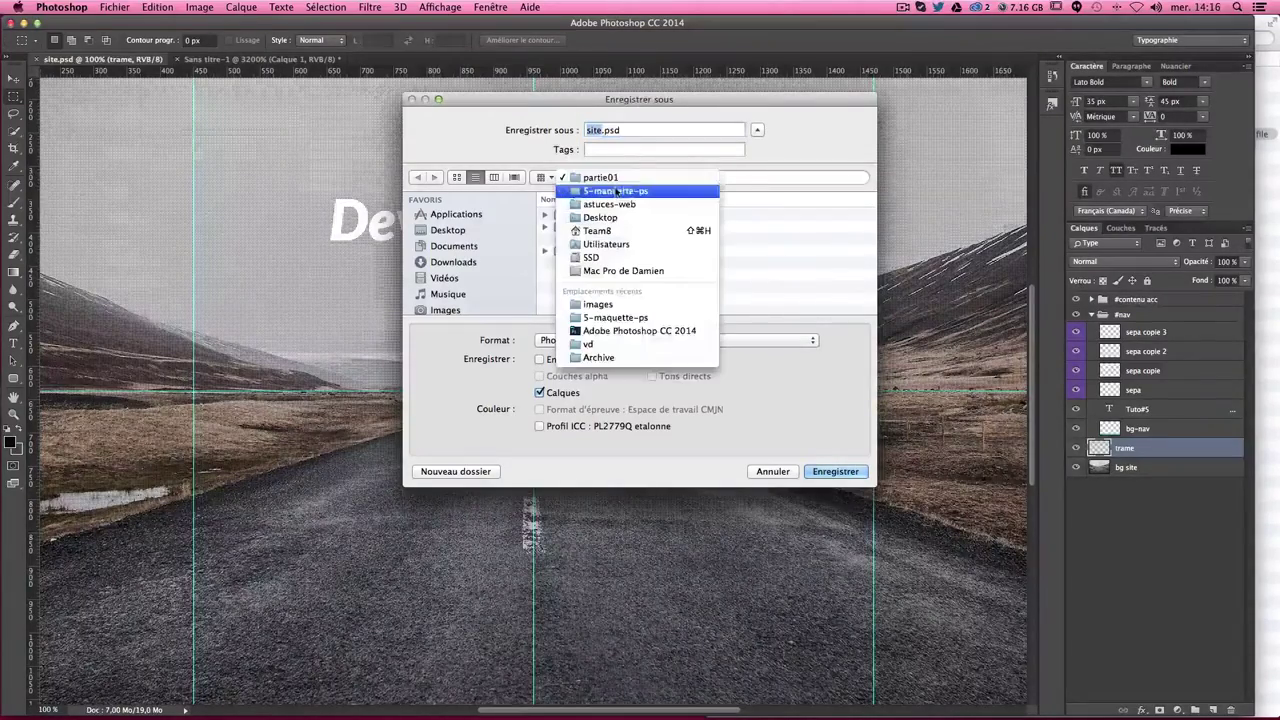
click(620, 189)
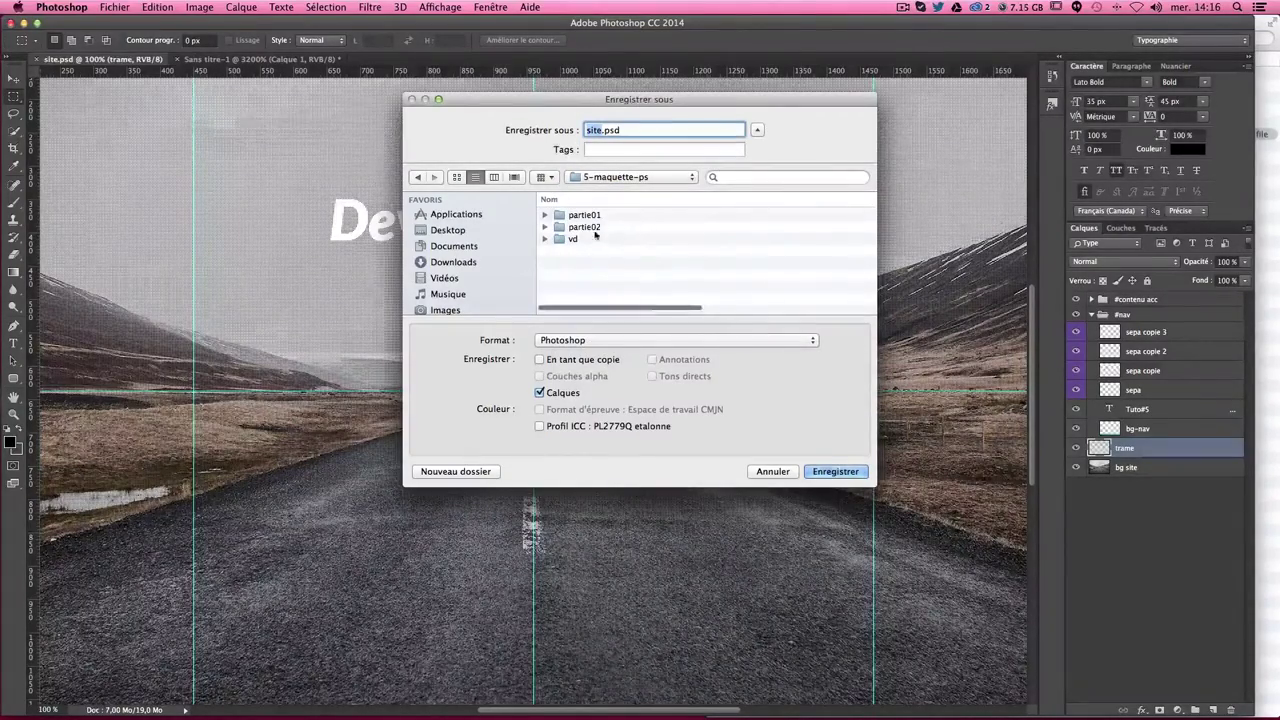
double_click(591, 229)
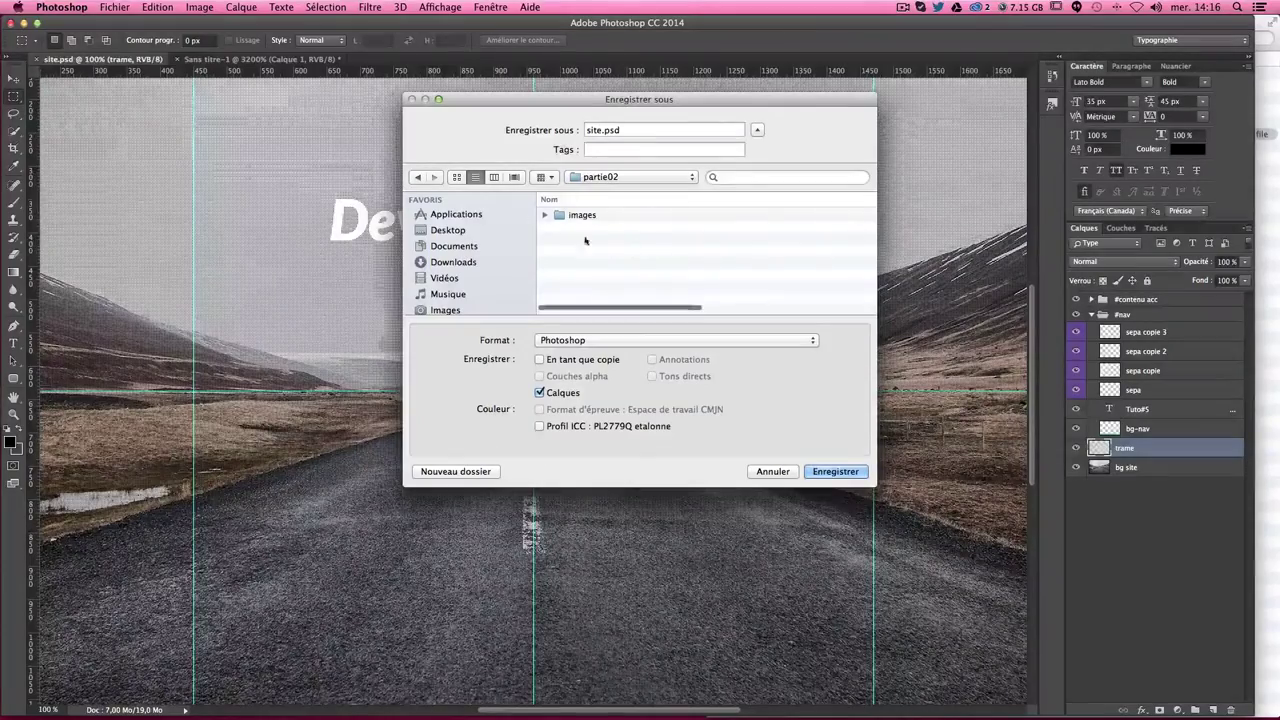
key(Tab)
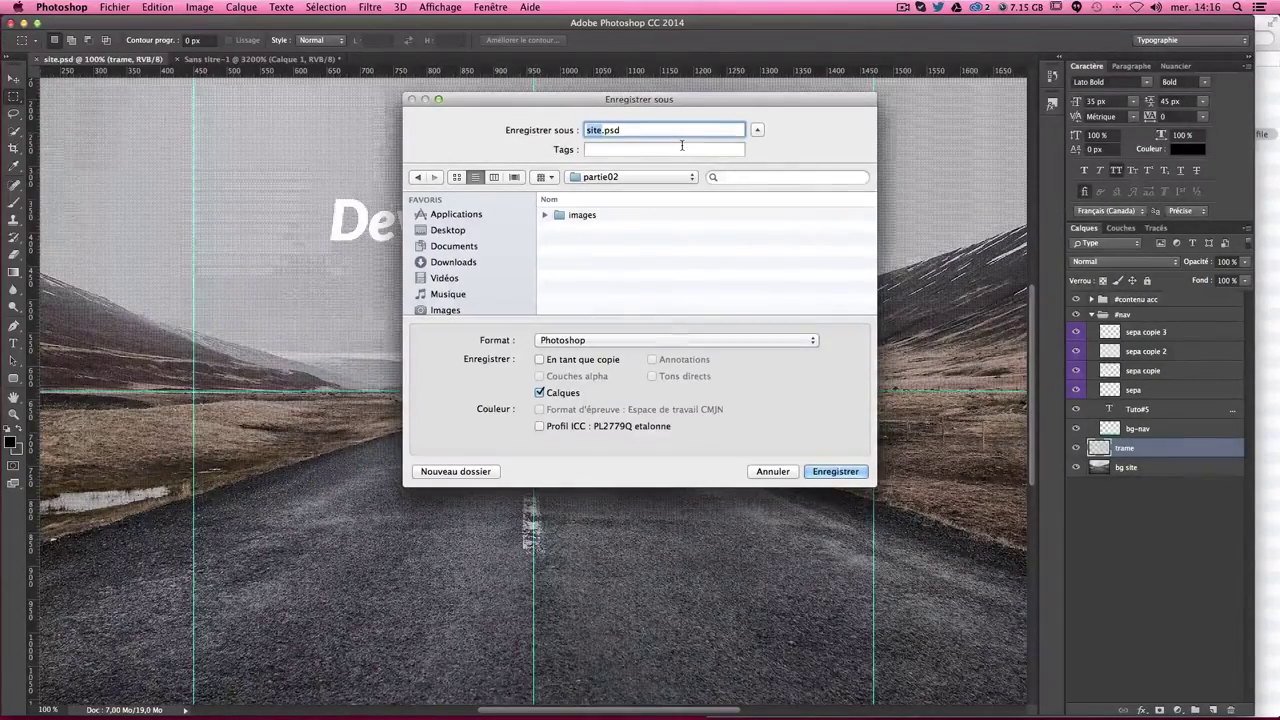
text(s)
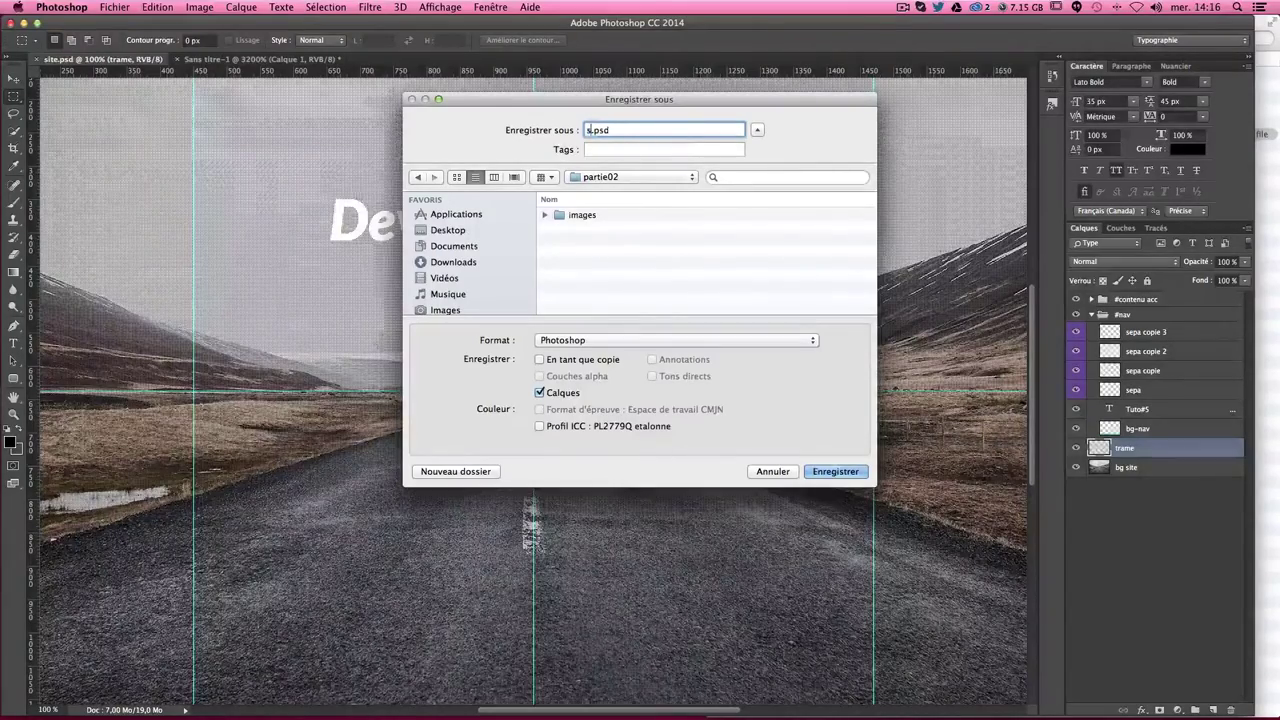
text(ite)
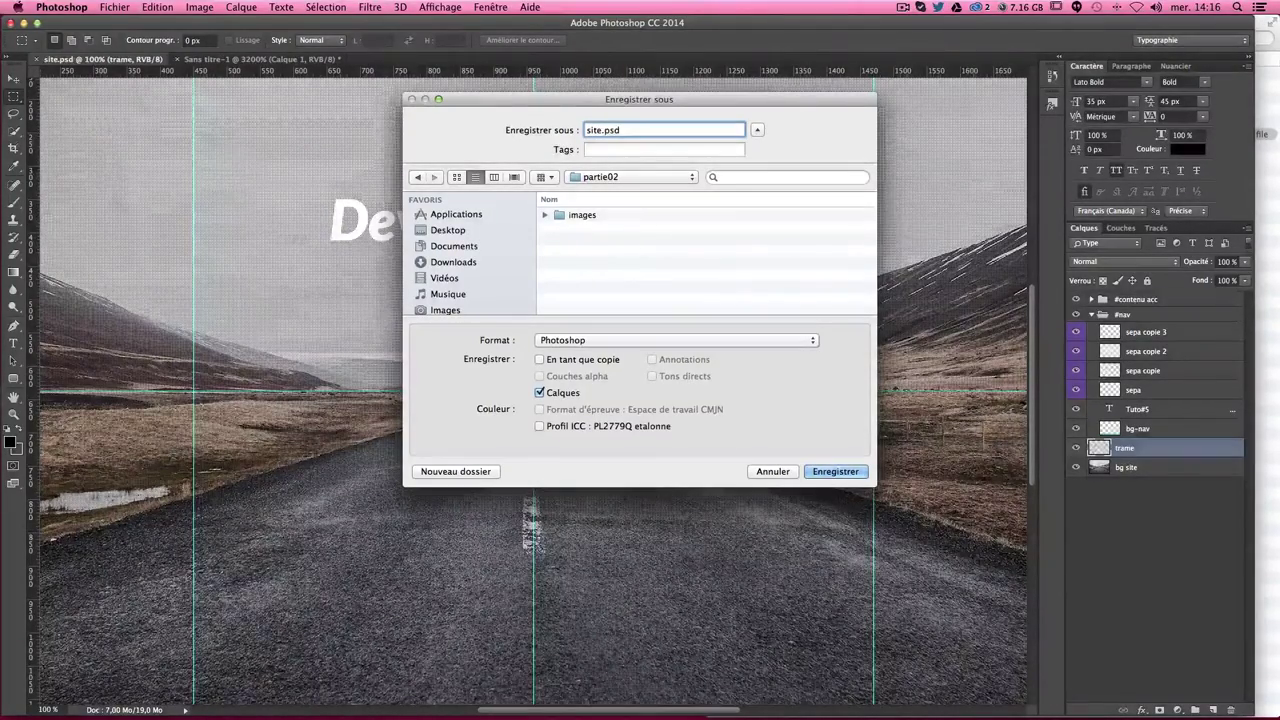
text(02)
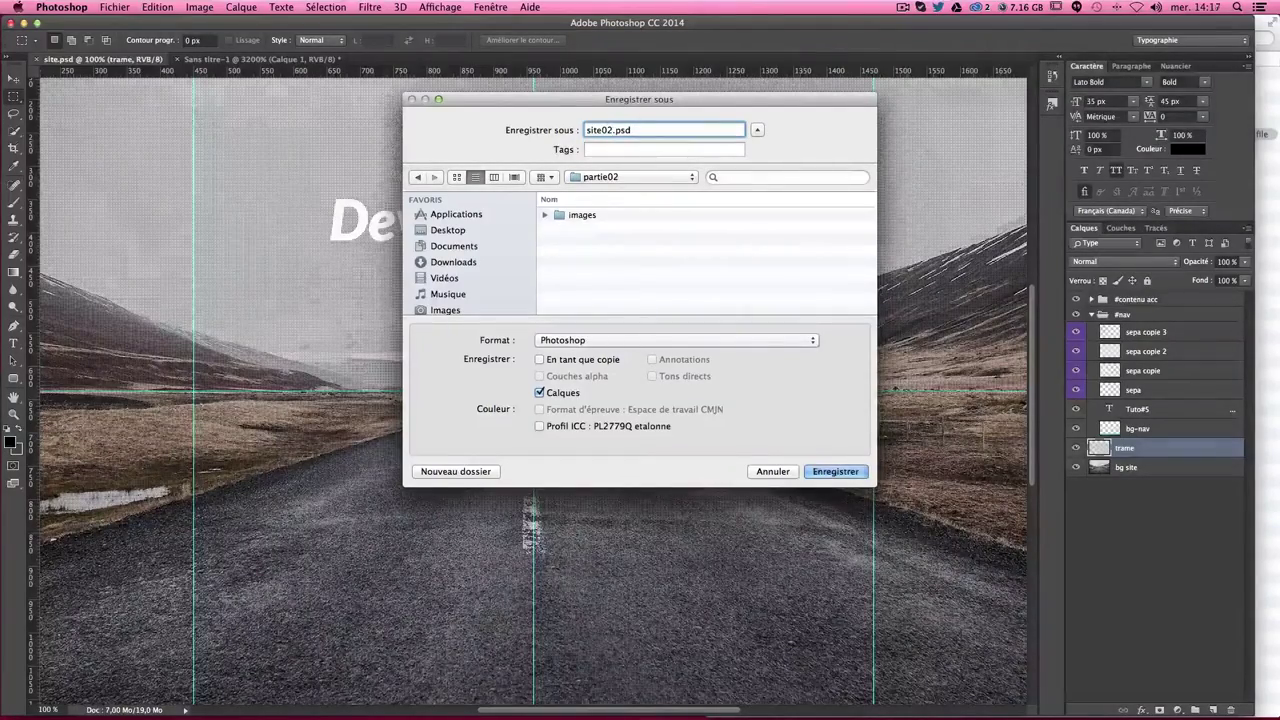
key(Return)
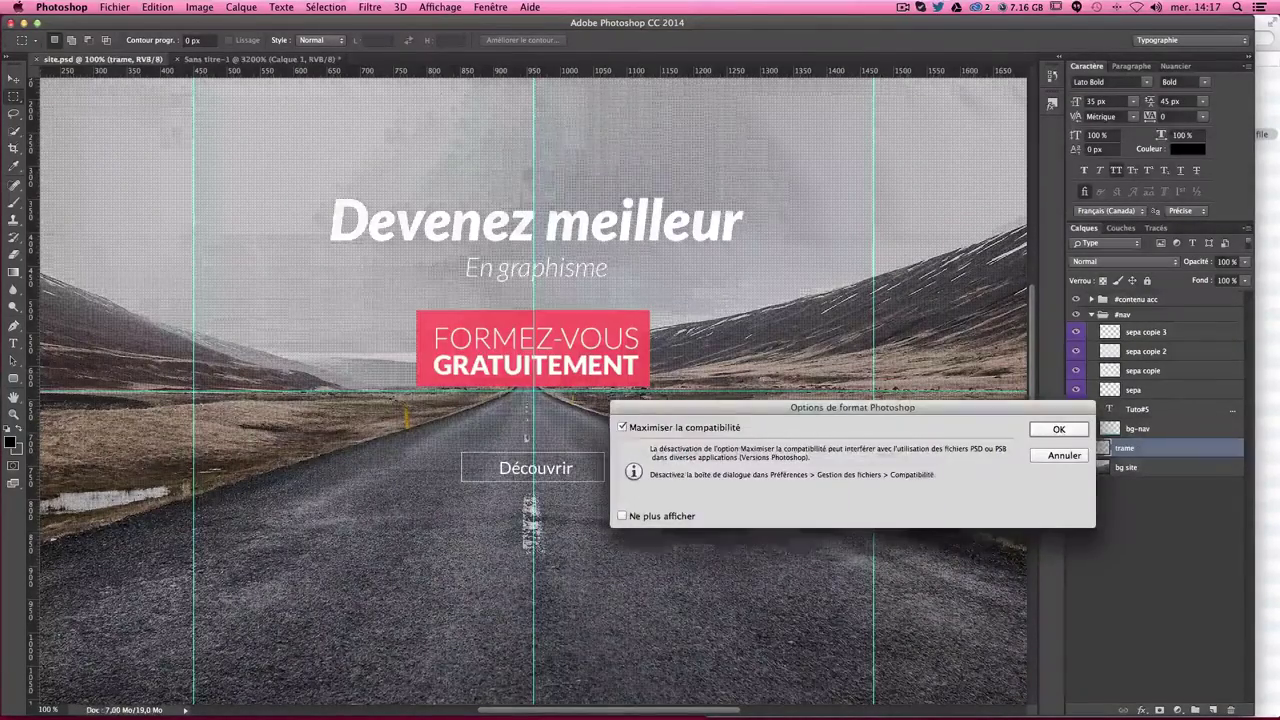
key(Return)
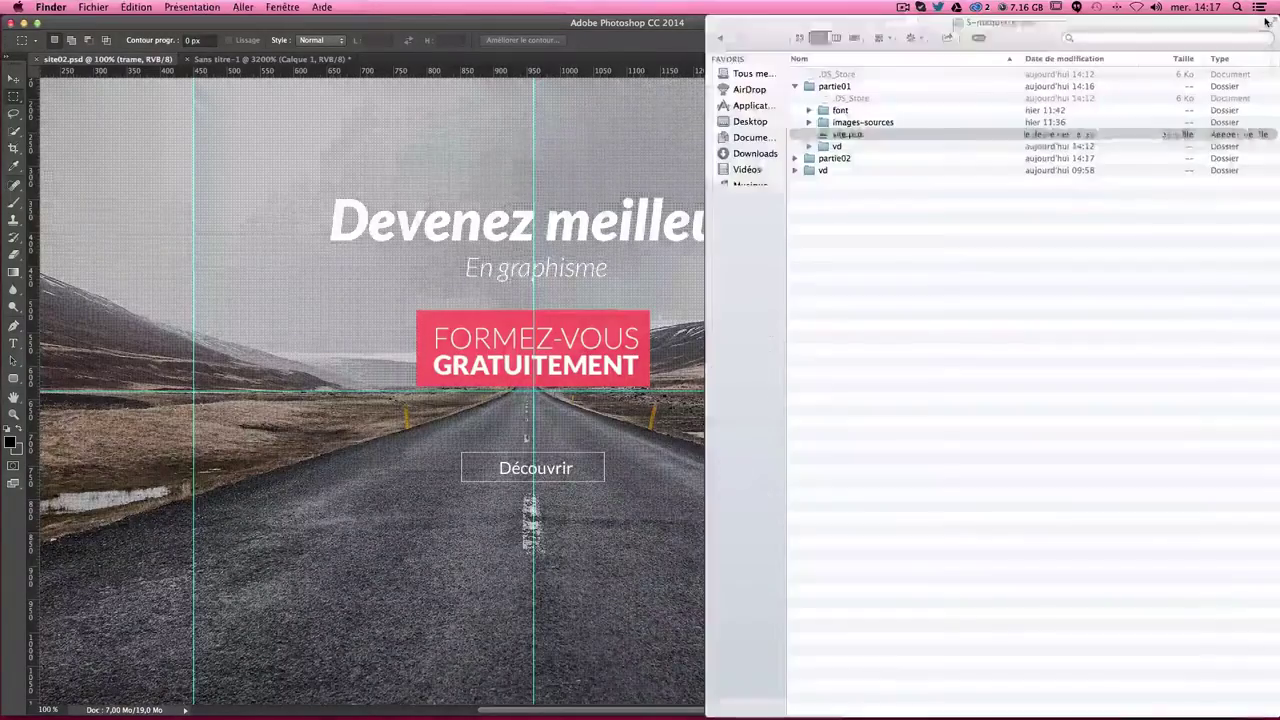
Step: Confirm in Finder that partie02 holds site02.psd and an images folder of PNGs, then return to Photoshop
click(1268, 27)
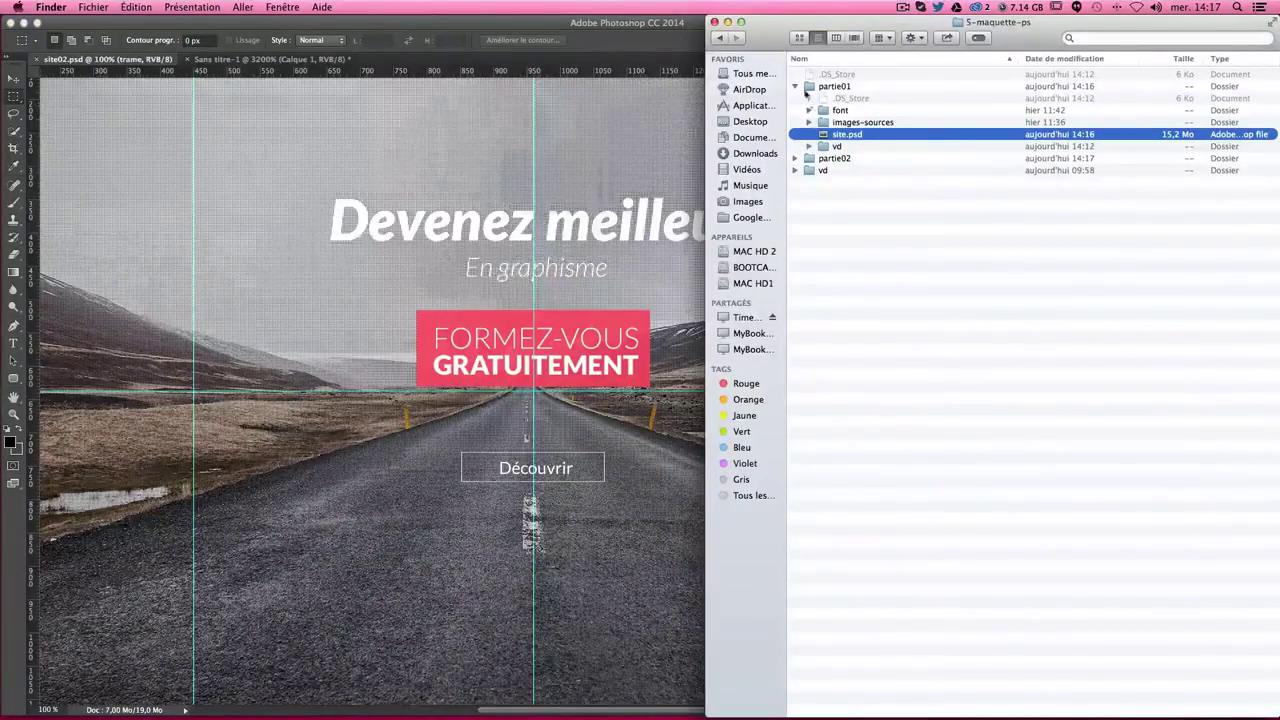
click(795, 87)
click(838, 99)
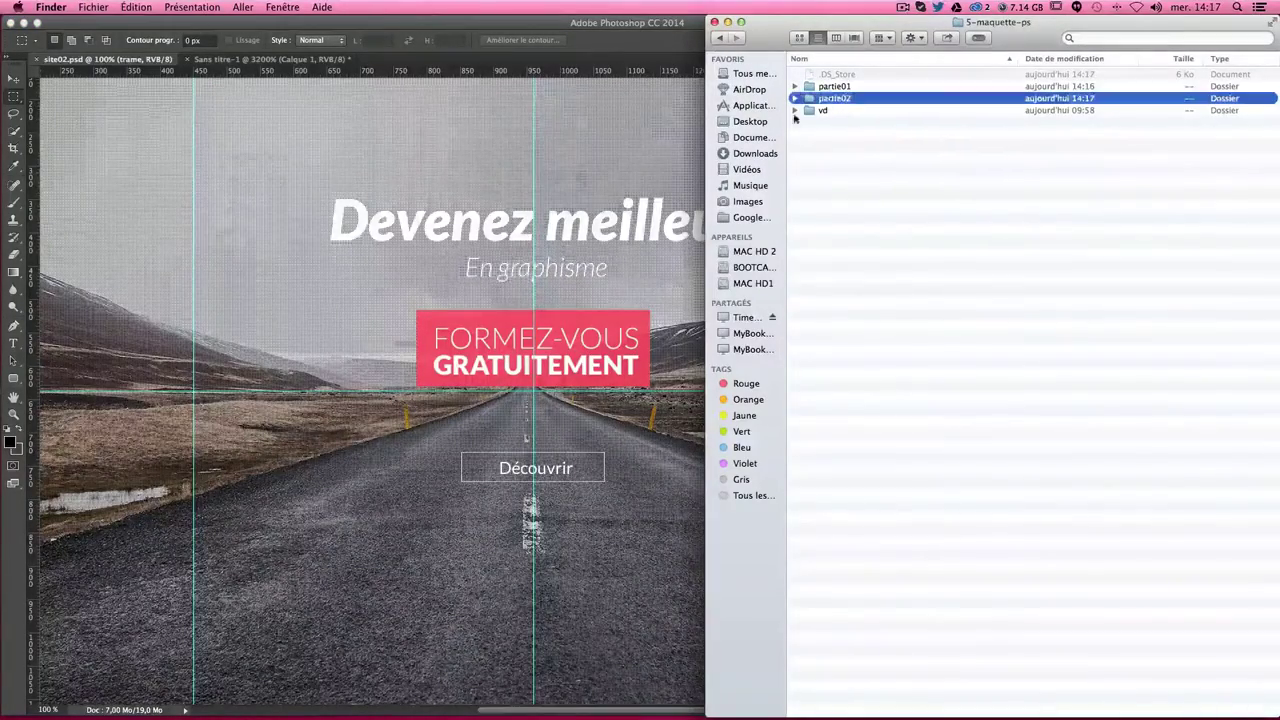
double_click(845, 99)
click(795, 87)
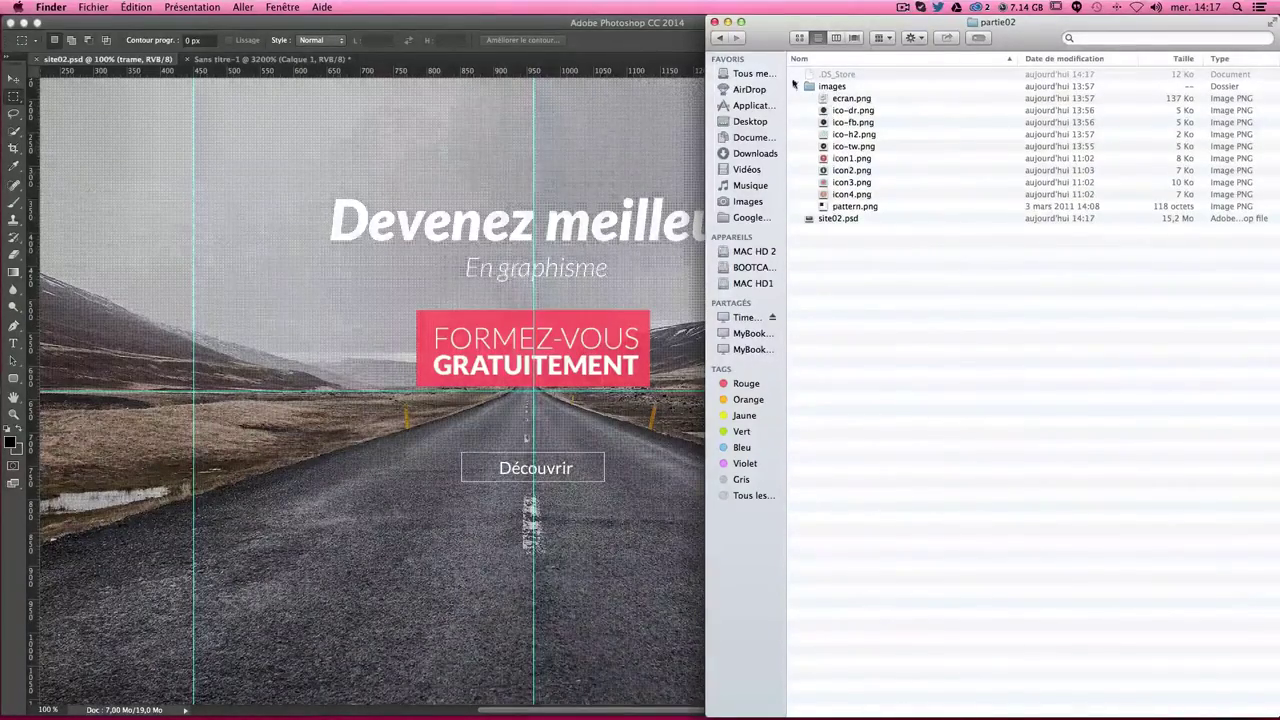
click(795, 87)
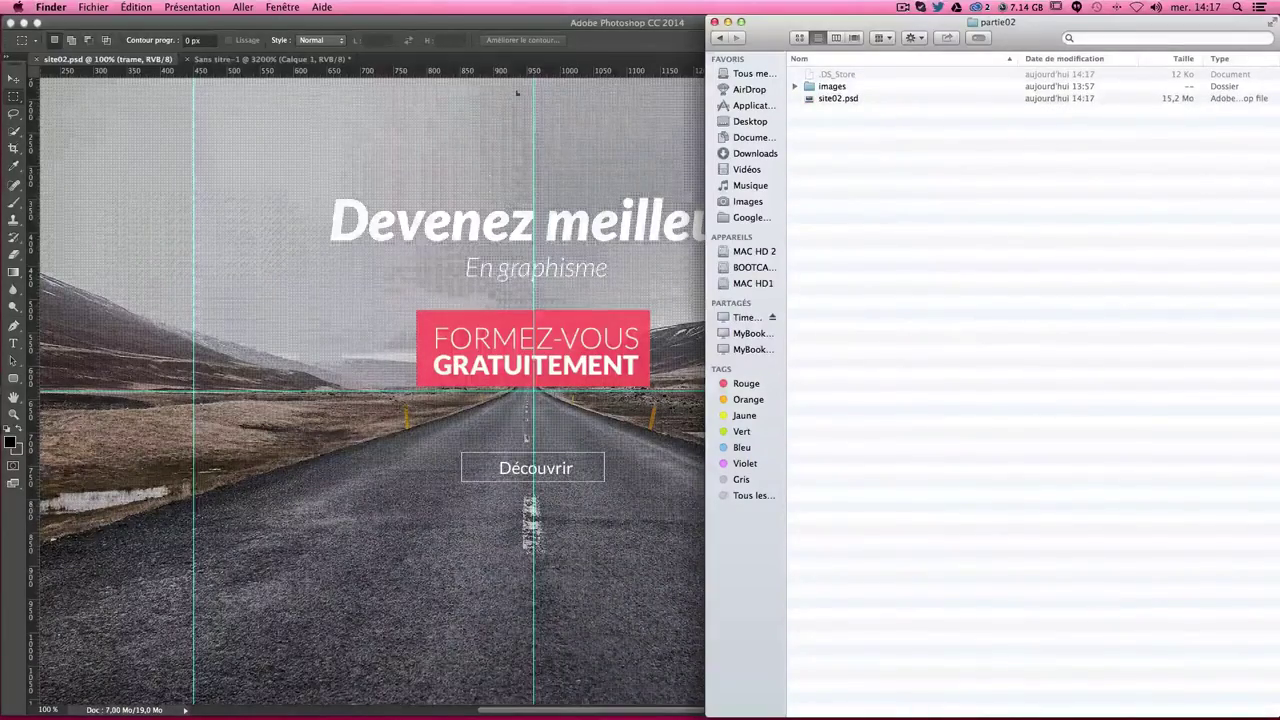
click(657, 302)
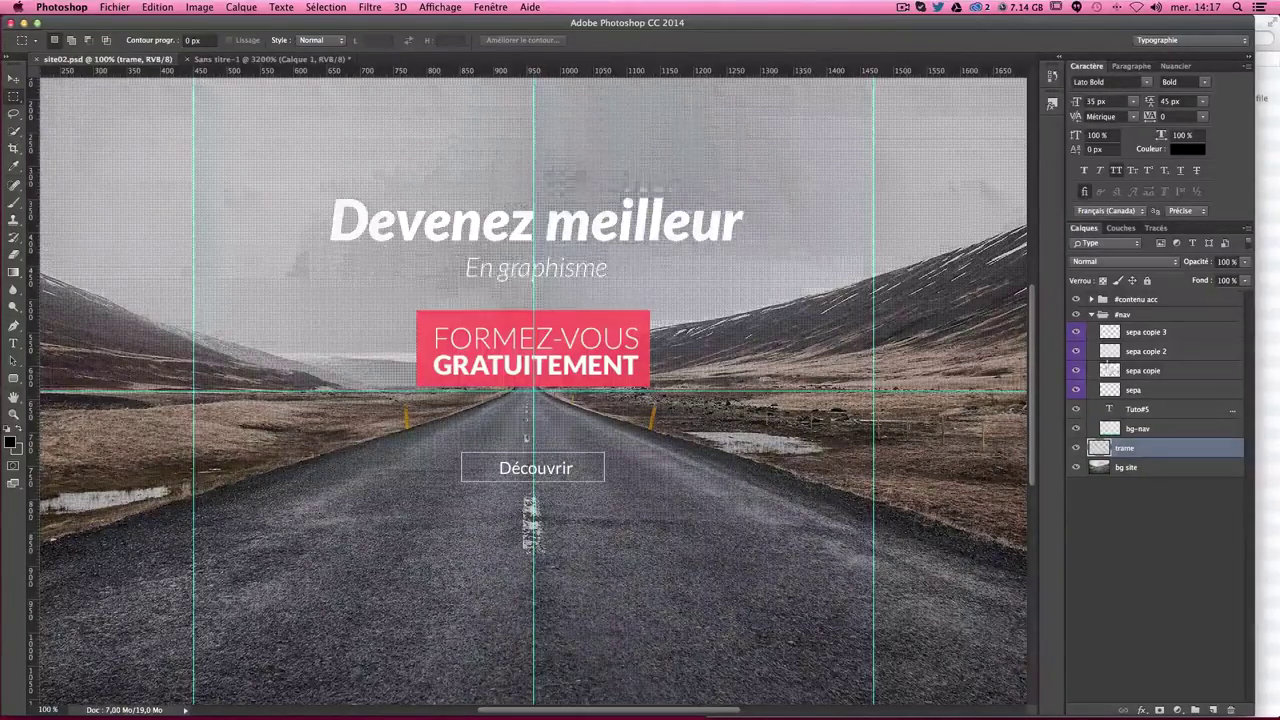
Step: Delete the bg site road photo layer and add an empty layer named bg below trame
click(1091, 314)
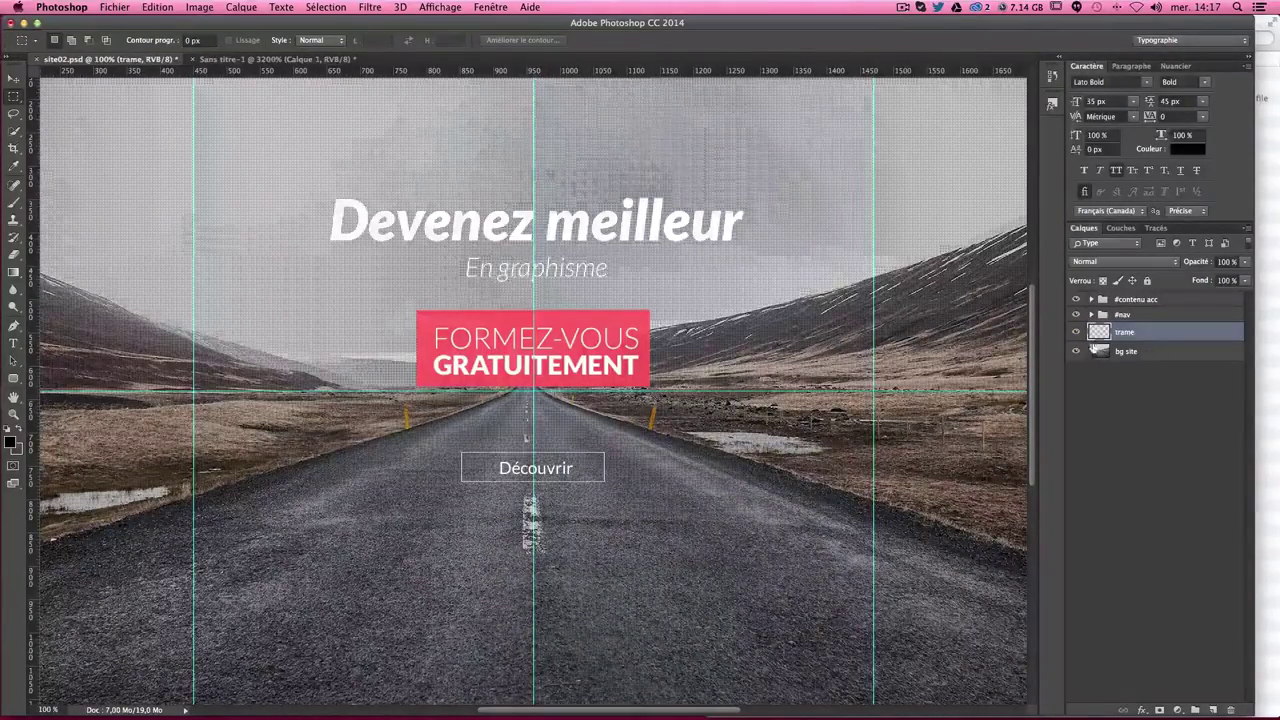
click(1150, 354)
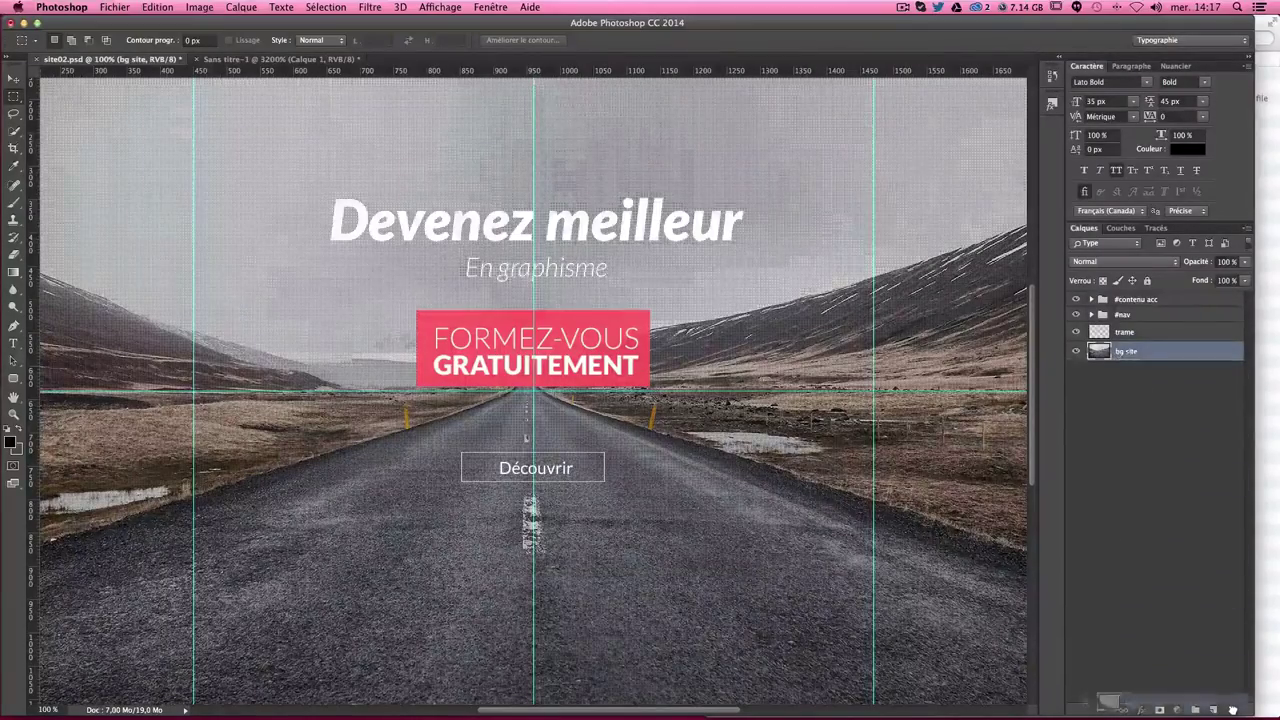
drag(1138, 352, 1231, 709)
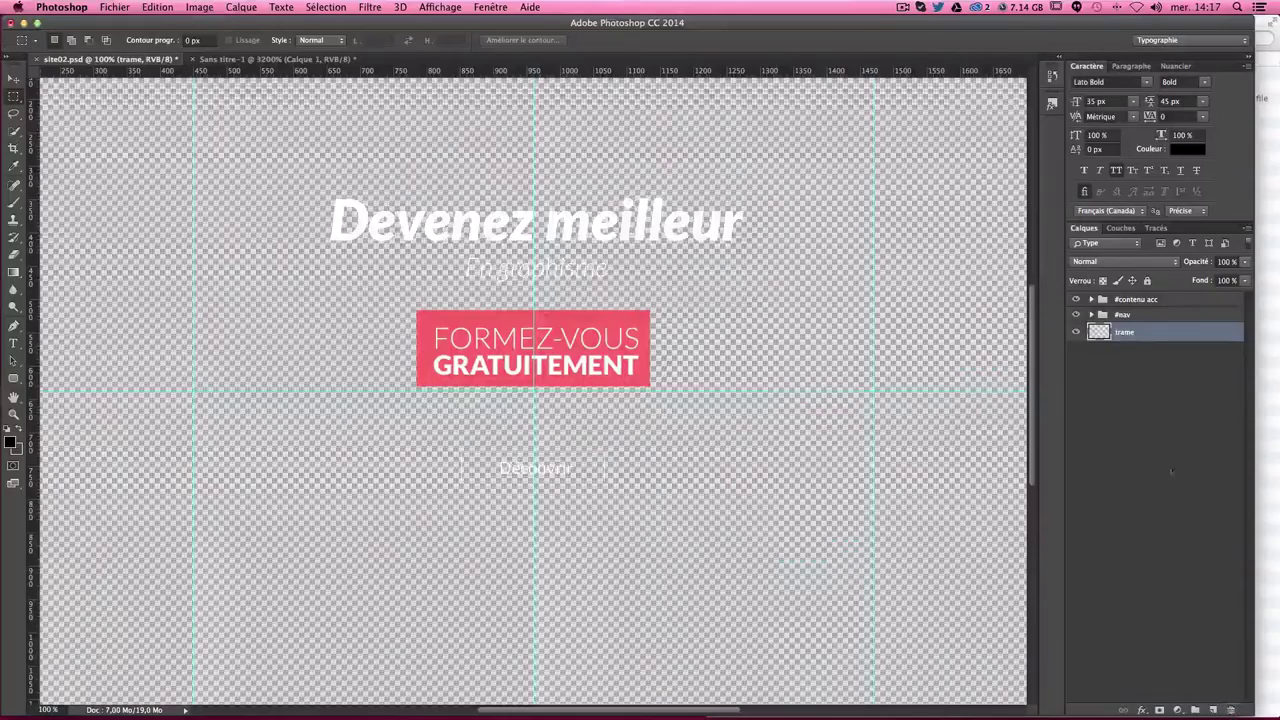
click(1211, 712)
drag(1140, 333, 1135, 373)
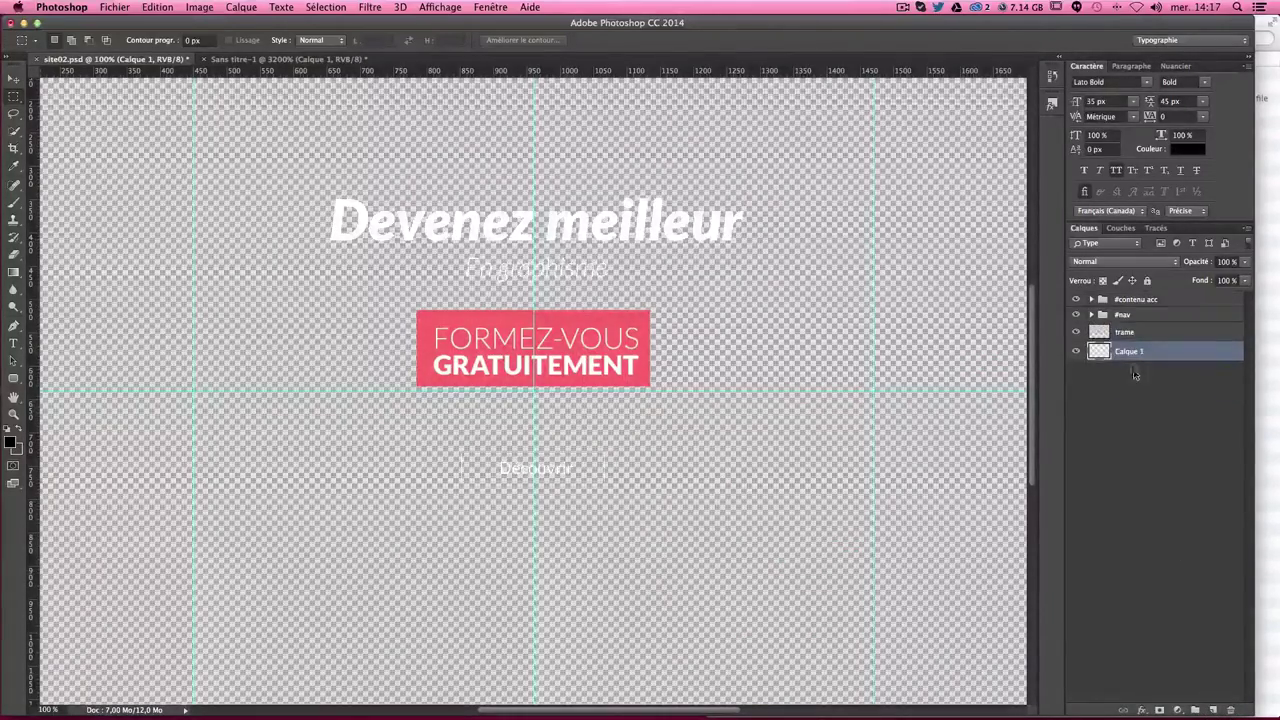
double_click(1128, 351)
text(bg)
key(Return)
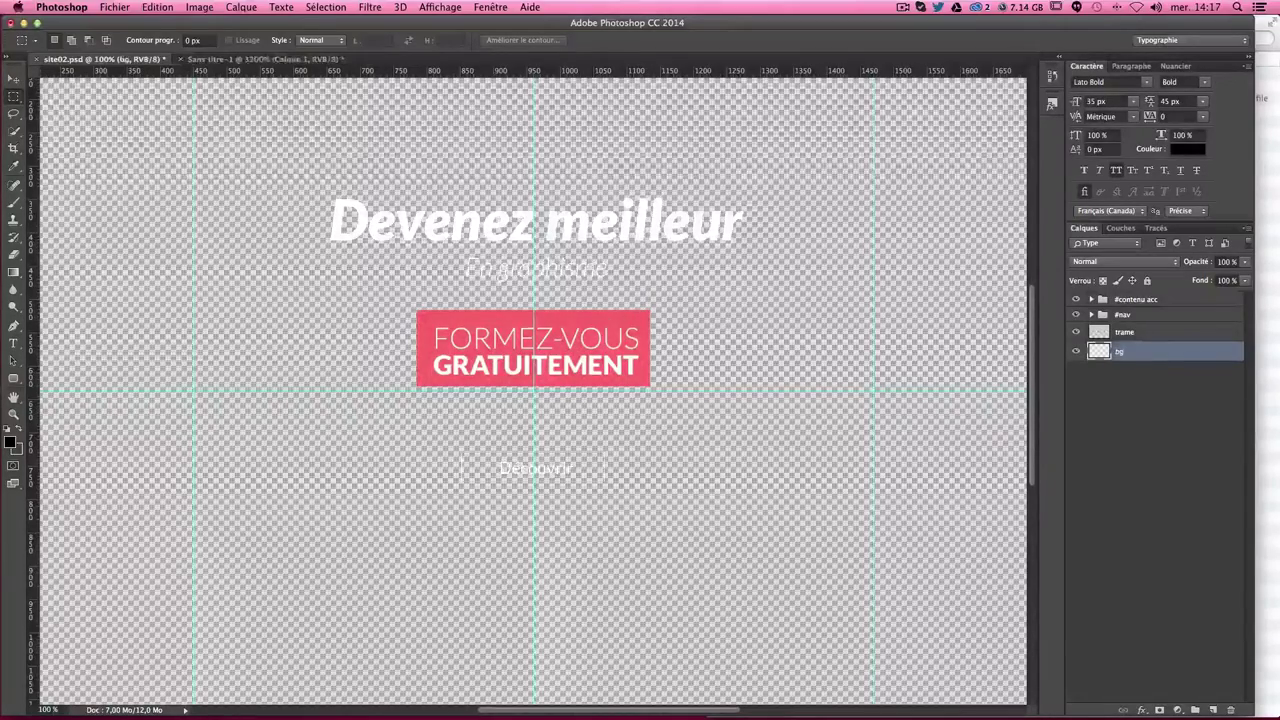
Step: Reset to default colours with white as the foreground colour, ready to fill
click(9, 428)
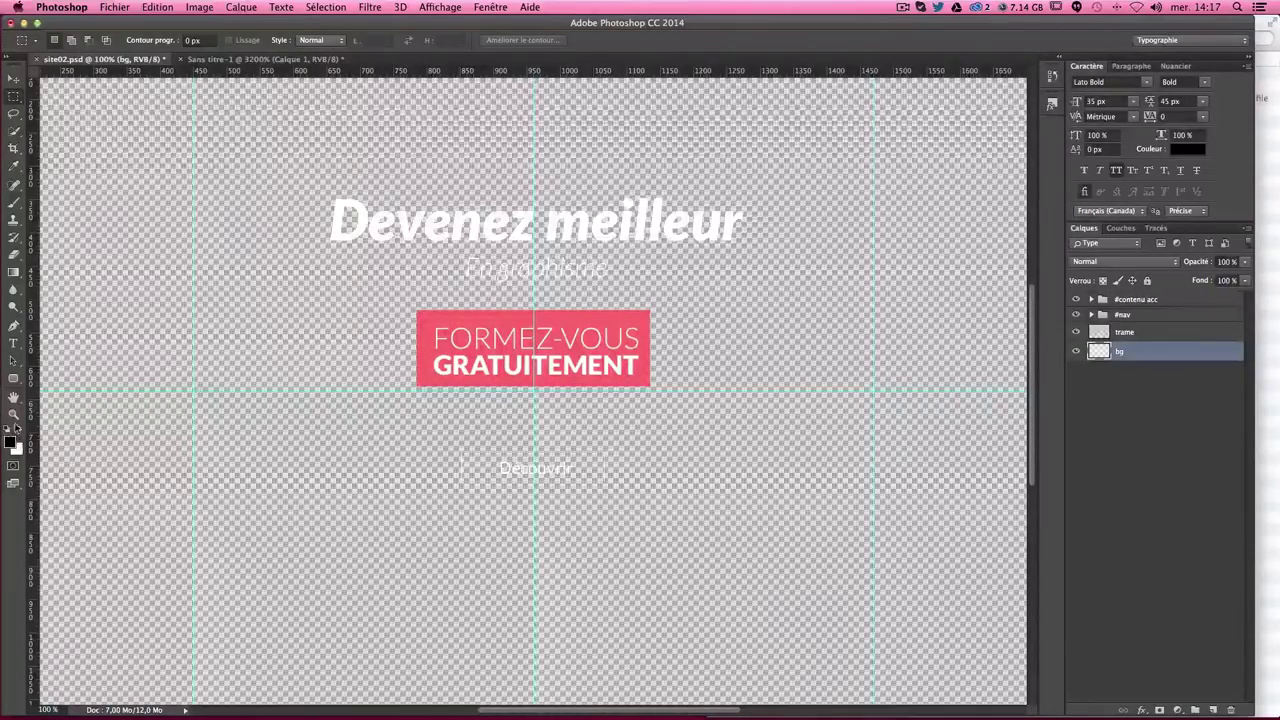
click(16, 428)
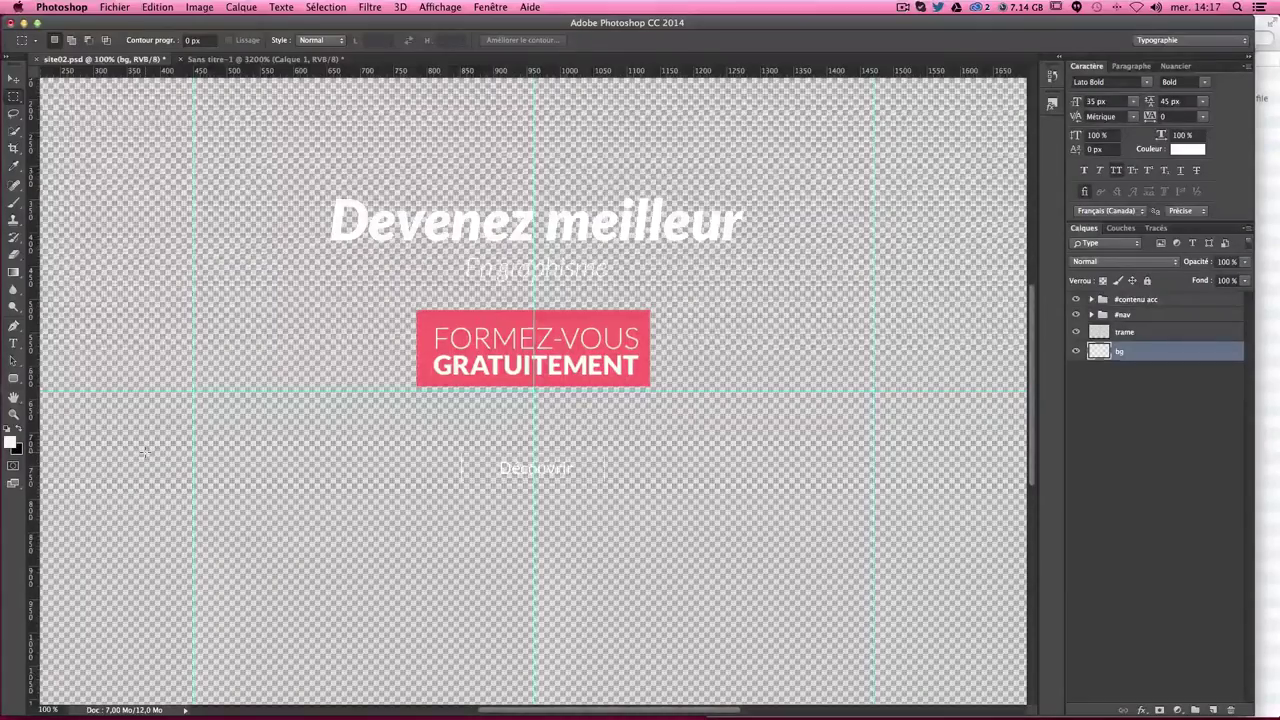
key(shift+F5)
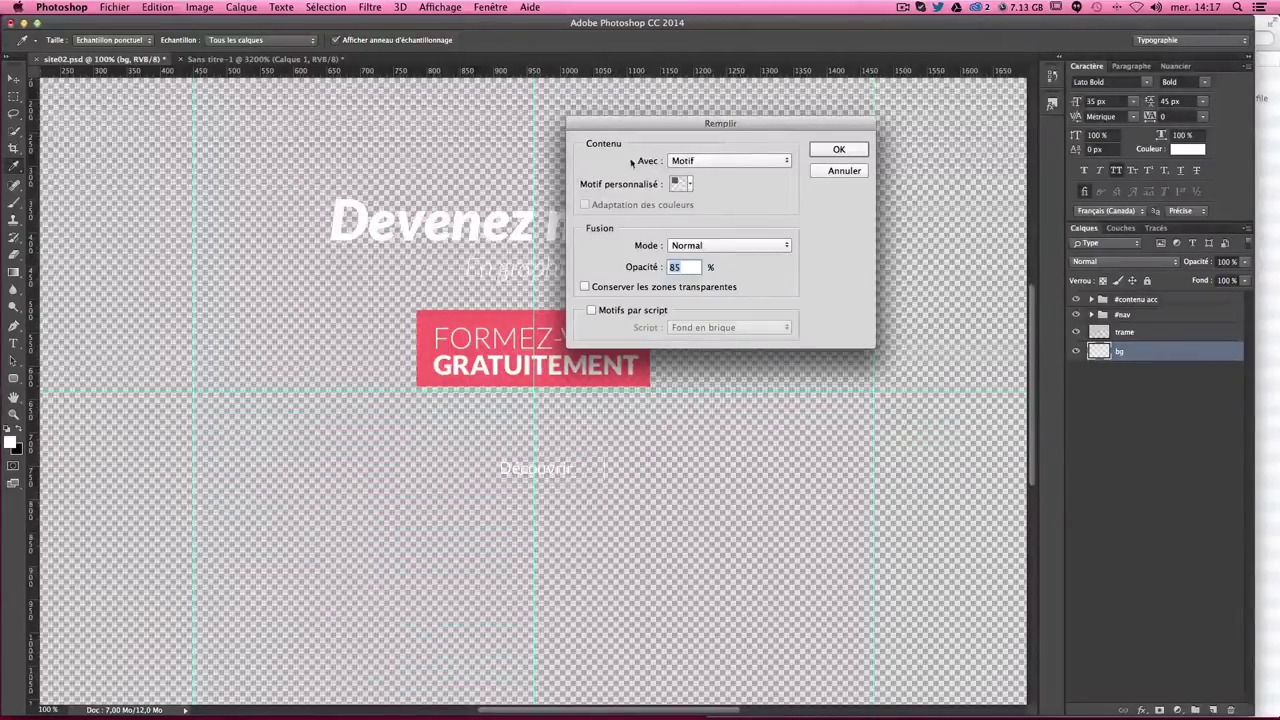
Step: Fill the bg layer with the white foreground colour and delete the trame layer
click(712, 161)
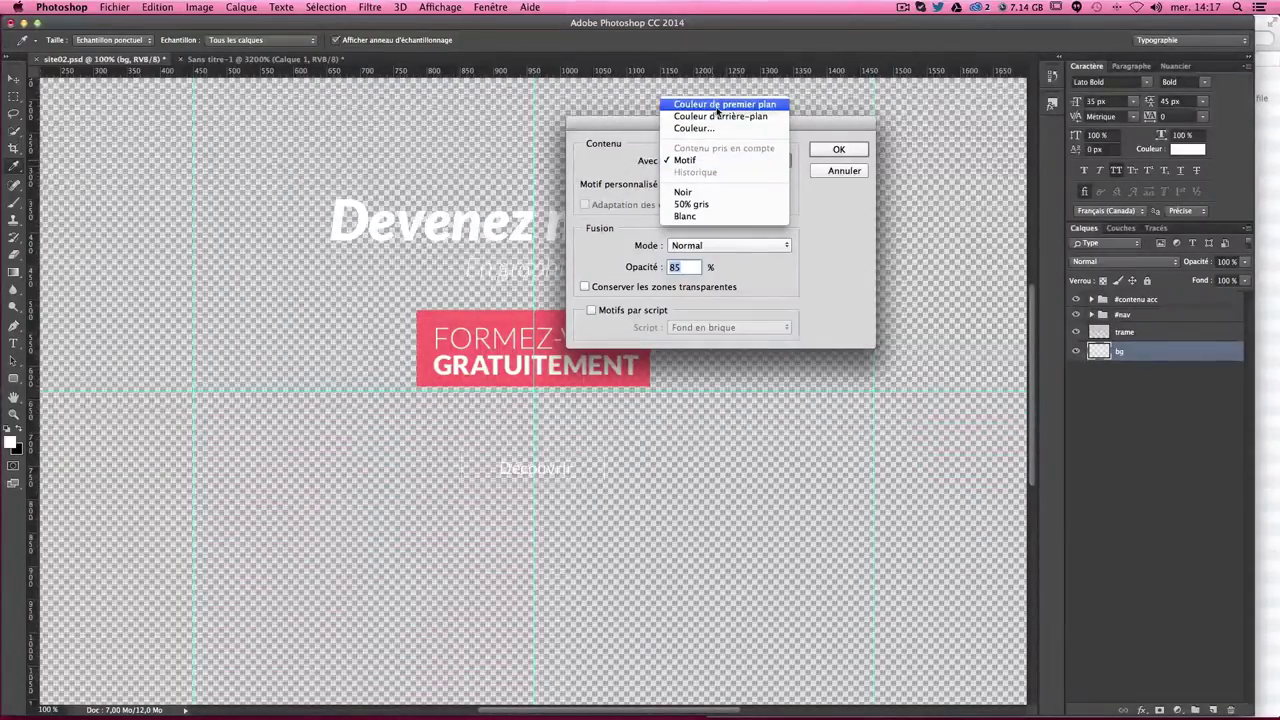
click(717, 106)
text(100)
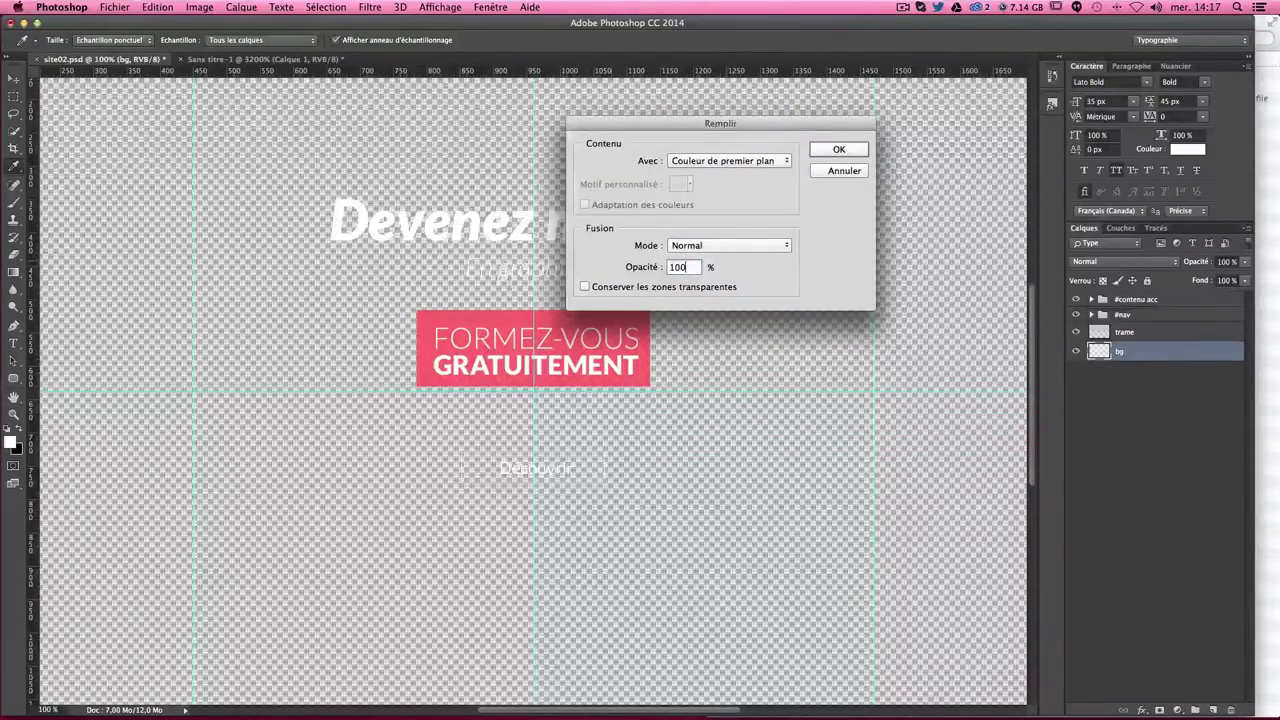
key(Return)
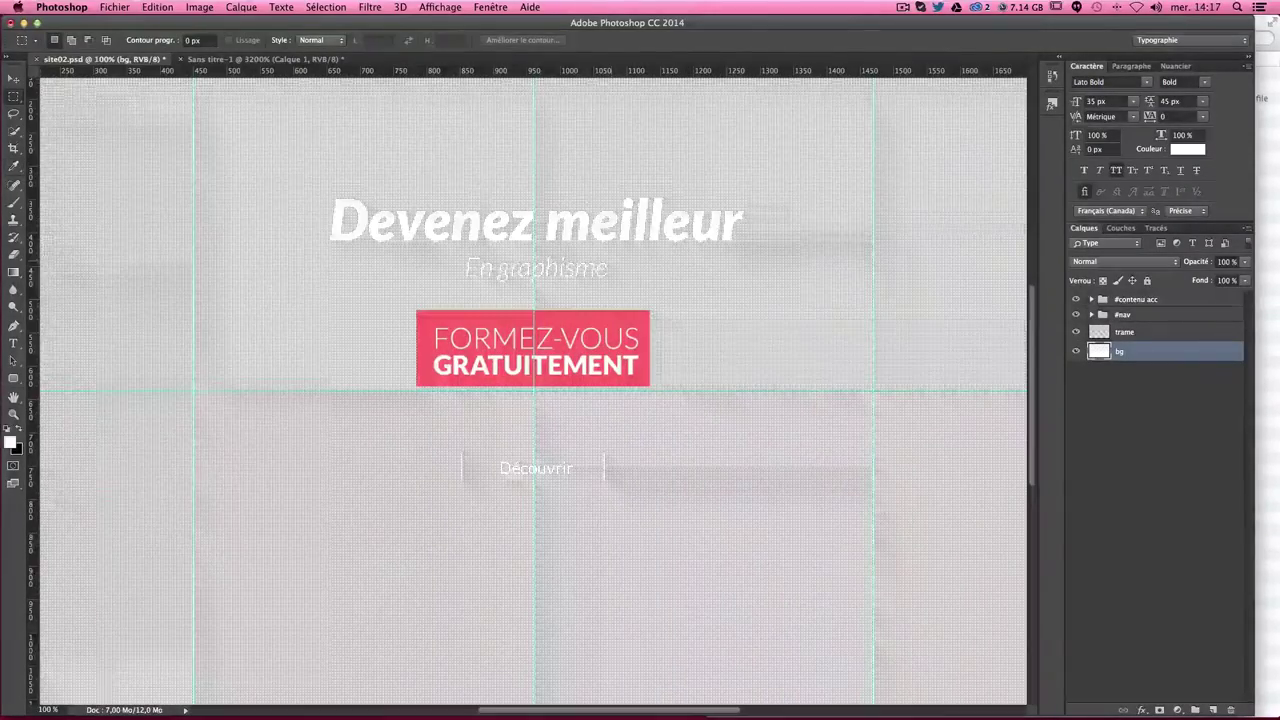
drag(1122, 331, 1233, 709)
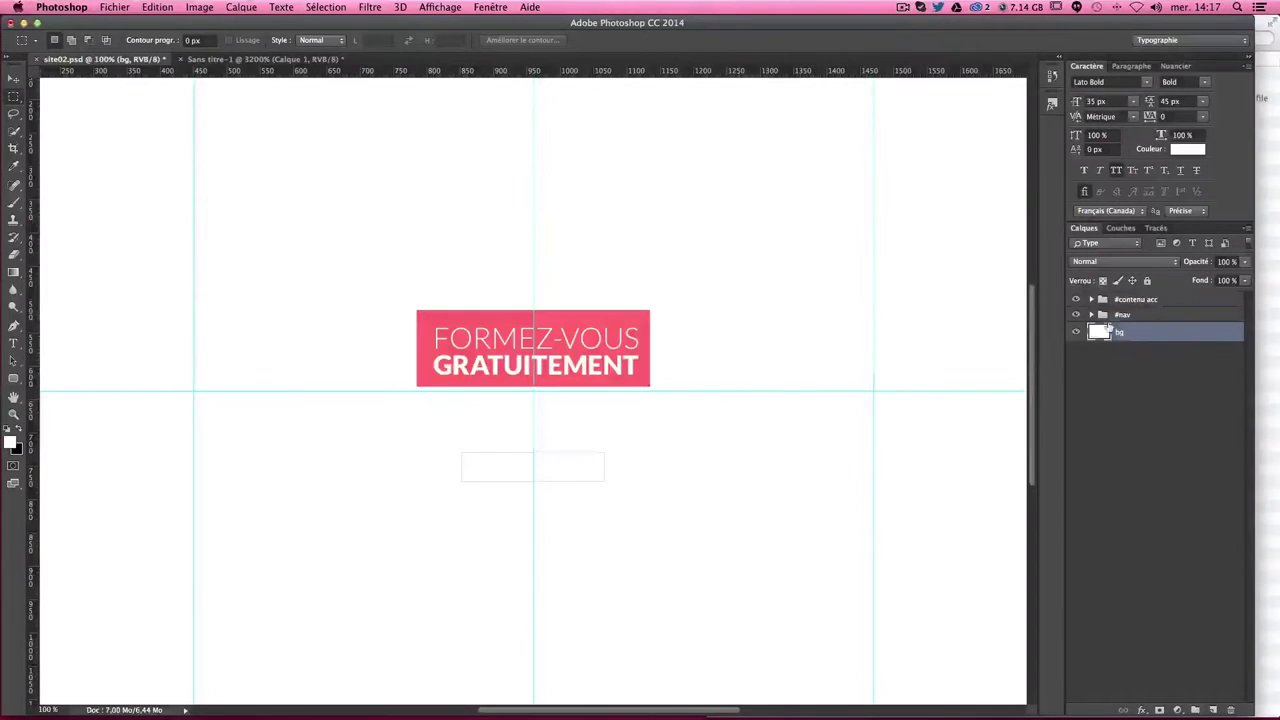
Step: Delete the Rectangle 1 and bg-orange layers inside #contenu acc
click(1093, 299)
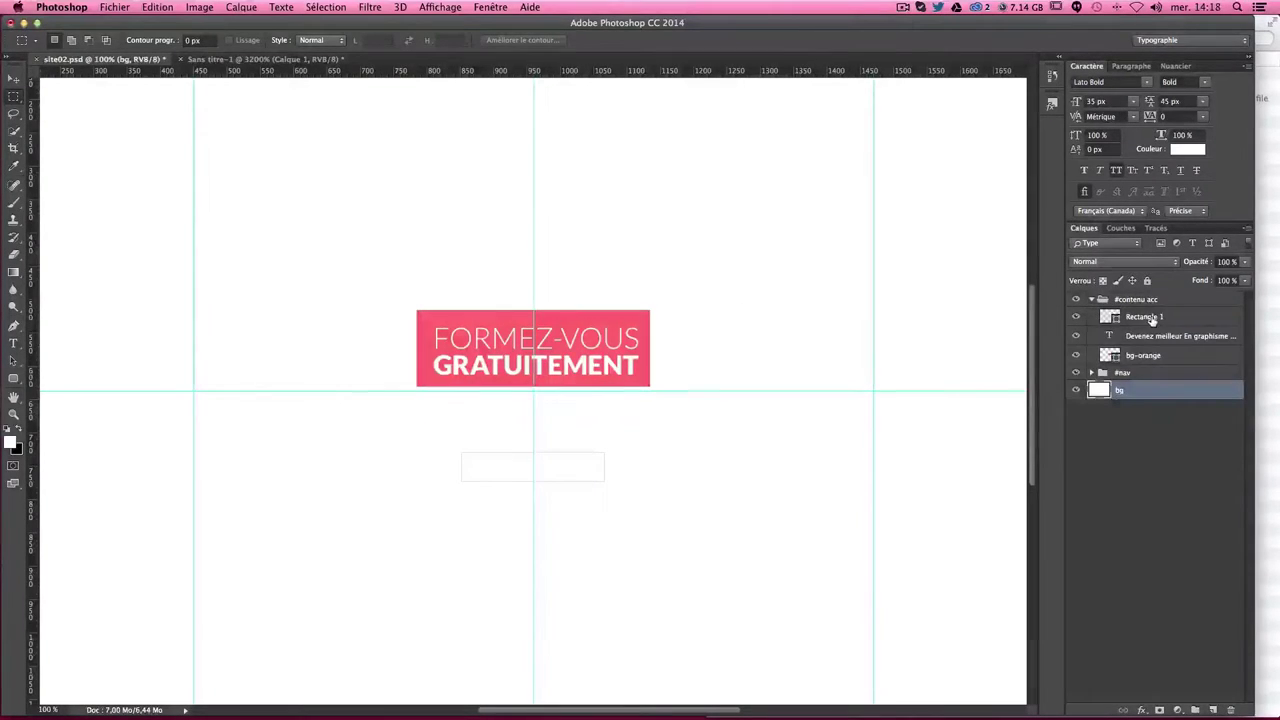
click(1148, 317)
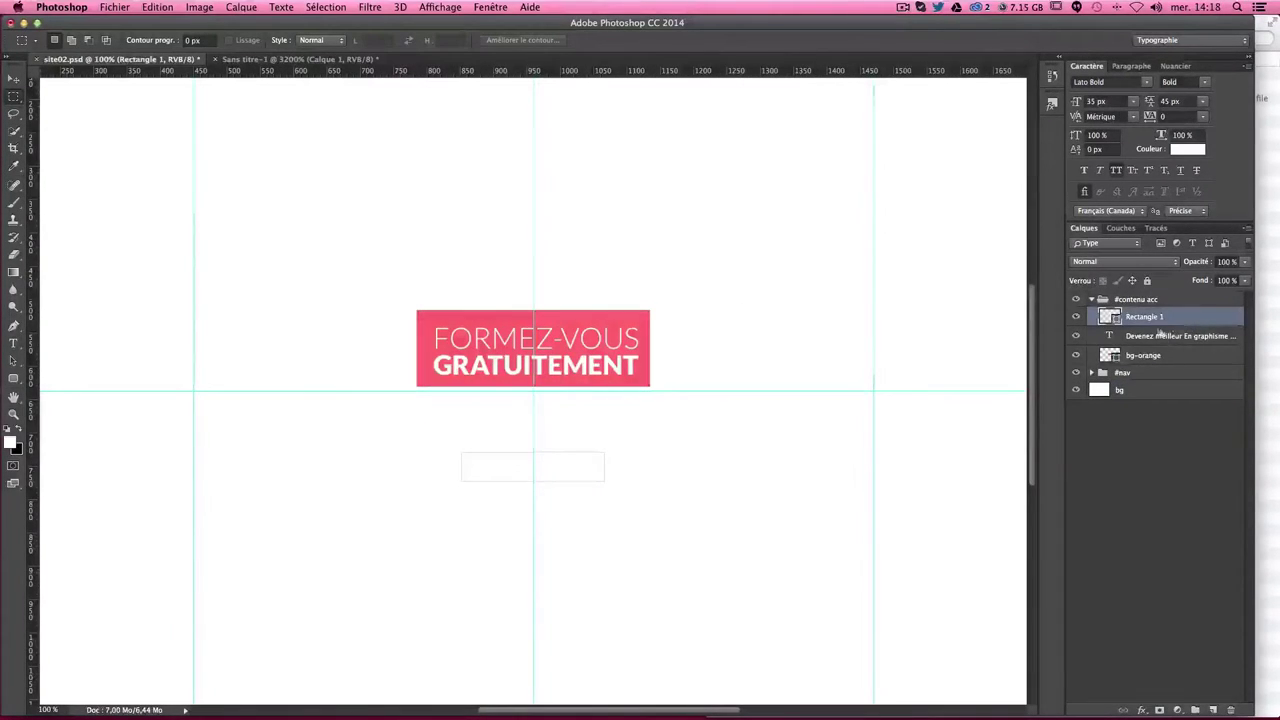
super+click(1165, 356)
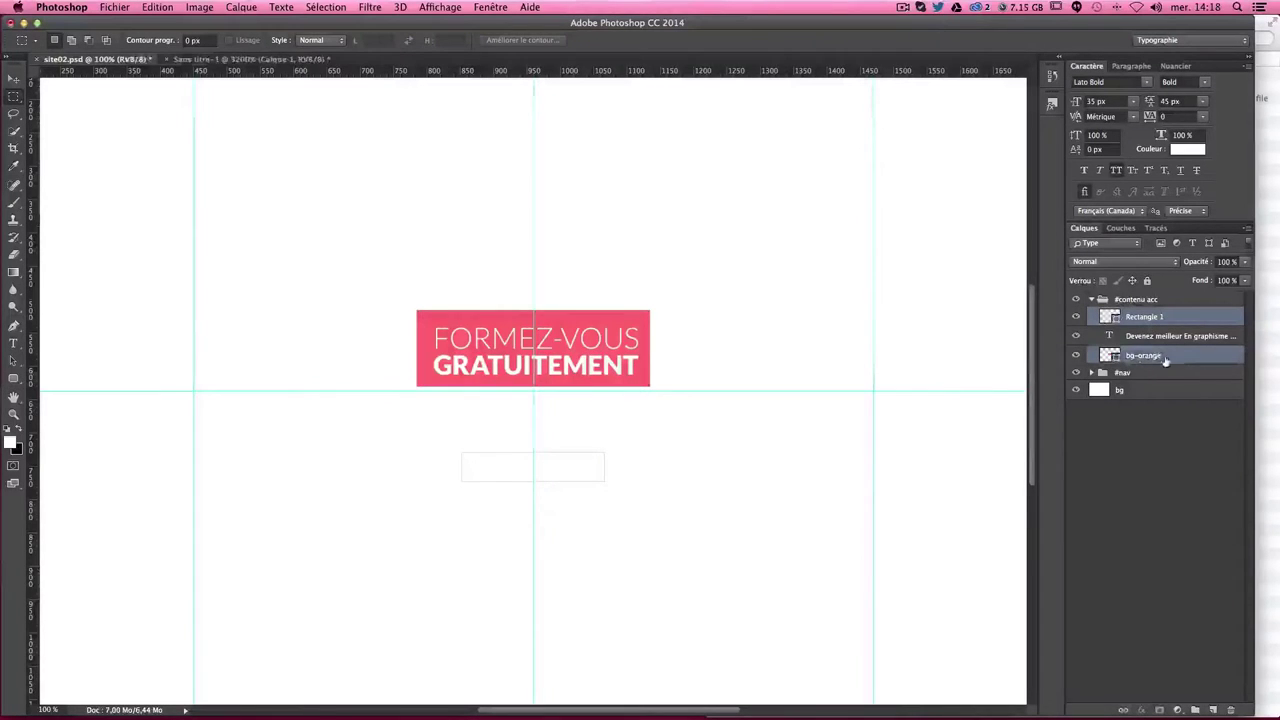
drag(1165, 356, 1234, 710)
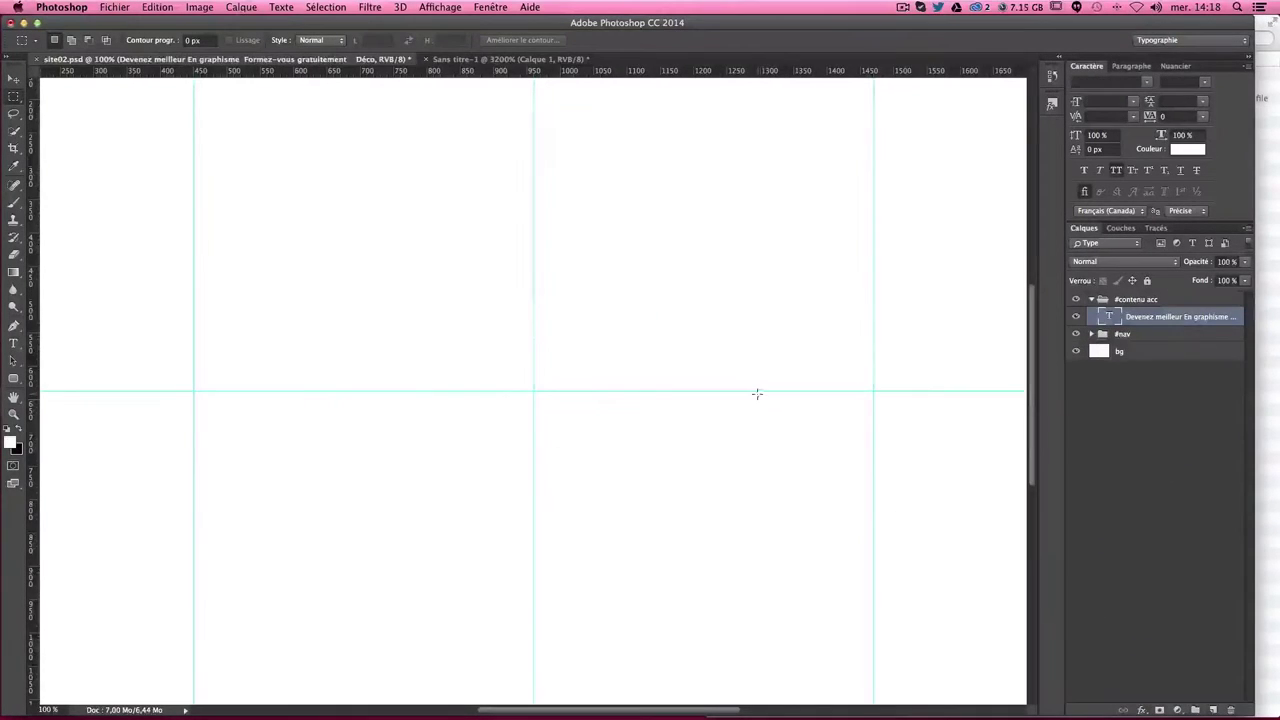
Step: Move the teal #nav bar to the page top and stack it above #contenu acc
key(super+minus)
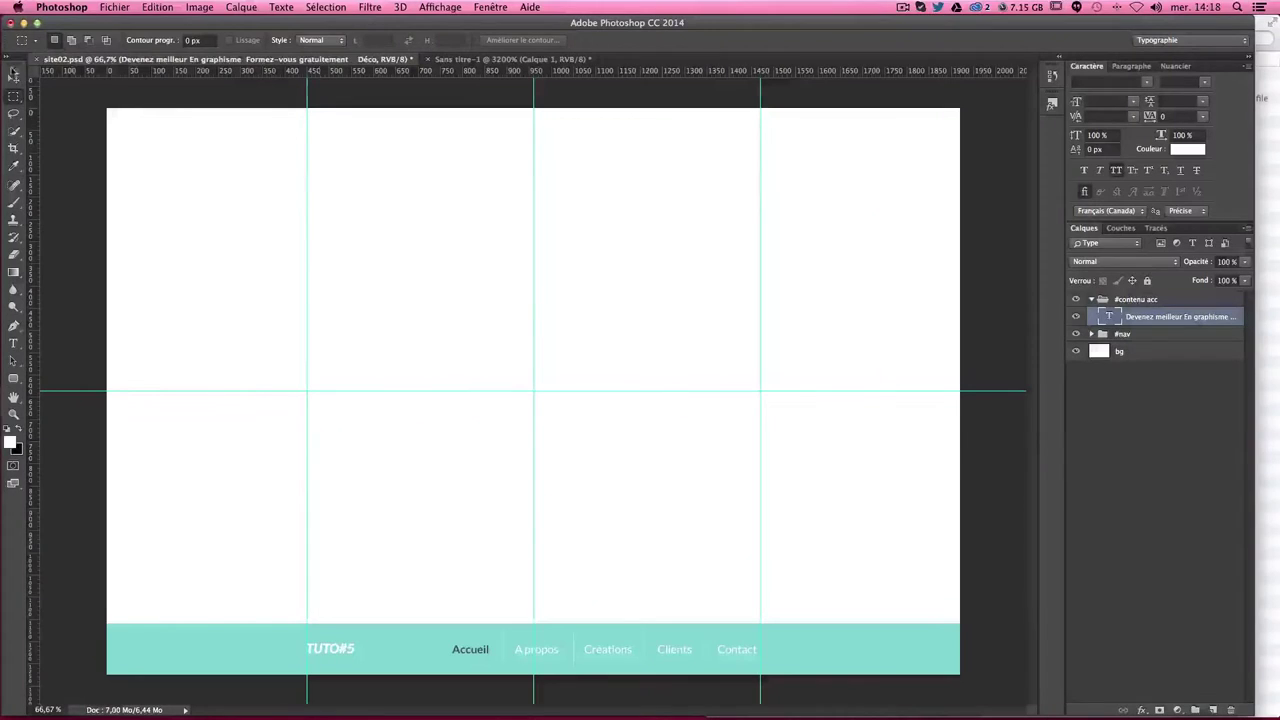
key(v)
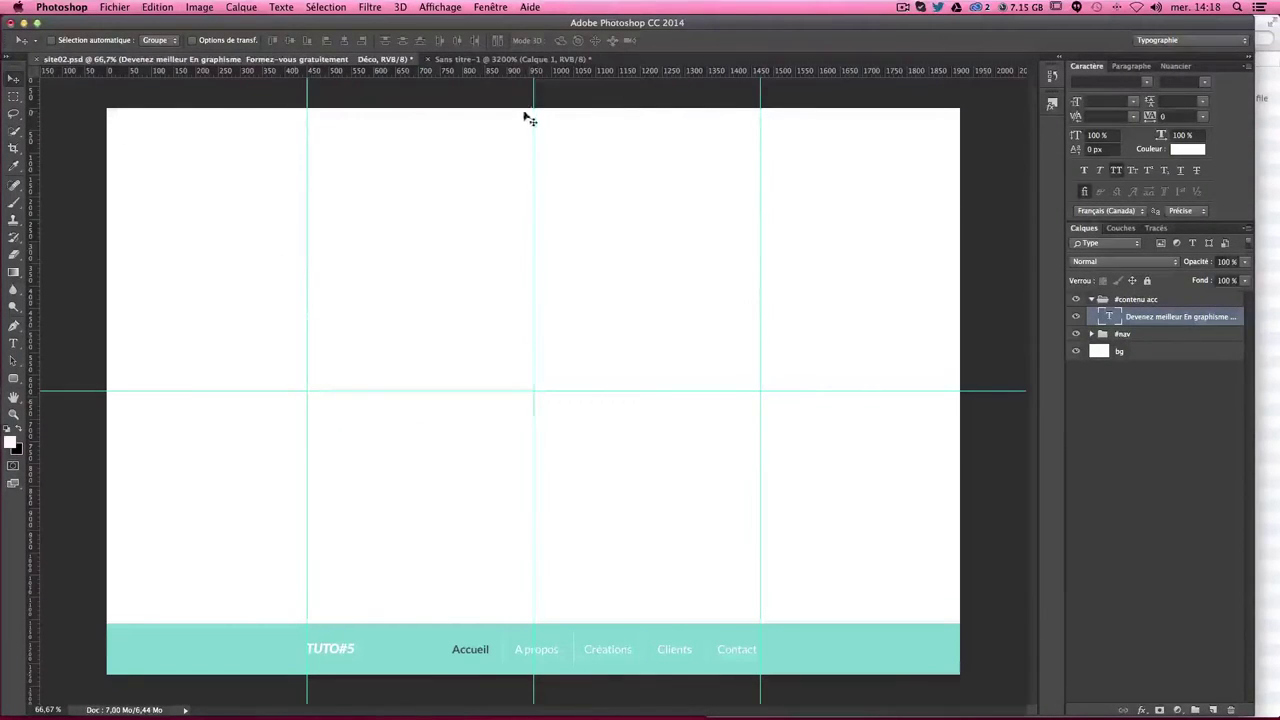
click(1126, 338)
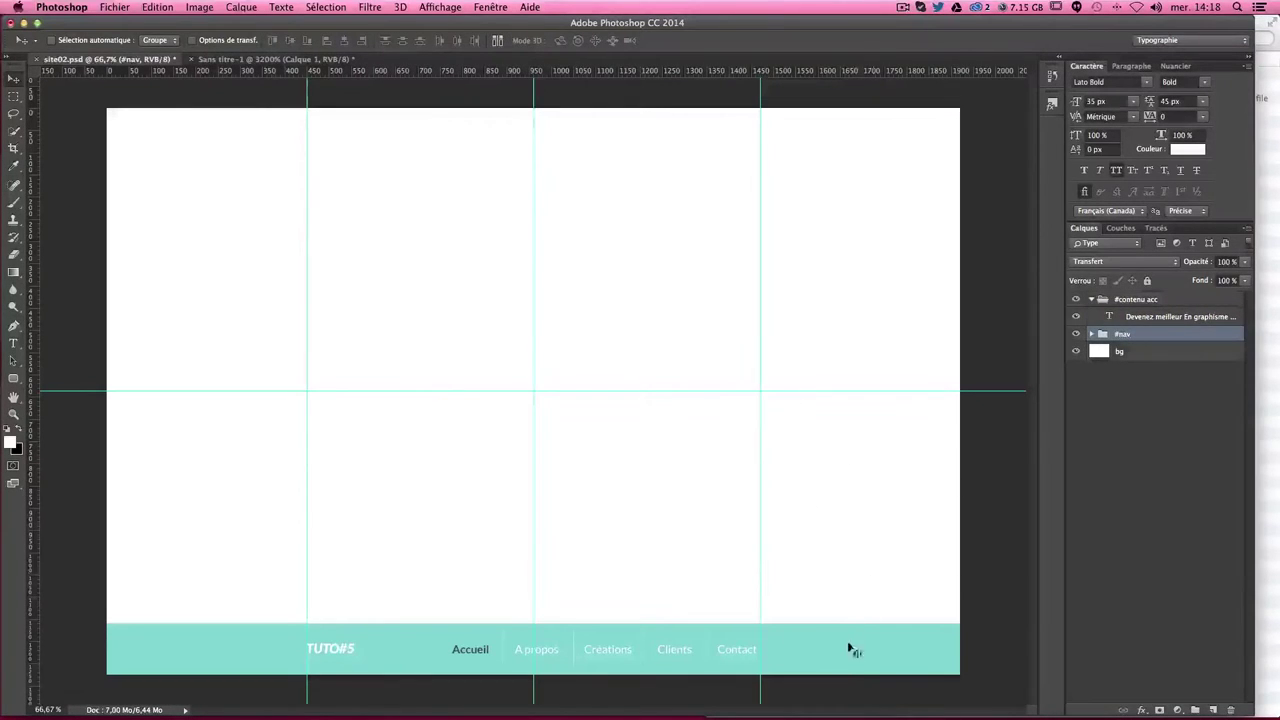
drag(850, 649, 834, 152)
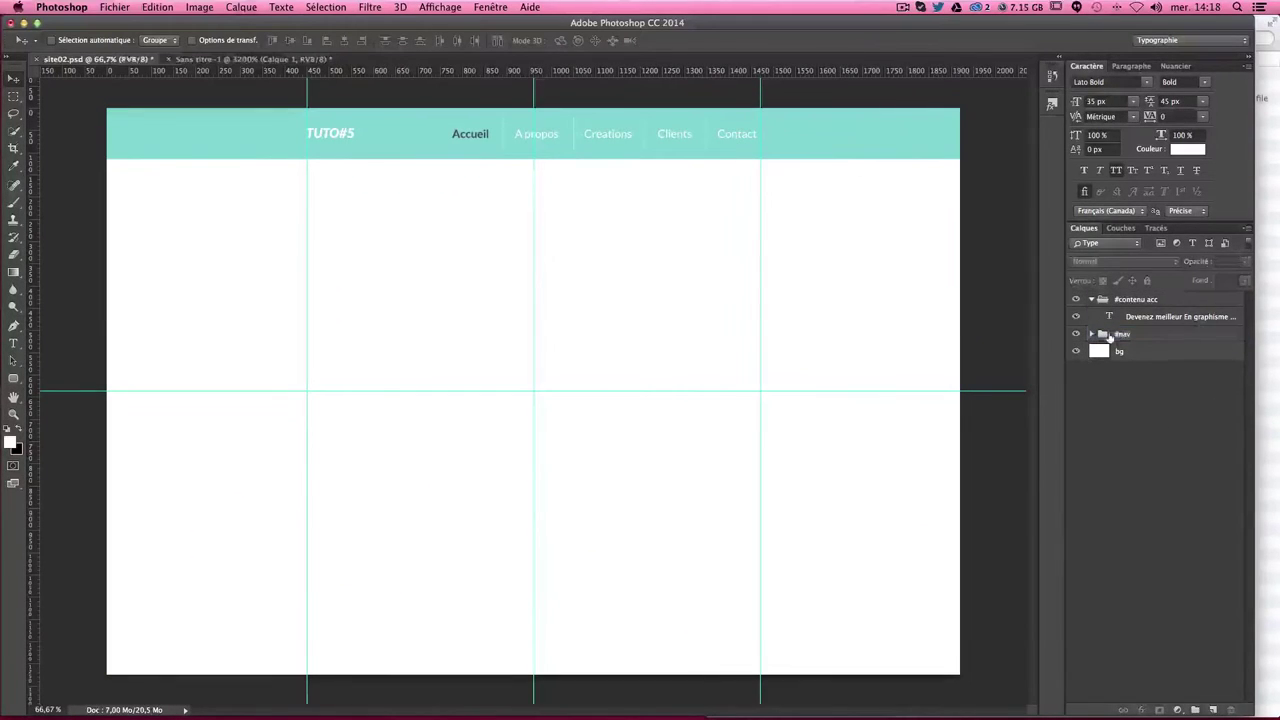
drag(1108, 337, 1122, 298)
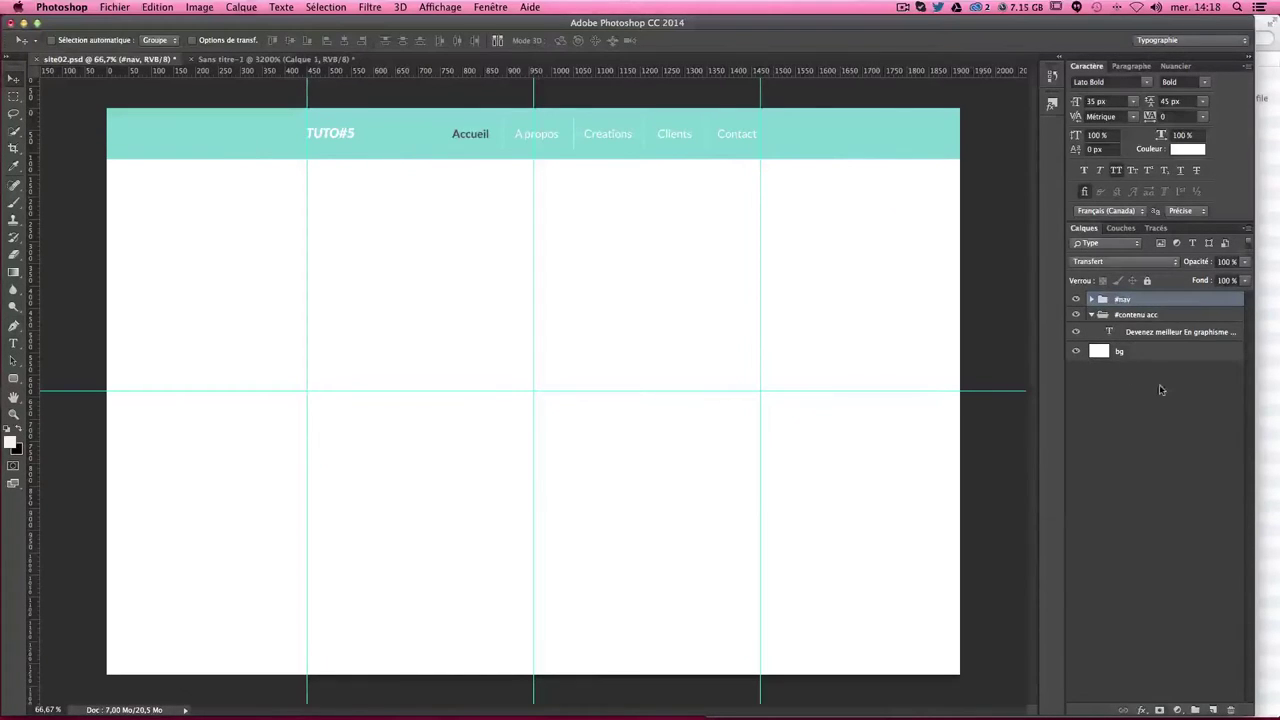
click(1124, 316)
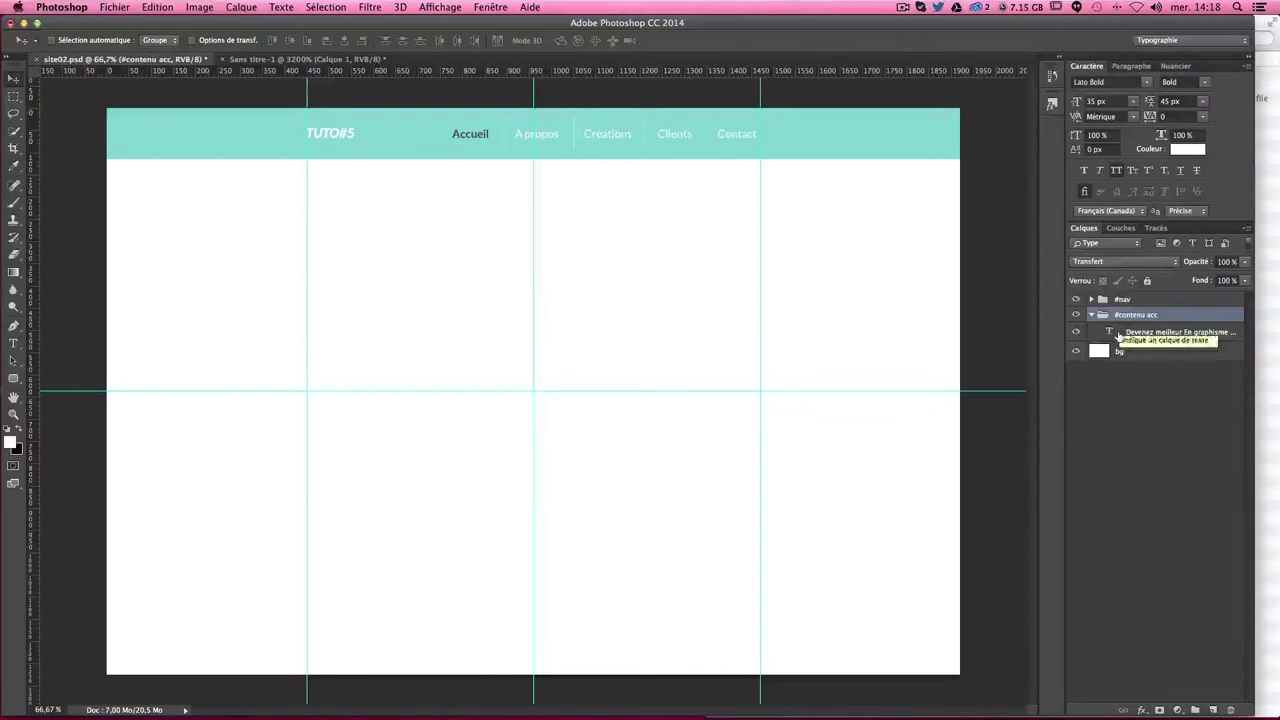
click(1122, 339)
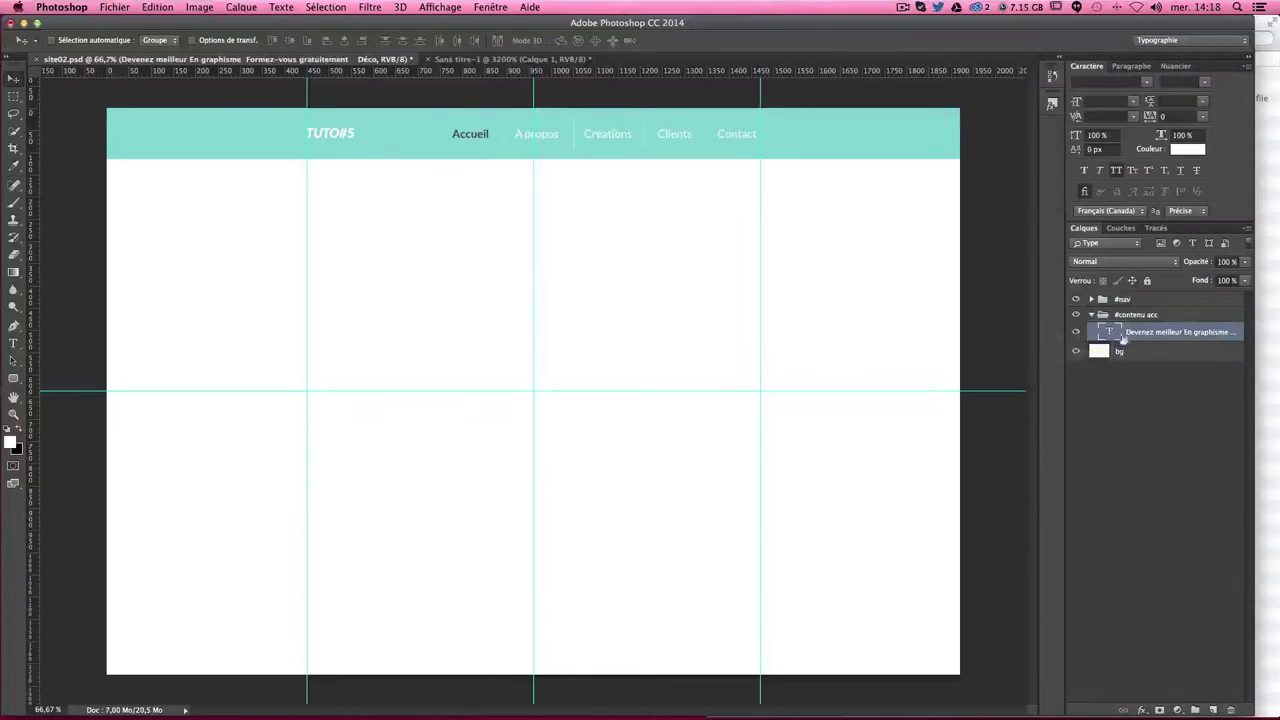
Step: Colour all of the hero text block dark grey #4f4c50
double_click(1112, 332)
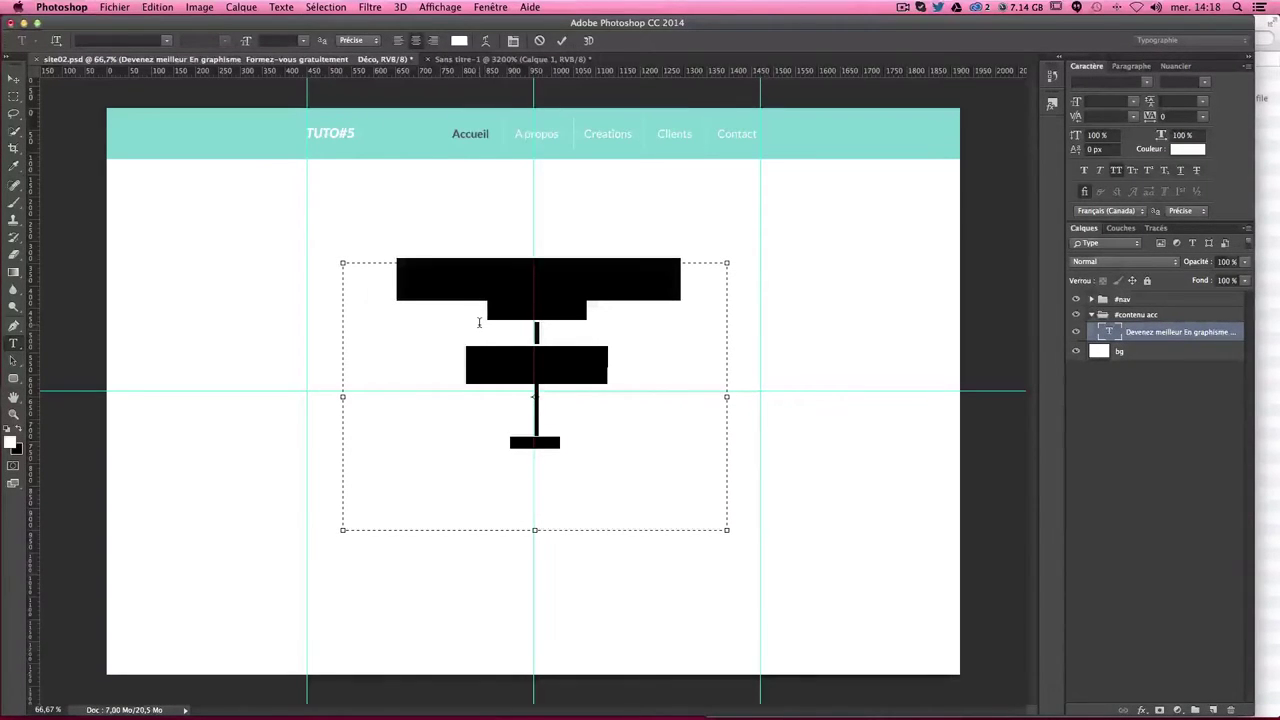
key(ctrl+Return)
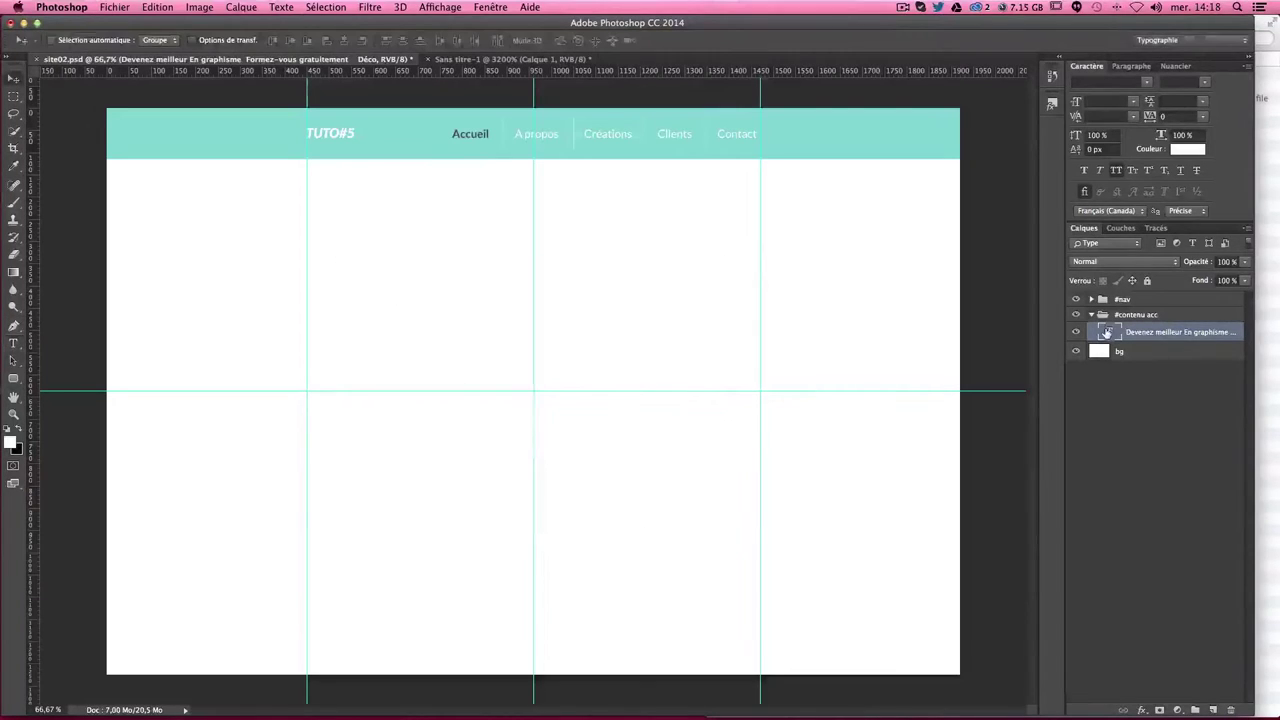
double_click(1107, 333)
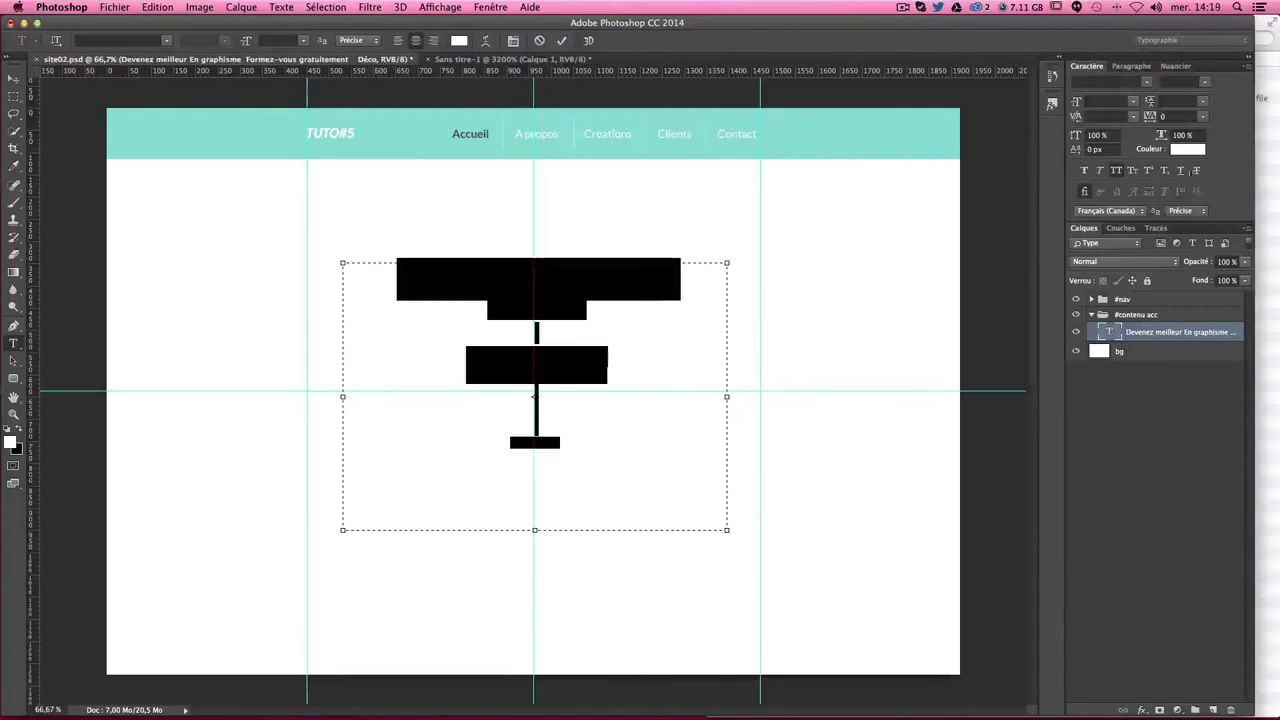
click(1188, 149)
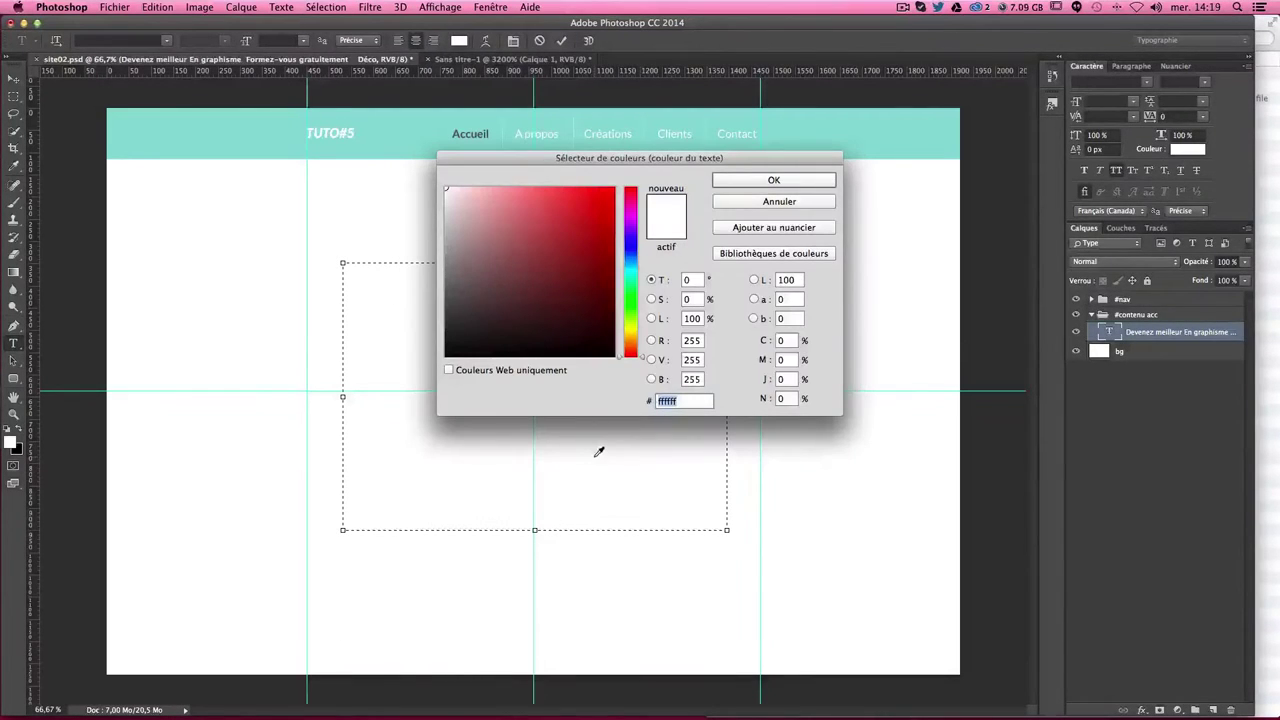
text(4)
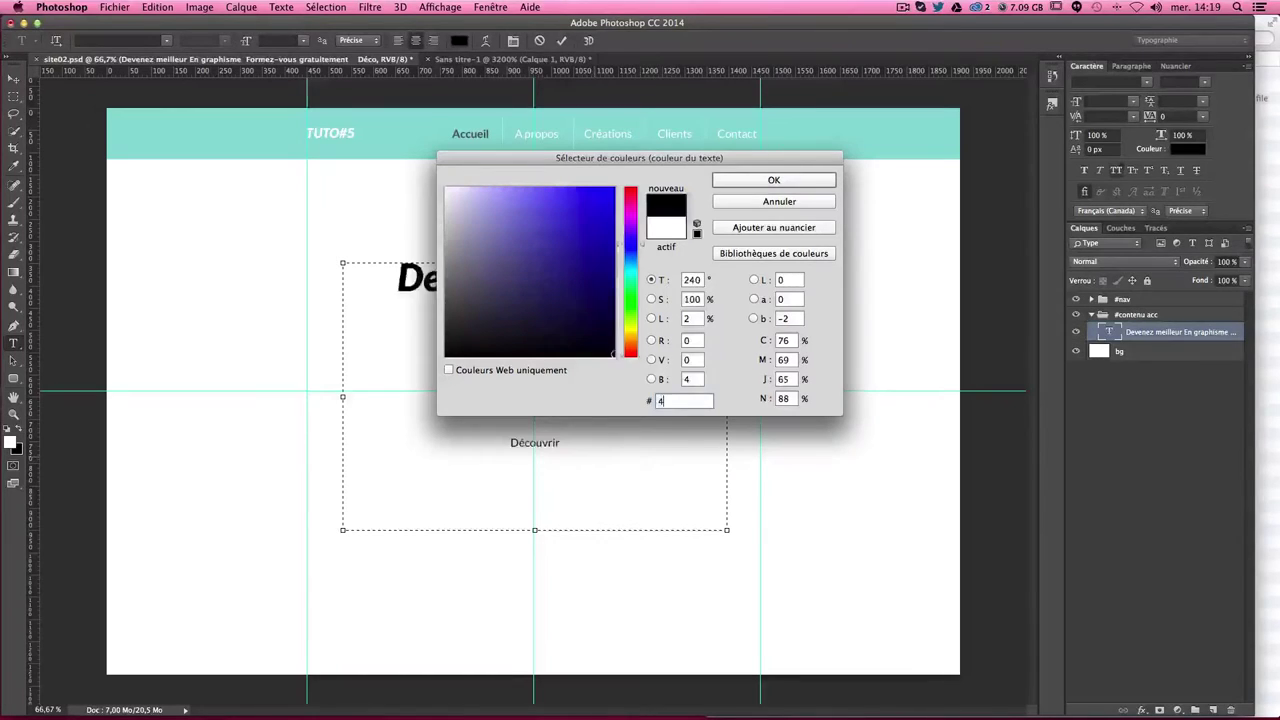
text(f)
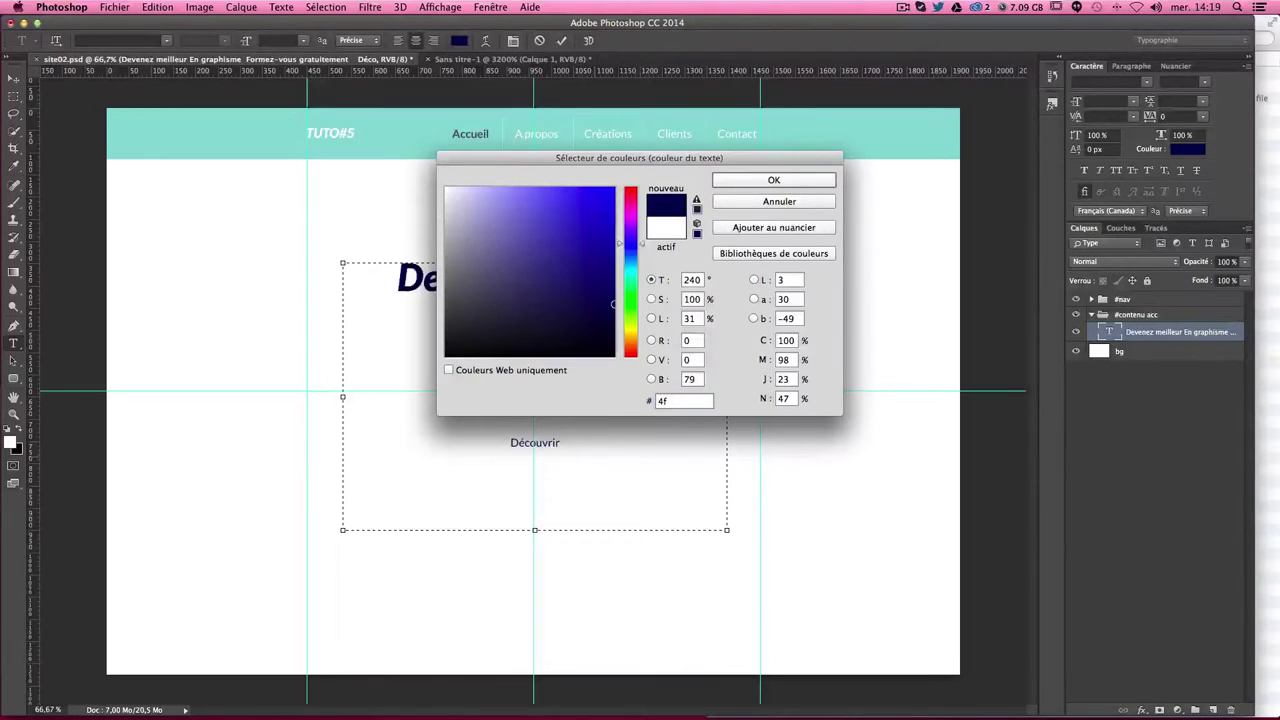
text(4c)
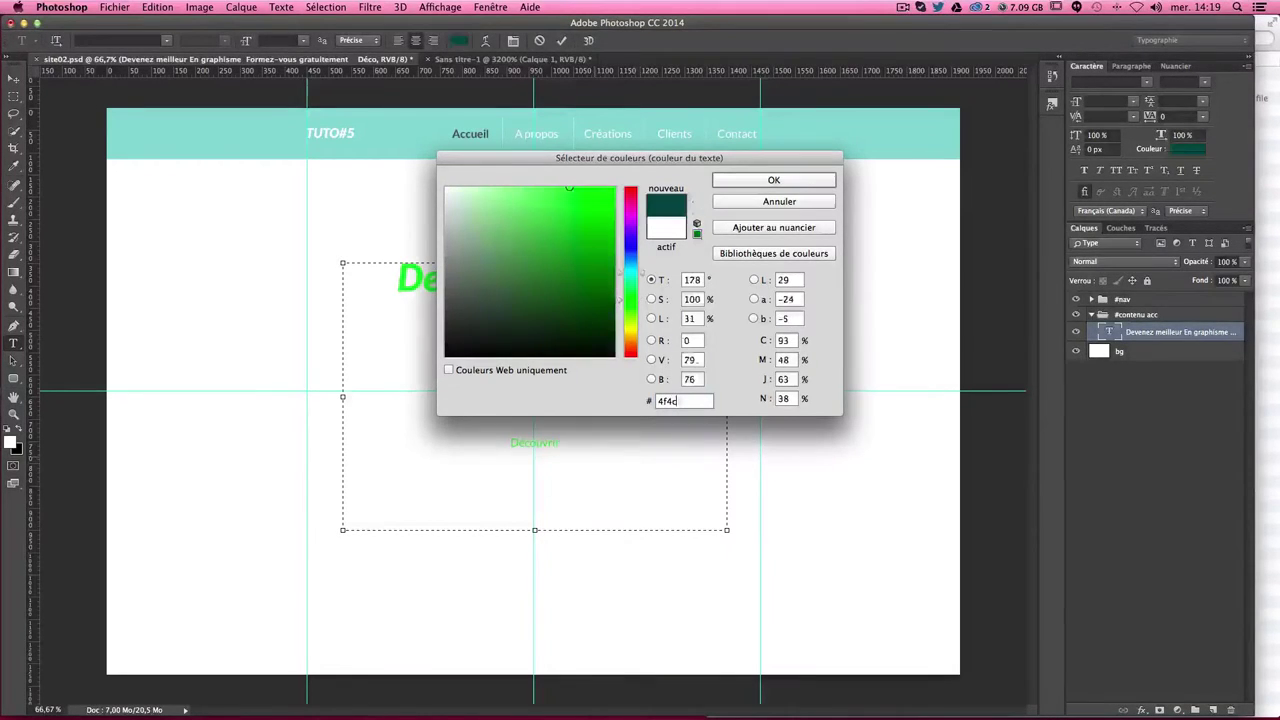
text(50)
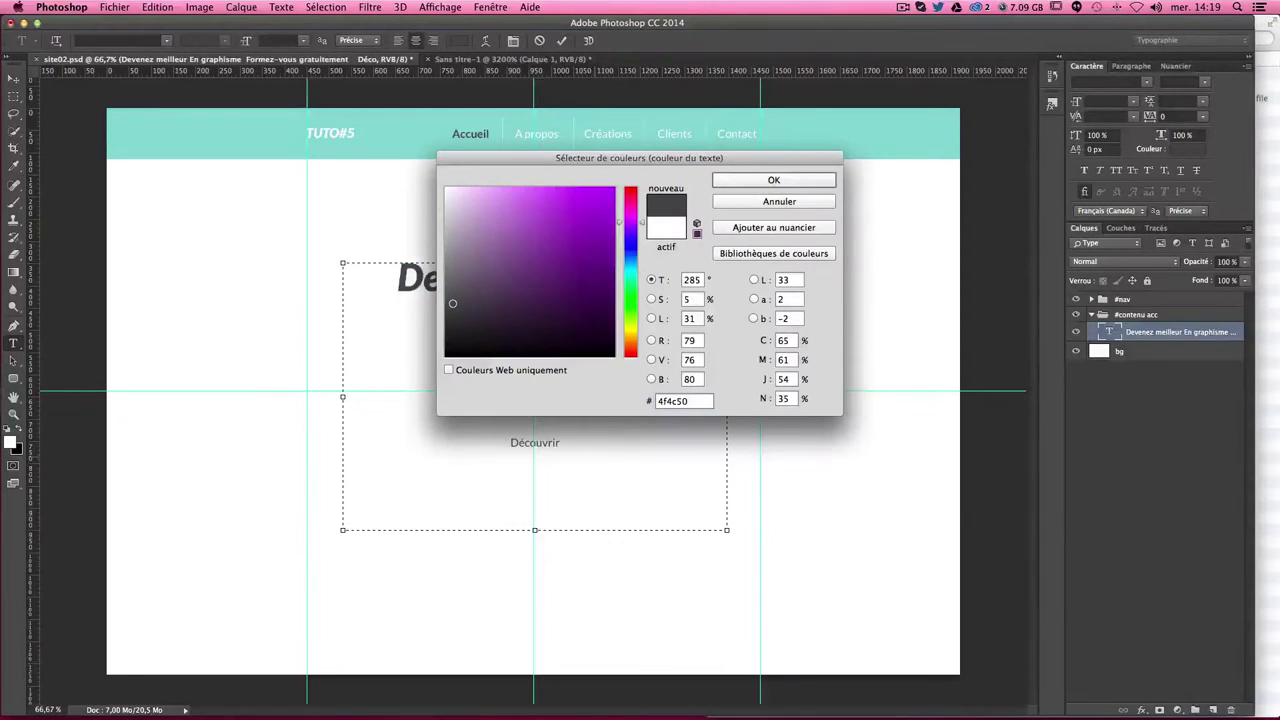
key(Return)
click(568, 442)
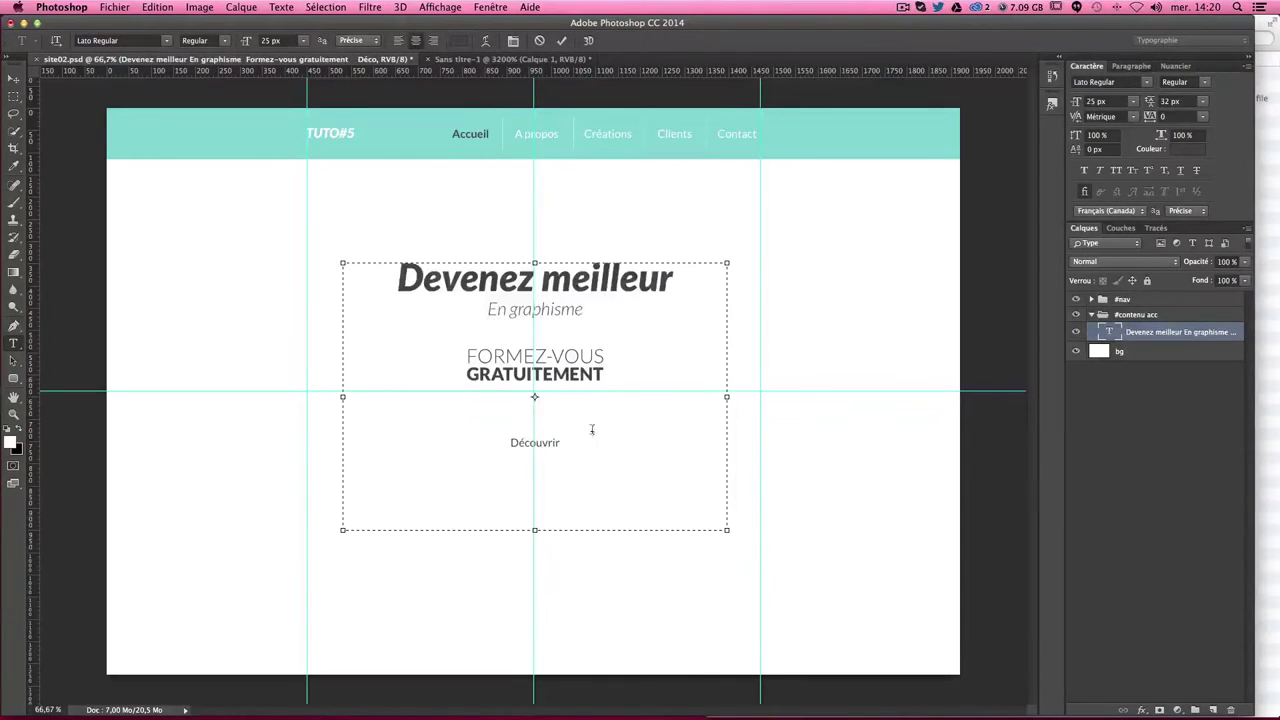
Step: Delete Découvrir and resize the hero text box wider and shorter, ending at the guide
drag(593, 470, 497, 442)
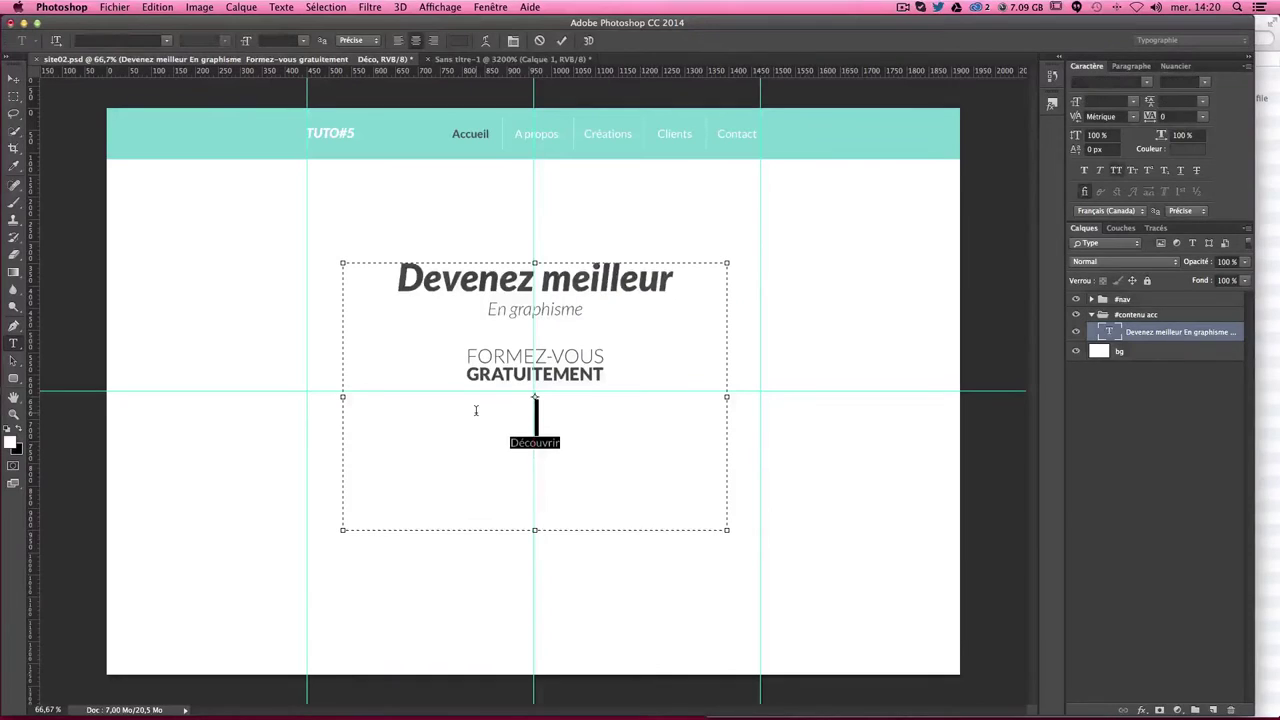
key(BackSpace)
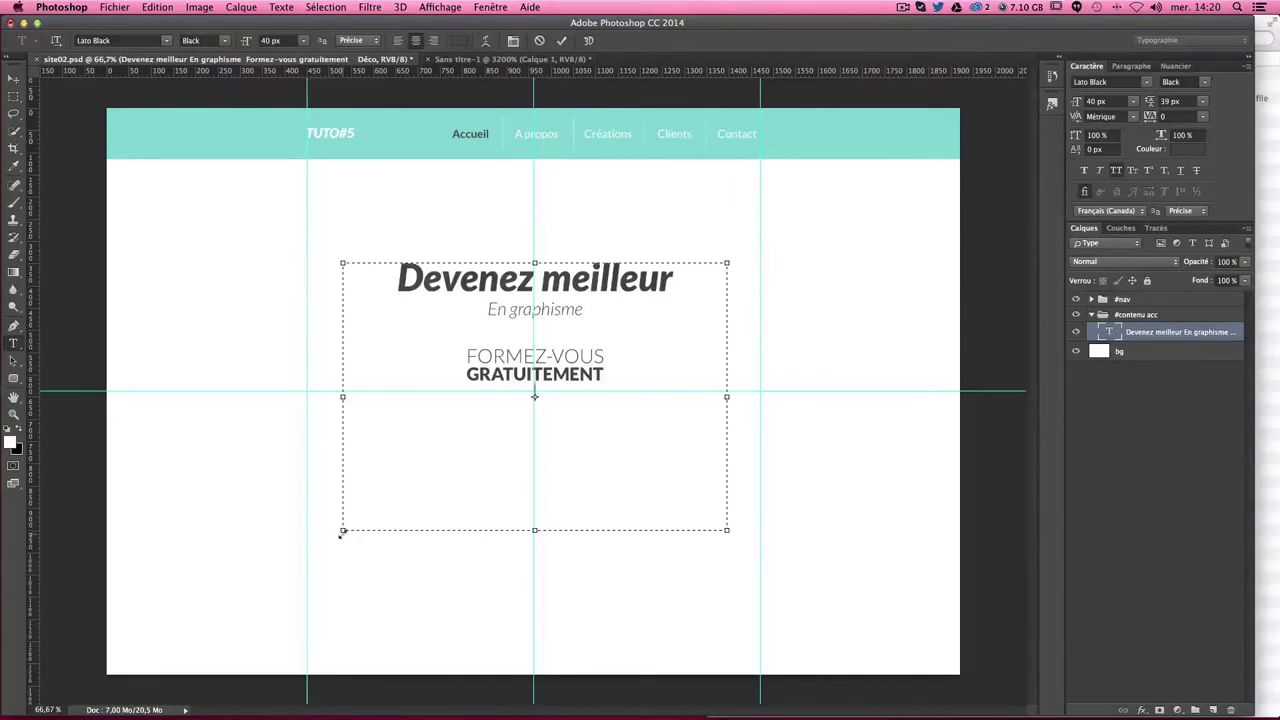
drag(343, 531, 306, 538)
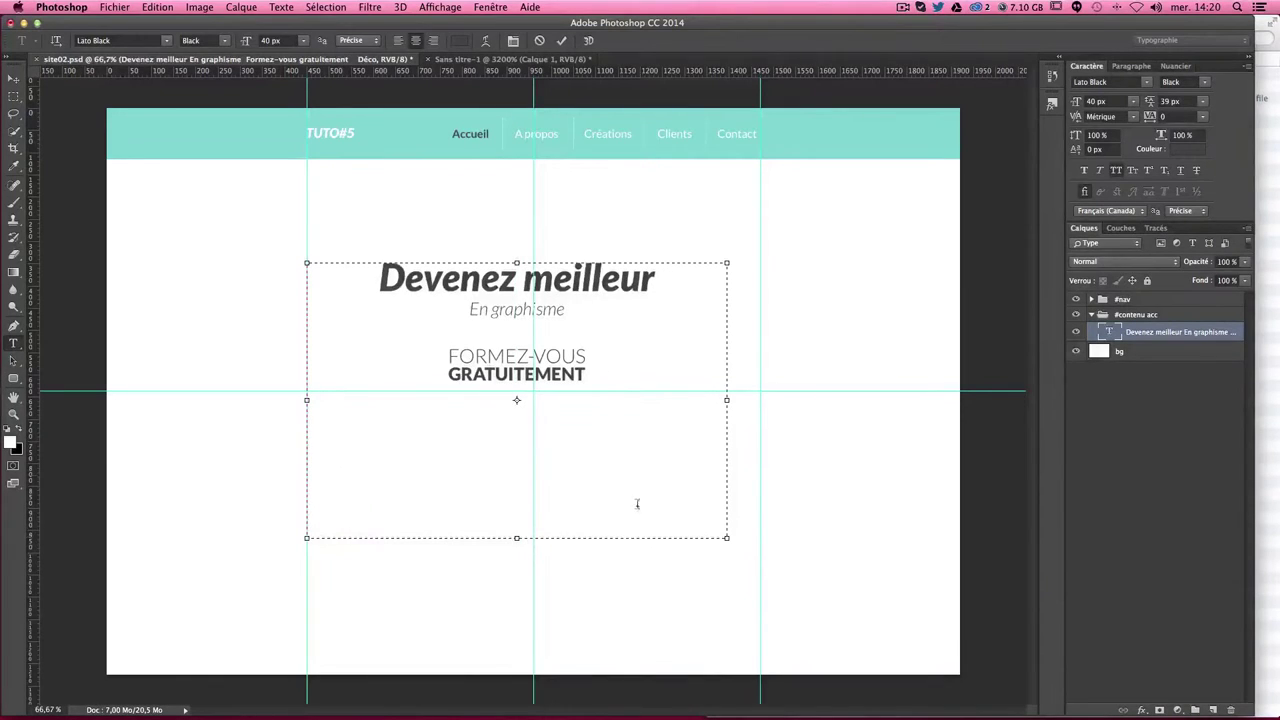
drag(726, 538, 759, 540)
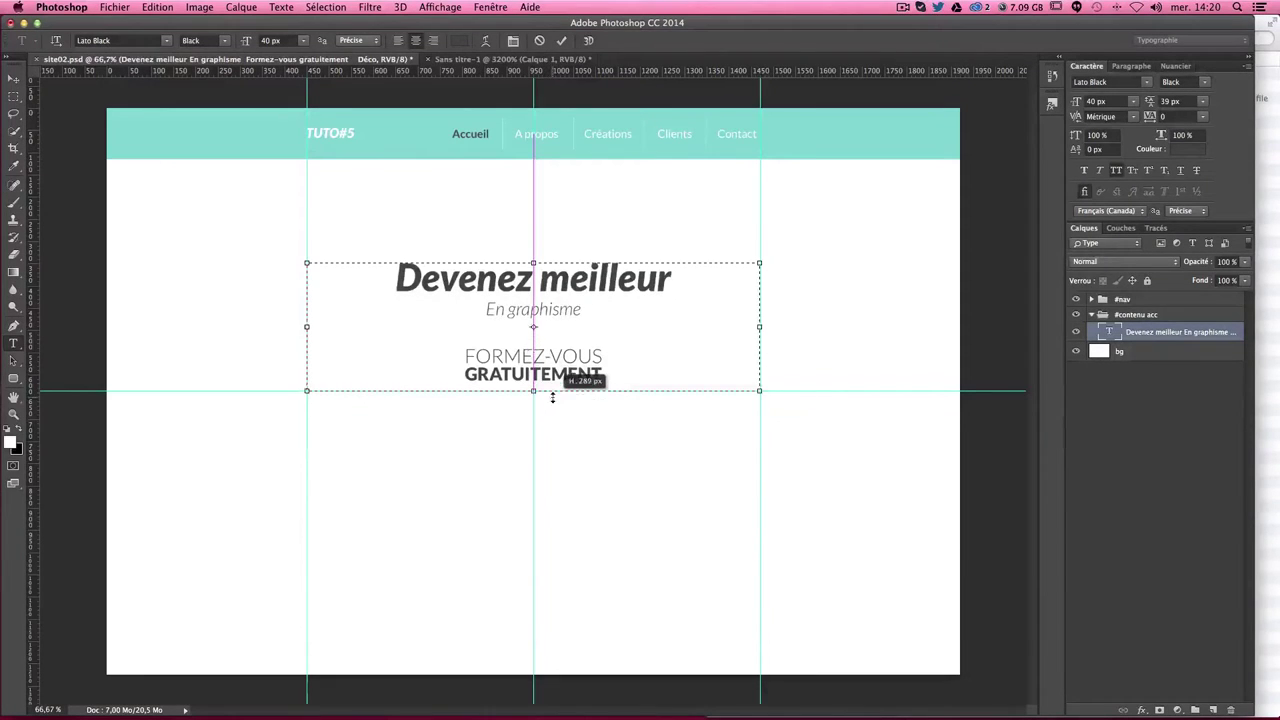
drag(535, 541, 554, 392)
click(13, 78)
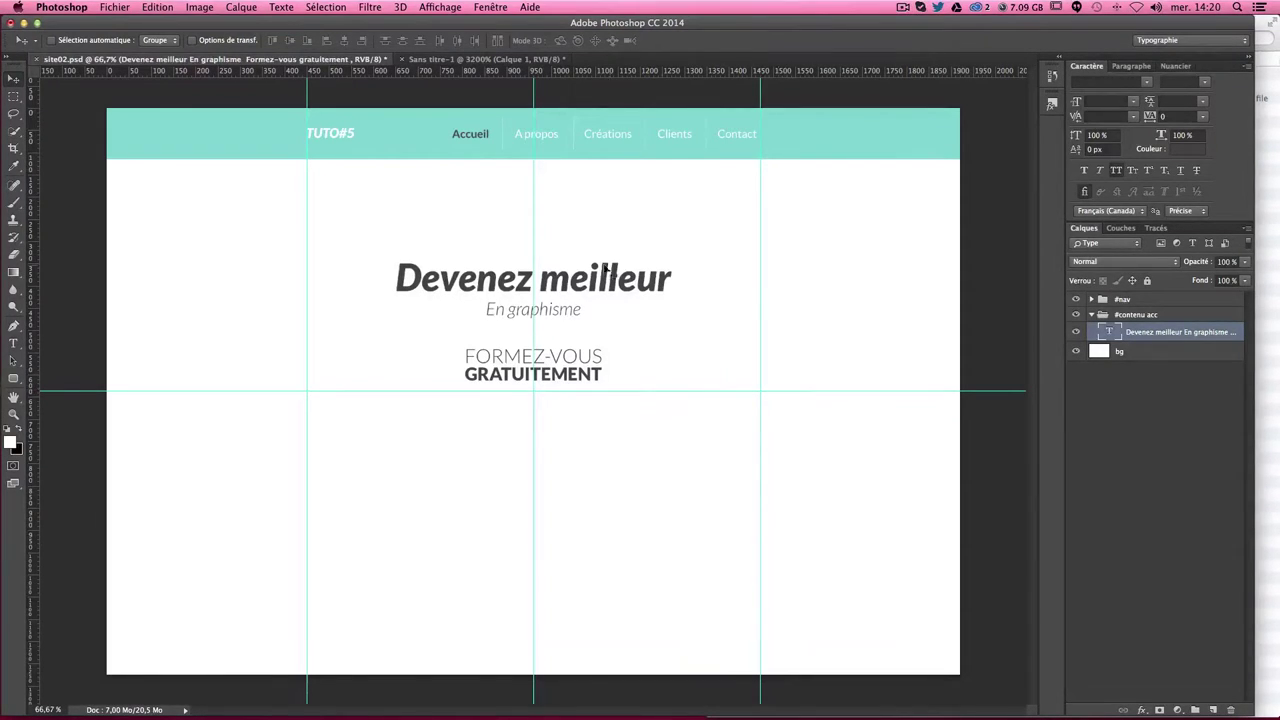
Step: Set the Devenez meilleur line to 35 px and retype it as 'Formez-vous gratuitement'
click(13, 343)
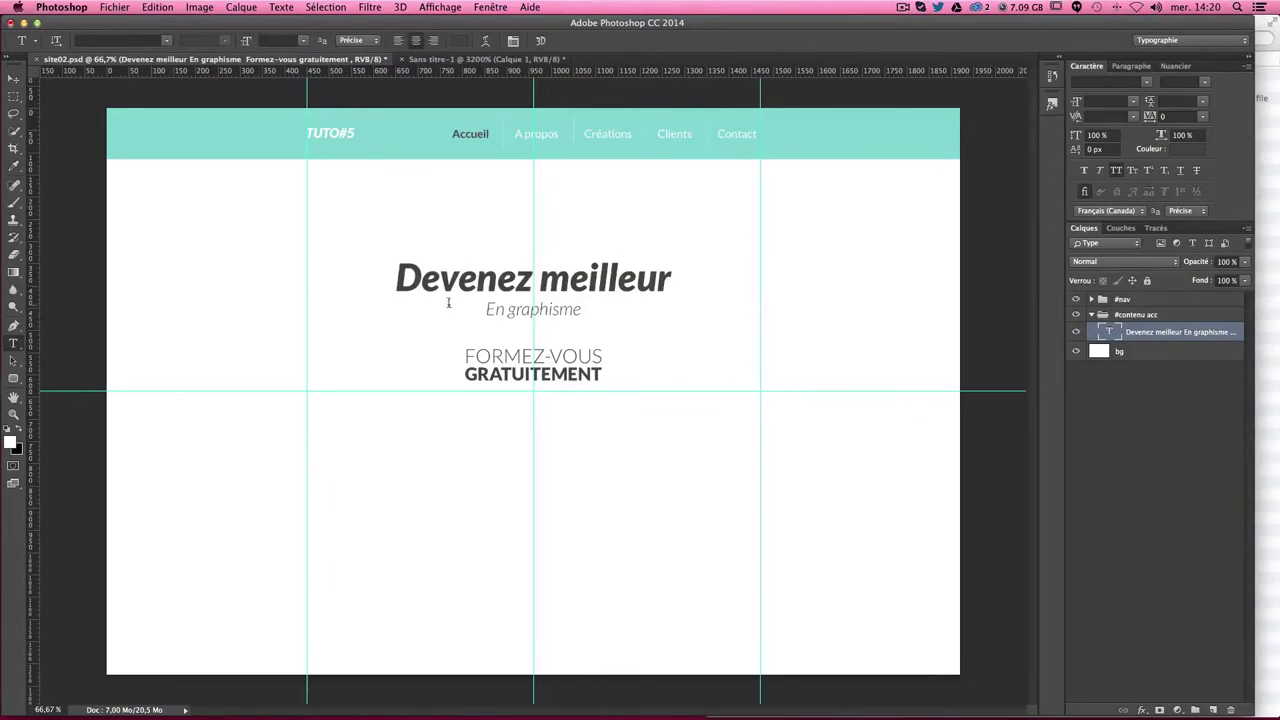
click(458, 280)
triple_click(458, 281)
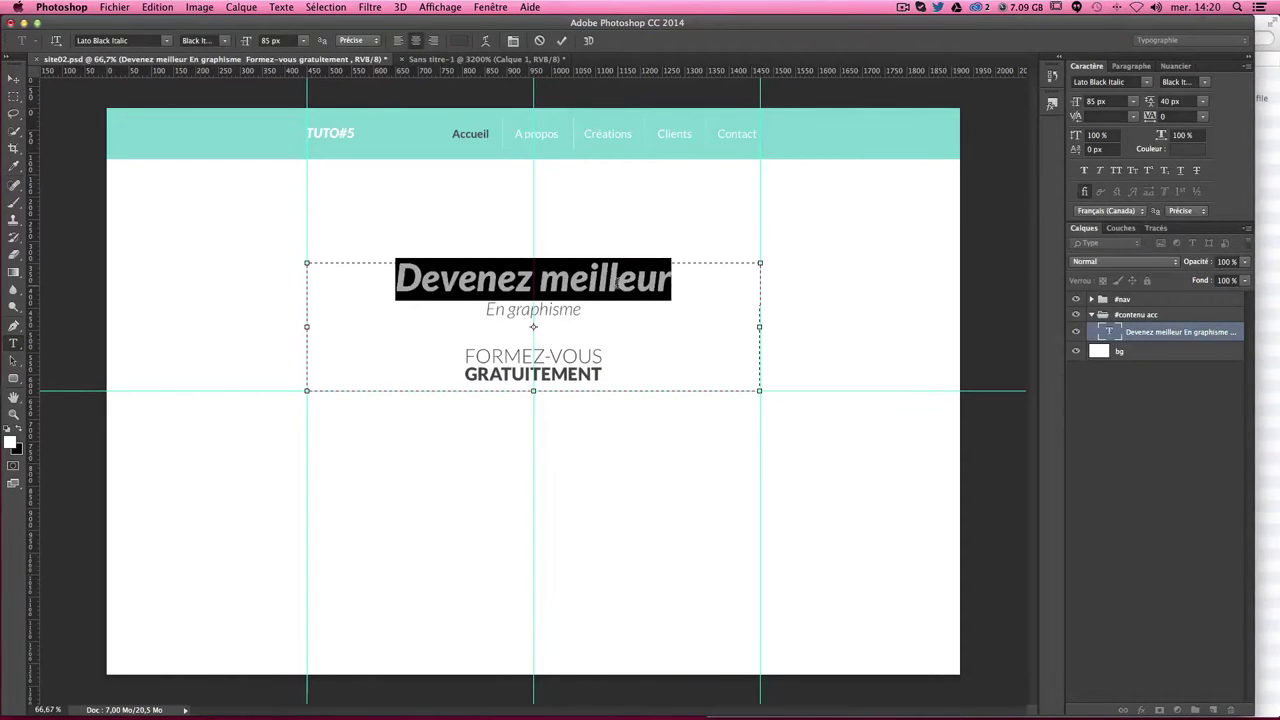
click(1100, 101)
text(35)
key(Return)
click(553, 268)
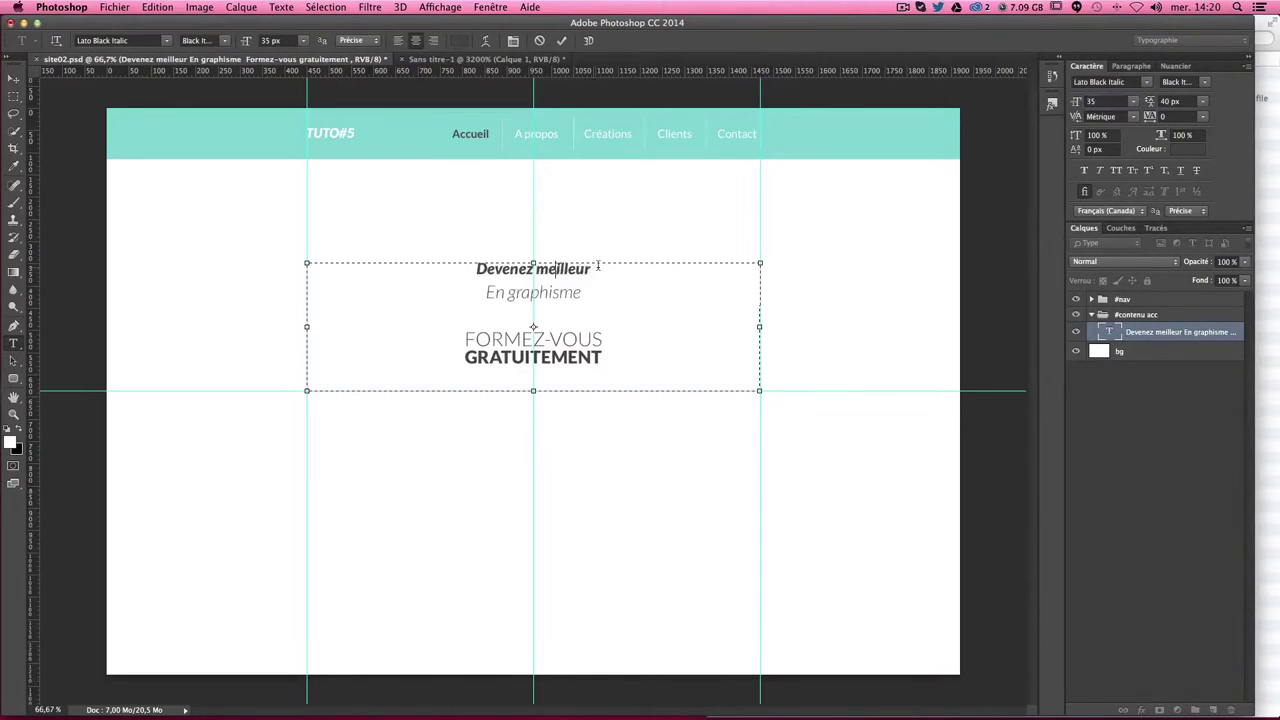
drag(584, 268, 490, 262)
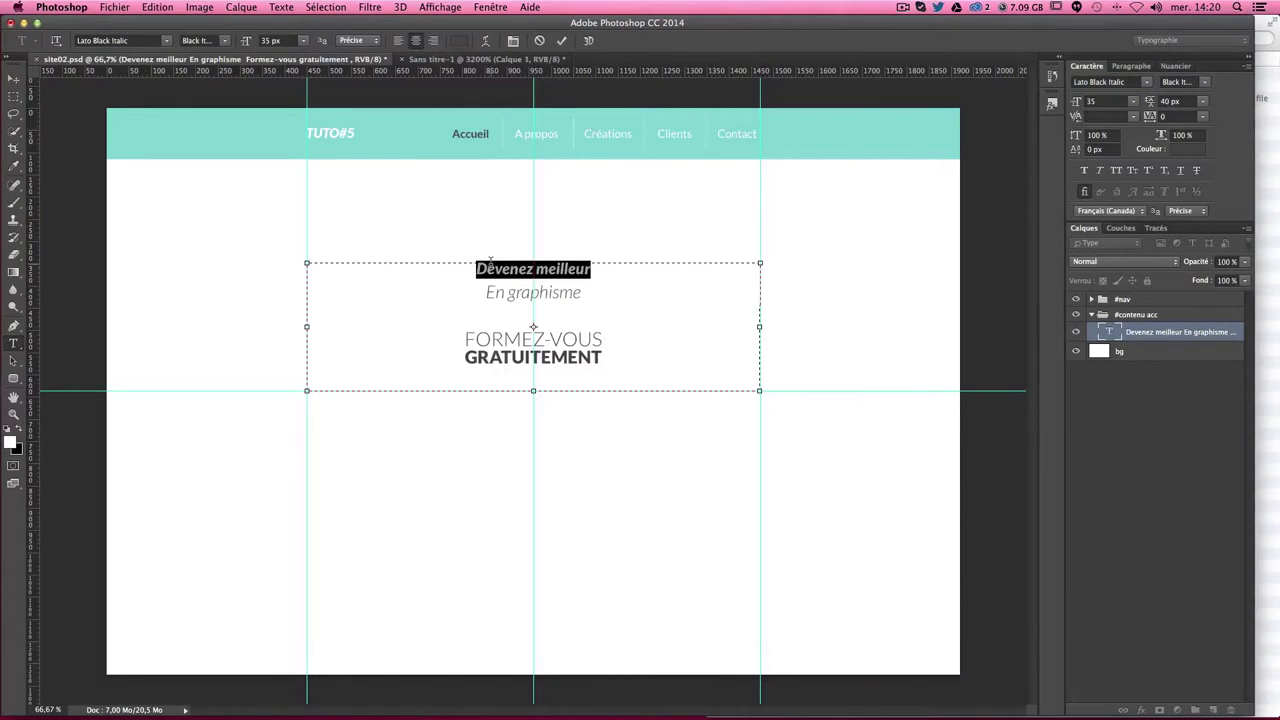
text(Form)
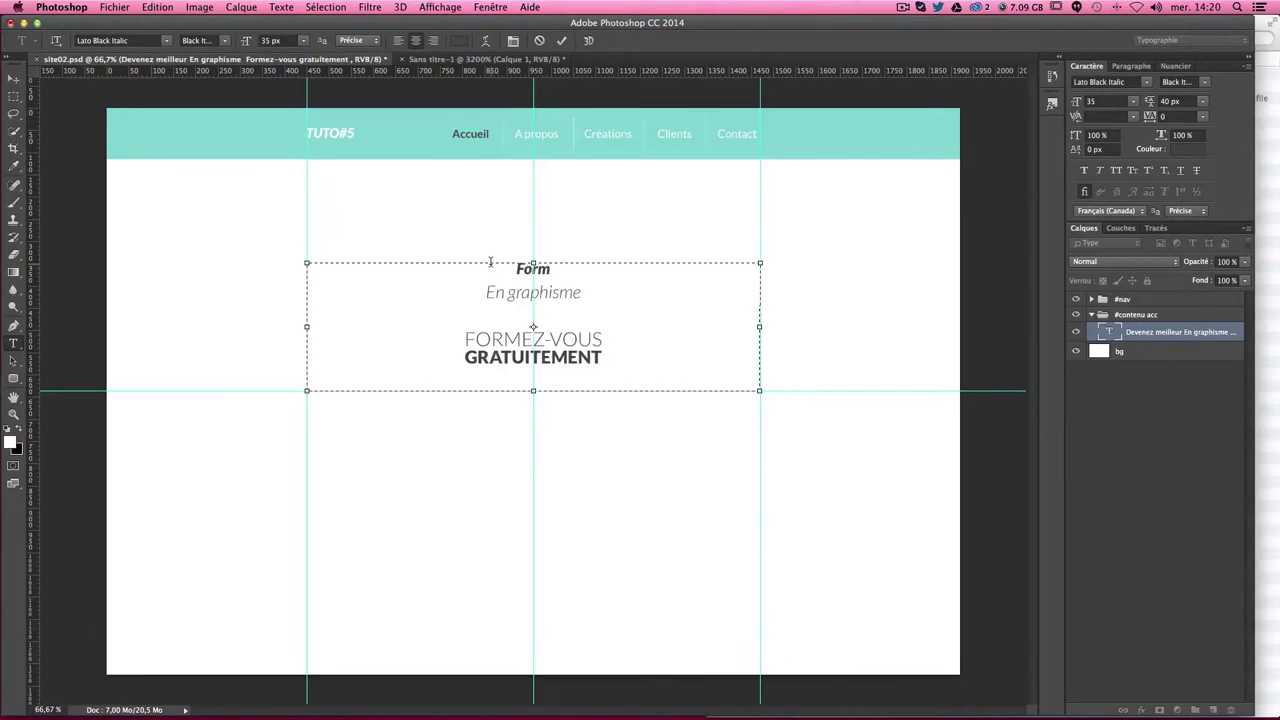
text(ez-vous)
text( gra)
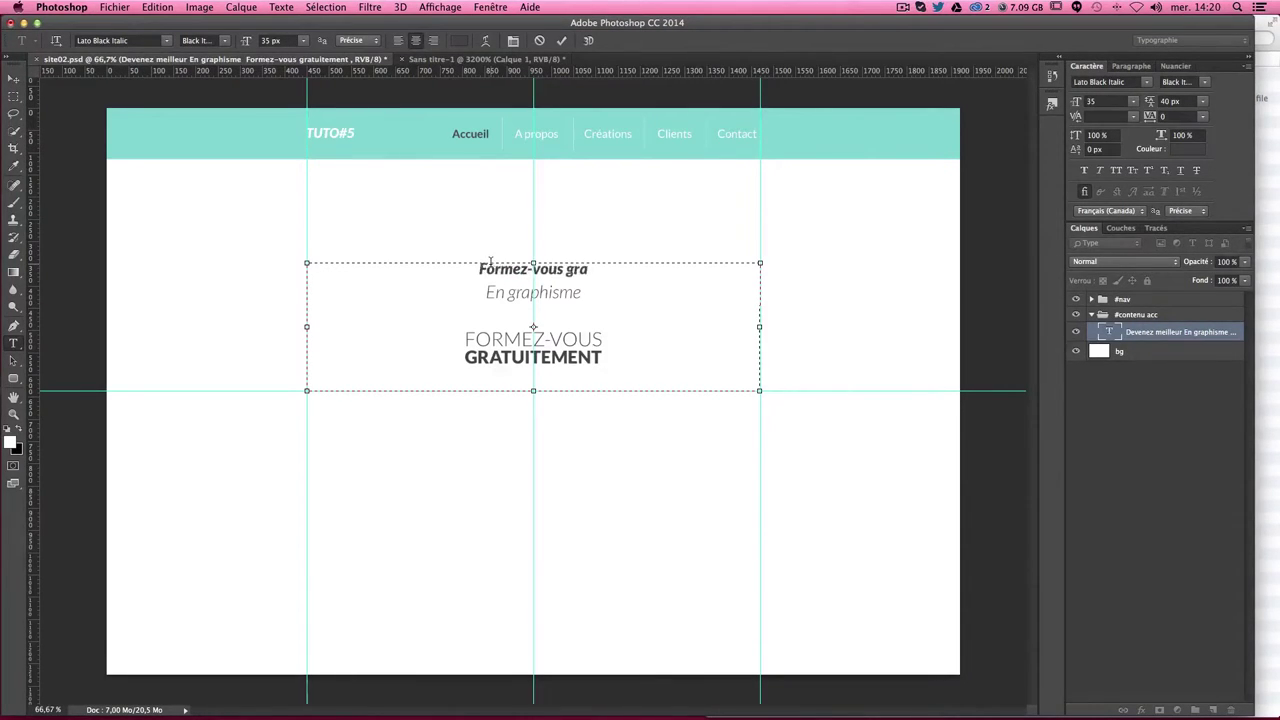
text(tuite)
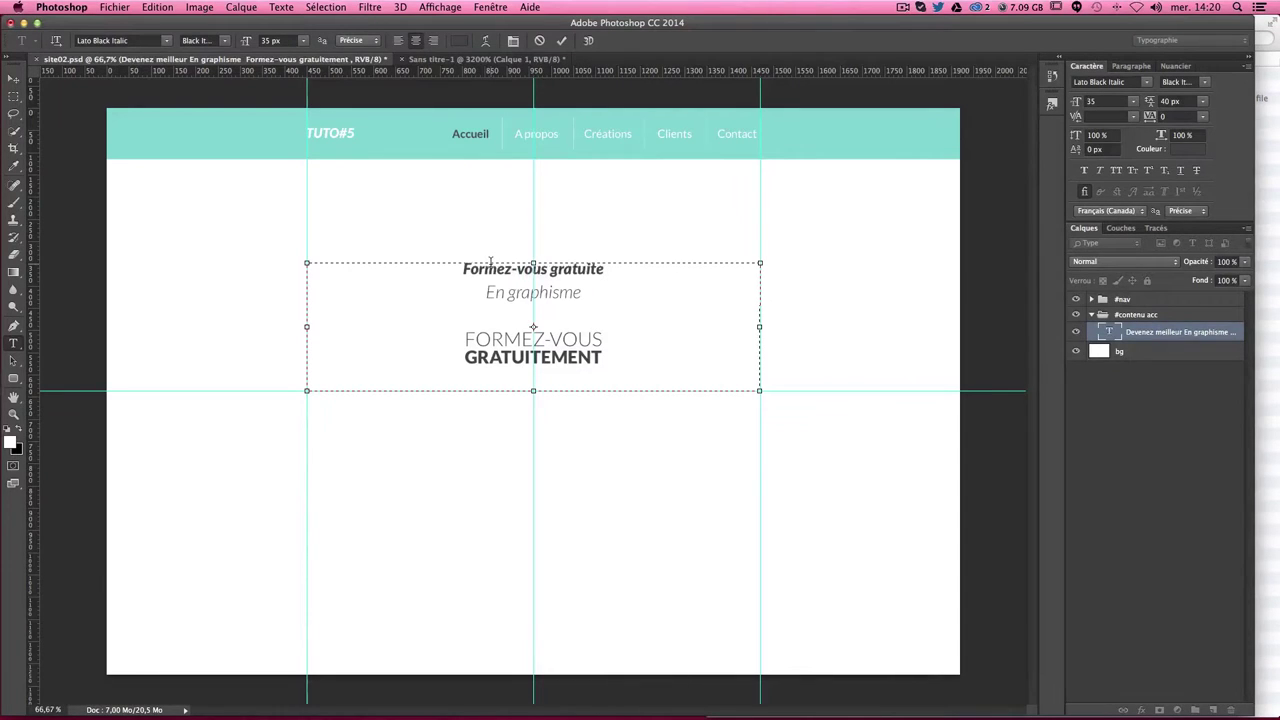
text(ment)
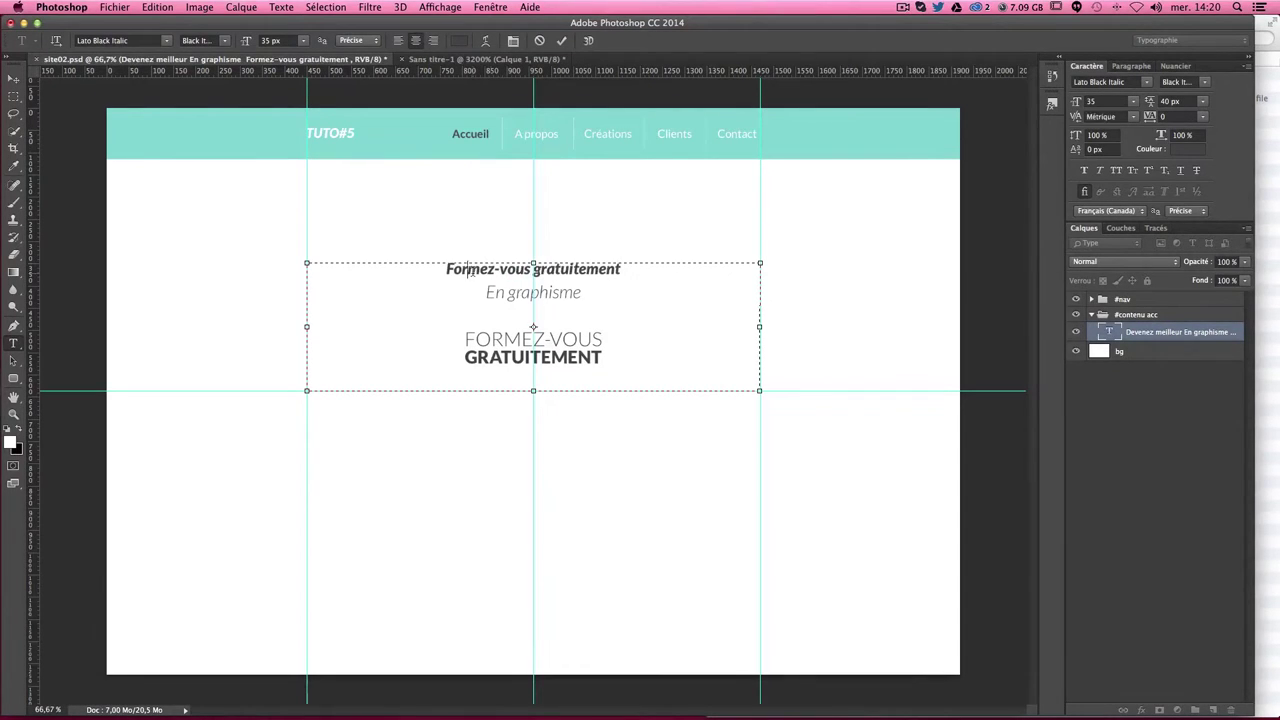
Step: Set the headline in all capitals with the Black font style instead of Black Italic
drag(446, 268, 622, 262)
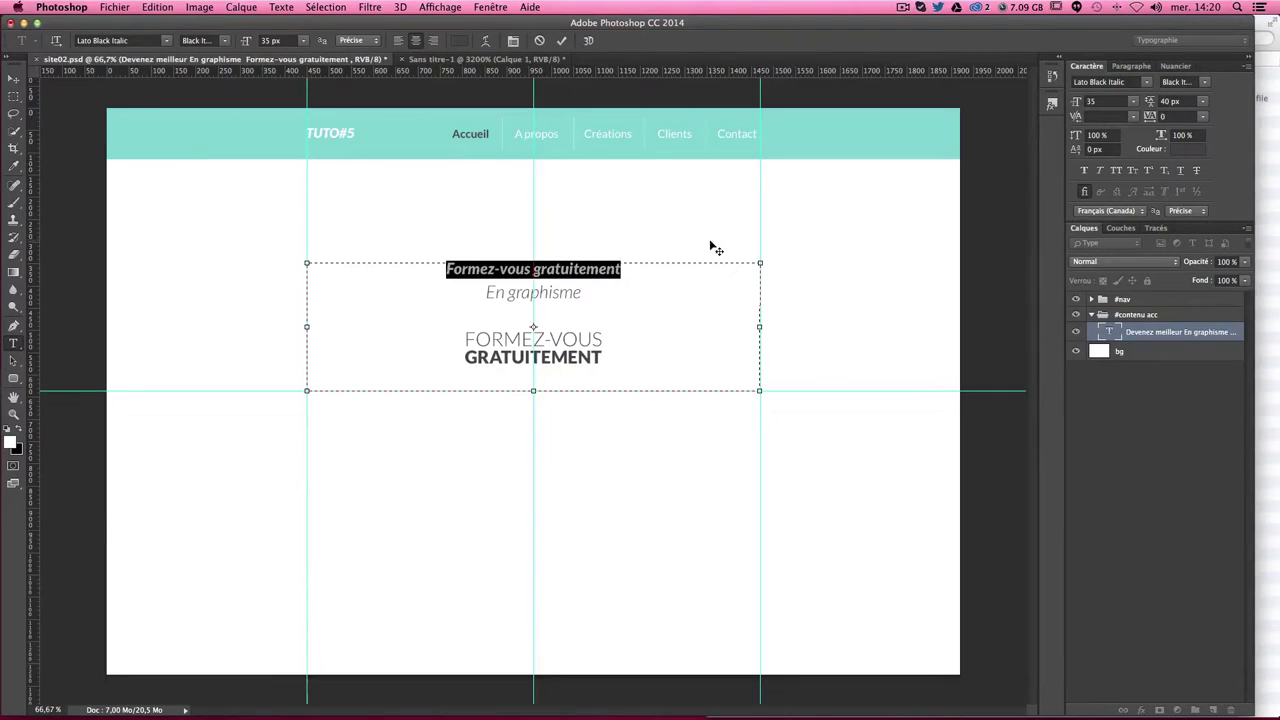
click(1117, 171)
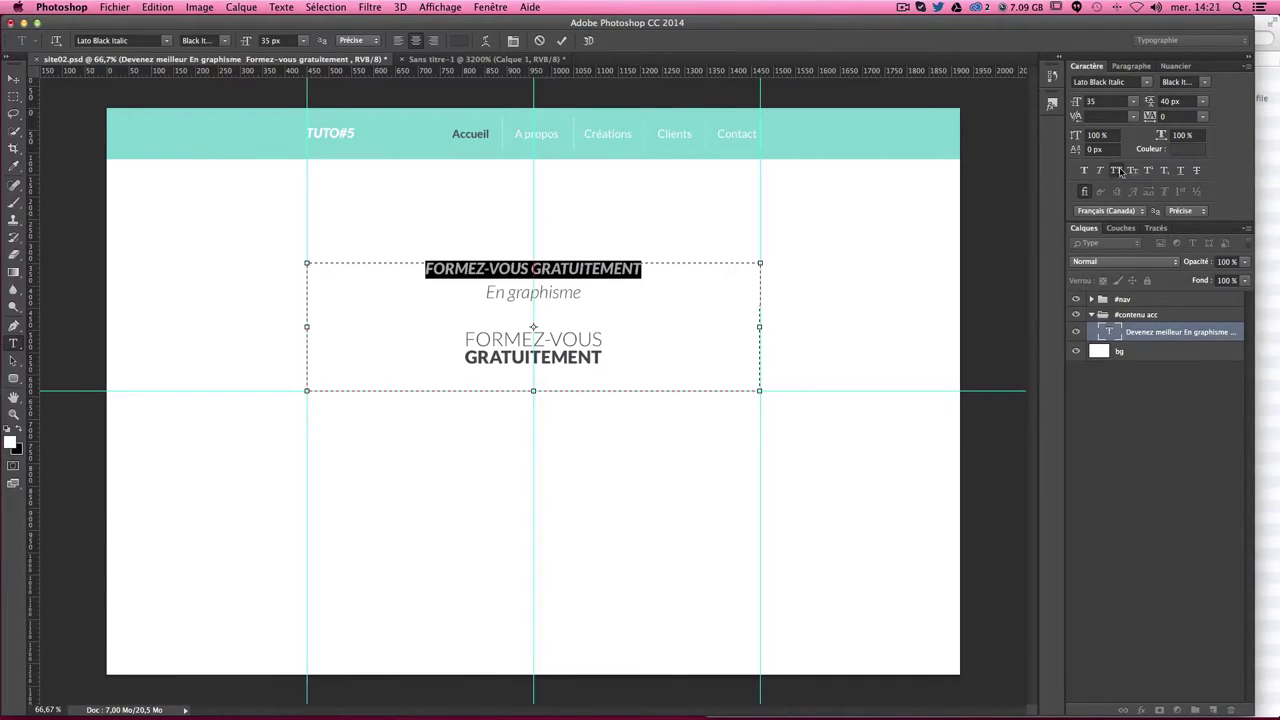
click(1205, 81)
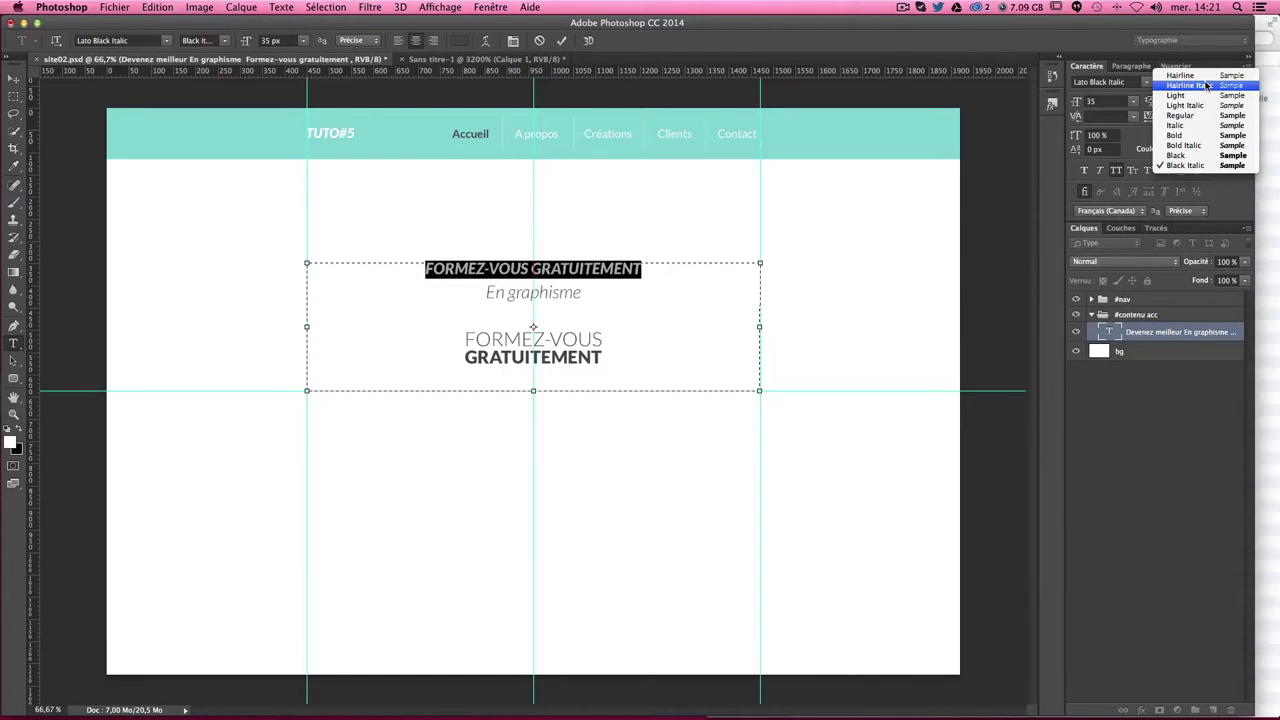
click(1178, 155)
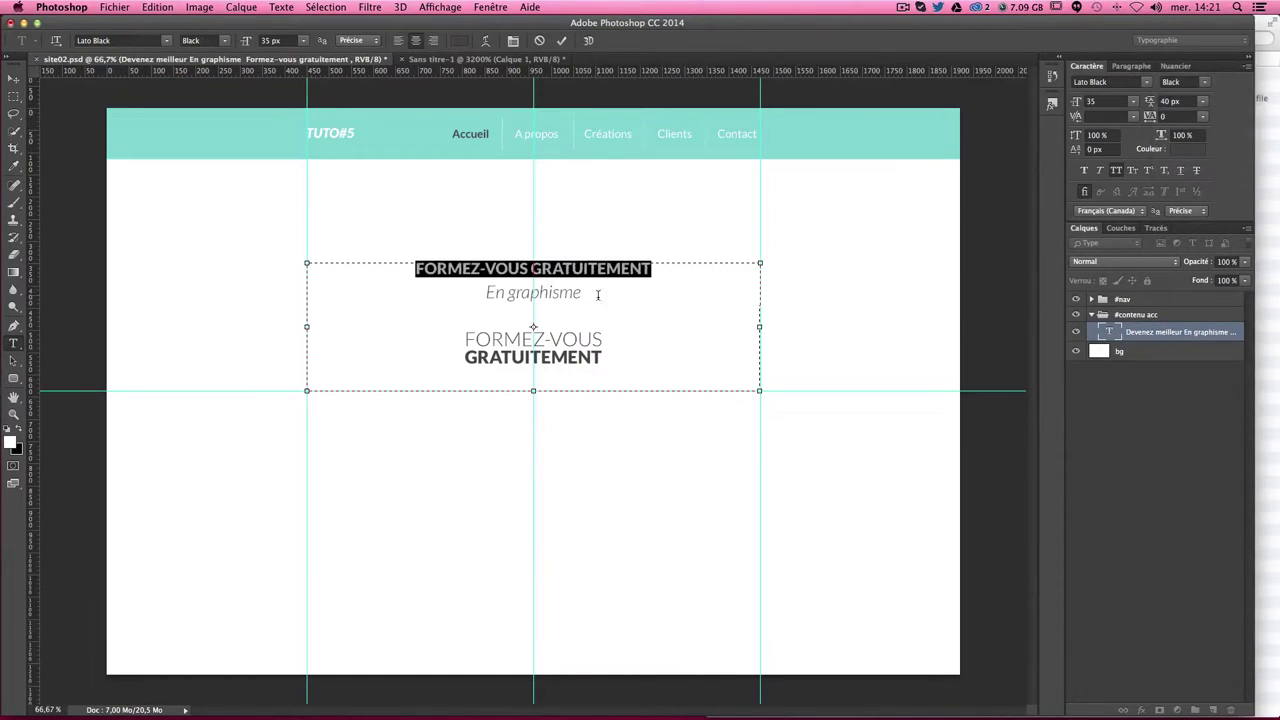
Step: Make the word FORMEZ-VOUS Lato Light and commit the headline
click(607, 268)
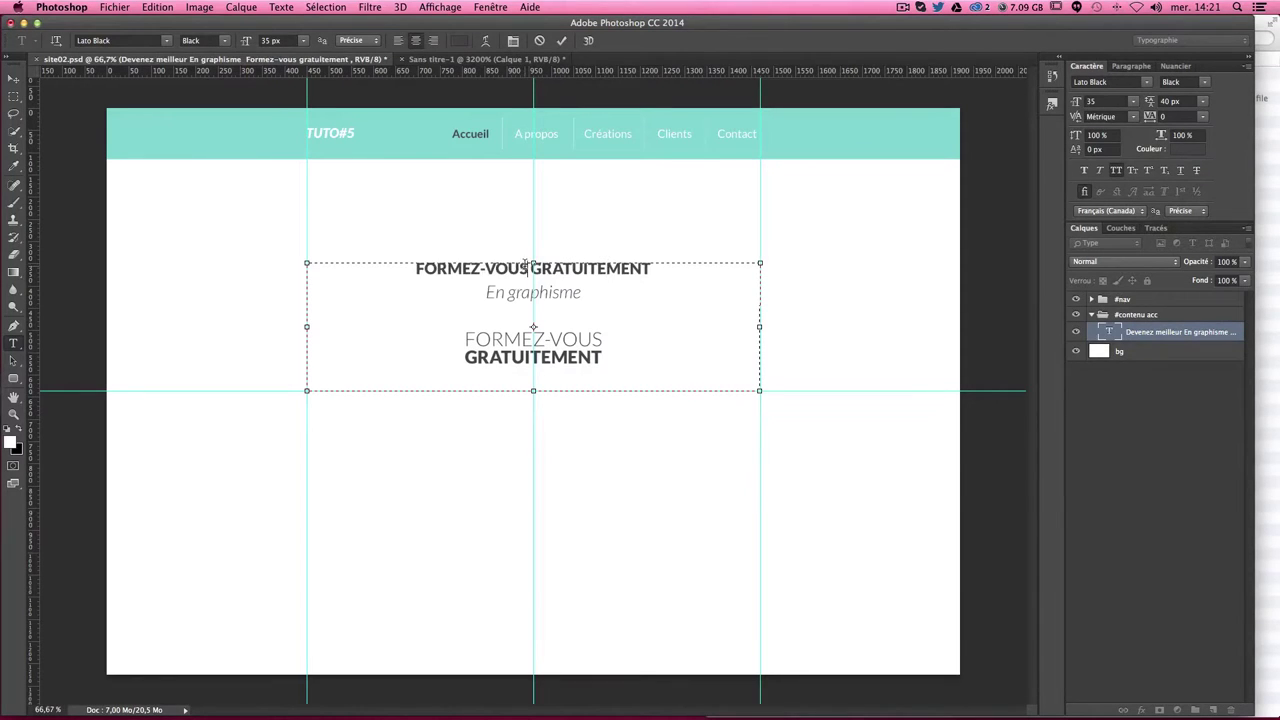
drag(527, 268, 405, 266)
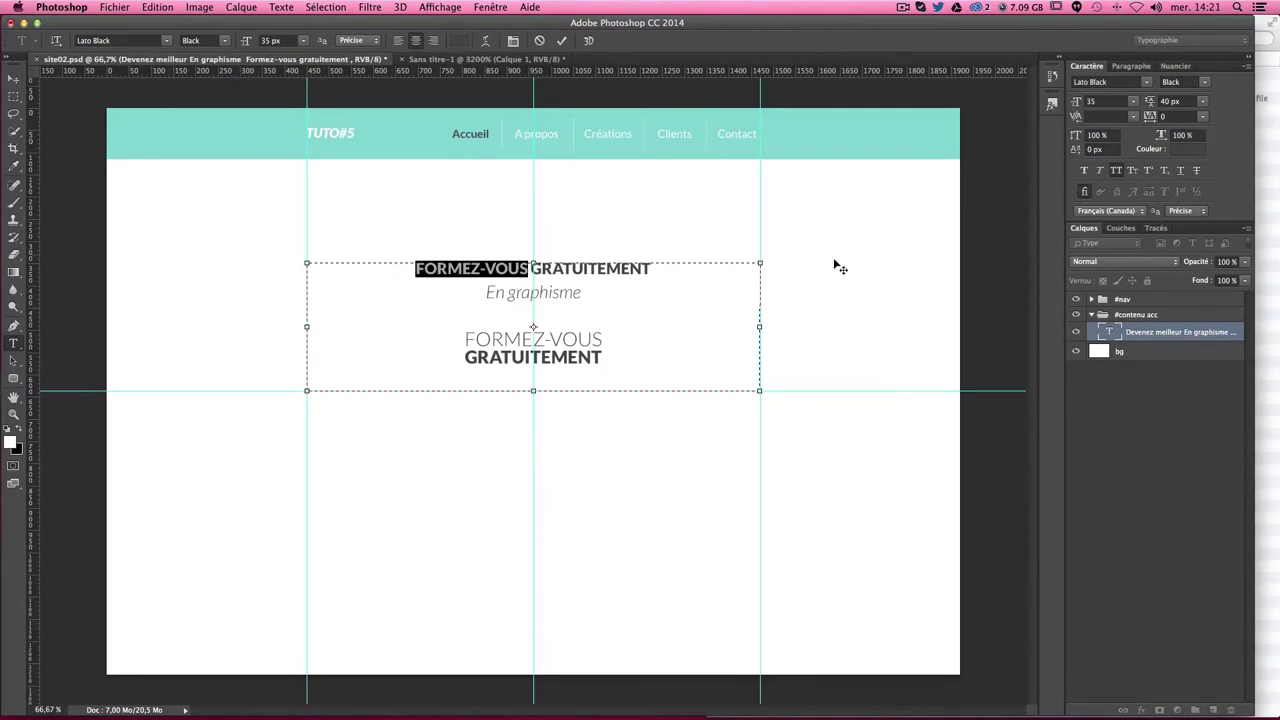
click(1205, 82)
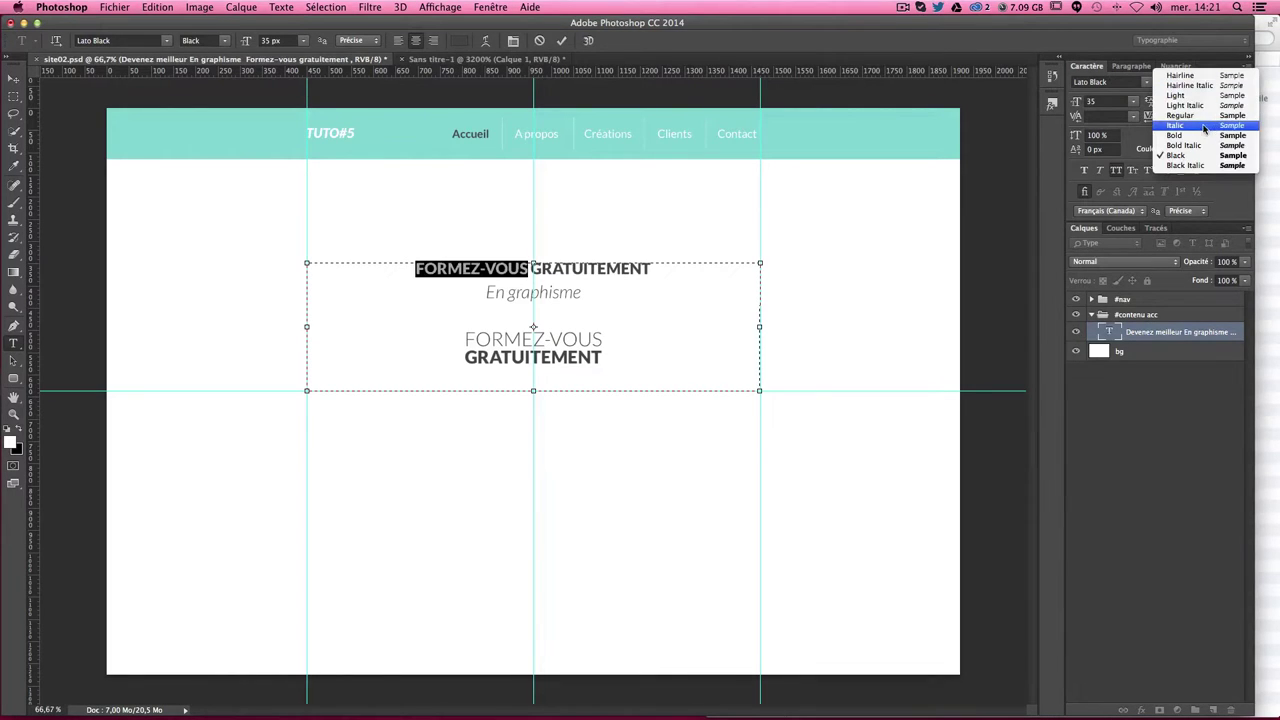
click(1180, 148)
click(603, 268)
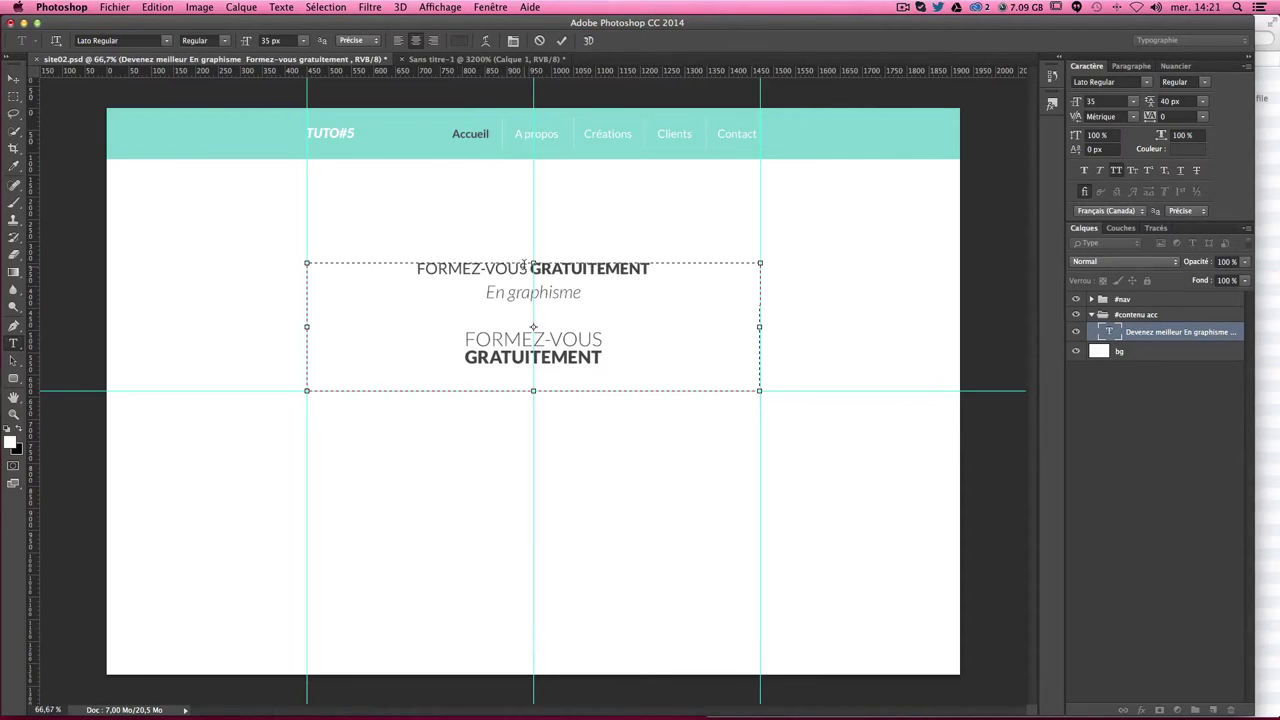
drag(527, 268, 415, 266)
click(1207, 82)
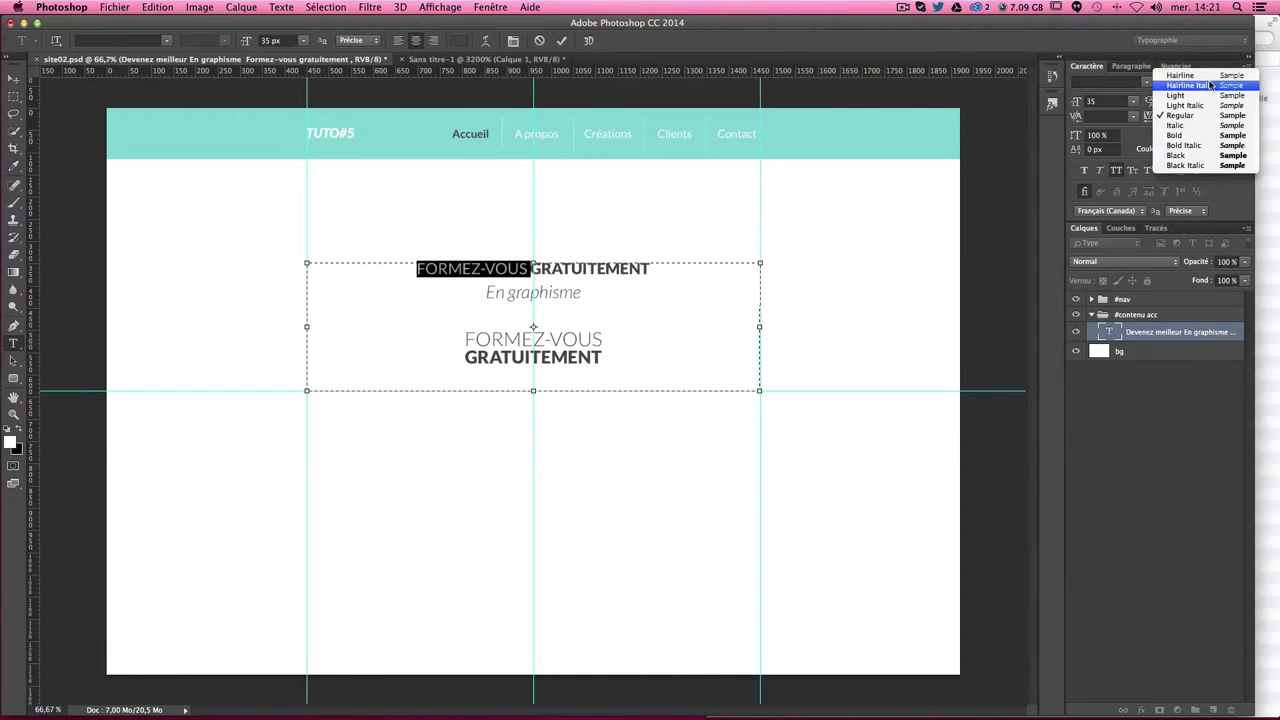
click(1202, 100)
click(502, 268)
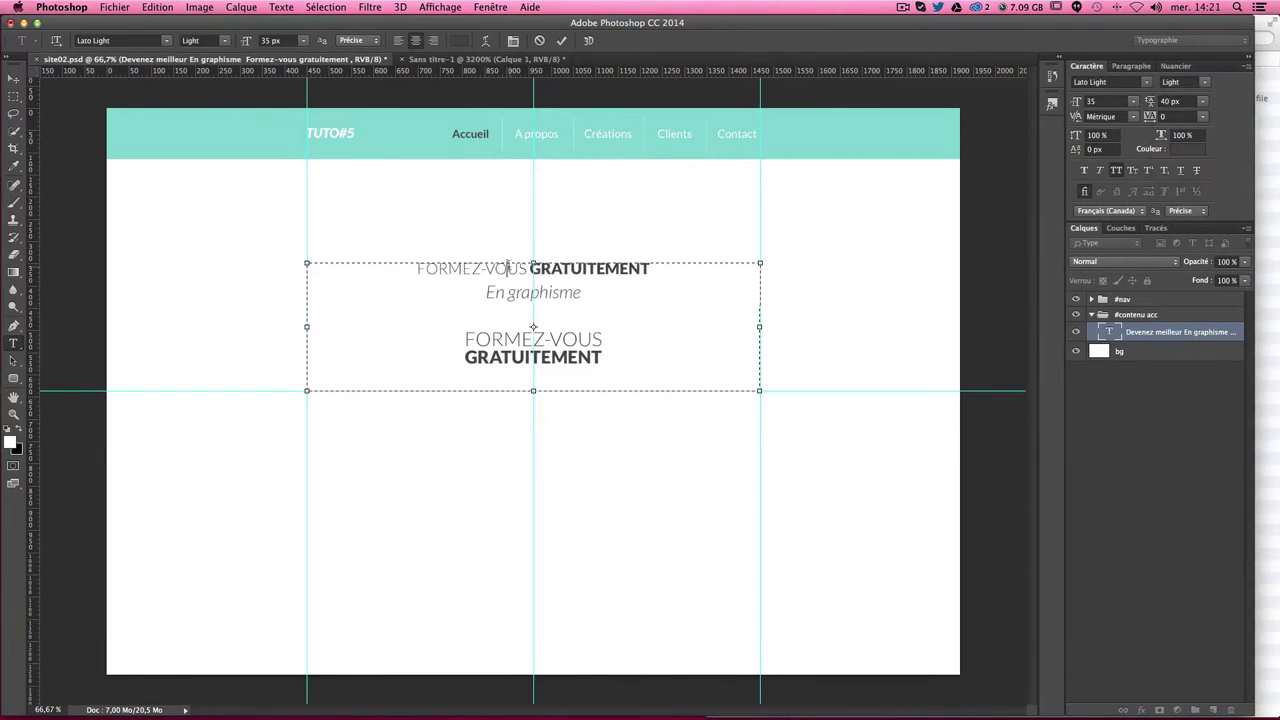
click(13, 78)
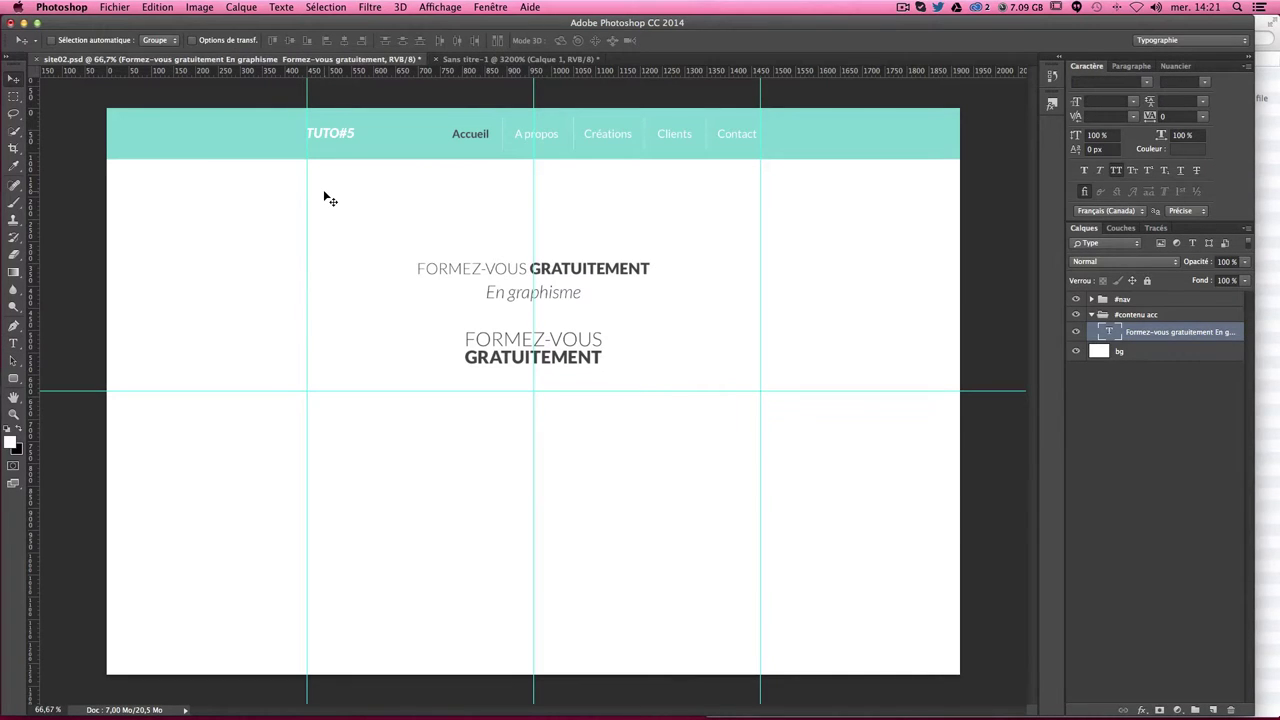
Step: Delete the two-line FORMEZ-VOUS GRATUITEMENT text from the title block
click(13, 343)
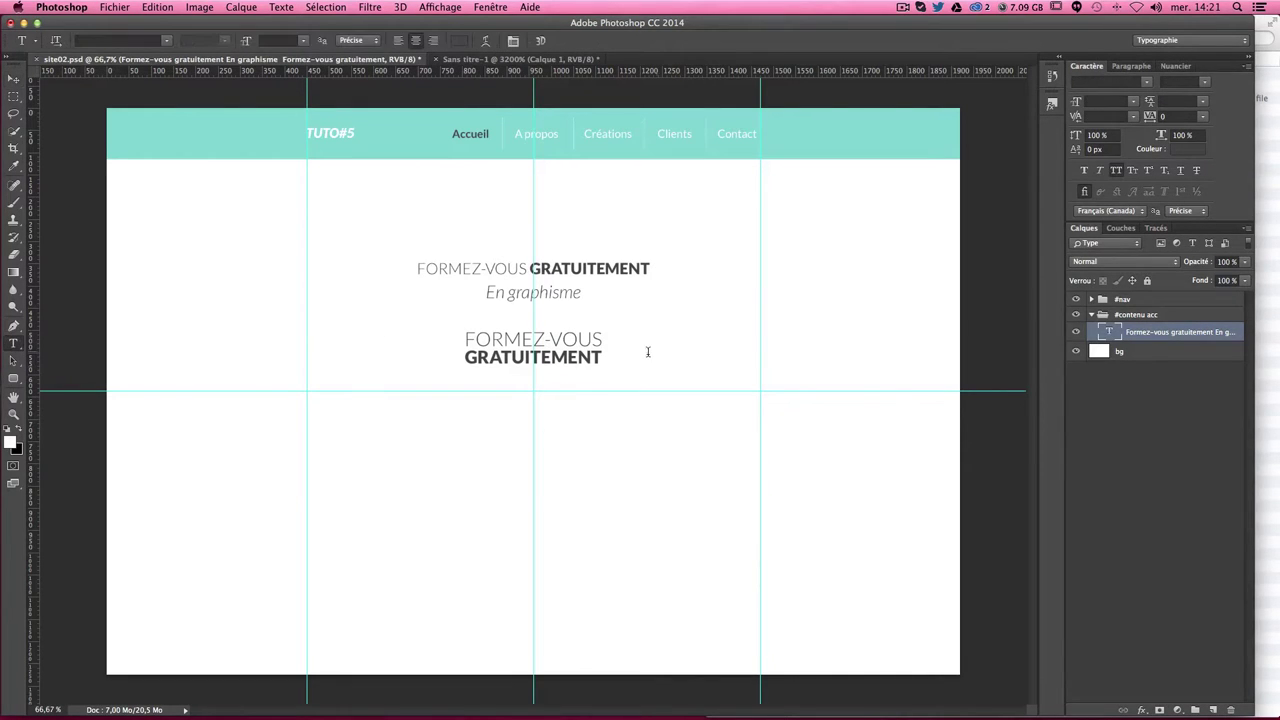
click(551, 340)
drag(464, 339, 653, 376)
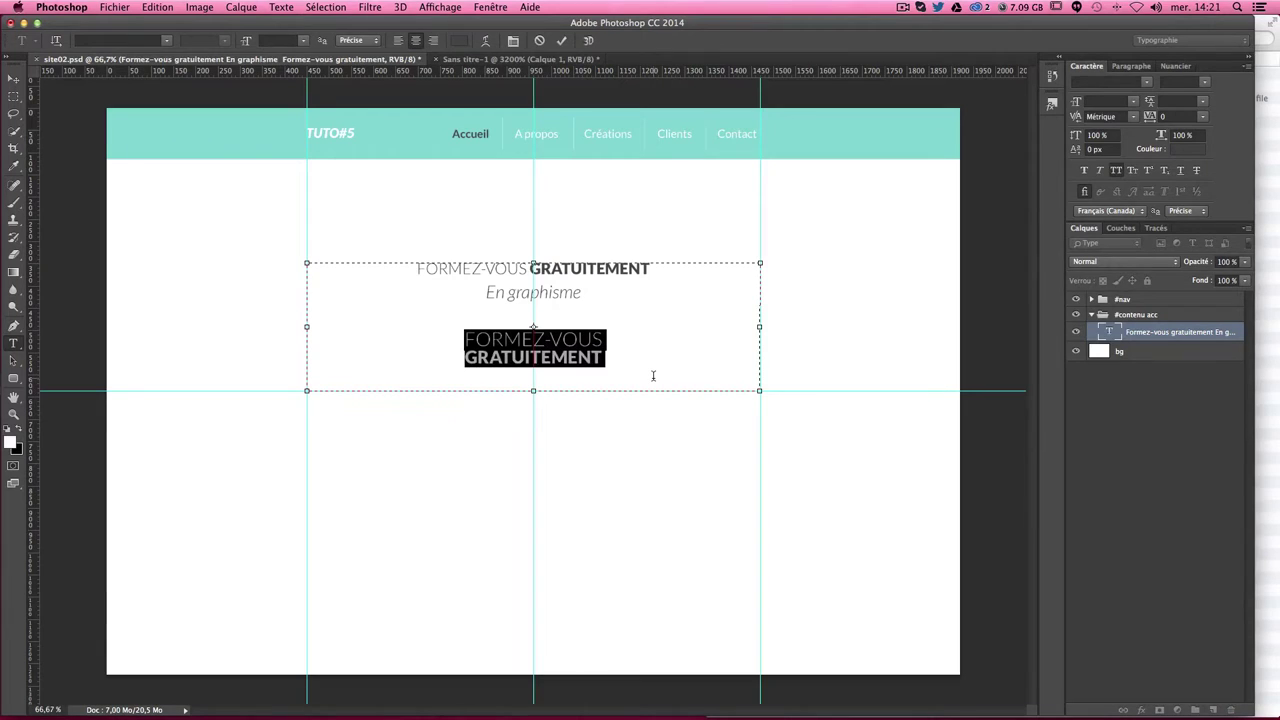
key(BackSpace)
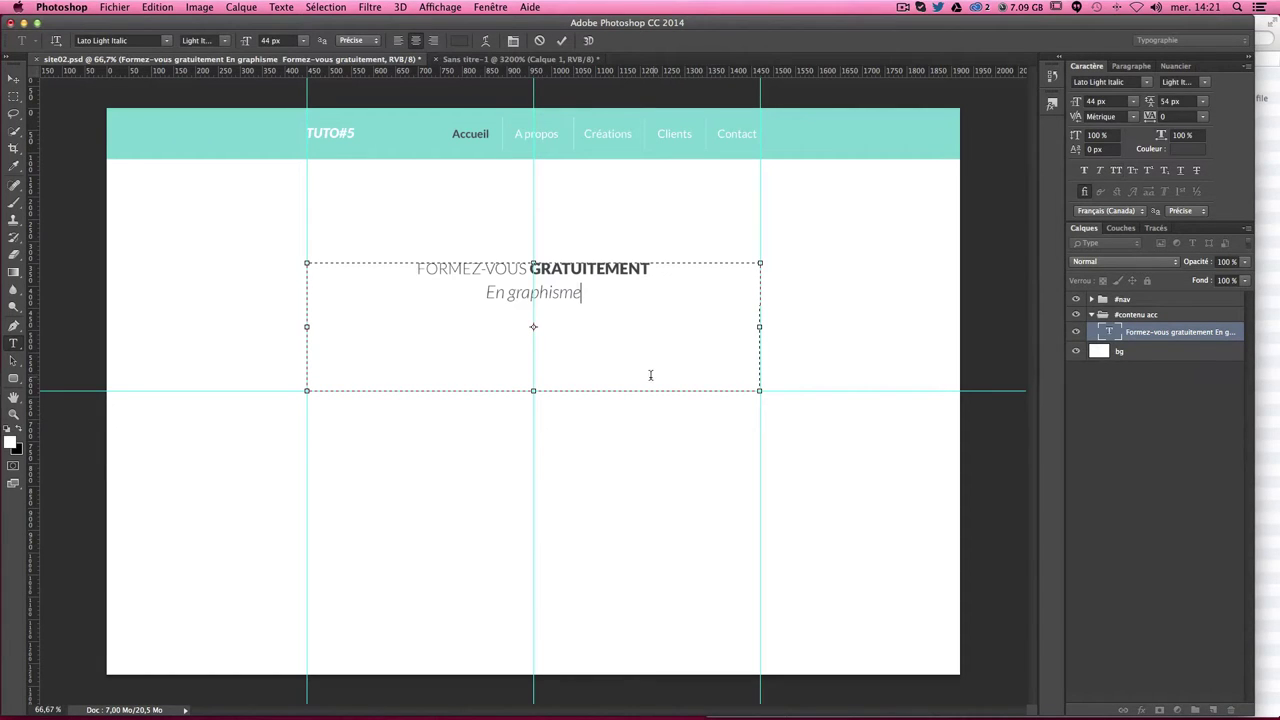
Step: Make the En graphisme line bold and change its font size
double_click(571, 293)
triple_click(512, 293)
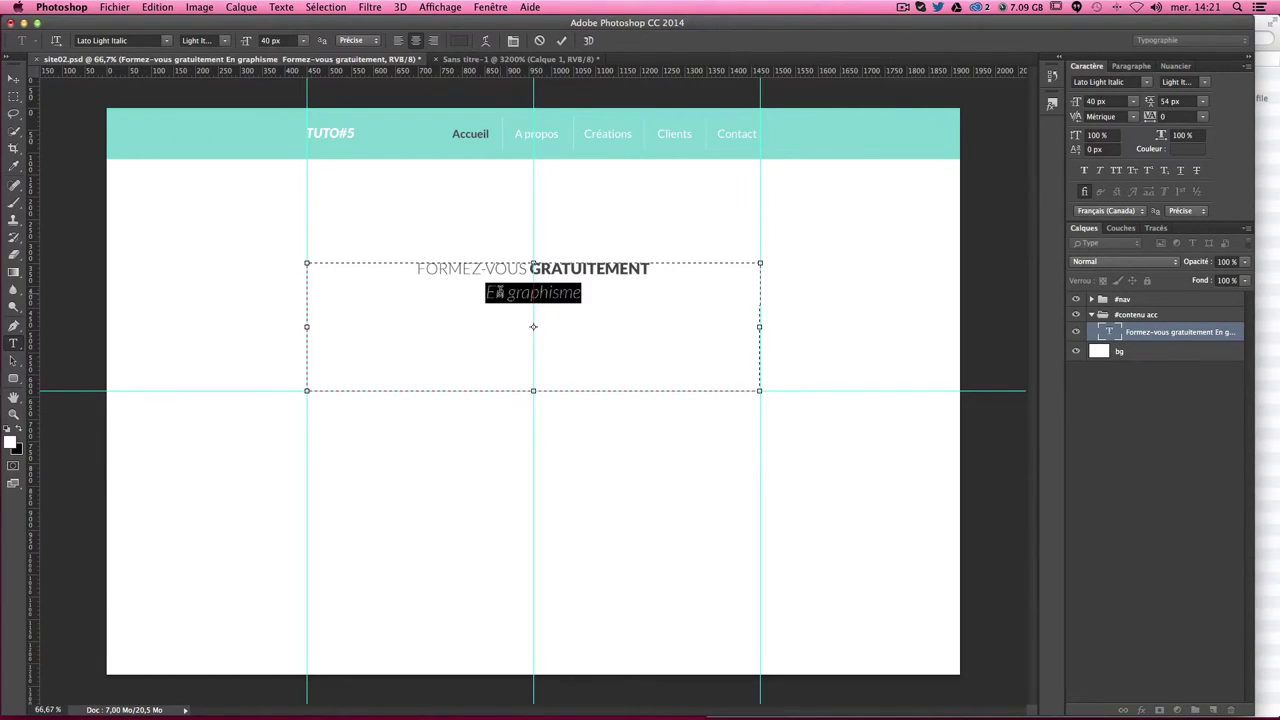
click(1207, 83)
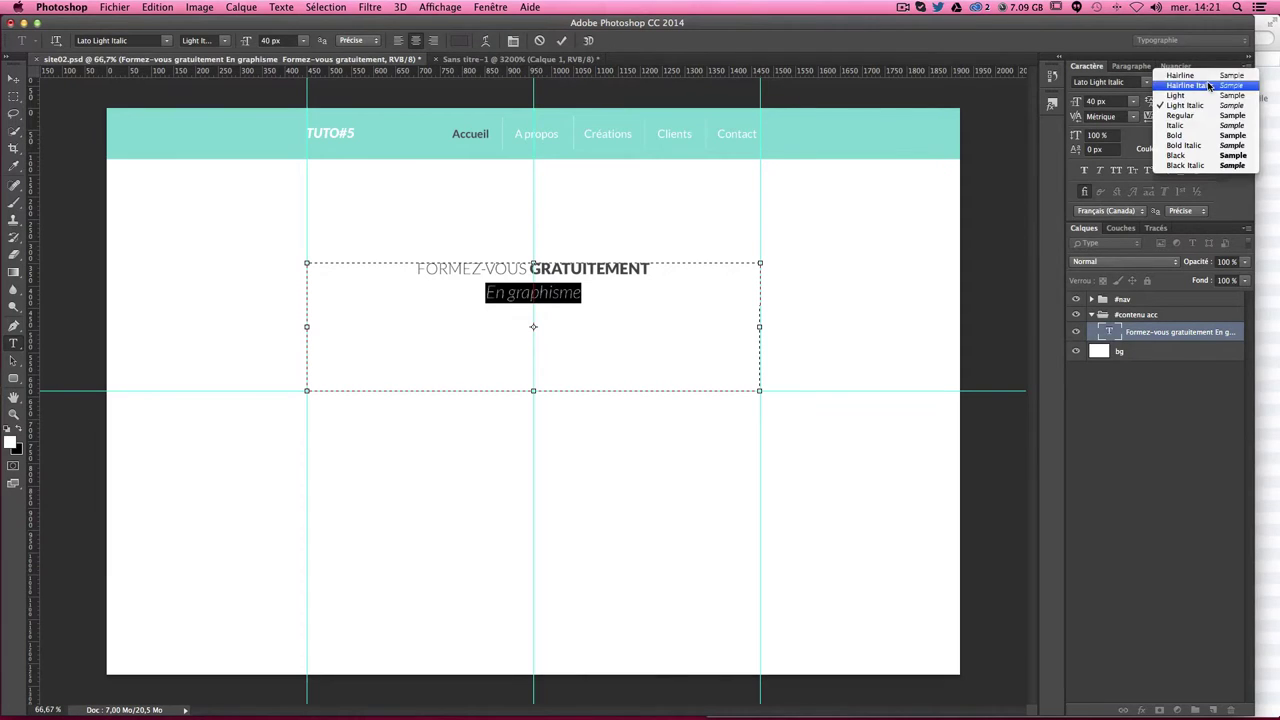
click(1200, 135)
drag(575, 289, 458, 288)
double_click(568, 276)
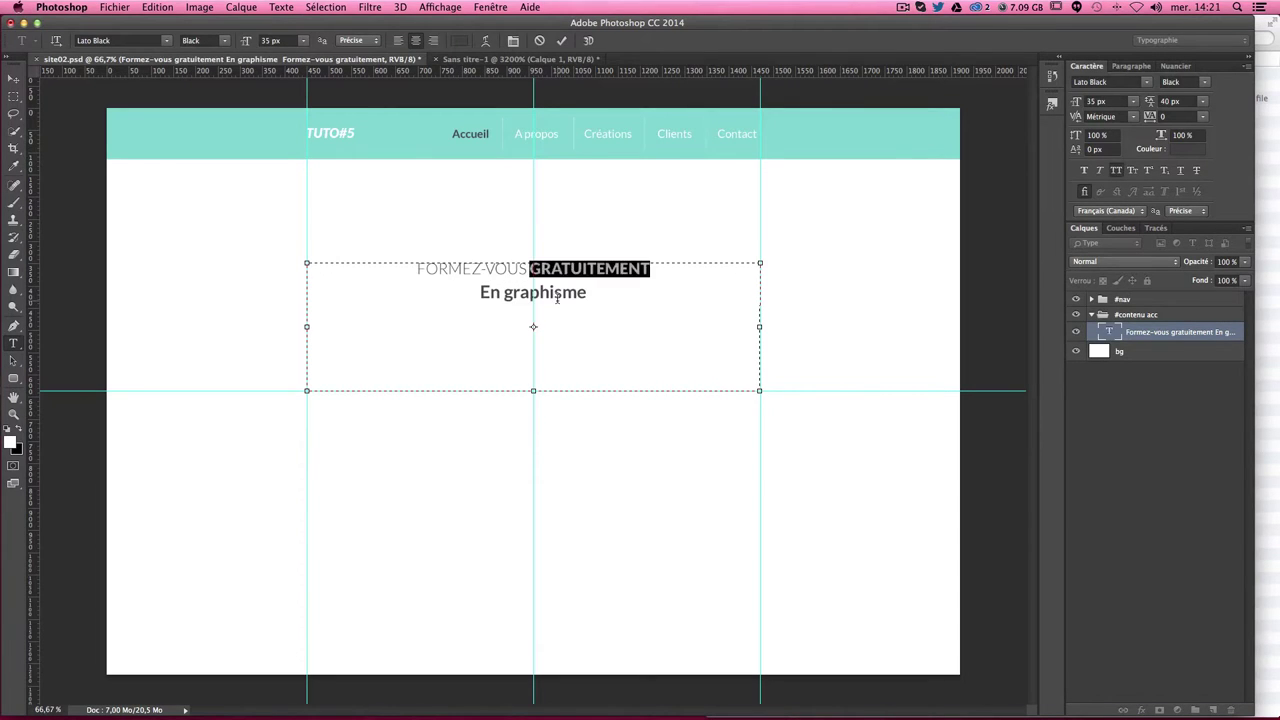
drag(589, 292, 474, 295)
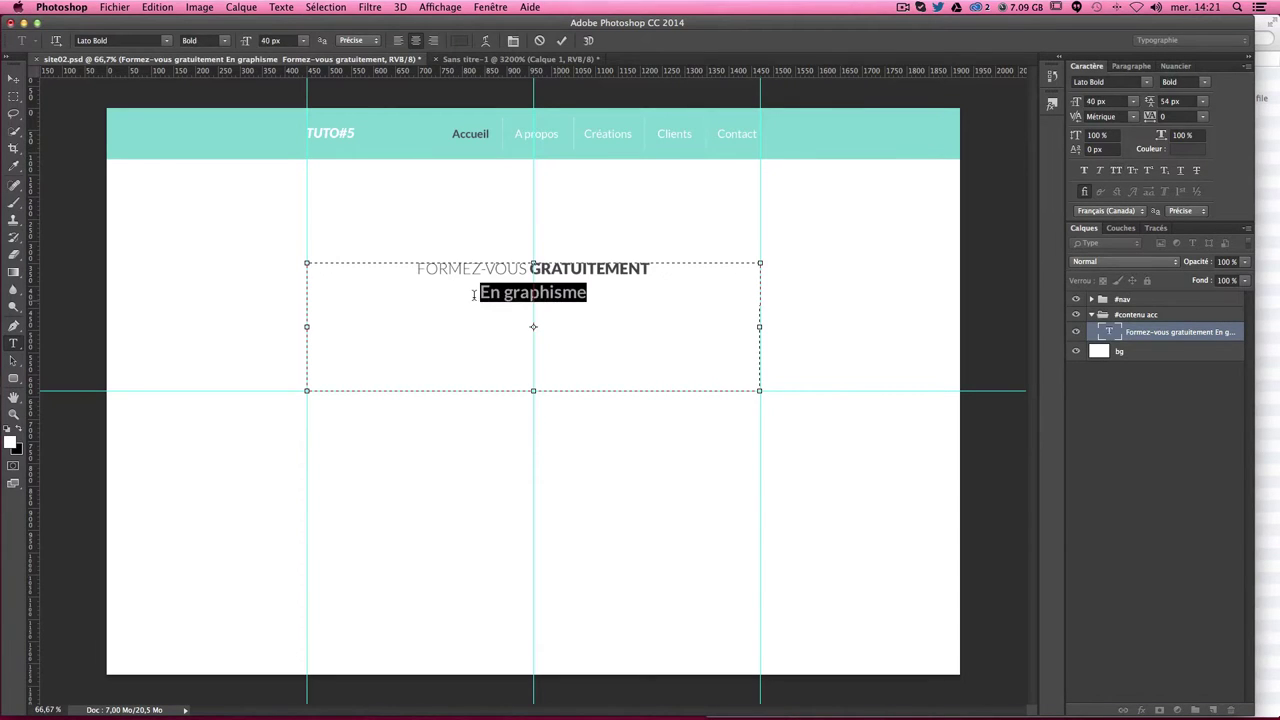
click(1105, 101)
text(3)
key(Return)
text(5)
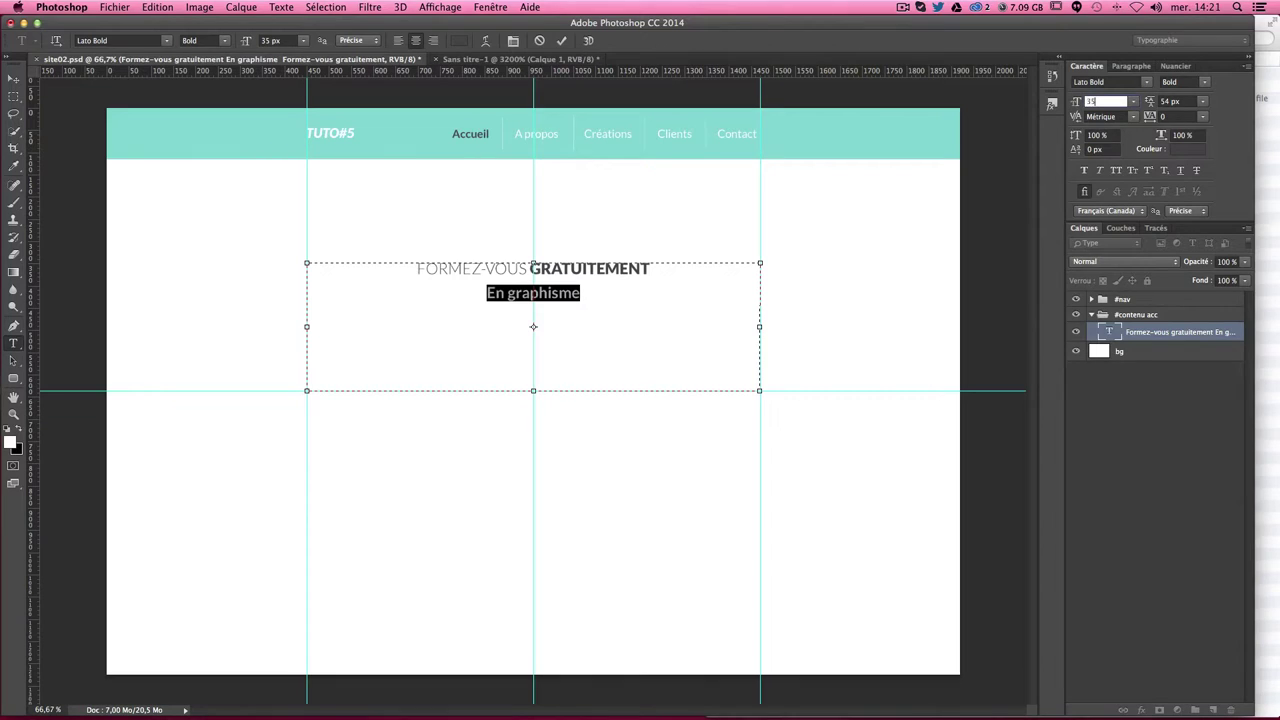
Step: Colour the En graphisme line grey #99949b
click(549, 292)
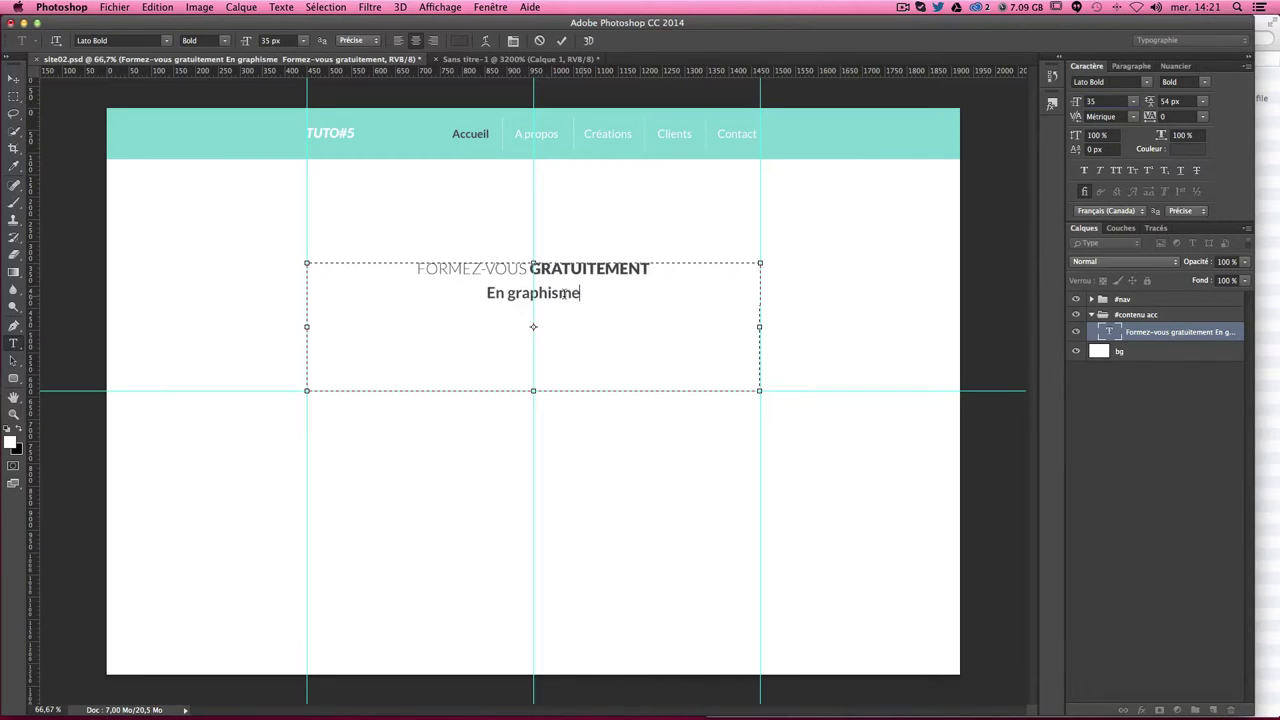
double_click(549, 292)
click(594, 294)
key(alt+shift+Left)
key(alt+shift+Left)
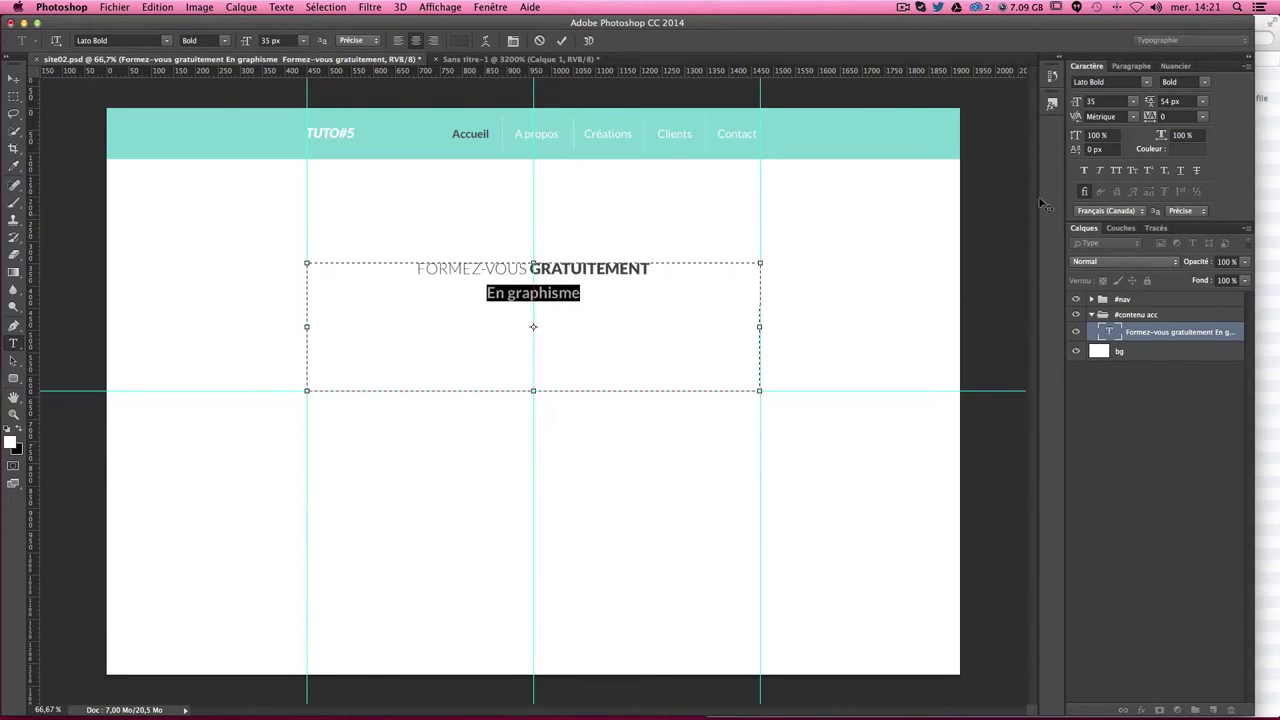
click(1183, 152)
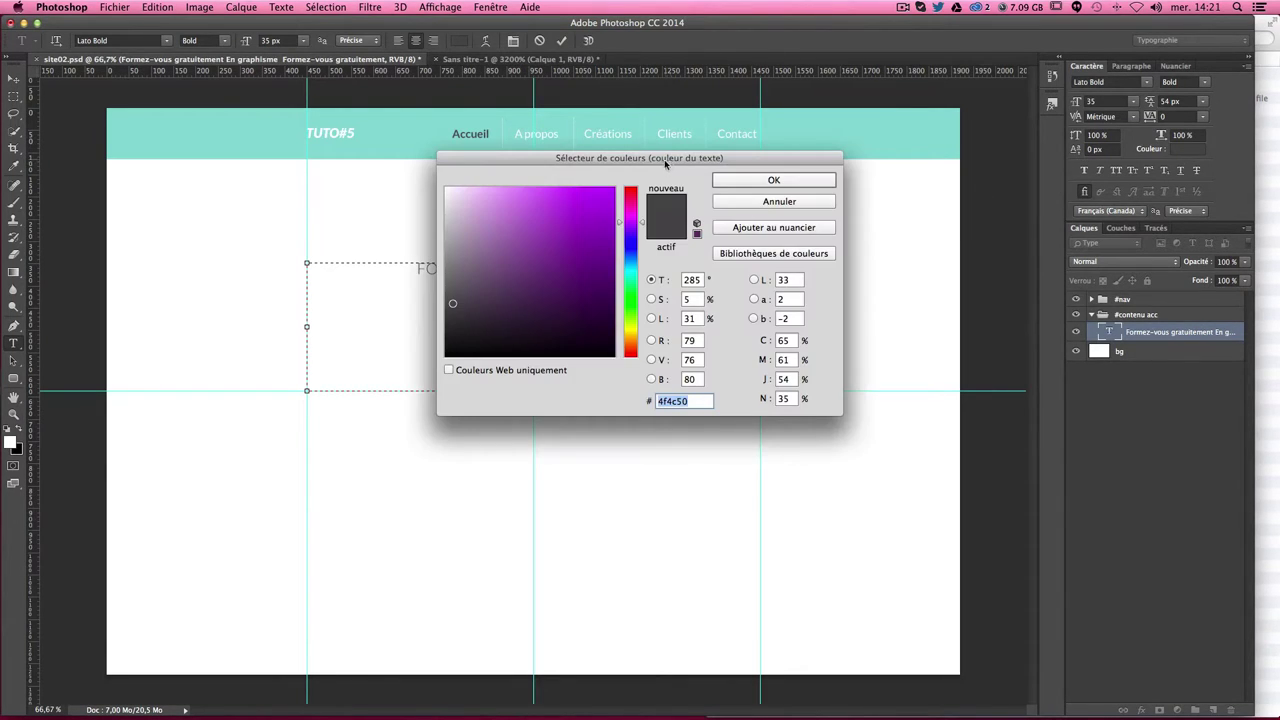
drag(665, 163, 929, 171)
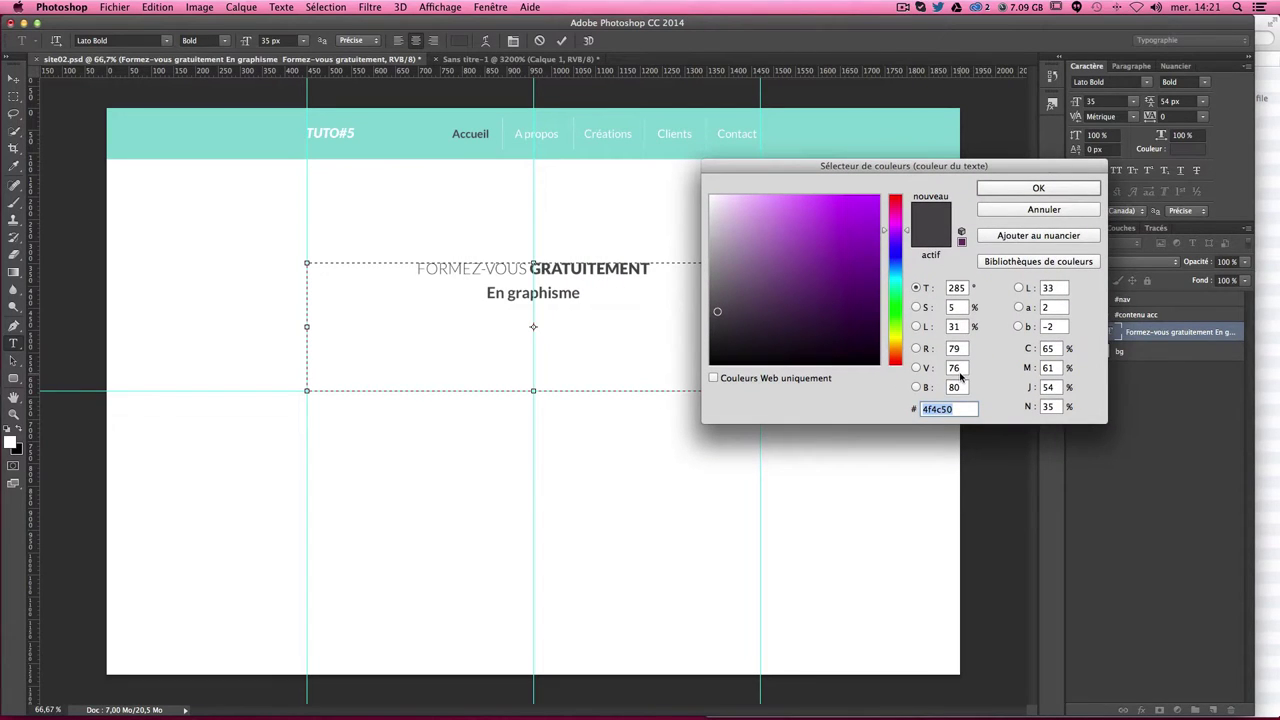
text(99)
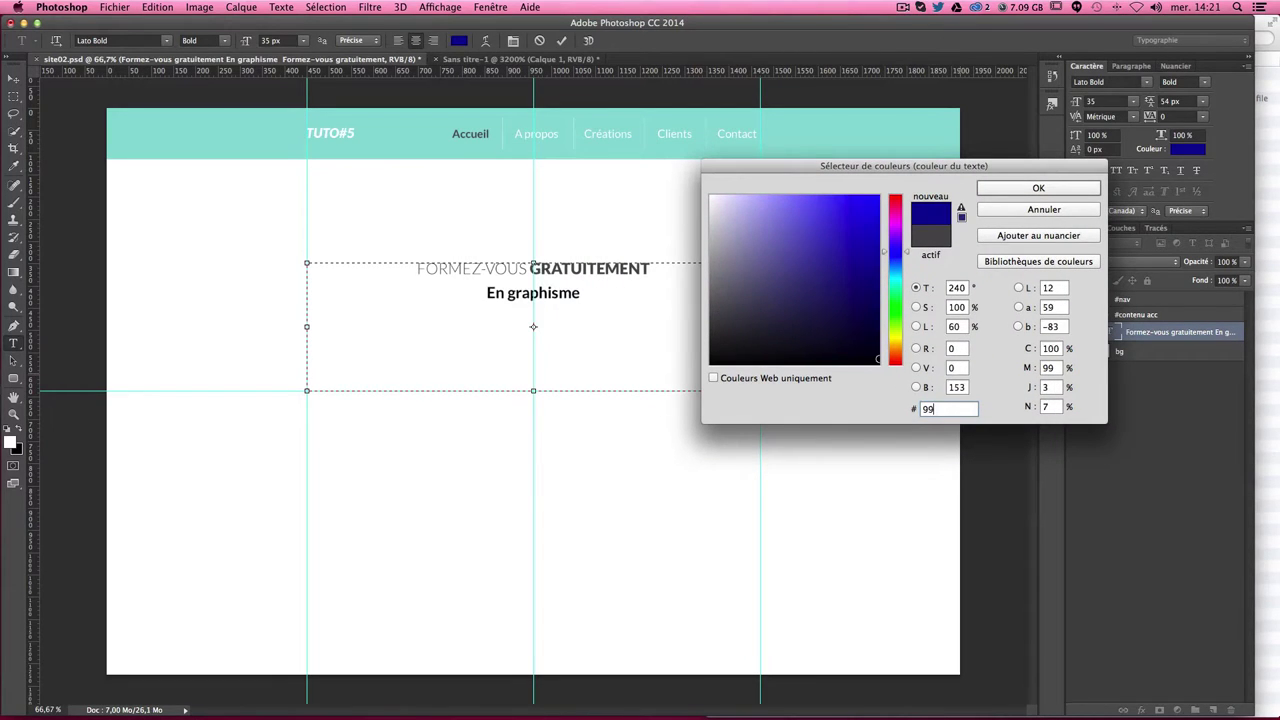
text(949)
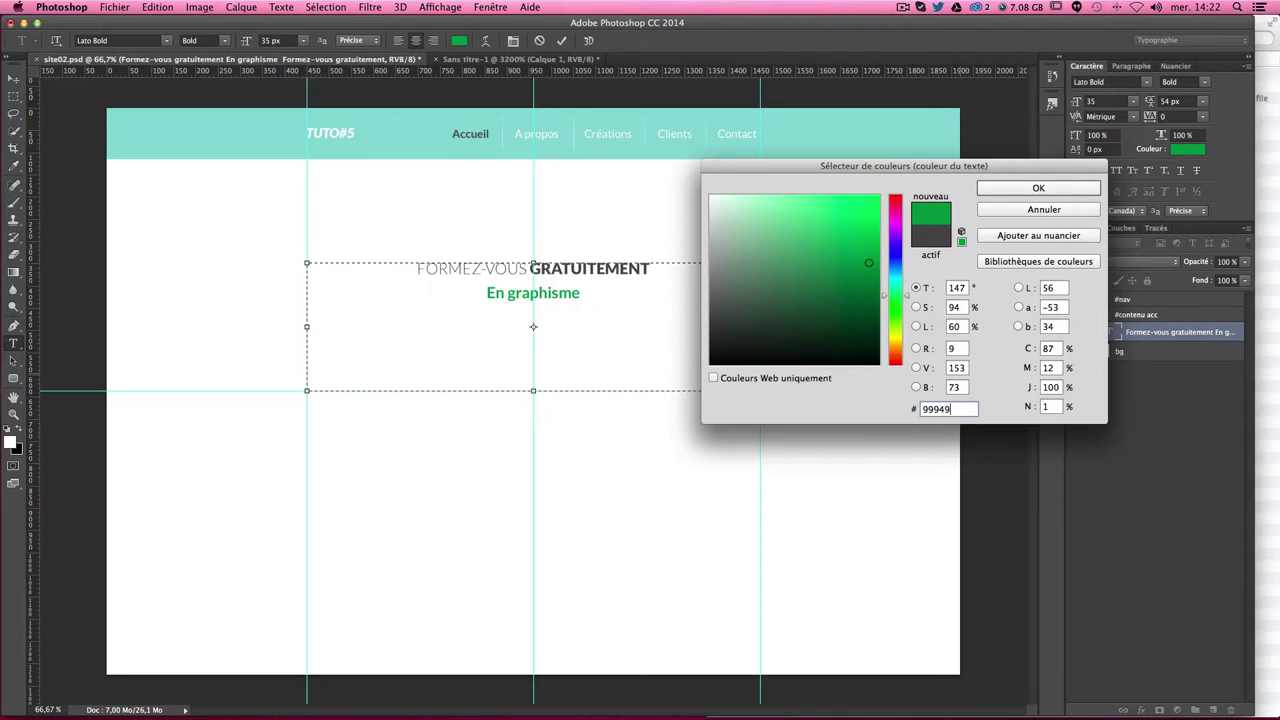
text(b)
click(1035, 188)
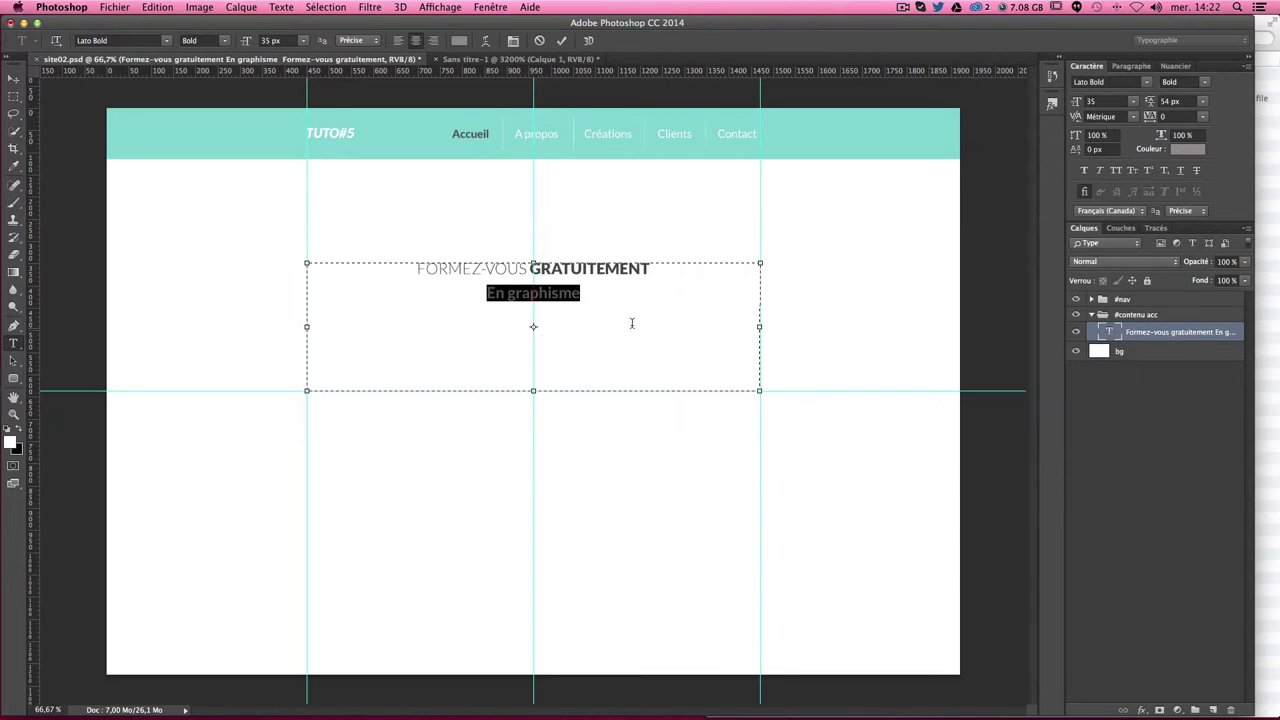
Step: Set the En graphisme line to 30 px
click(560, 293)
drag(582, 293, 453, 287)
click(1105, 101)
text(30)
key(Return)
click(648, 292)
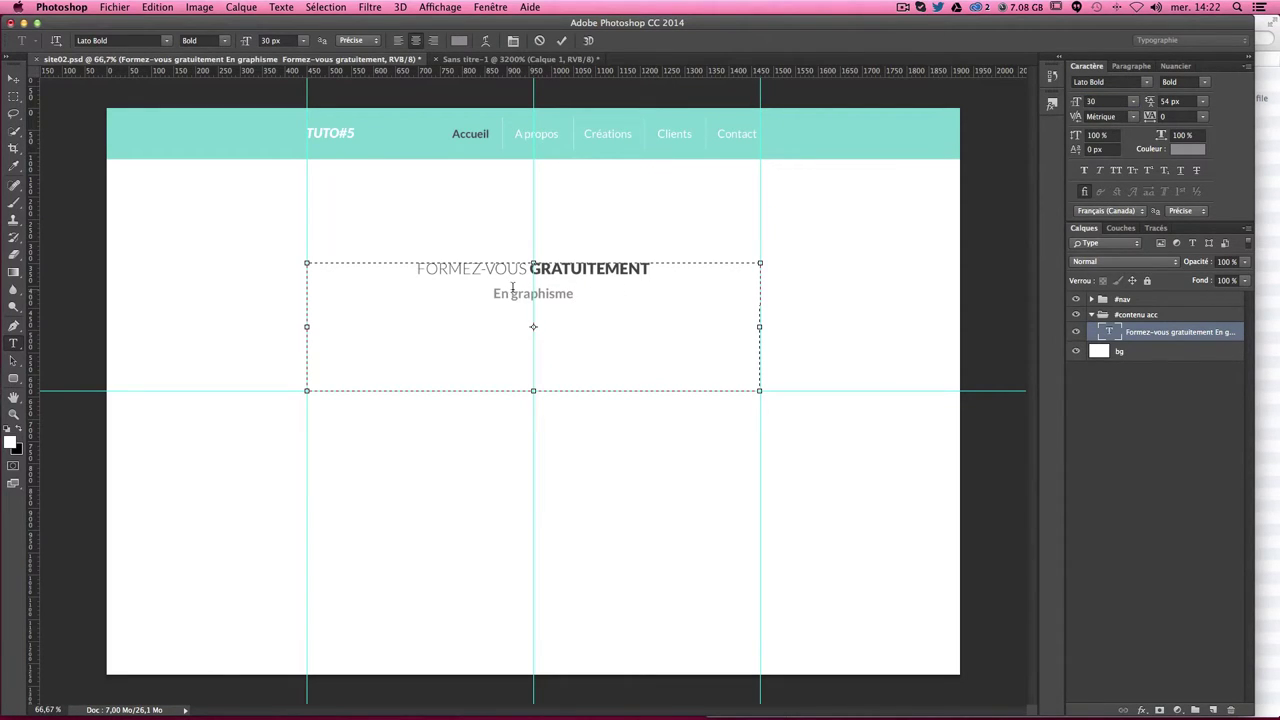
Step: Apply 45 leading and start retyping the subtitle as 'Devenez meilleur en graphisme & webdesign'
drag(495, 293, 574, 294)
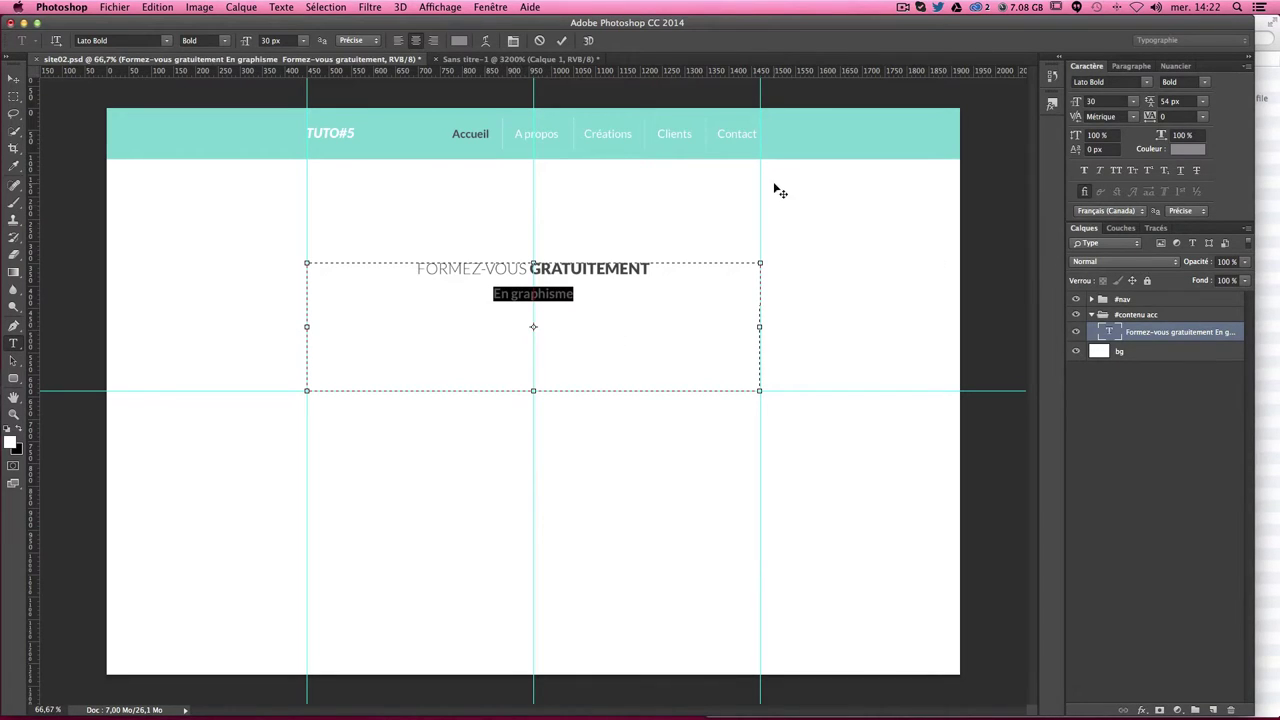
click(1170, 101)
text(45)
click(606, 286)
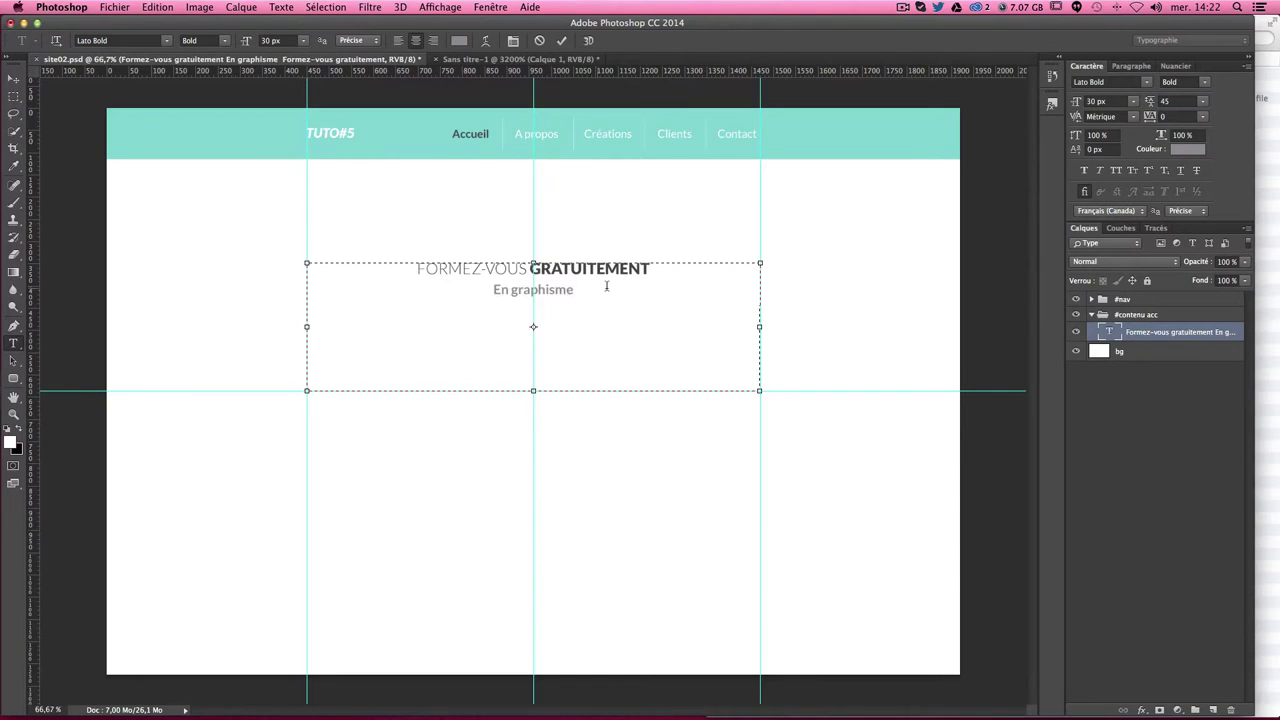
drag(644, 289, 479, 284)
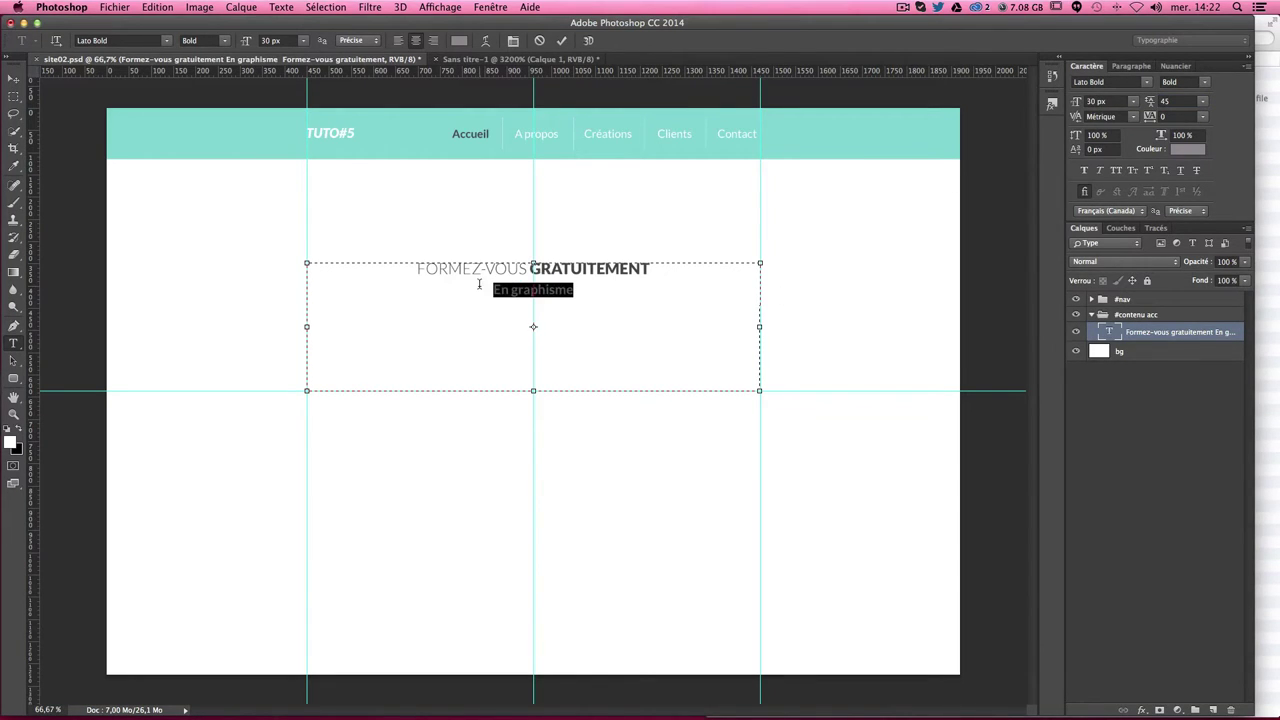
text(De)
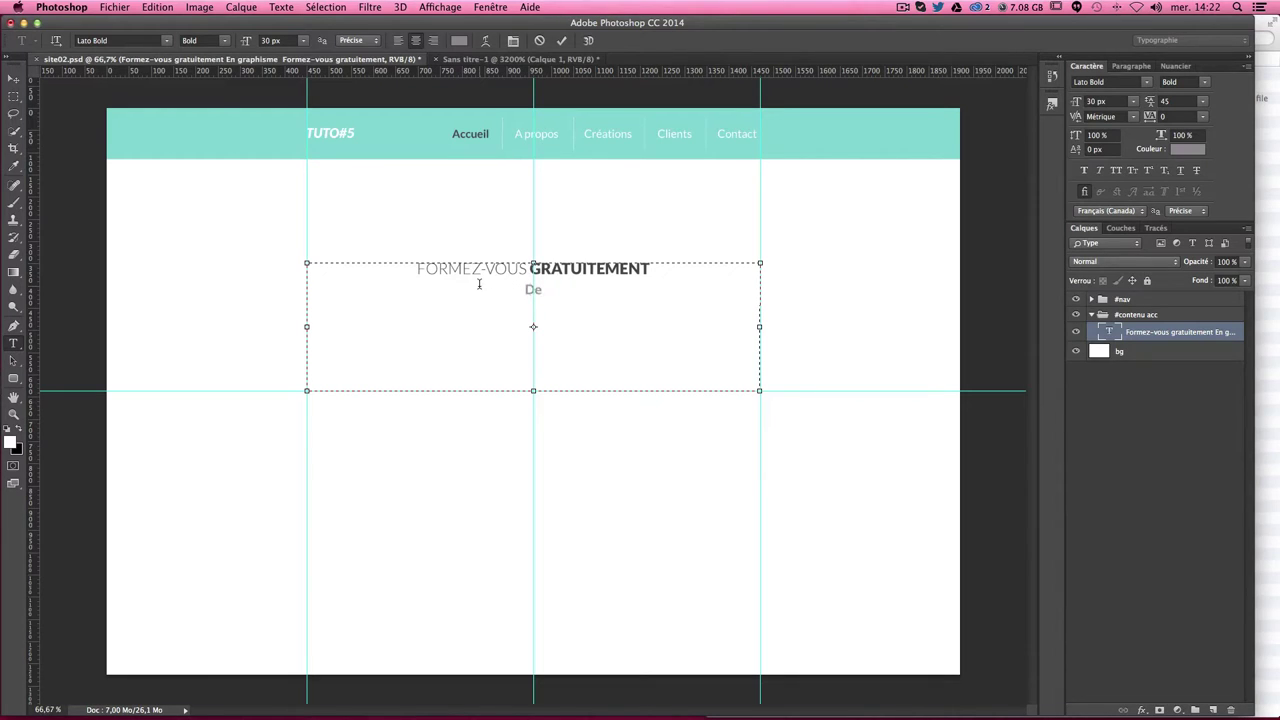
text(ven)
text(ez meille)
text(ur)
text( en gra)
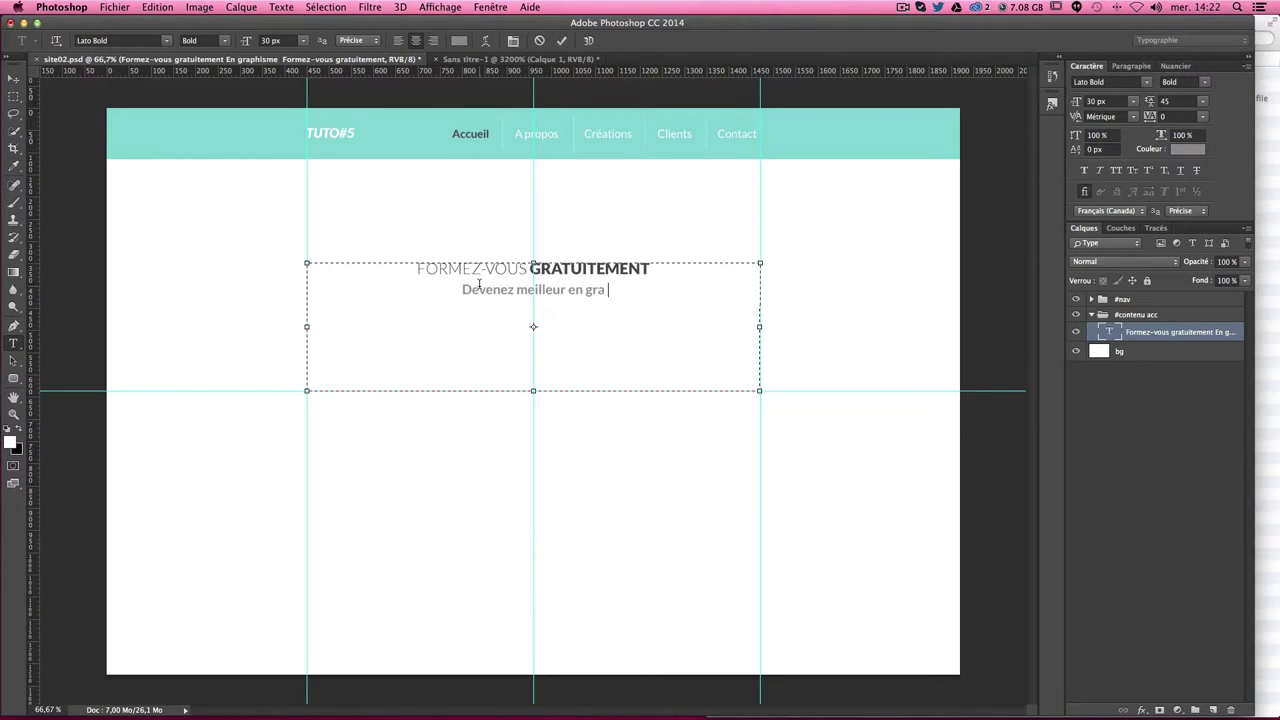
text(phisme )
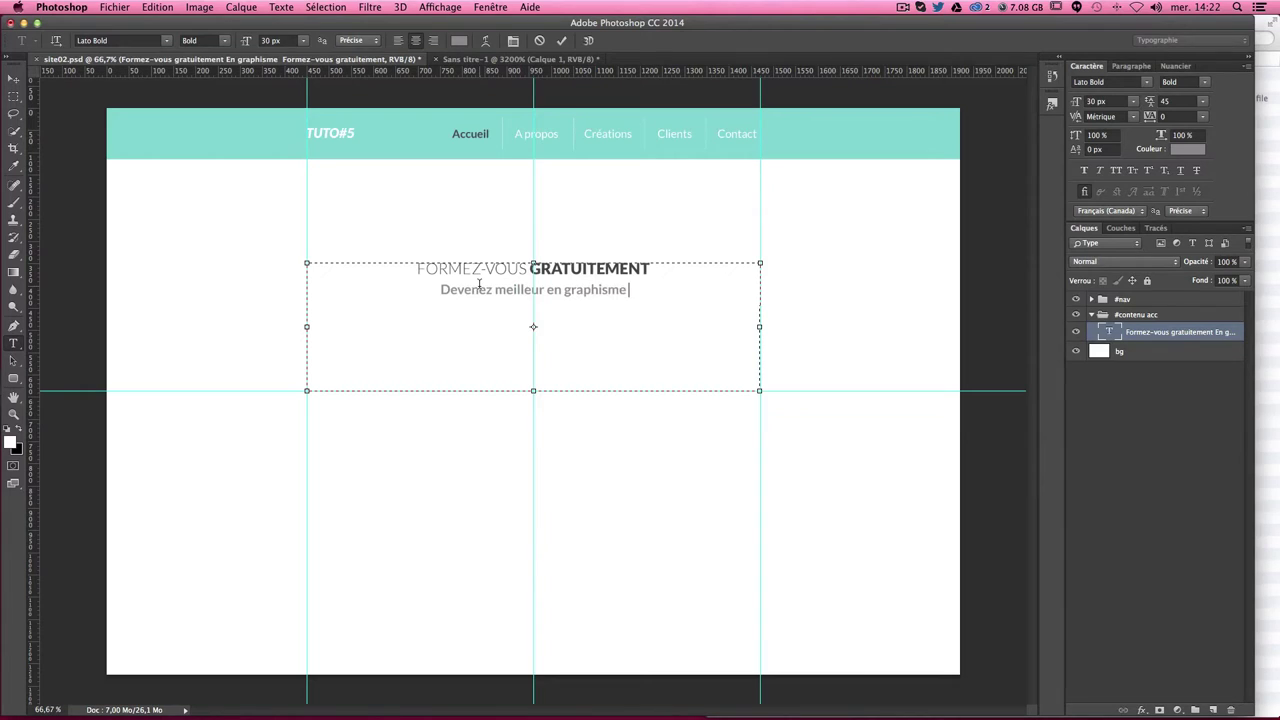
text(&)
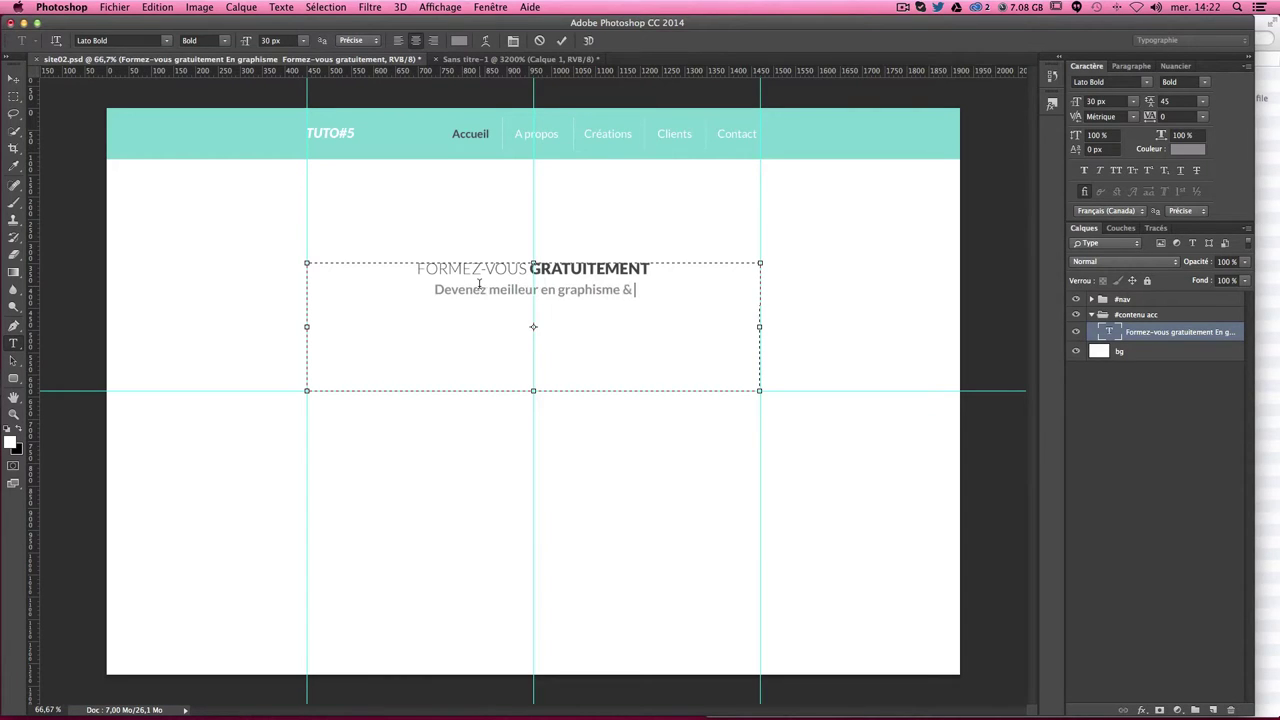
text( webdesign)
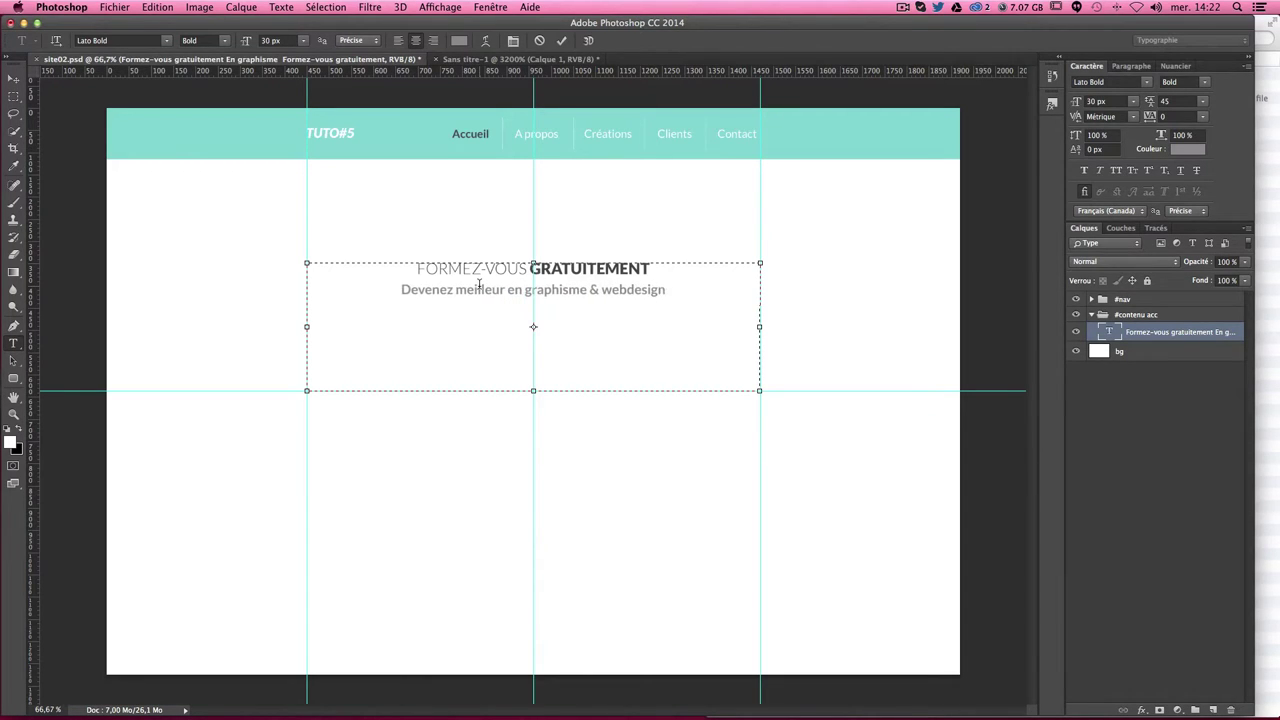
Step: Set the new subtitle line to the Regular font style and commit the text
drag(401, 290, 666, 290)
click(1211, 84)
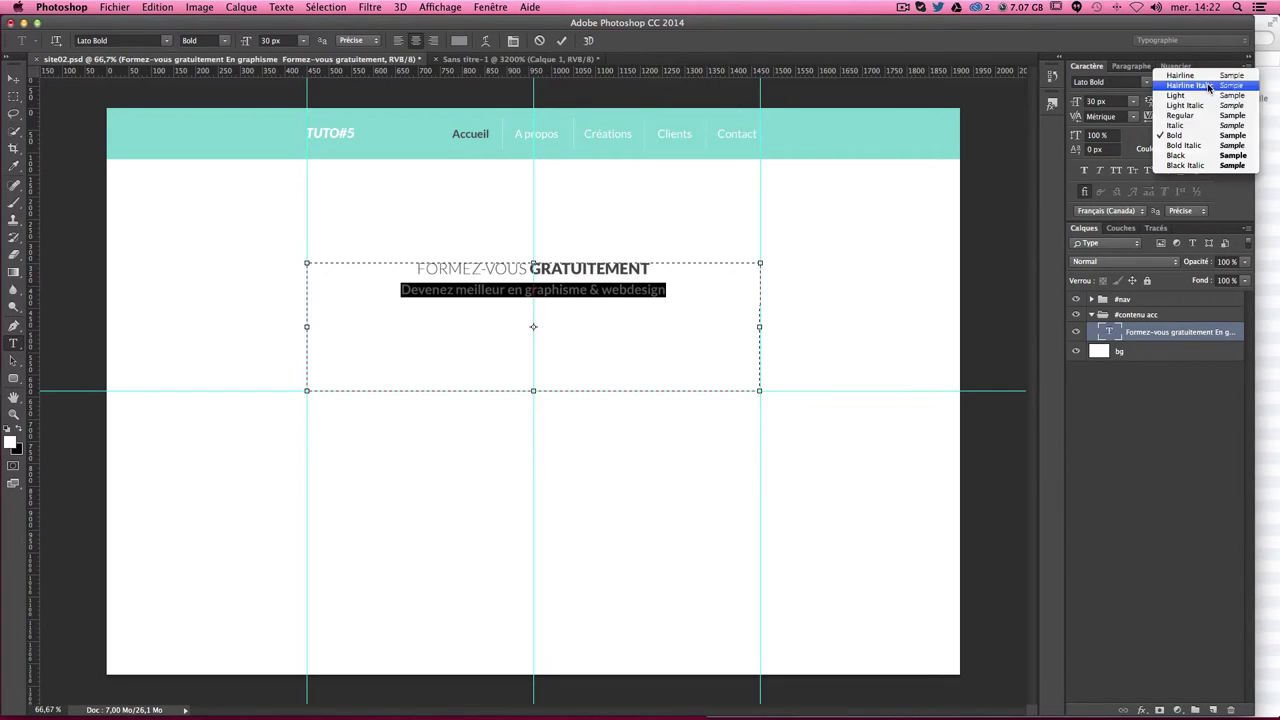
key(Return)
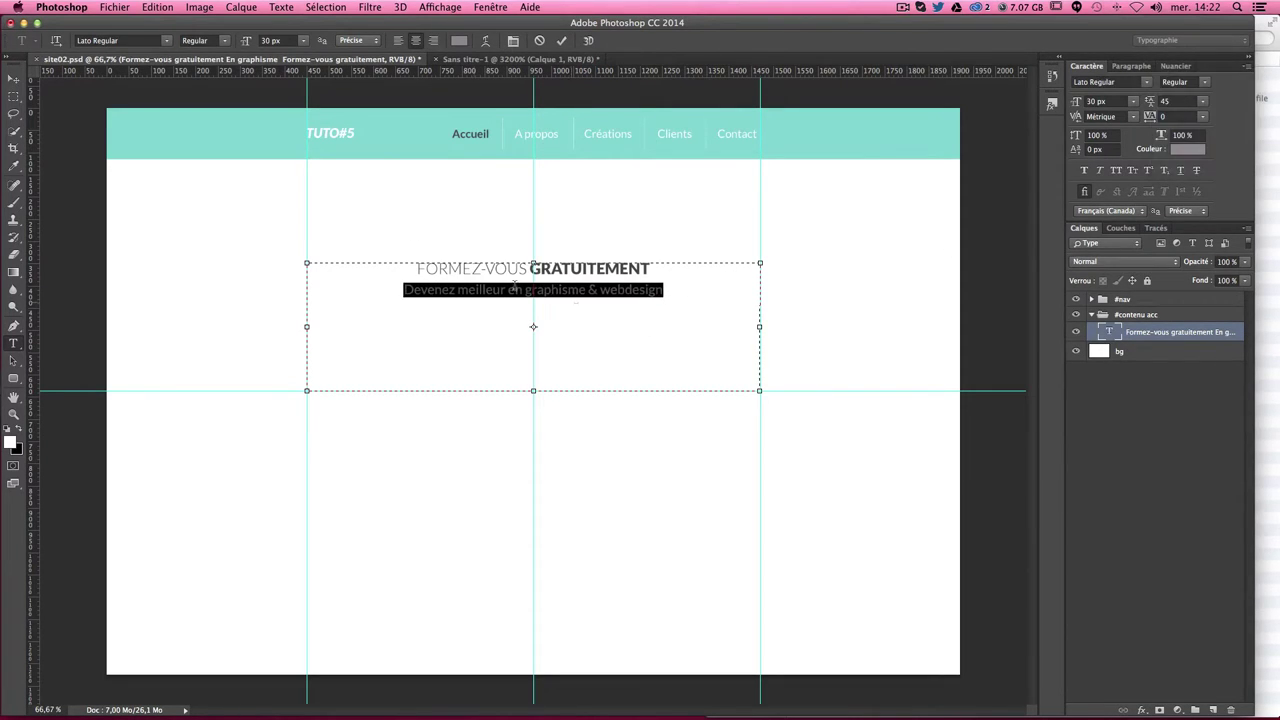
click(13, 78)
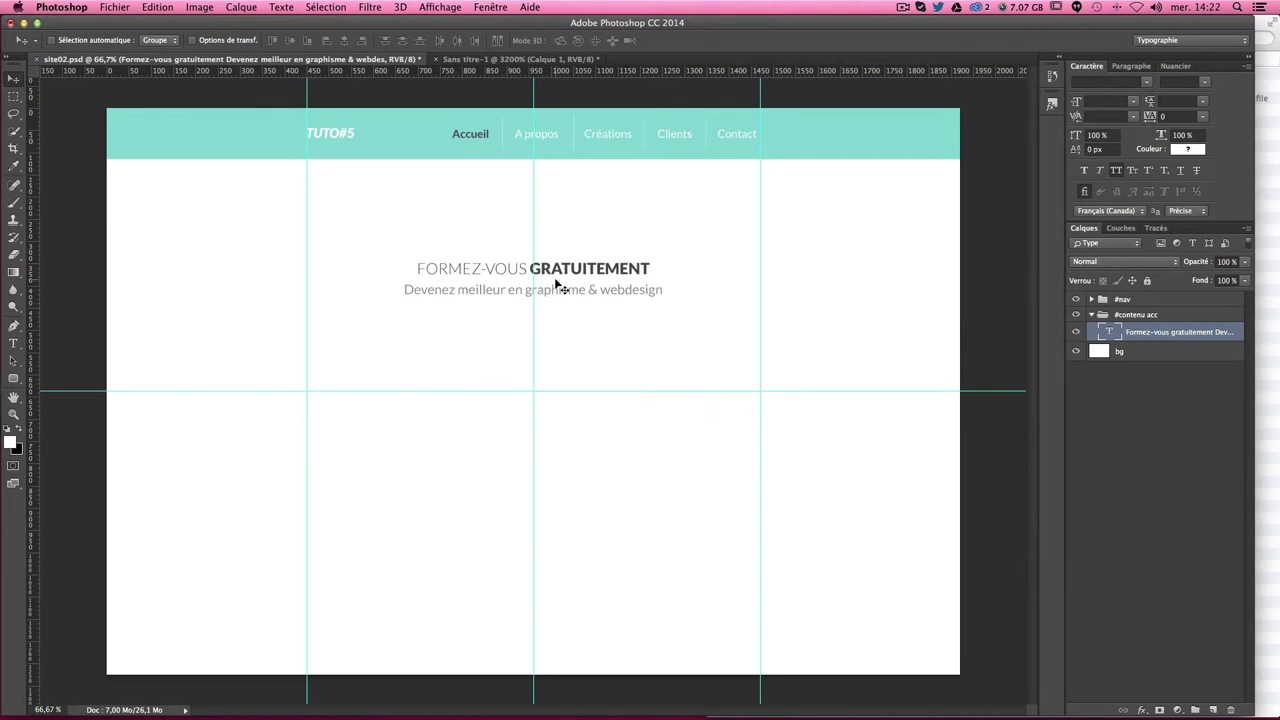
Step: Measure the gap between the nav bar and the title with a rectangular marquee
click(13, 96)
drag(306, 188, 761, 221)
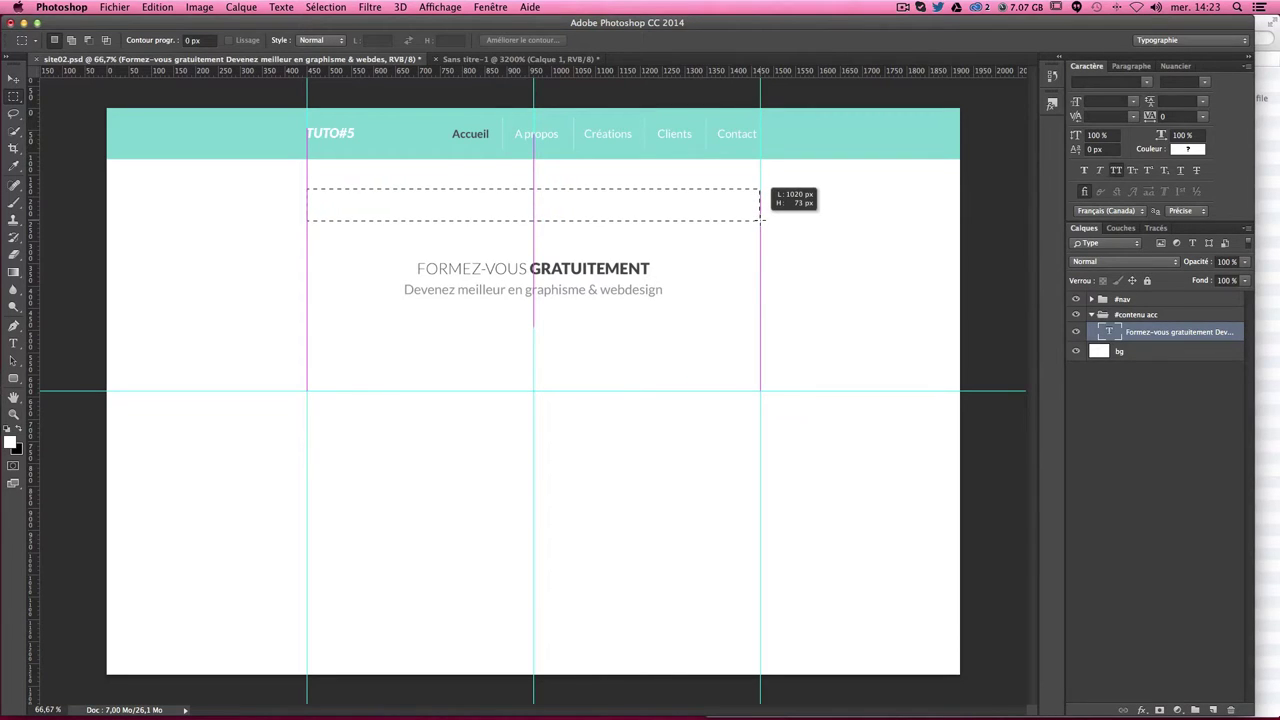
drag(760, 220, 761, 221)
click(834, 229)
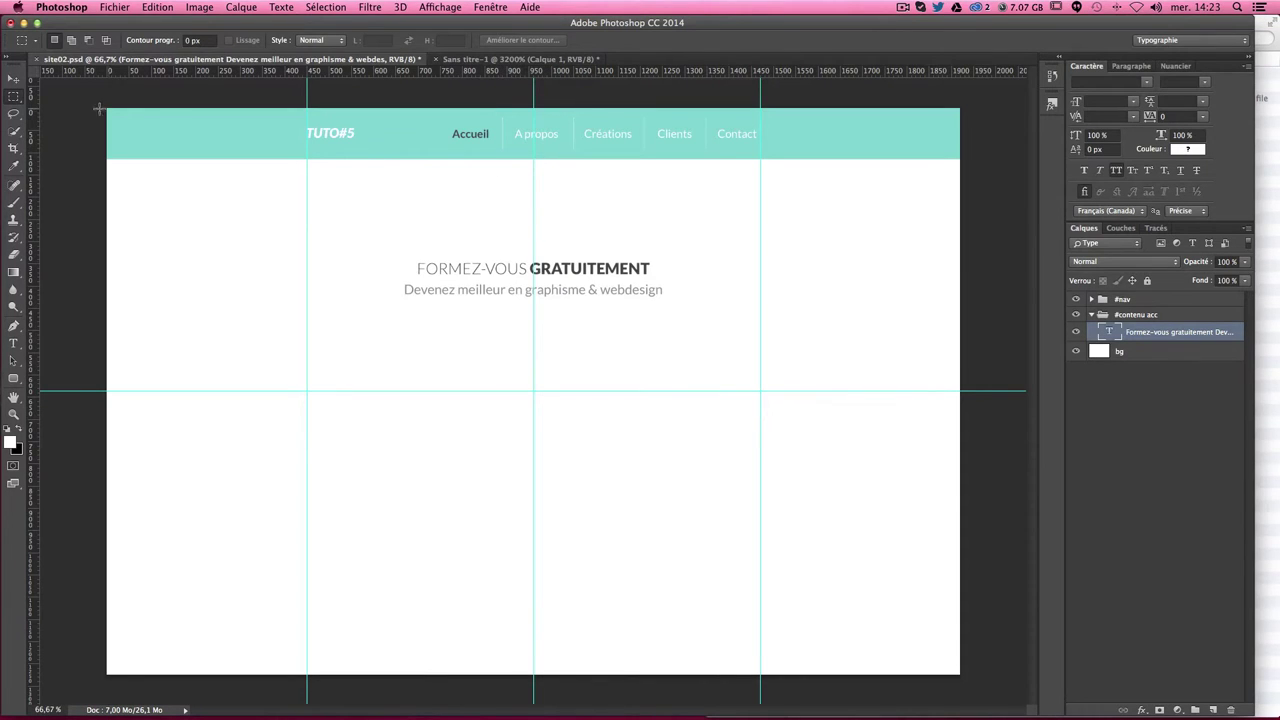
Step: Place a horizontal guide at 115 px along the bottom edge of the bg-nav bar
click(13, 78)
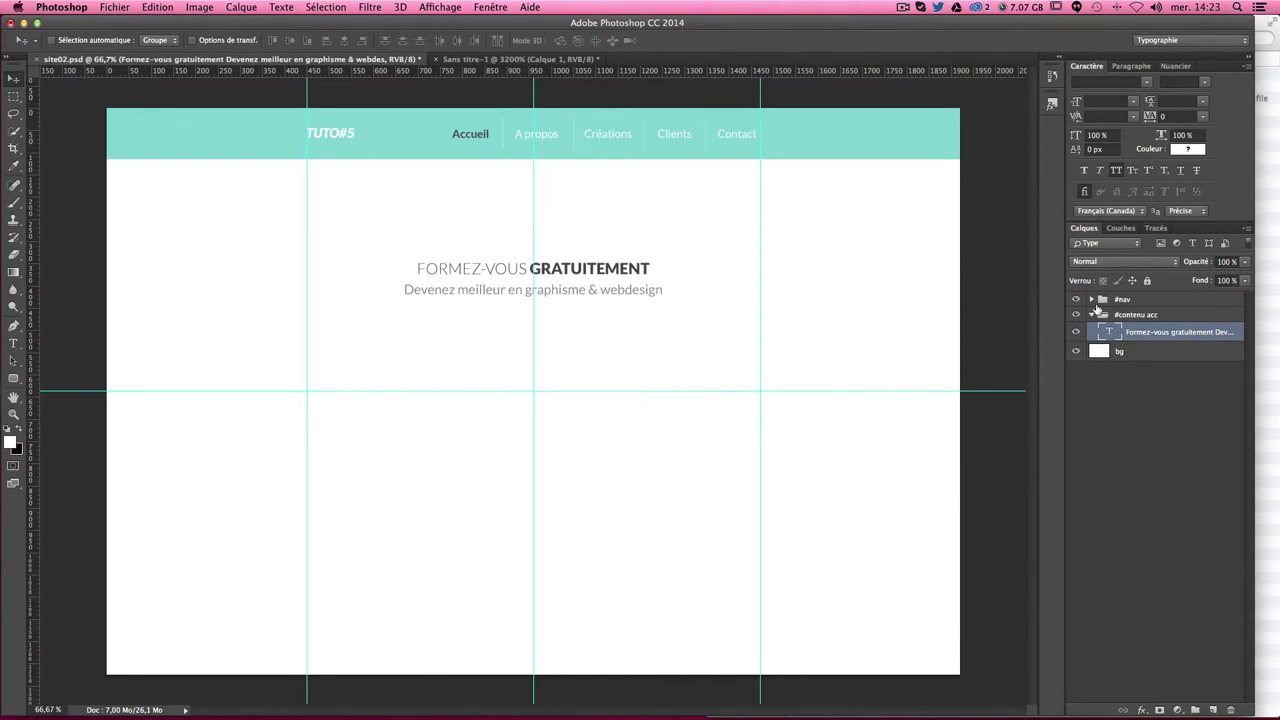
click(1091, 299)
click(1136, 302)
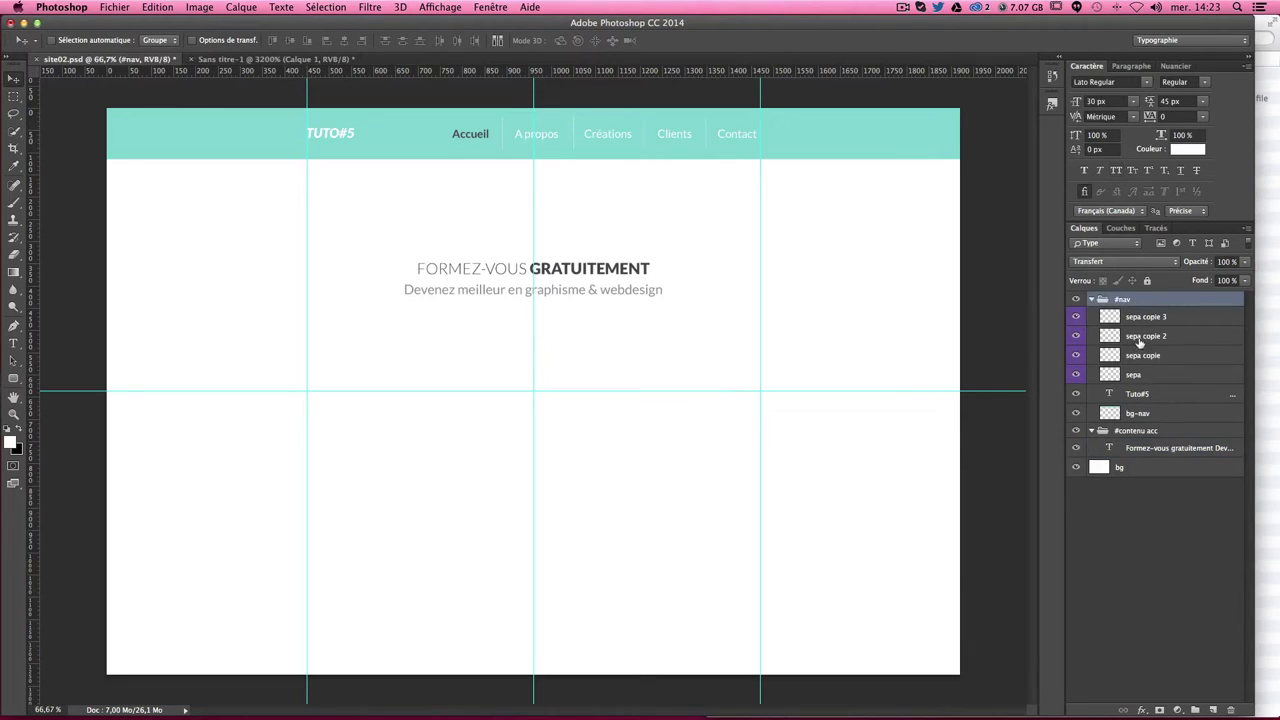
click(1134, 414)
key(ctrl+t)
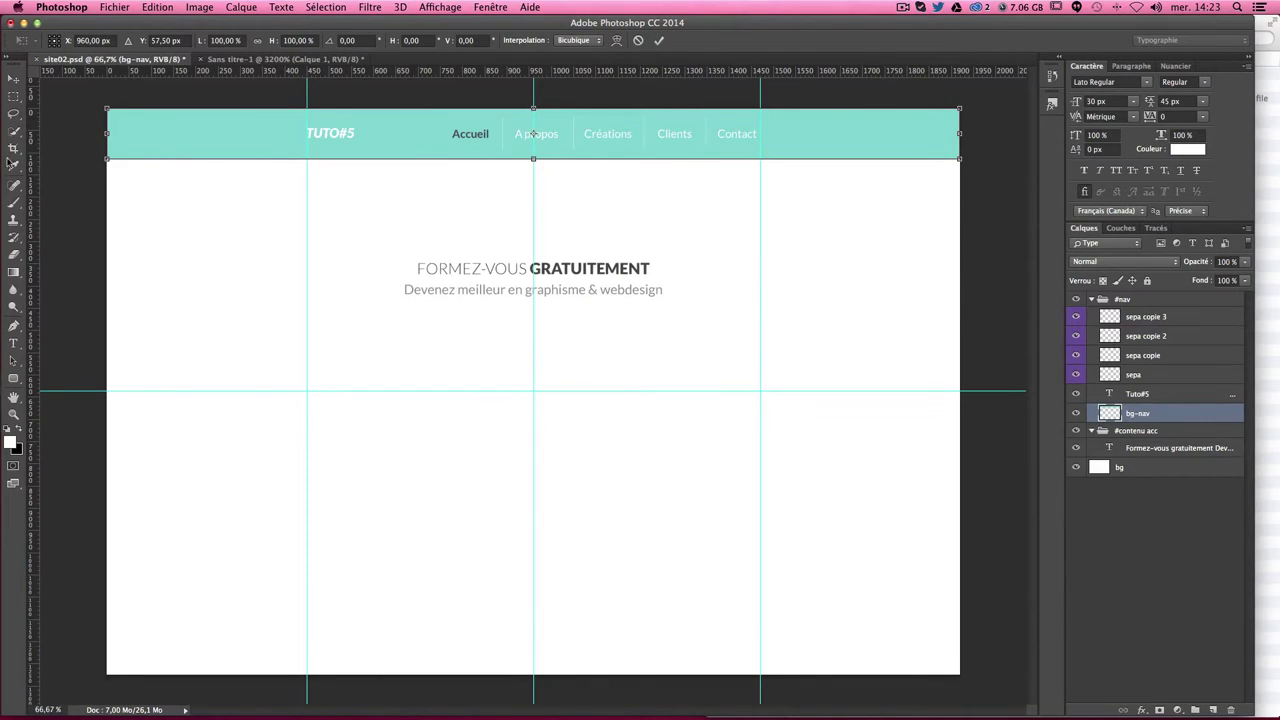
drag(390, 76, 385, 158)
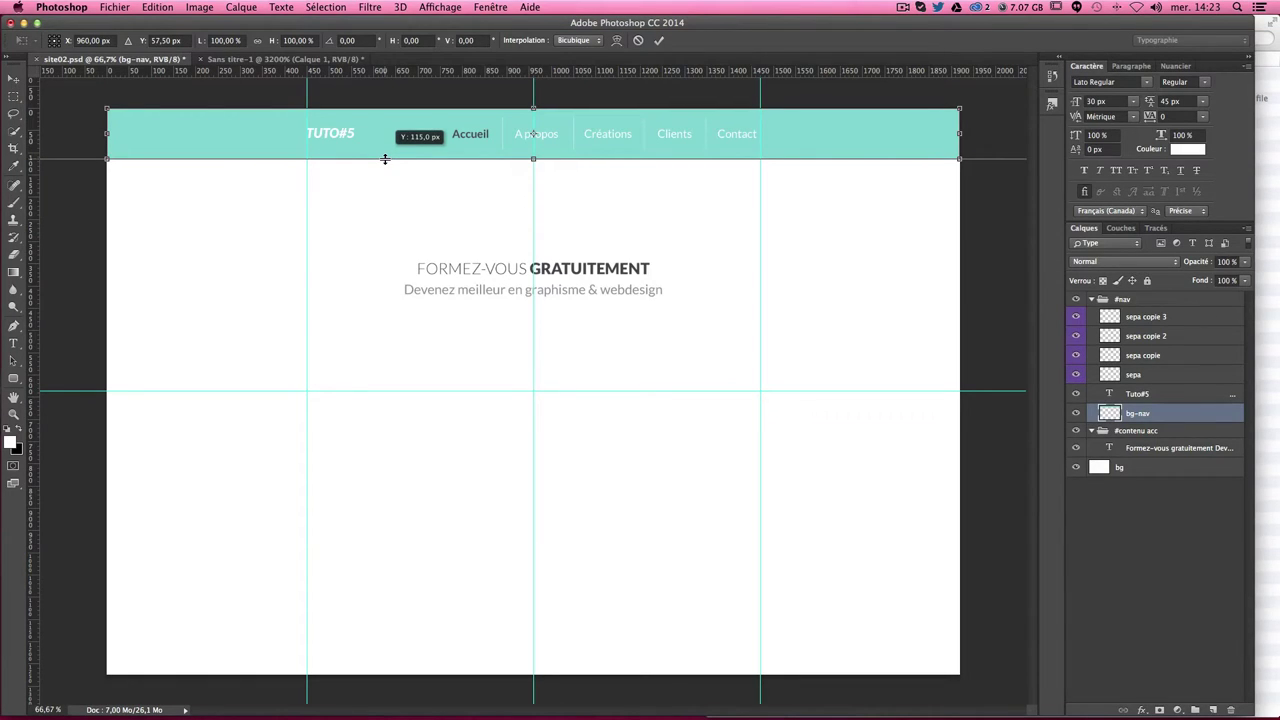
drag(385, 159, 384, 158)
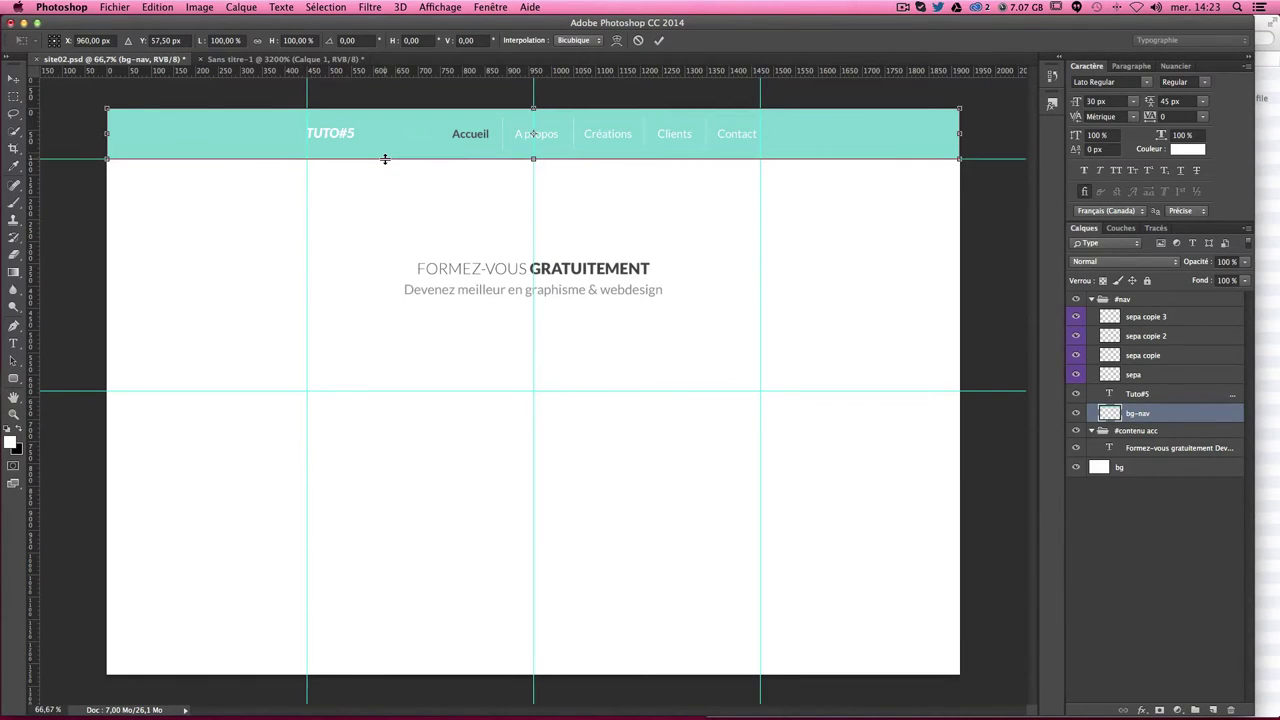
key(Return)
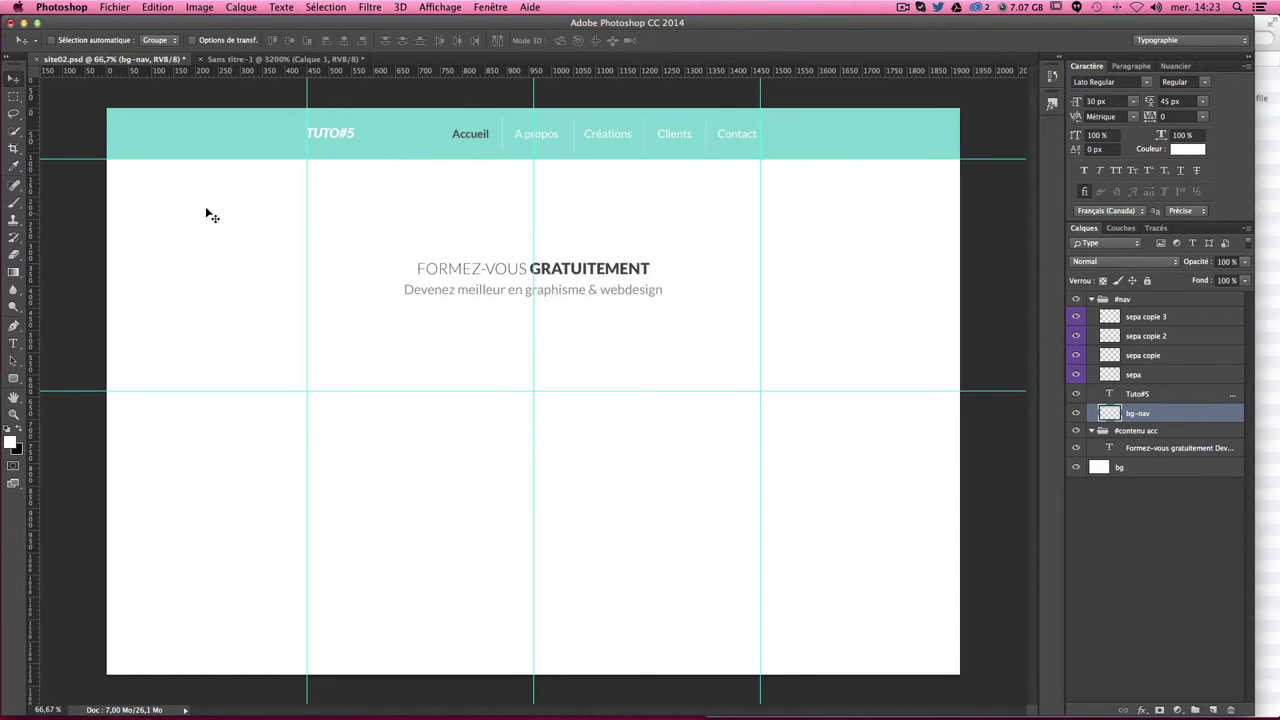
Step: Marquee a 45 px spacing box below the nav bar and drop a horizontal guide at its bottom
click(14, 95)
drag(326, 158, 361, 196)
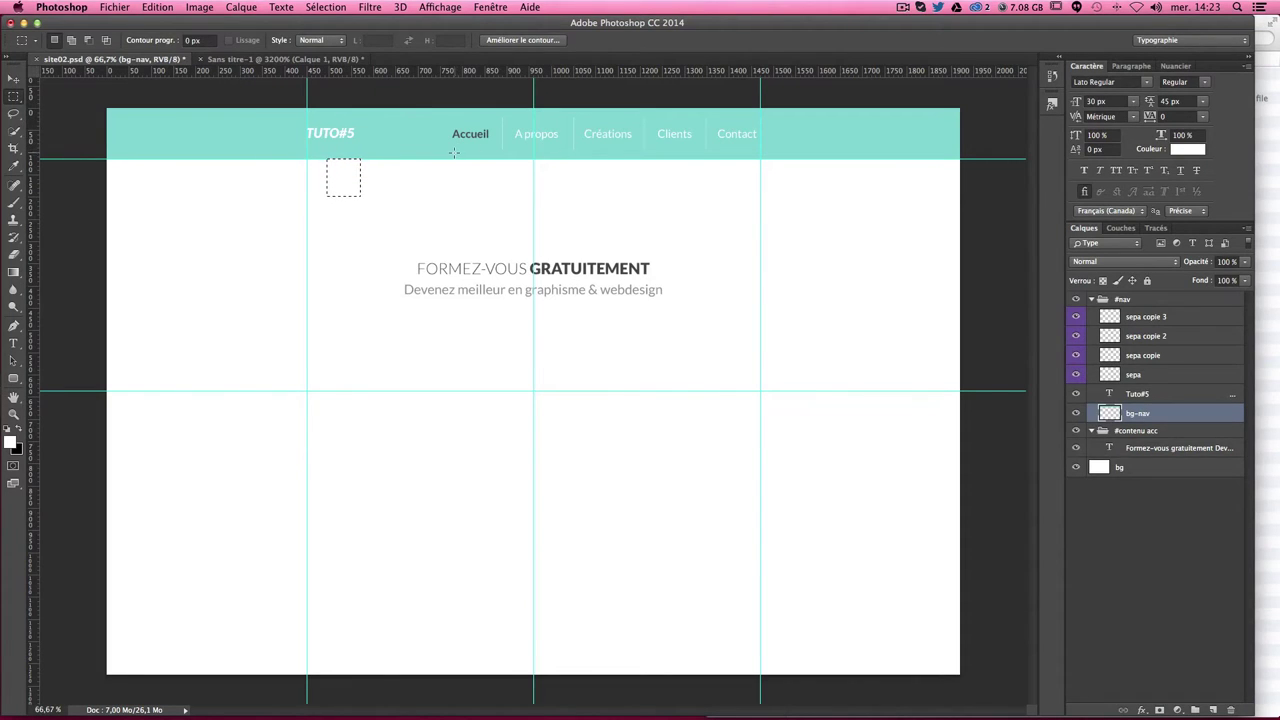
click(370, 165)
mouse_move(311, 158)
mouse_down()
mouse_move(319, 171)
mouse_move(360, 171)
mouse_up()
click(360, 171)
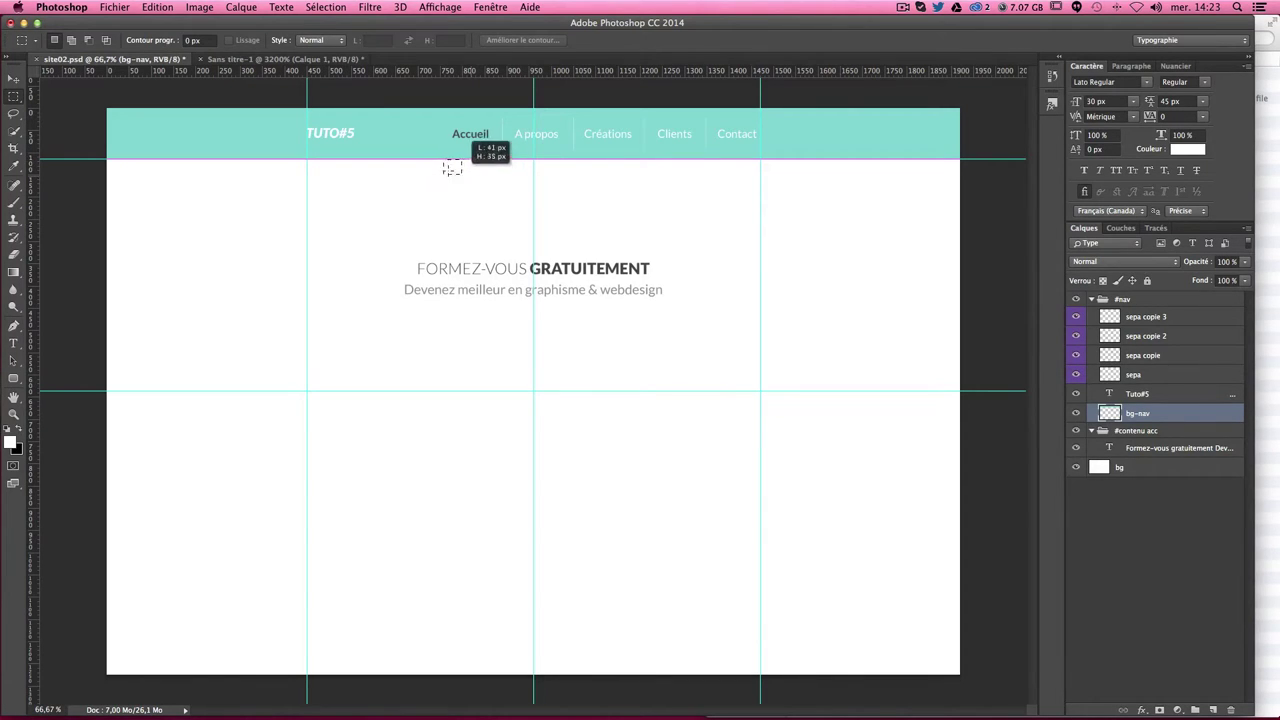
drag(443, 158, 458, 195)
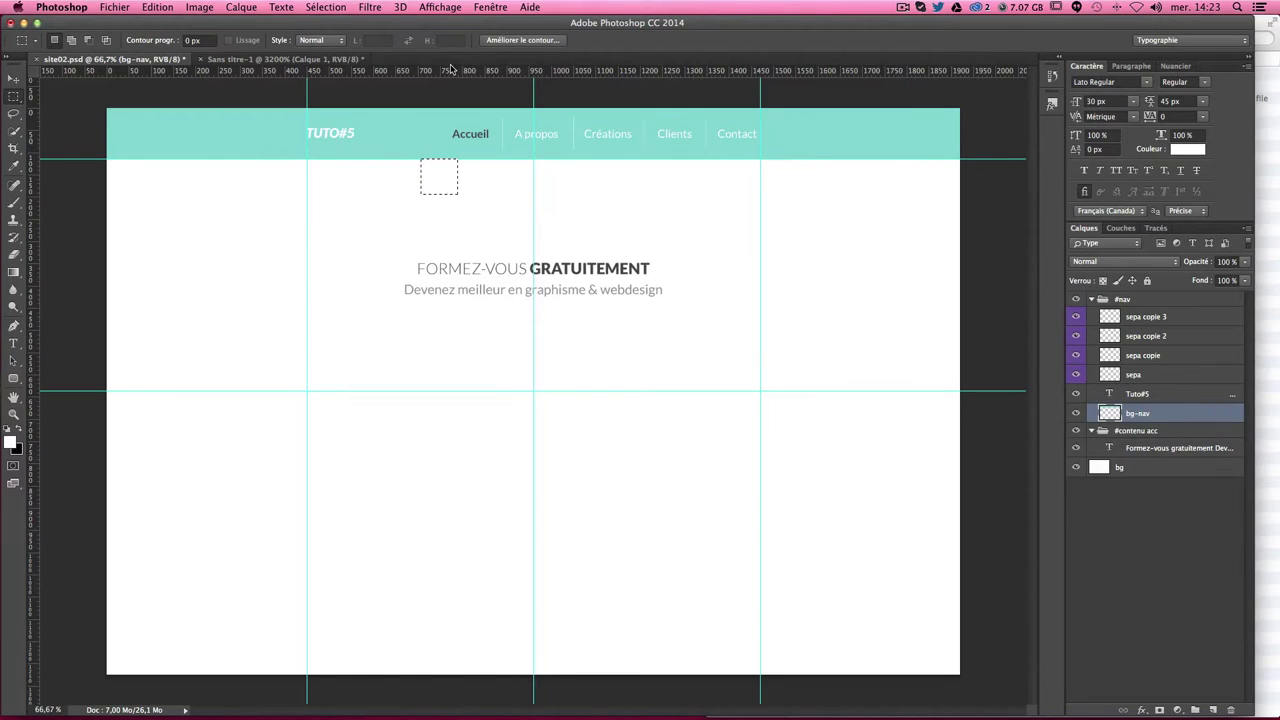
drag(452, 70, 458, 195)
click(462, 186)
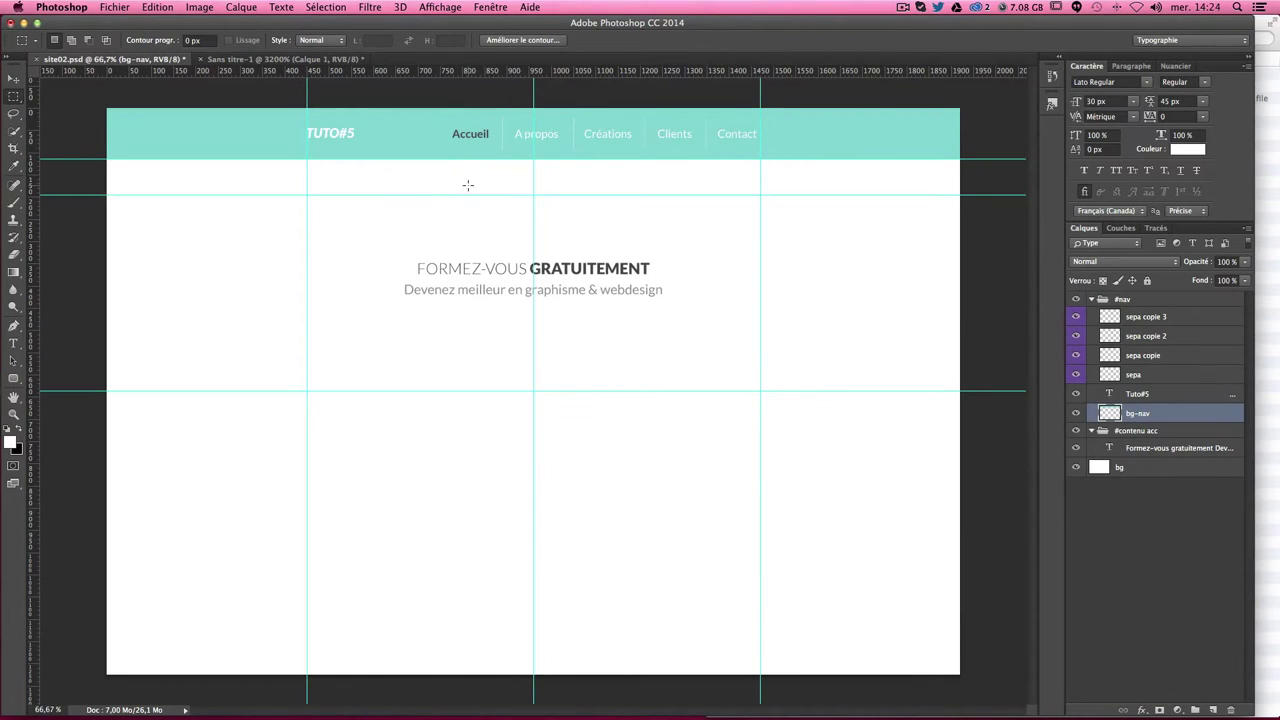
Step: Select the Formez-vous title text layer with the Move tool
key(v)
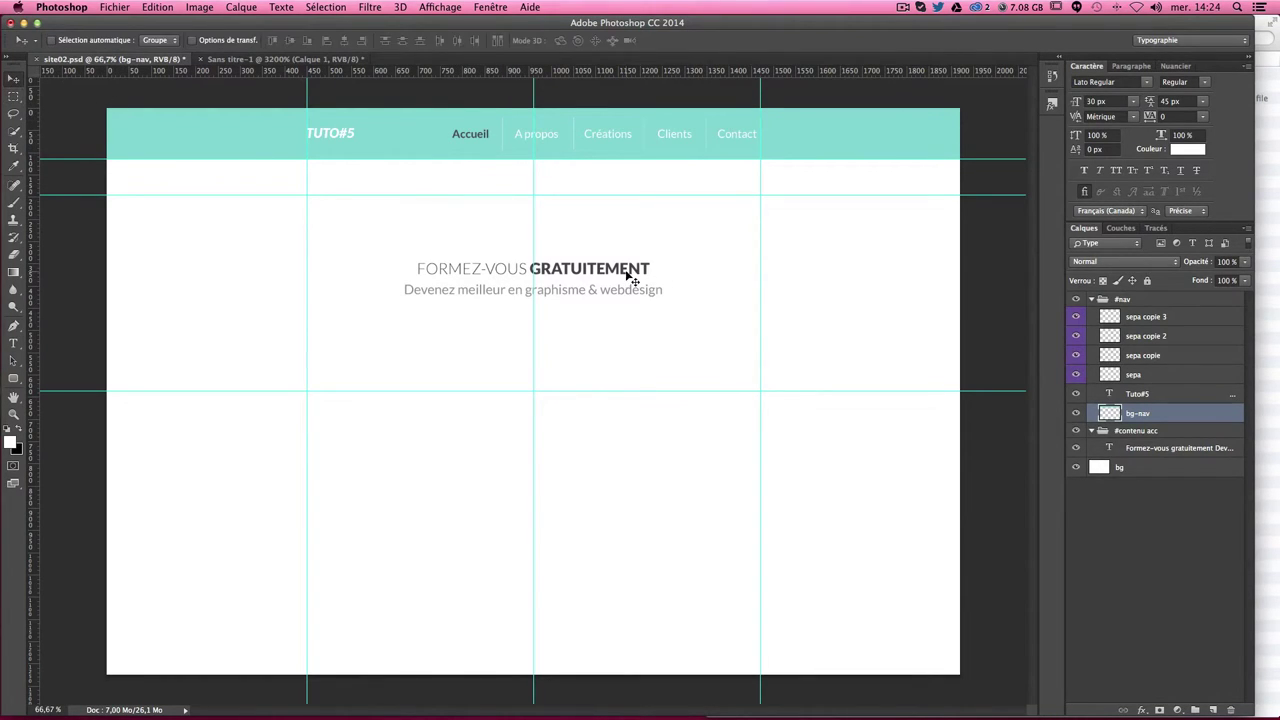
right_click(628, 274)
click(630, 275)
right_click(597, 271)
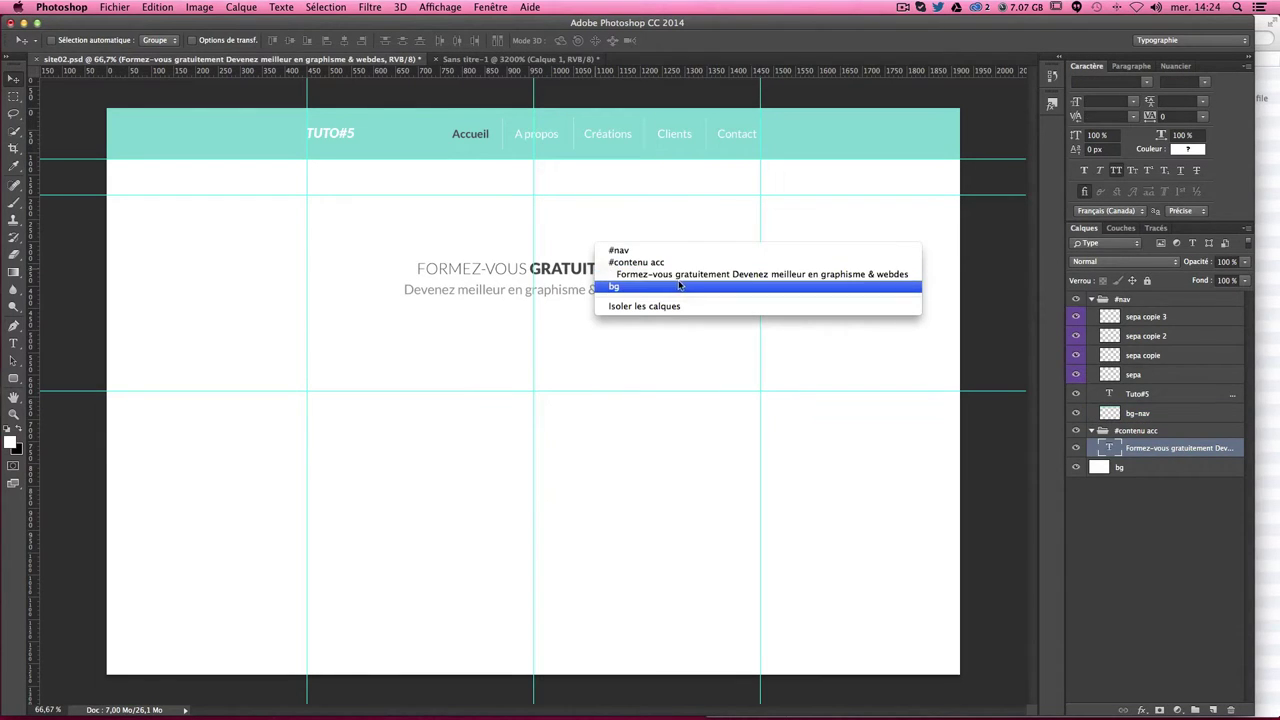
click(633, 275)
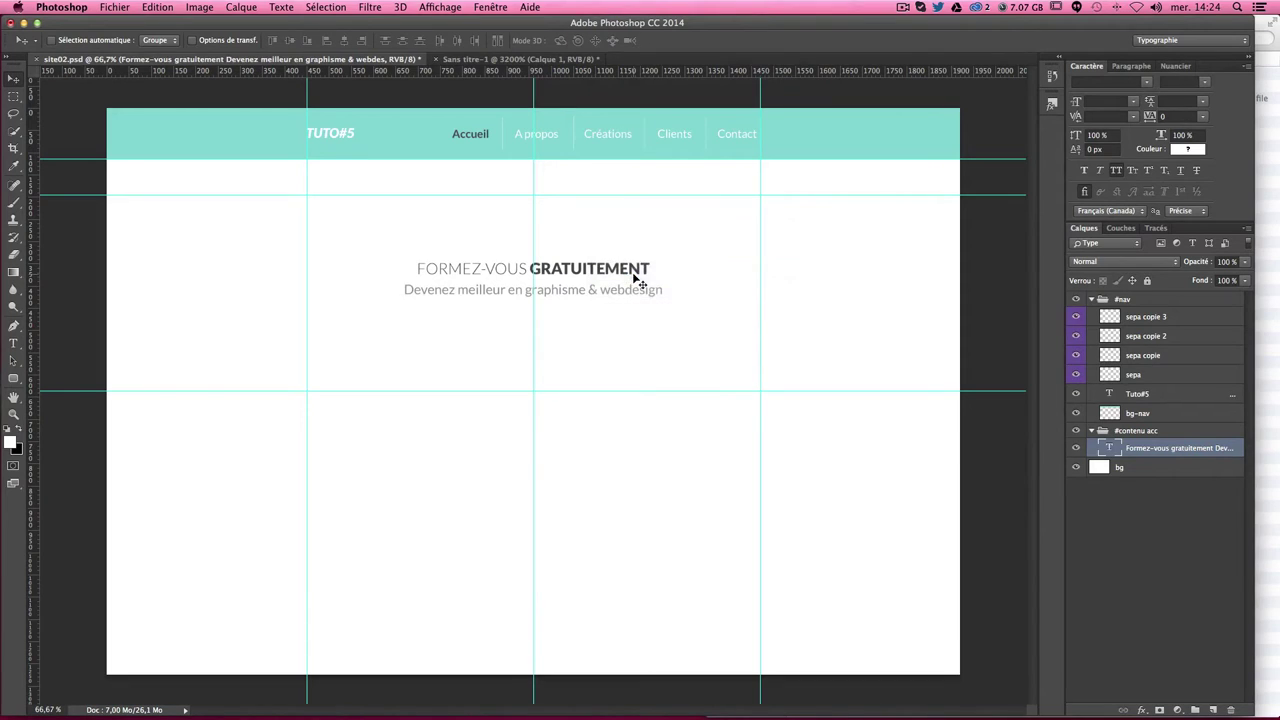
drag(634, 313, 626, 246)
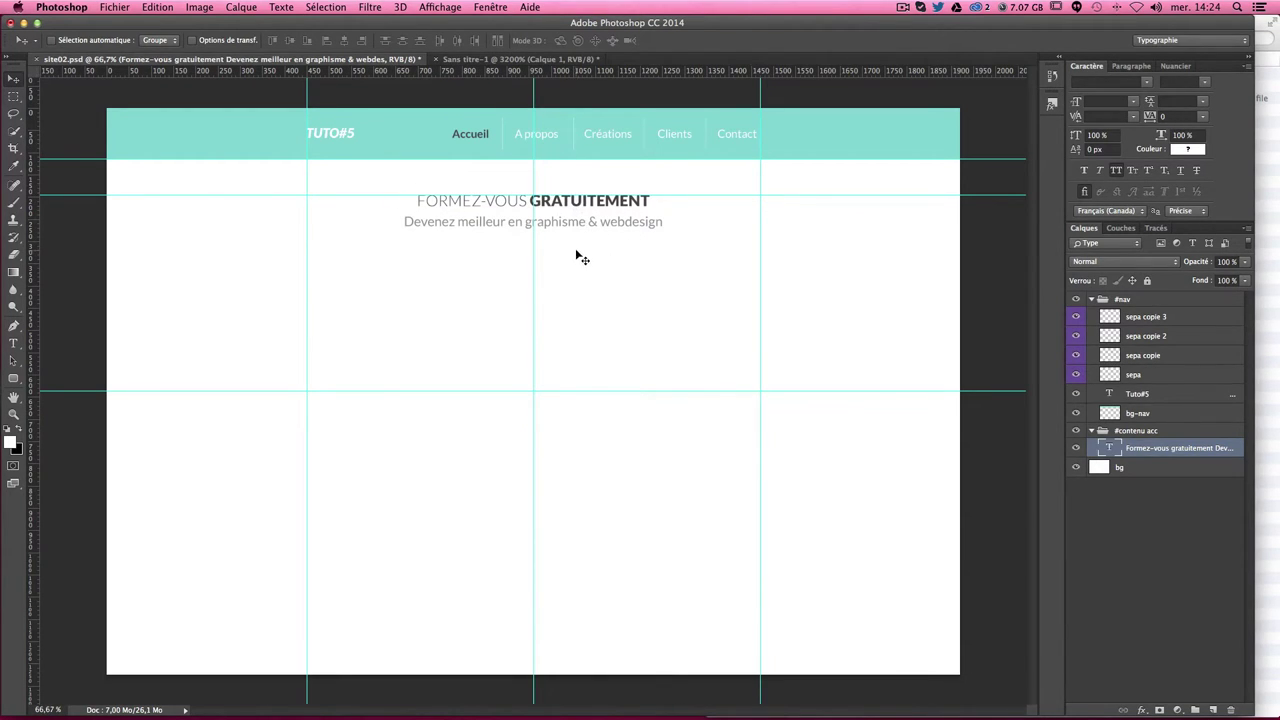
click(13, 97)
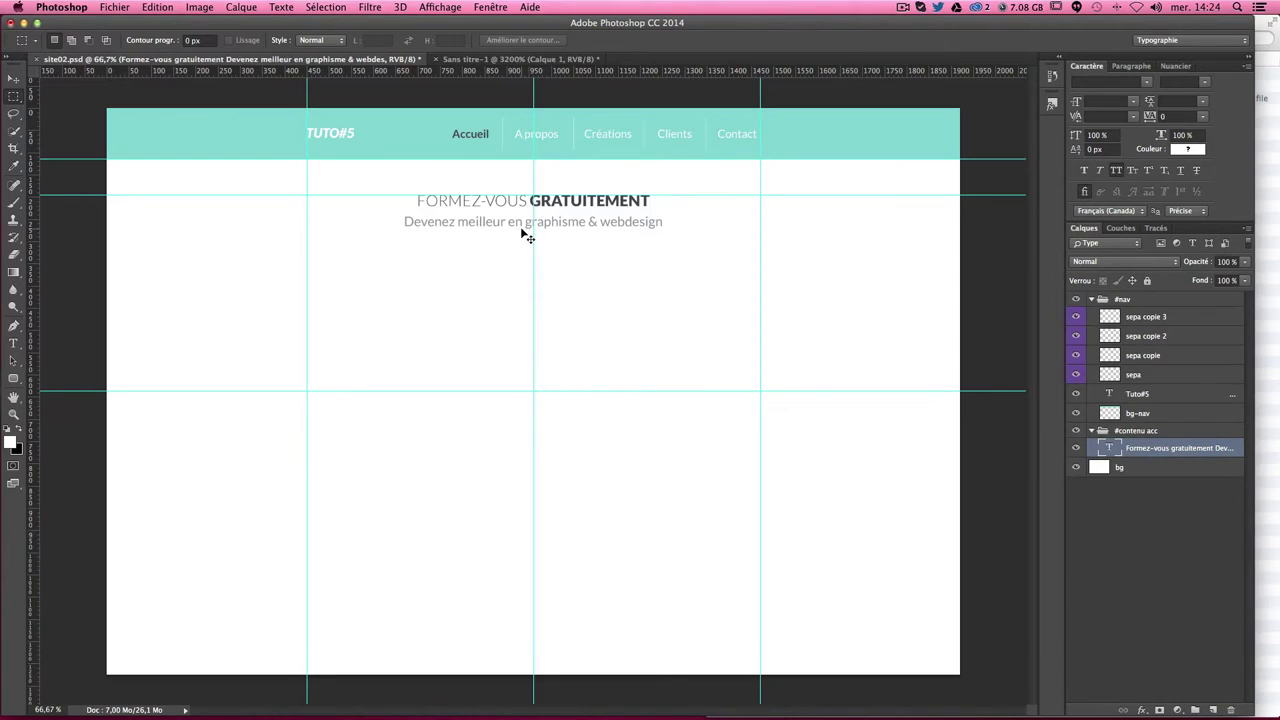
key(ctrl+1)
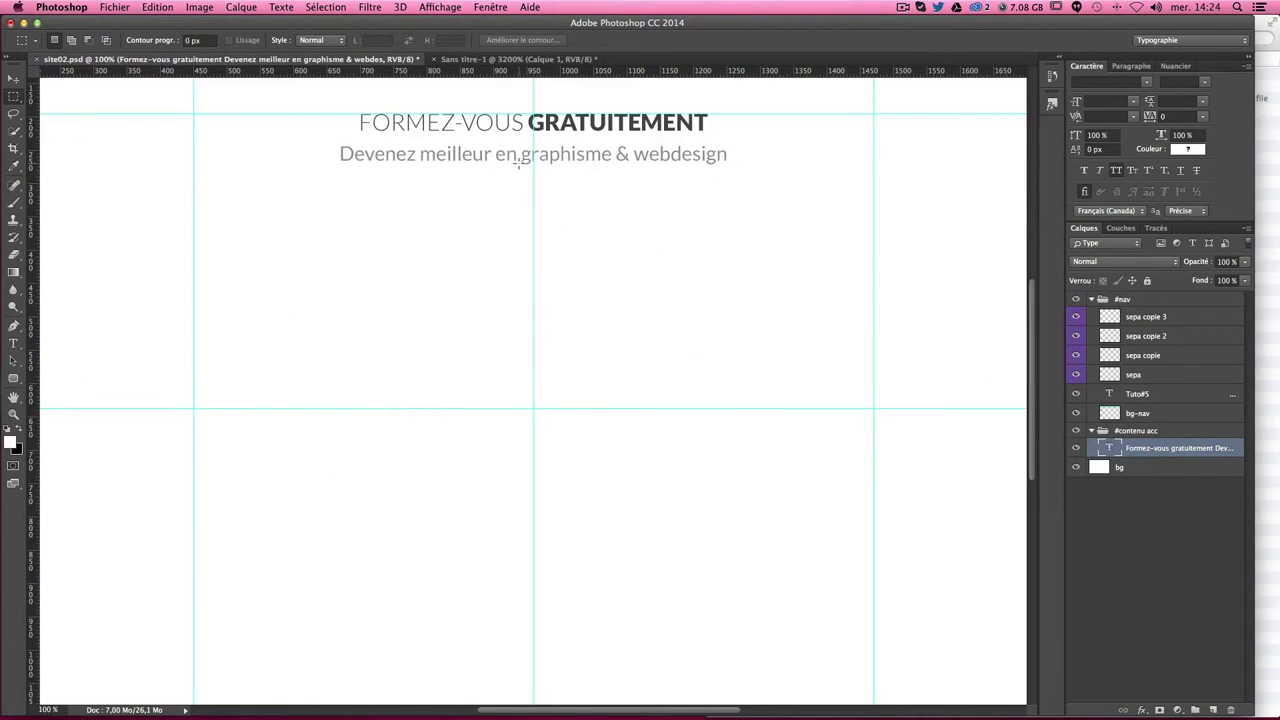
drag(518, 163, 533, 207)
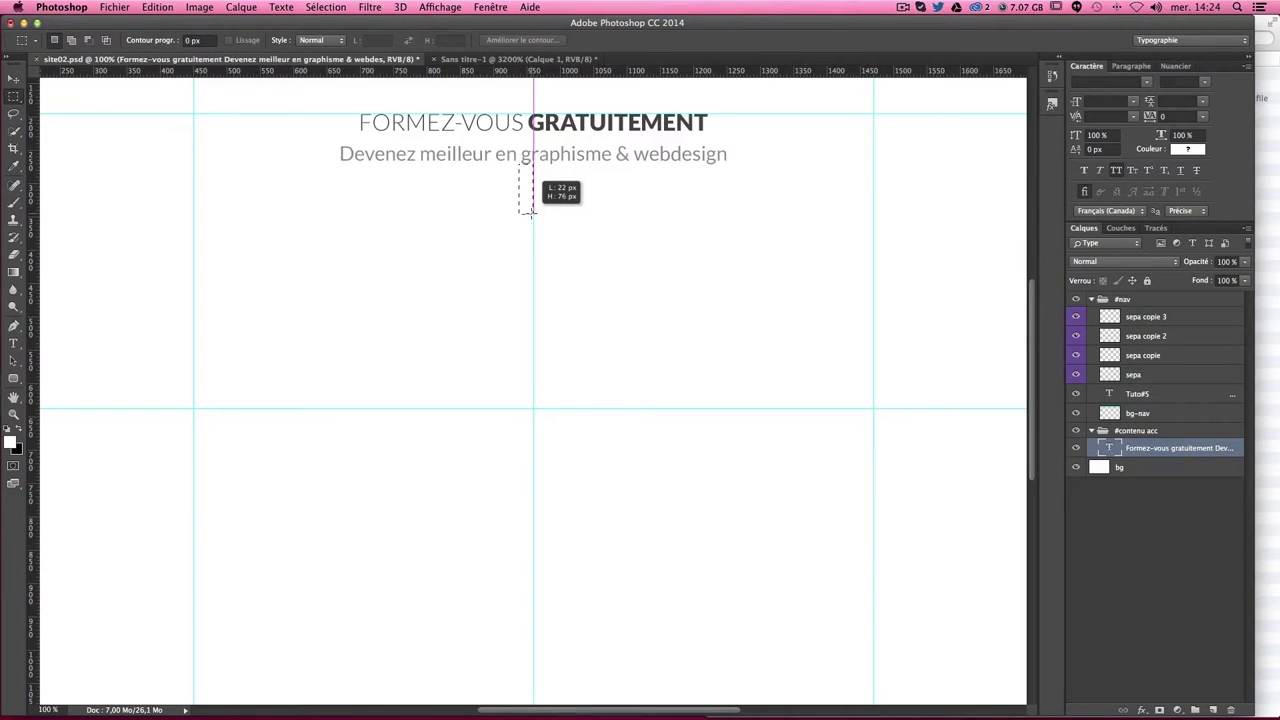
drag(533, 207, 532, 215)
drag(548, 72, 549, 215)
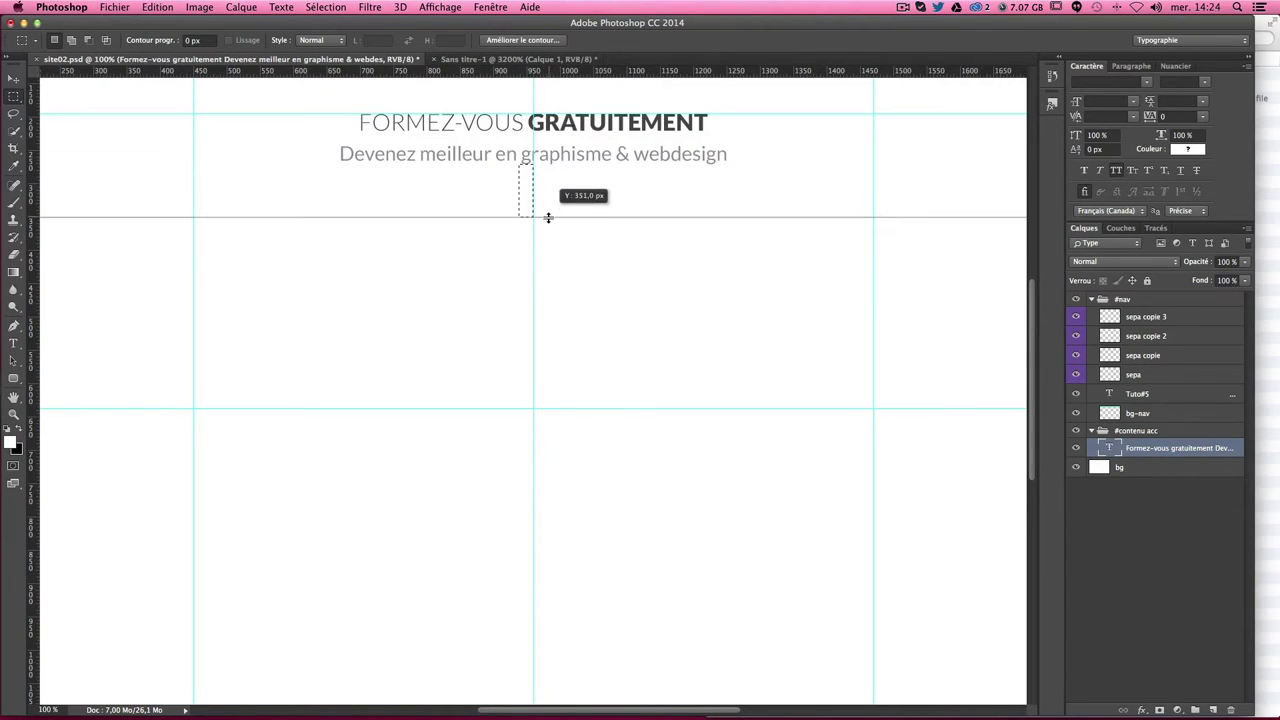
key(super+d)
key(super+minus)
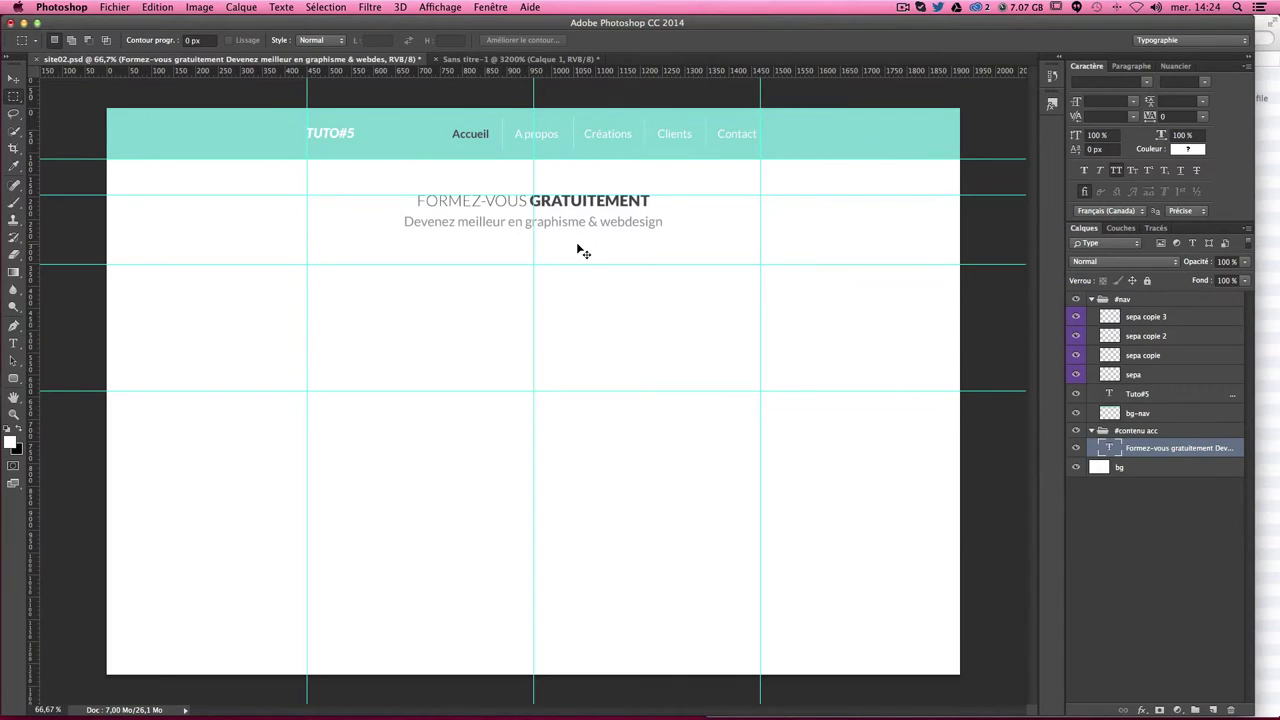
key(ctrl+semicolon)
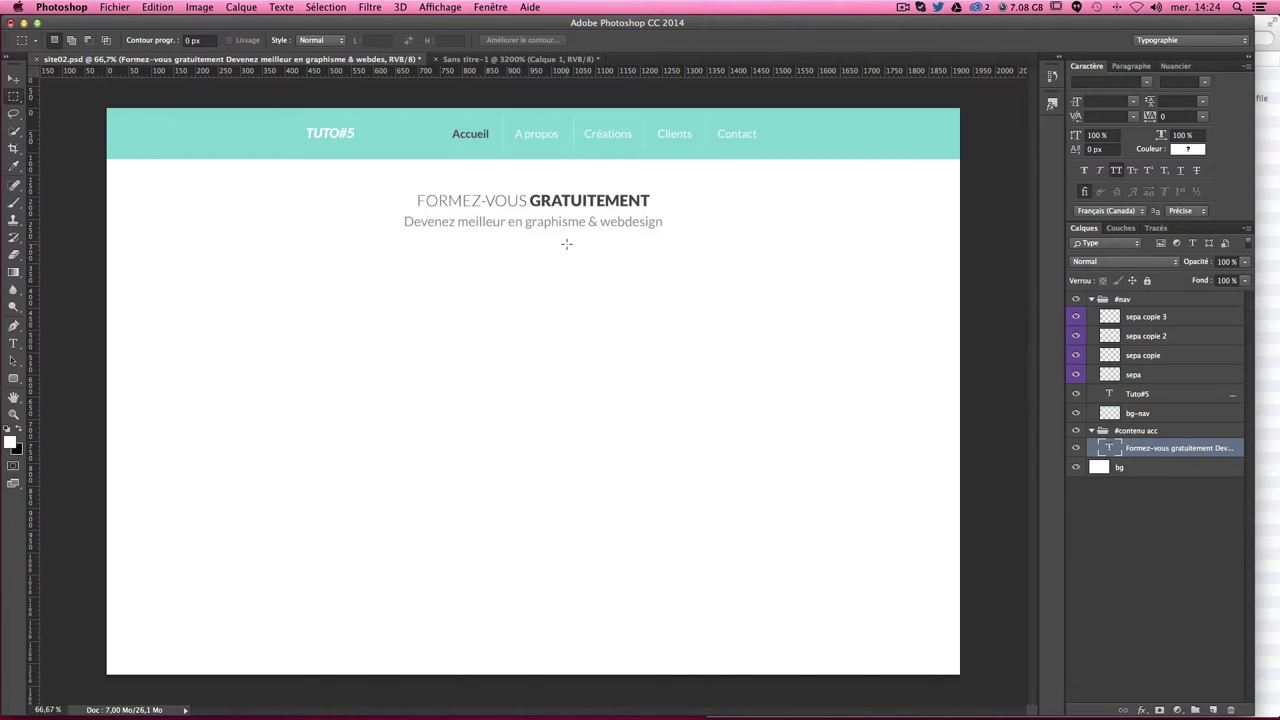
key(ctrl+semicolon)
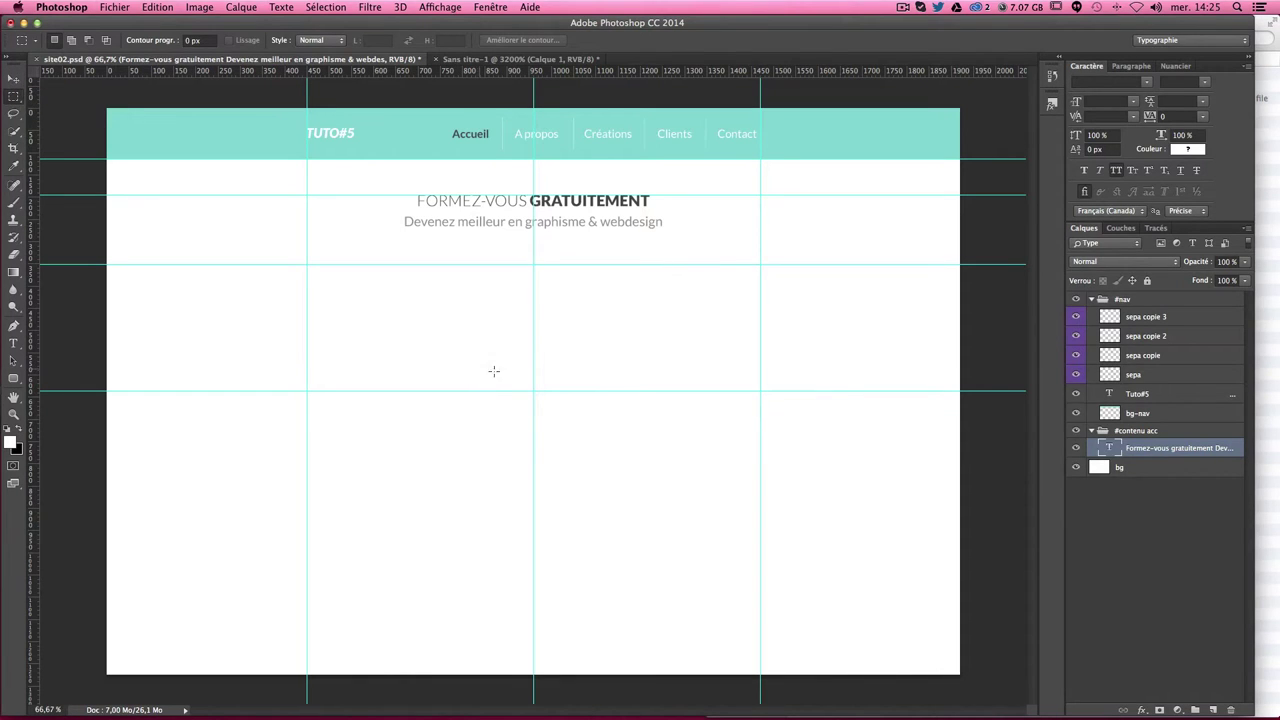
Step: Measure the column spans between the left, centre and right guides with marquee selections
drag(528, 296, 530, 305)
click(530, 307)
drag(306, 264, 534, 302)
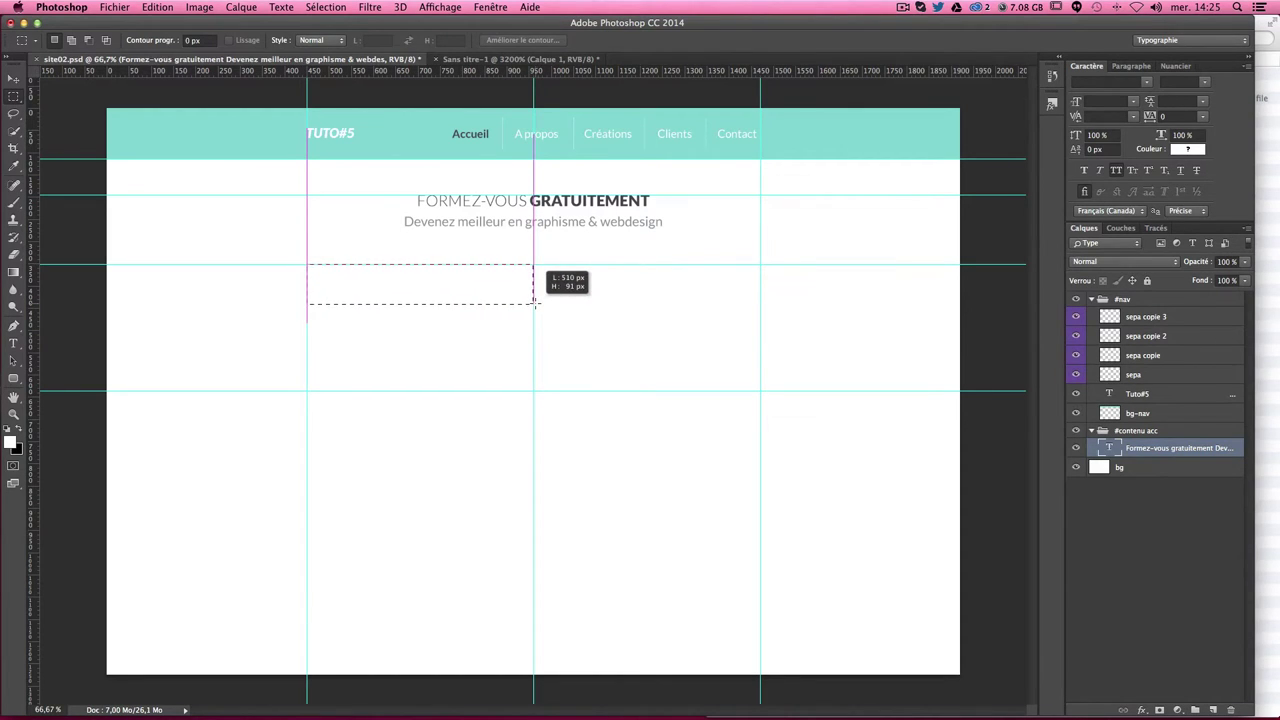
click(537, 265)
drag(533, 265, 760, 327)
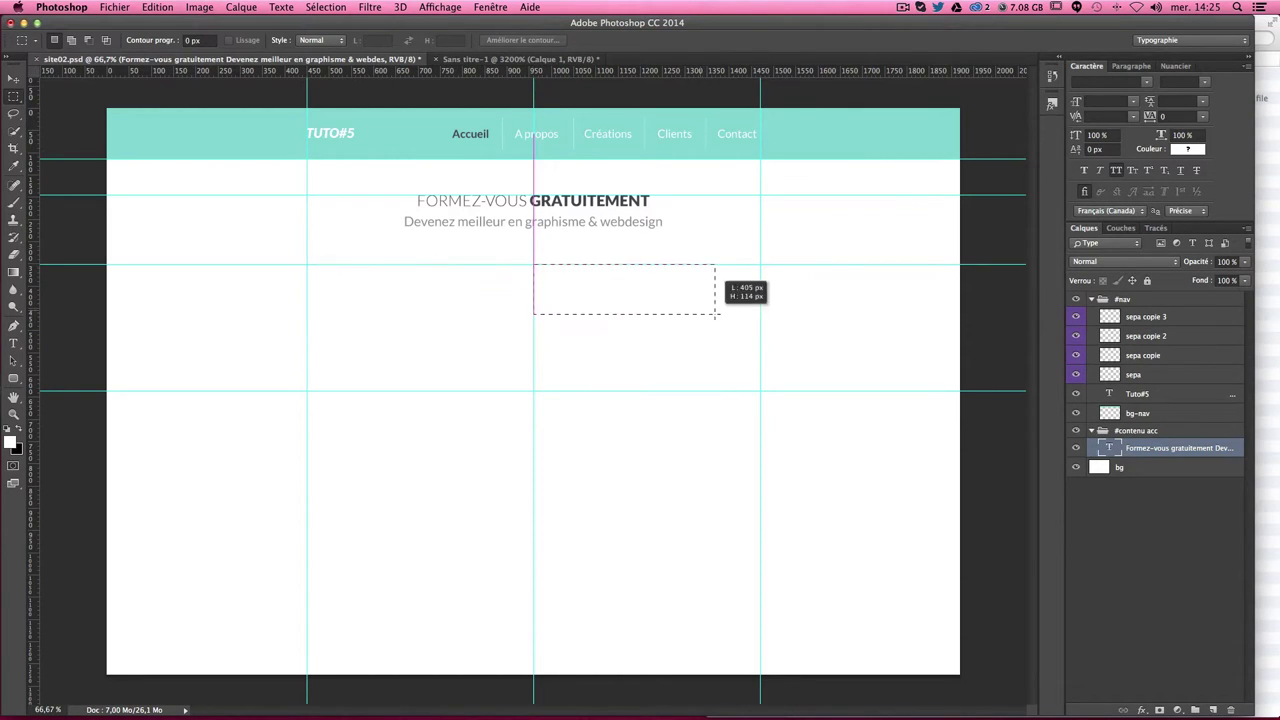
click(684, 326)
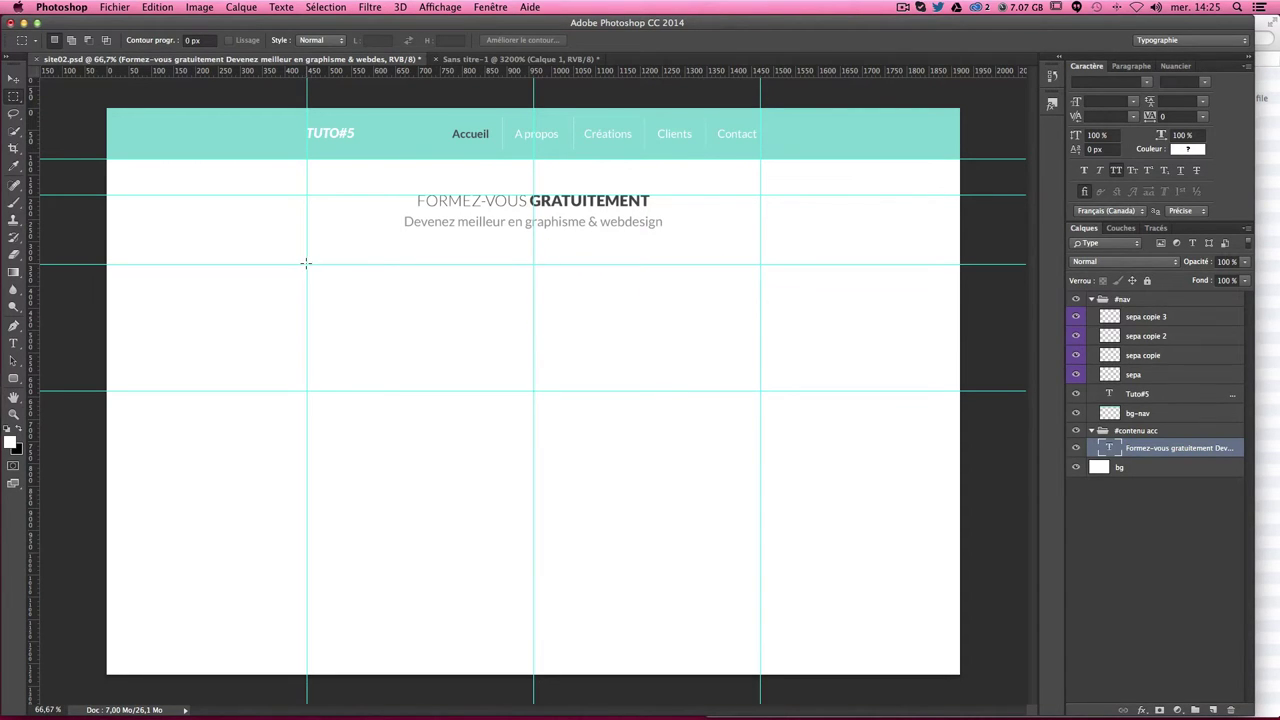
Step: Add a vertical guide at the midpoint of the left-to-centre column
drag(306, 264, 322, 273)
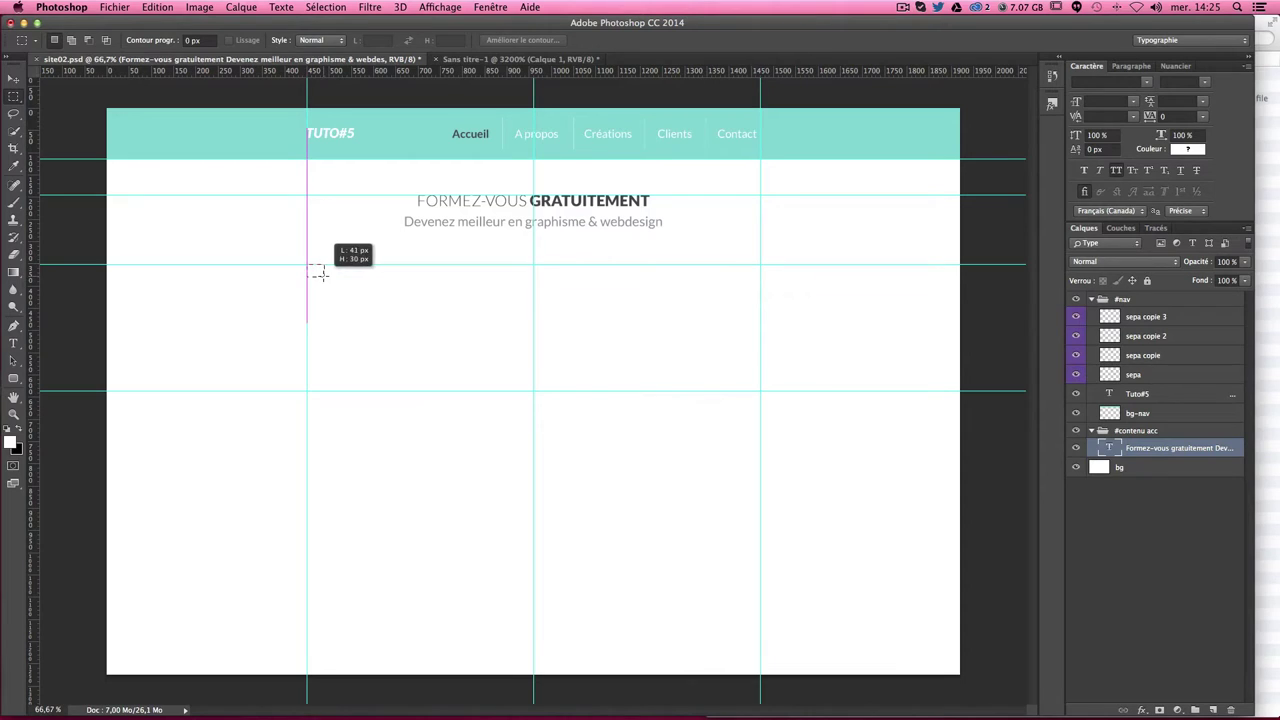
drag(322, 273, 415, 297)
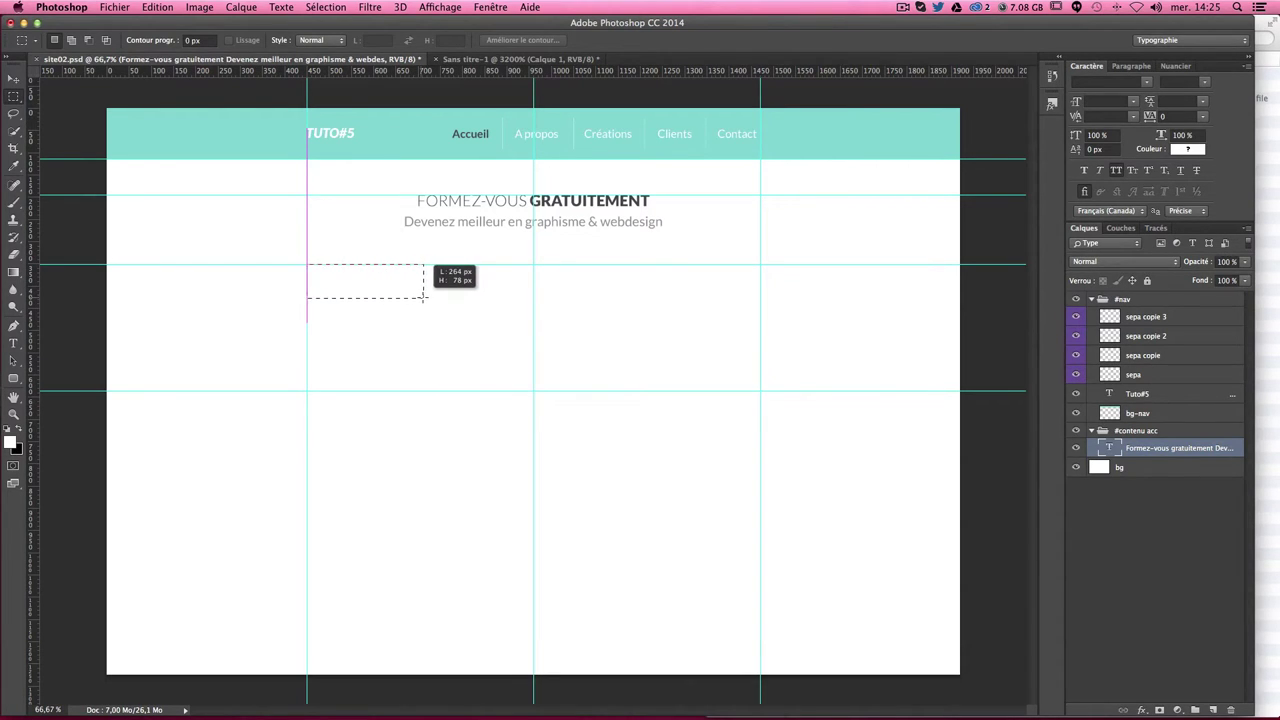
drag(415, 297, 420, 298)
drag(420, 297, 420, 297)
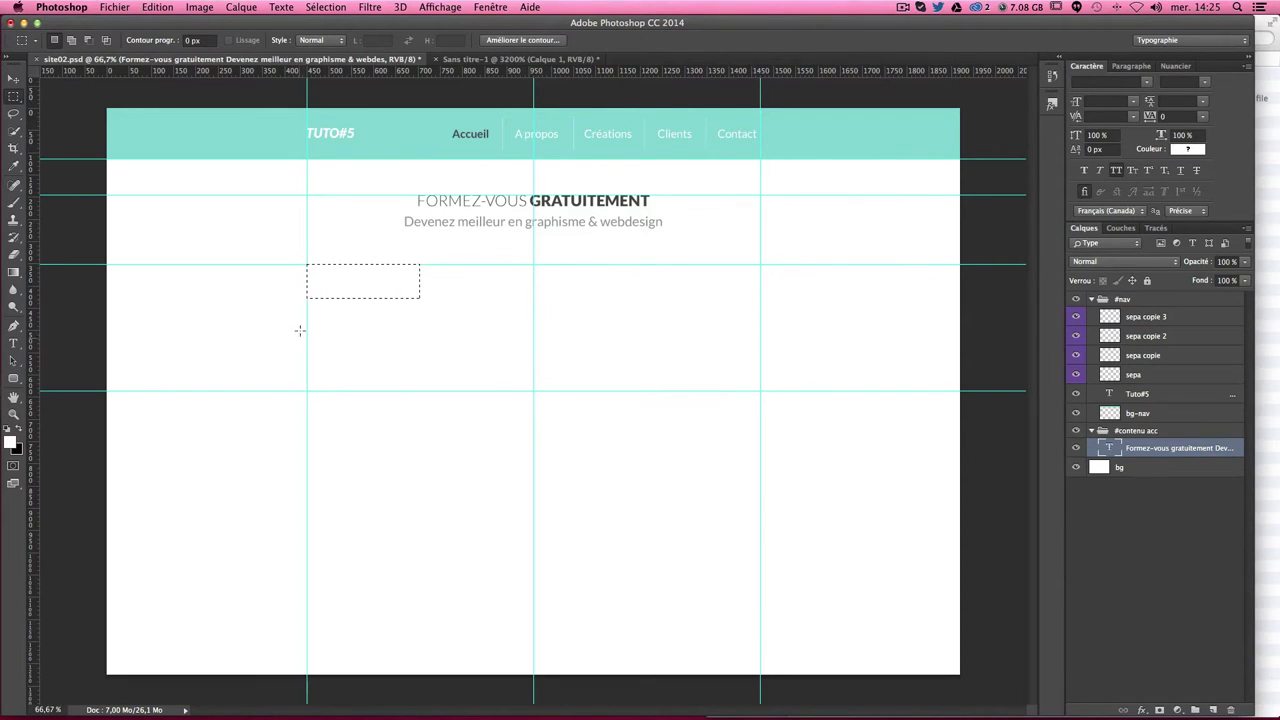
drag(39, 311, 423, 309)
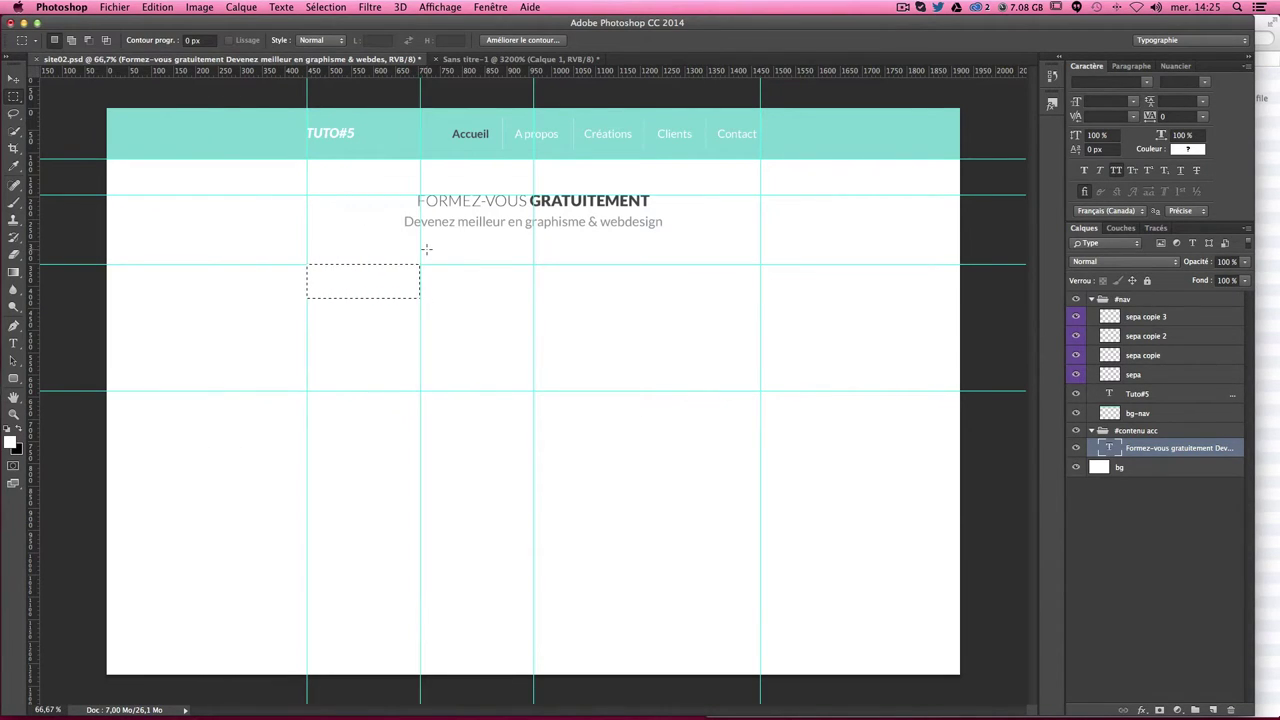
click(425, 332)
Step: Add a vertical guide at 1215 px halving the centre-right column, and save the document
drag(305, 301, 534, 357)
click(533, 266)
drag(533, 264, 651, 309)
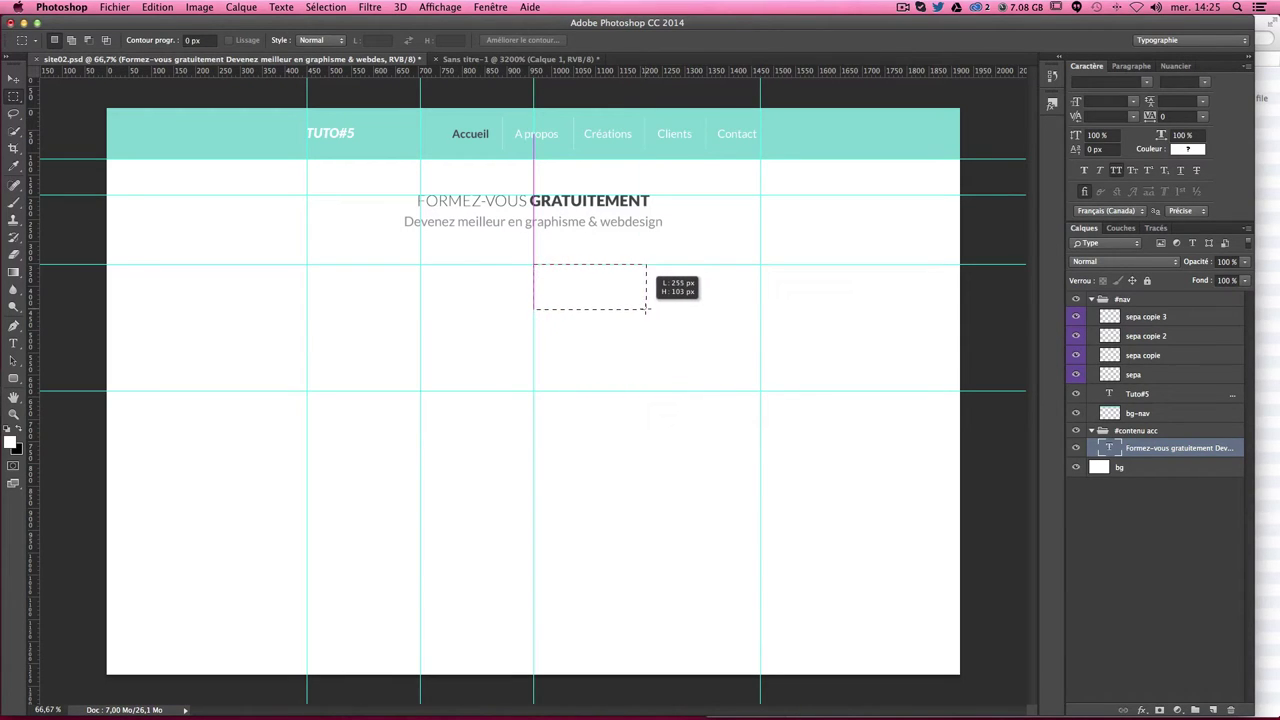
drag(651, 309, 647, 309)
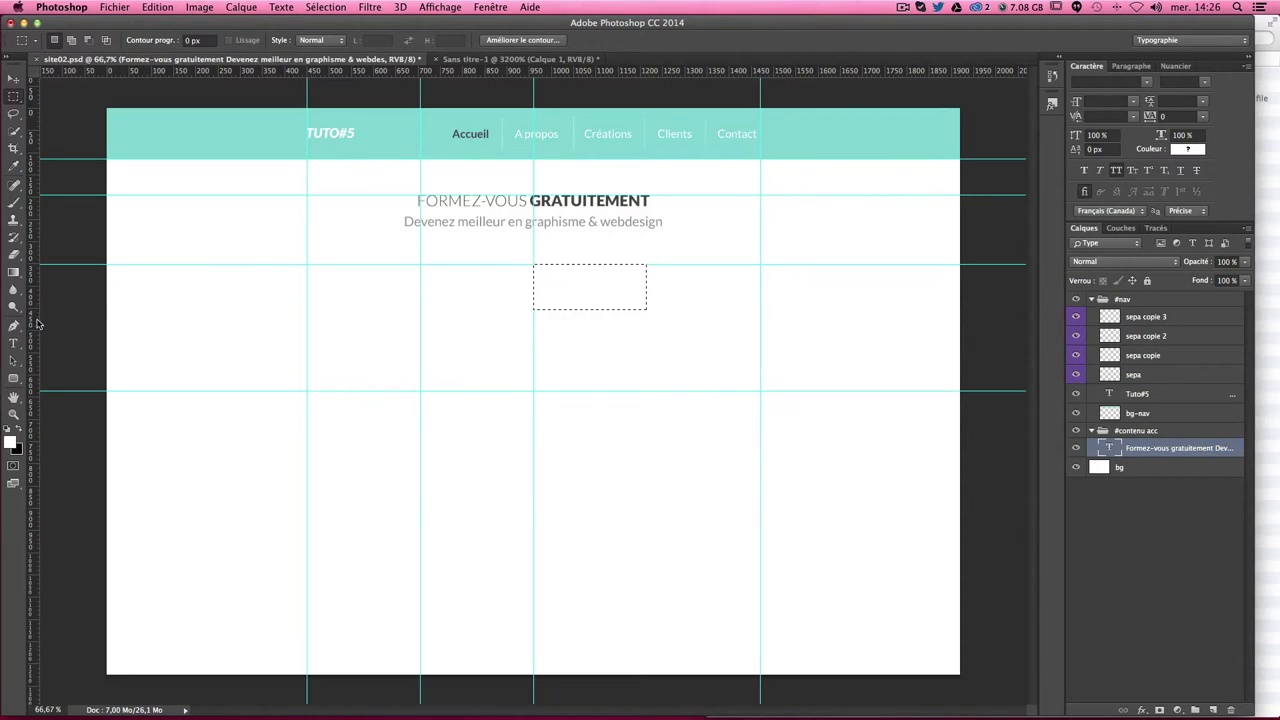
mouse_move(36, 325)
mouse_down()
mouse_move(567, 334)
mouse_move(647, 316)
mouse_up()
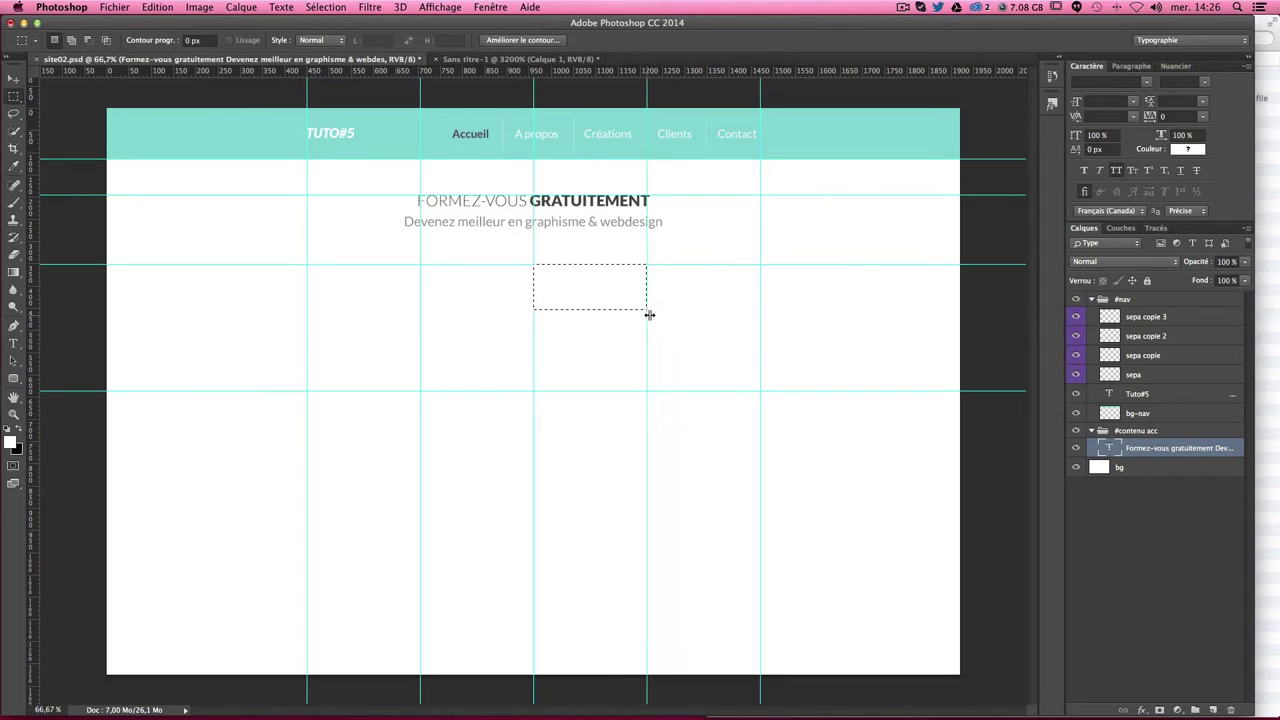
click(645, 258)
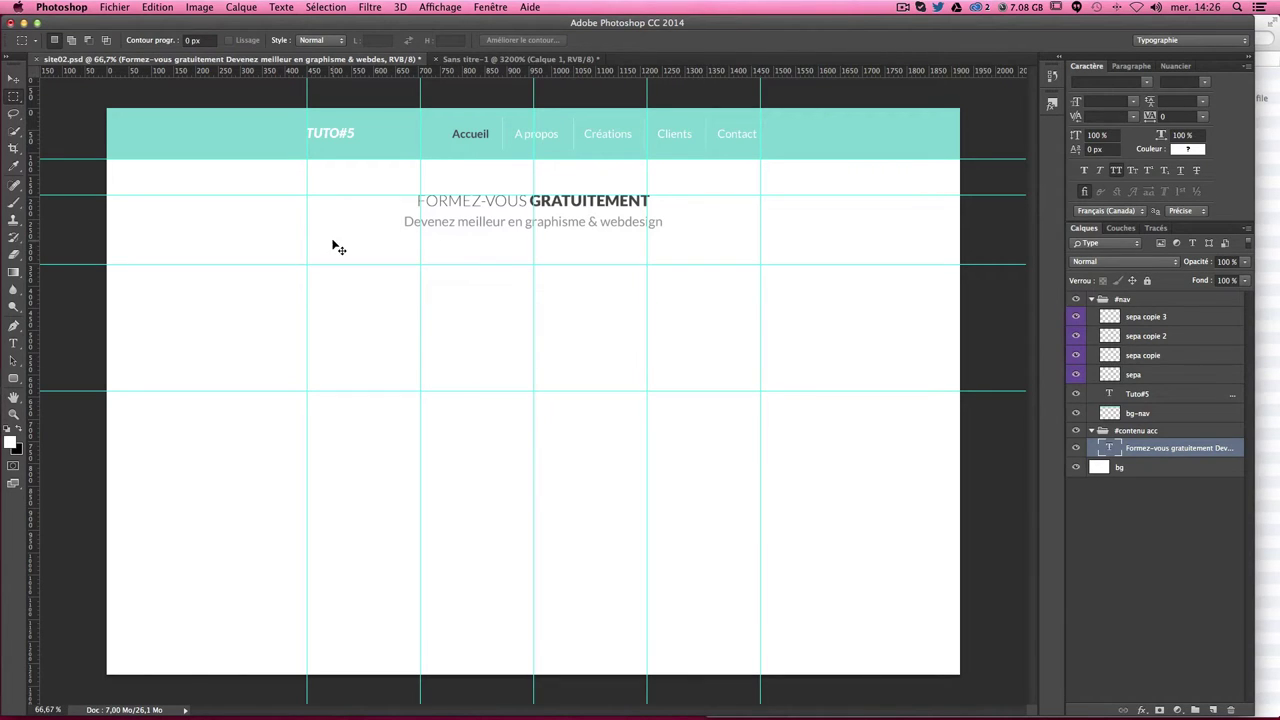
key(ctrl+s)
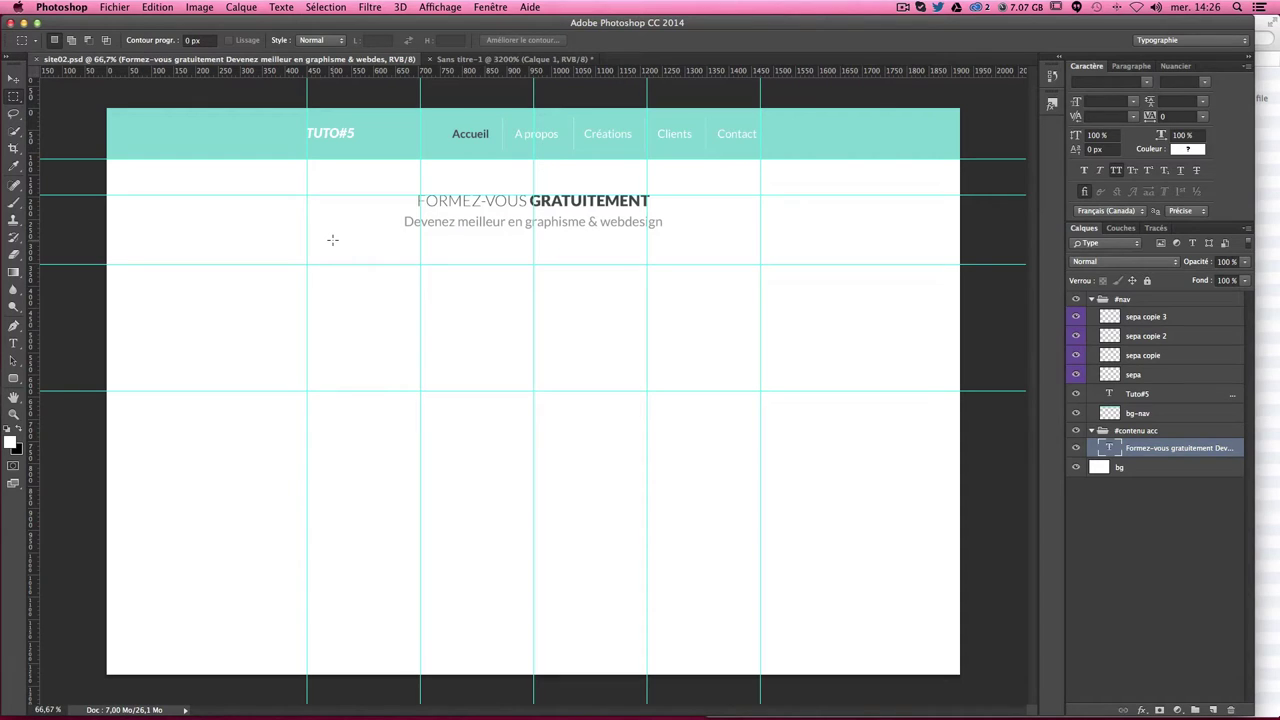
Step: Select icon1.png through icon4.png in Finder's images folder and drag them onto the mockup
click(1271, 92)
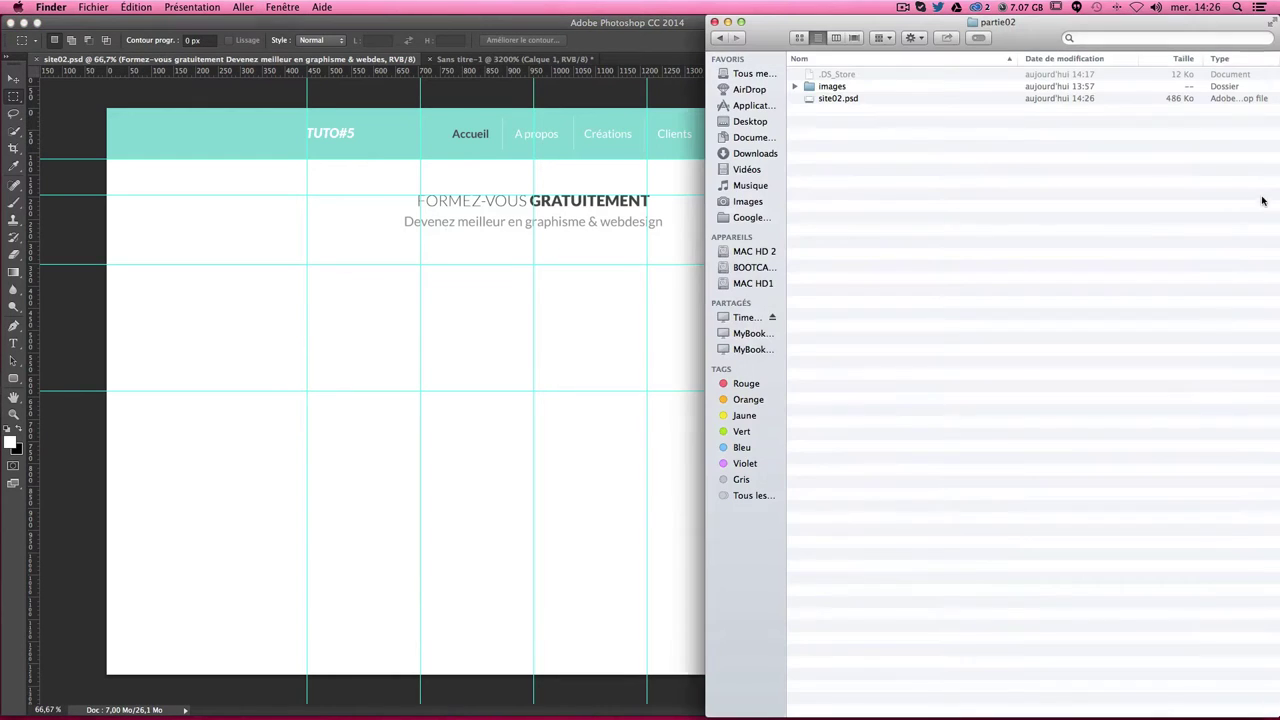
click(795, 88)
click(820, 88)
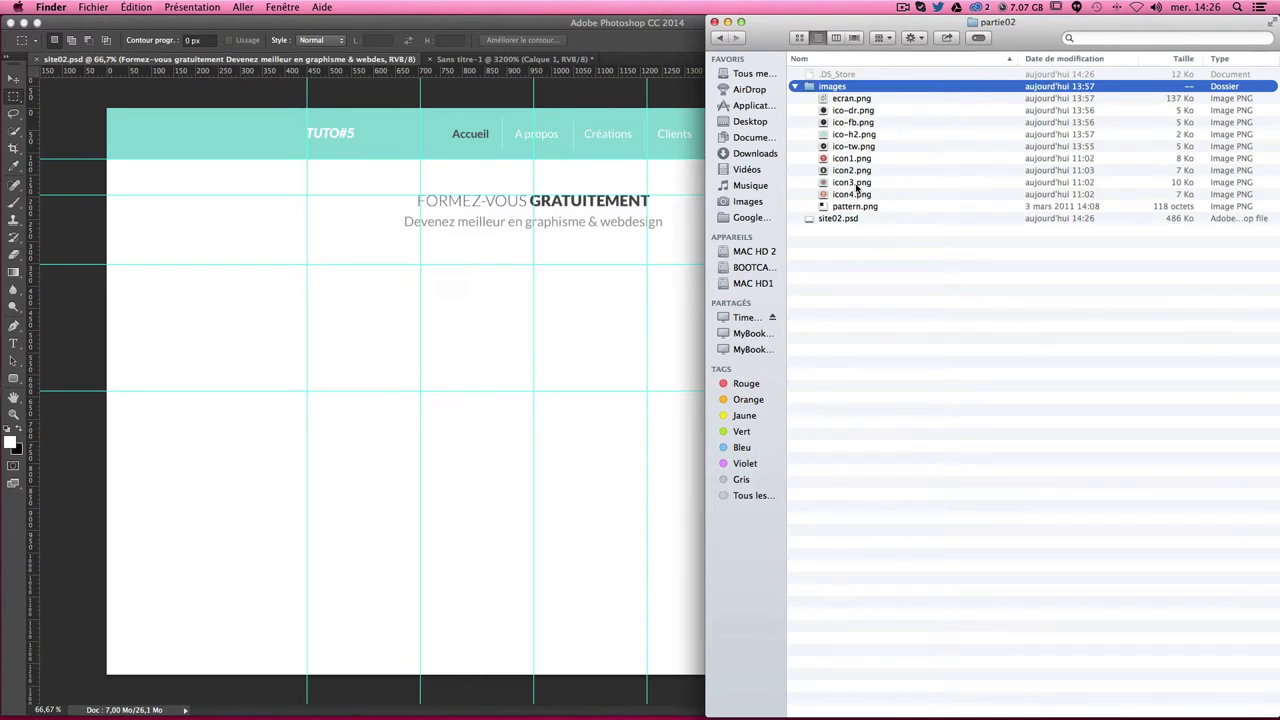
click(866, 195)
click(846, 163)
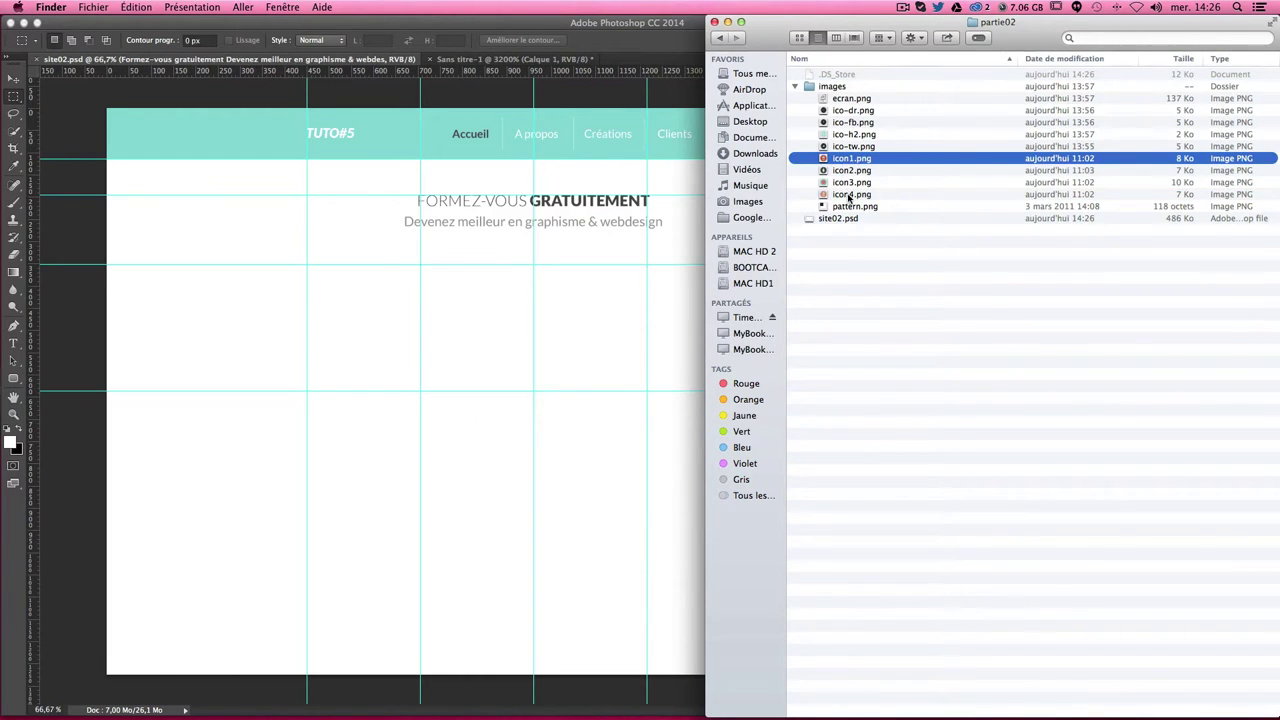
shift+click(848, 196)
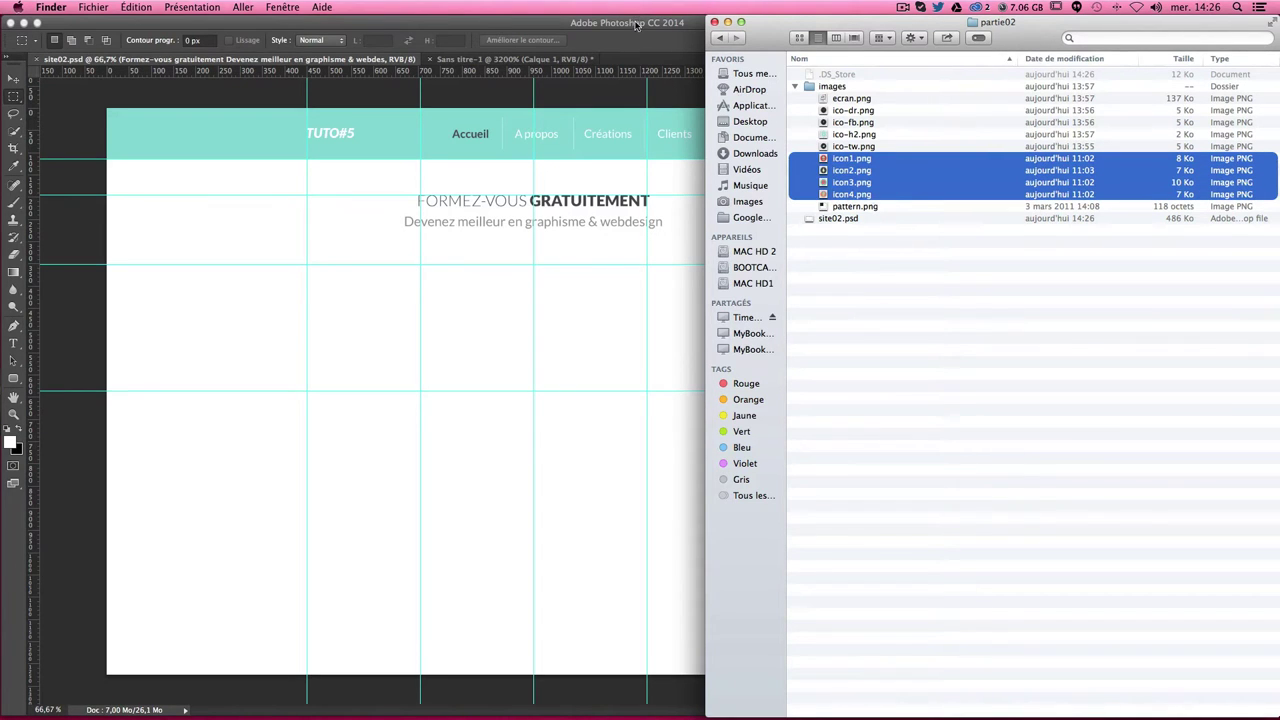
drag(840, 164, 344, 283)
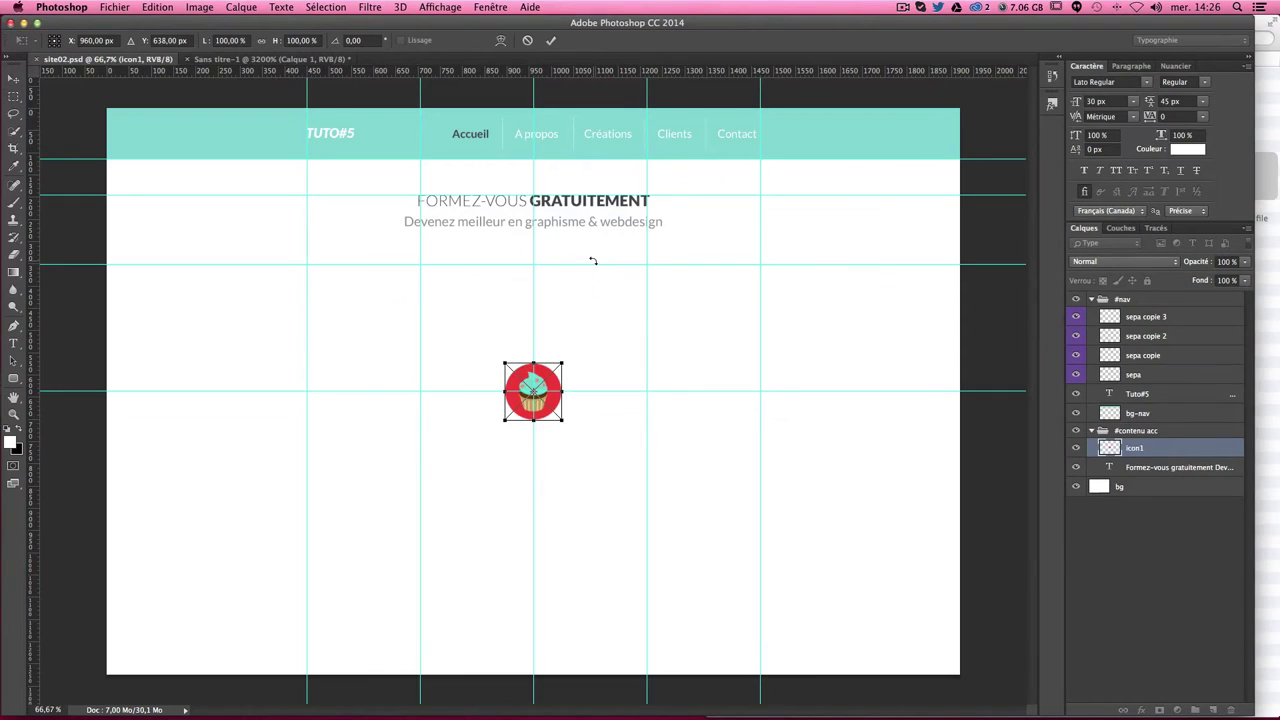
Step: Commit the placed icons inside #contenu acc and collapse the #nav group
key(Return)
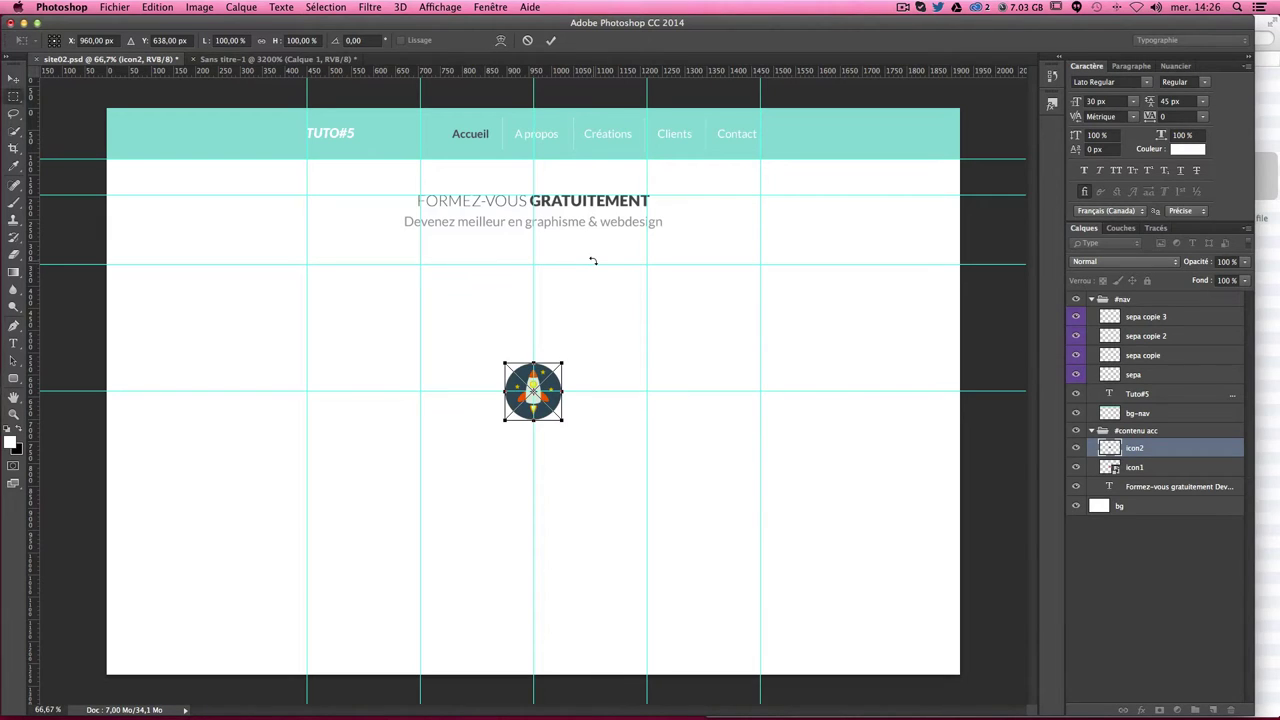
key(Return)
key(Return)
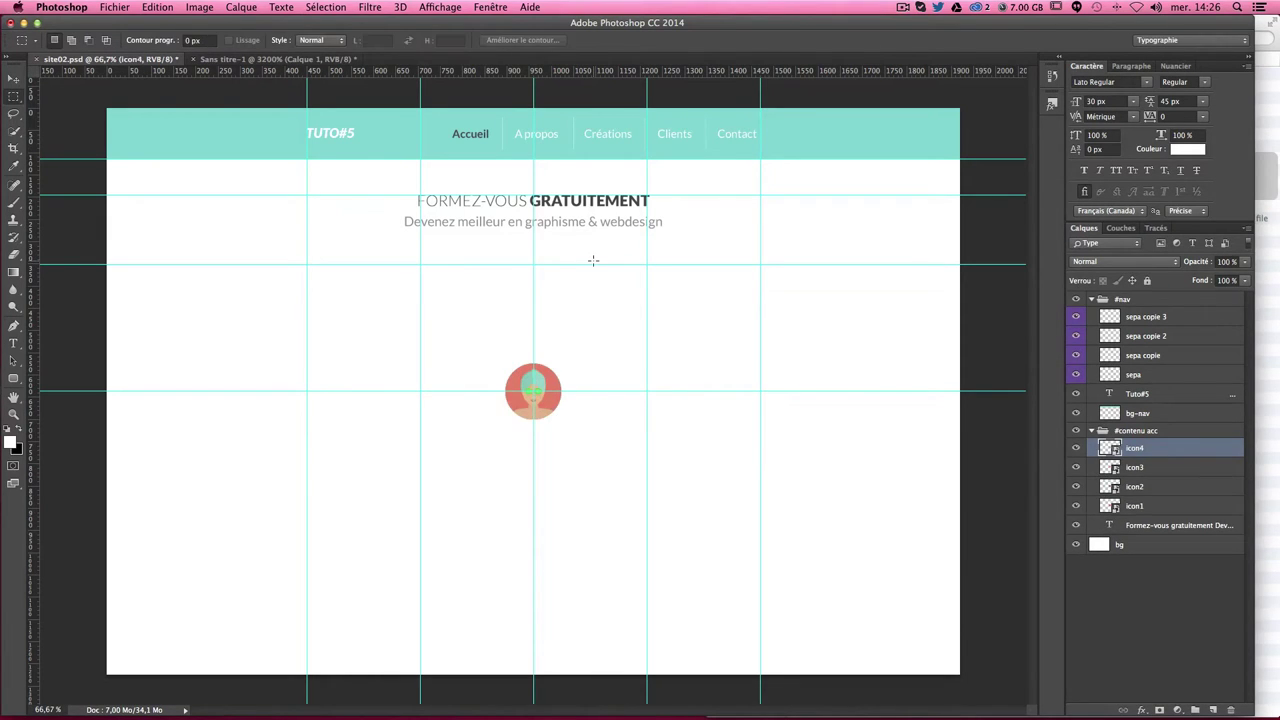
click(1137, 432)
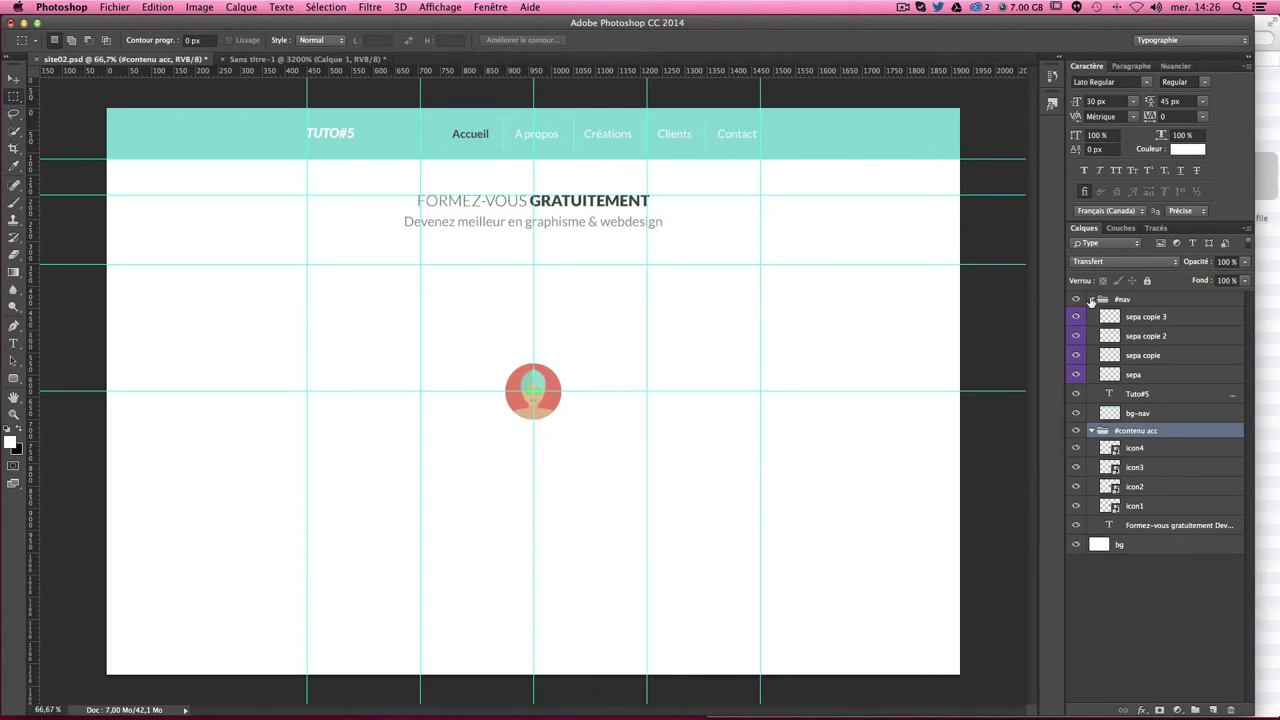
click(1091, 299)
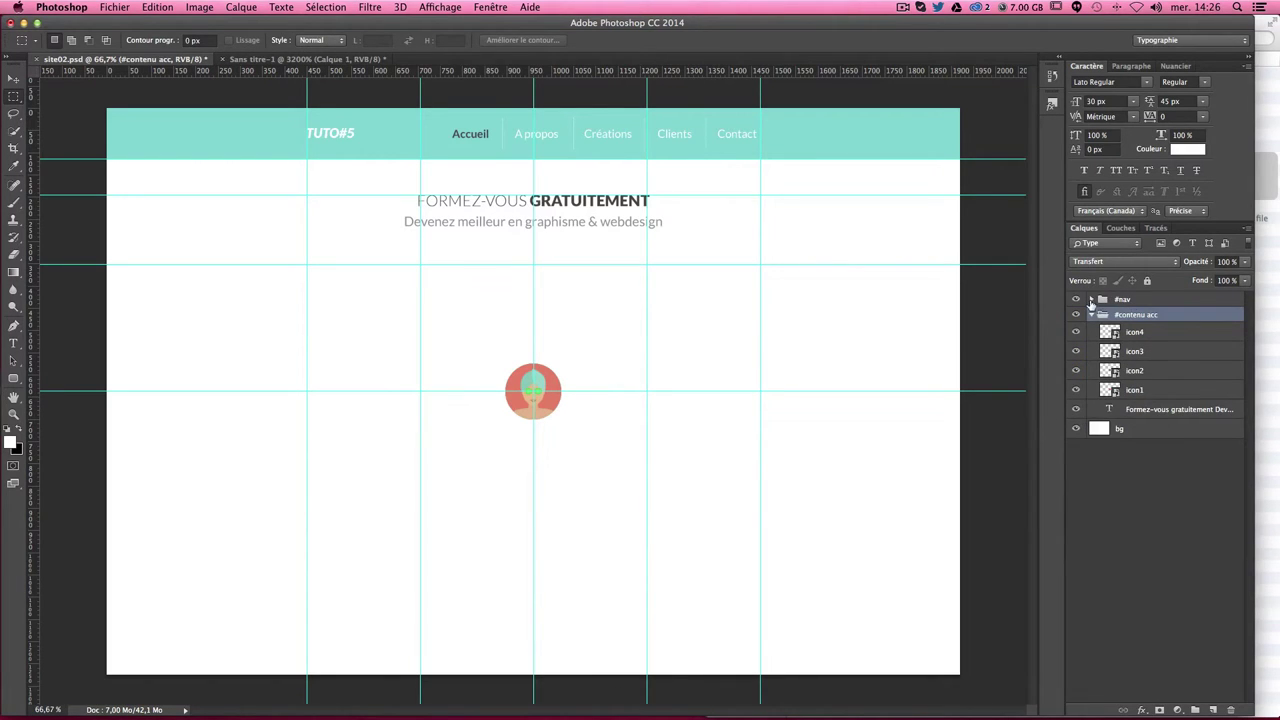
Step: Select the icon1 through icon4 layers together in the Layers panel
click(1178, 333)
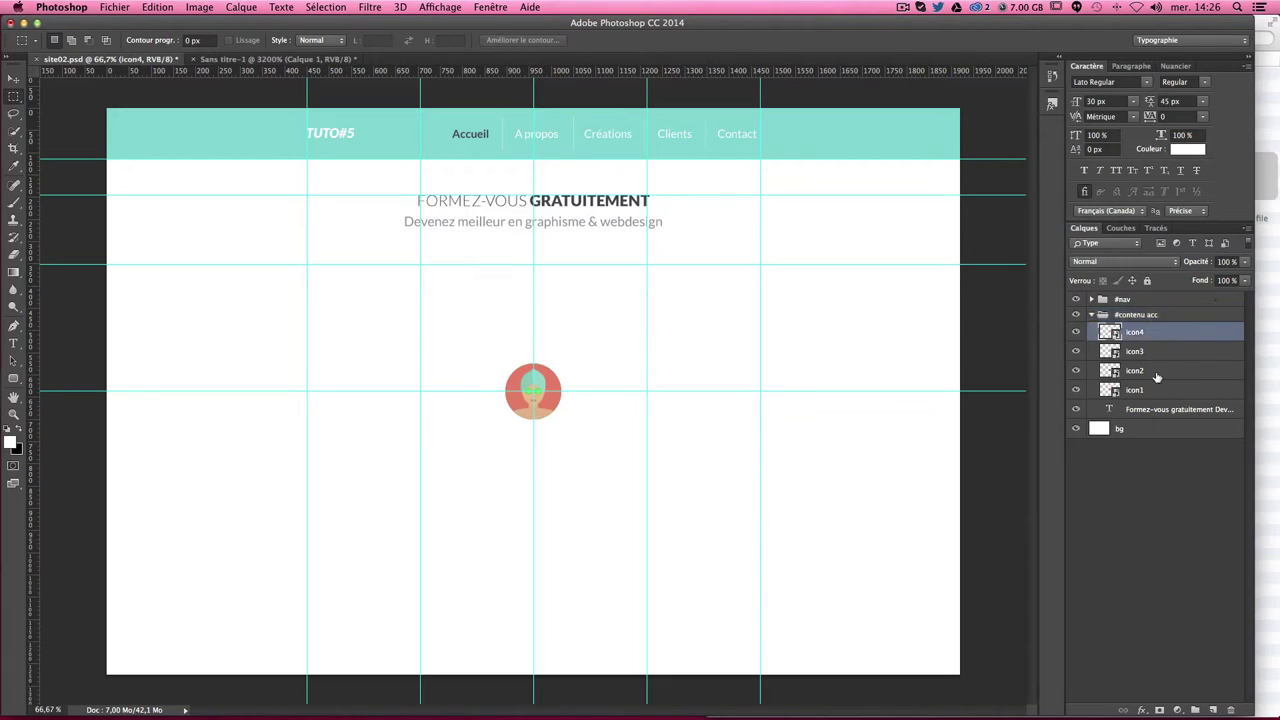
click(1152, 353)
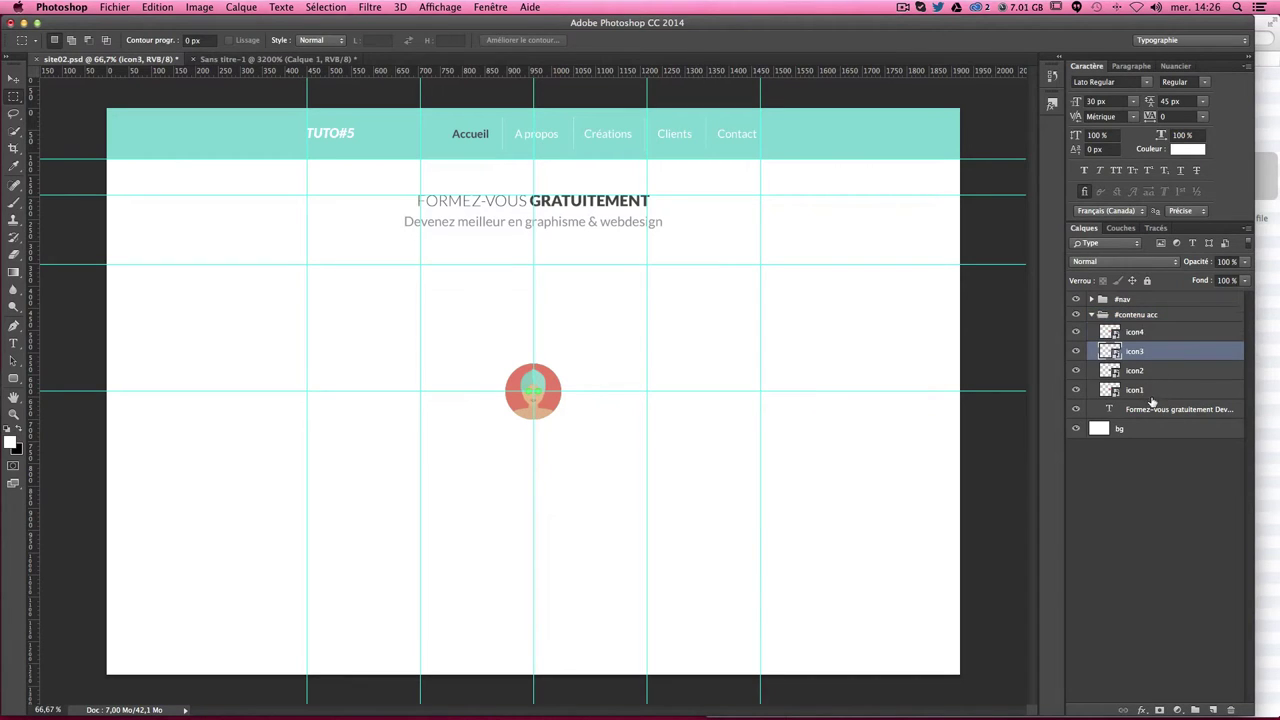
shift+click(1146, 335)
shift+click(1148, 391)
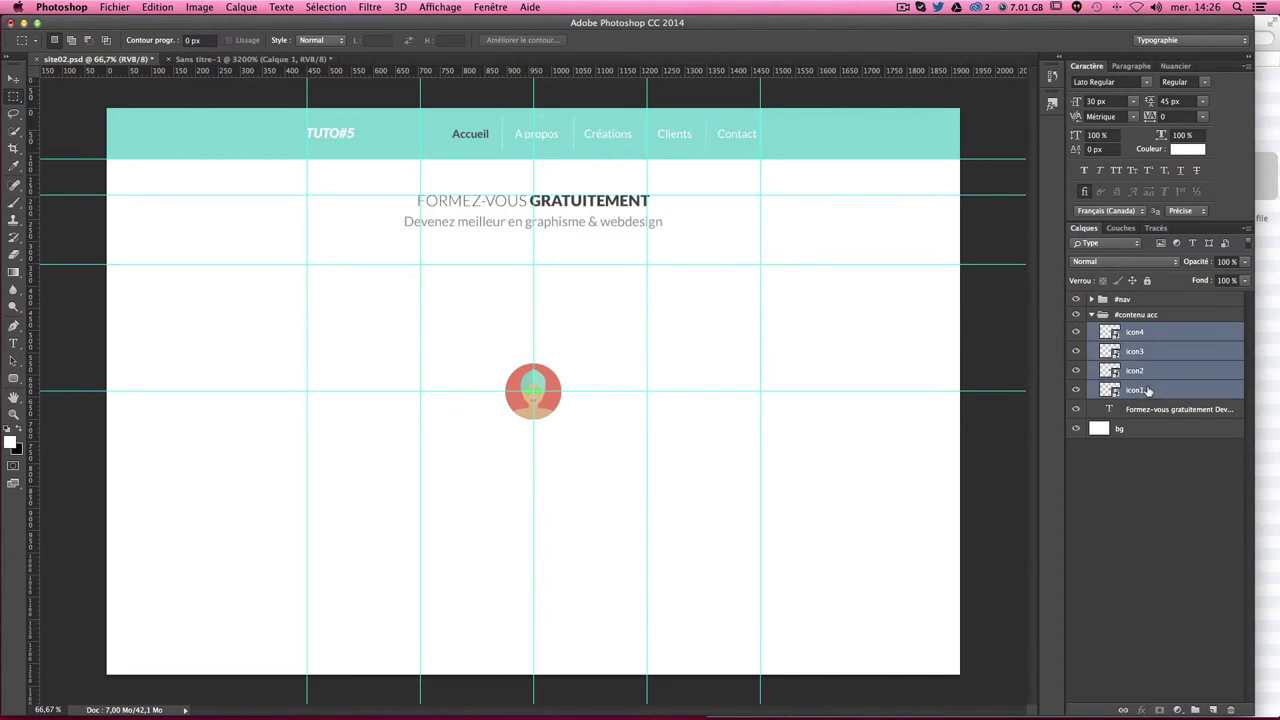
Step: Move the icons into the top-left grid cell below the hero title, aligned to the left guide
click(13, 78)
mouse_move(602, 357)
mouse_down()
mouse_move(444, 295)
mouse_move(414, 307)
mouse_up()
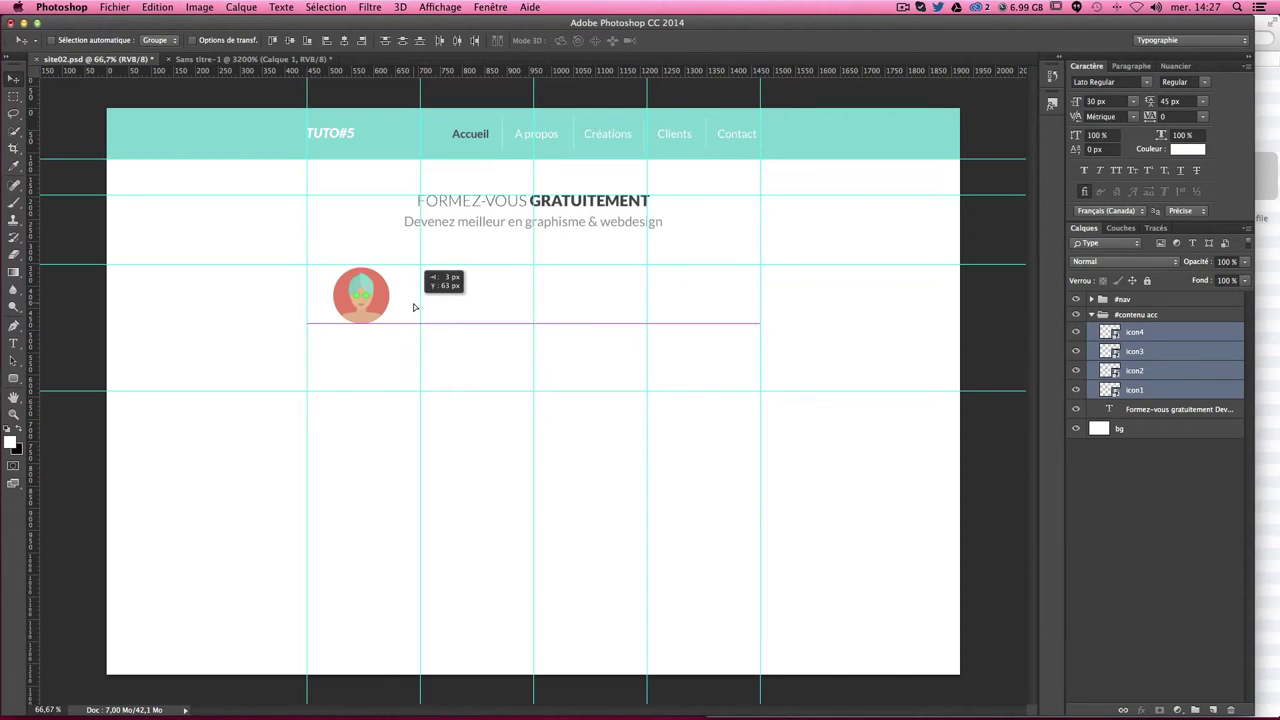
drag(414, 307, 419, 307)
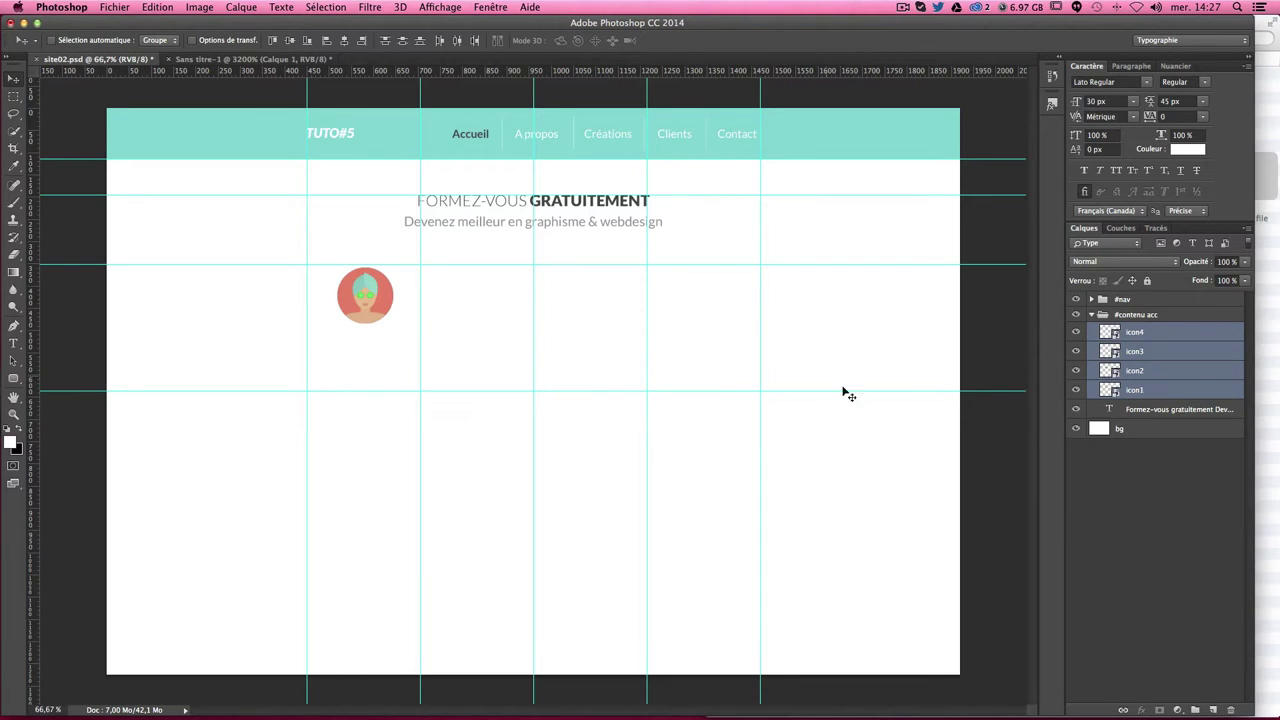
click(1130, 493)
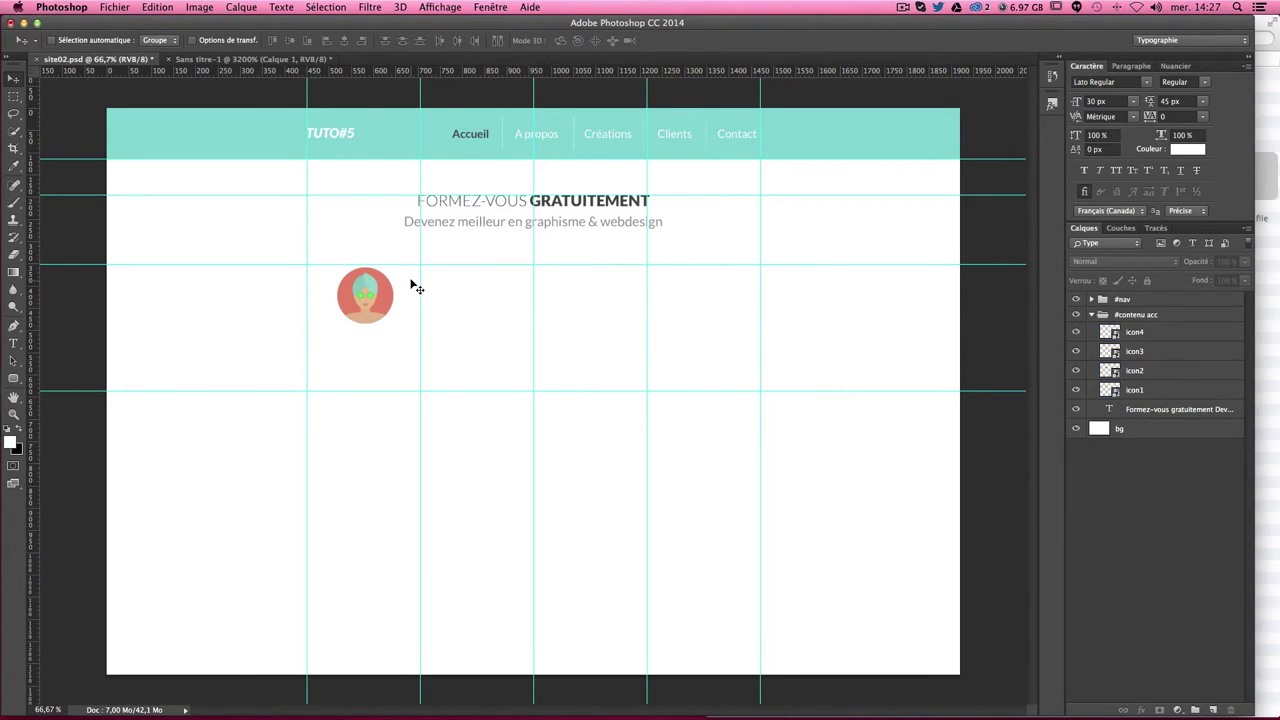
key(super+semicolon)
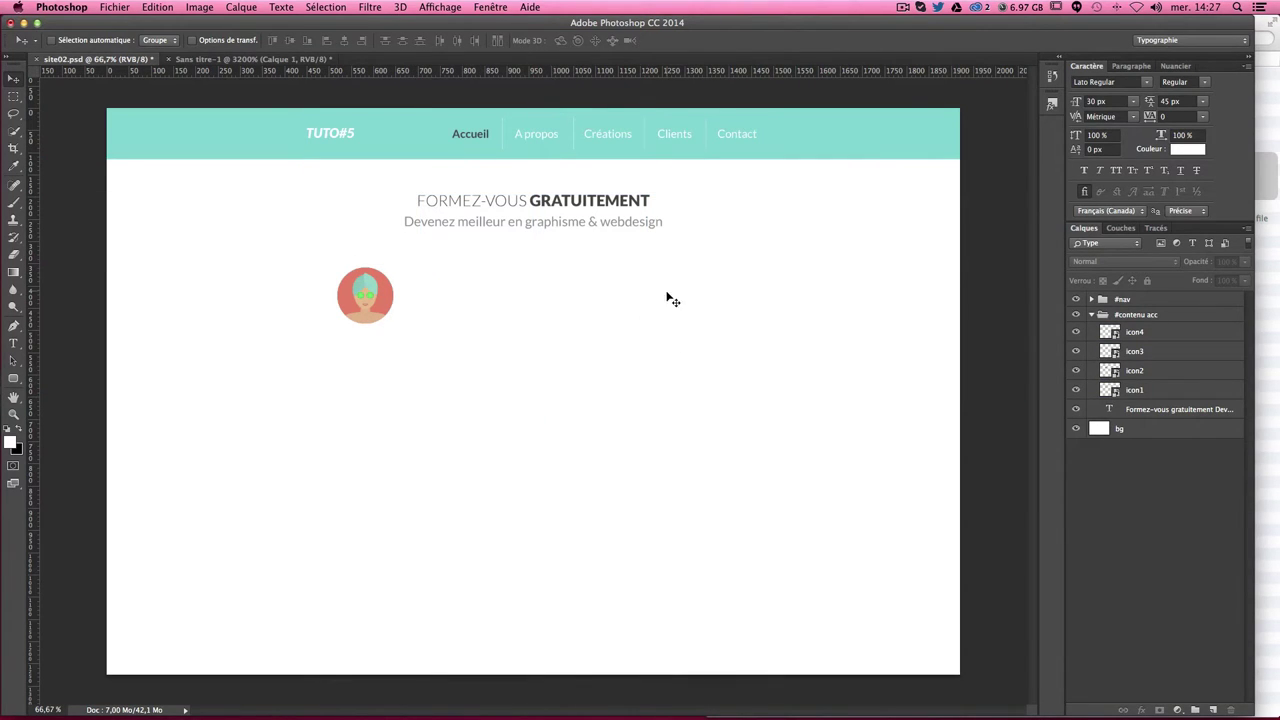
key(super+semicolon)
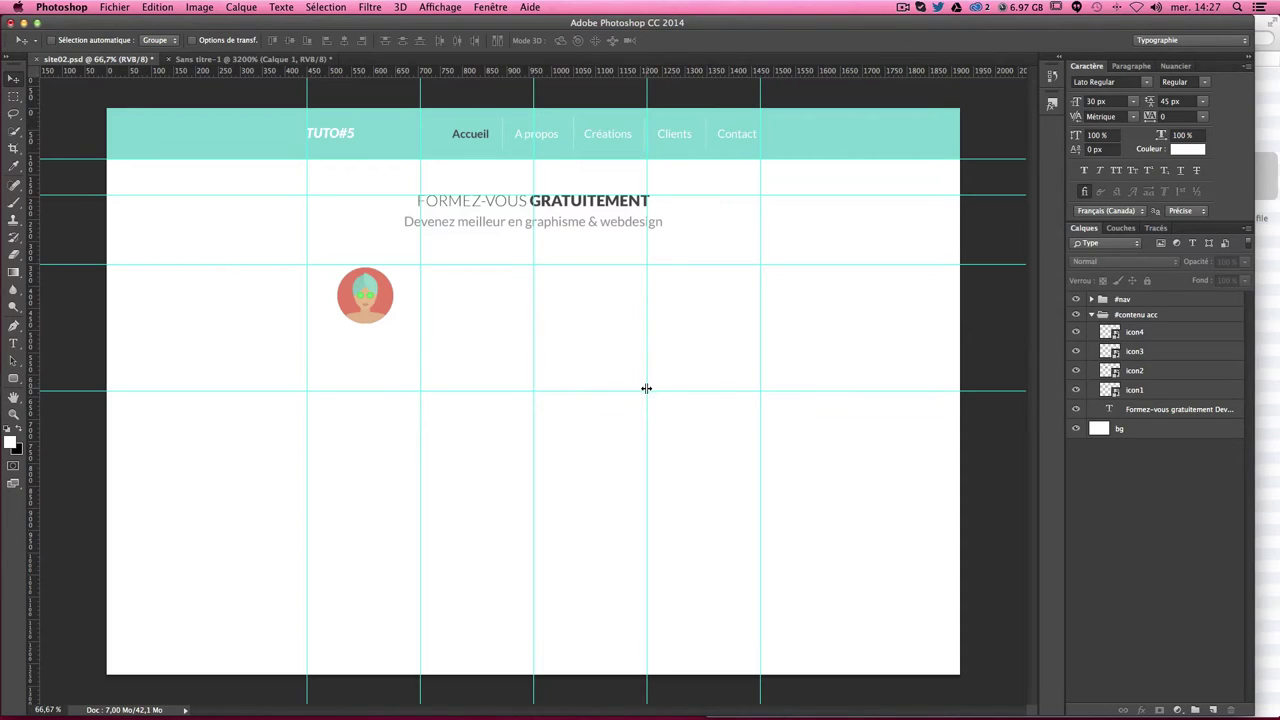
click(1165, 332)
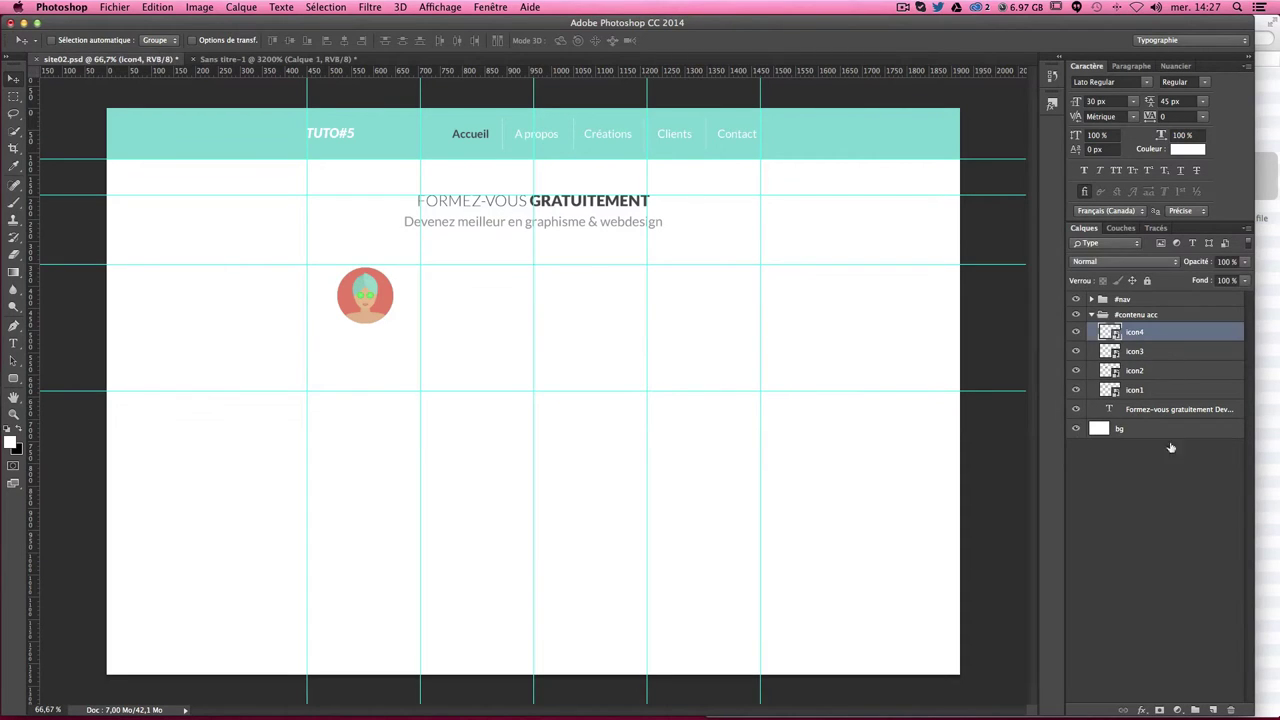
Step: Add a new layer above icon4 named lis
click(1213, 709)
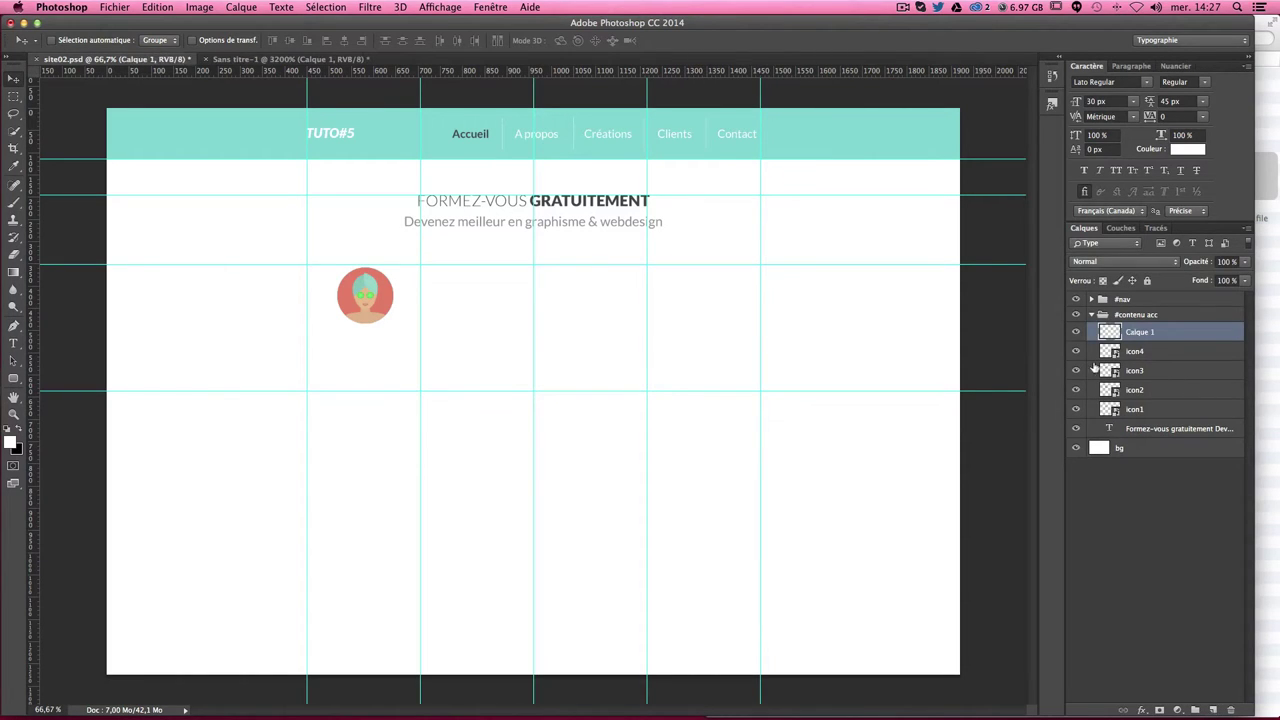
double_click(1136, 332)
key(BackSpace)
text(s)
key(Return)
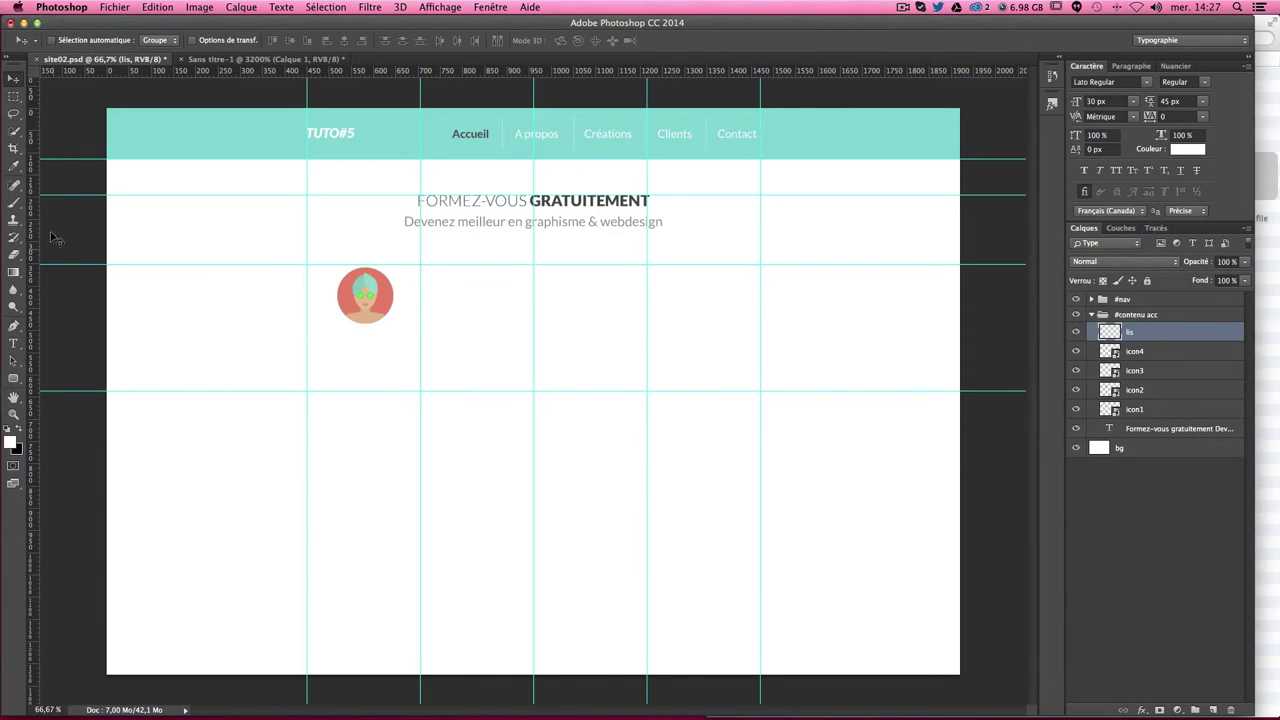
Step: Fill a thin vertical strip beside the first icon with the title's dark grey #4f4c50
click(14, 96)
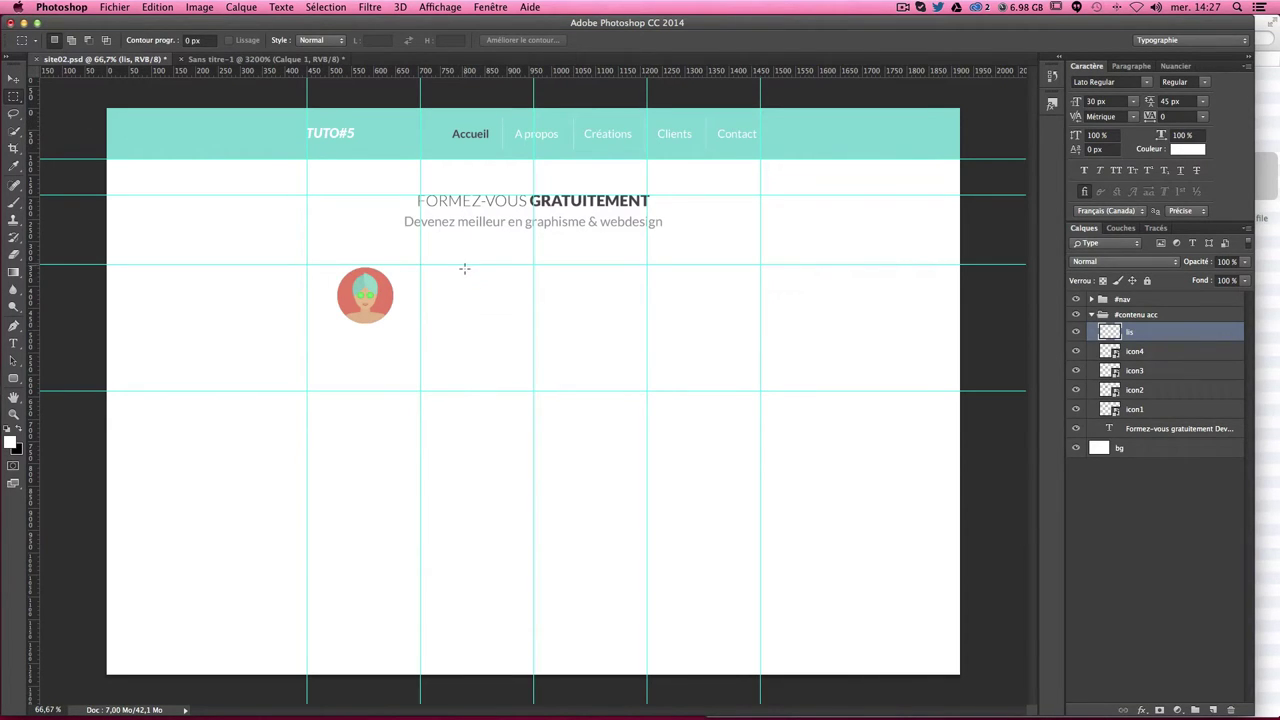
drag(464, 268, 464, 390)
click(12, 443)
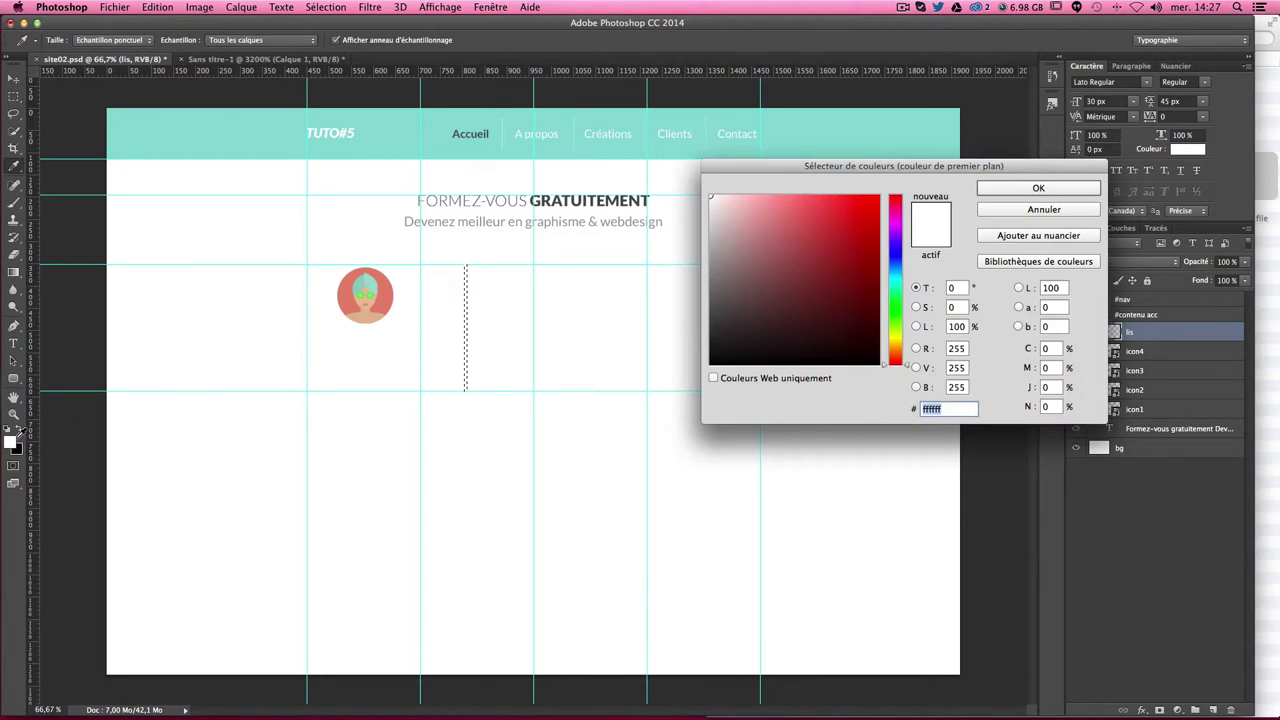
key(Return)
click(11, 442)
click(552, 202)
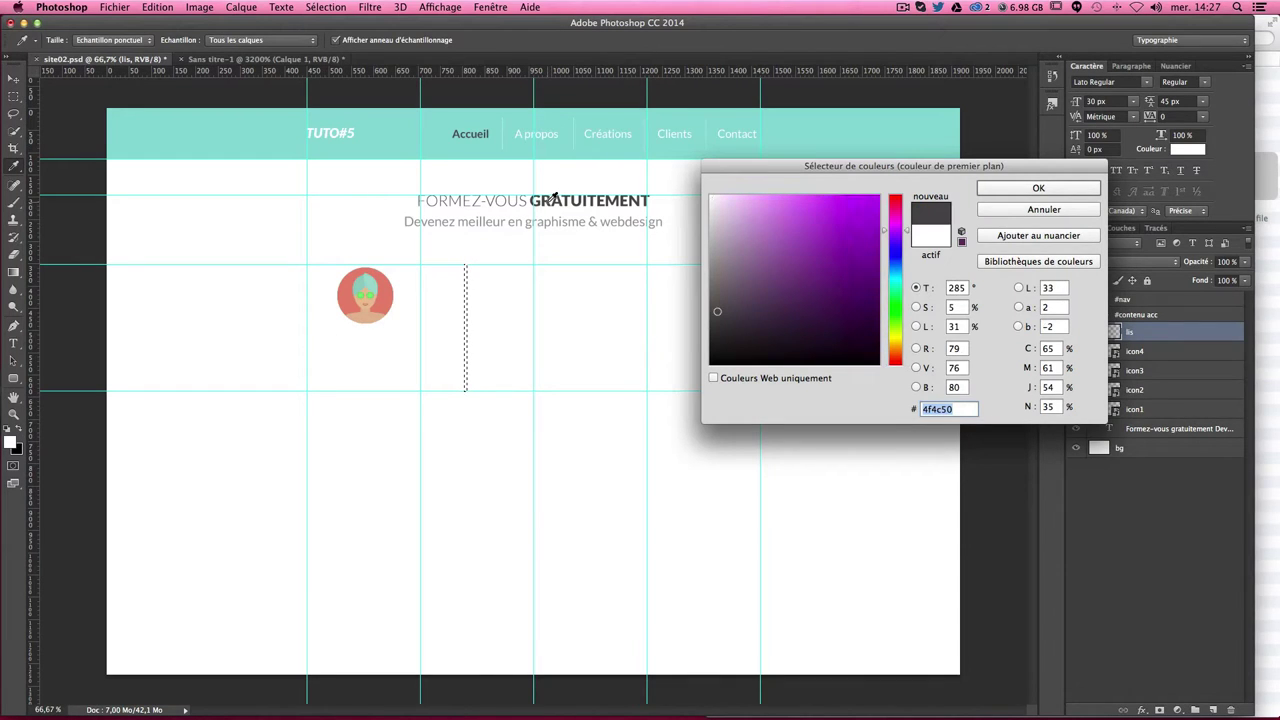
key(Return)
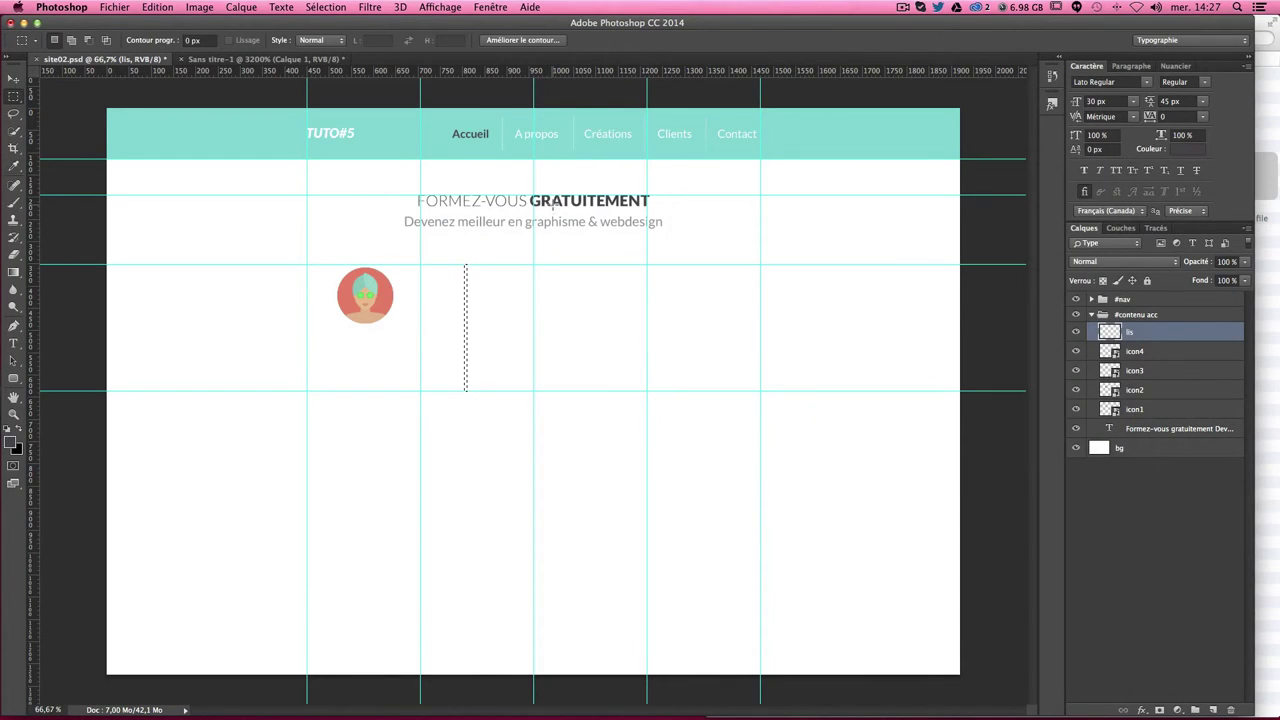
key(shift+F5)
key(Return)
key(ctrl+d)
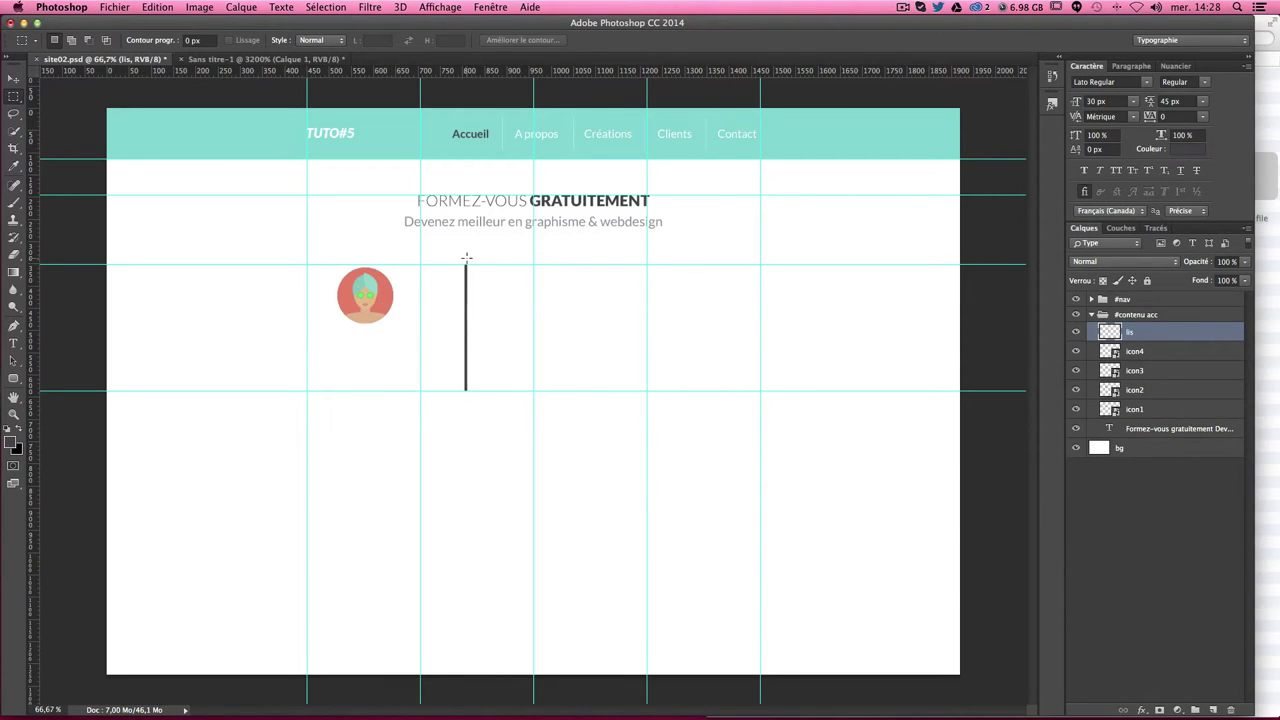
Step: Trim the dark bar down to a thin hairline line
key(super+plus)
key(super+plus)
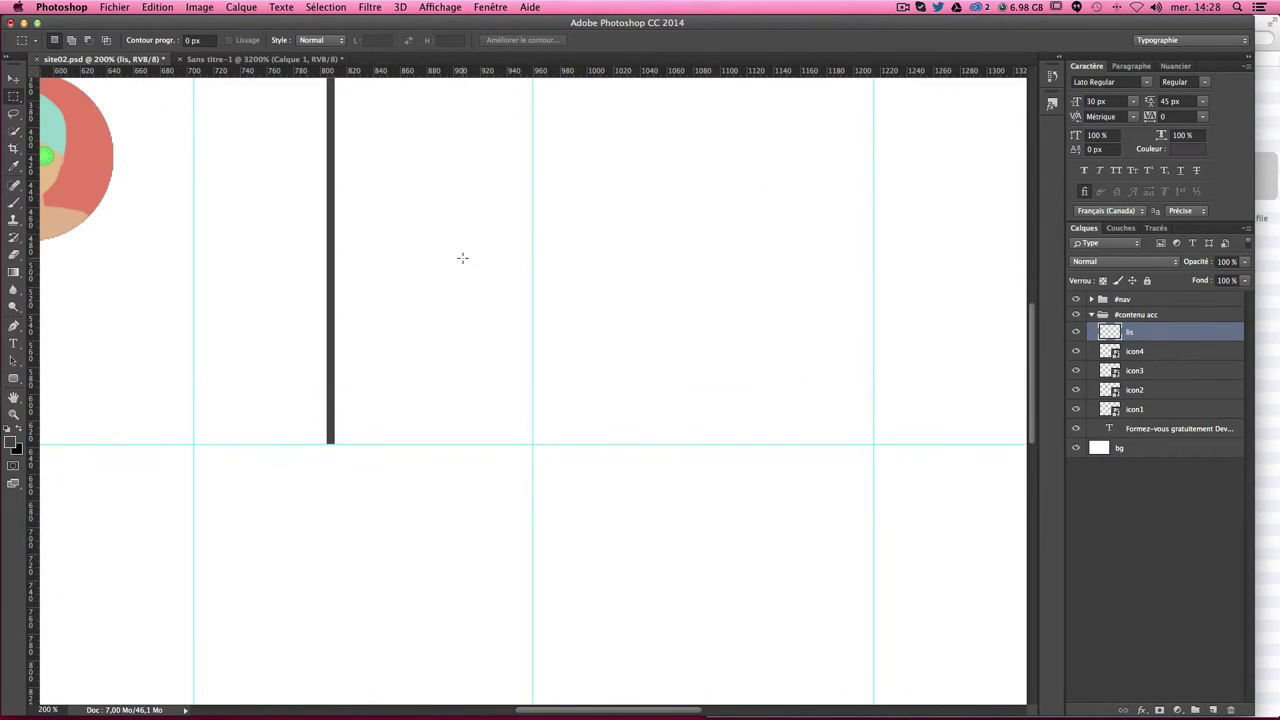
drag(332, 112, 432, 598)
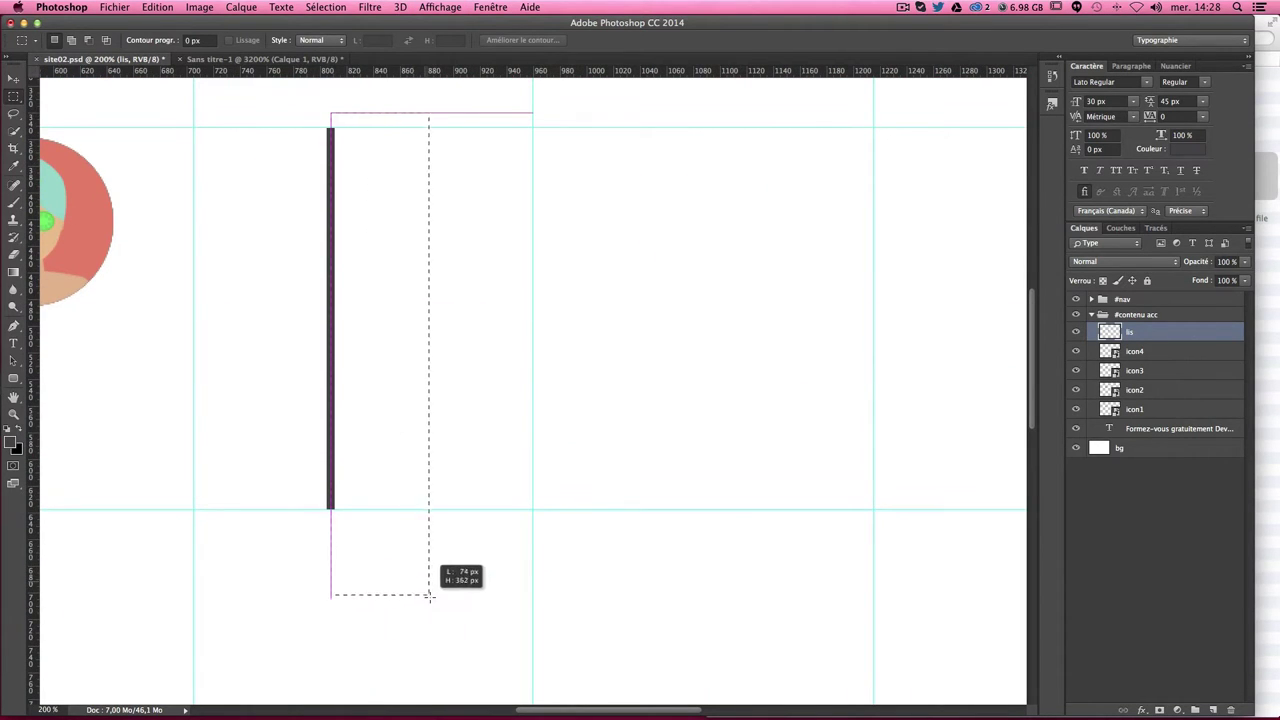
key(Left)
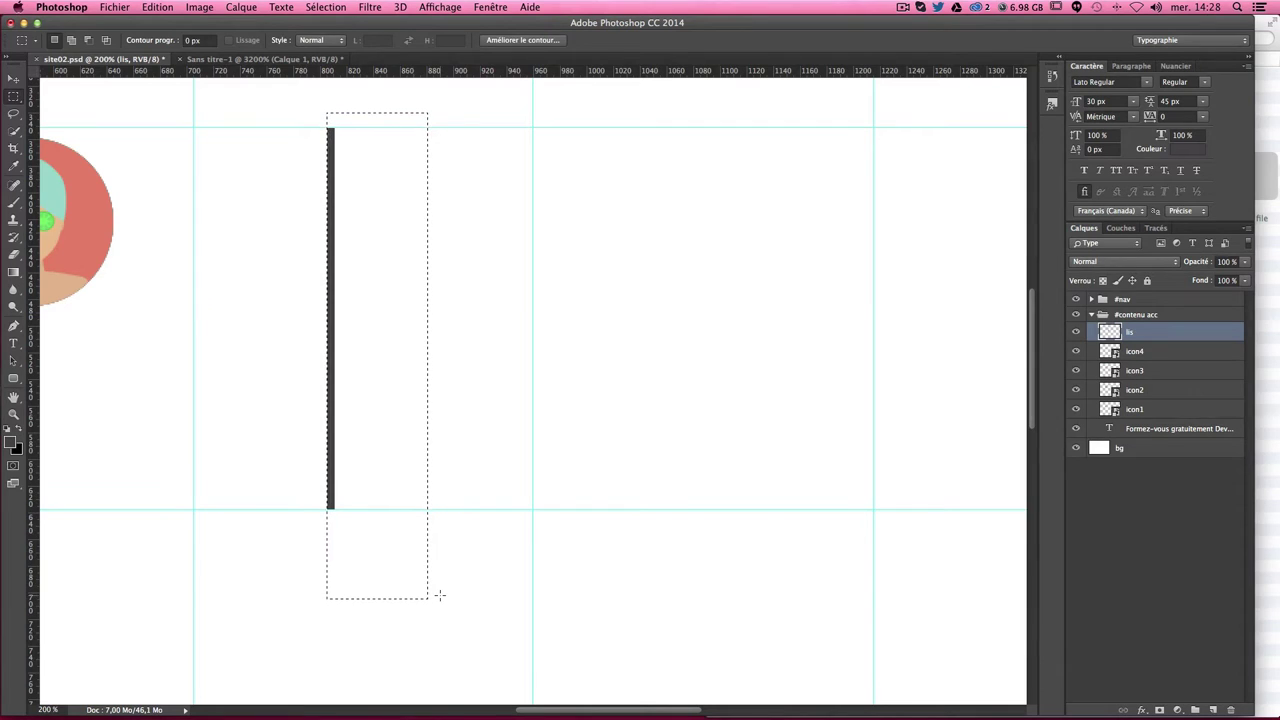
key(Delete)
key(super+d)
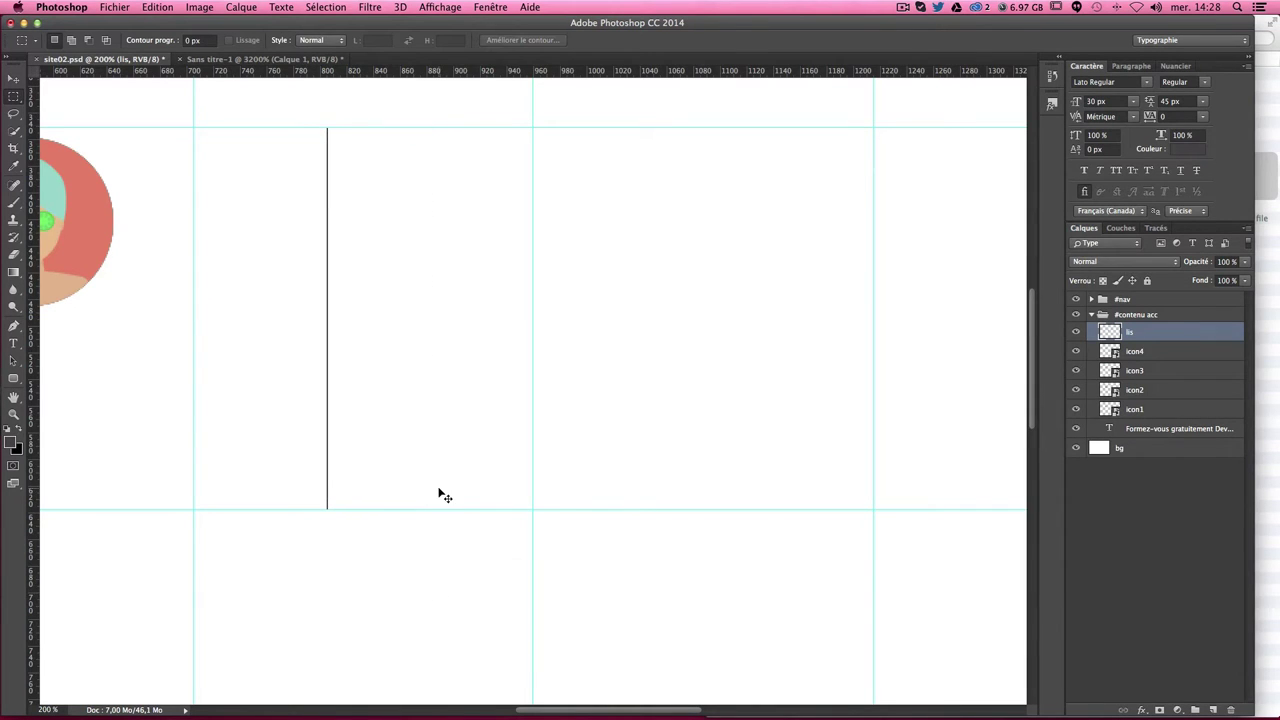
key(super+minus)
key(super+minus)
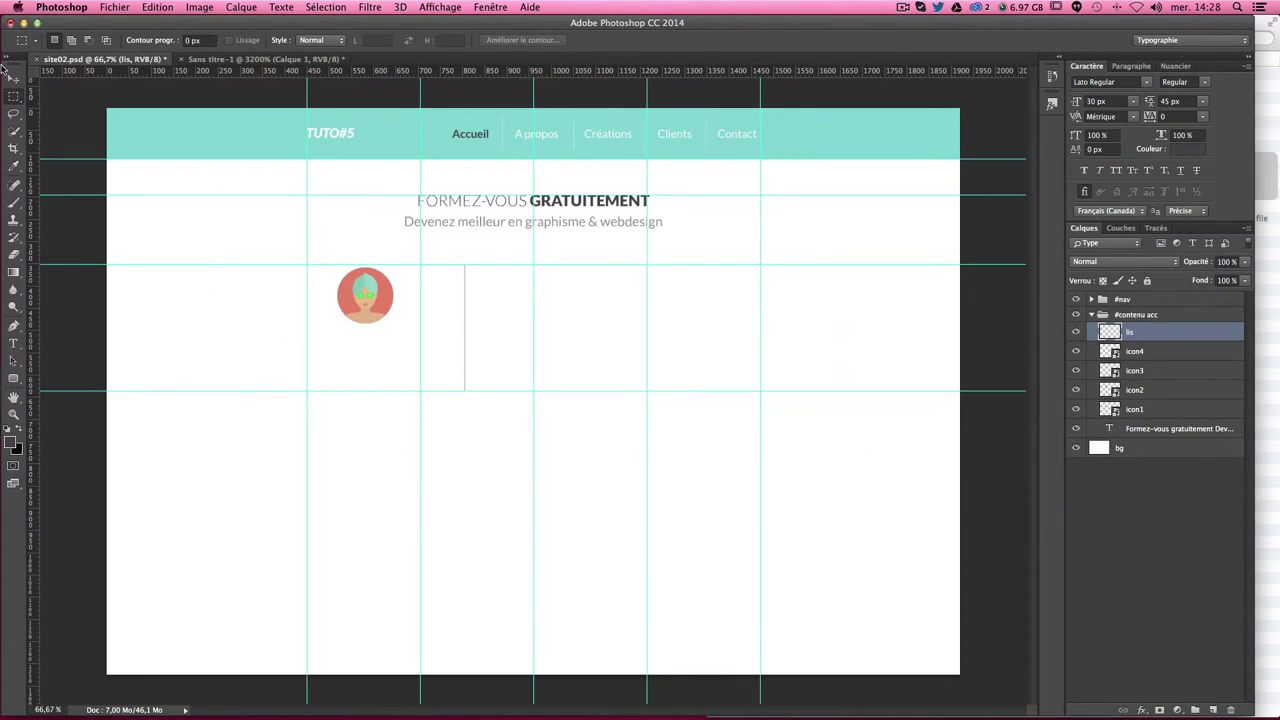
key(super+plus)
Step: Move the line onto the column guide right of the first icon and verify alignment
key(v)
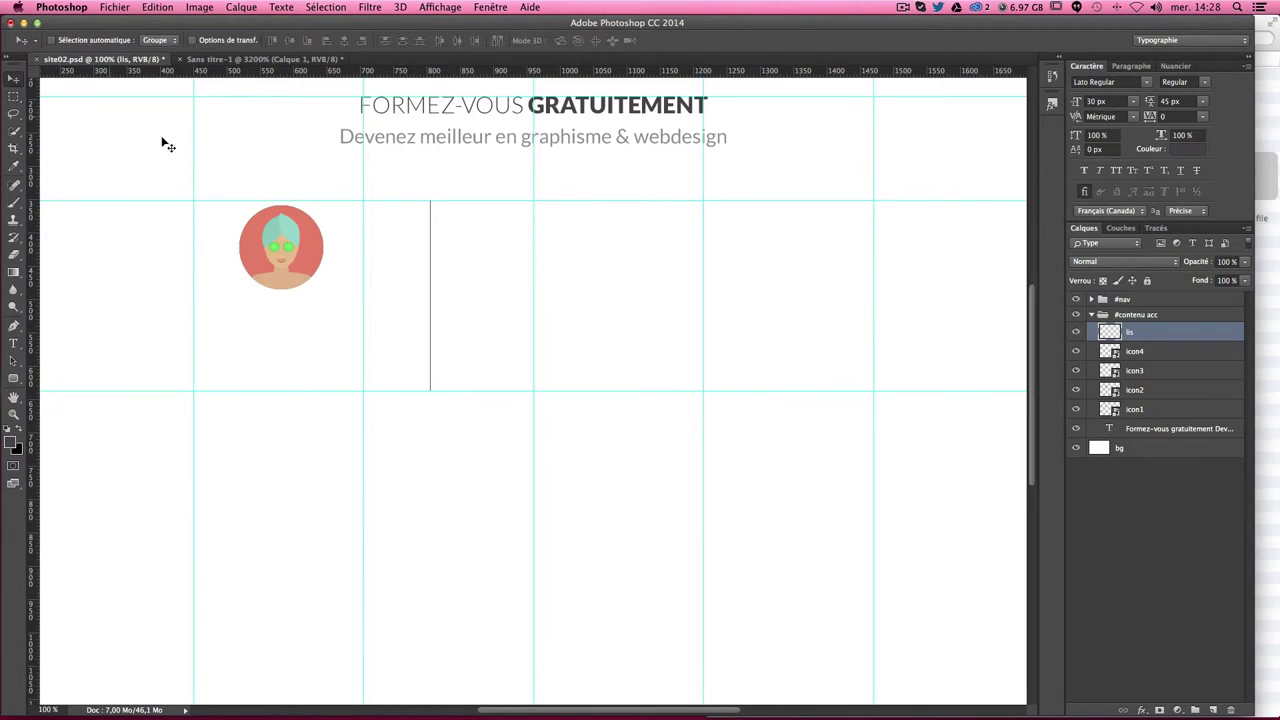
drag(452, 264, 378, 263)
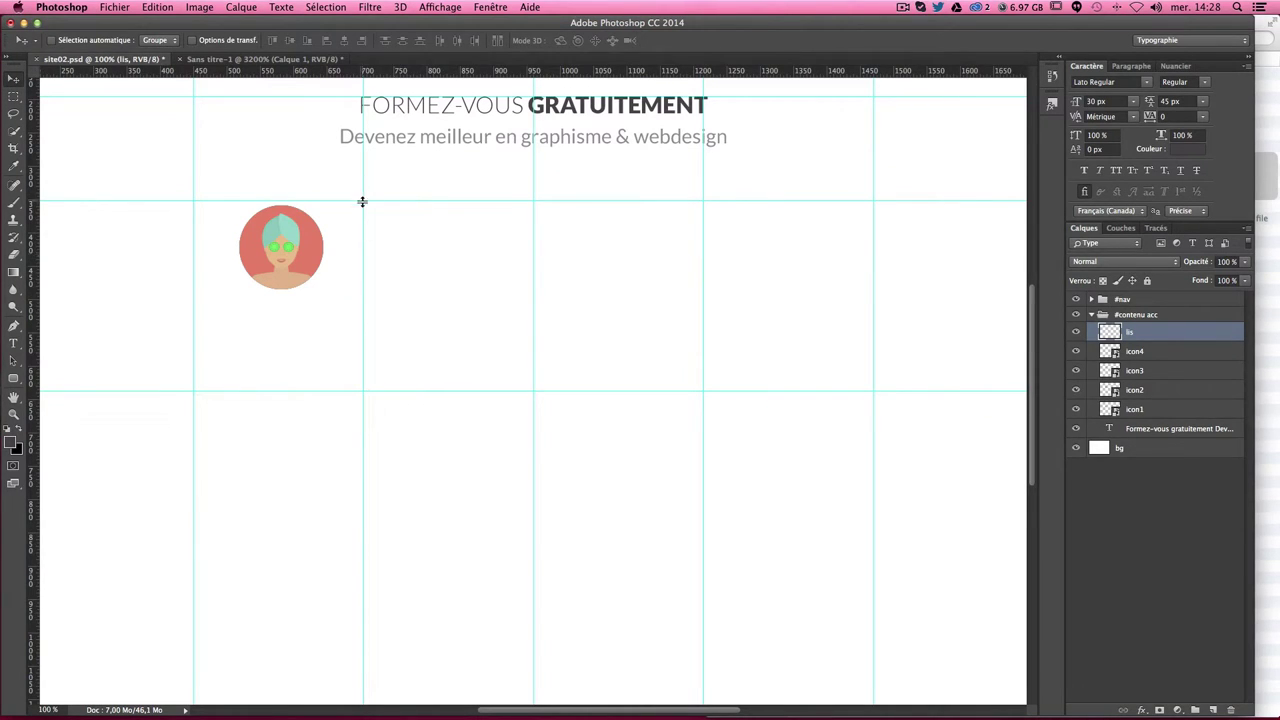
key(ctrl+semicolon)
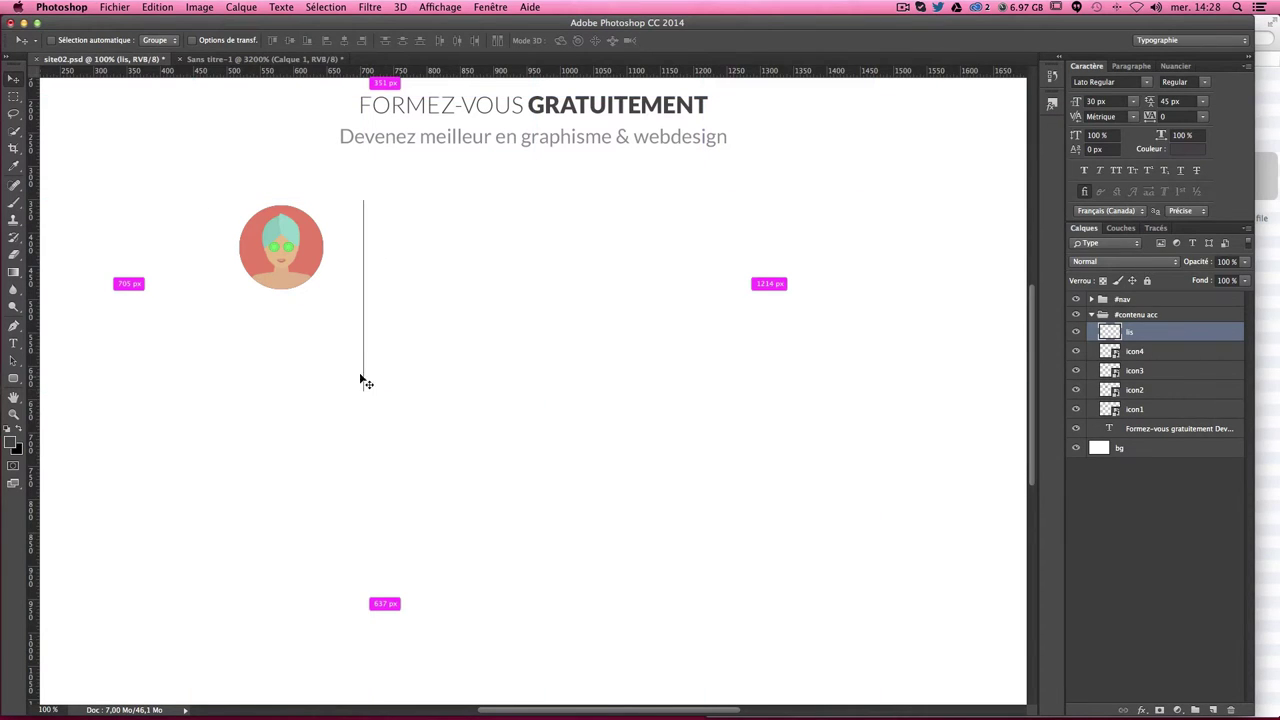
key(ctrl+semicolon)
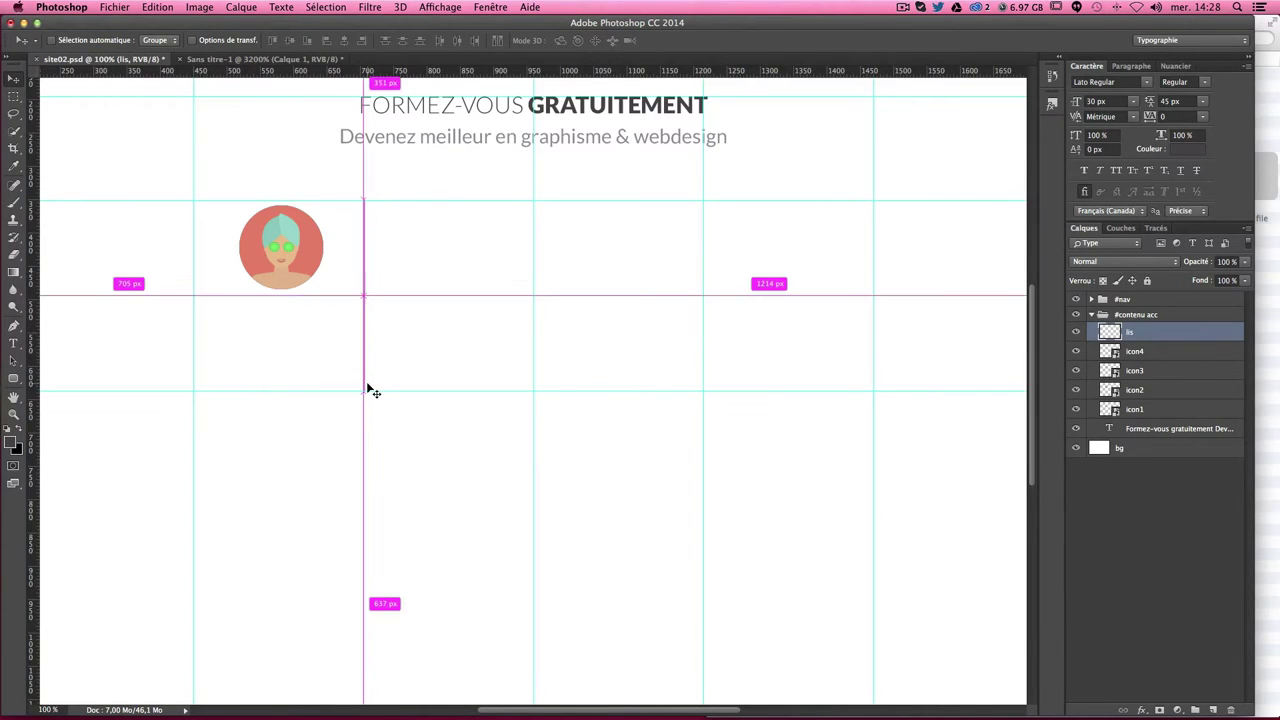
key(ctrl+semicolon)
key(ctrl+semicolon)
key(ctrl+semicolon)
key(ctrl+semicolon)
key(ctrl+semicolon)
key(ctrl+semicolon)
key(ctrl+semicolon)
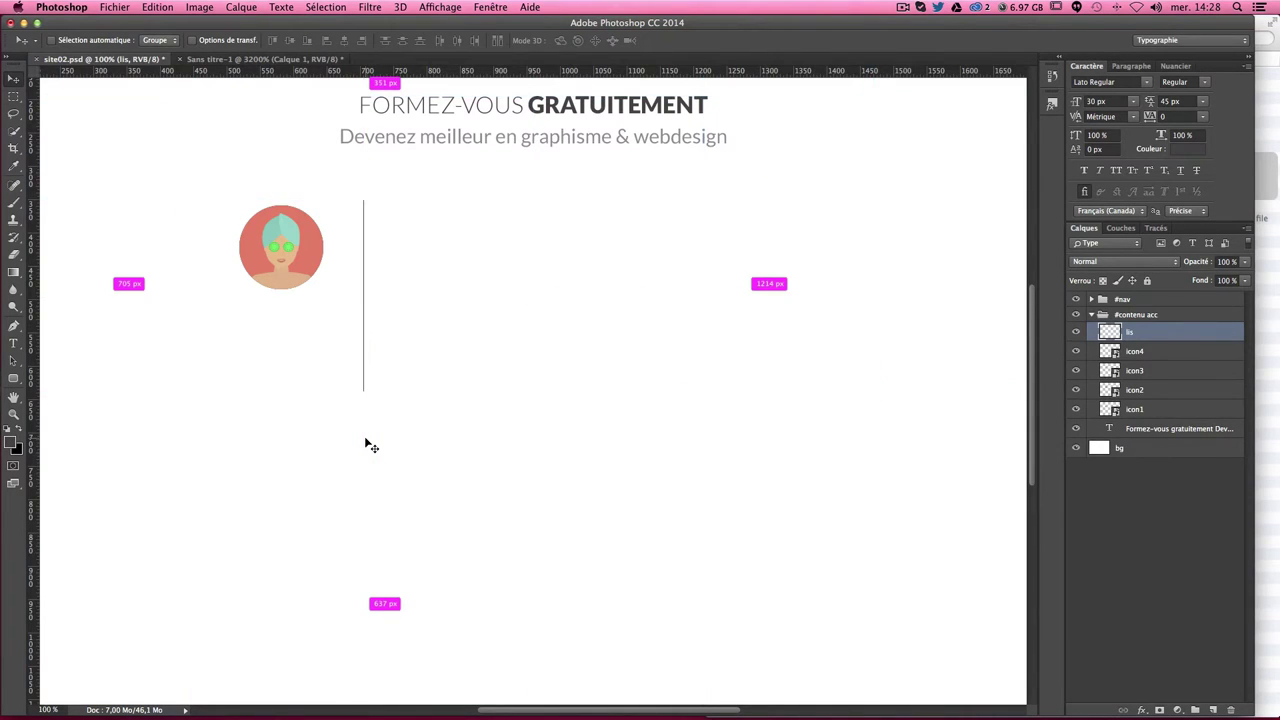
key(ctrl+semicolon)
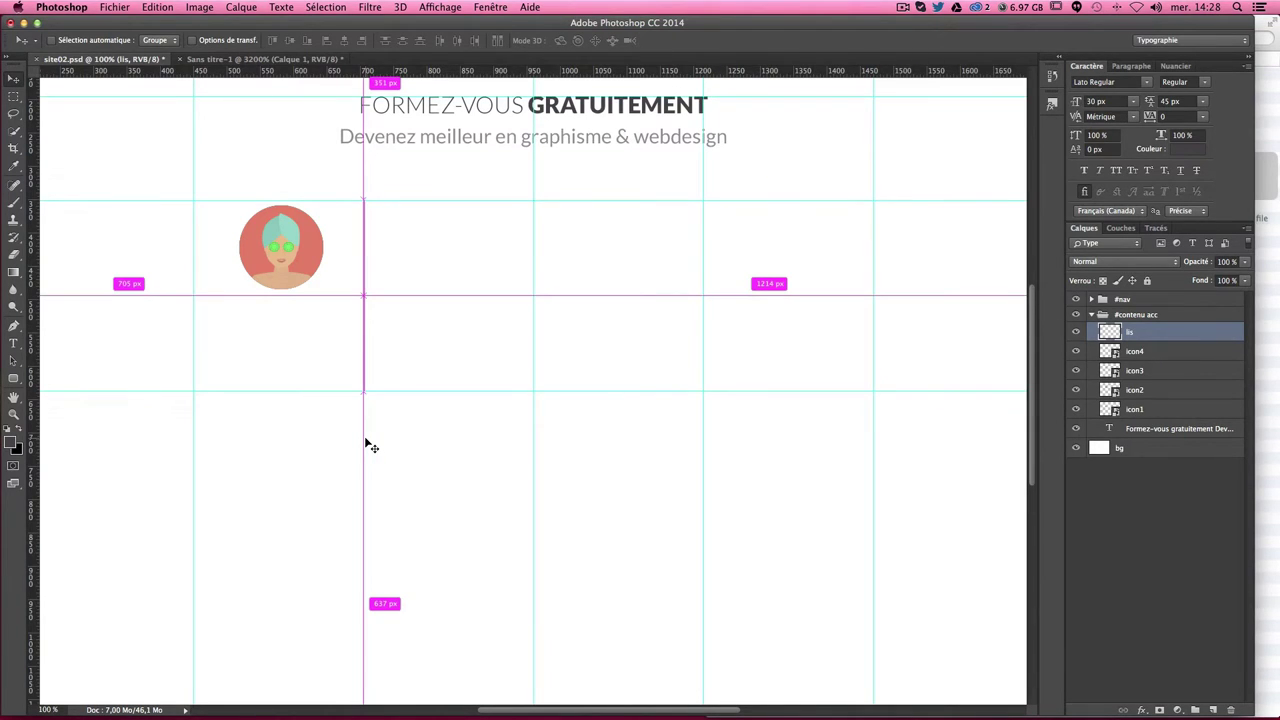
key(ctrl+semicolon)
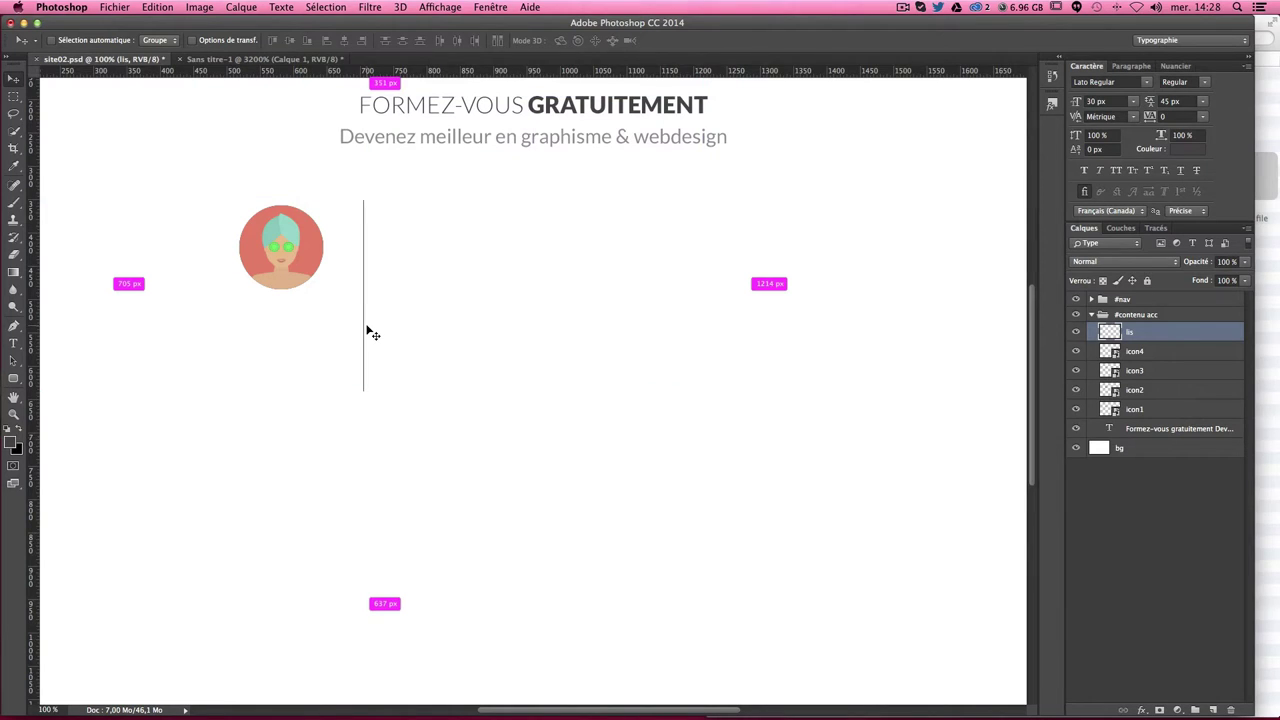
key(ctrl+semicolon)
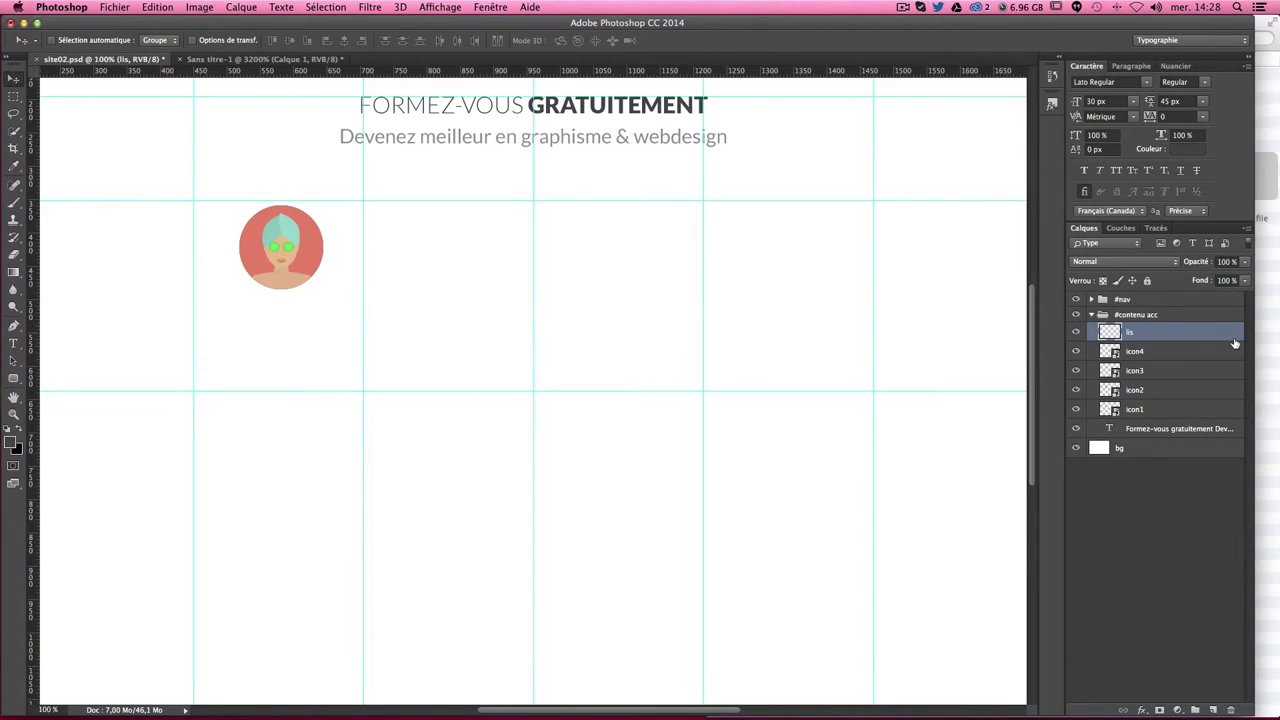
Step: Label the lis layer violet and duplicate the line as lis copie onto a column guide further right
right_click(1079, 334)
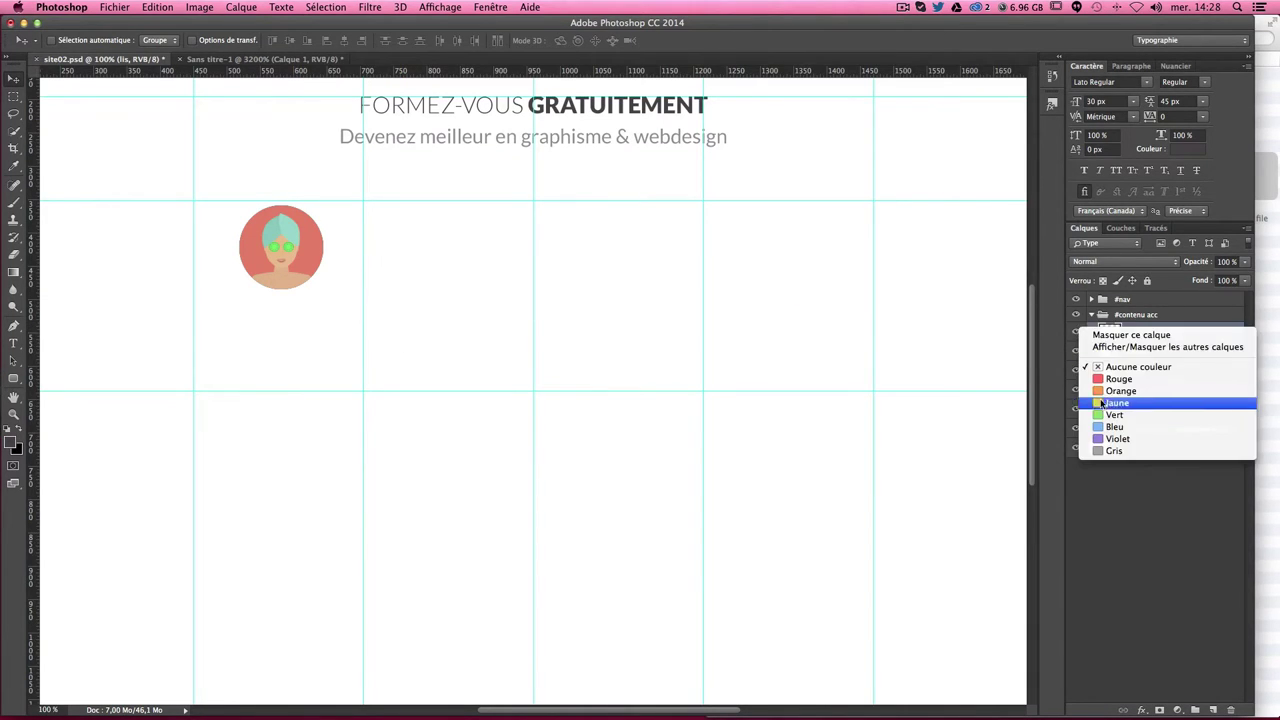
click(1112, 439)
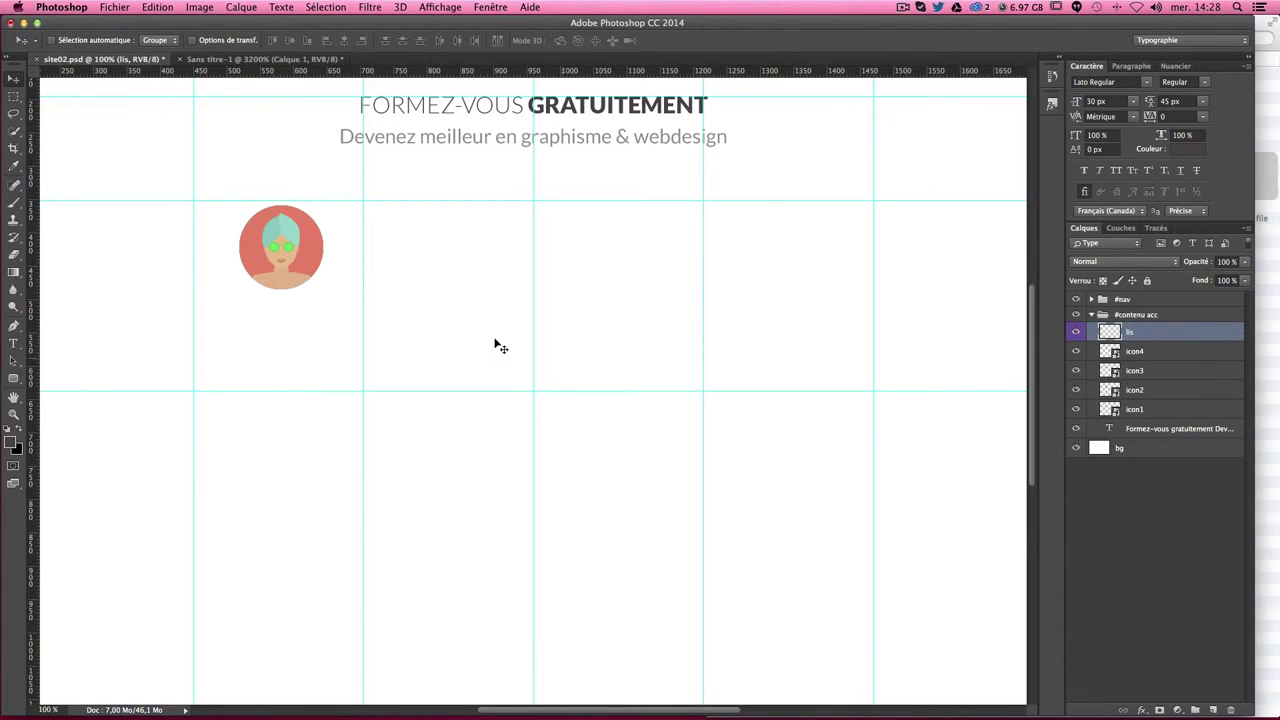
drag(386, 302, 580, 320)
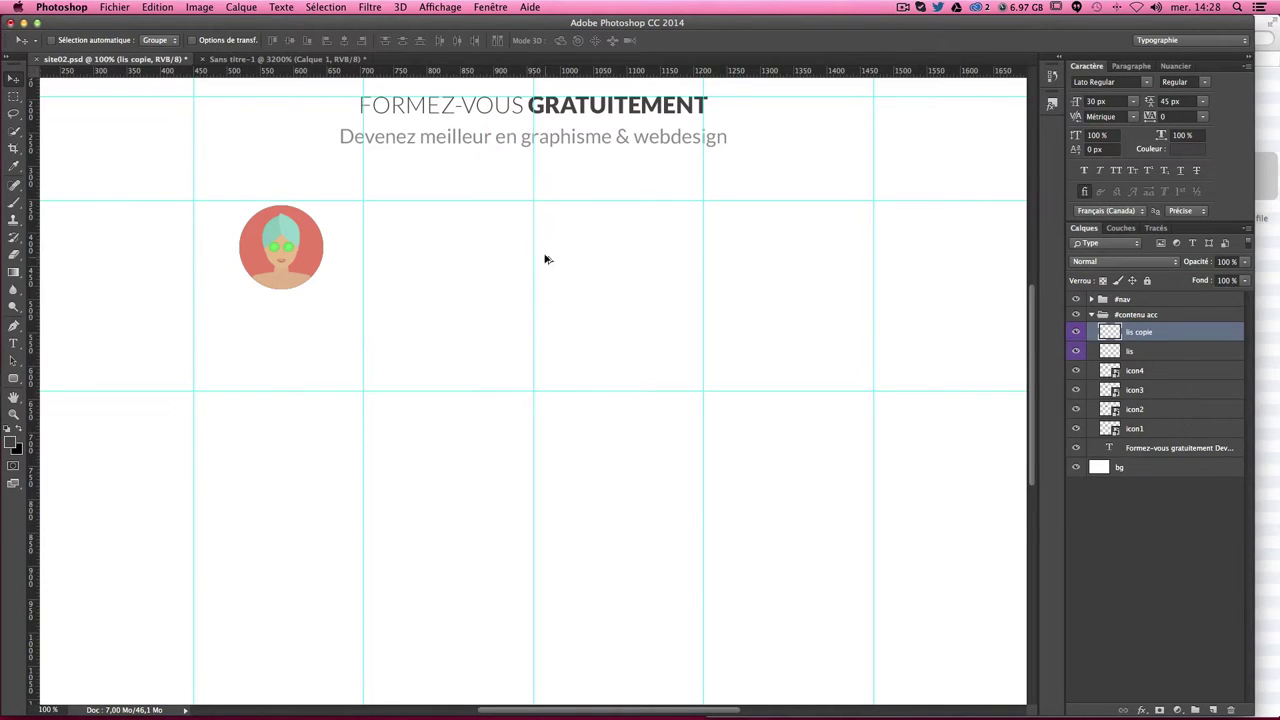
key(super+semicolon)
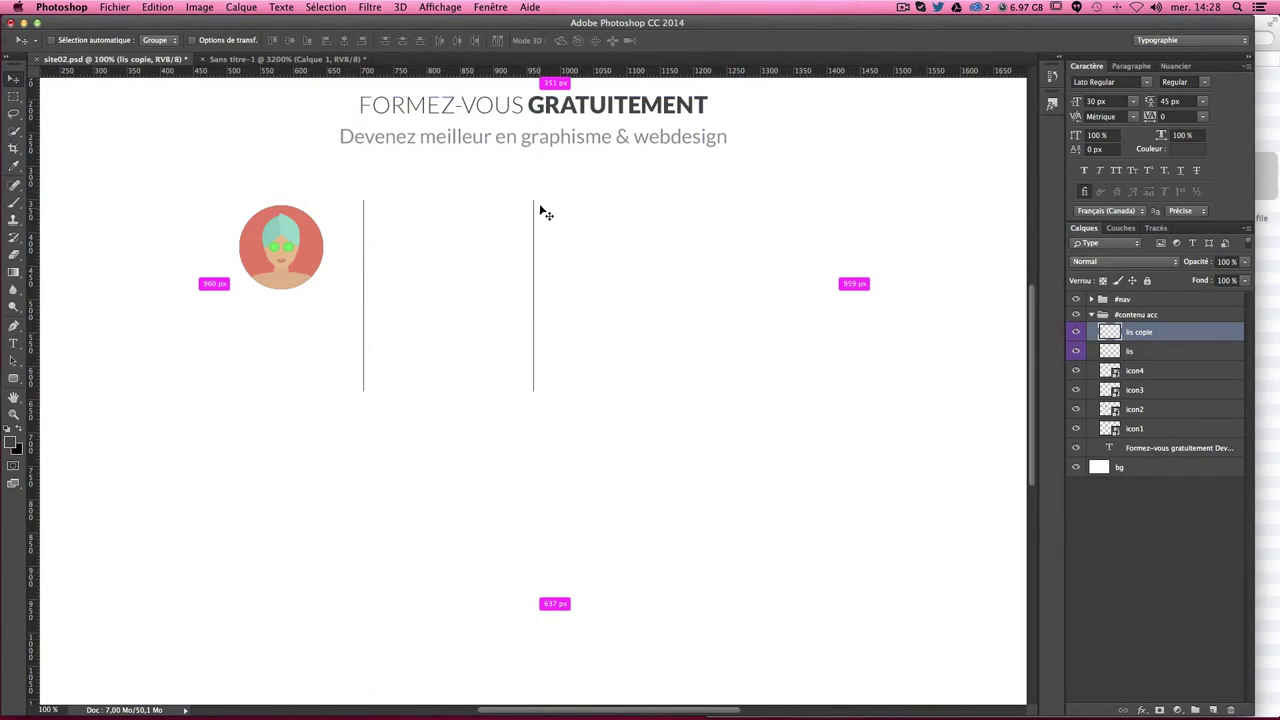
key(super+semicolon)
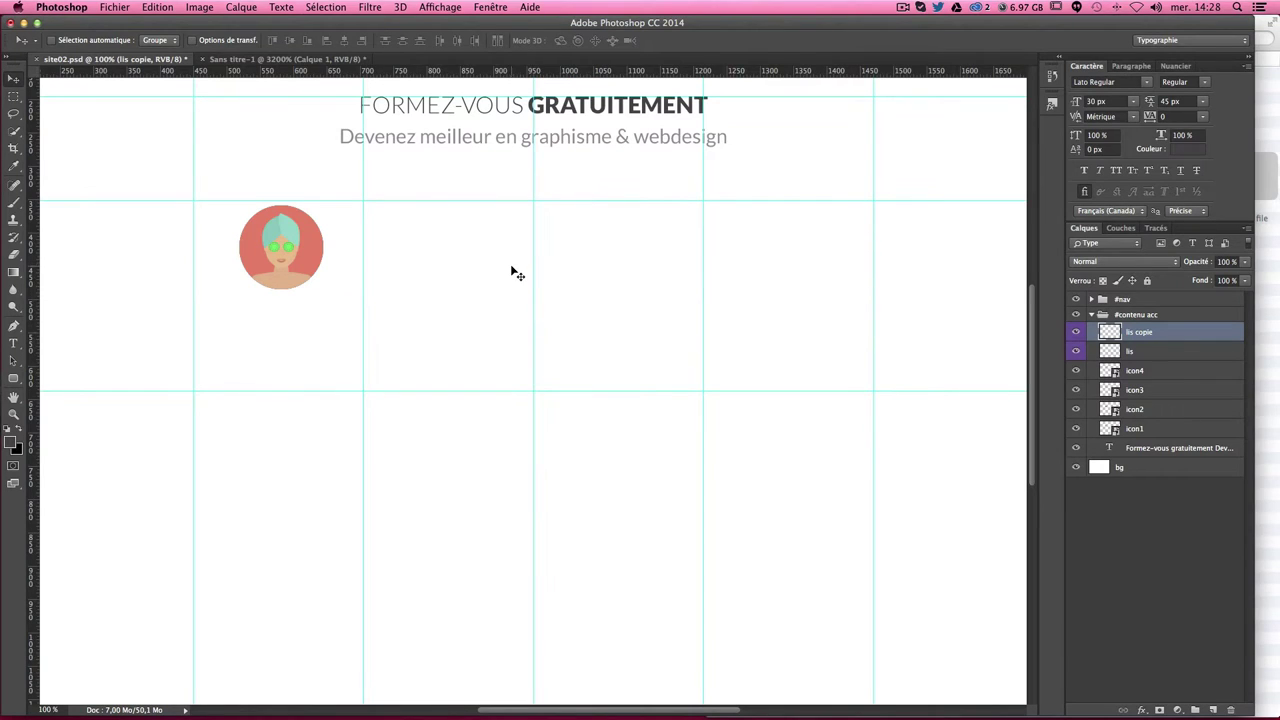
drag(504, 280, 679, 287)
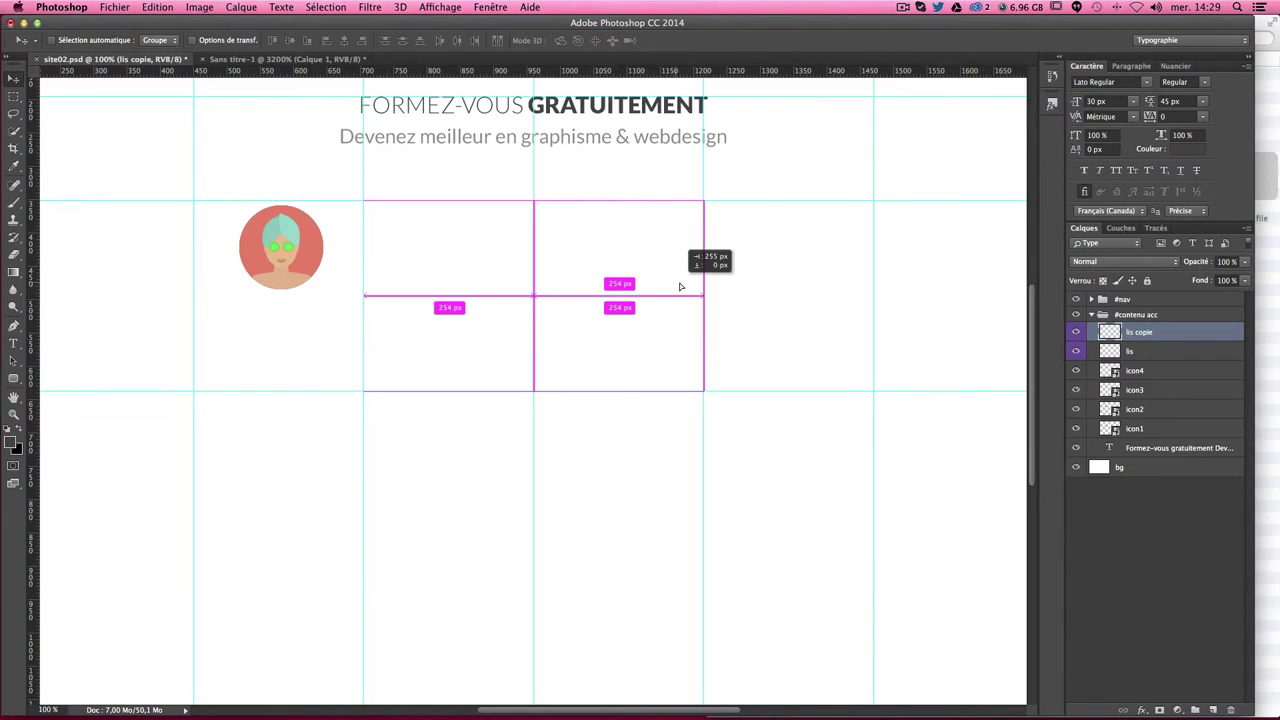
Step: Duplicate the divider line to the third column boundary as 'lis copie 2', checking with guides hidden
drag(679, 287, 739, 291)
key(ctrl+semicolon)
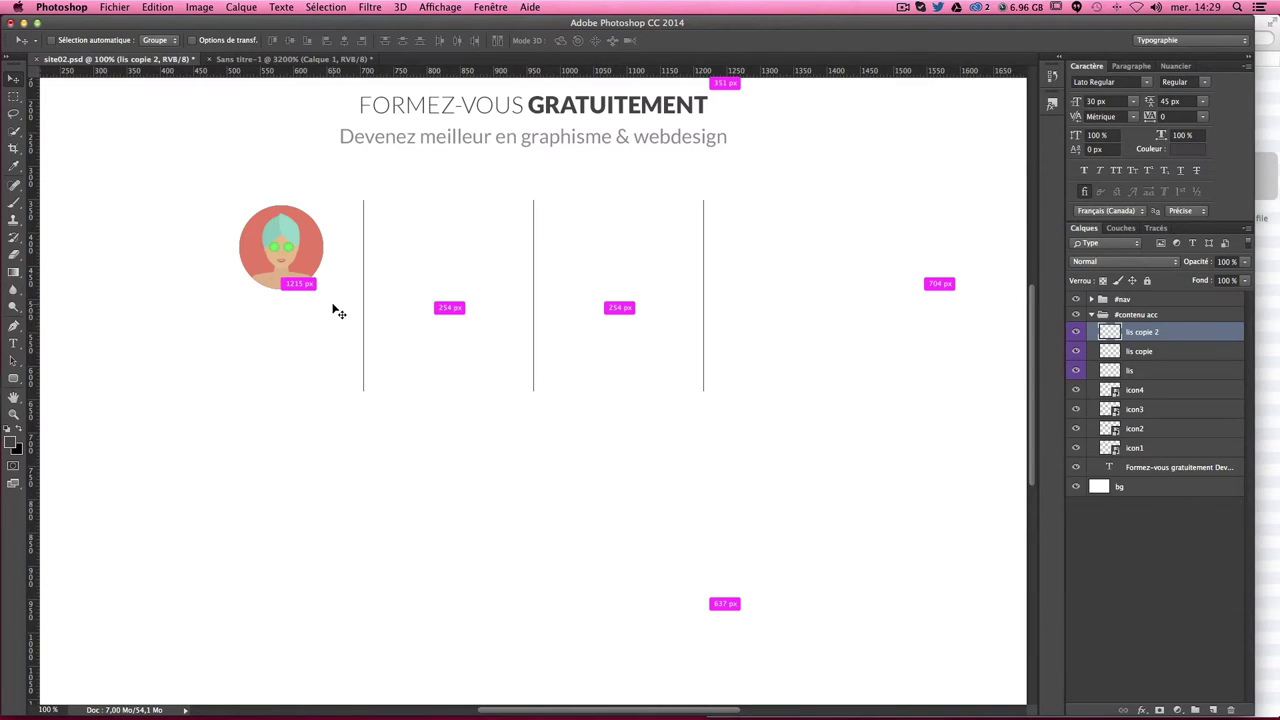
key(ctrl+semicolon)
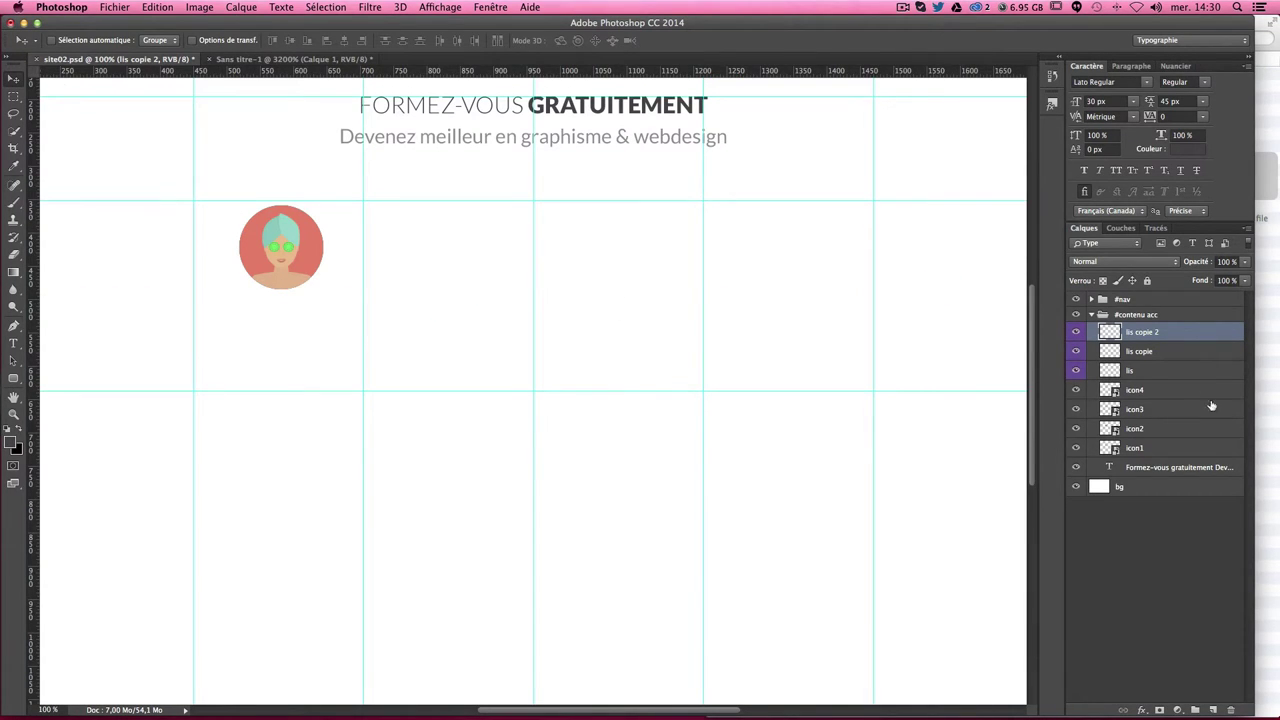
Step: Select icon1–icon4 together and move the avatar icon lower in the row
click(1158, 395)
shift+click(1158, 448)
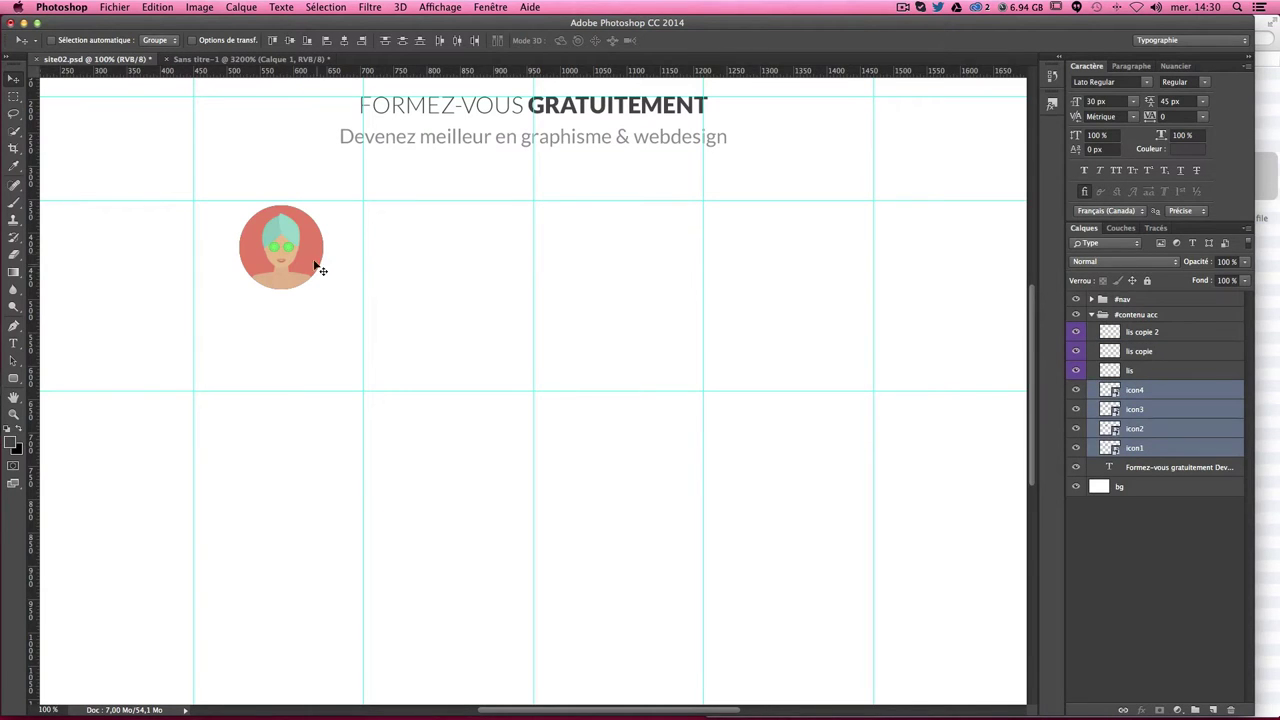
drag(304, 249, 299, 291)
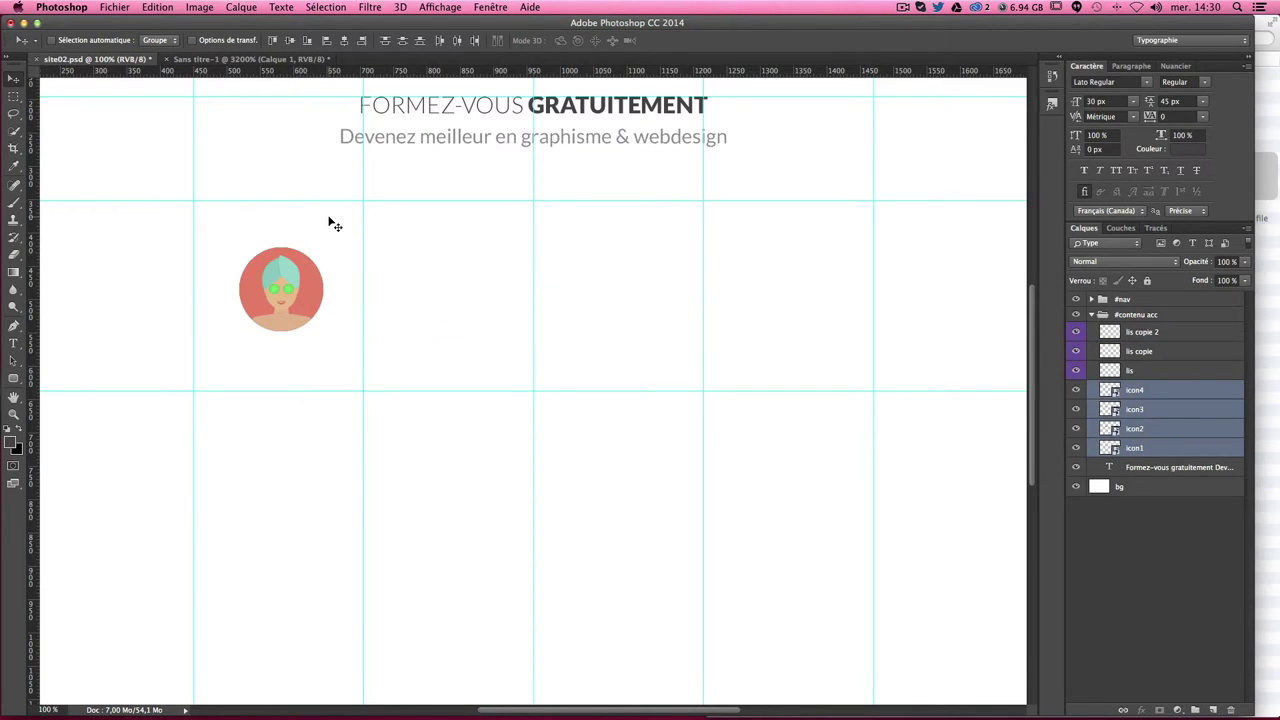
Step: Add a horizontal guide 15 px below the row's top guide, measured with a marquee square
click(17, 99)
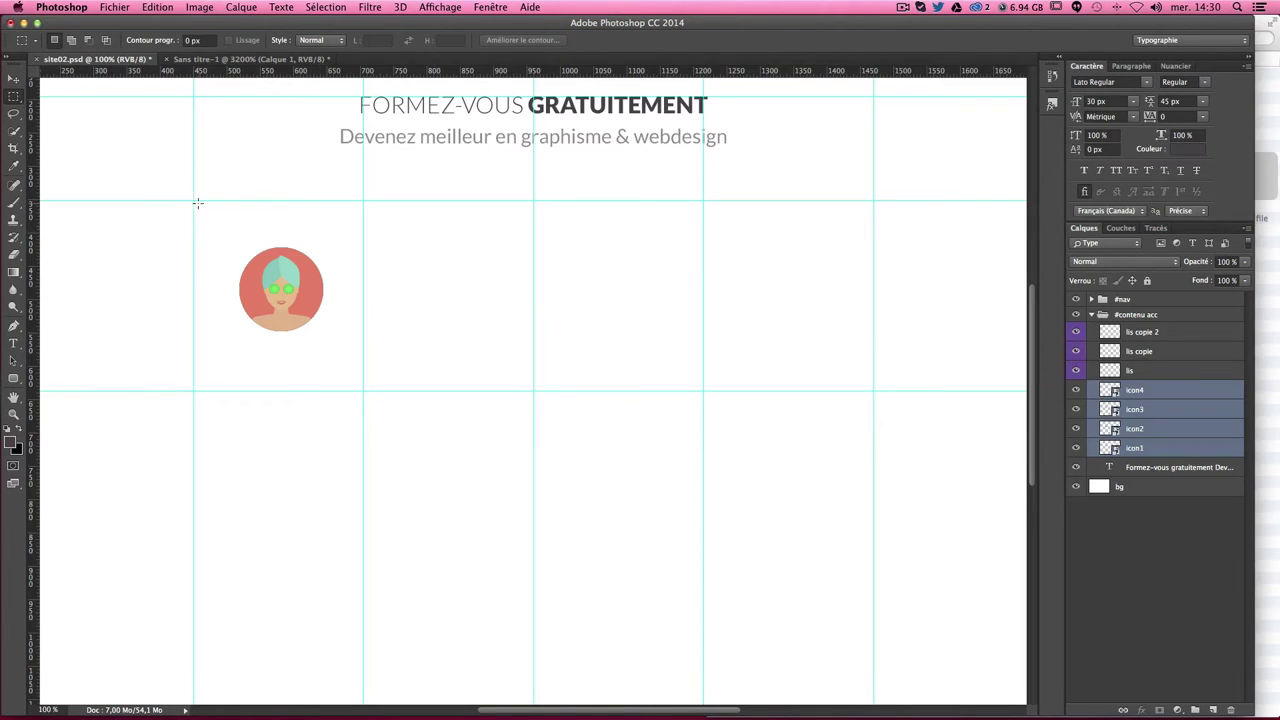
drag(193, 200, 209, 207)
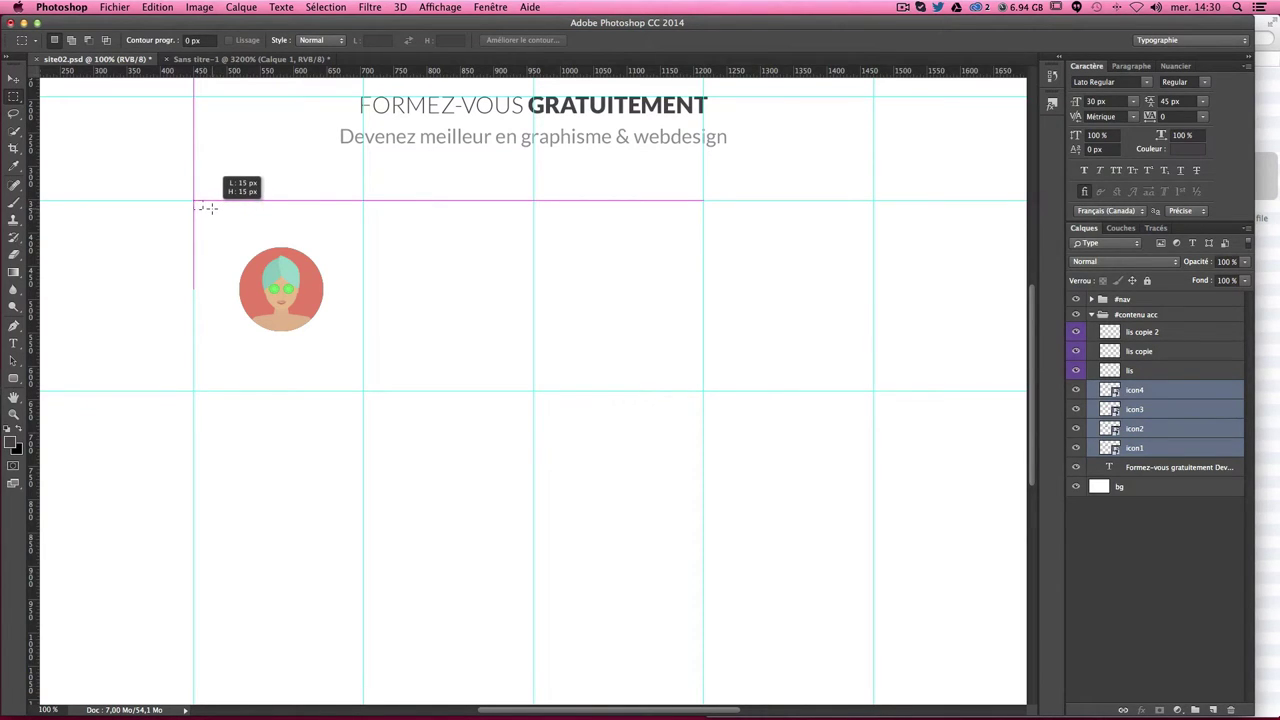
drag(329, 73, 333, 204)
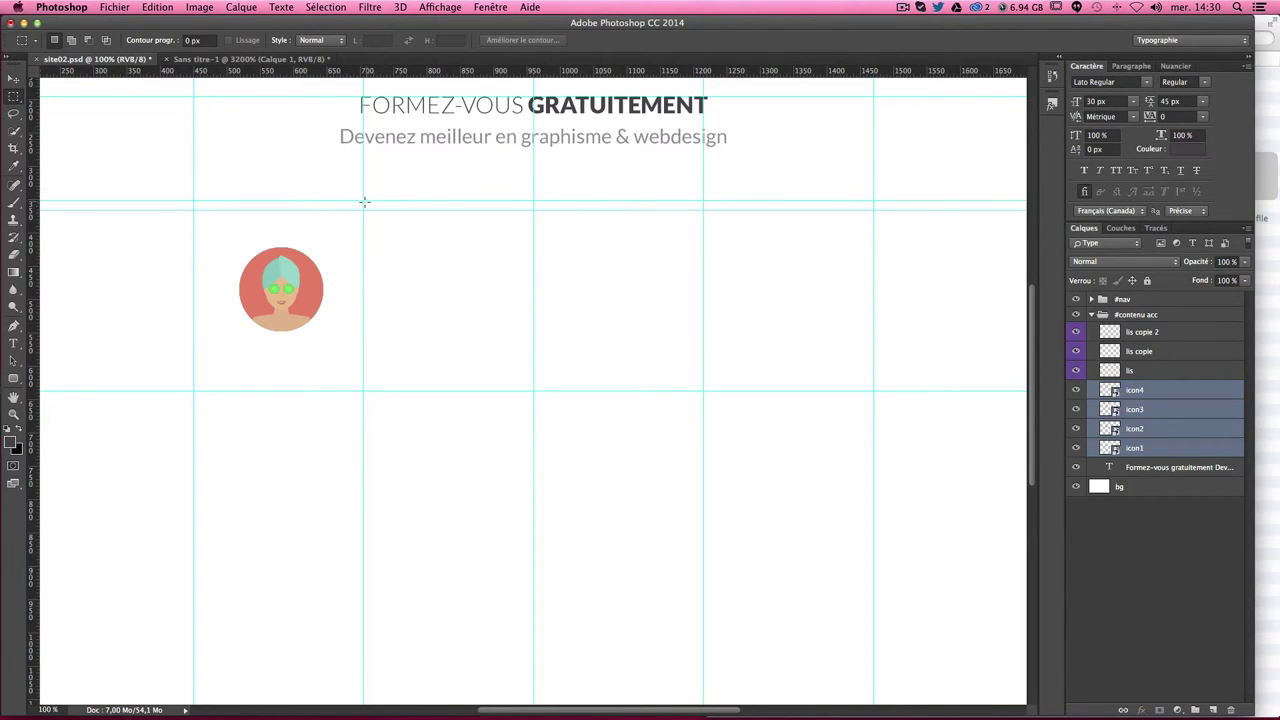
key(ctrl+semicolon)
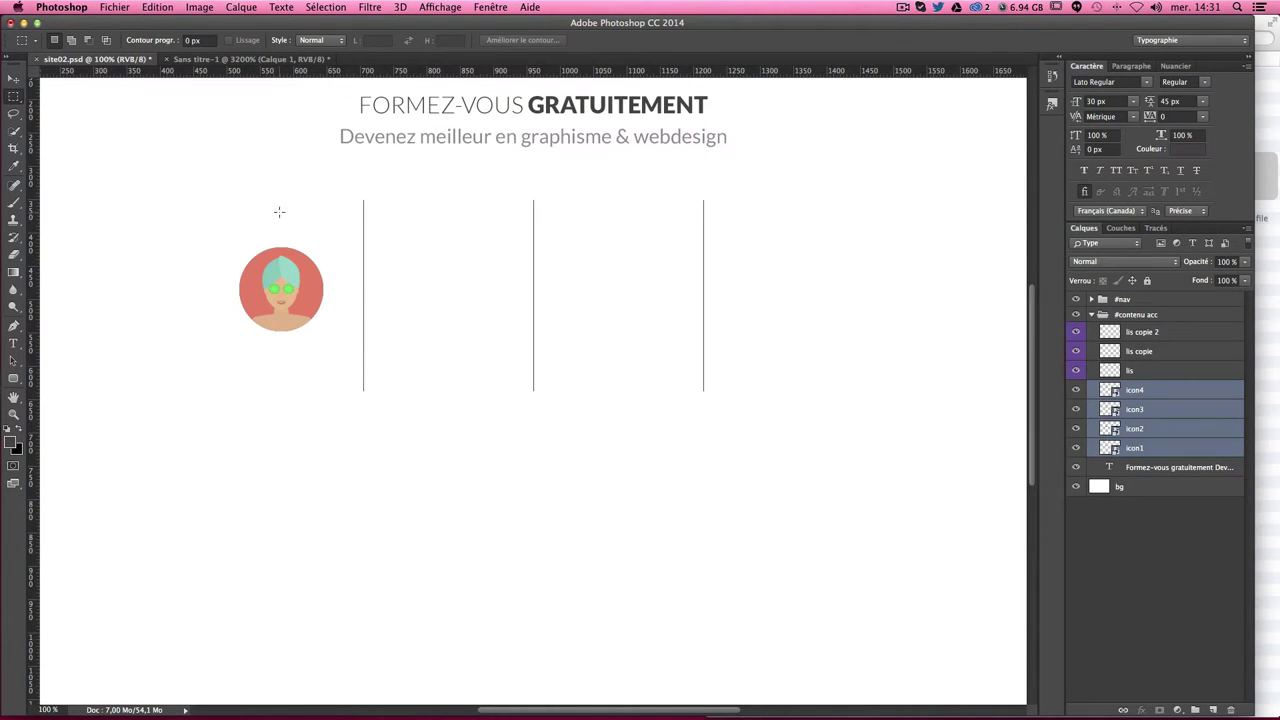
key(ctrl+semicolon)
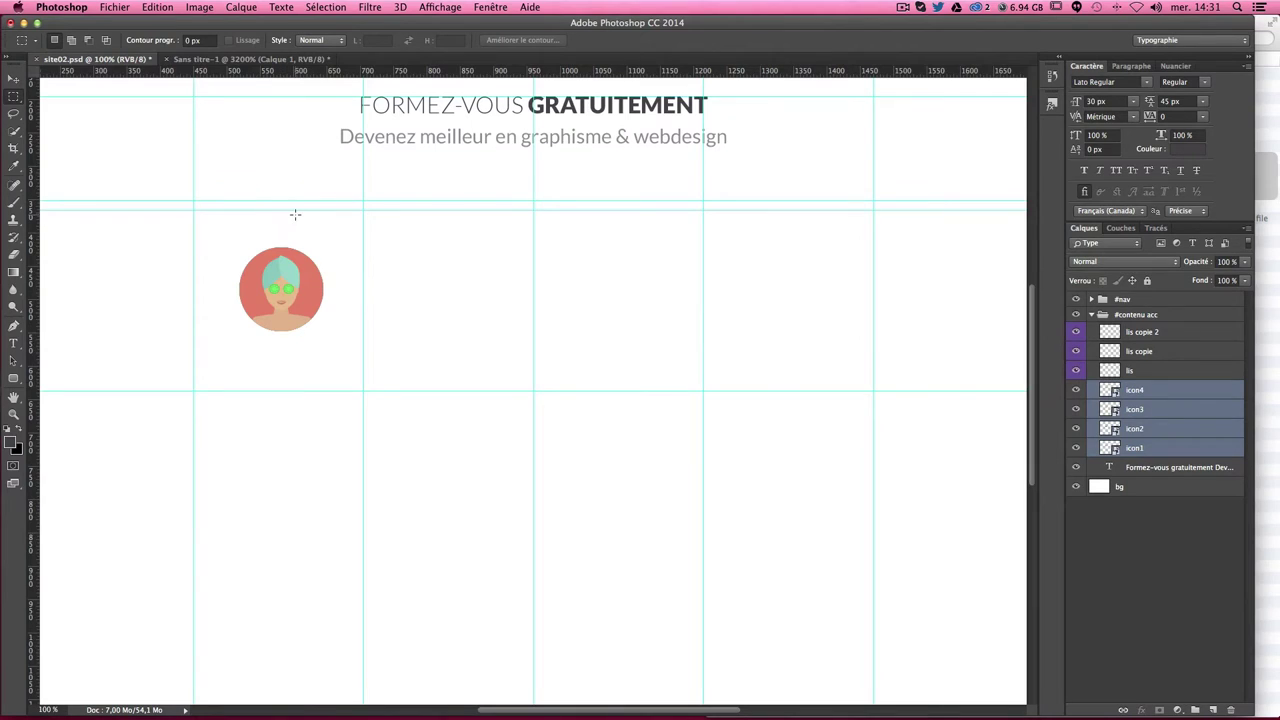
key(ctrl+semicolon)
key(ctrl+semicolon)
key(ctrl+semicolon)
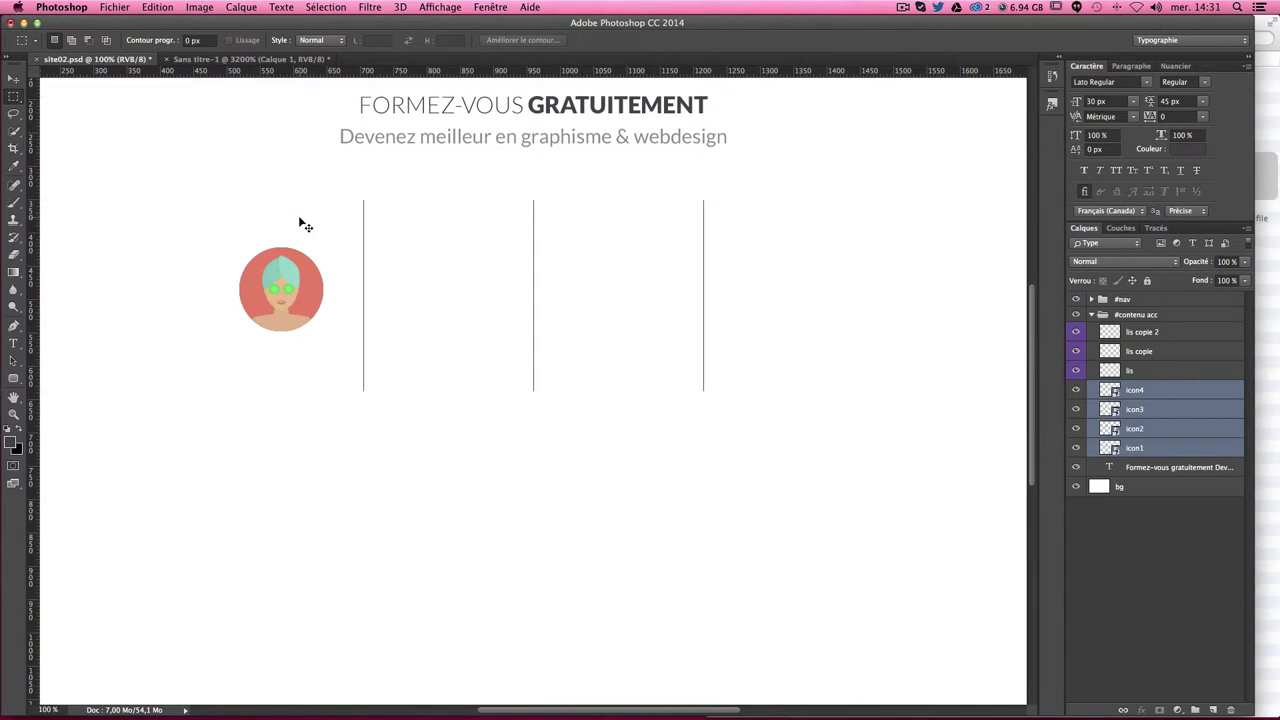
key(ctrl+semicolon)
click(16, 80)
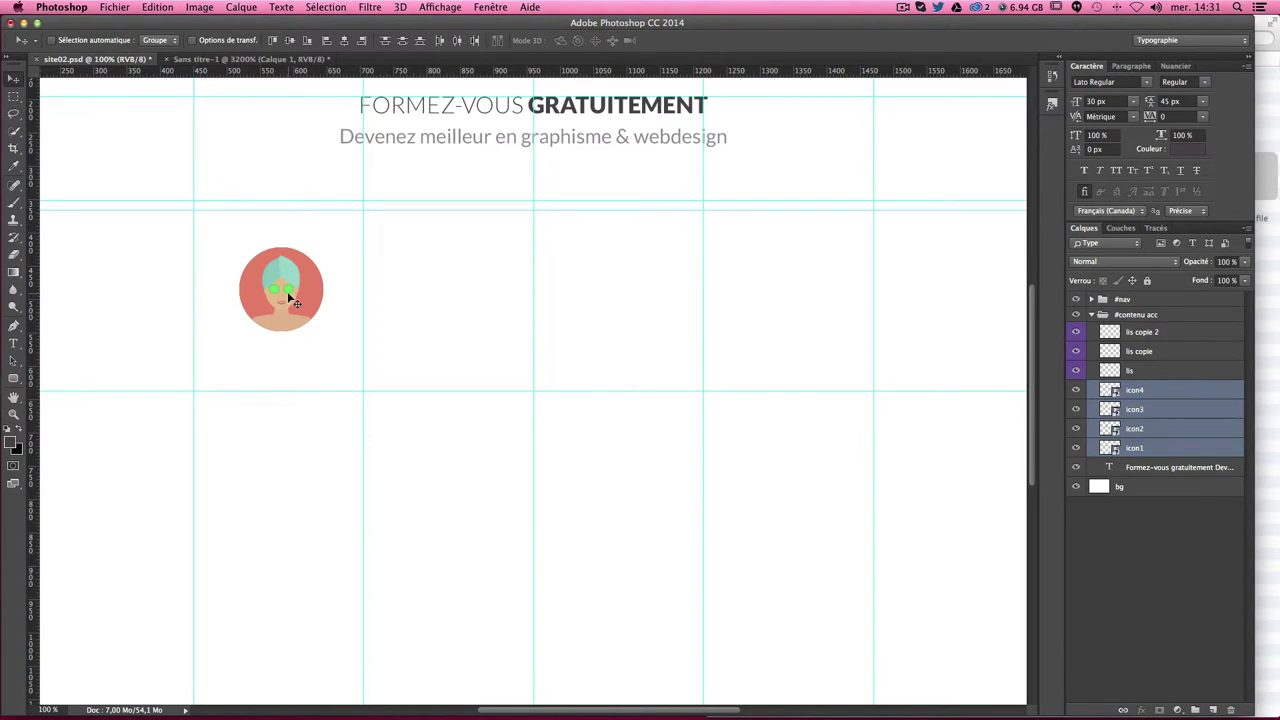
Step: Align the icons' tops to the new guide and shift icon2–icon4 into the second column
drag(288, 294, 301, 270)
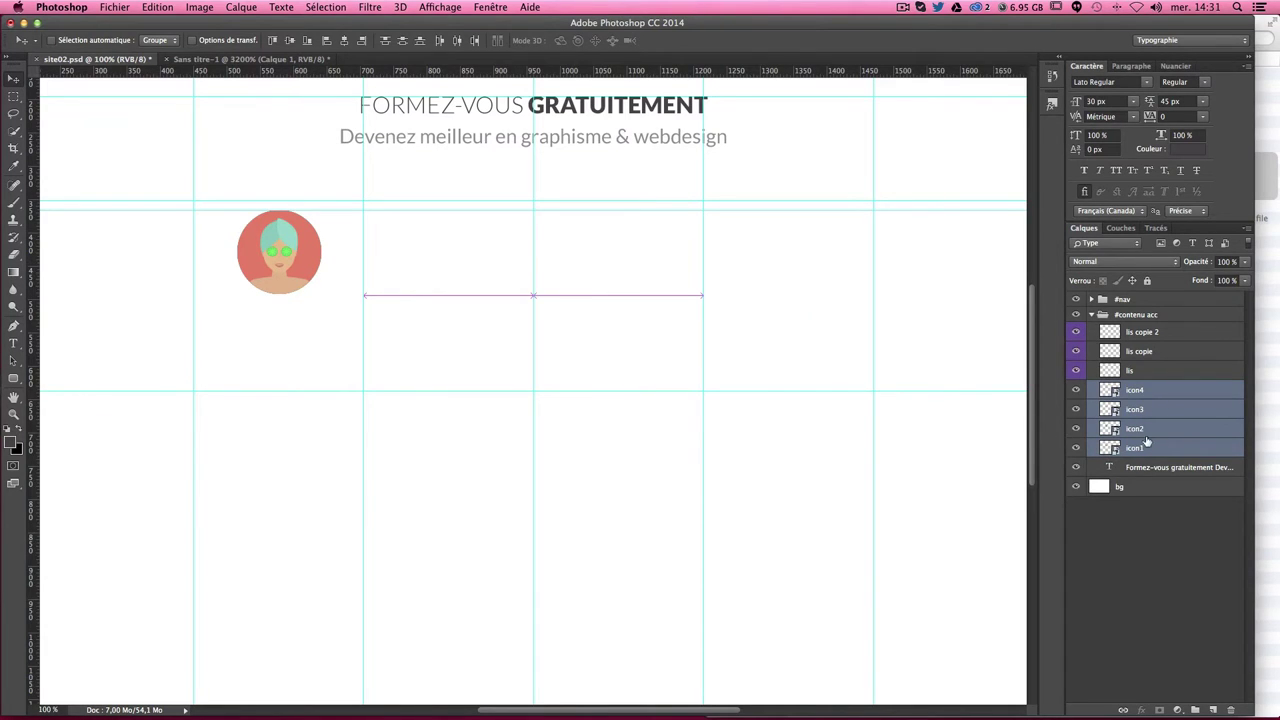
key(ctrl)
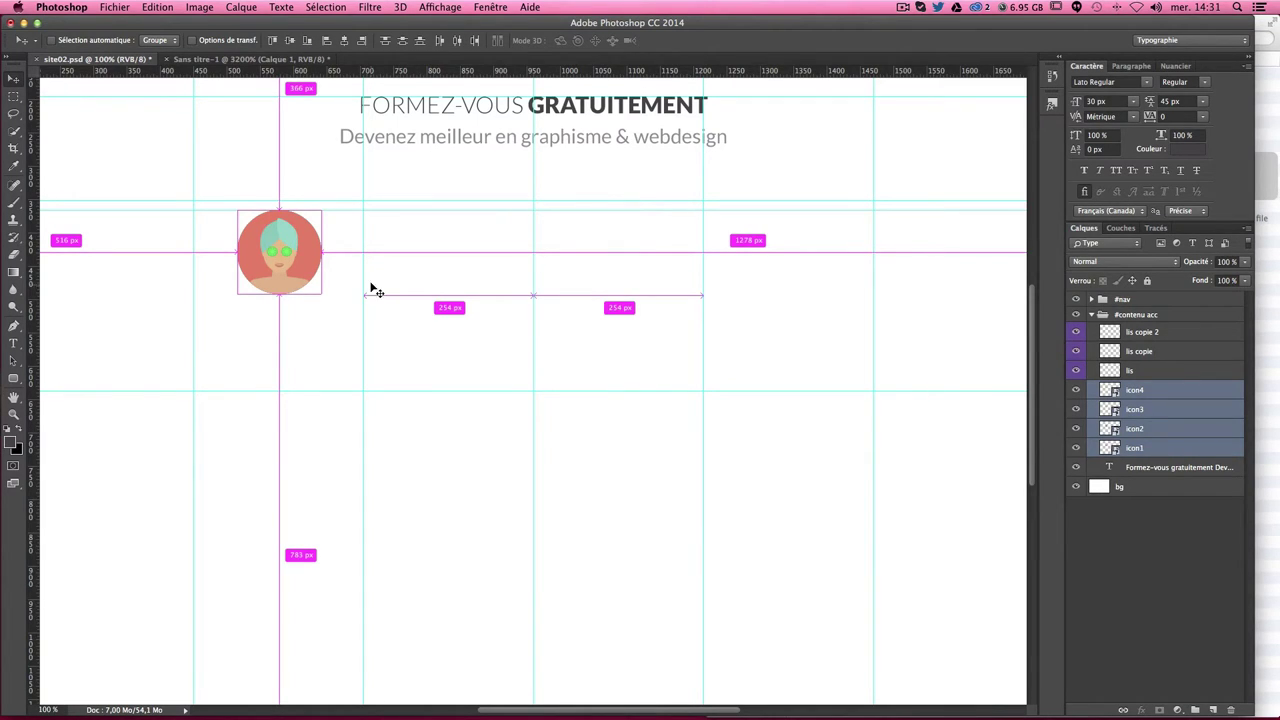
ctrl+click(1136, 449)
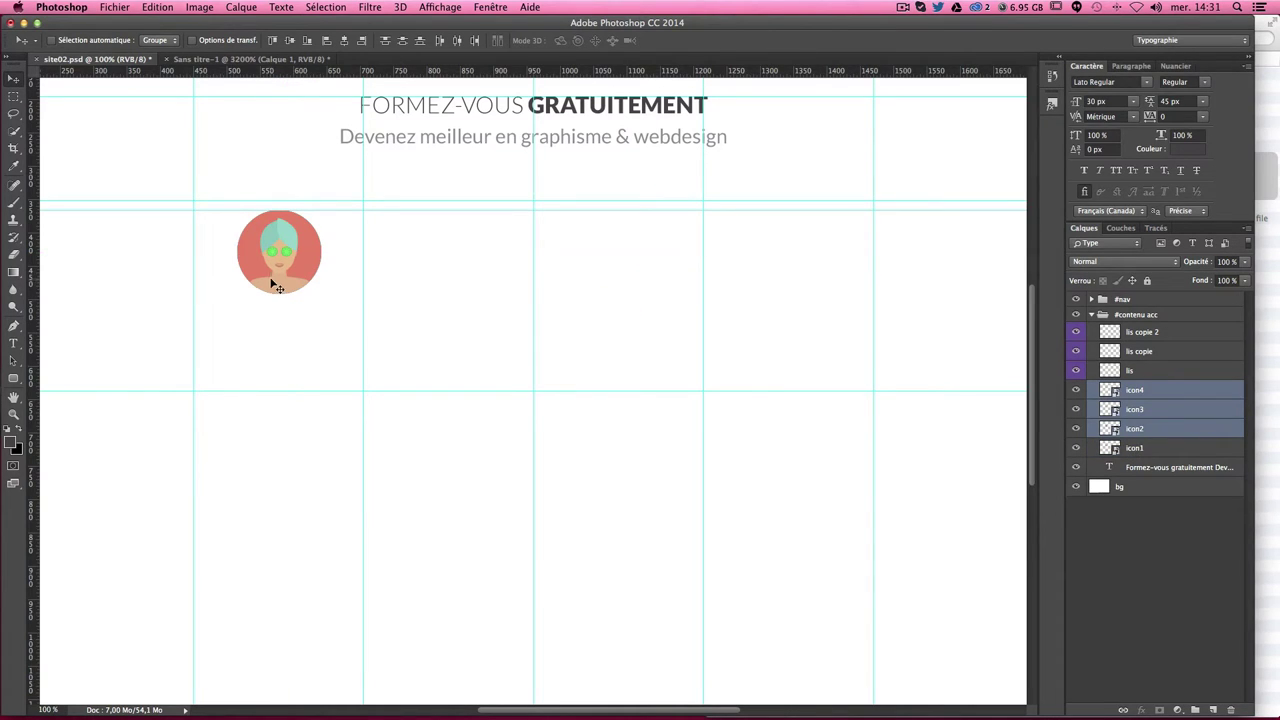
drag(274, 281, 448, 295)
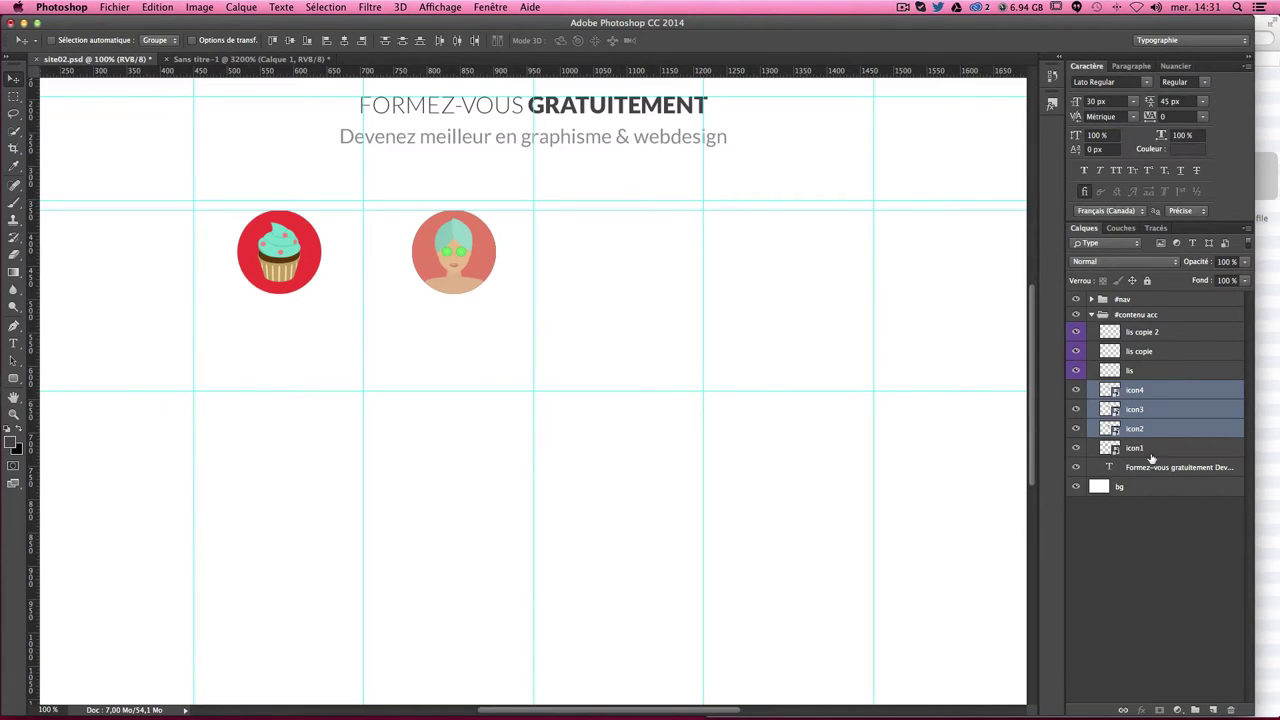
Step: Move icon3–icon4 into the third column, then icon4 alone into the fourth column
key(ctrl)
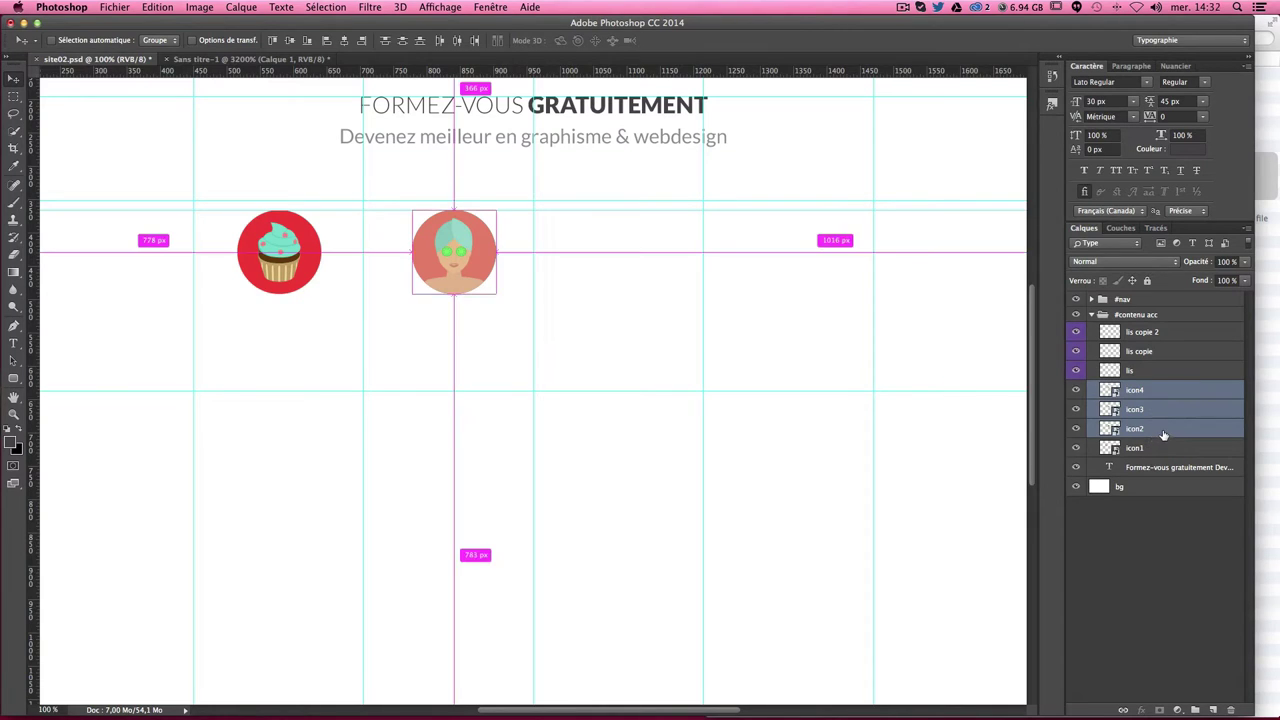
ctrl+click(1163, 430)
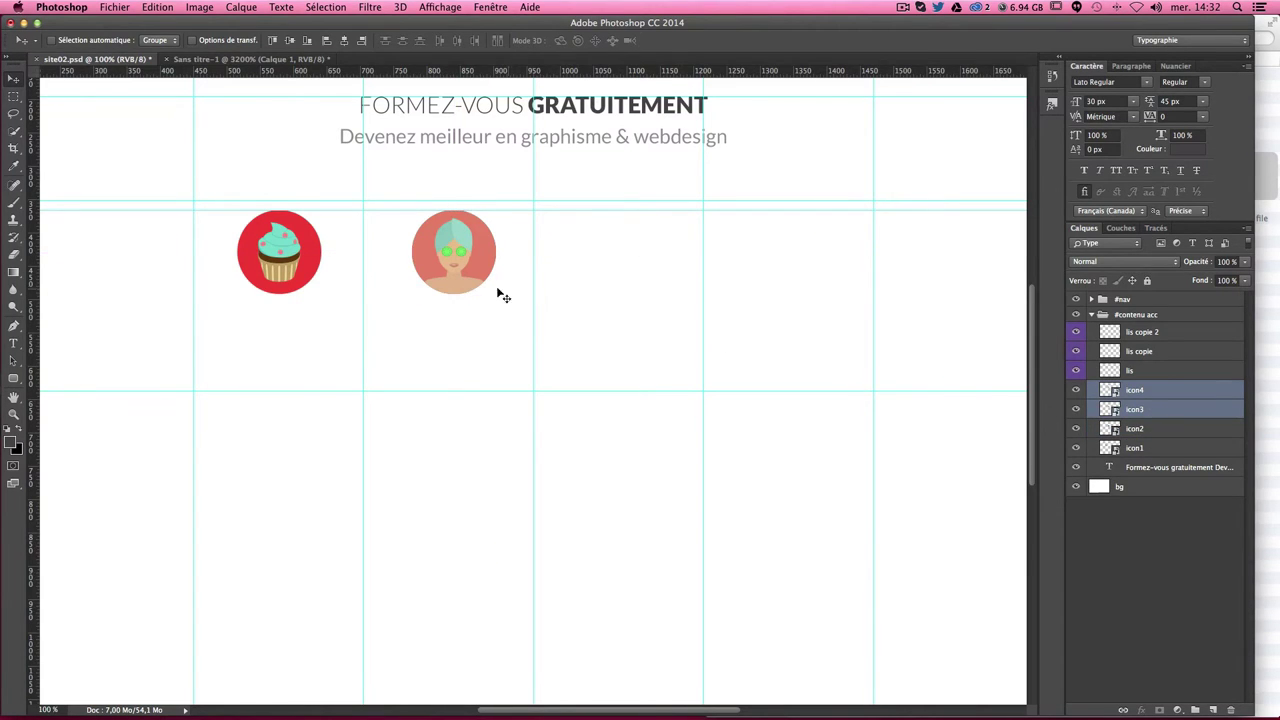
drag(475, 285, 640, 288)
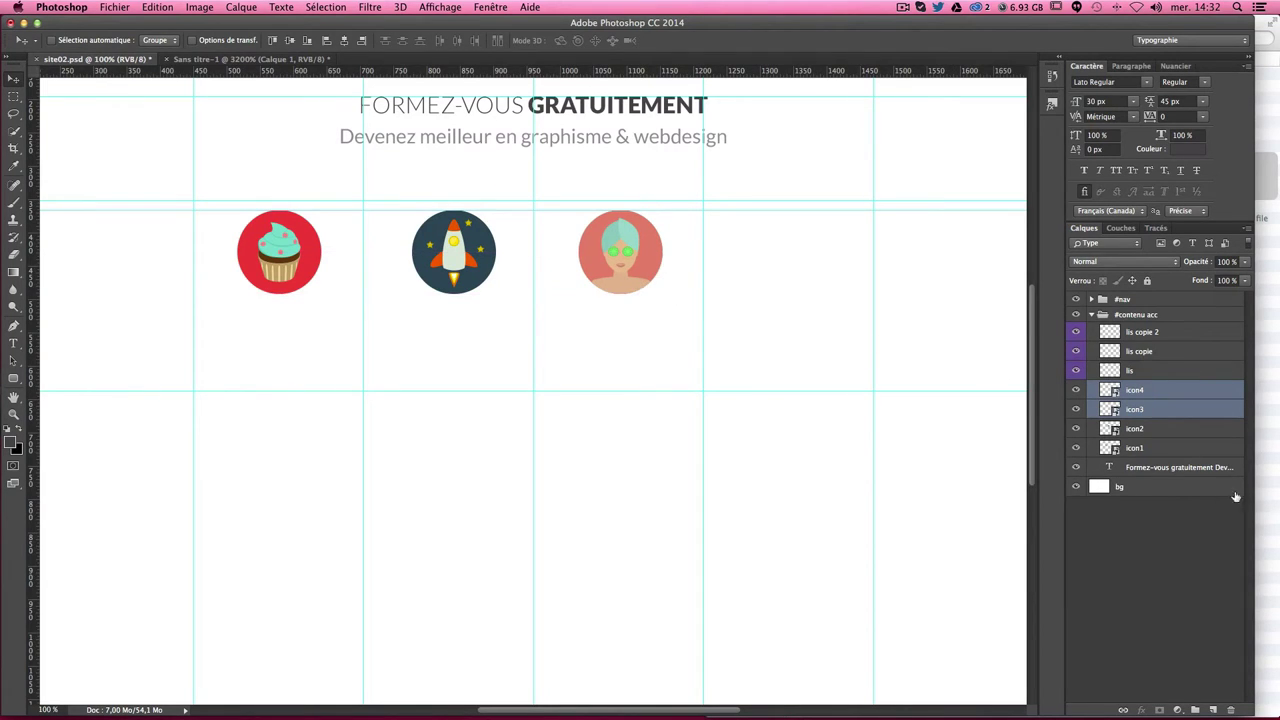
ctrl+click(1163, 412)
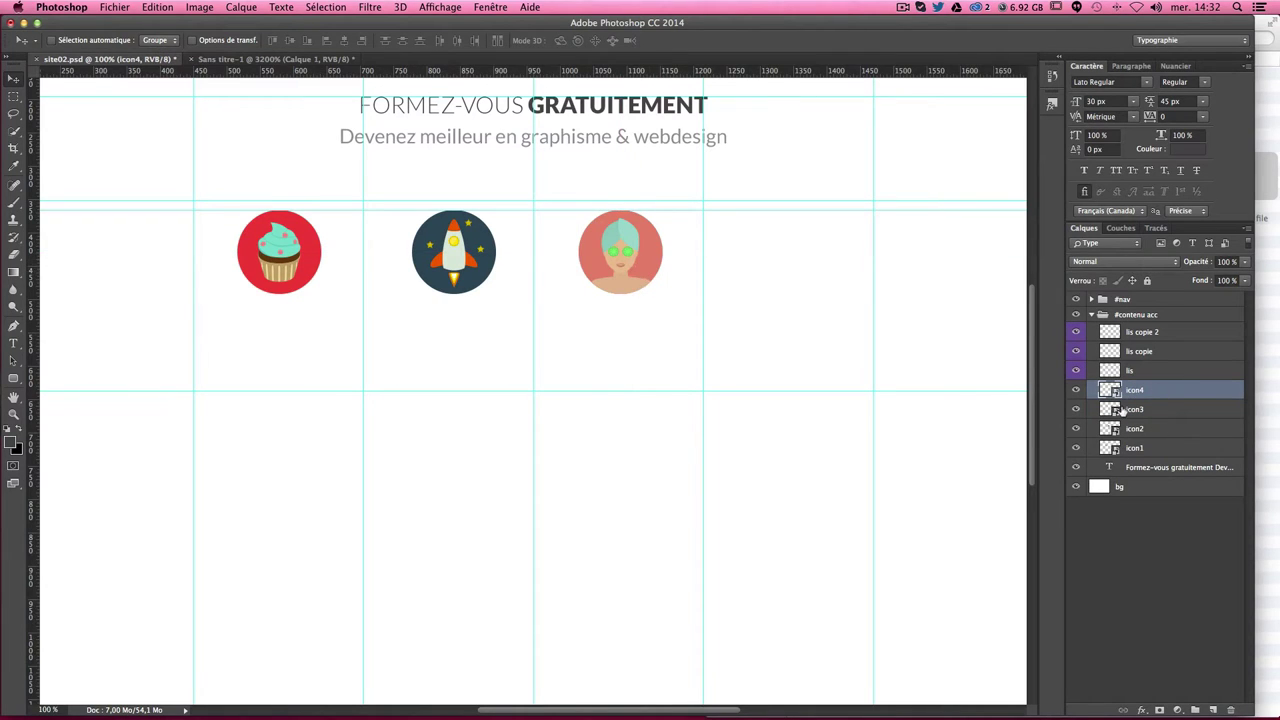
drag(629, 293, 797, 299)
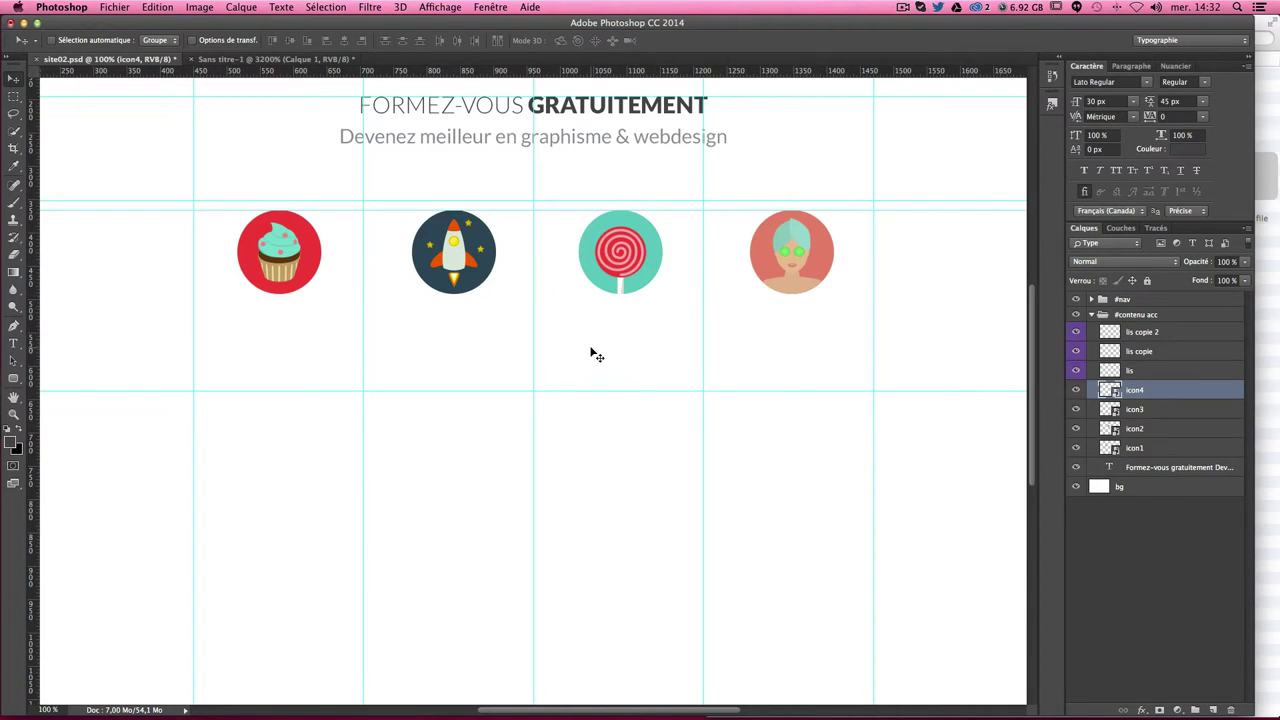
key(super)
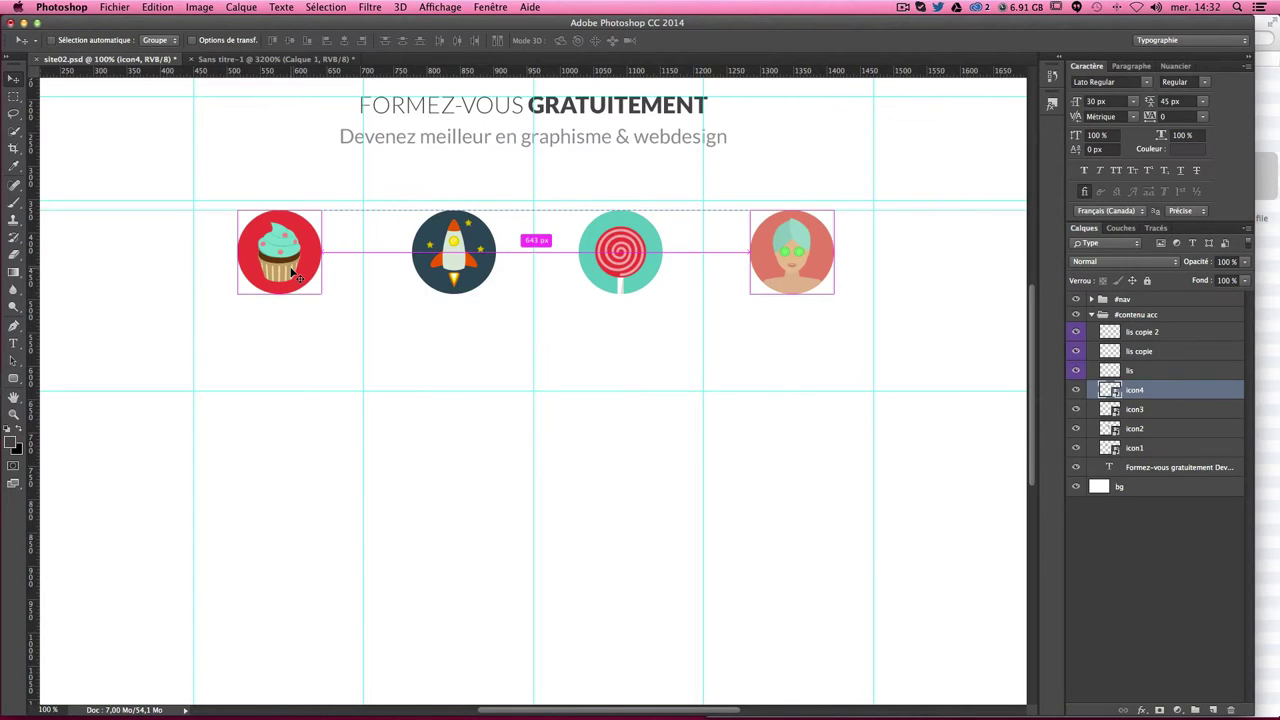
Step: Nudge the rocket icon 2 px and the lollipop icon 1 px left to centre them
click(1149, 410)
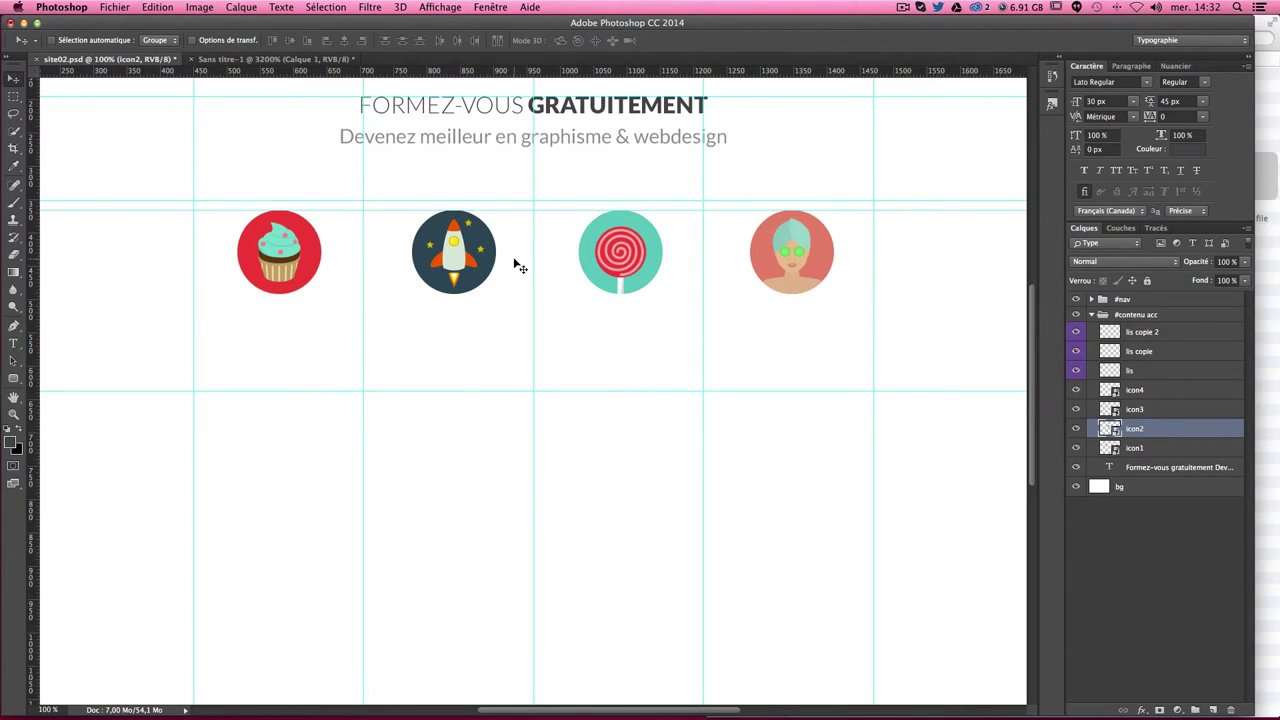
key(Left)
key(Left)
key(Left)
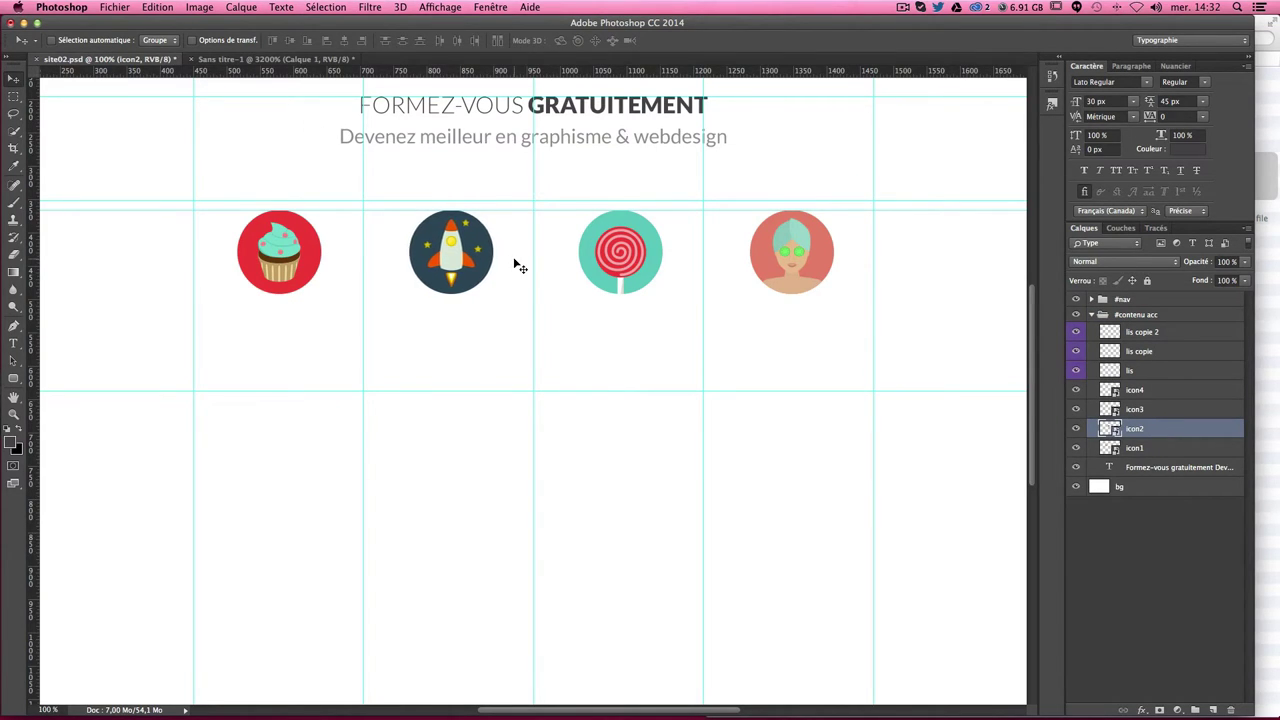
key(Left)
click(1145, 411)
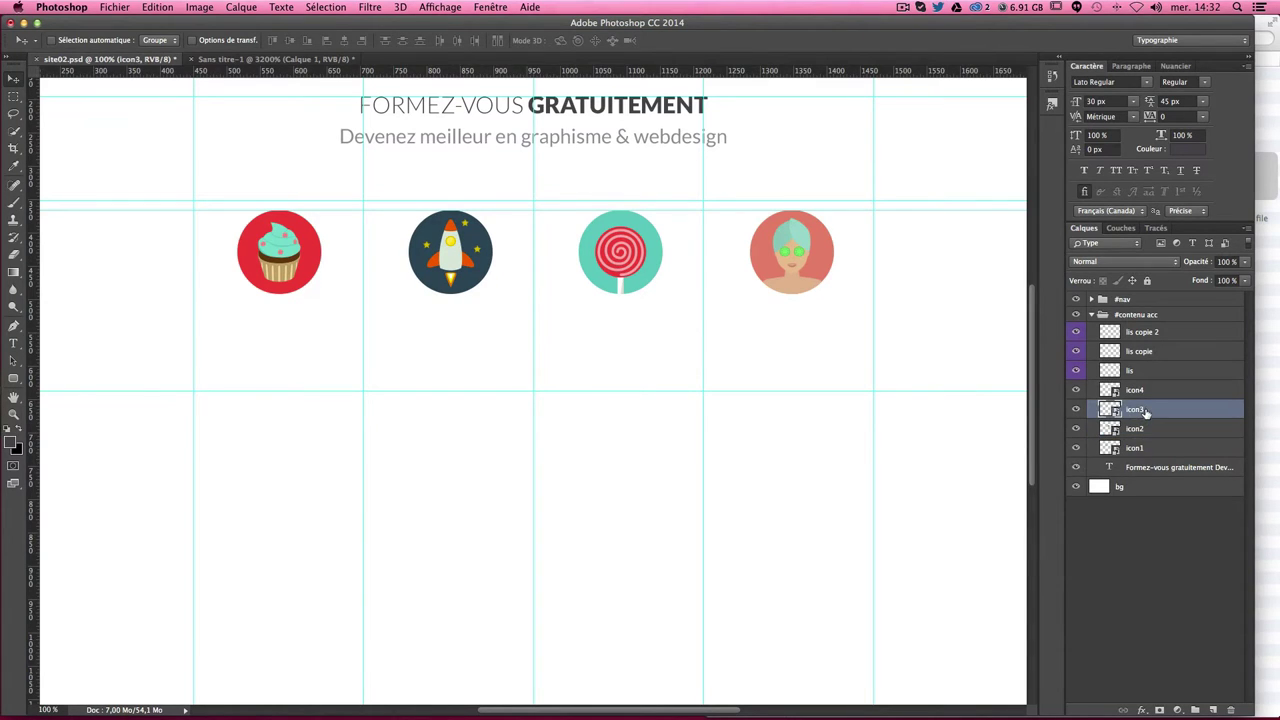
key(Left)
Step: Hide the guides and select the three 'lis' divider line layers
click(1147, 392)
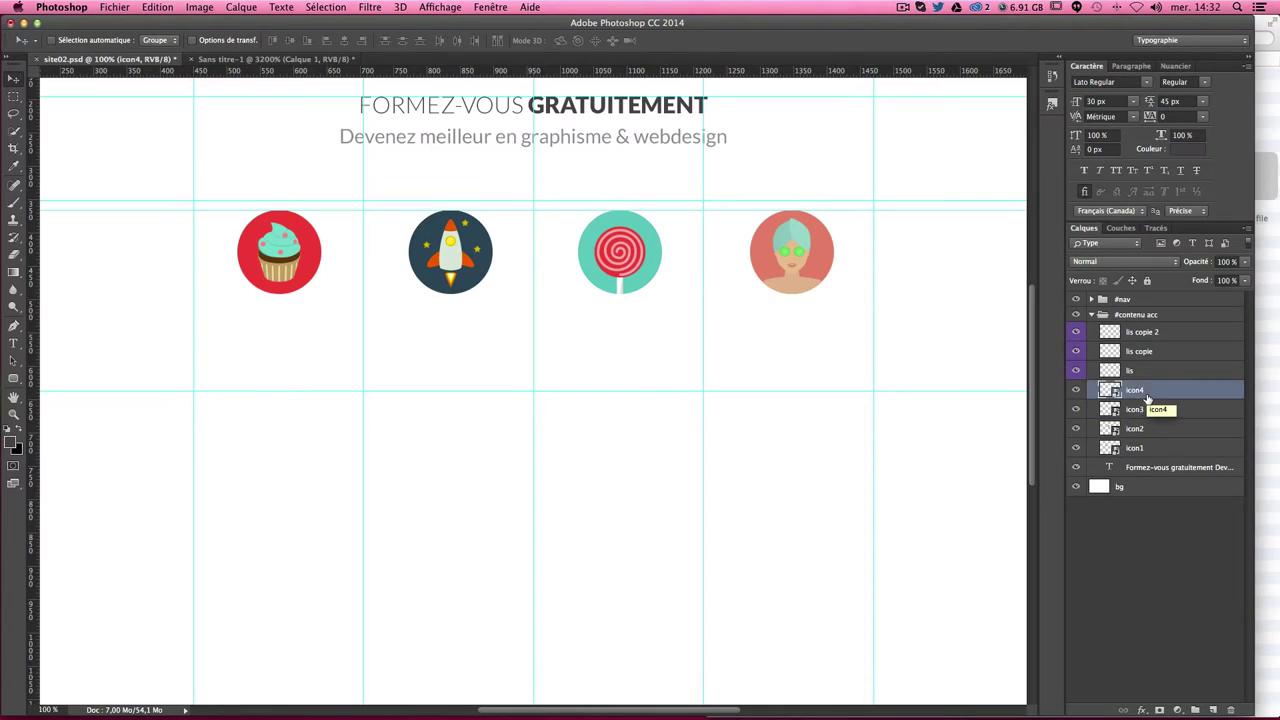
key(ctrl+semicolon)
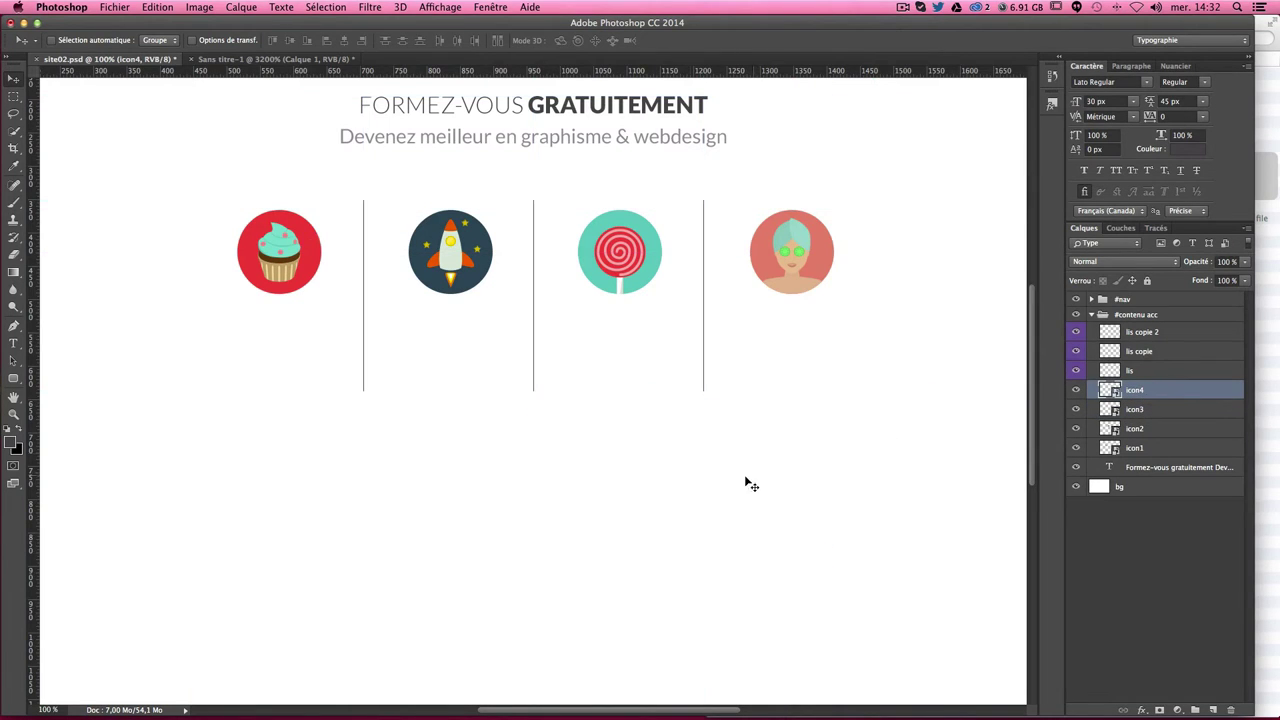
click(1130, 371)
shift+click(1134, 331)
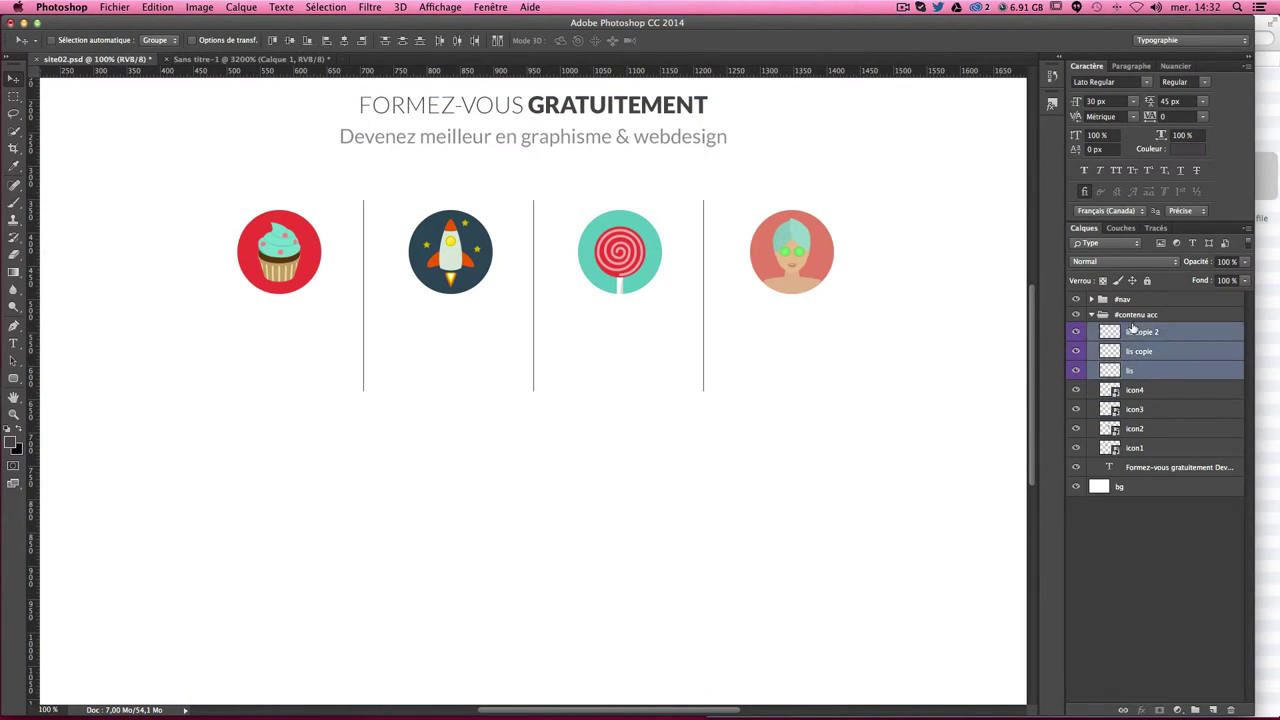
Step: Set the three divider line layers to 50% opacity and scroll up to the navigation bar
click(1228, 261)
text(50)
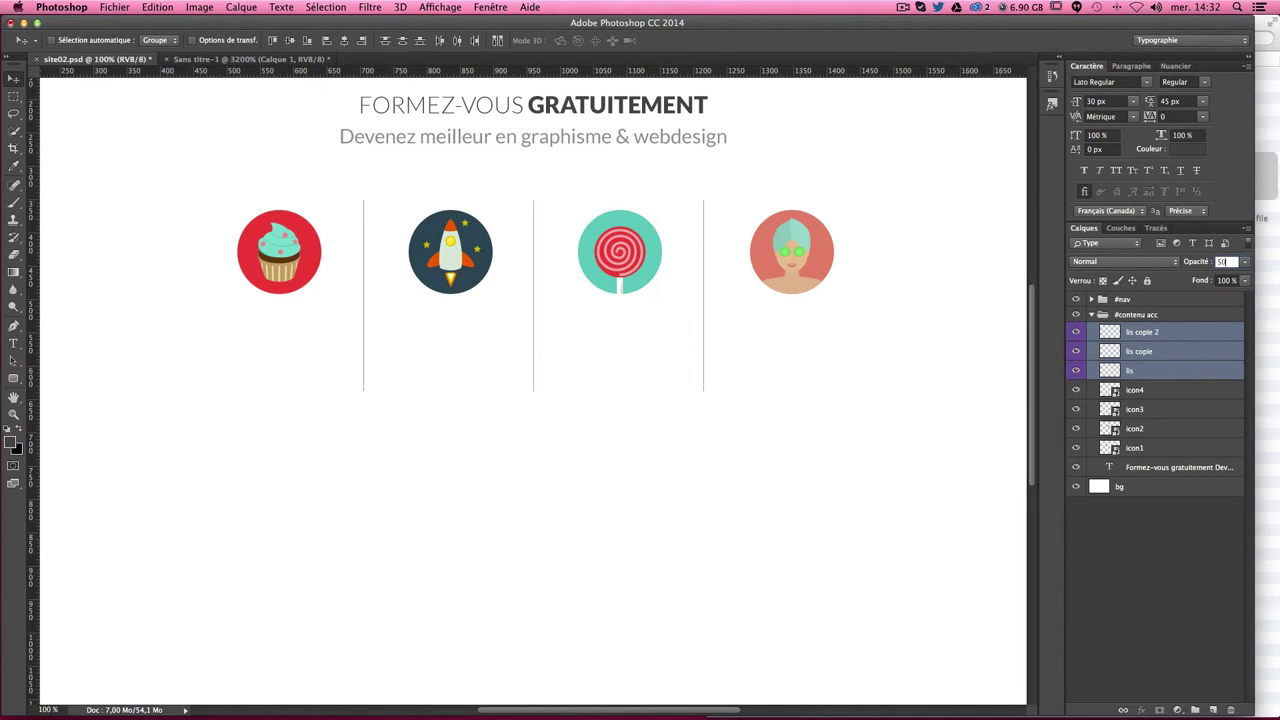
text(20)
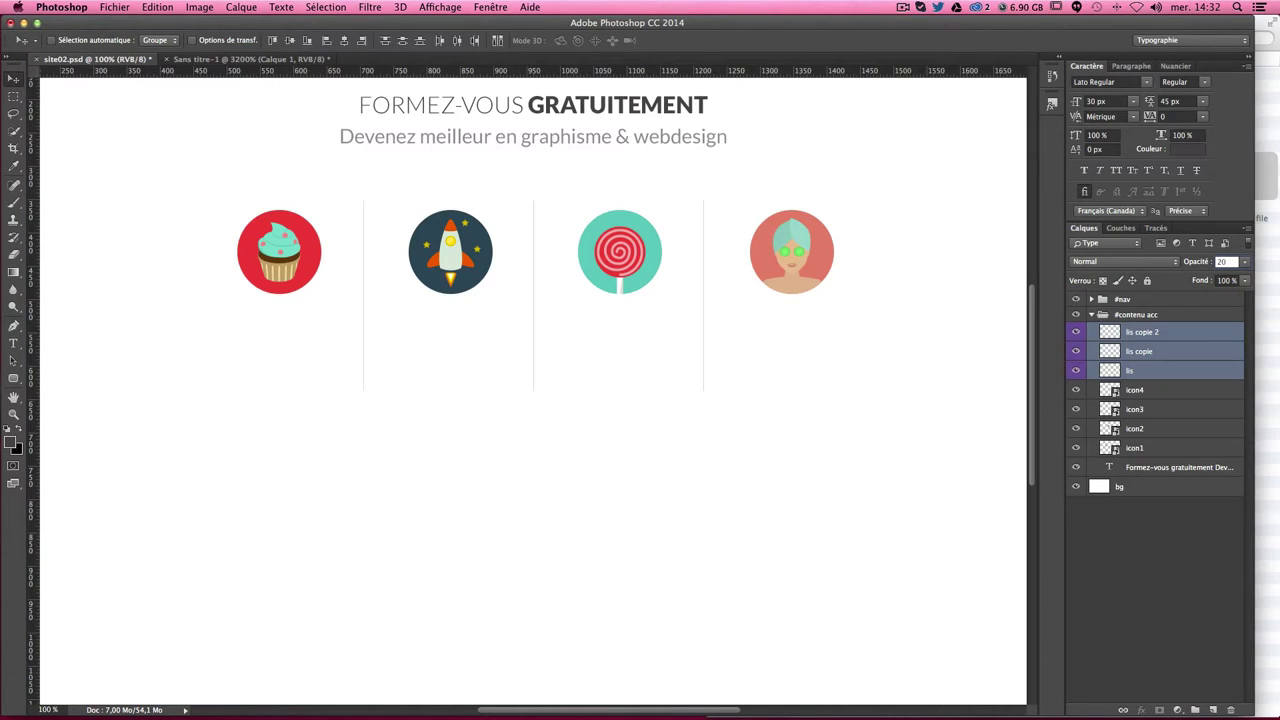
key(BackSpace)
key(BackSpace)
text(40)
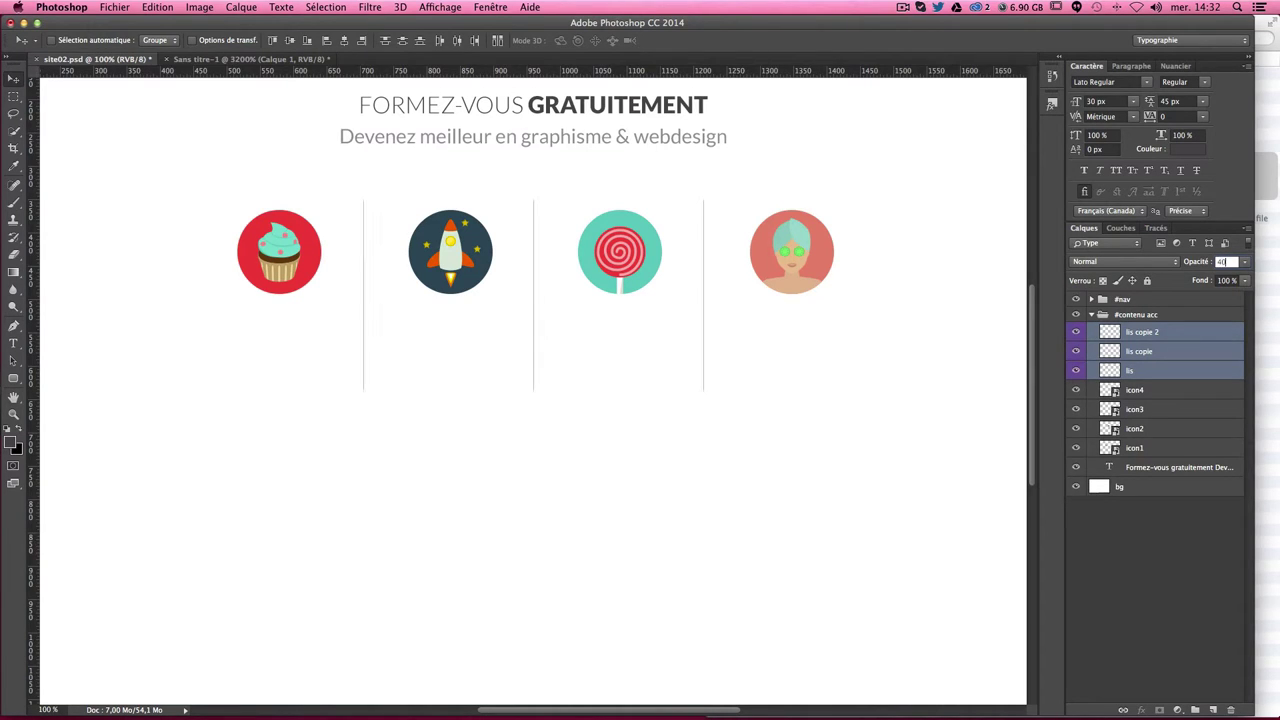
text(50)
key(Return)
scroll(869, 349, up, 3)
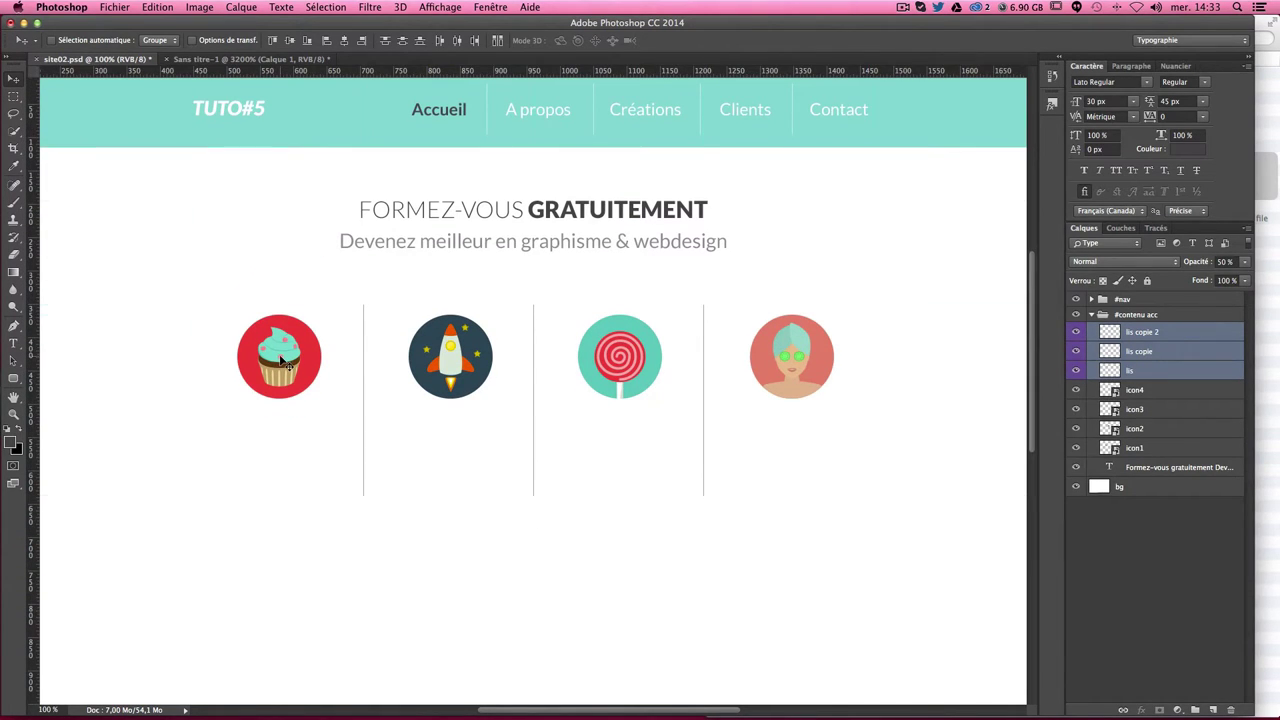
key(ctrl+semicolon)
Step: Add a 'Titre #1' text box under the cupcake icon
click(1085, 332)
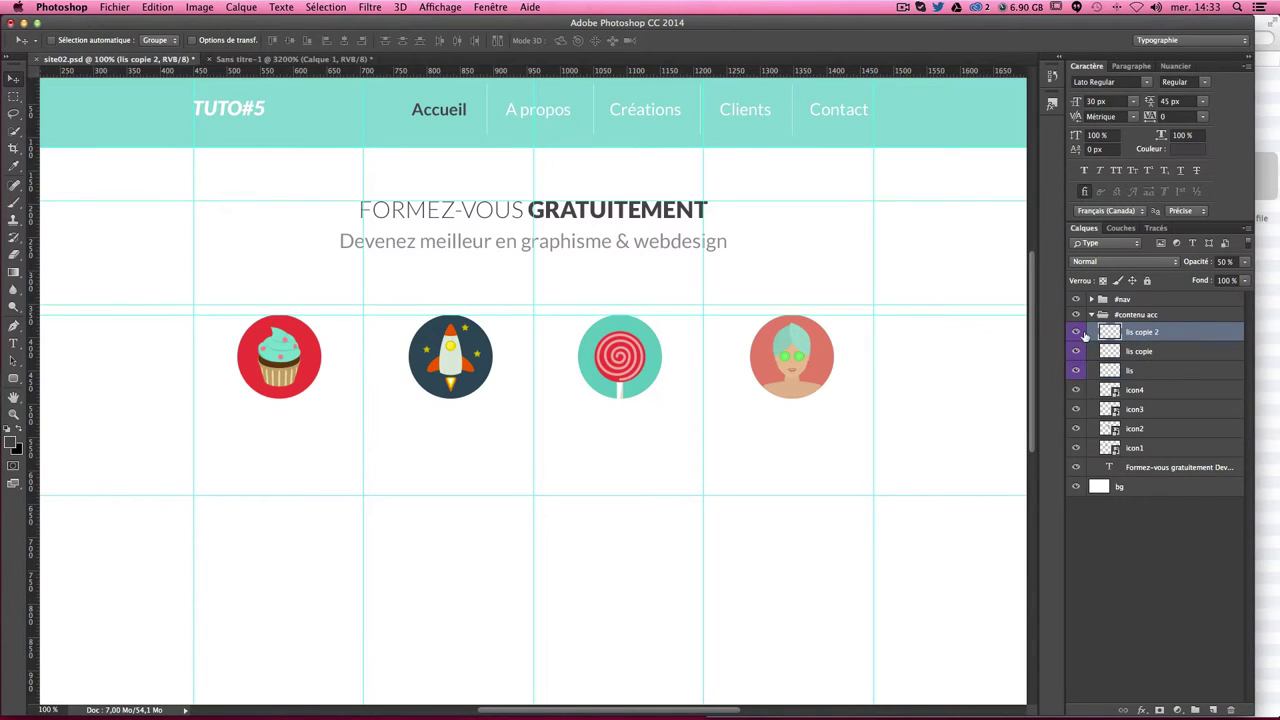
click(14, 343)
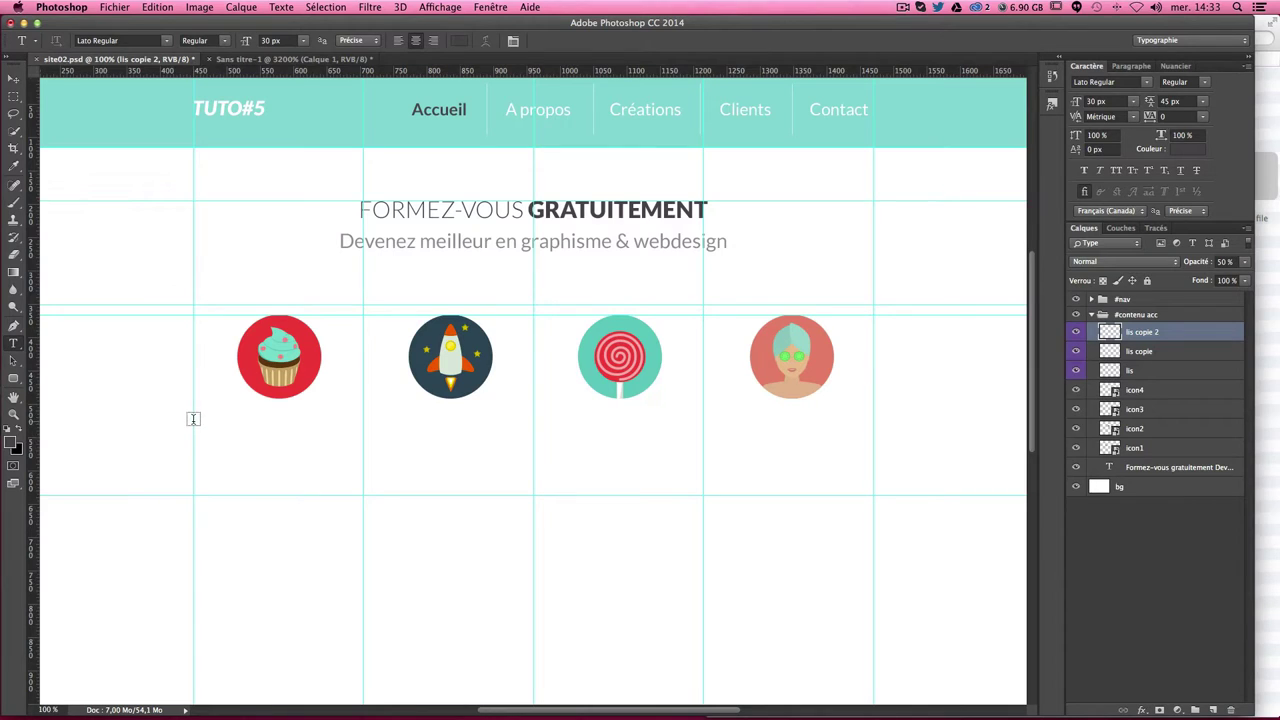
mouse_move(193, 420)
mouse_down()
mouse_move(362, 451)
mouse_move(364, 492)
mouse_up()
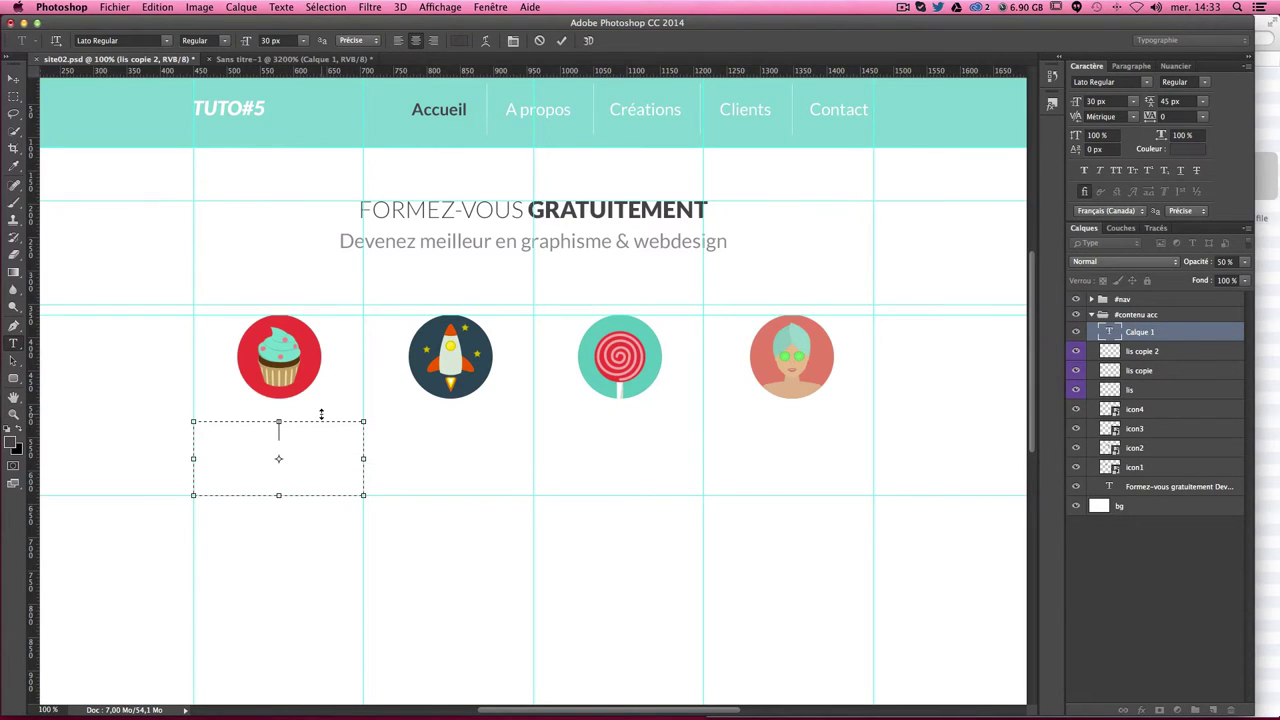
text(Titre)
text( #)
text(1)
Step: Style the 'Titre #1' heading at 20 px in Lato Black
key(ctrl+a)
click(1100, 101)
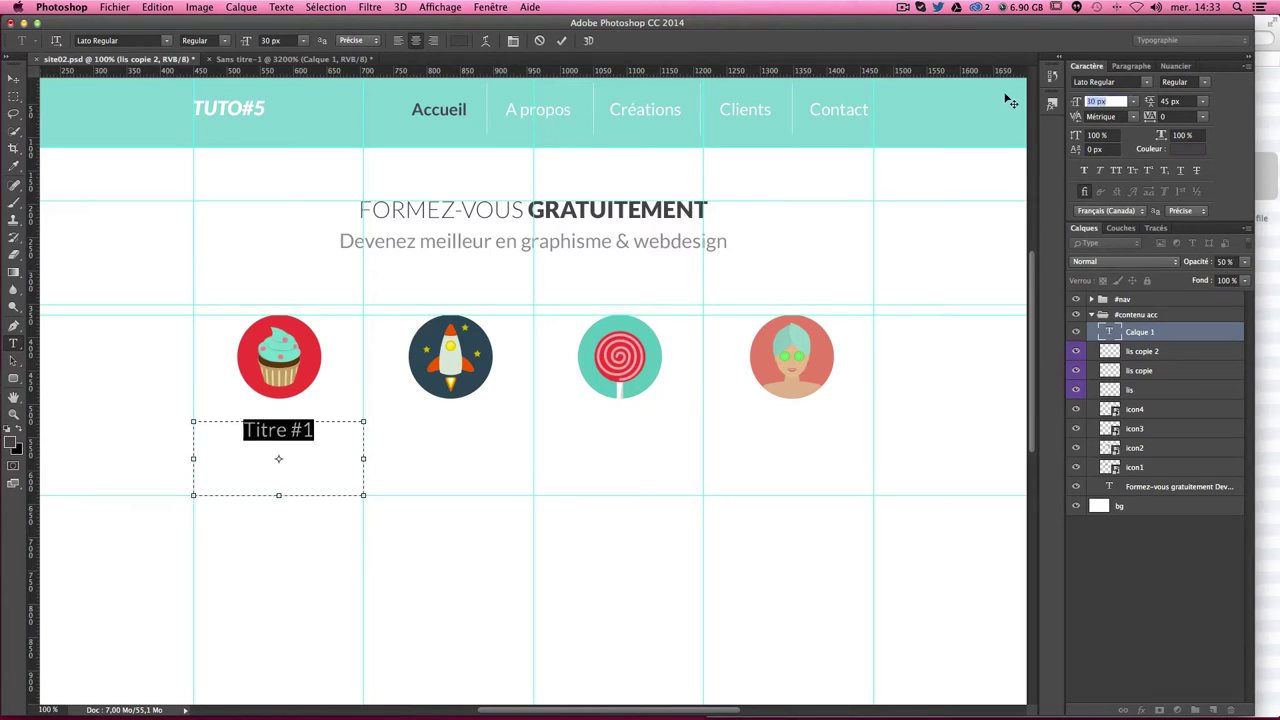
text(20)
key(Return)
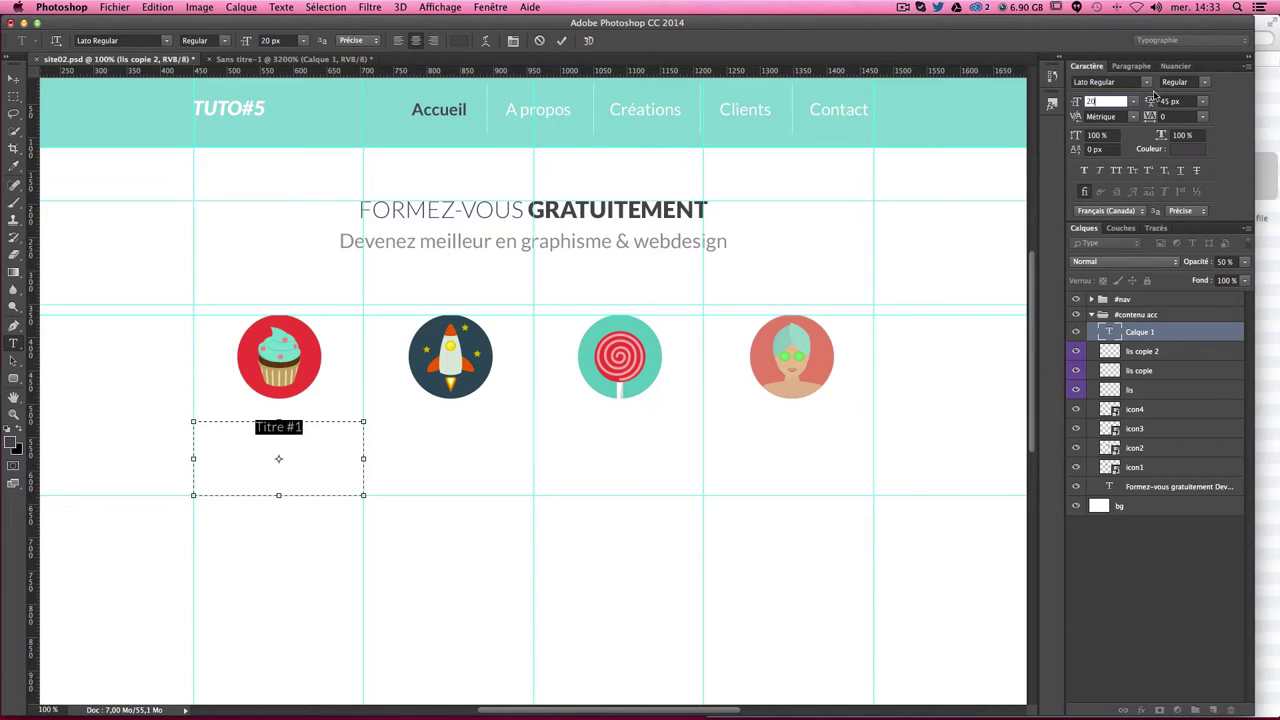
click(1206, 87)
click(1178, 155)
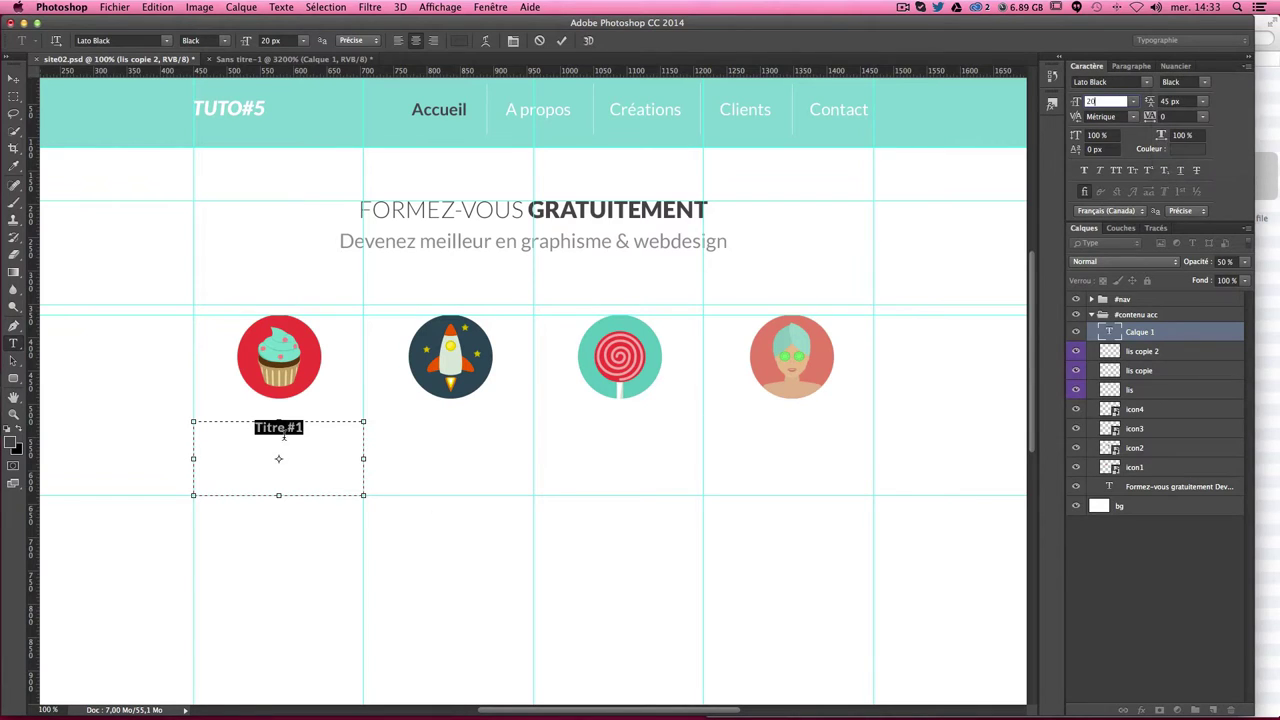
click(322, 430)
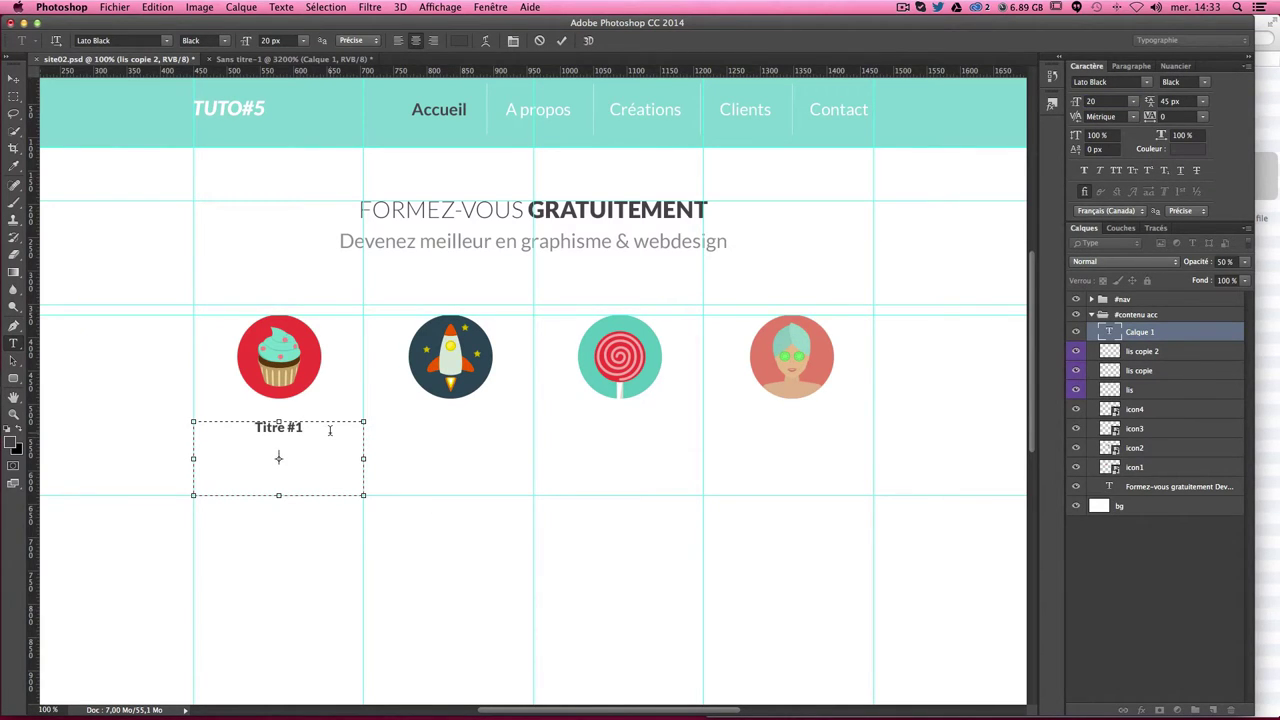
click(414, 670)
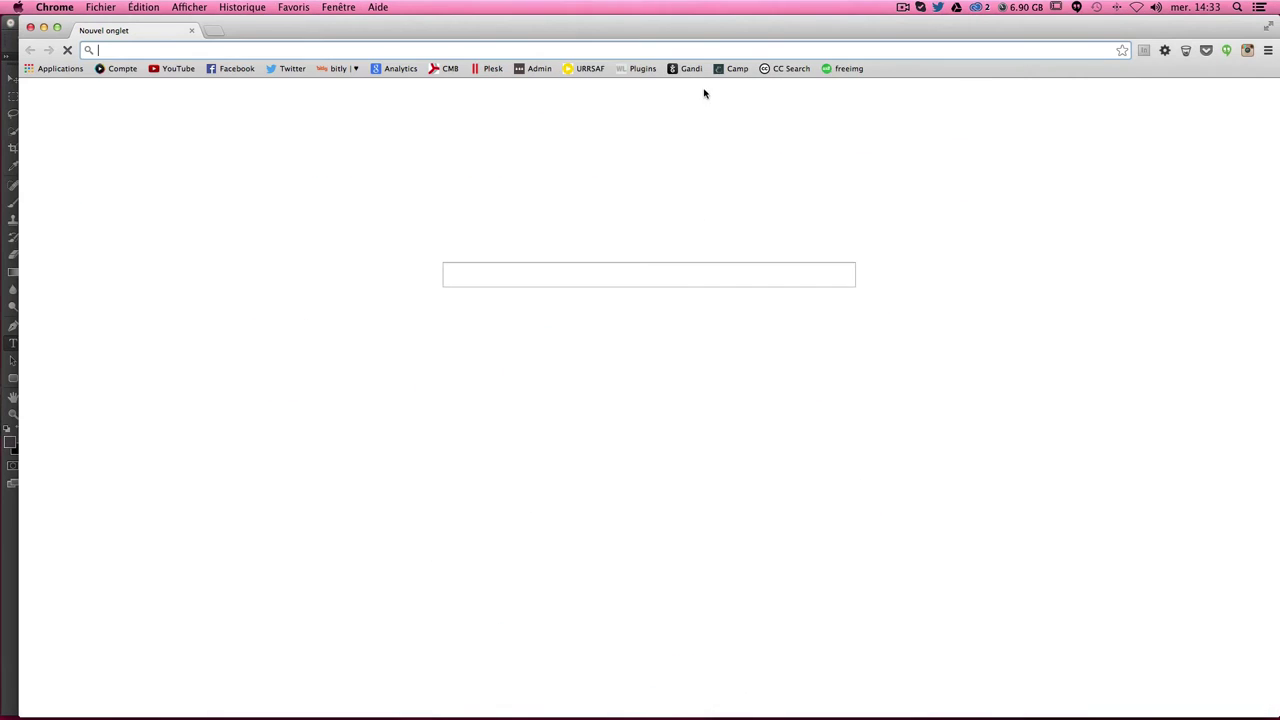
Step: Search 'lorem ipsum' and generate five paragraphs on lipsum.com
text(lo)
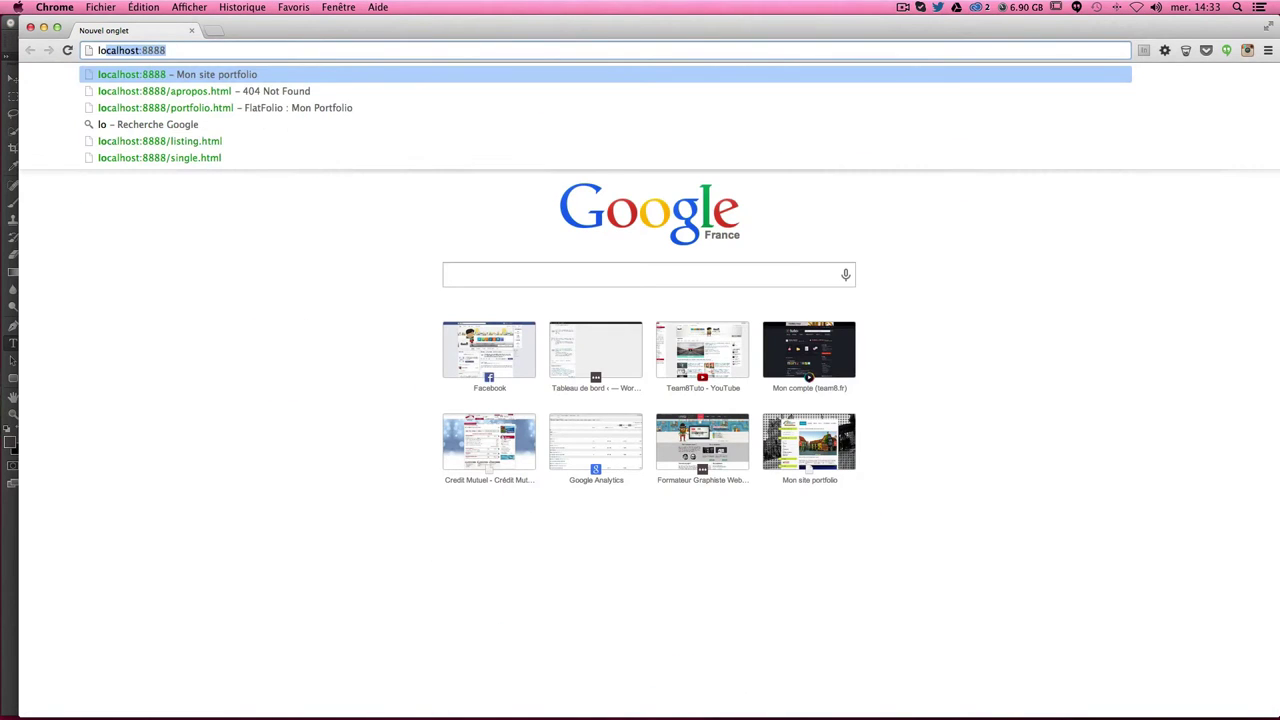
text(re)
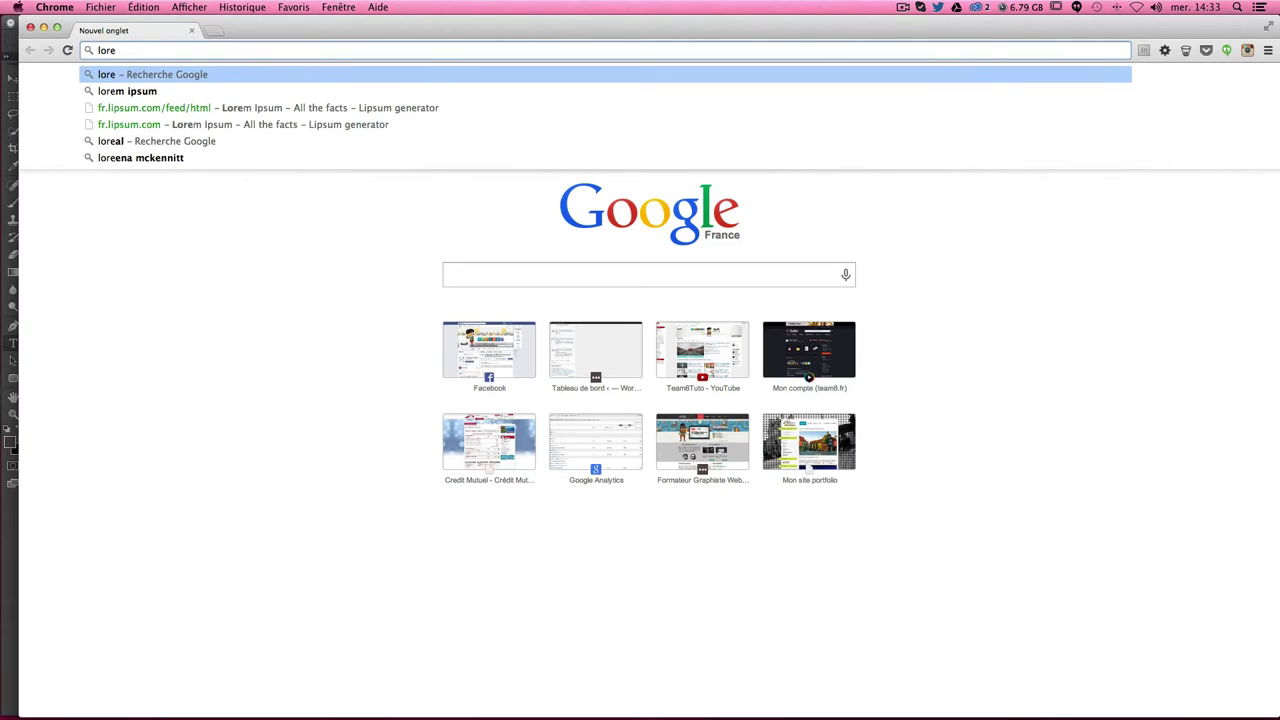
key(Down)
key(Return)
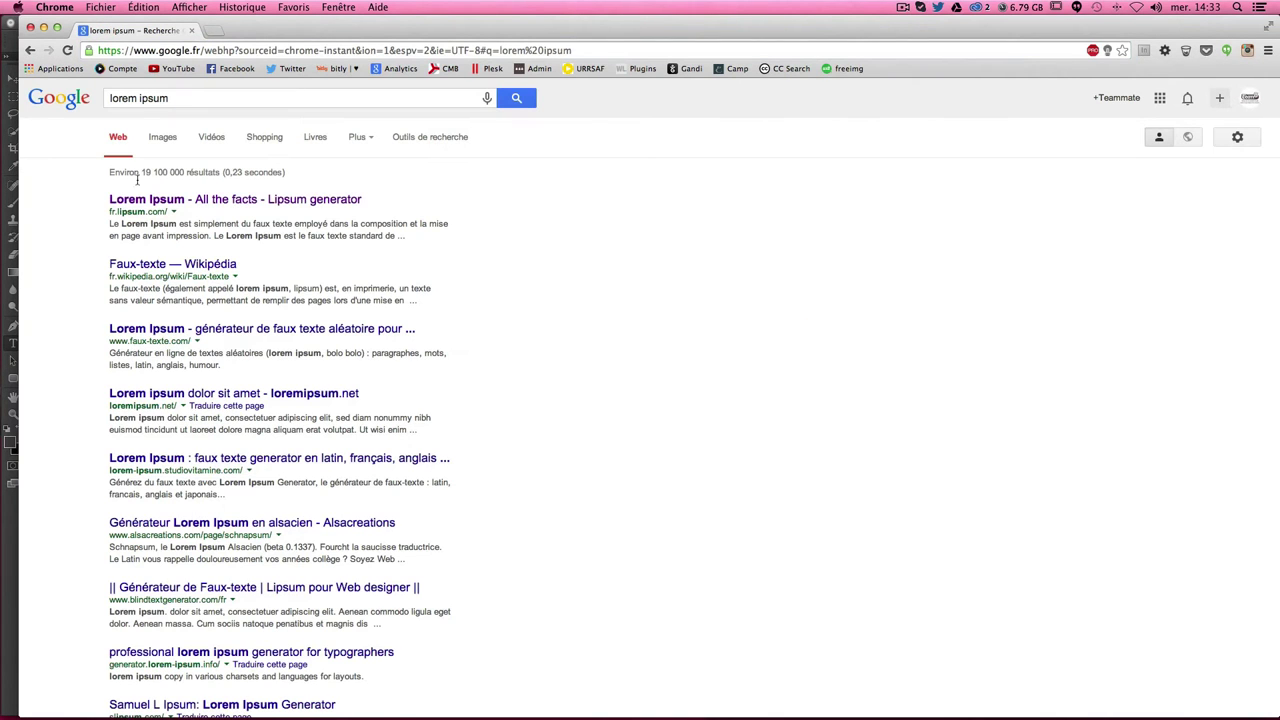
click(190, 199)
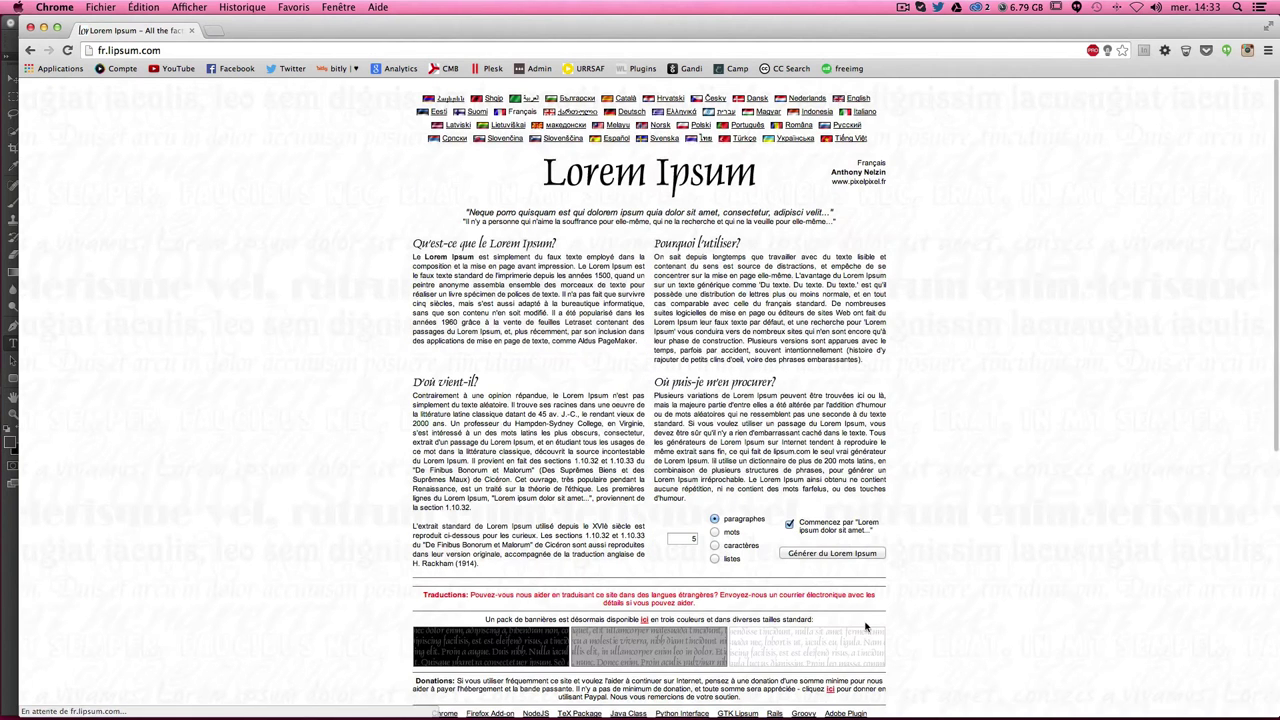
click(835, 554)
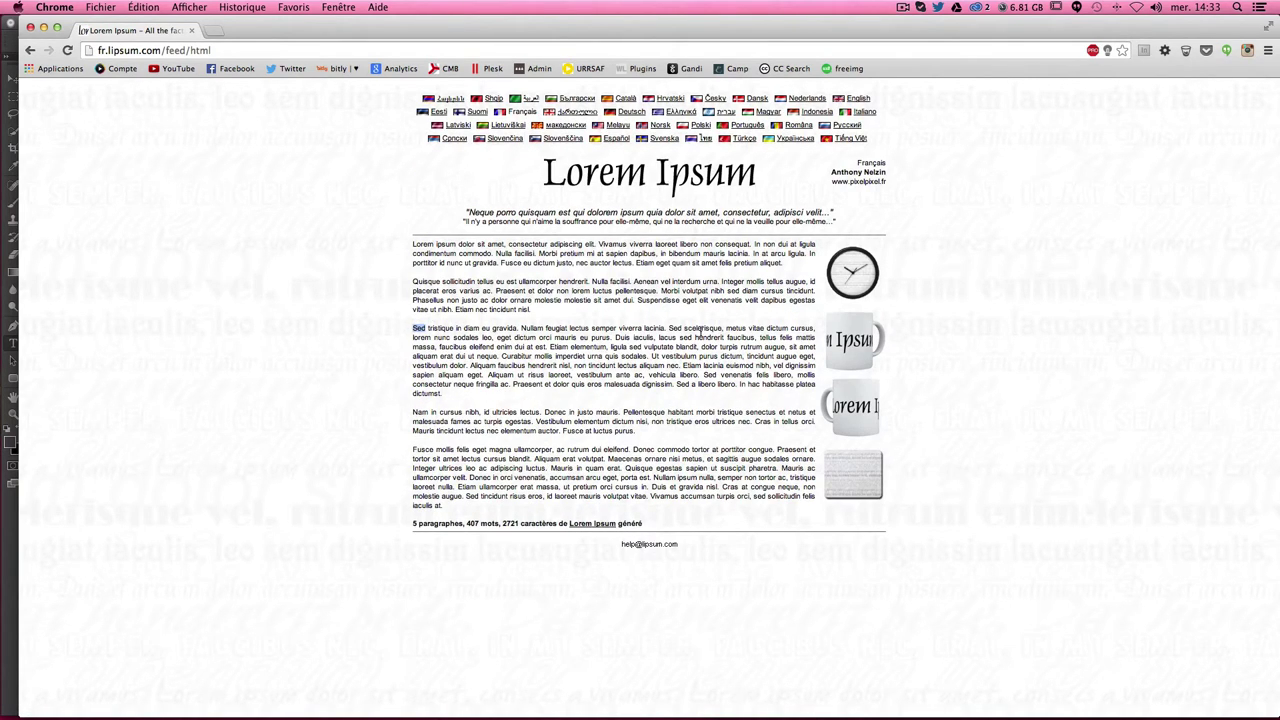
Step: Copy the third paragraph's opening sentence and return to Photoshop
click(533, 328)
drag(414, 328, 667, 328)
key(super+c)
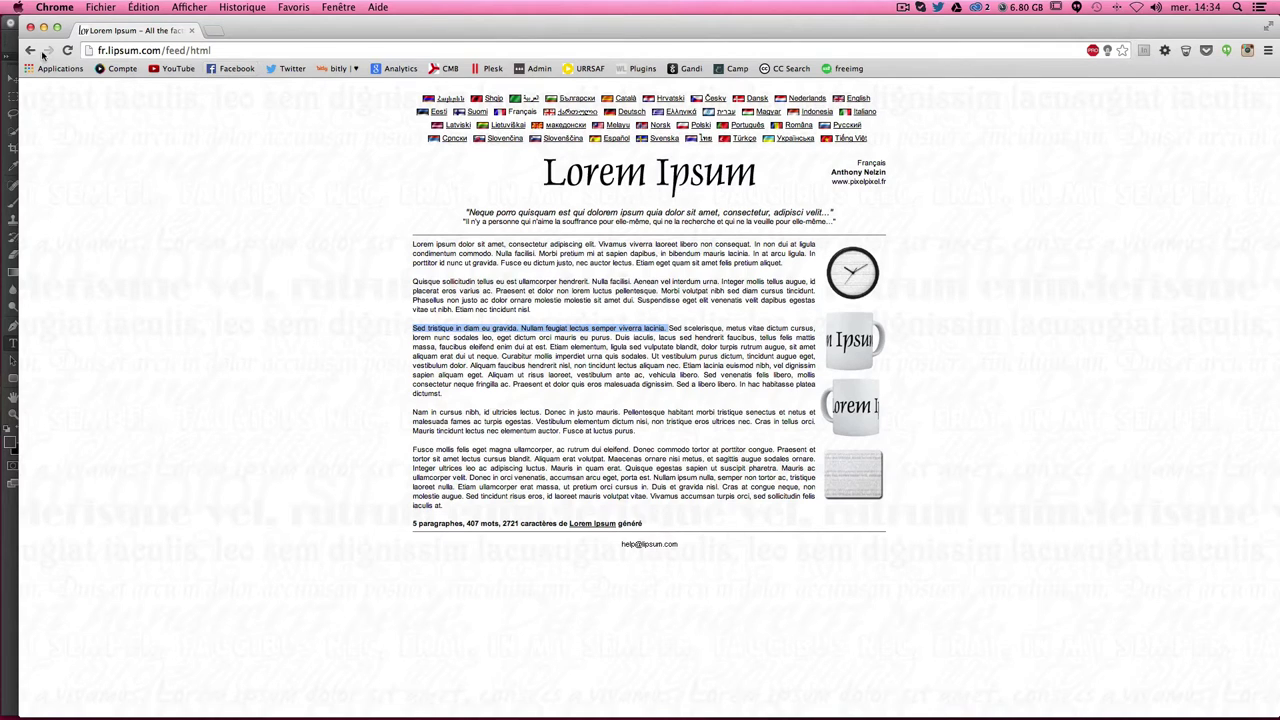
click(10, 656)
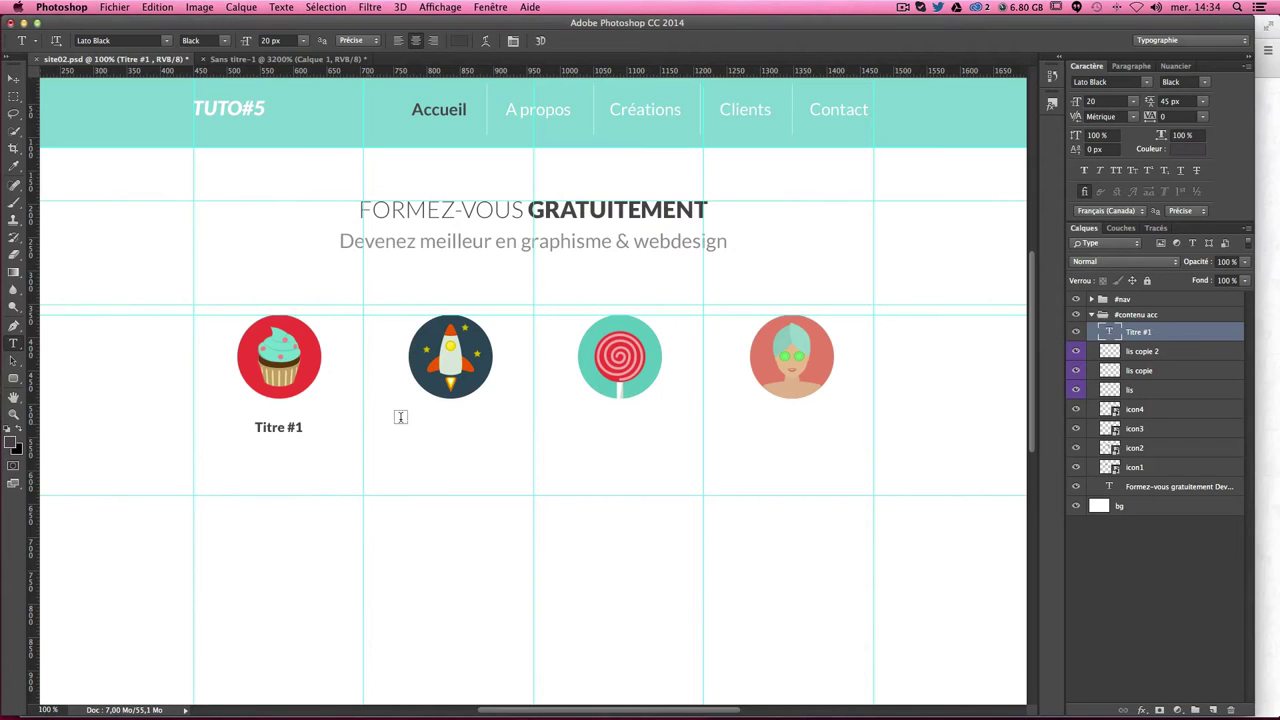
Step: Paste the copied filler text under 'Titre #1' and enlarge the text box
double_click(1112, 334)
click(224, 443)
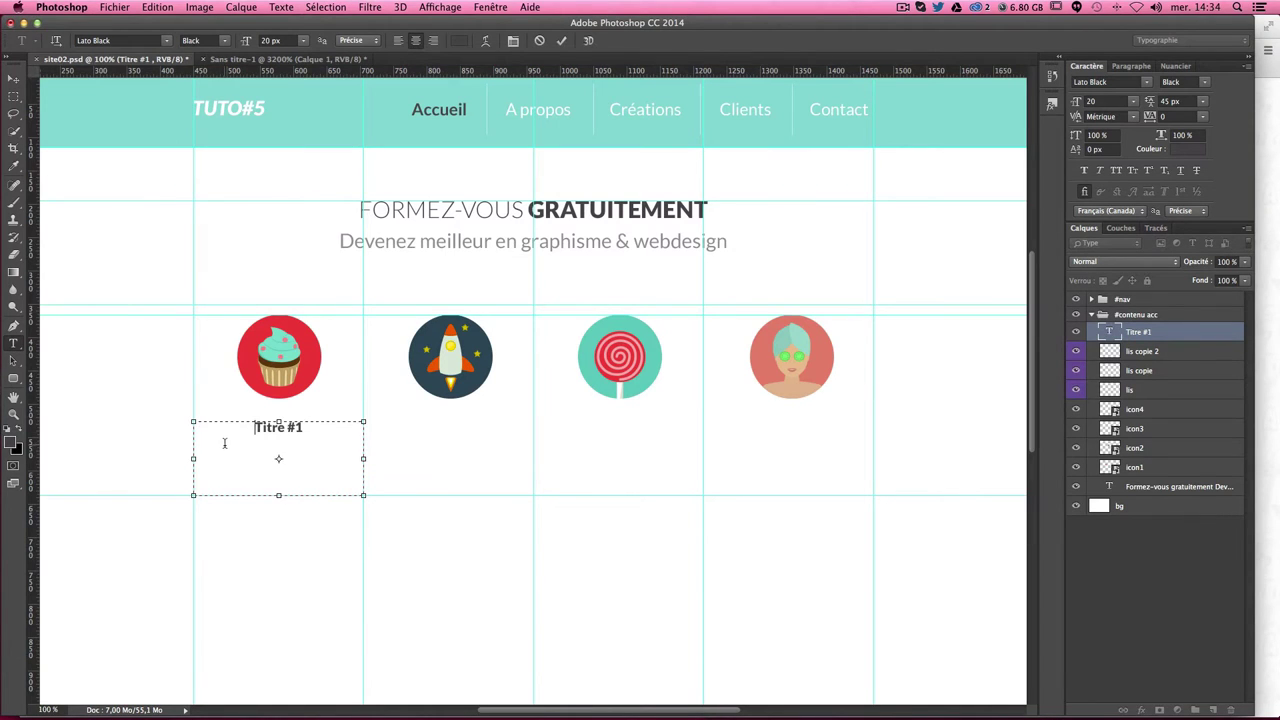
key(super+v)
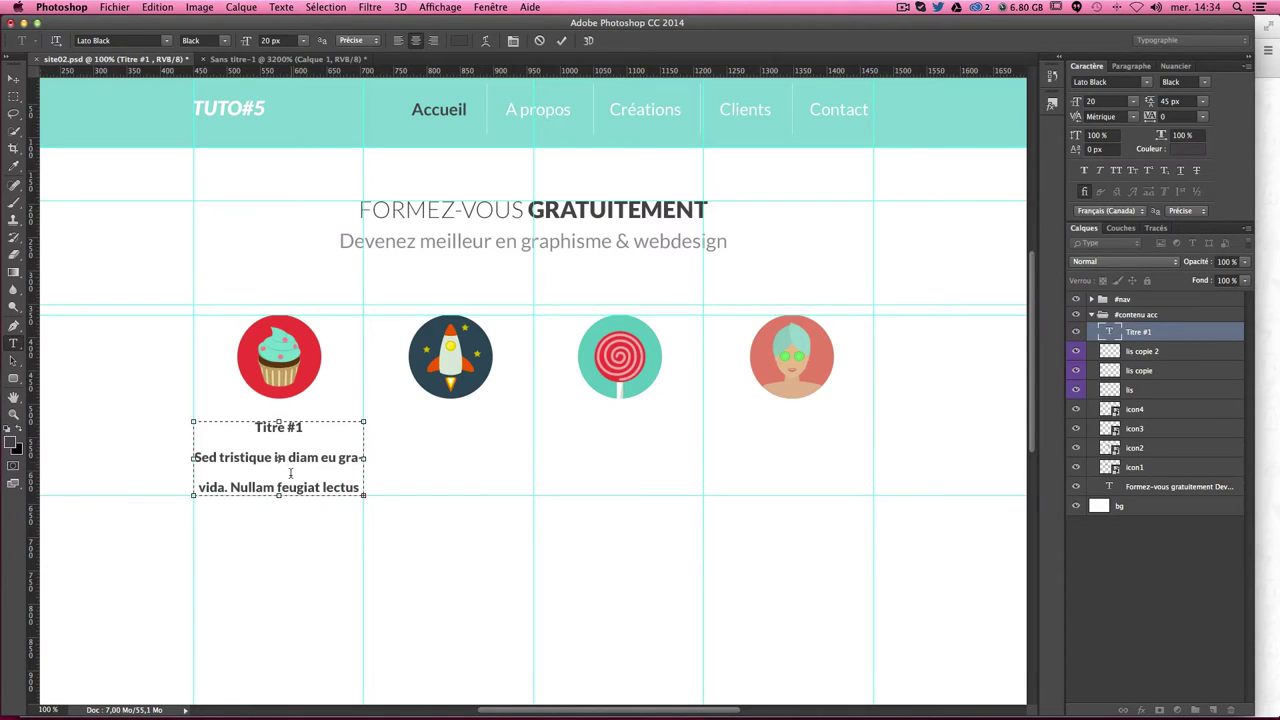
drag(279, 494, 279, 642)
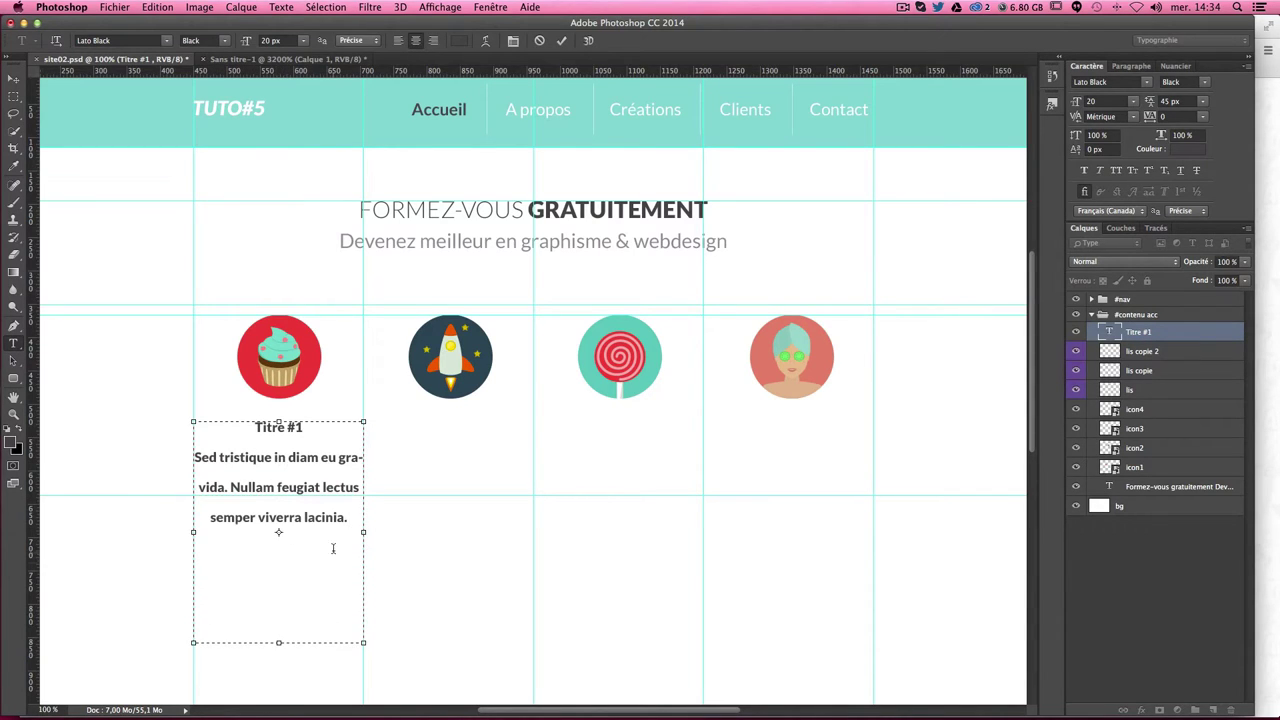
Step: Set the body text to 16 px with 20 px leading
drag(351, 520, 179, 459)
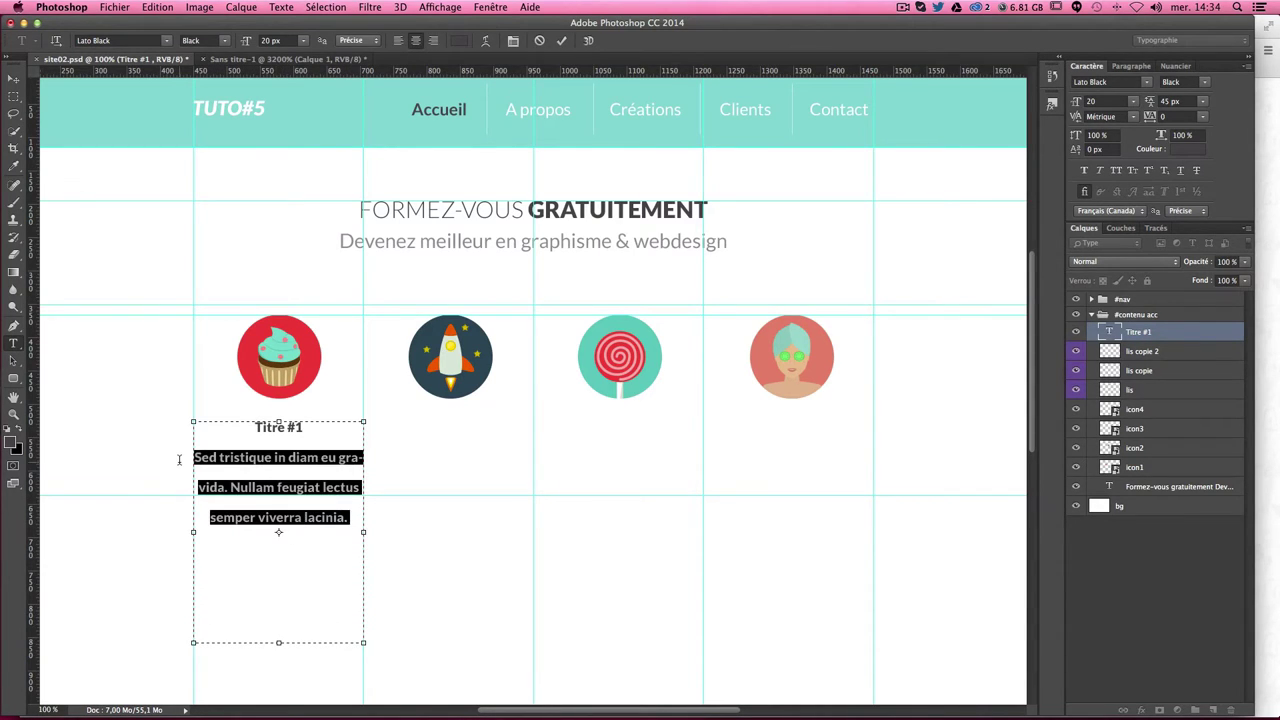
click(1105, 101)
text(16)
key(Return)
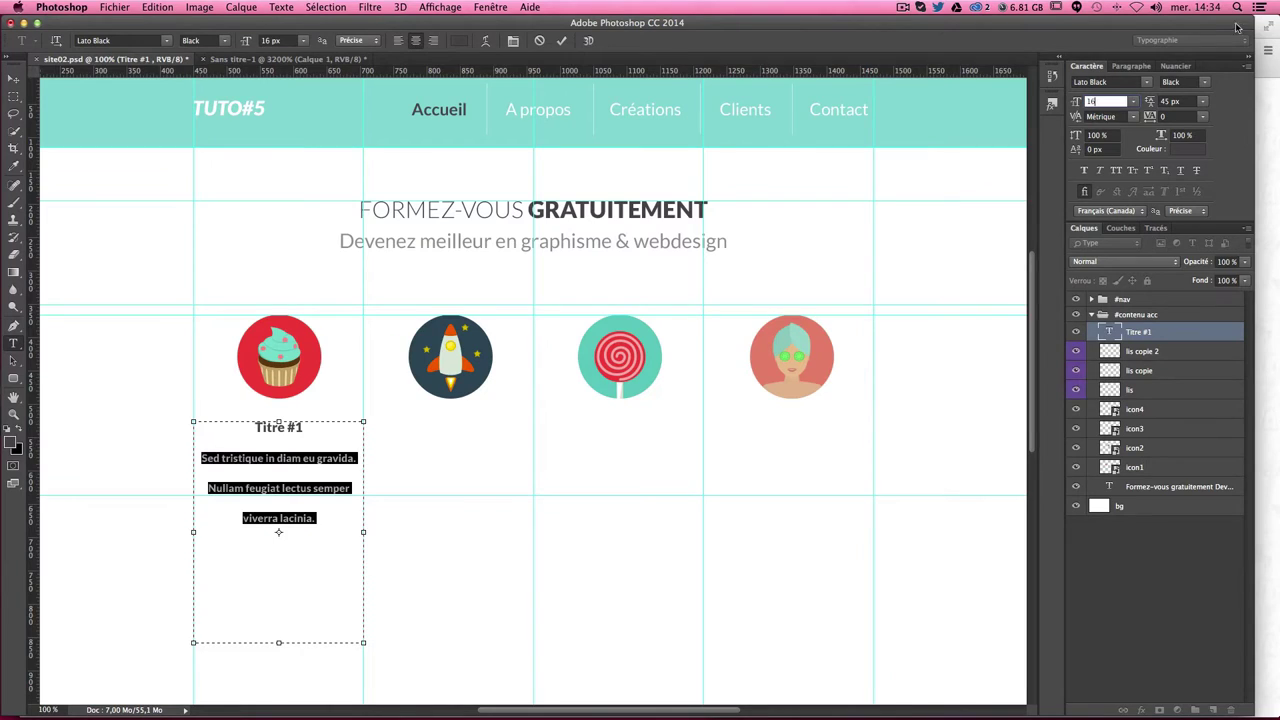
key(Tab)
text(20)
key(Return)
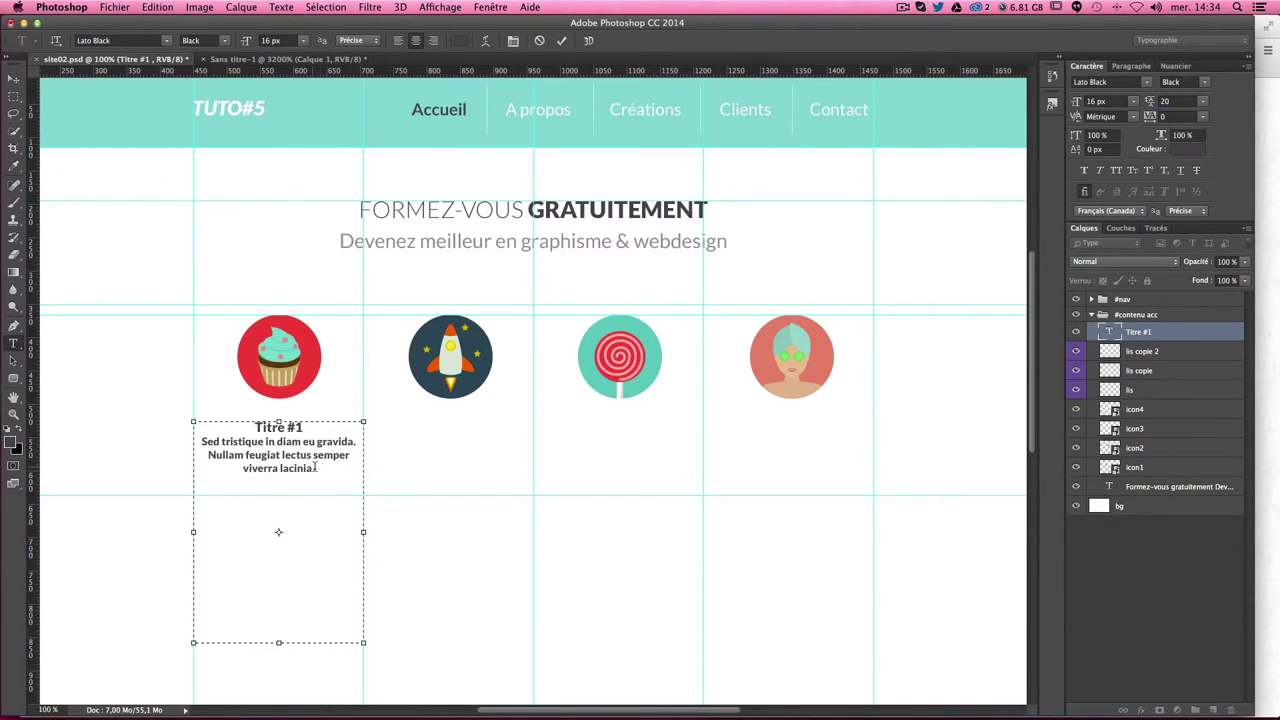
drag(316, 468, 197, 445)
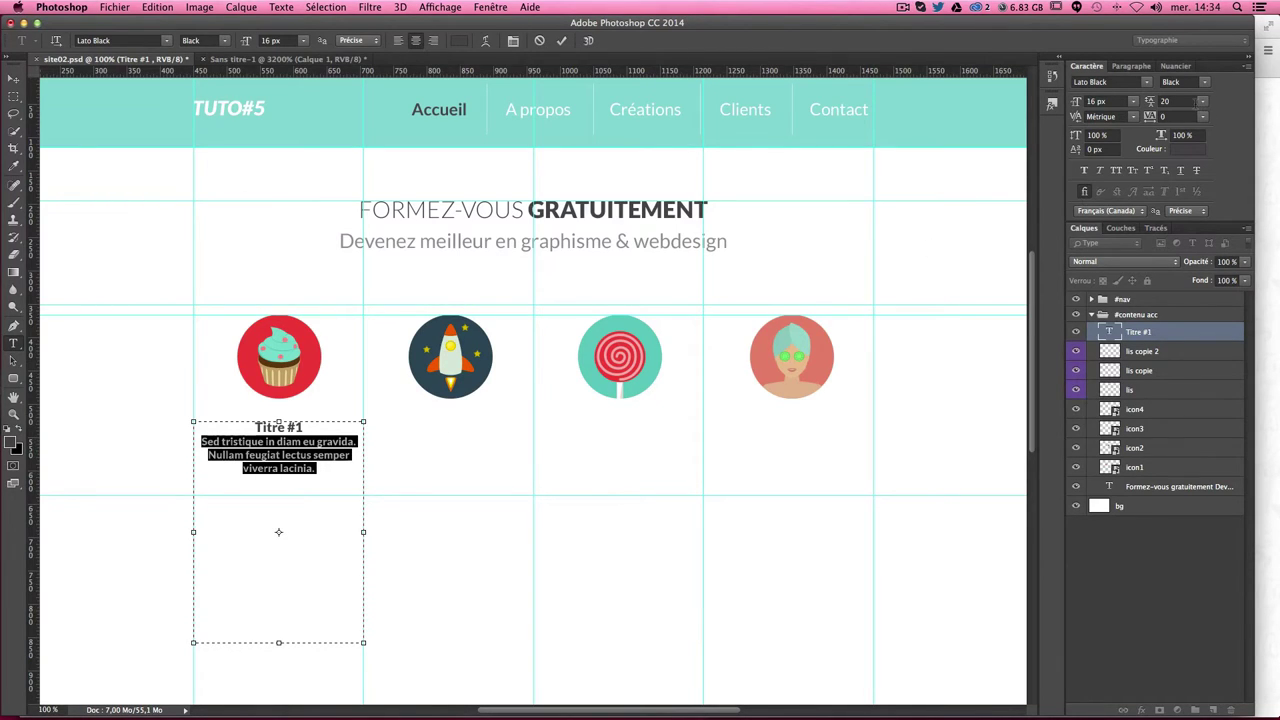
Step: Change the body text's font weight to Regular
click(1203, 82)
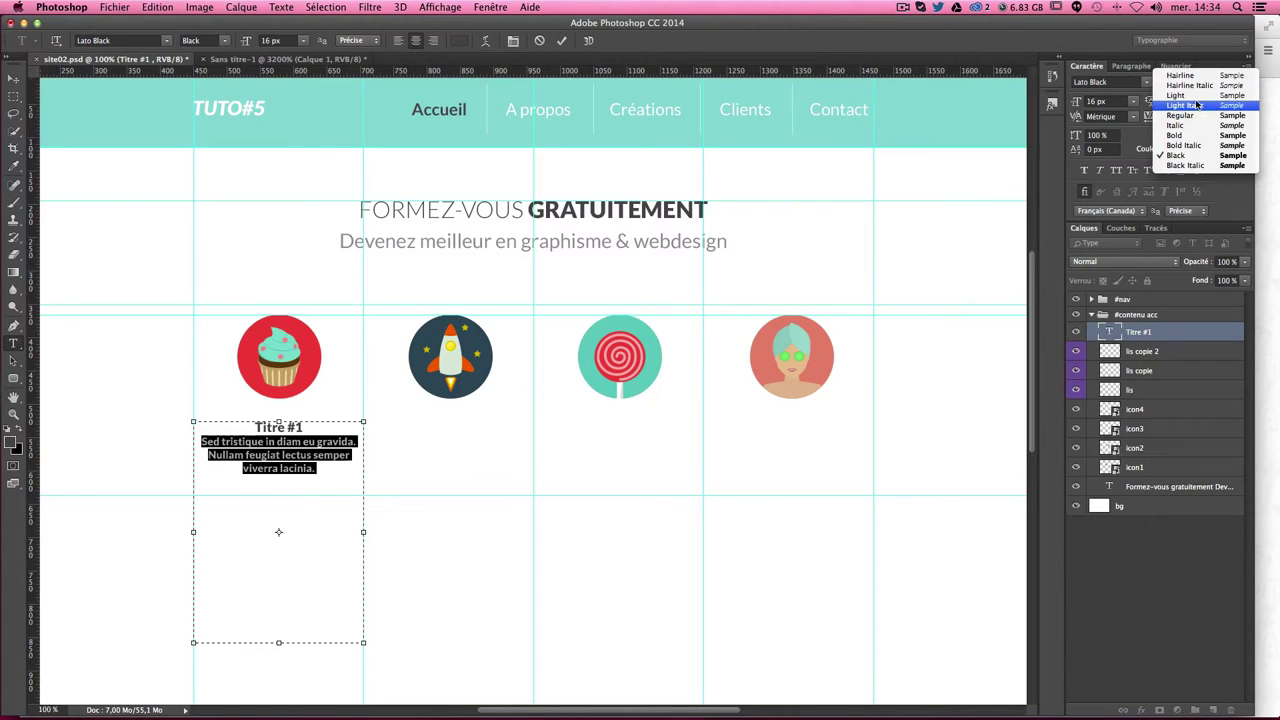
click(1185, 115)
click(274, 455)
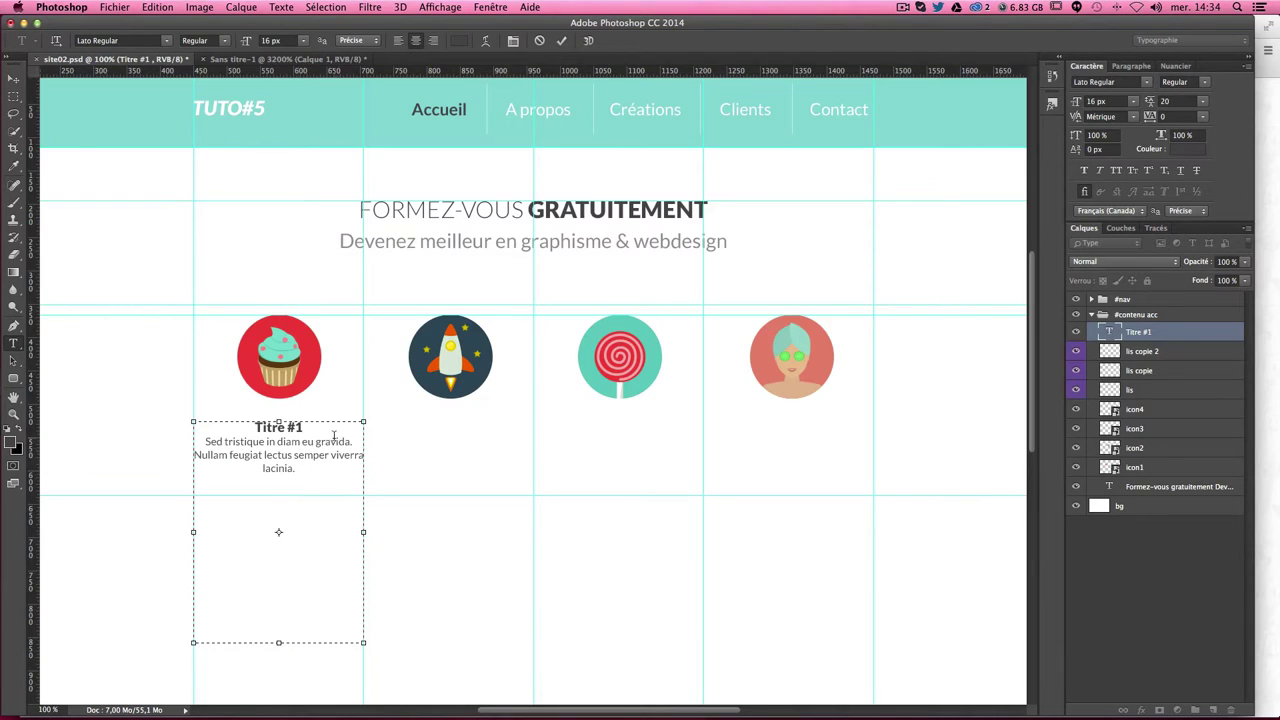
Step: Delete 'viverra lacinia.', break the line after 'gravida', and shrink the box to two lines
drag(332, 455, 348, 482)
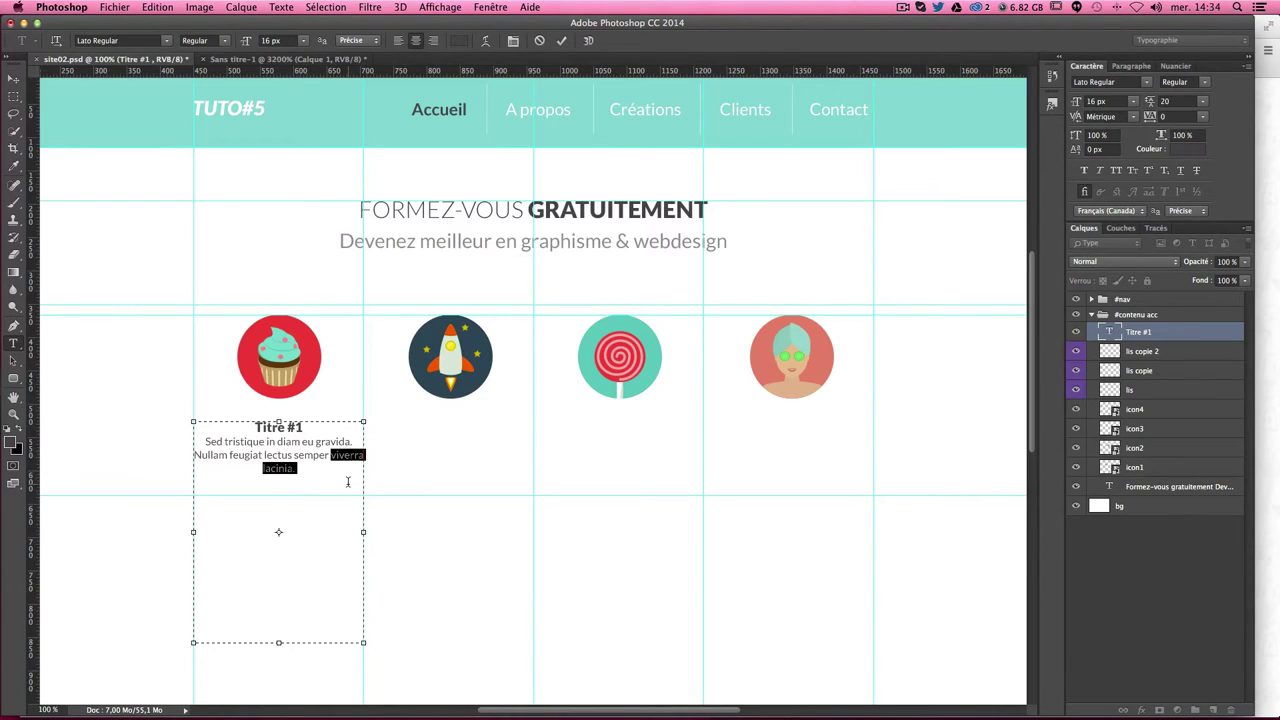
key(BackSpace)
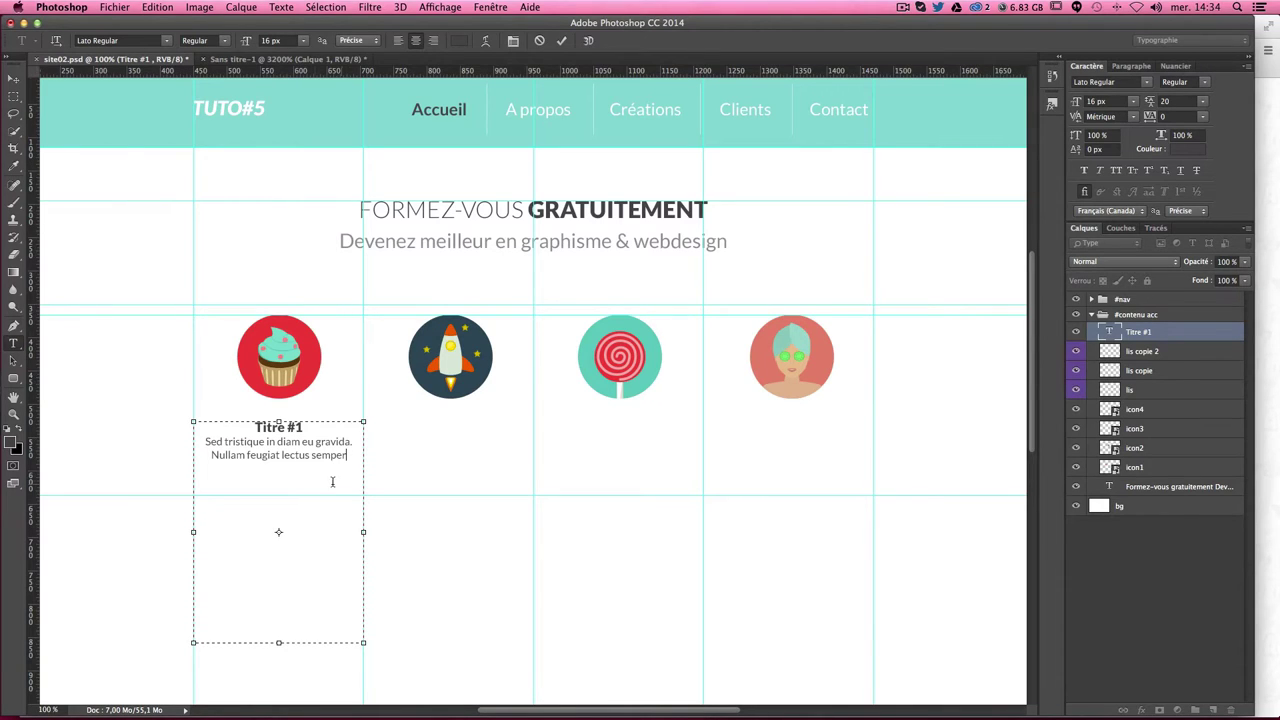
click(357, 442)
key(Delete)
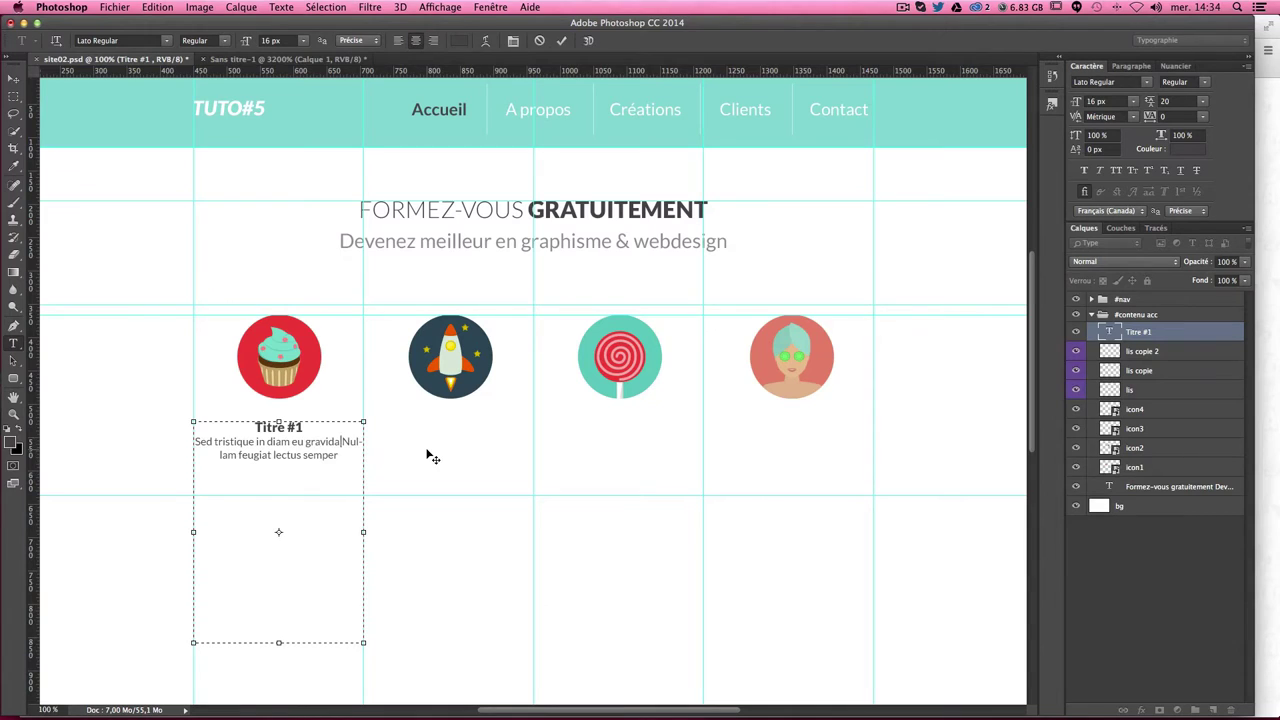
key(Return)
click(256, 474)
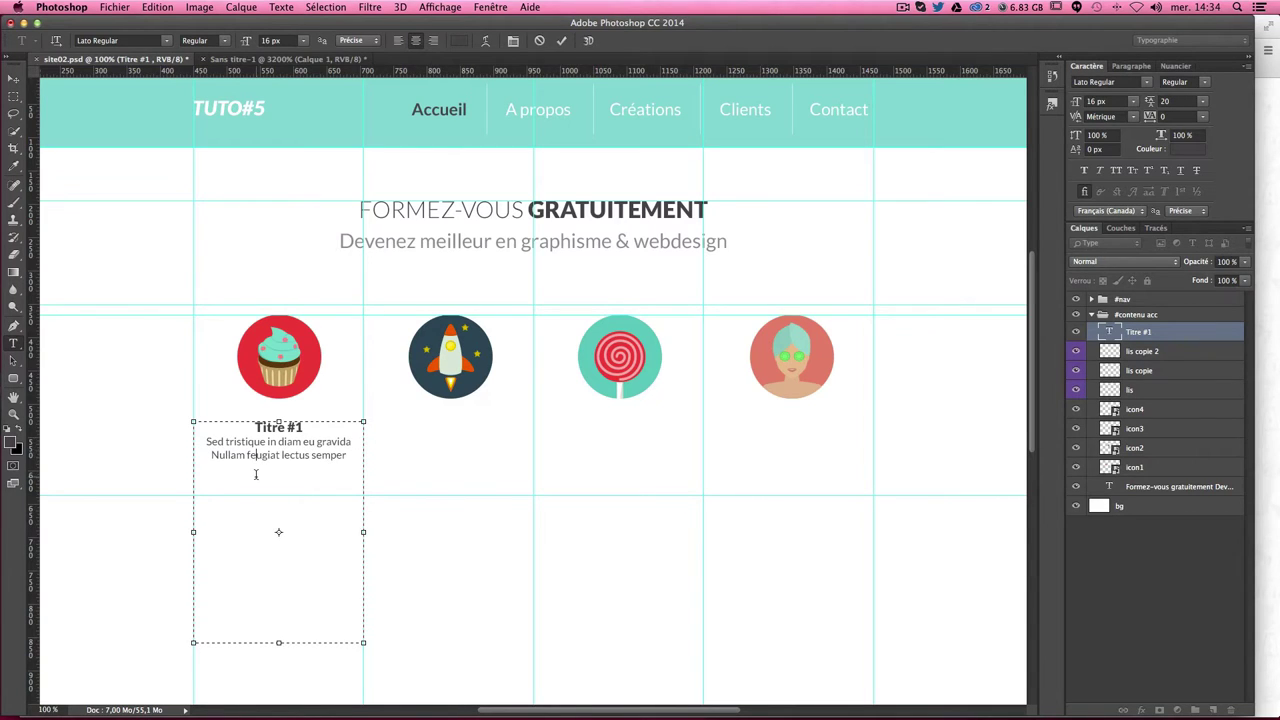
mouse_move(280, 643)
mouse_down()
mouse_move(291, 470)
mouse_move(291, 484)
mouse_up()
Step: Set the paragraph leading to 30 px and commit the text edit
drag(207, 441, 302, 441)
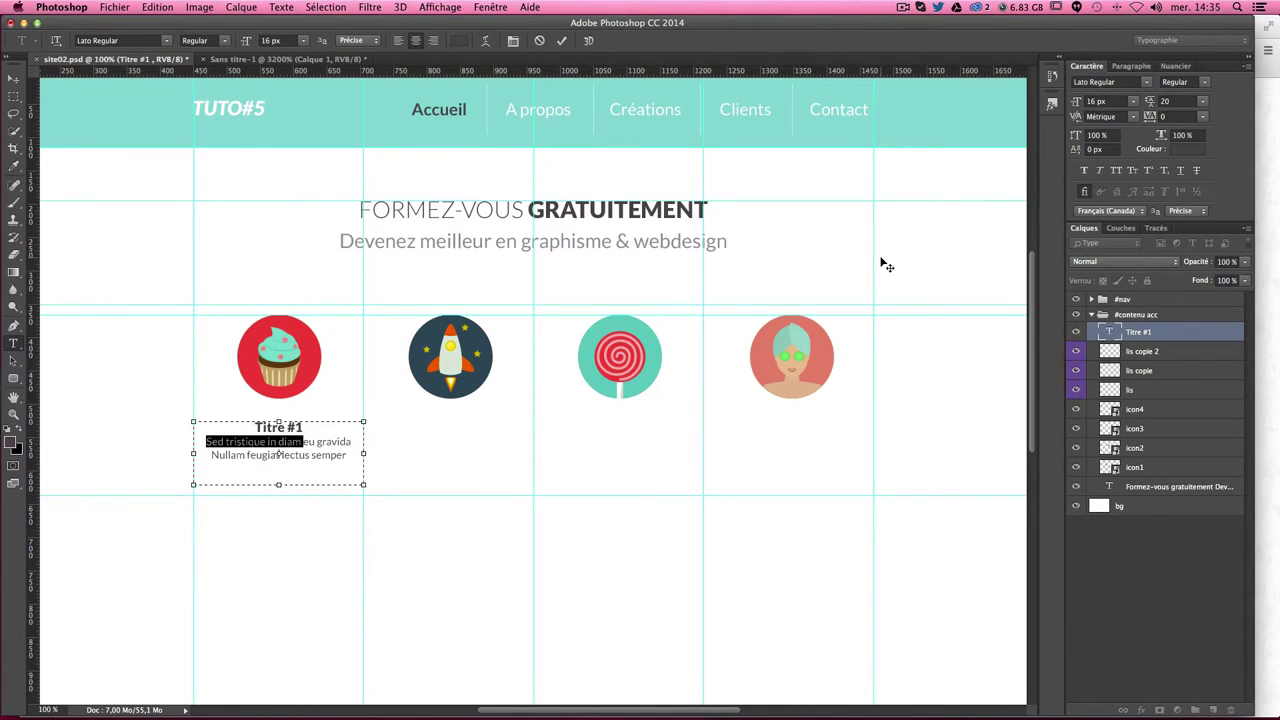
click(1176, 101)
text(30)
key(Return)
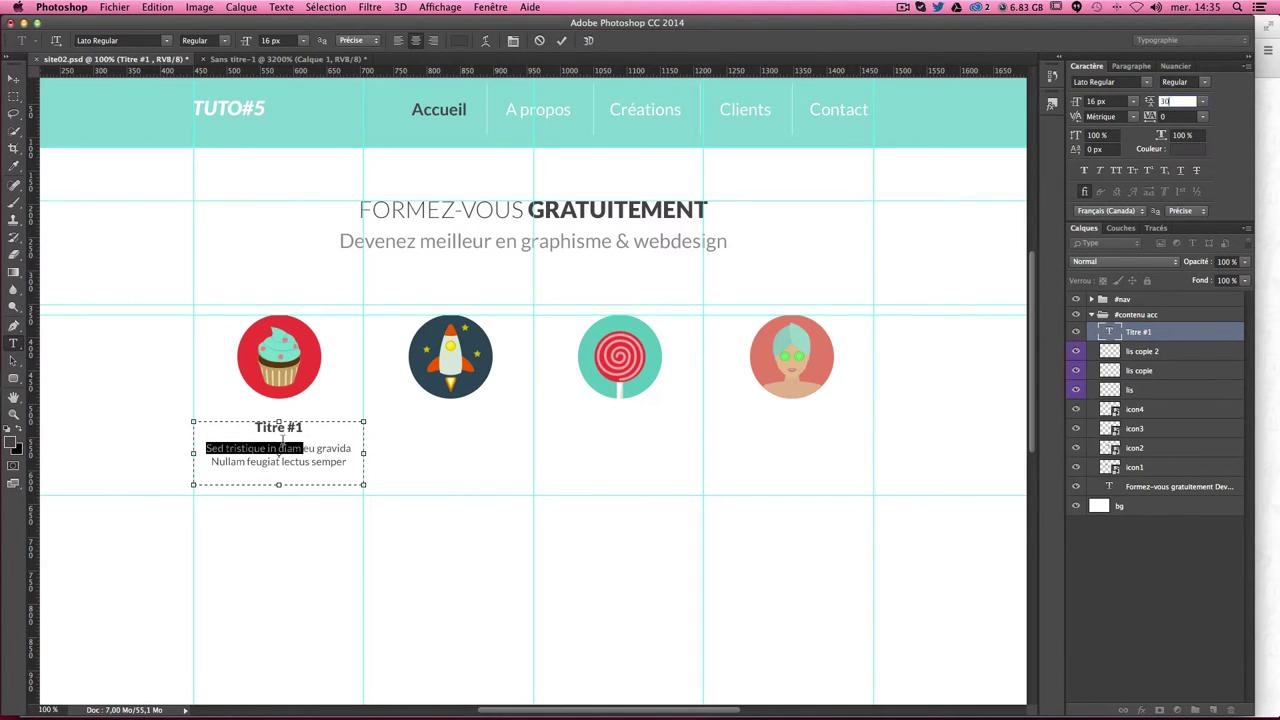
click(284, 432)
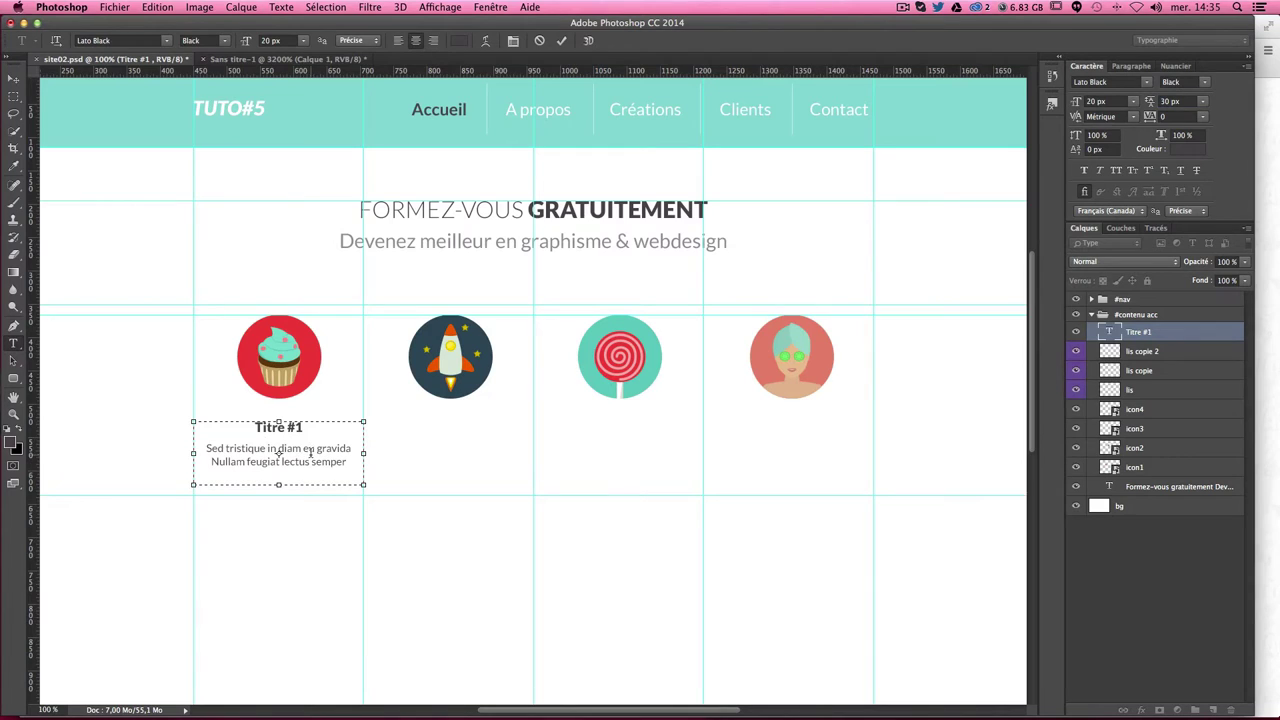
click(13, 78)
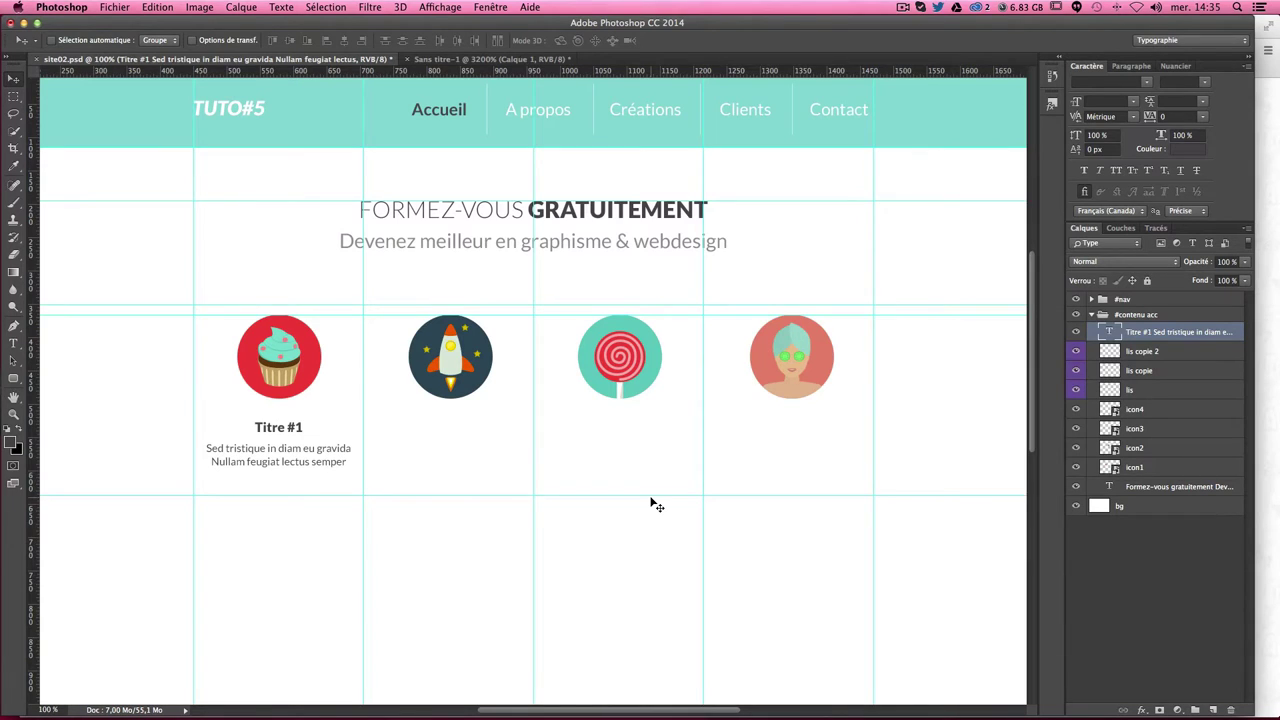
Step: Check the subheading's gray colour (#99949b) in the Character colour picker
click(16, 345)
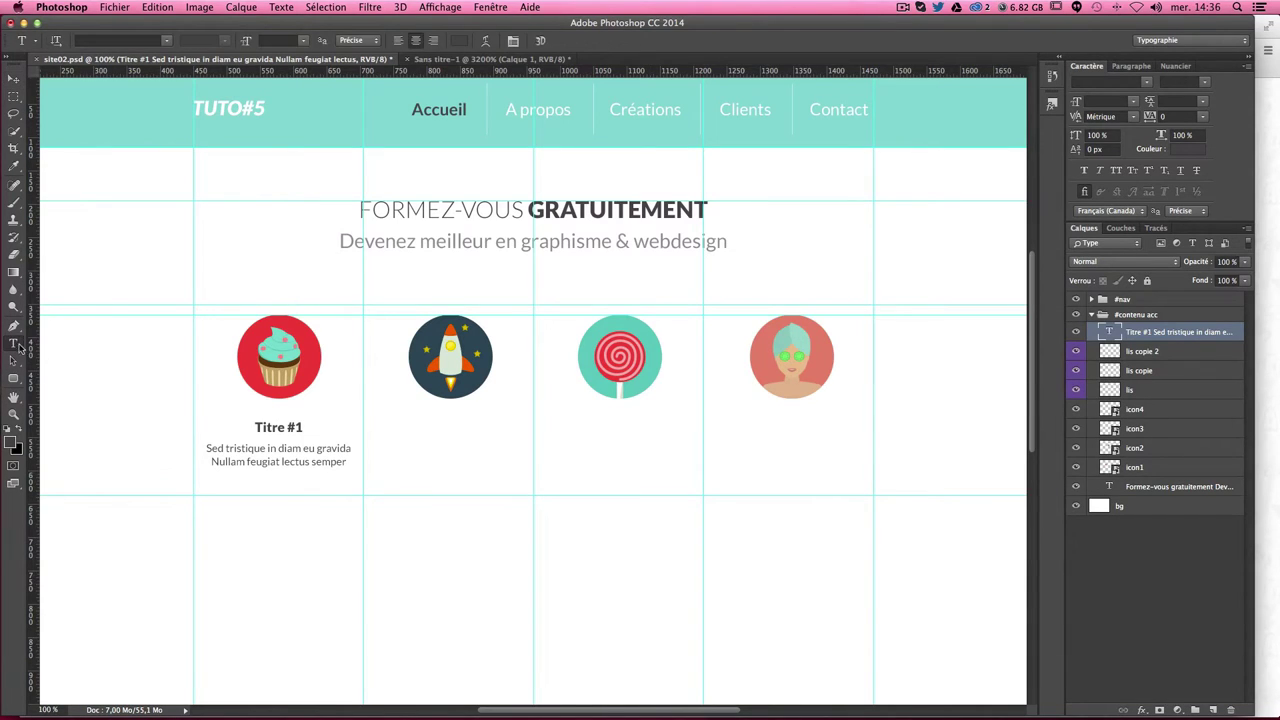
drag(235, 447, 352, 461)
click(352, 461)
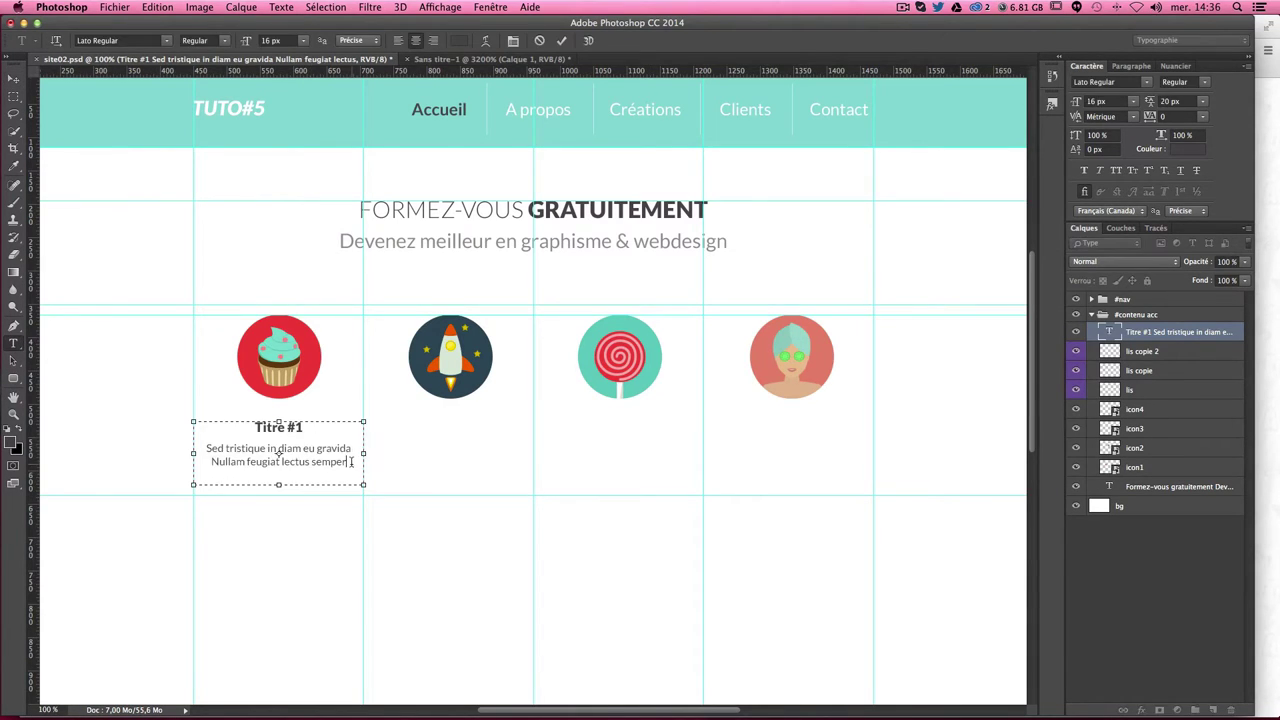
double_click(382, 241)
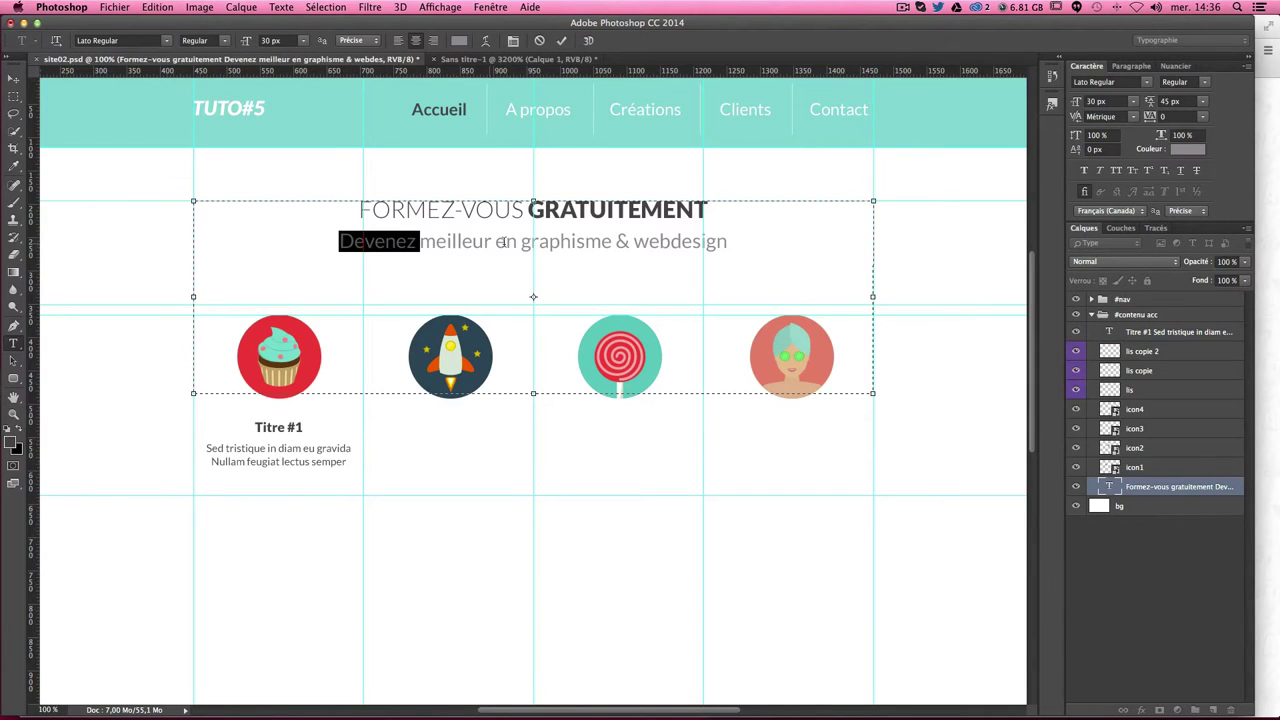
click(1185, 150)
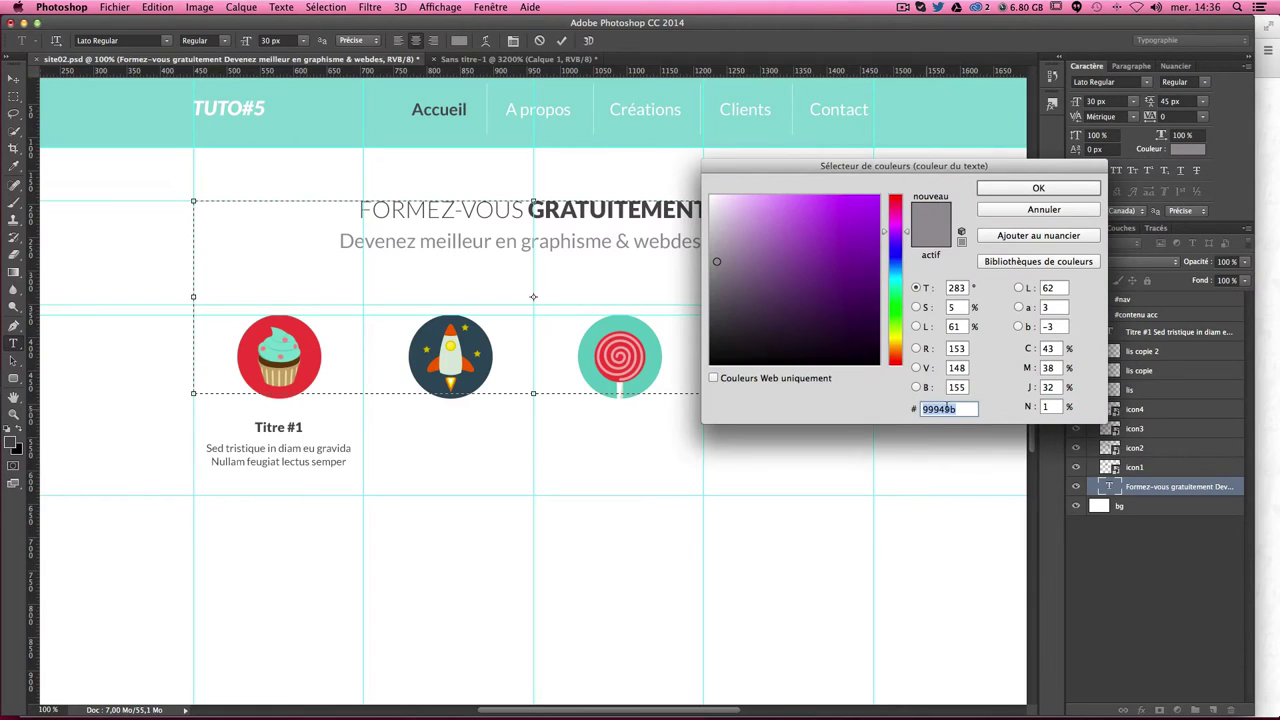
key(Return)
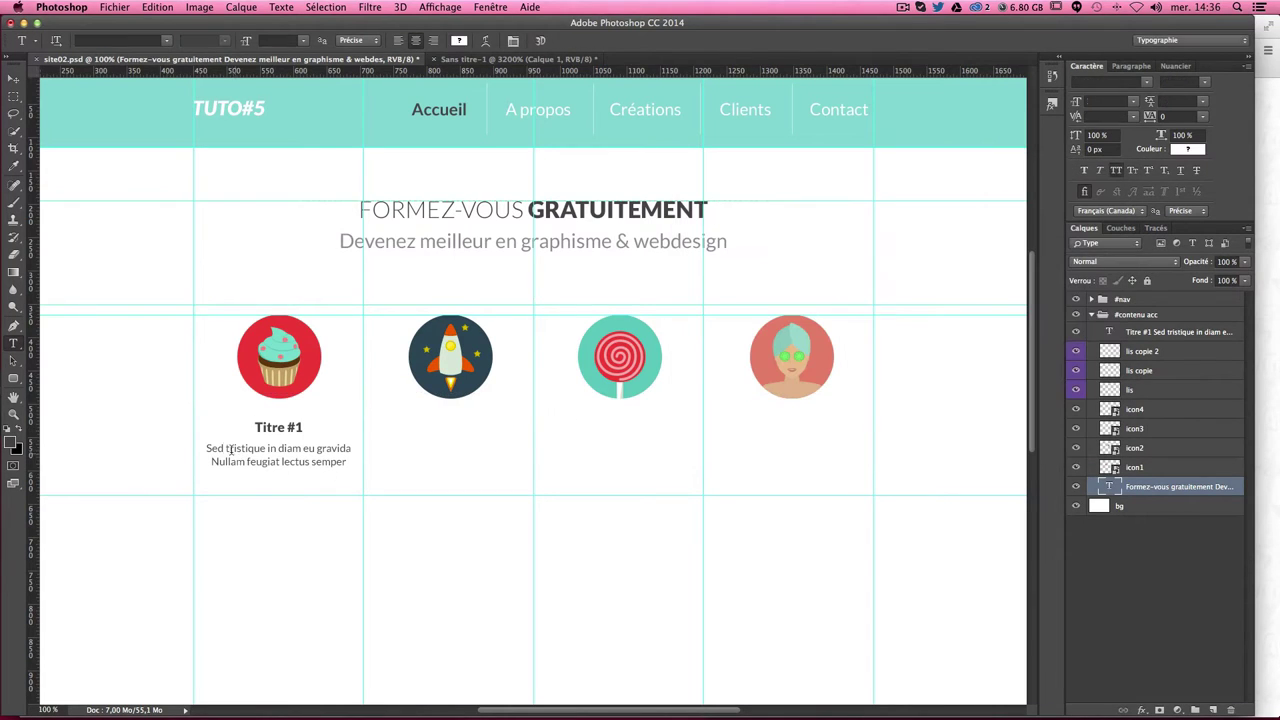
Step: Set both description lines under Titre #1 to gray #99949b
click(230, 449)
drag(206, 448, 346, 462)
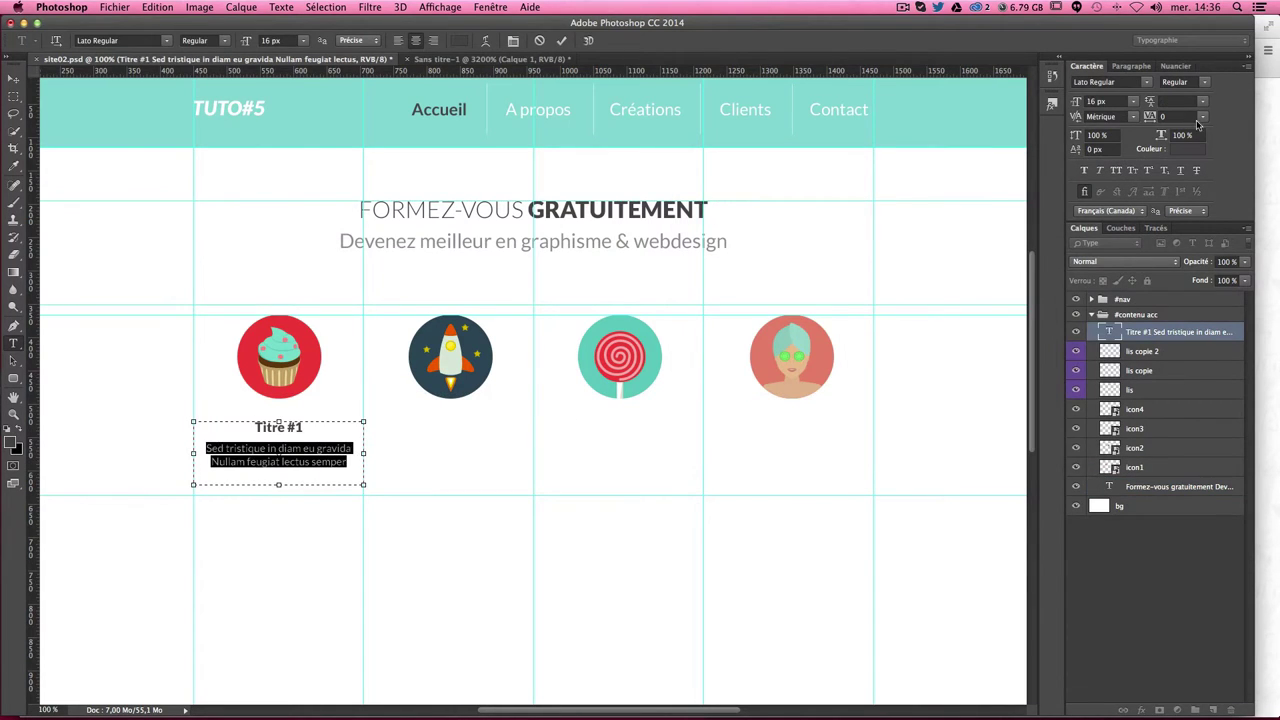
click(1188, 149)
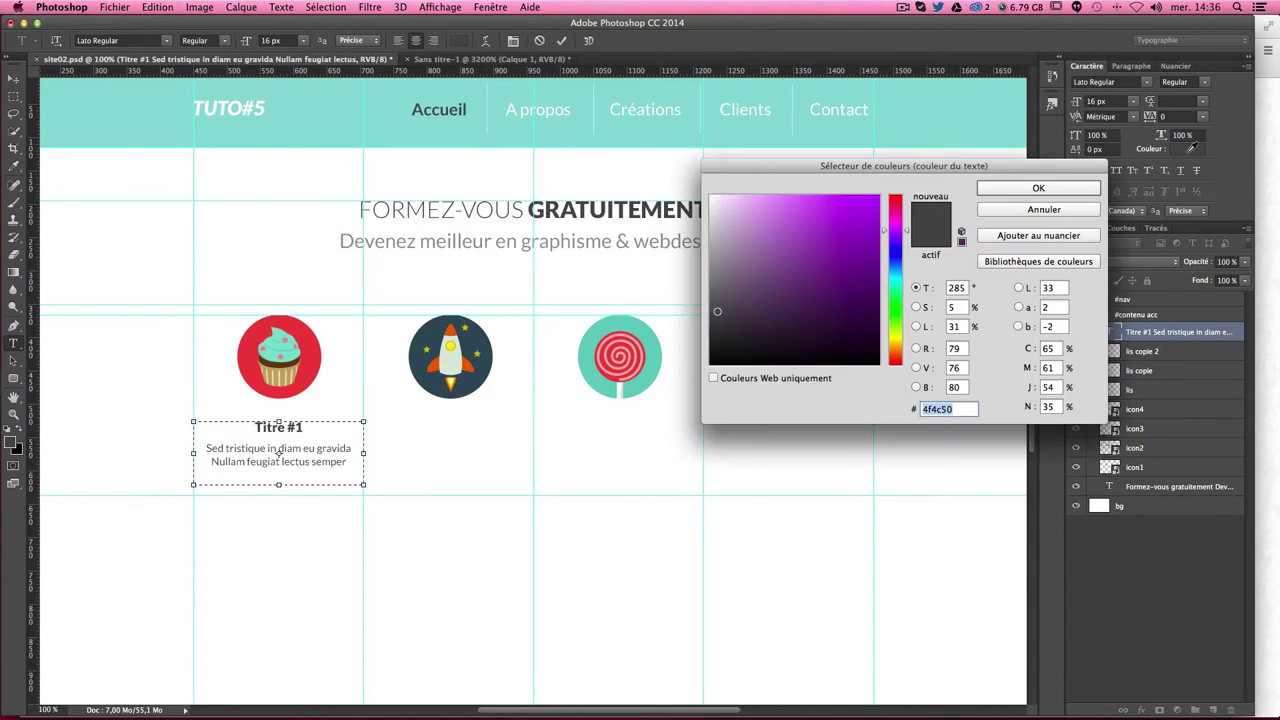
click(1043, 188)
click(13, 78)
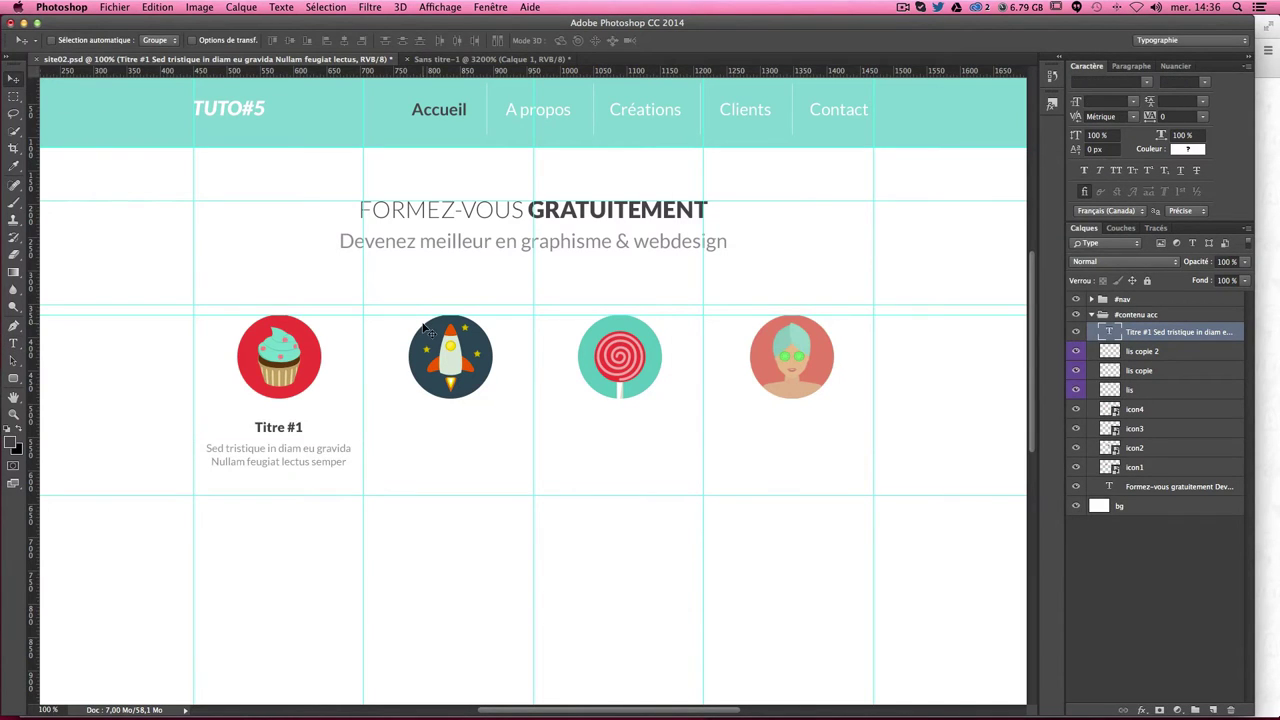
key(ctrl)
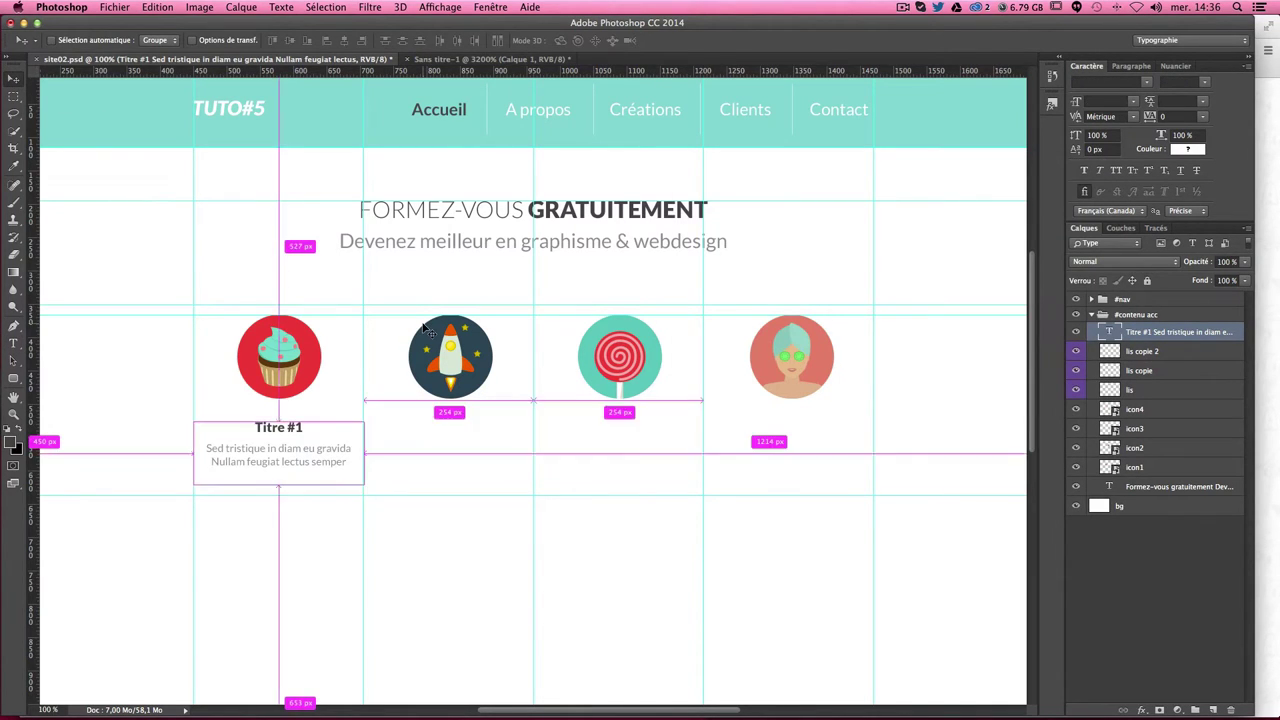
Step: Drop the Titre #1 heading and lines about 16 px lower, previewing with guides toggled
key(ctrl+h)
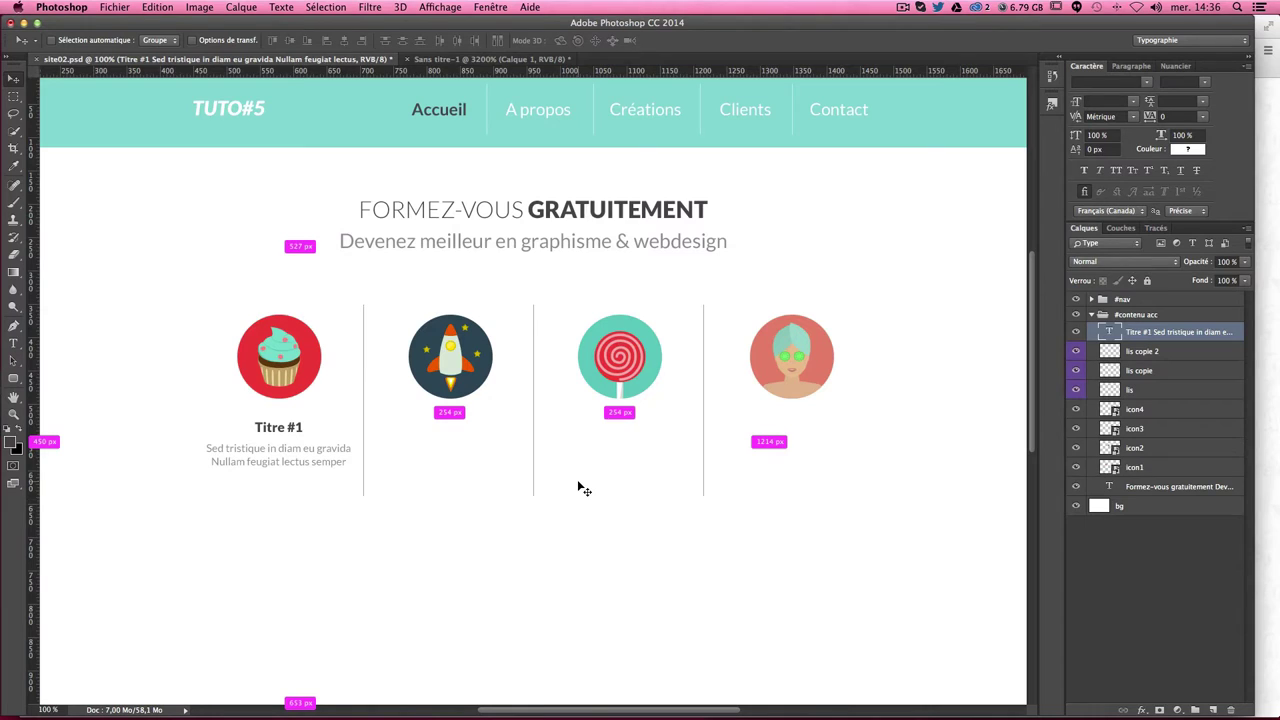
key(ctrl+h)
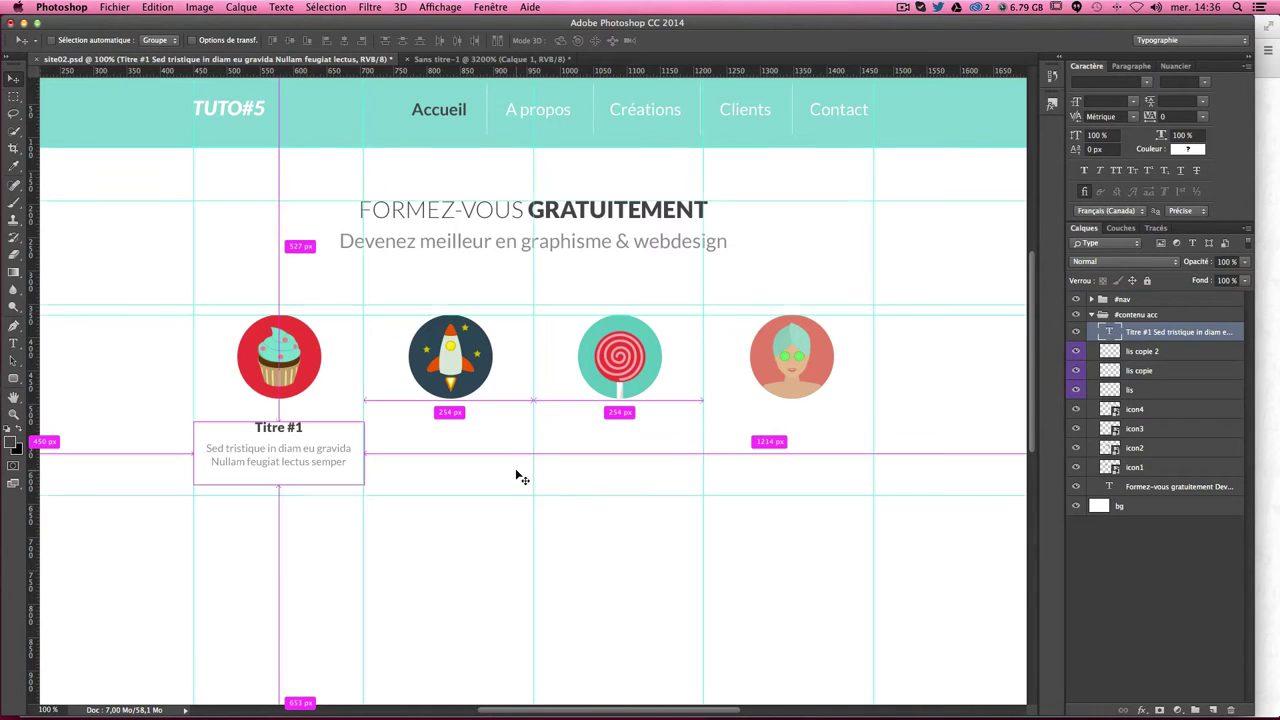
key(ctrl+h)
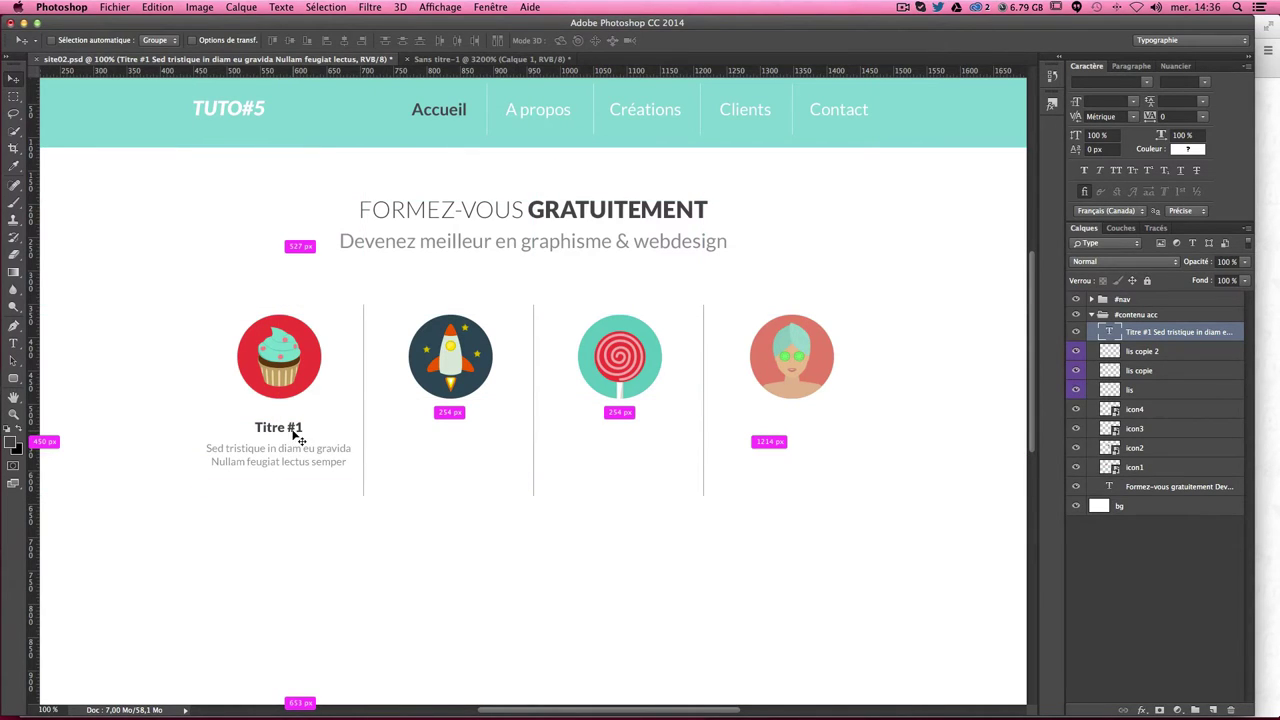
drag(293, 430, 292, 441)
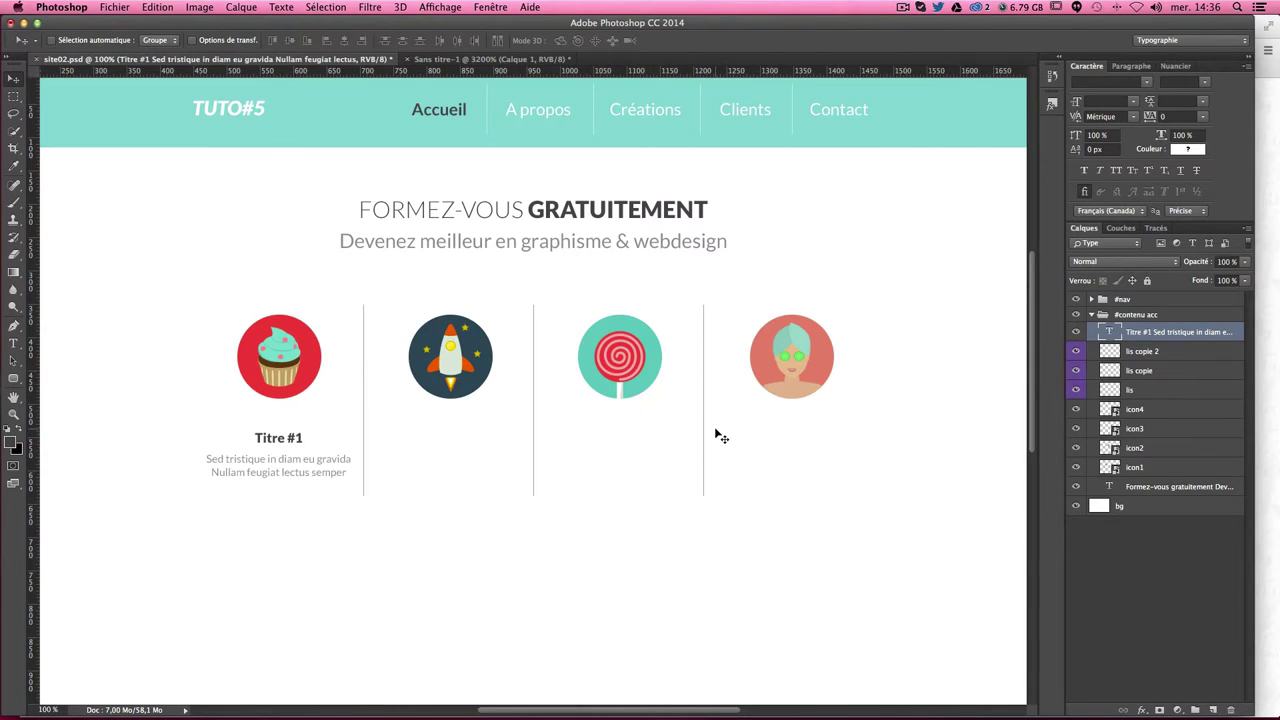
key(ctrl+h)
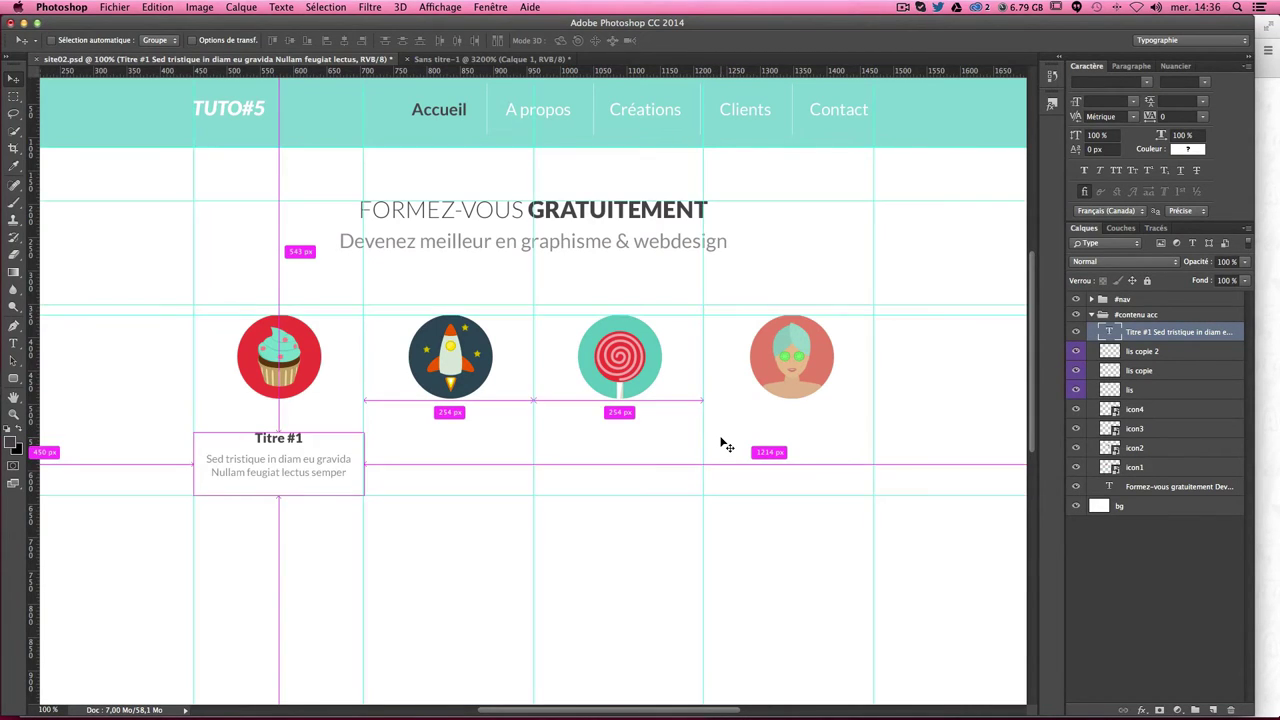
key(ctrl+h)
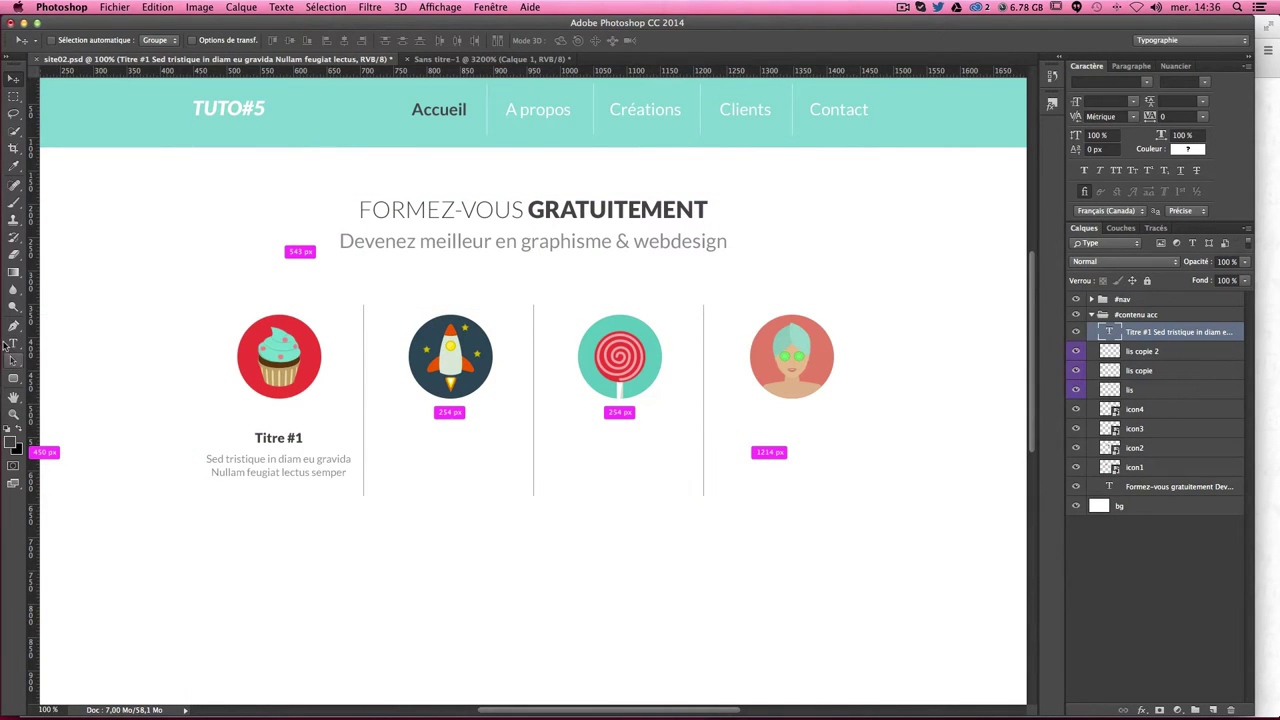
Step: Colour the '#1' of Titre #1 red (ef4644), sampled from the cupcake circle
click(13, 343)
double_click(290, 437)
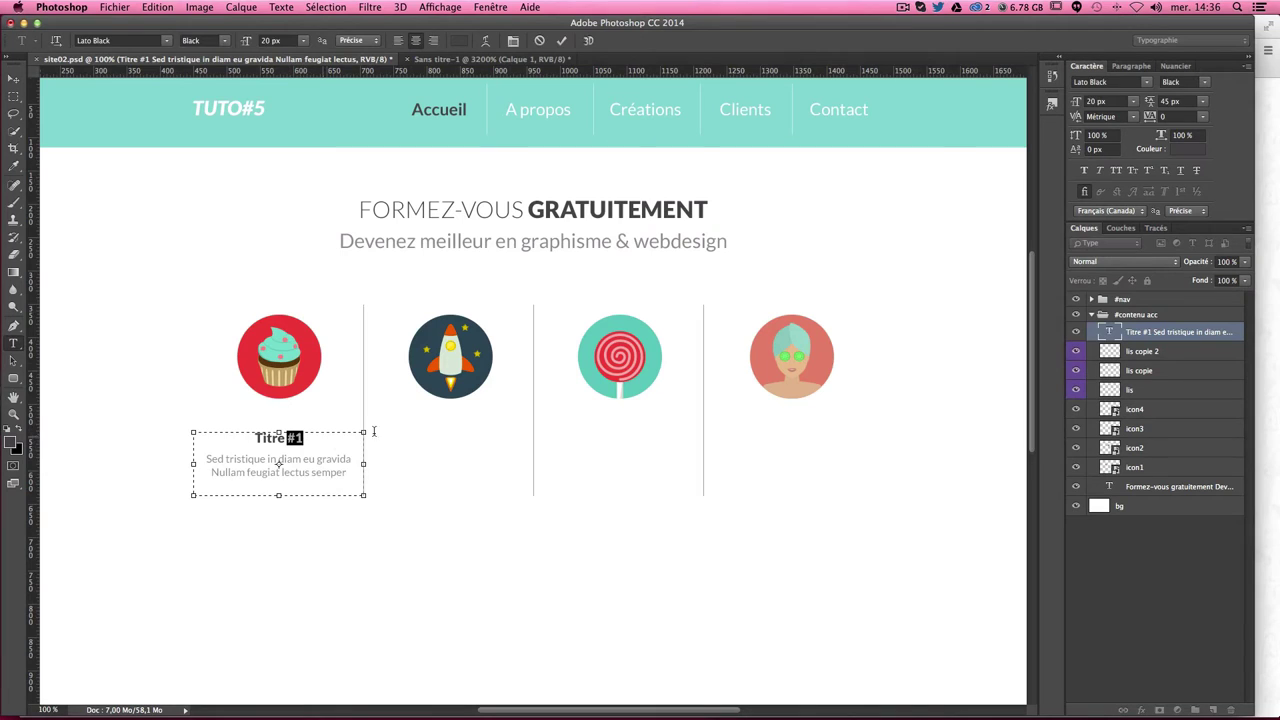
click(1188, 150)
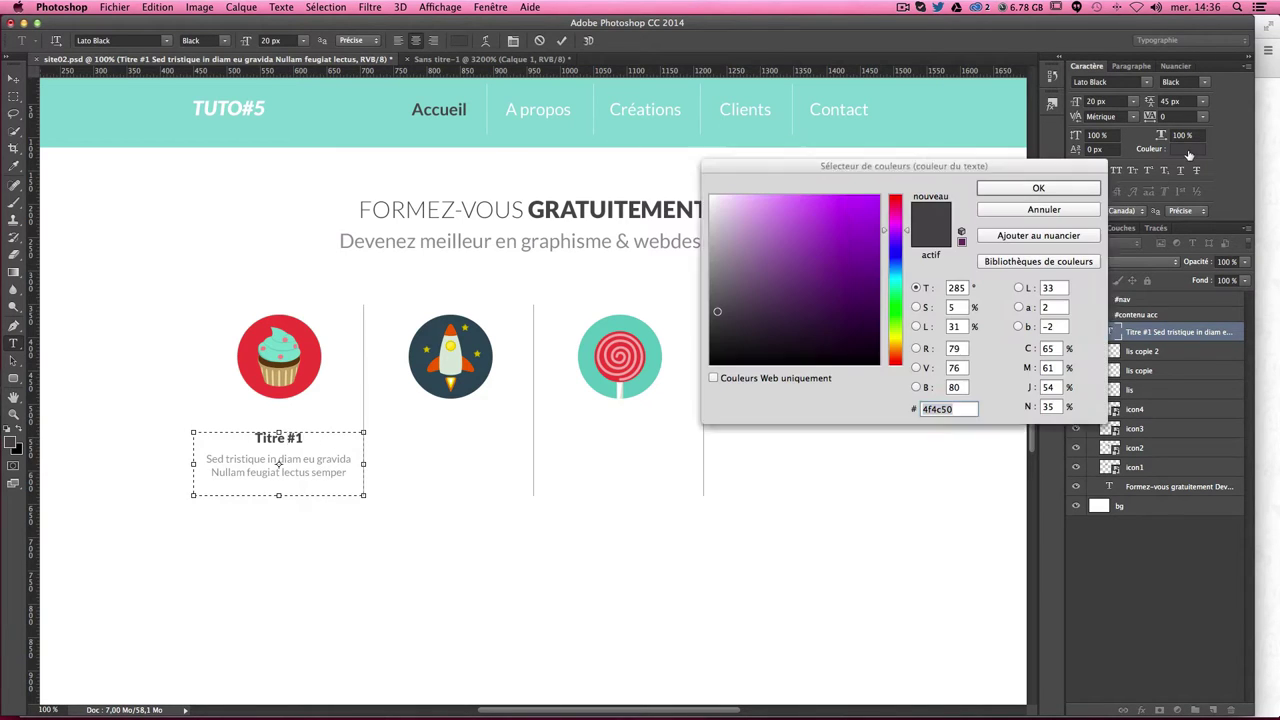
click(320, 366)
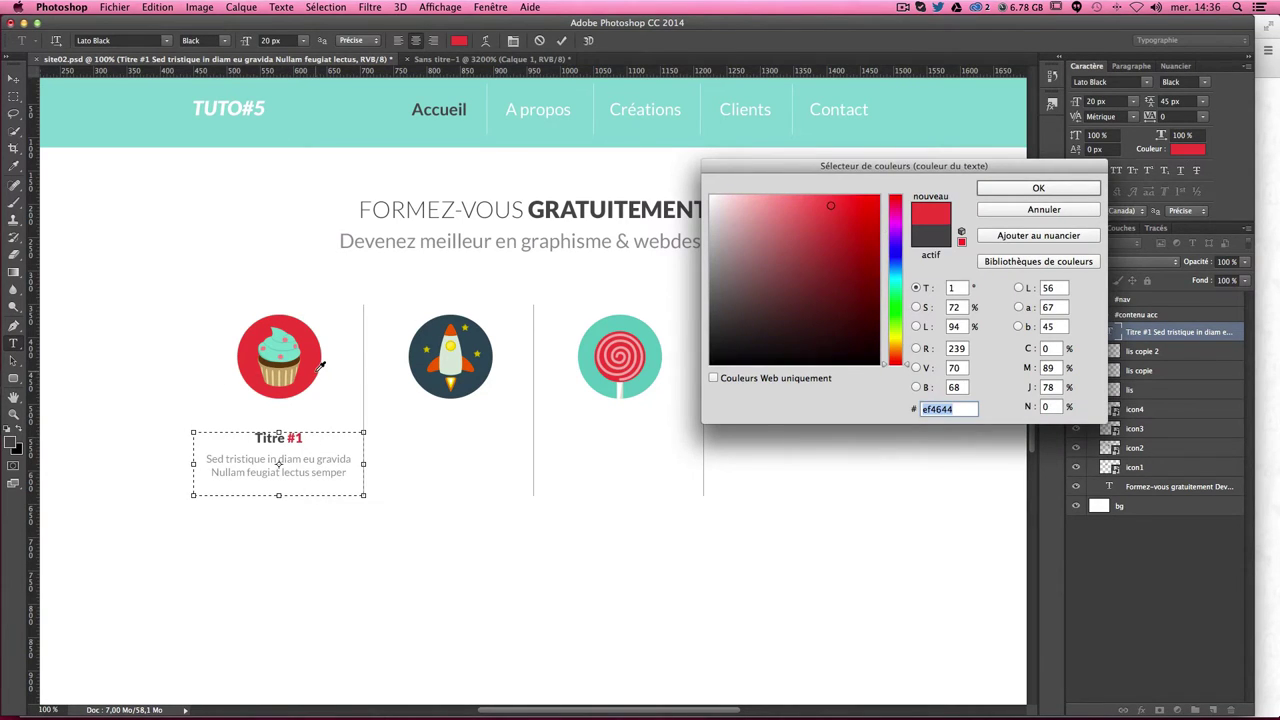
key(Return)
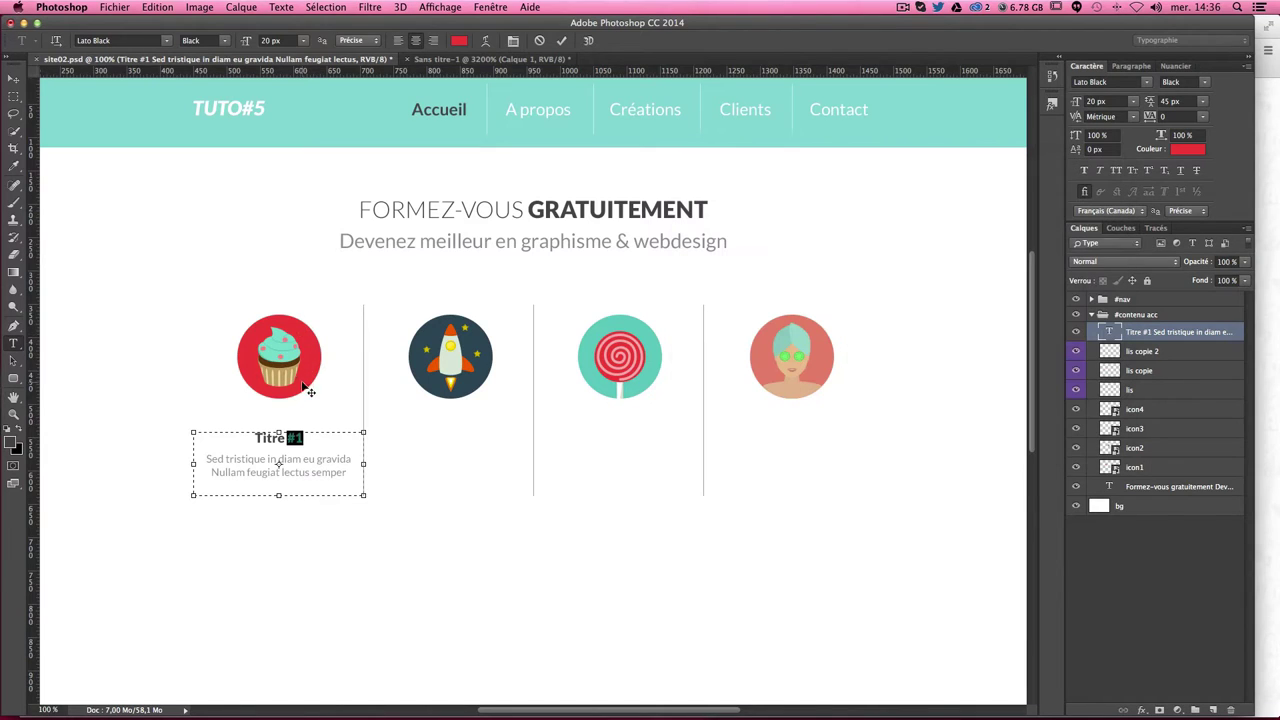
click(13, 82)
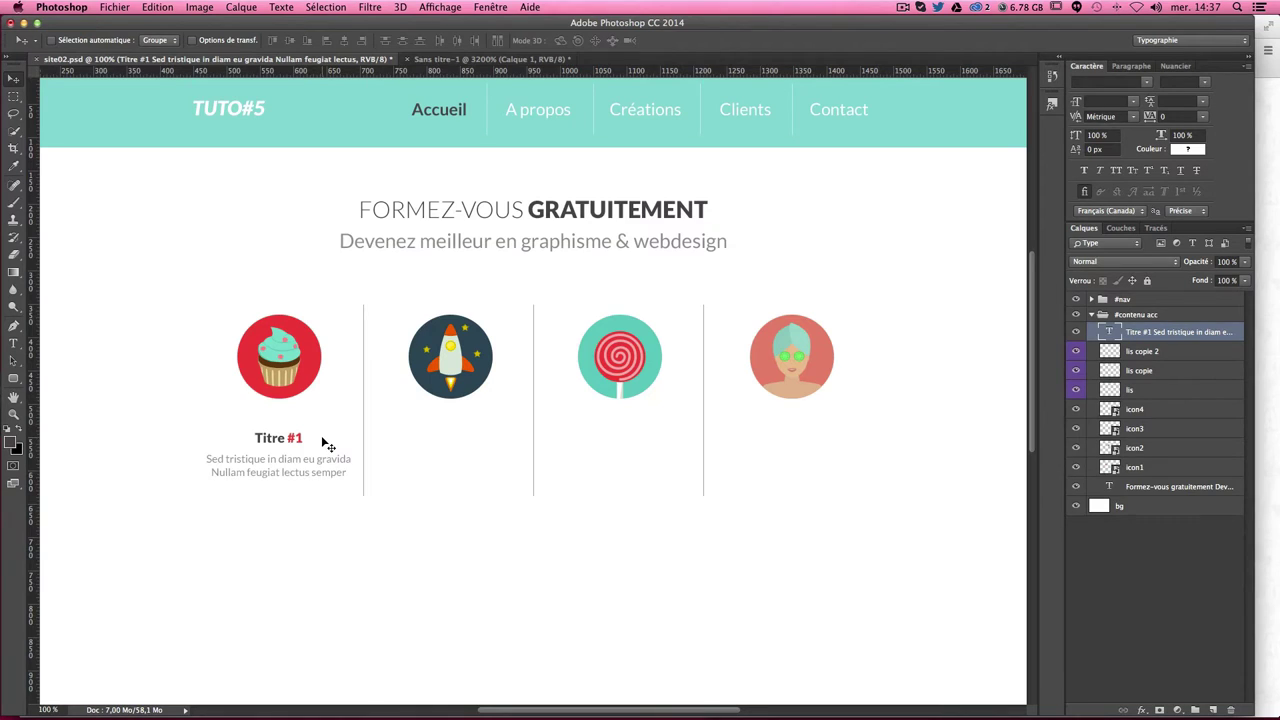
key(super+semicolon)
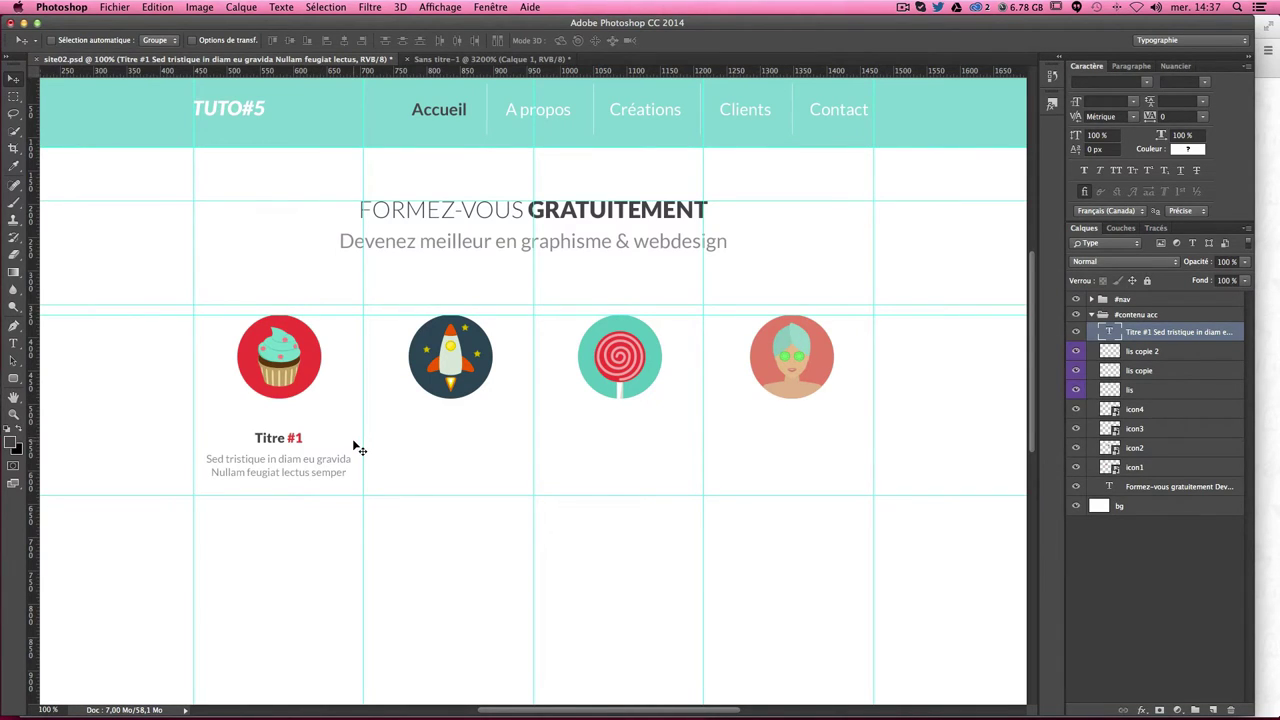
drag(320, 458, 480, 459)
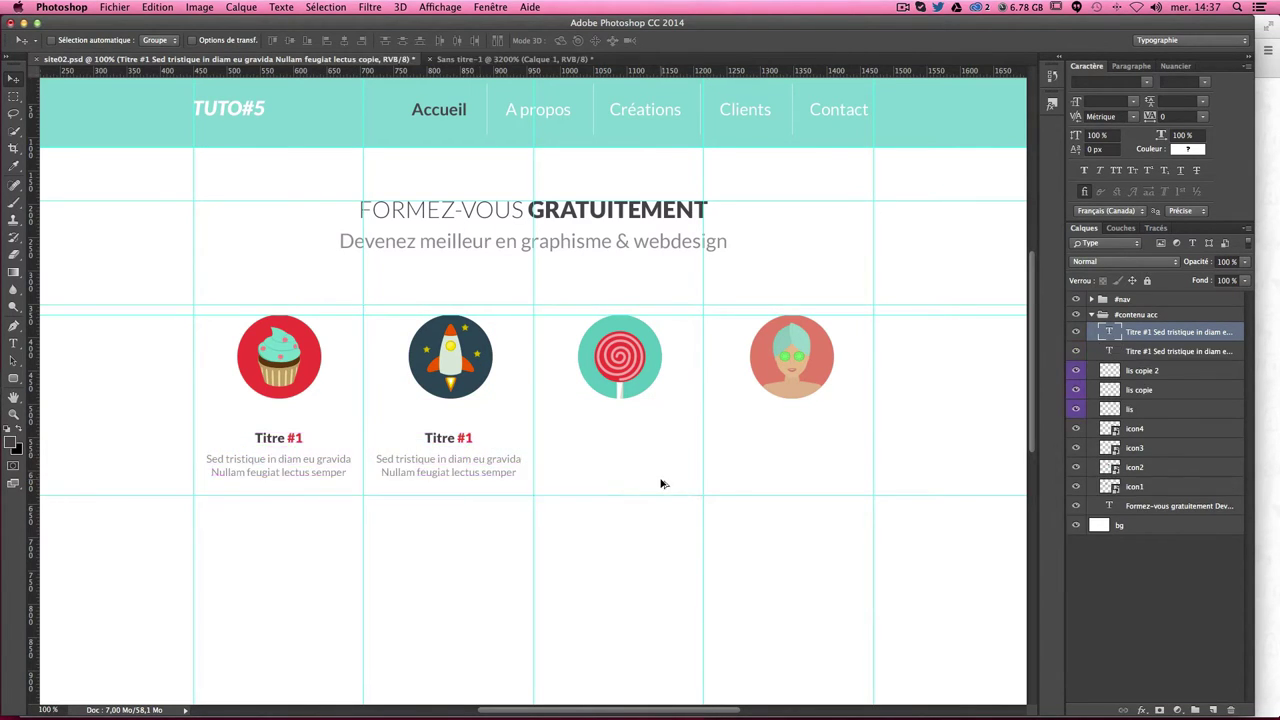
key(ctrl+alt+z)
key(ctrl+alt+z)
key(ctrl+alt+z)
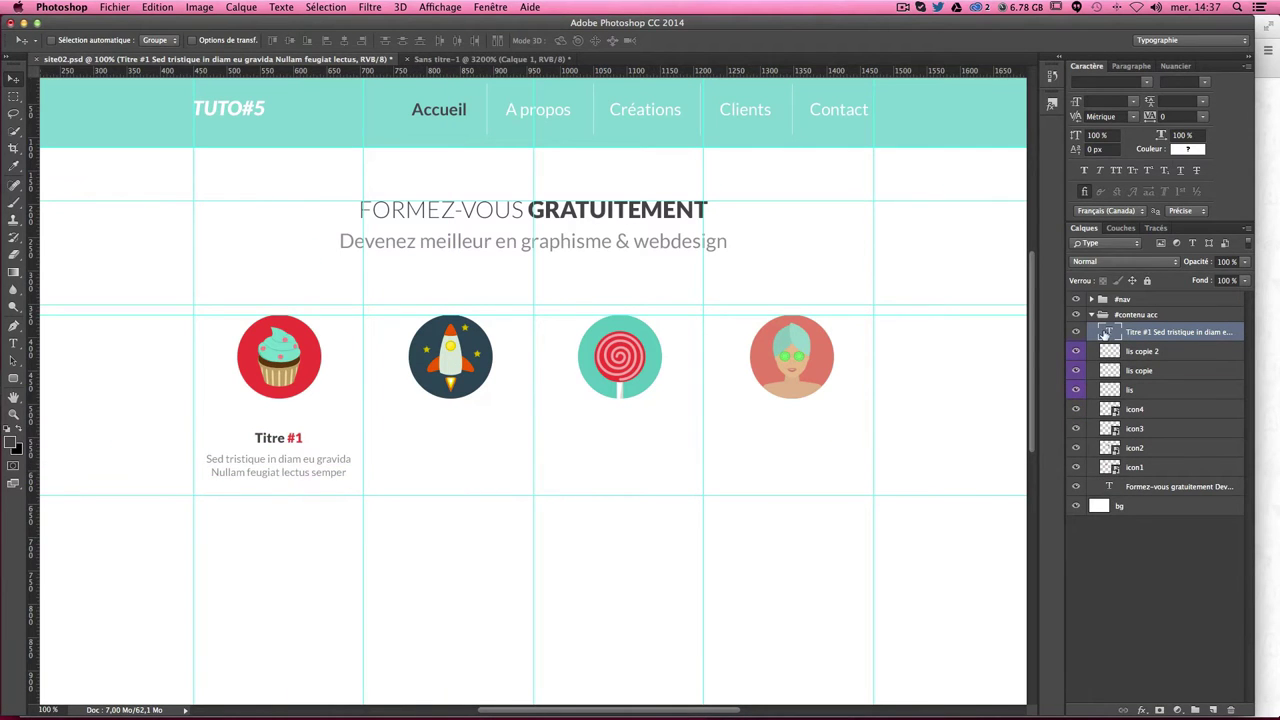
double_click(1107, 332)
key(ctrl+Return)
key(ctrl+plus)
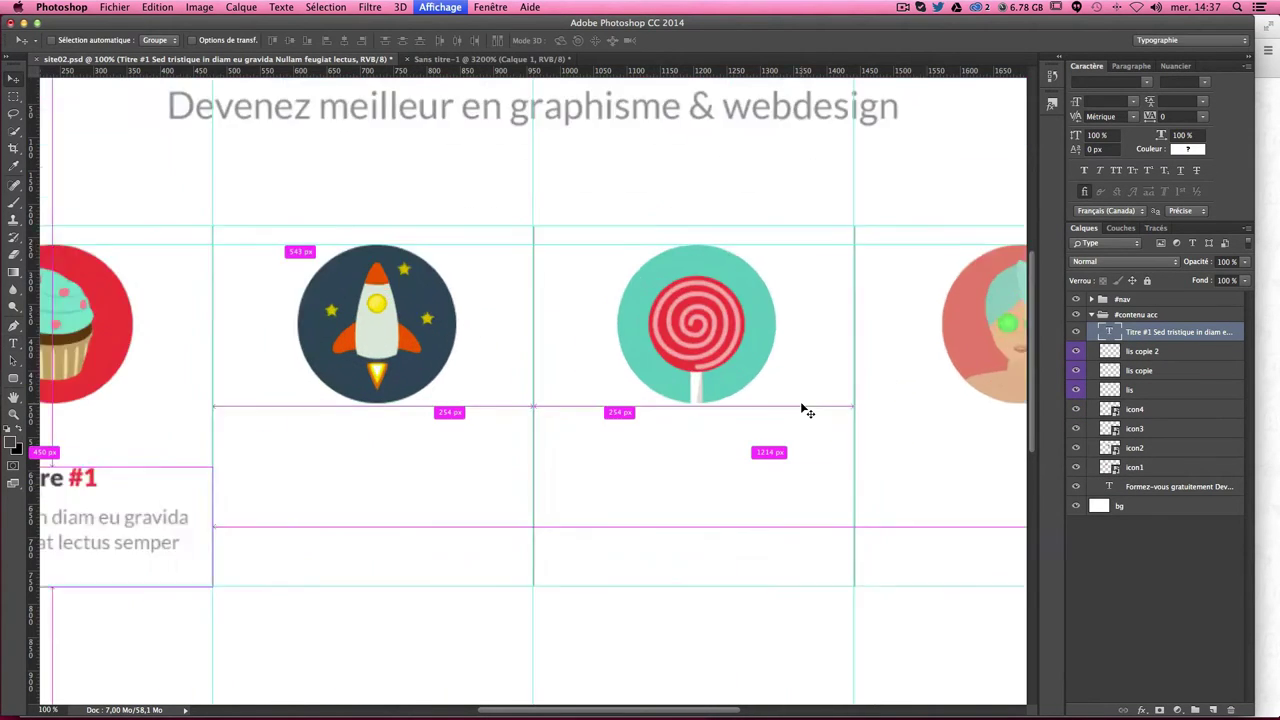
key(ctrl+plus)
key(ctrl+plus)
key(ctrl+r)
scroll(785, 419, left, 10)
scroll(834, 331, down, 3)
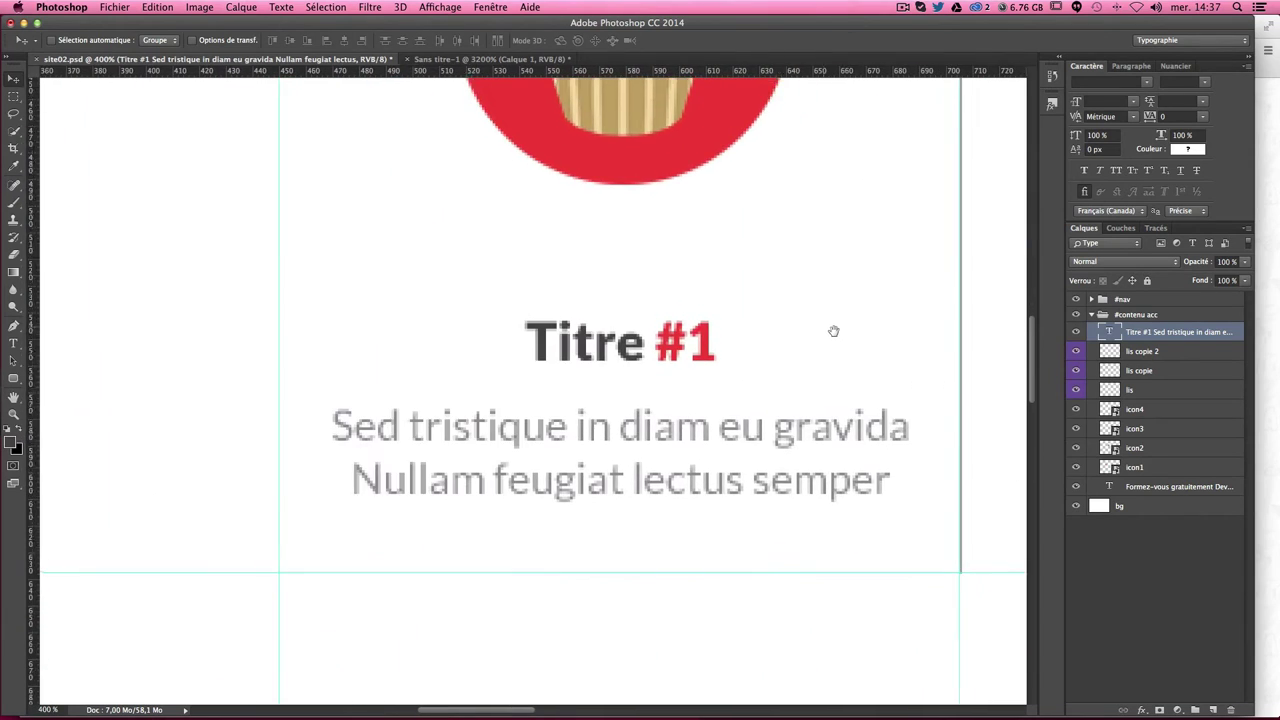
double_click(1107, 334)
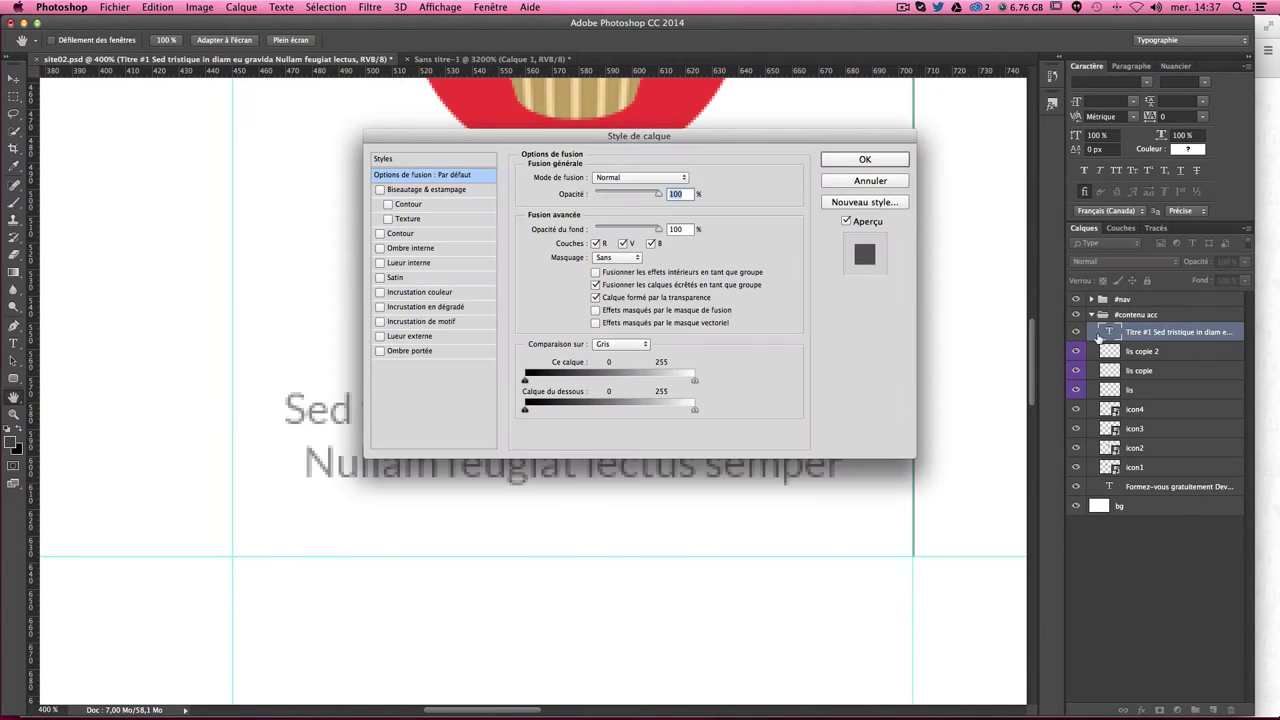
key(Escape)
double_click(1107, 334)
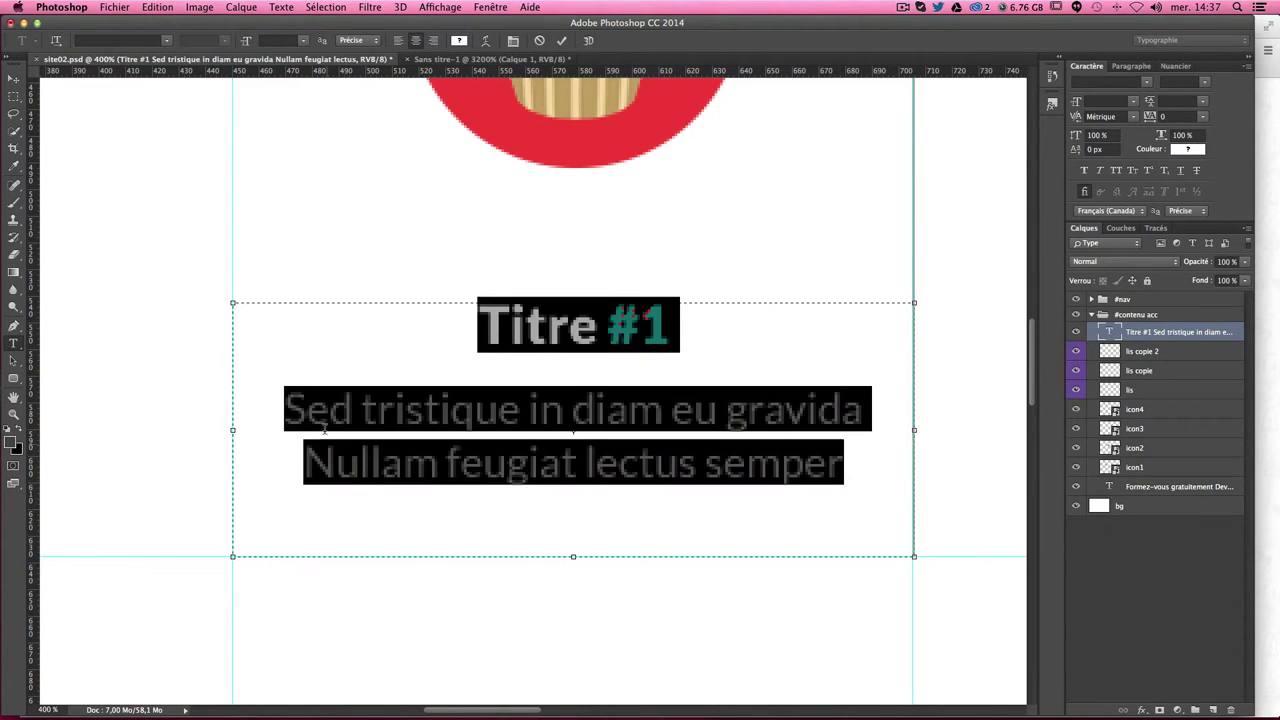
drag(232, 434, 233, 434)
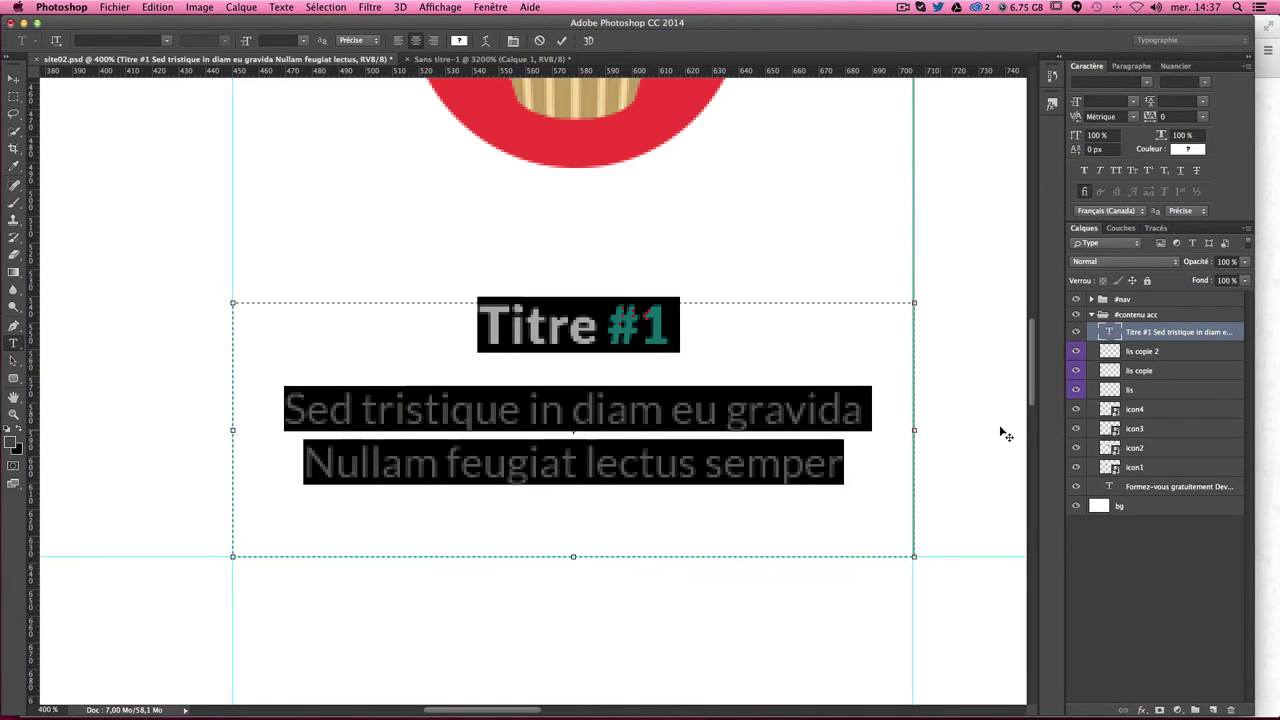
drag(913, 429, 913, 428)
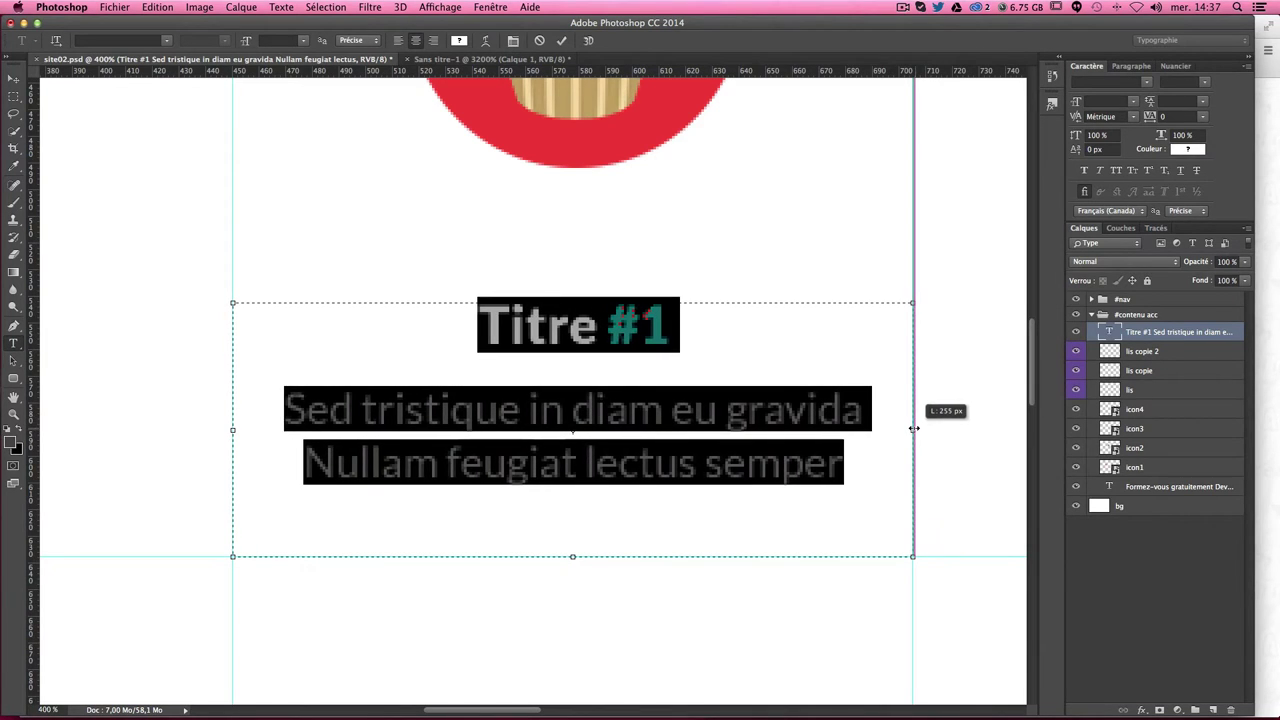
key(ctrl+Return)
key(v)
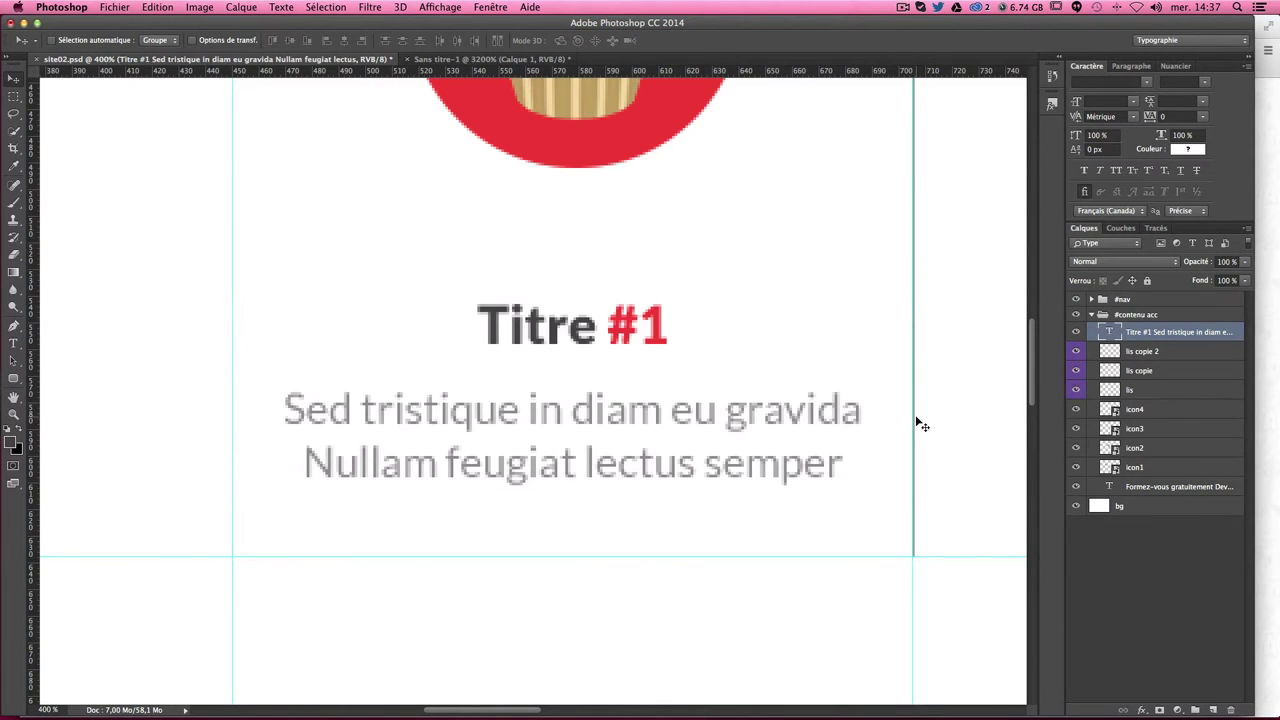
key(ctrl+minus)
key(ctrl+minus)
key(ctrl+minus)
key(ctrl+minus)
key(ctrl+minus)
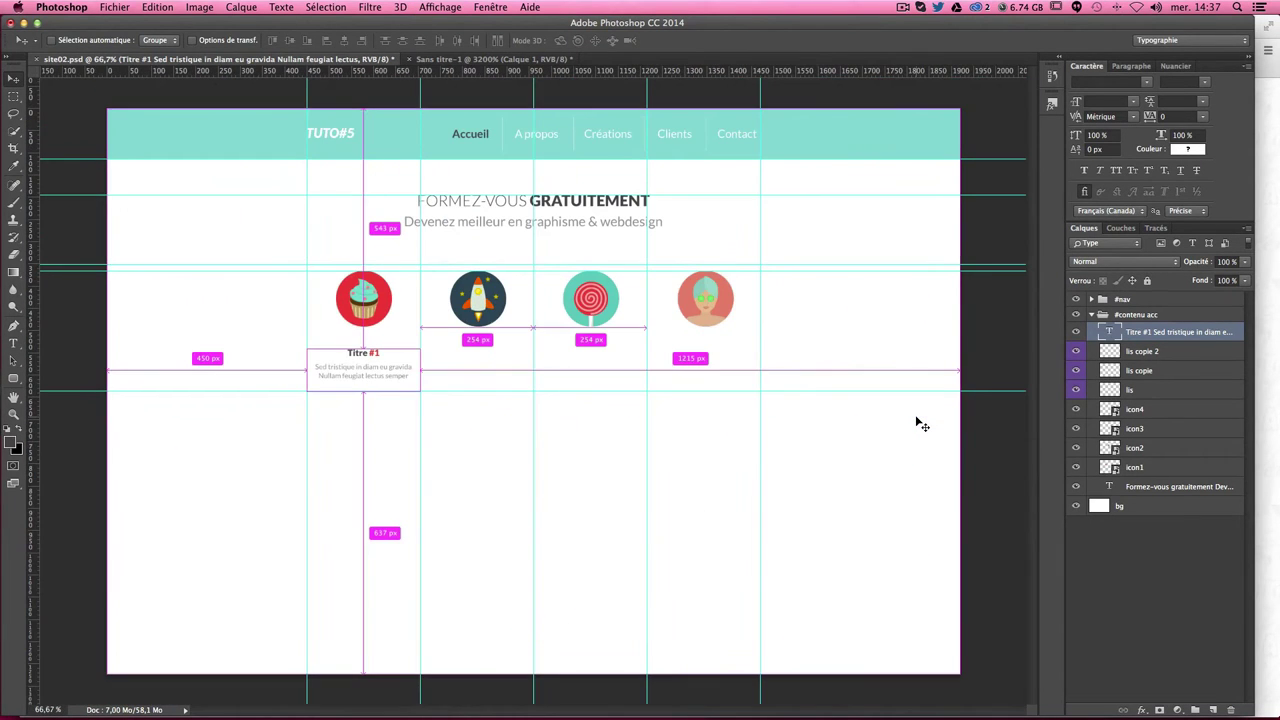
Step: Alt-drag copies of the Titre #1 block under the rocket, lollipop and avatar icons
key(ctrl+plus)
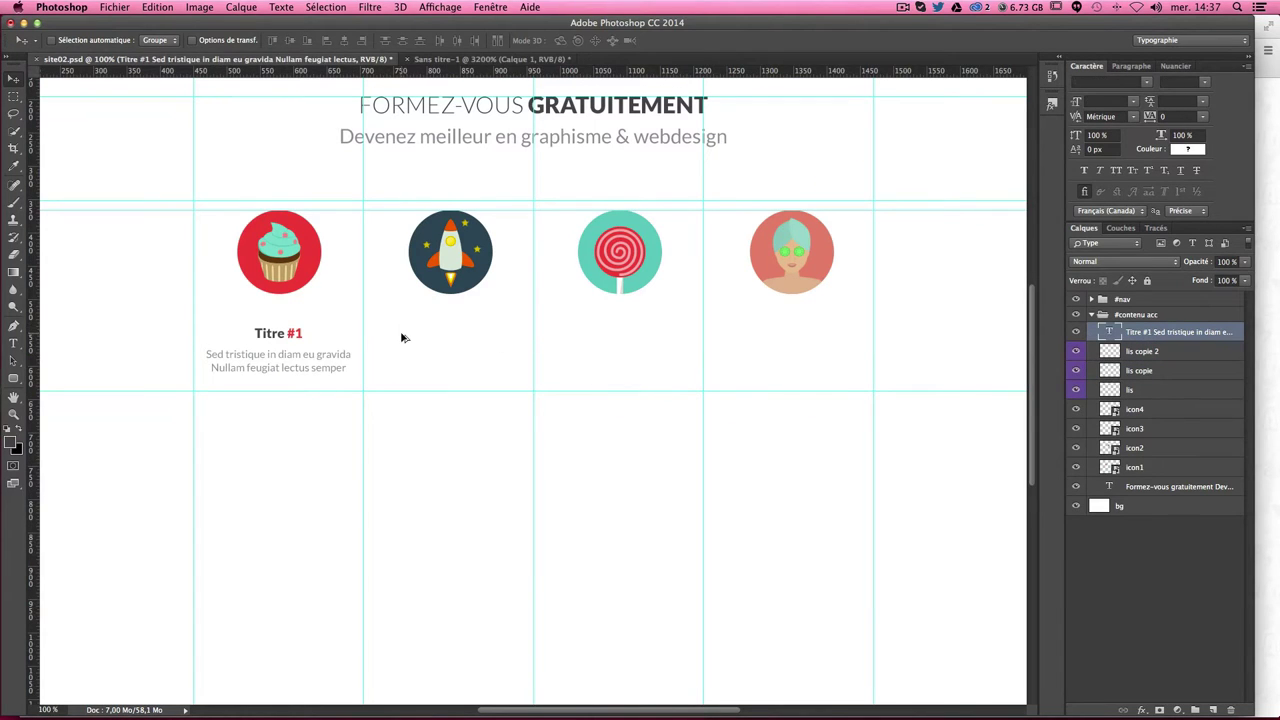
drag(401, 333, 572, 343)
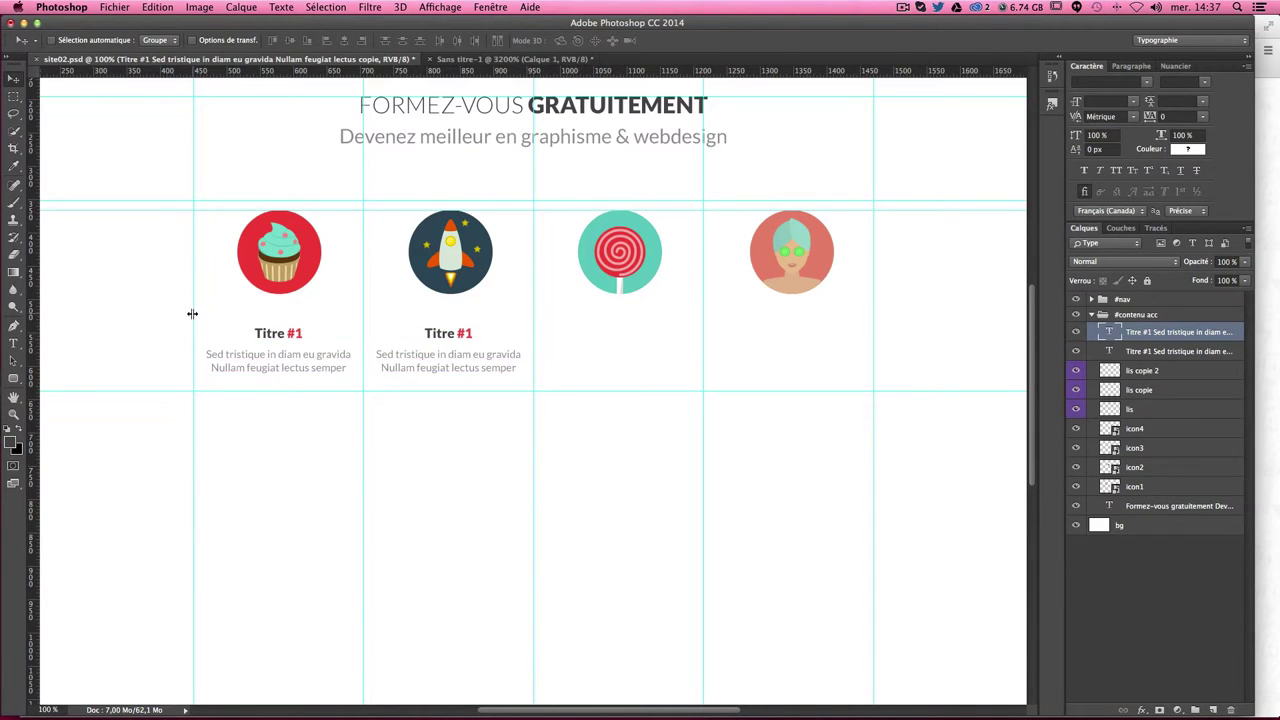
drag(467, 357, 637, 355)
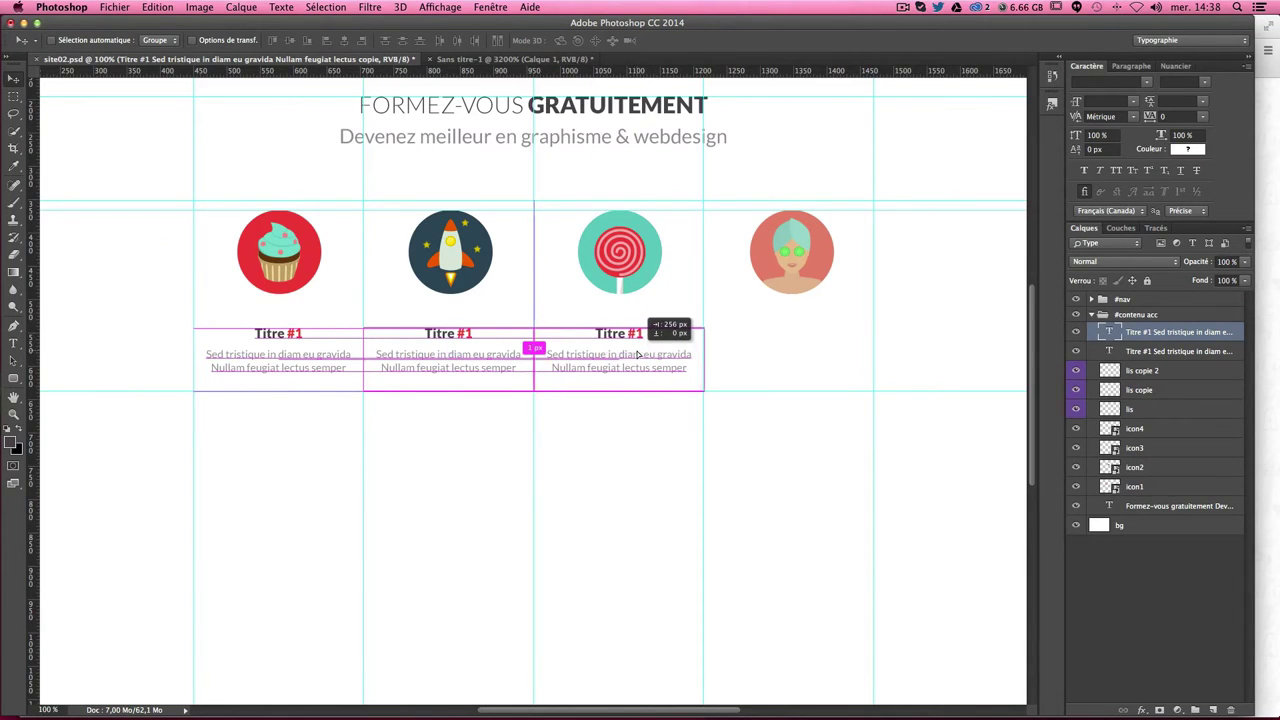
drag(637, 355, 746, 356)
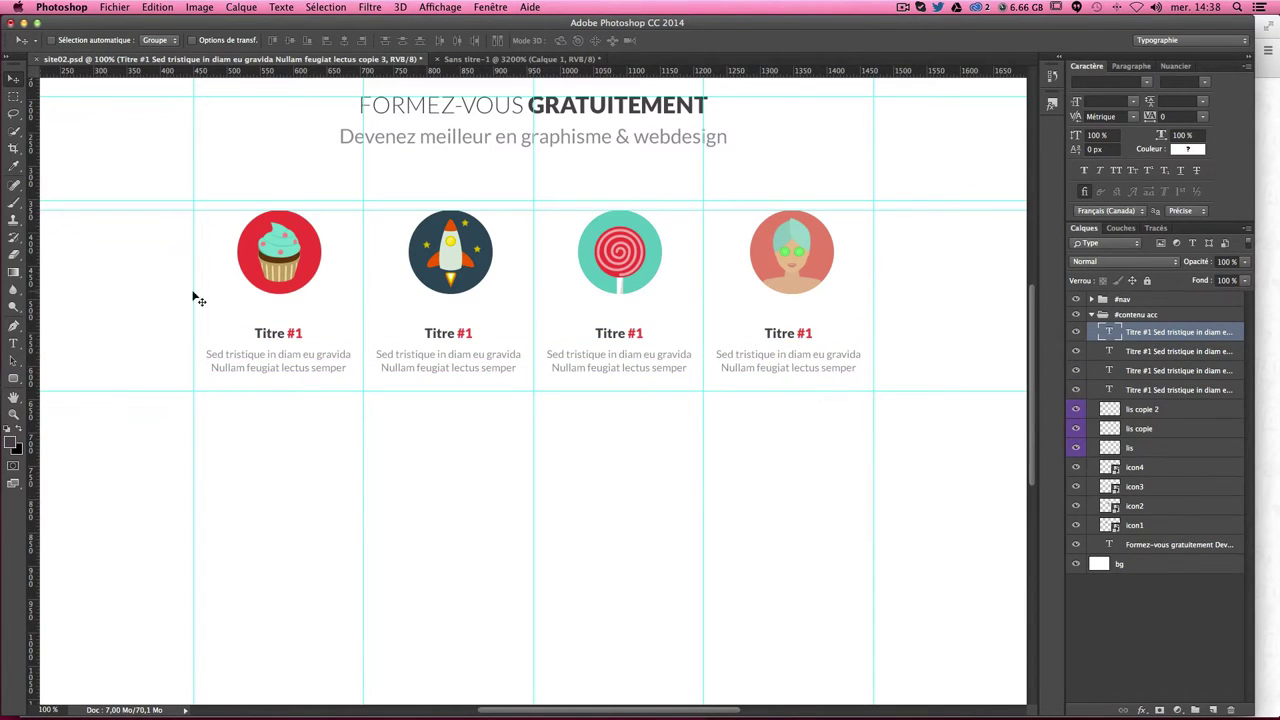
Step: Make the second column's title number dark blue, sampled from the rocket icon
click(13, 343)
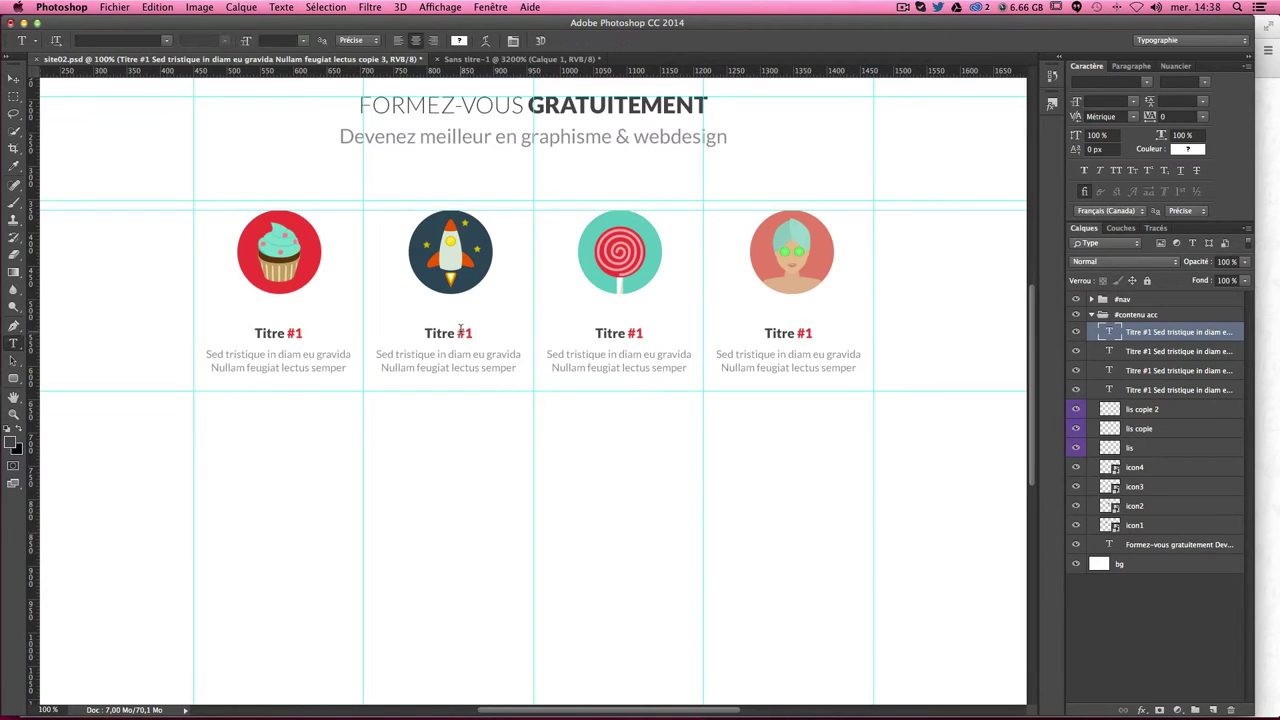
drag(464, 333, 456, 334)
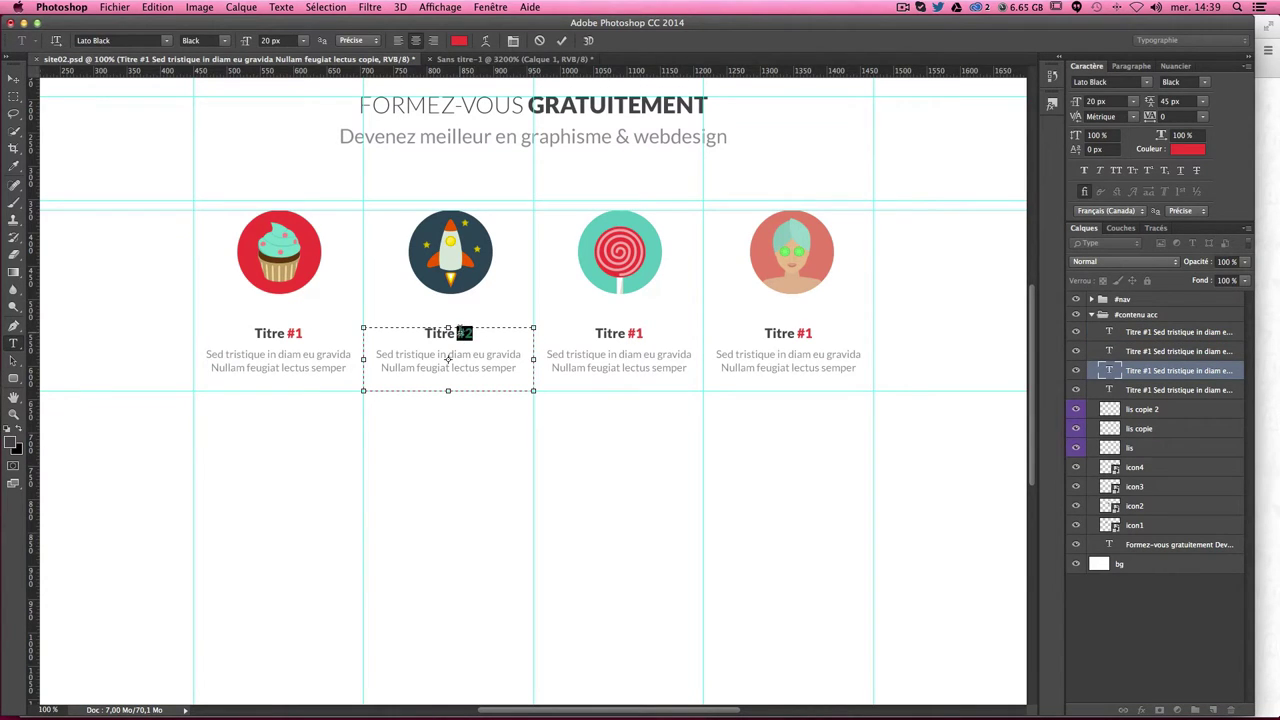
click(1183, 150)
click(486, 232)
key(Return)
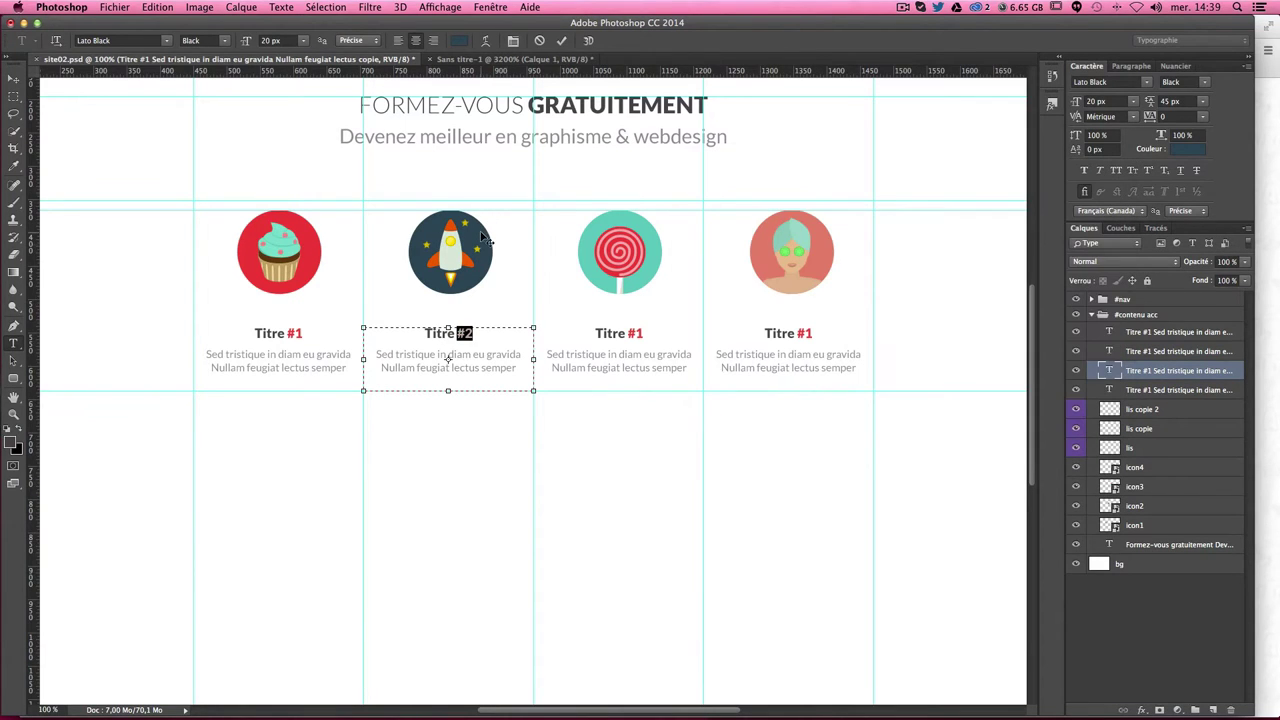
key(ctrl+Return)
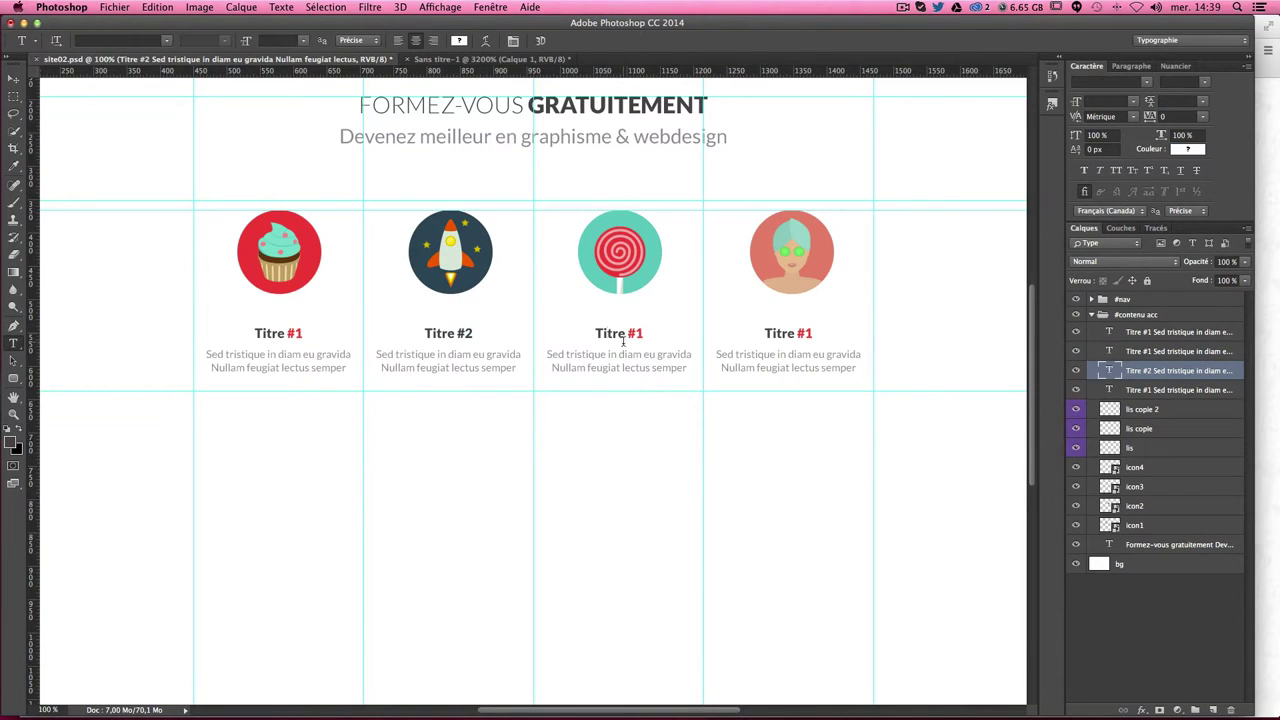
Step: Change the third title to 'Titre #3' with the number in the lollipop's teal
drag(624, 333, 644, 333)
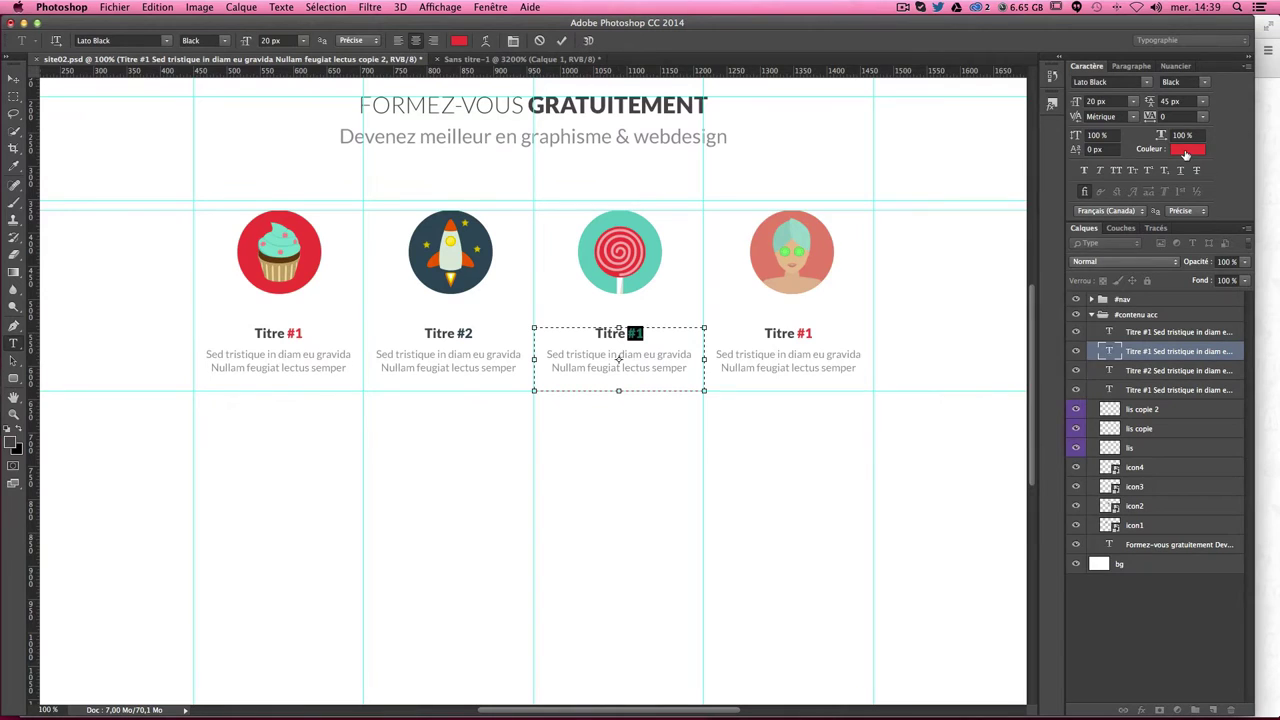
click(1187, 150)
click(654, 256)
key(Return)
drag(637, 333, 644, 333)
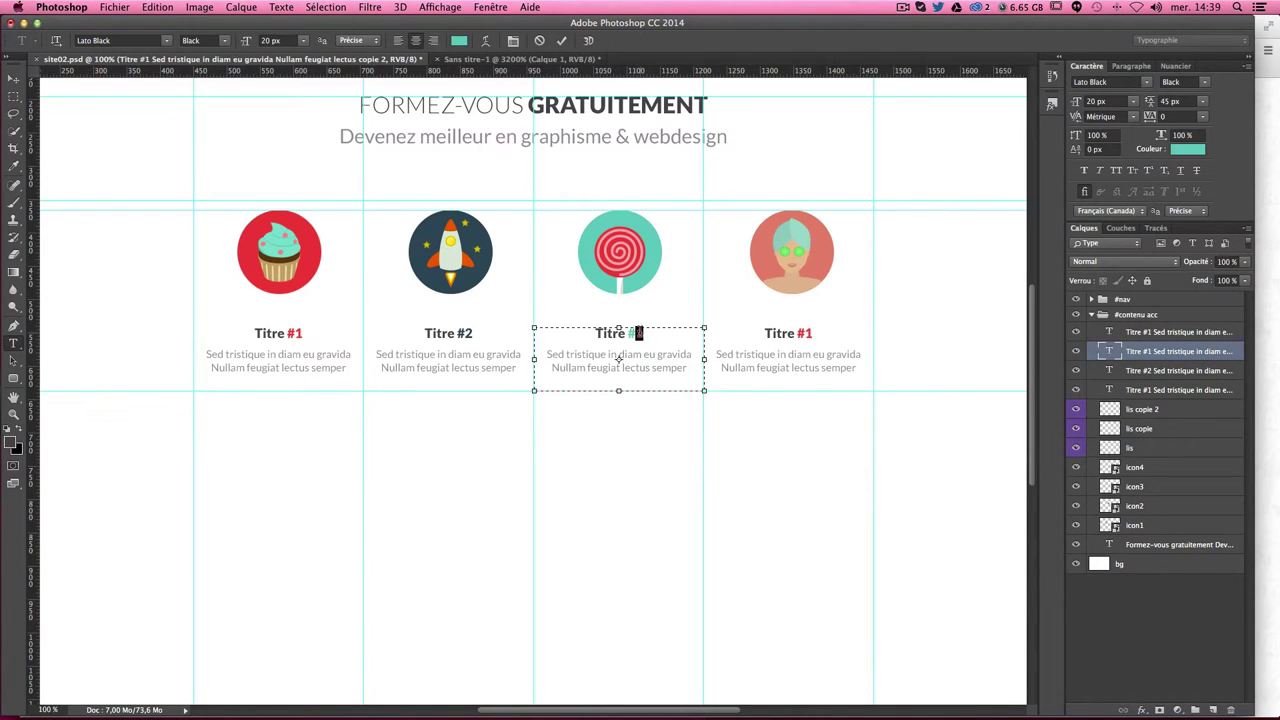
text(3)
key(ctrl+Return)
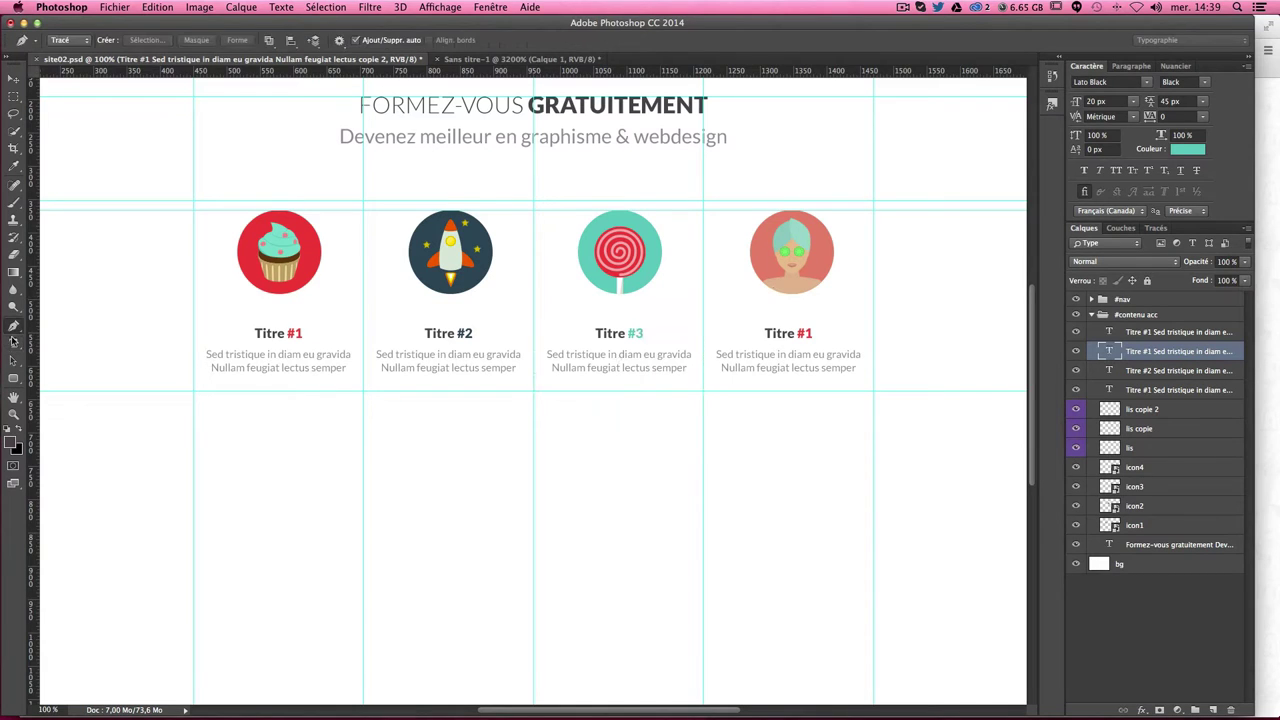
Step: Change the fourth title to 'Titre #4' with the number in the avatar's salmon
drag(814, 333, 797, 333)
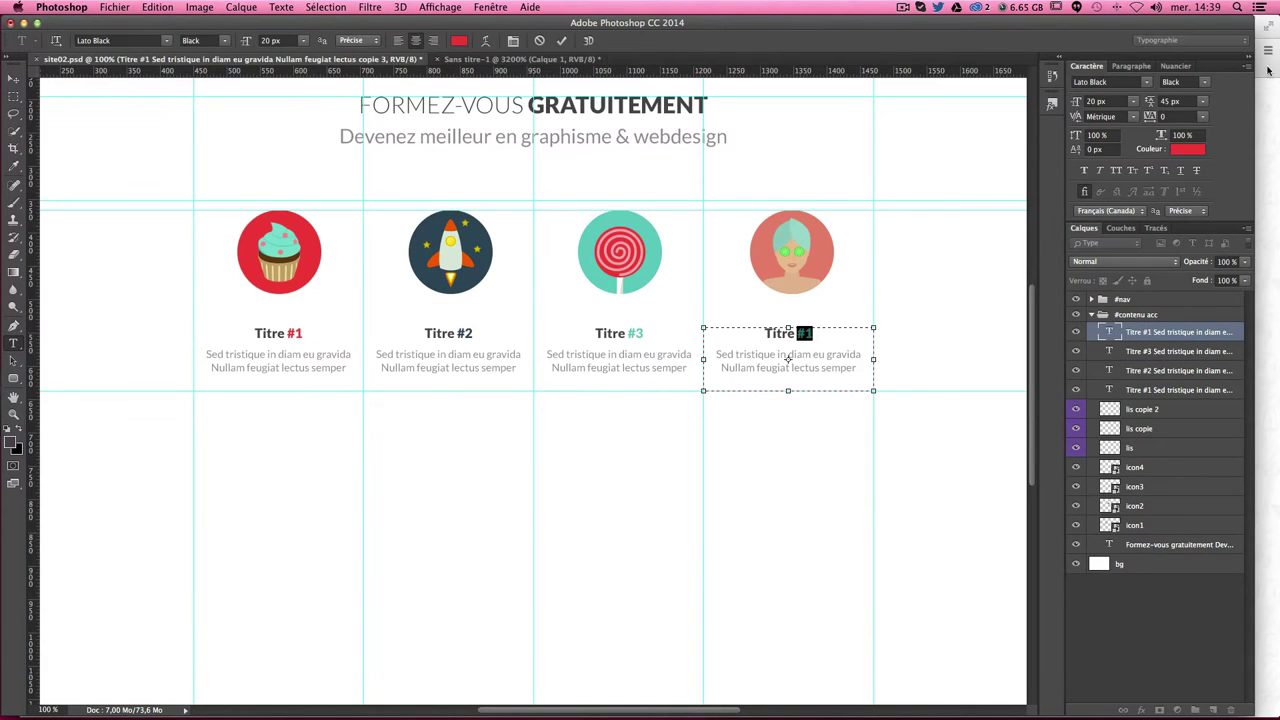
click(1187, 148)
drag(903, 163, 1010, 396)
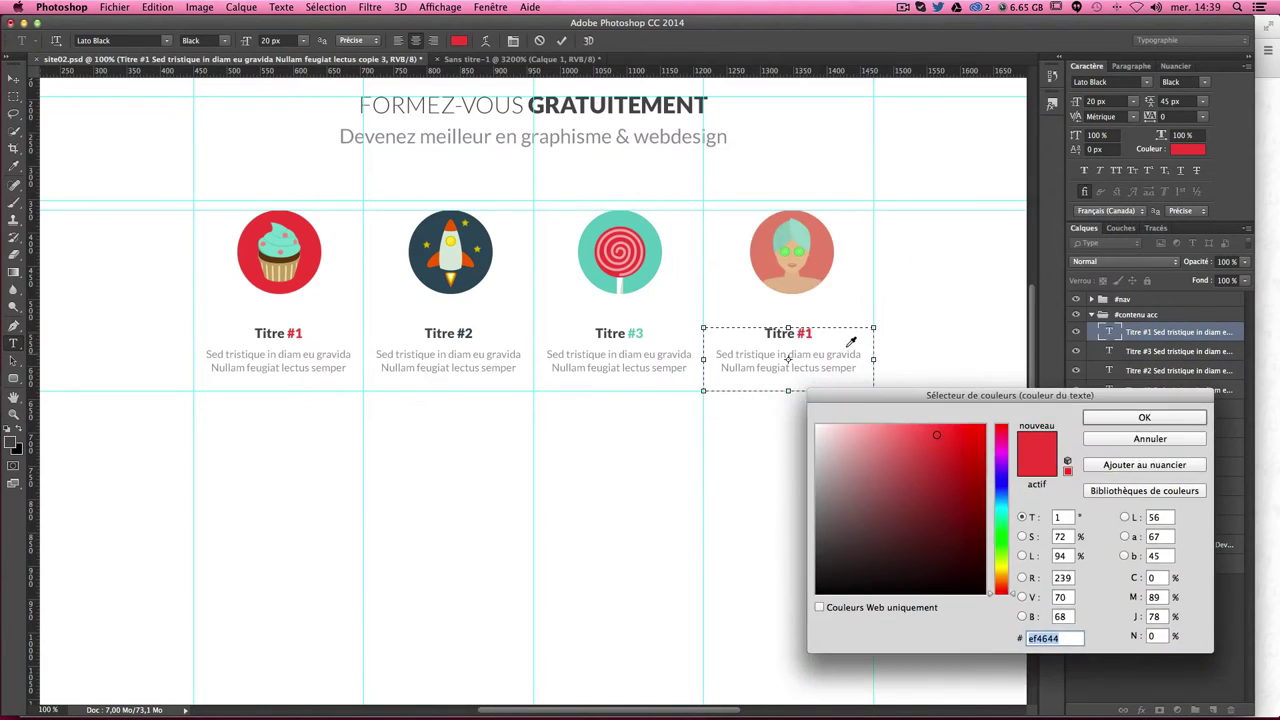
click(821, 268)
key(Return)
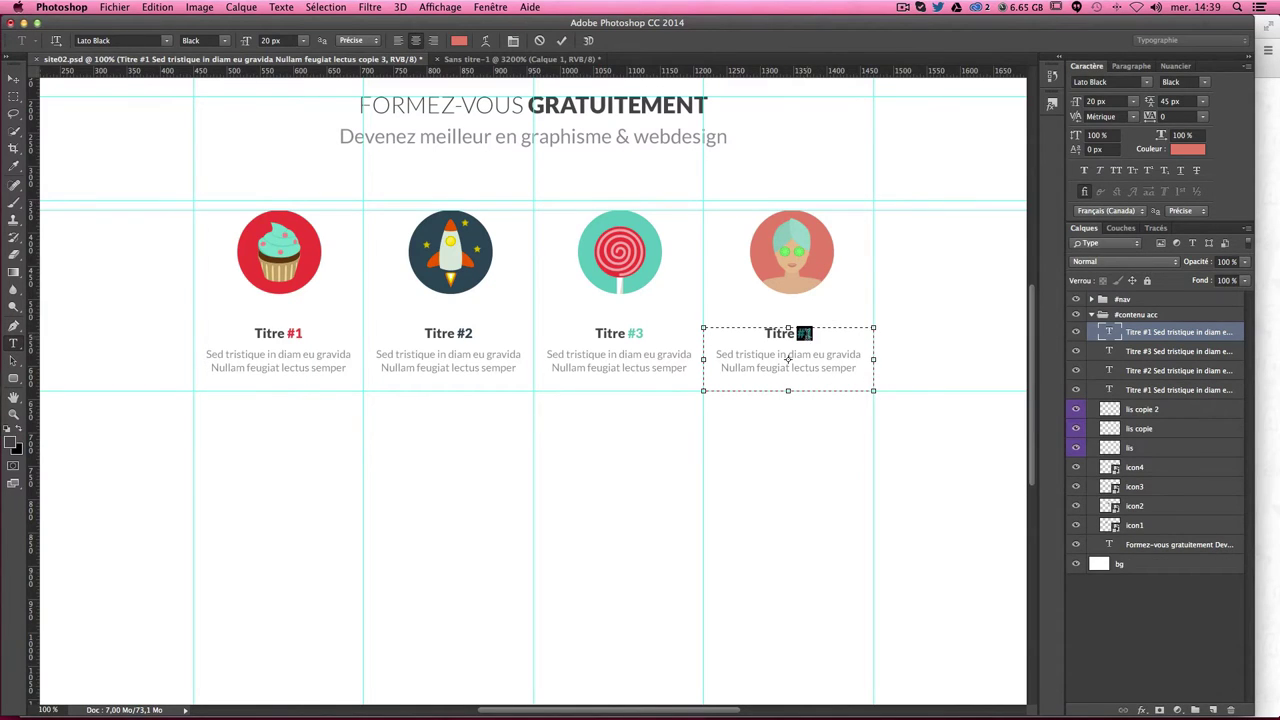
click(840, 329)
key(shift+Left)
text(4)
click(13, 78)
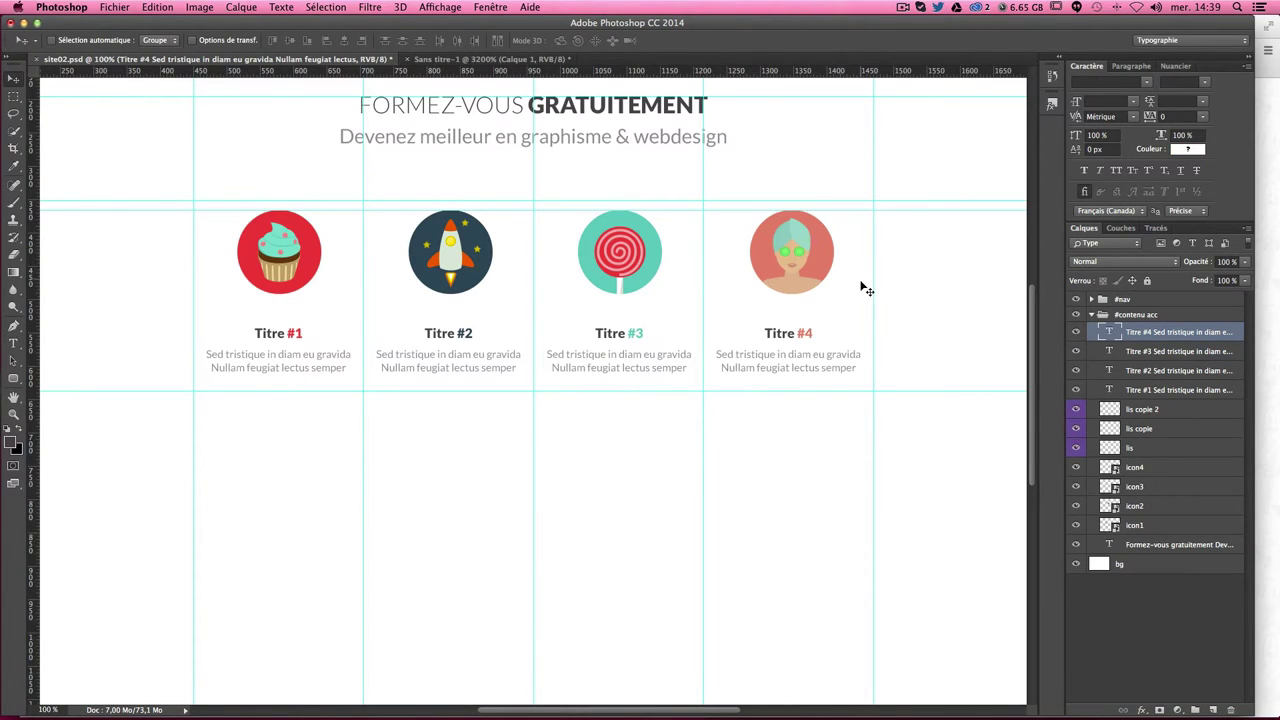
Step: Select the icon1–icon4 layers and check the icon row spacing
click(1157, 409)
click(1142, 468)
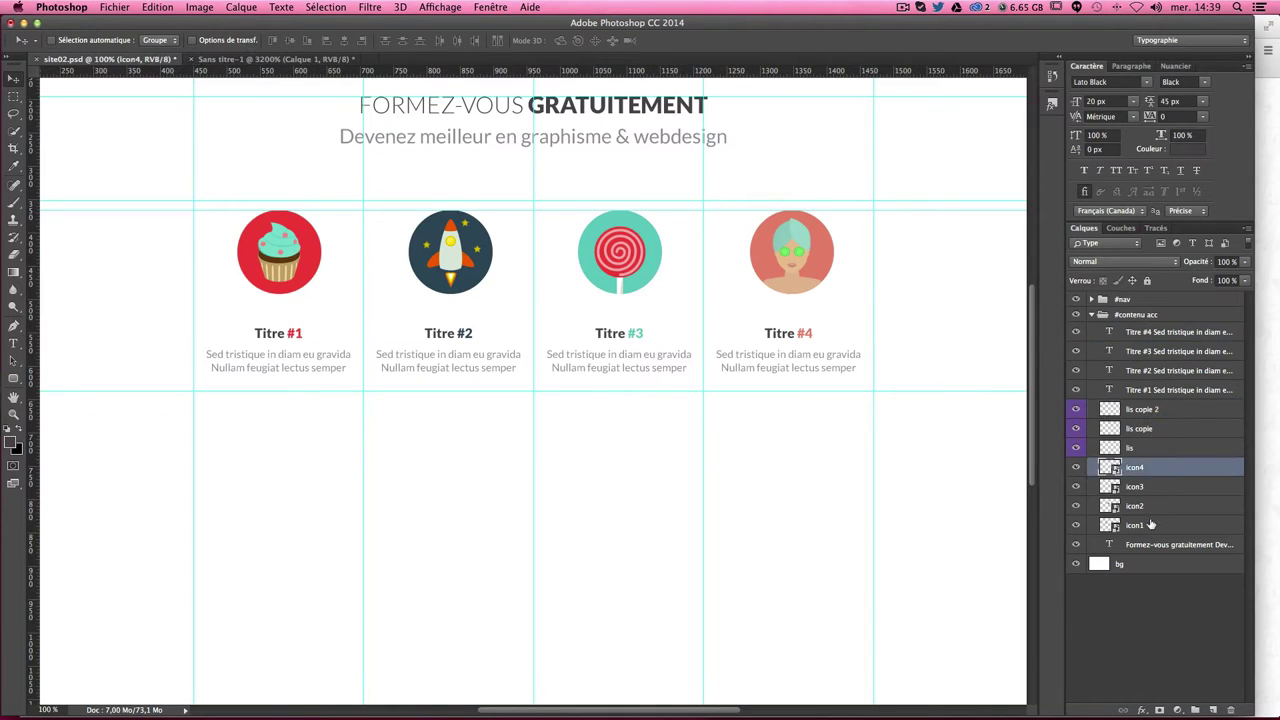
shift+click(1151, 526)
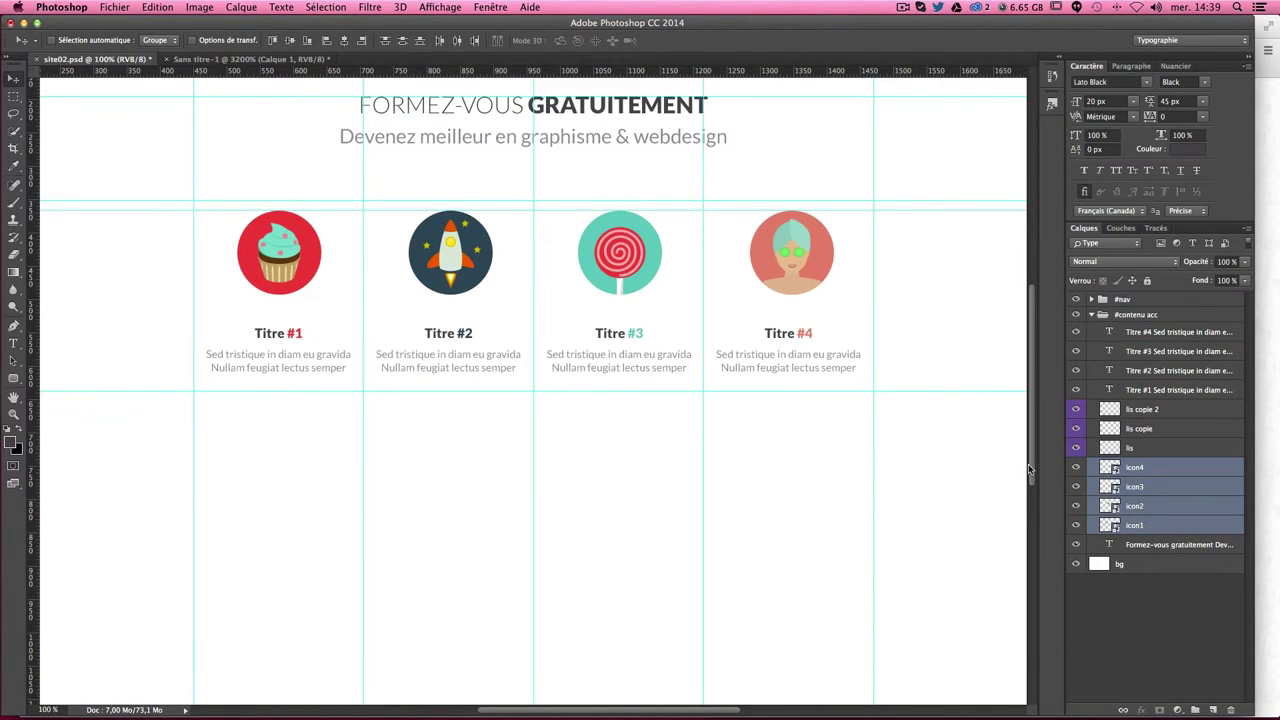
key(ctrl+minus)
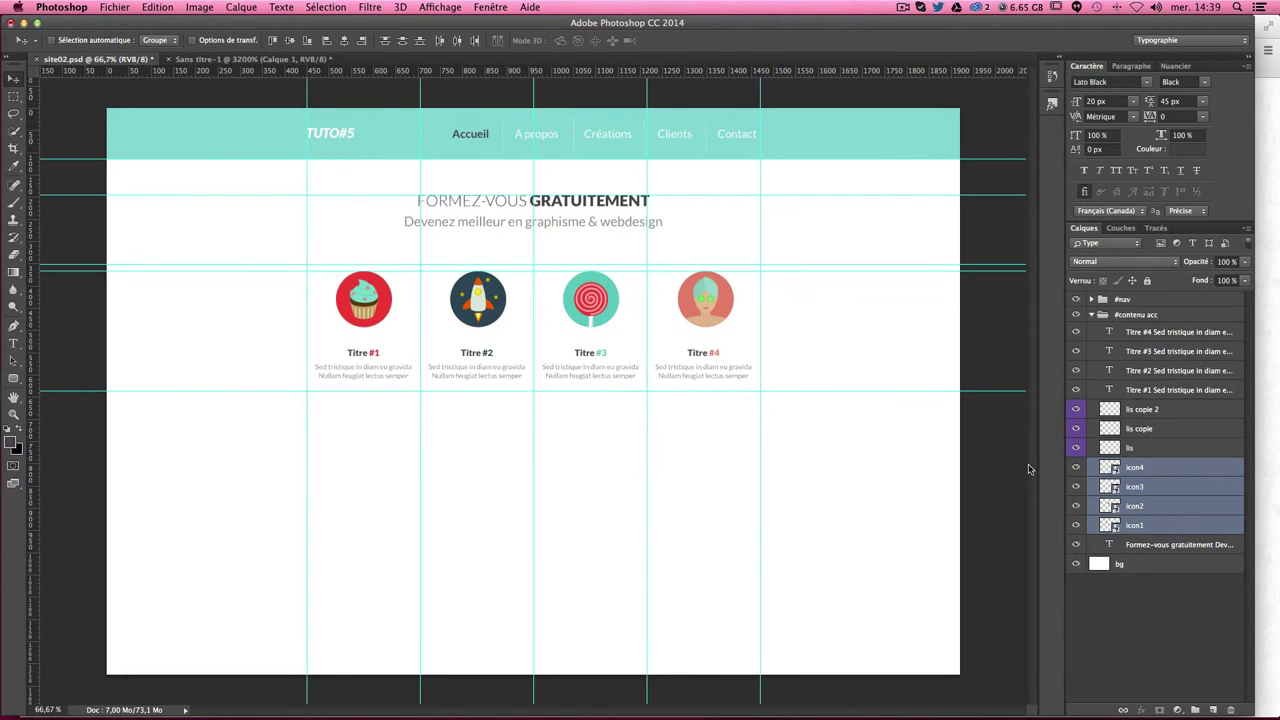
key(ctrl+plus)
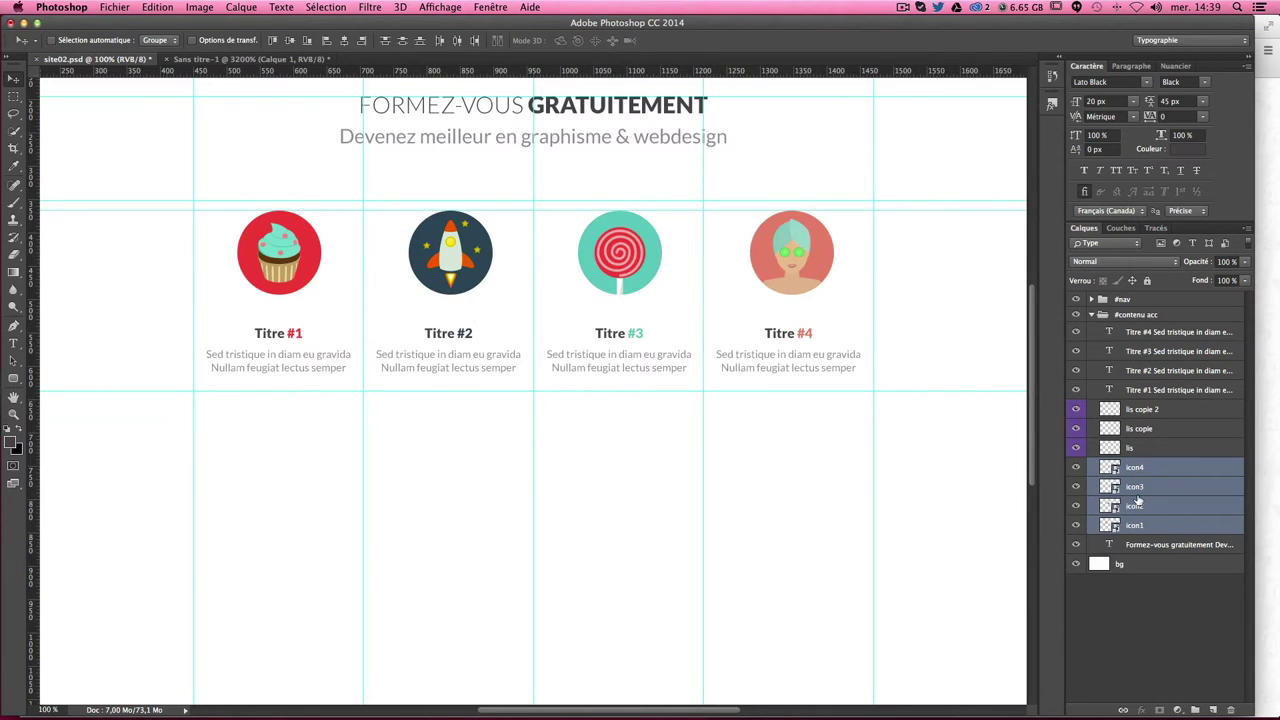
key(ctrl+semicolon)
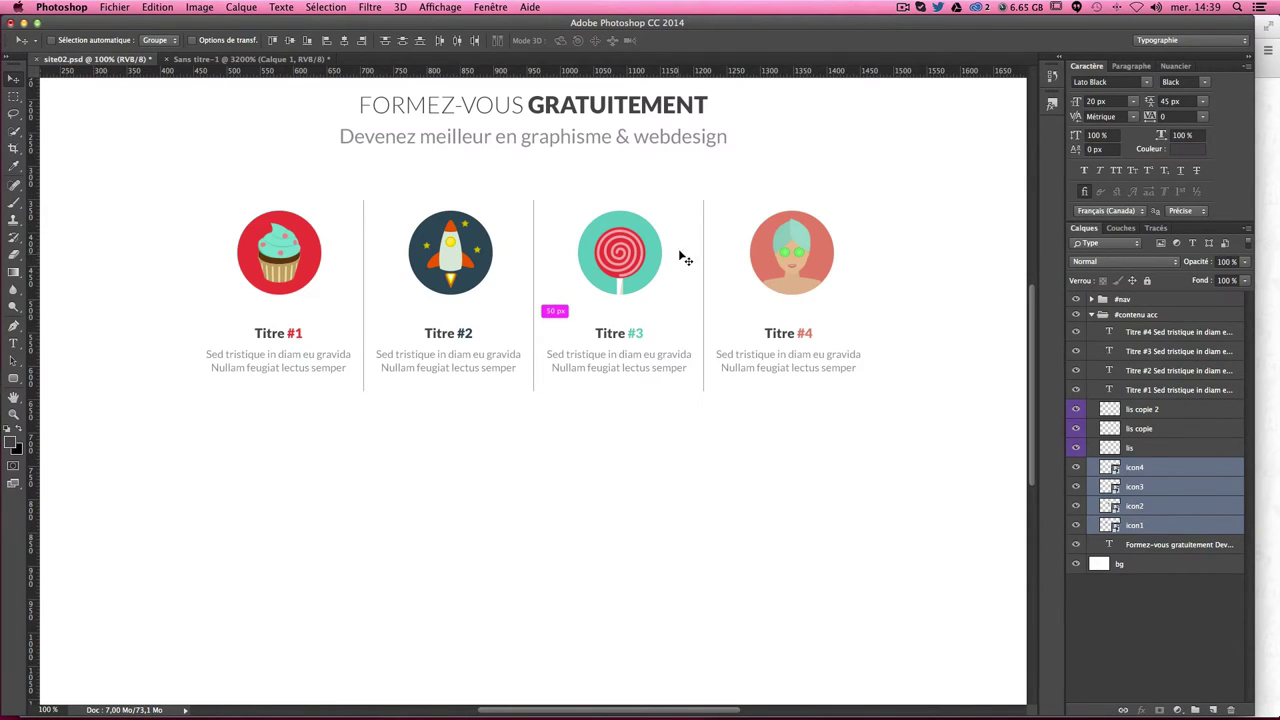
key(ctrl+semicolon)
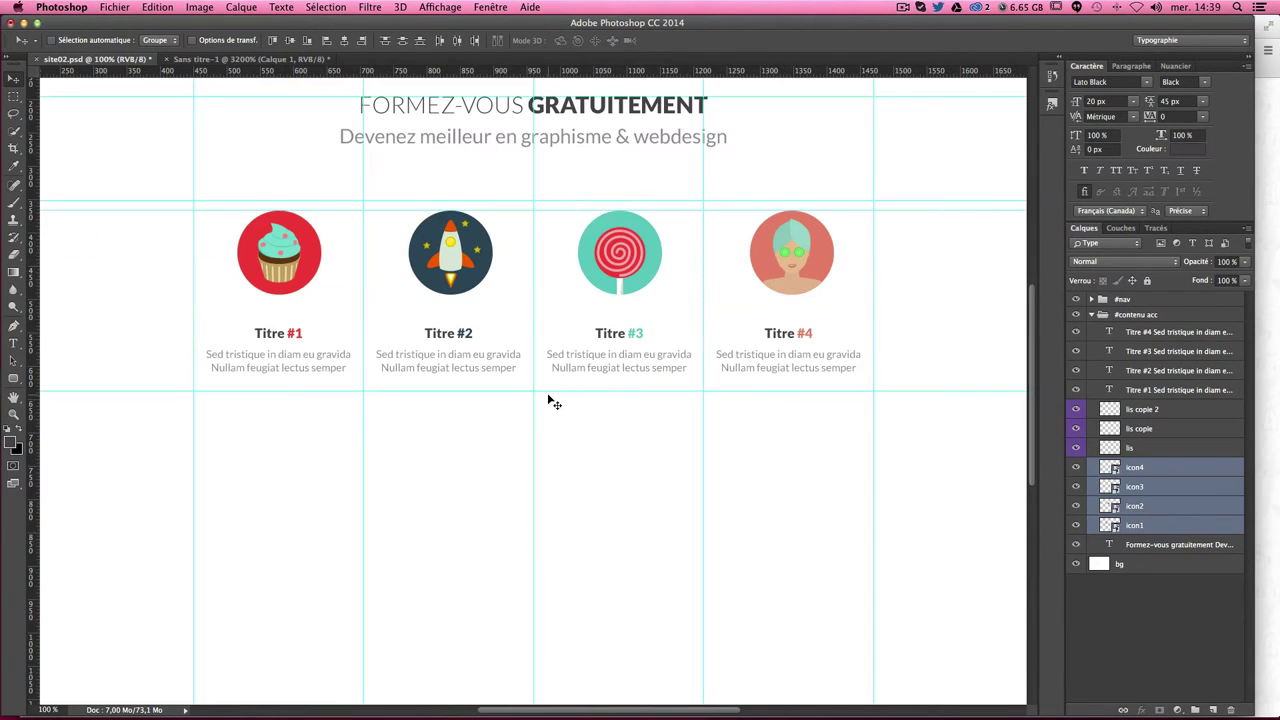
Step: Measure a 30 px gap with the marquee and add a horizontal guide at 381 px
key(m)
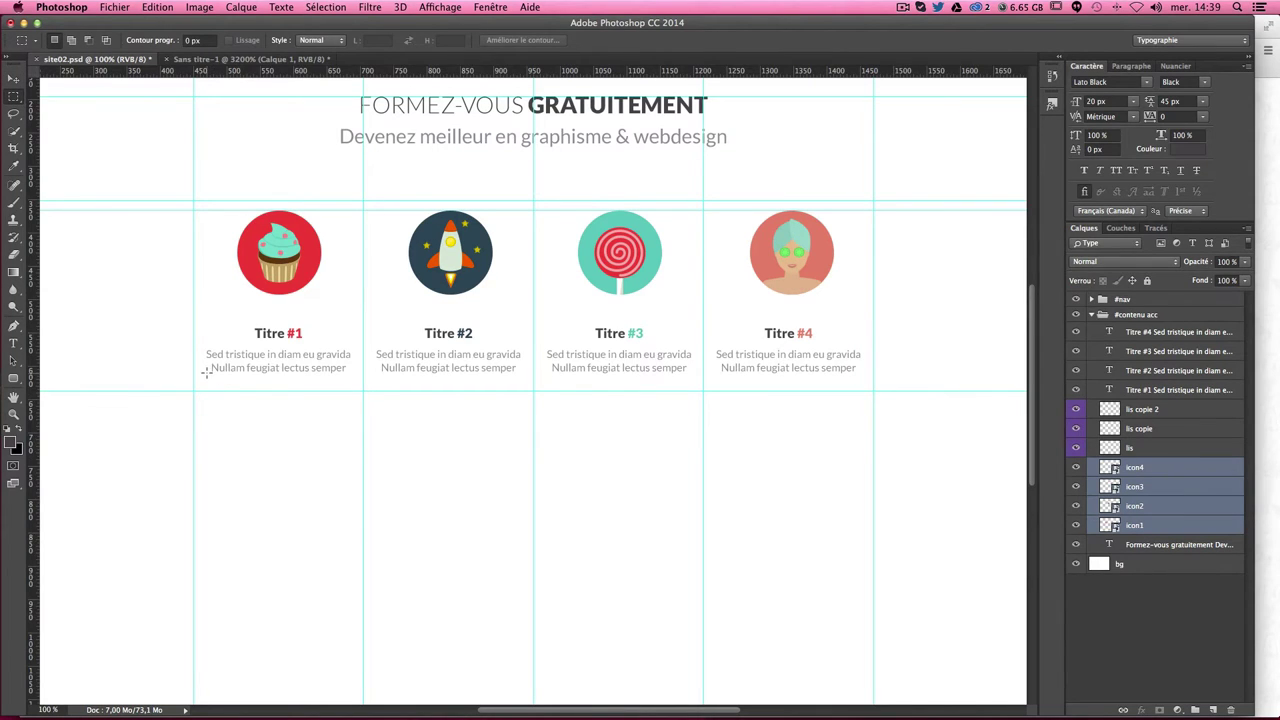
drag(206, 372, 245, 388)
key(ctrl+d)
drag(195, 202, 214, 219)
drag(130, 70, 150, 221)
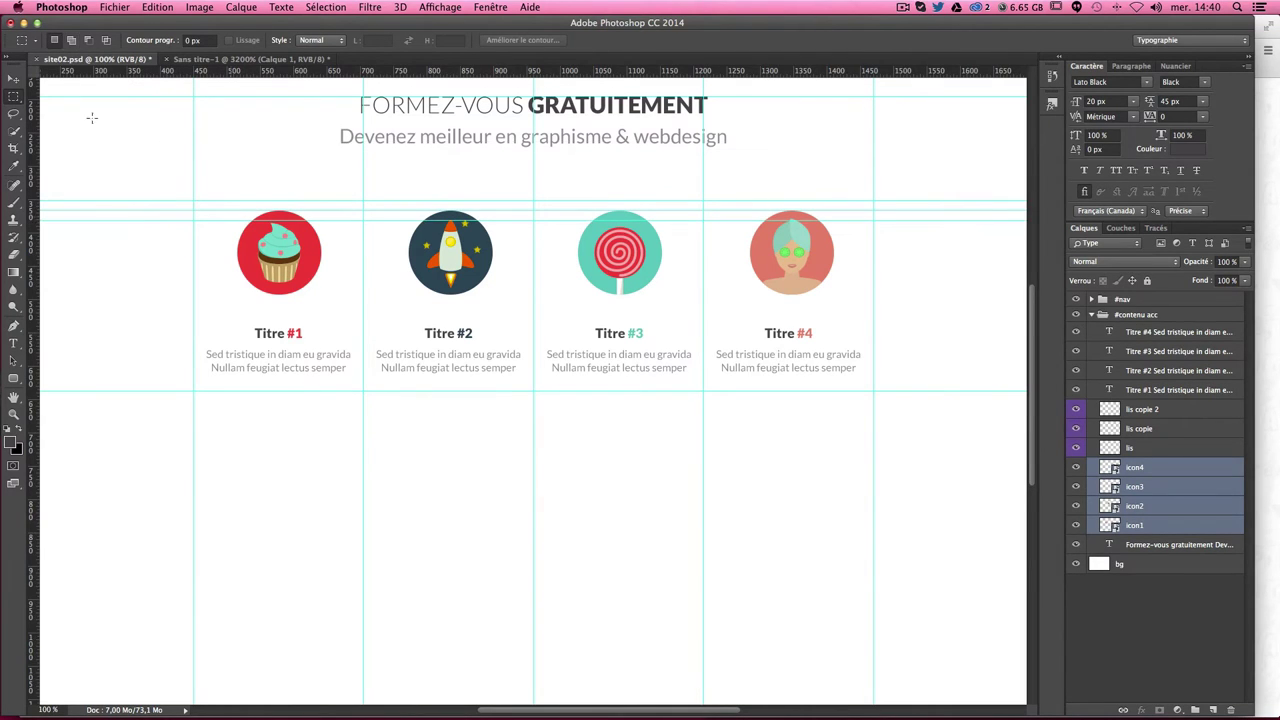
Step: Move the four icons down so their tops sit on the new guide
click(14, 78)
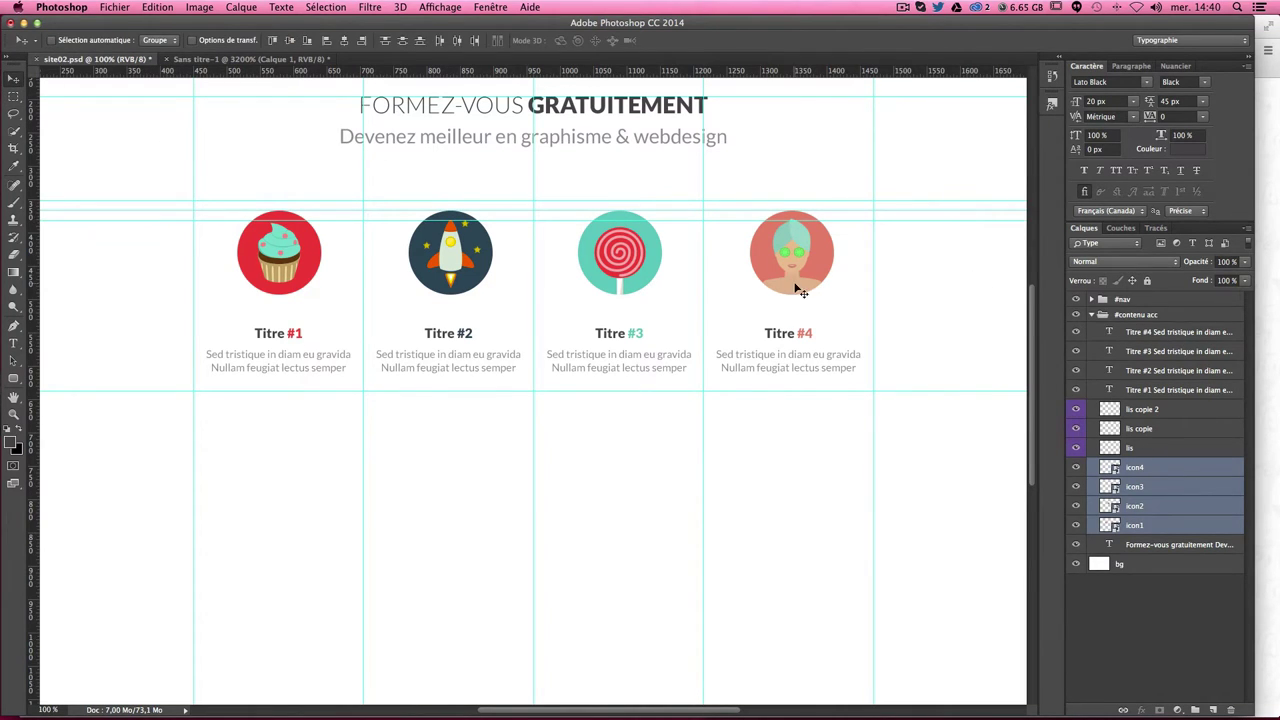
mouse_move(795, 286)
mouse_down()
mouse_move(796, 300)
mouse_move(785, 274)
mouse_up()
key(shift+Up)
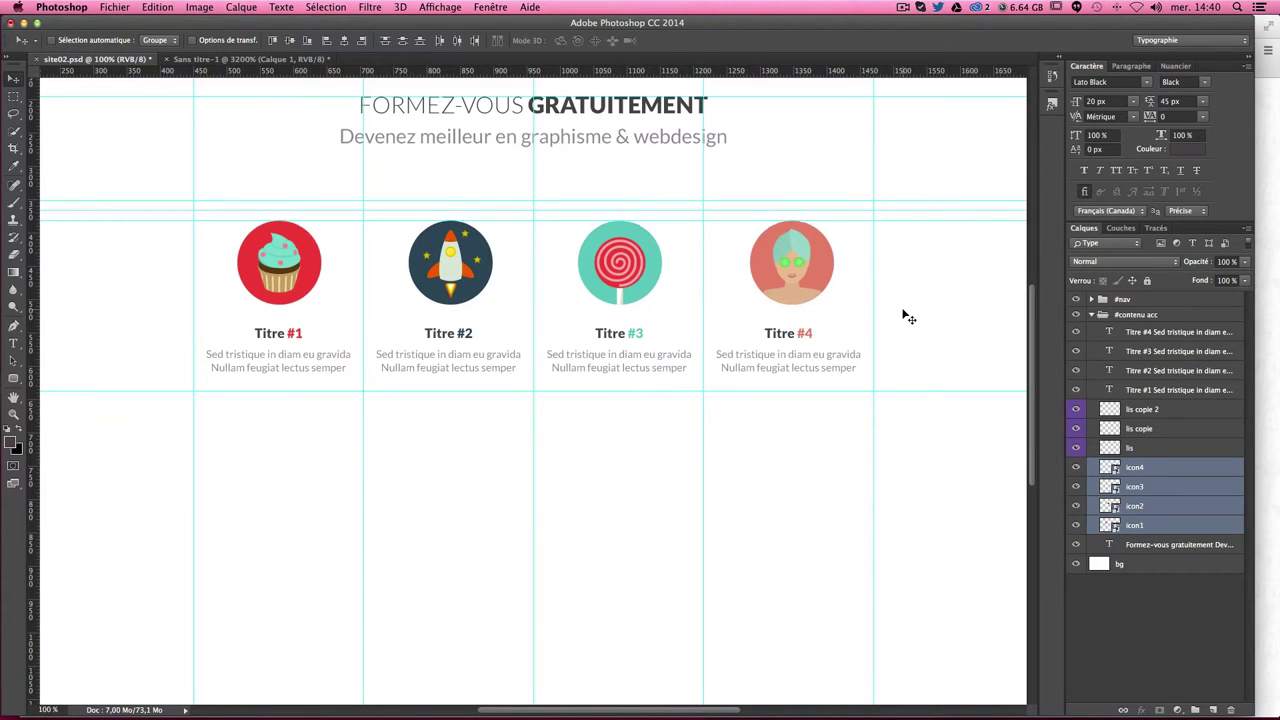
Step: Measure an 80 px gap below the column text and add a horizontal guide at 717 px
key(super+semicolon)
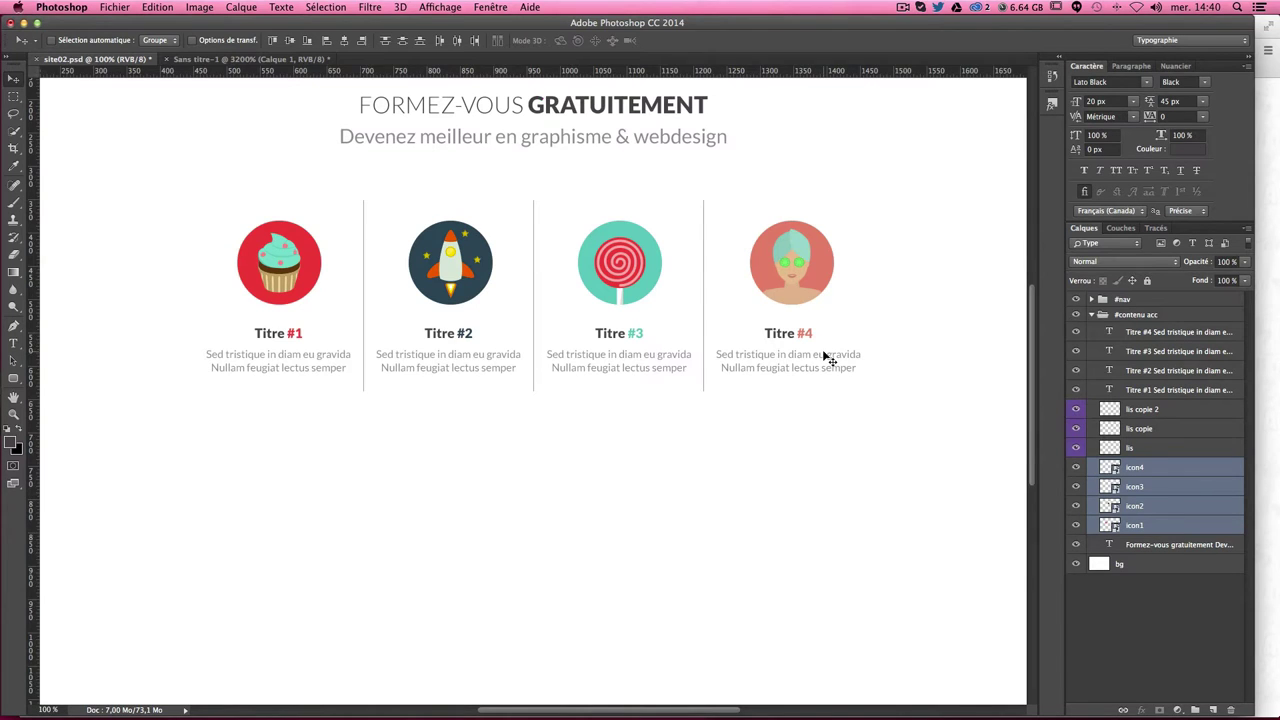
key(super+0)
key(super+1)
key(super+semicolon)
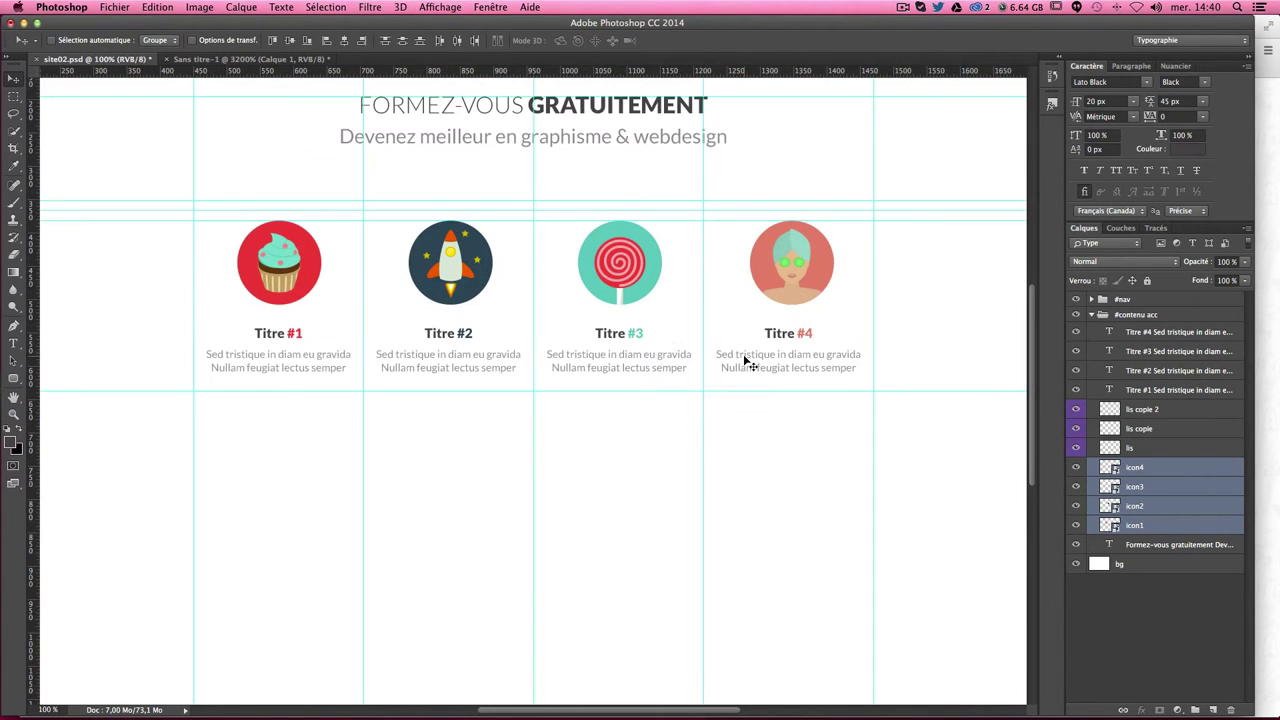
click(14, 96)
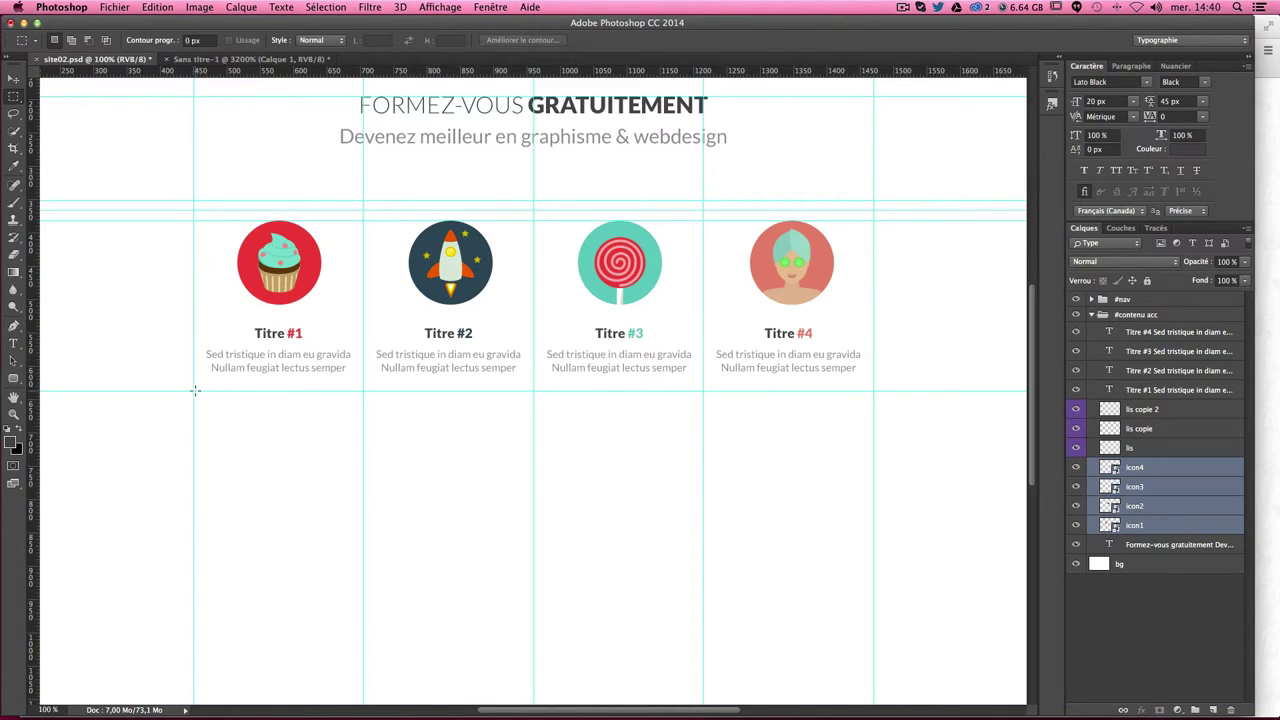
drag(191, 391, 326, 442)
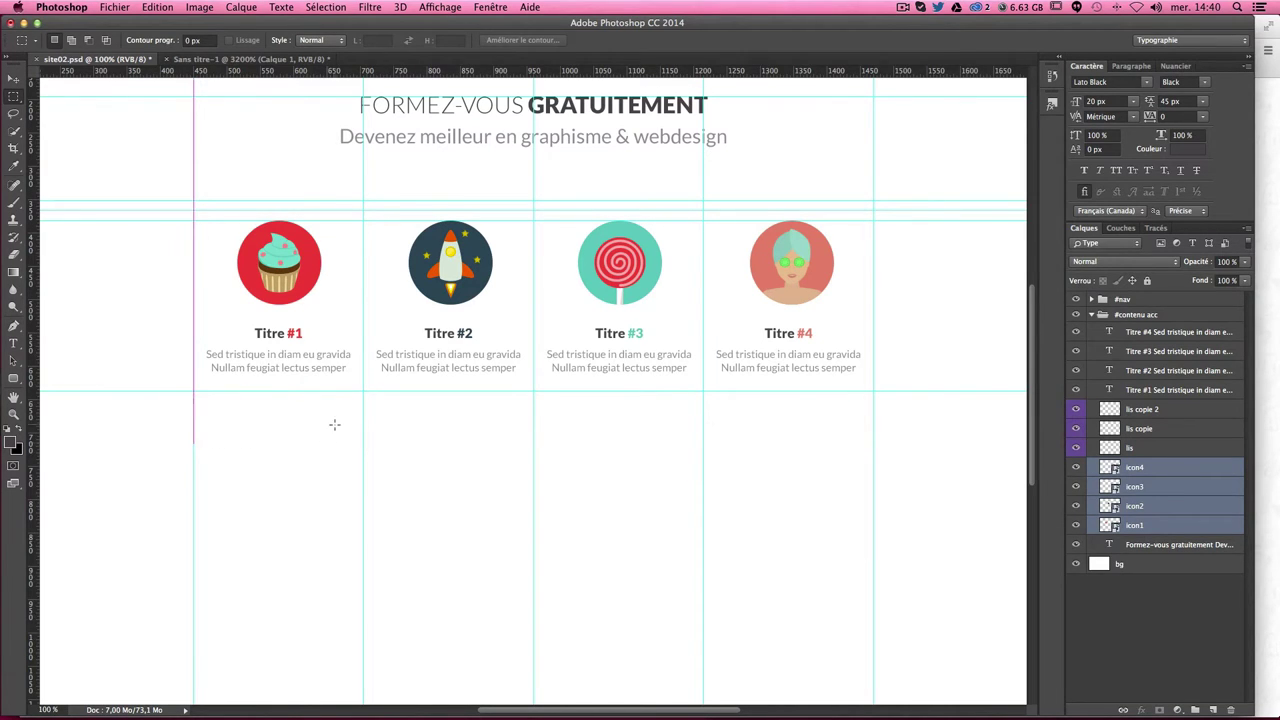
drag(280, 72, 314, 443)
click(250, 443)
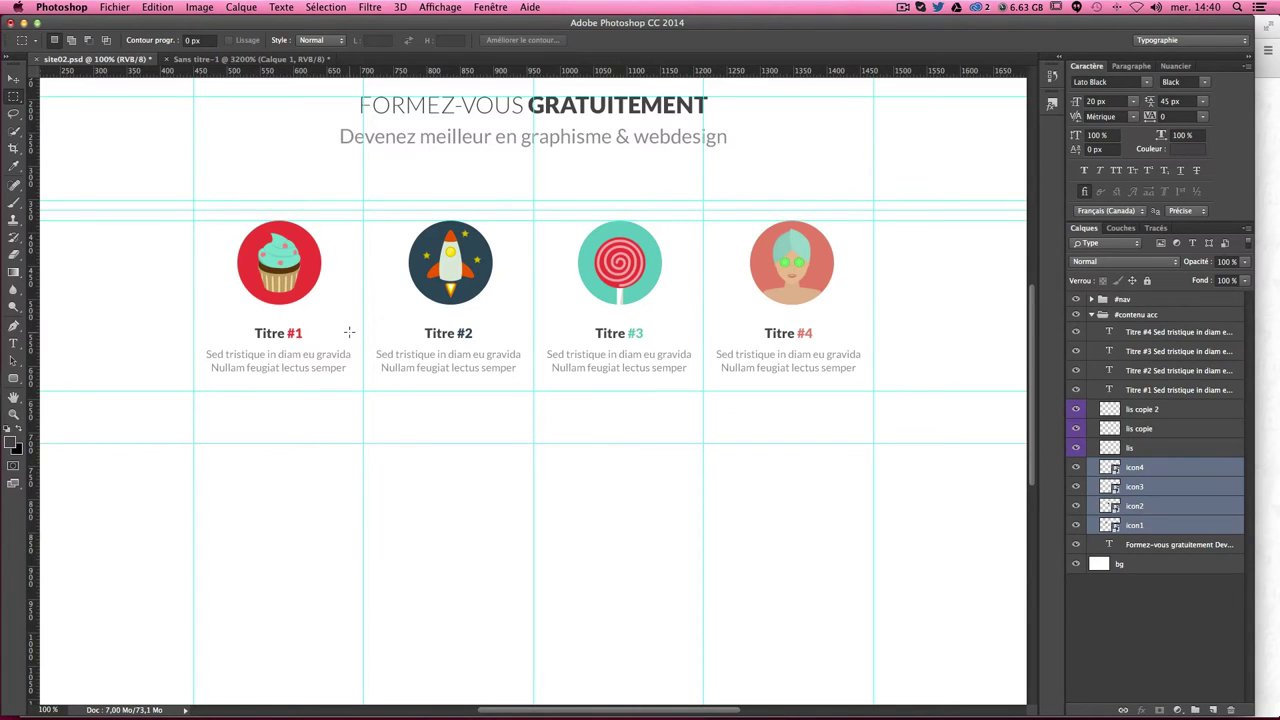
Step: Scroll down and zoom out to bring the whole page into view
scroll(349, 332, down, 3)
scroll(349, 332, down, 1)
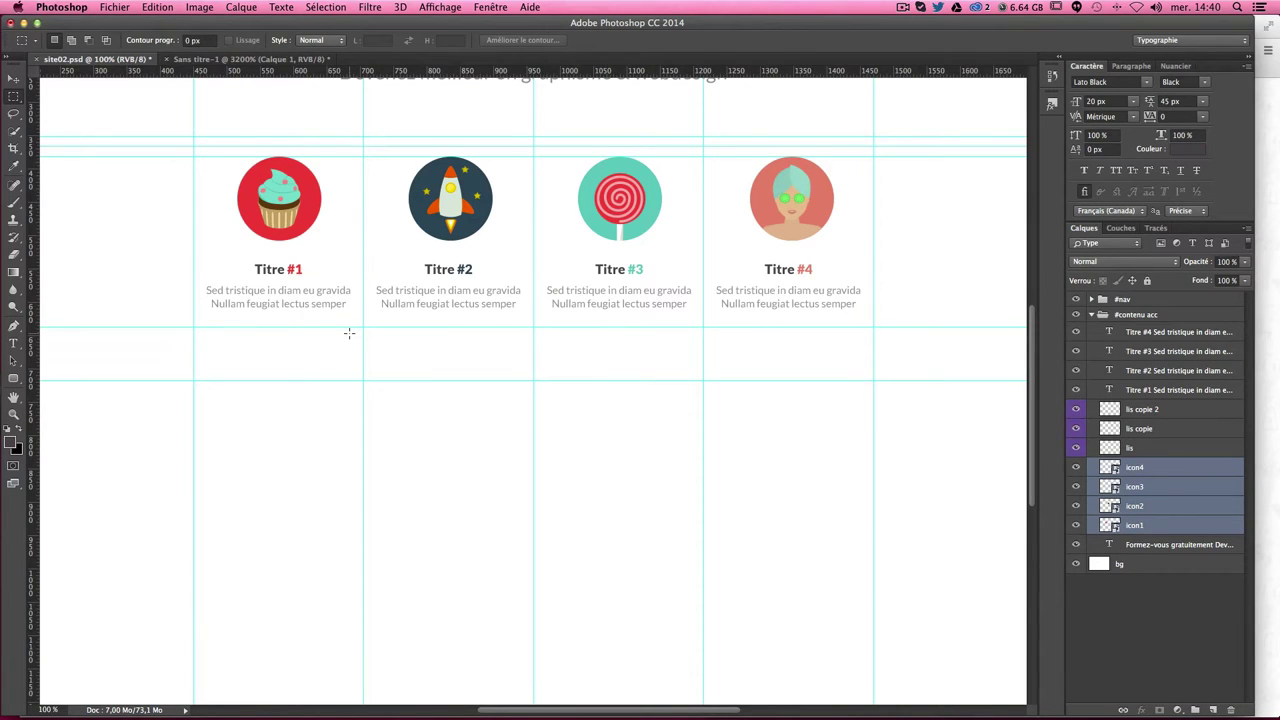
scroll(349, 332, down, 2)
scroll(349, 332, down, 1)
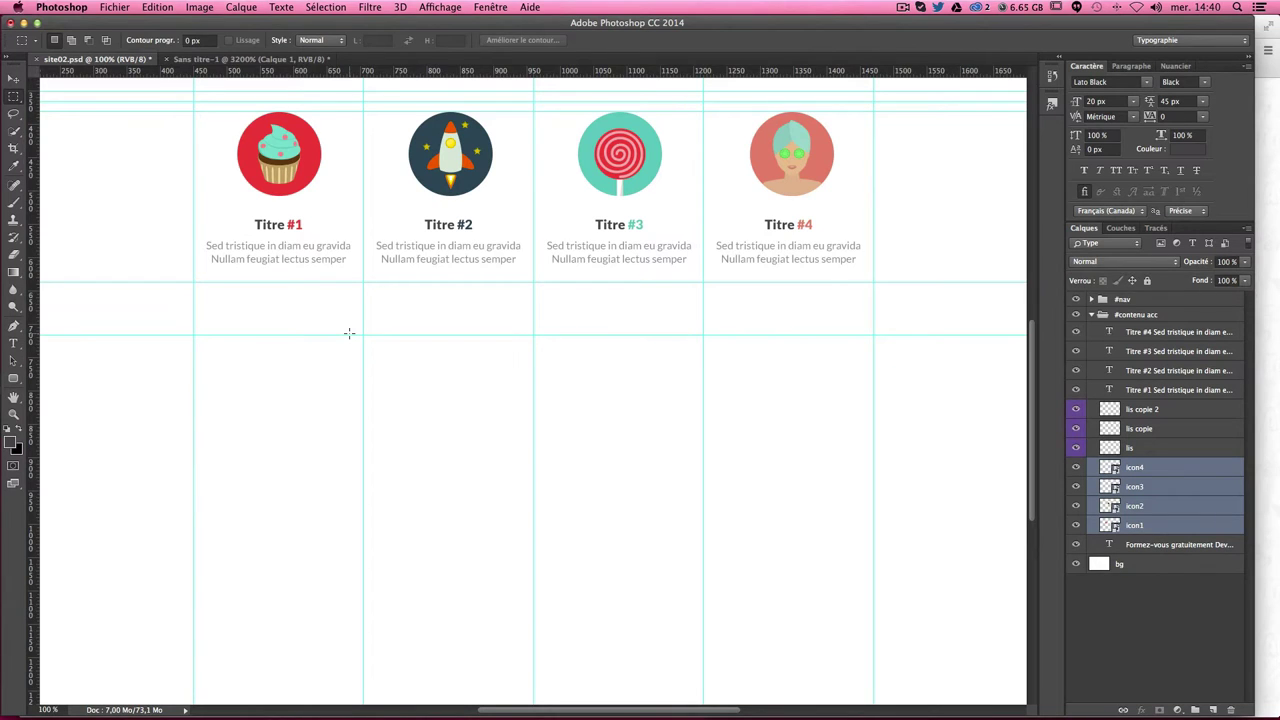
key(super+minus)
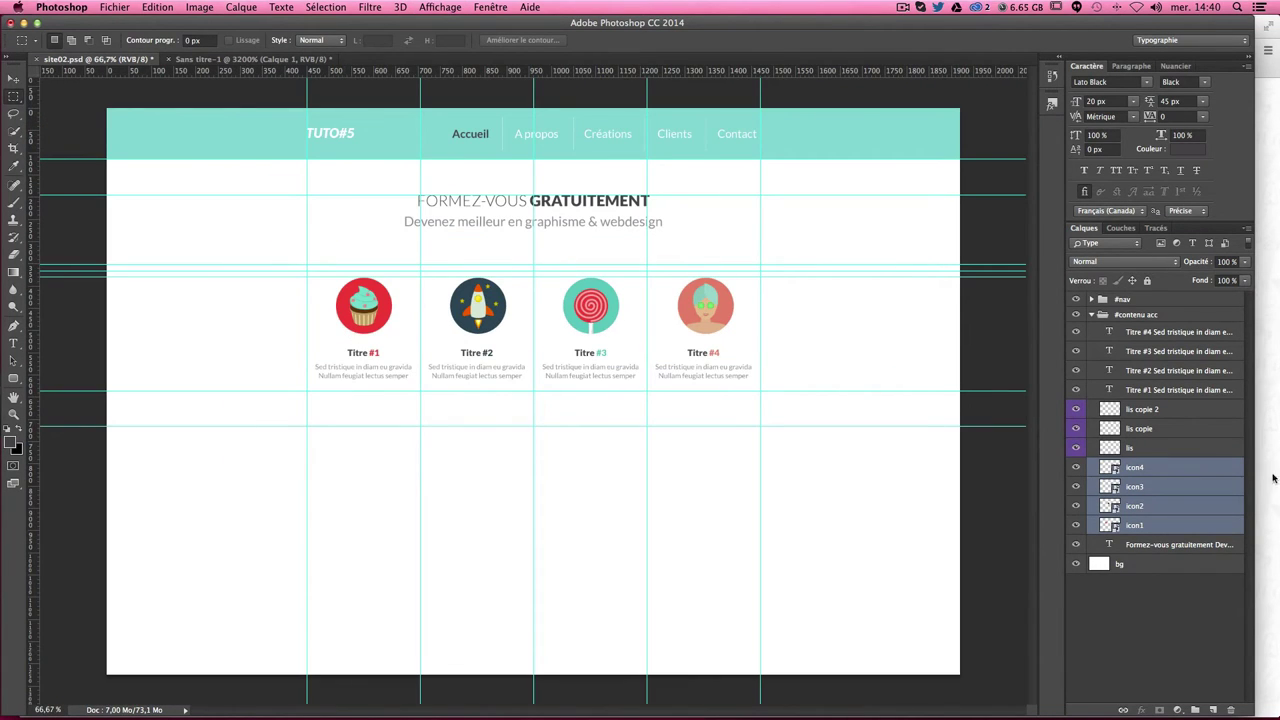
Step: Create a new group named '#contenu acc2' above the collapsed #contenu acc group
click(1091, 316)
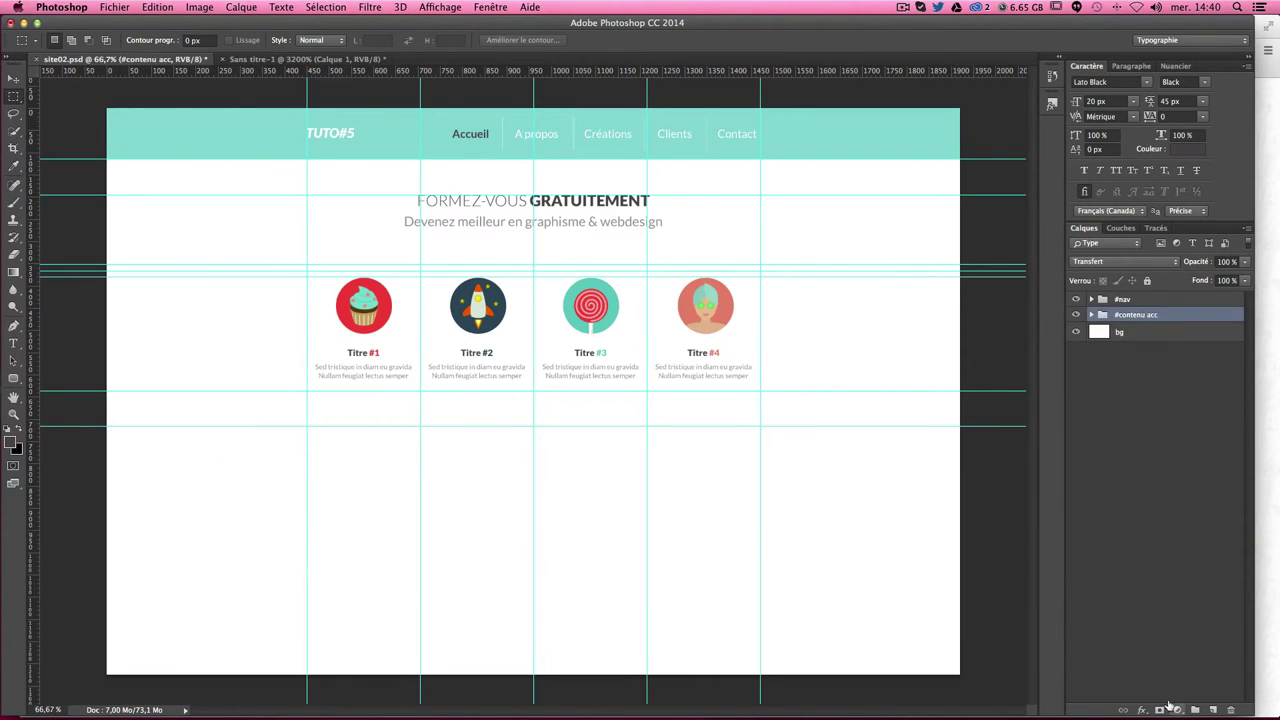
click(1195, 709)
double_click(1131, 315)
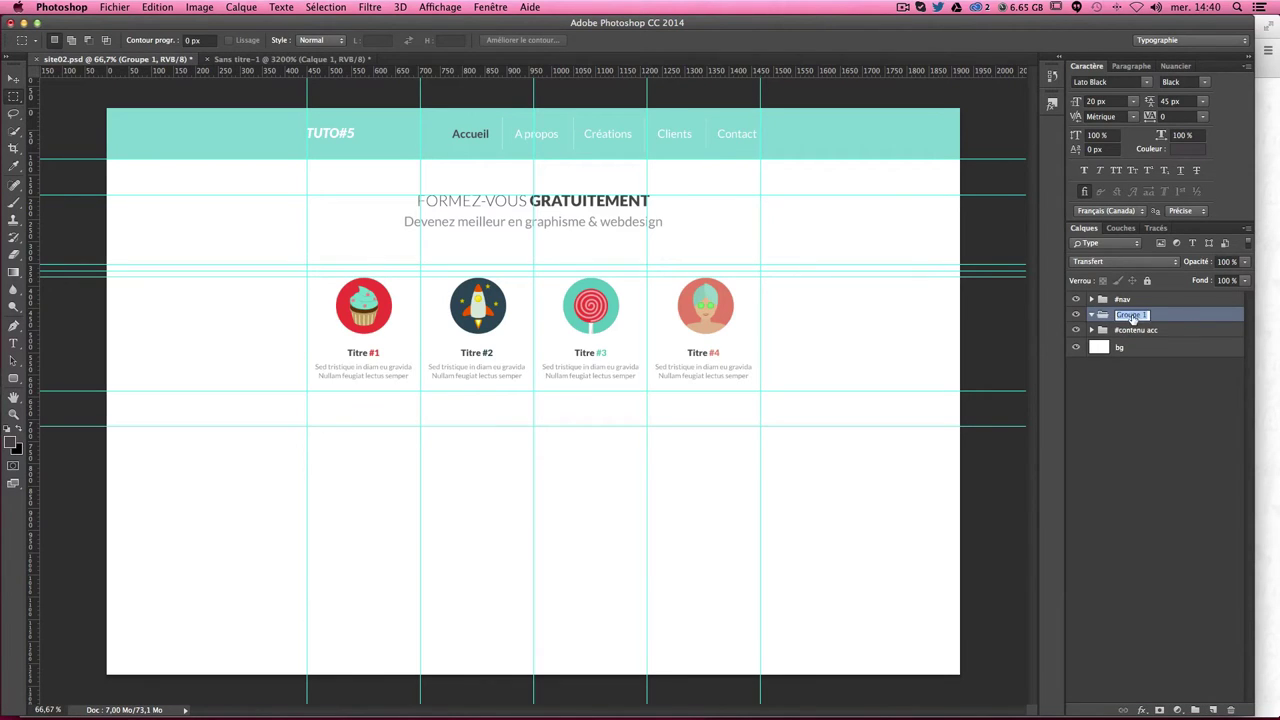
text(#contenu acc2)
key(Return)
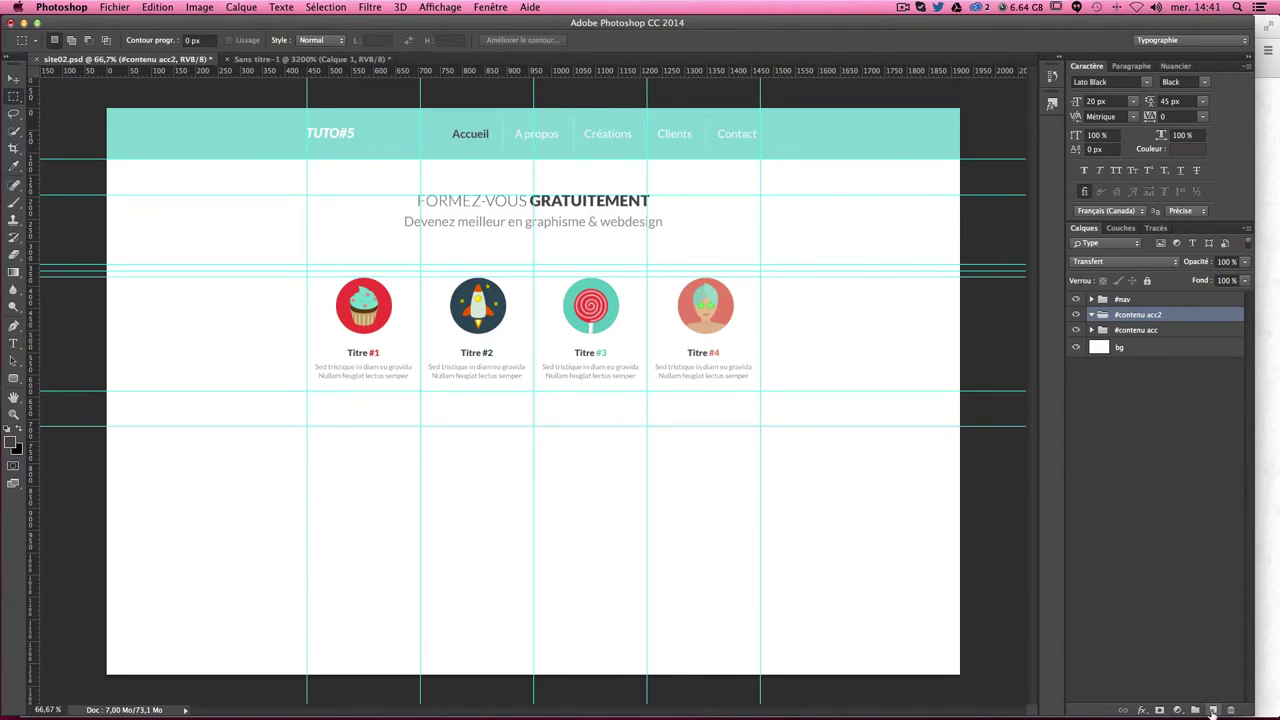
Step: Add an empty layer named 'bg' inside #contenu acc2
click(1213, 710)
double_click(1140, 332)
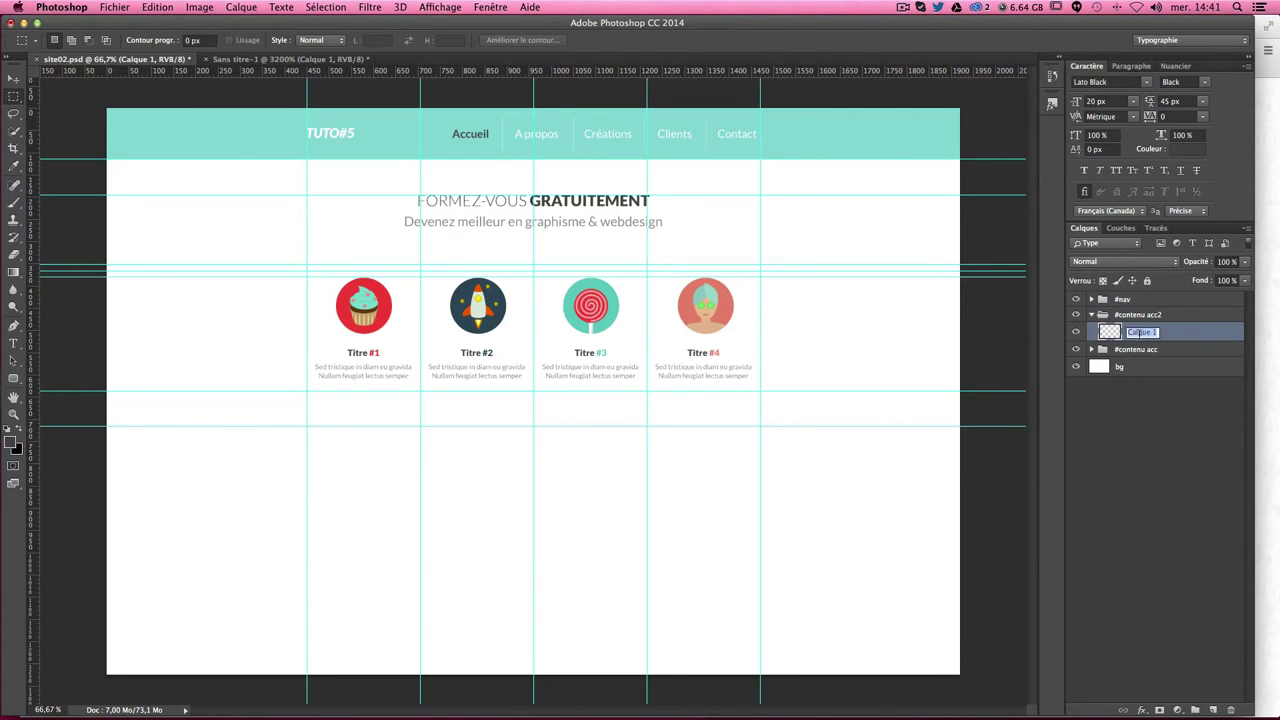
text(bg)
key(Return)
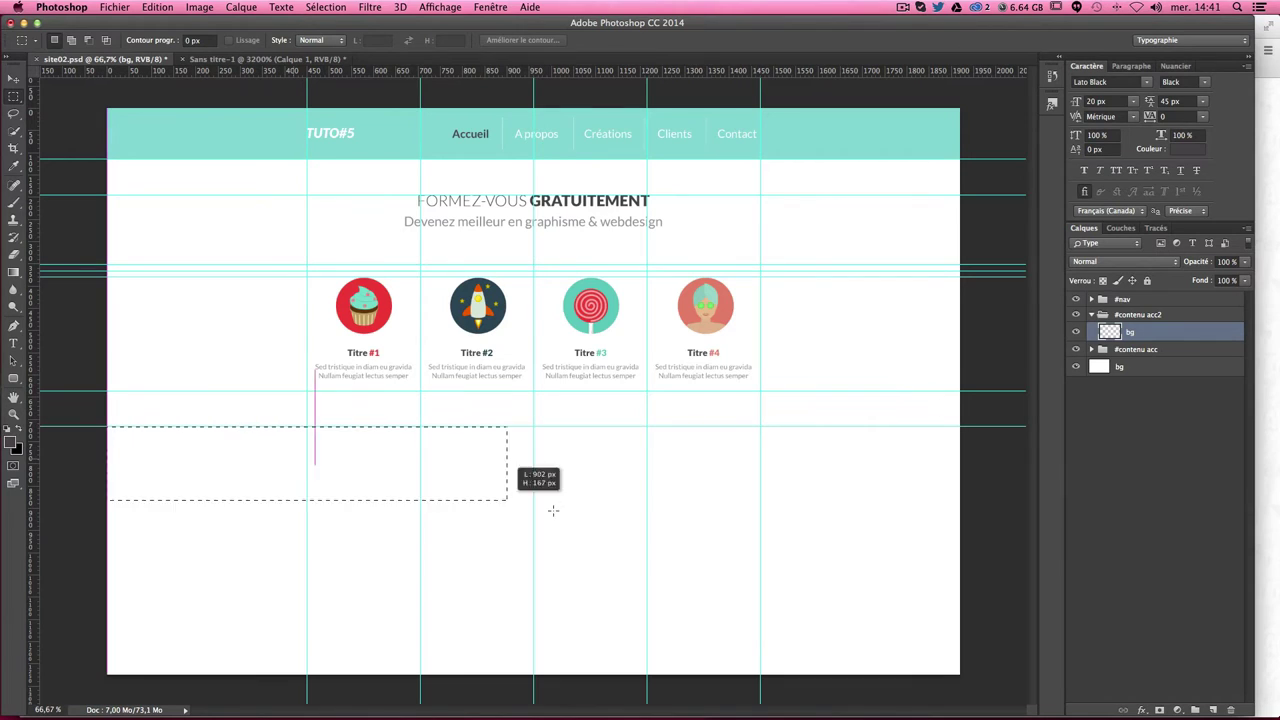
Step: Fill the page area below the icon columns with light grey #f1f1f1, then hide guides
drag(207, 441, 986, 689)
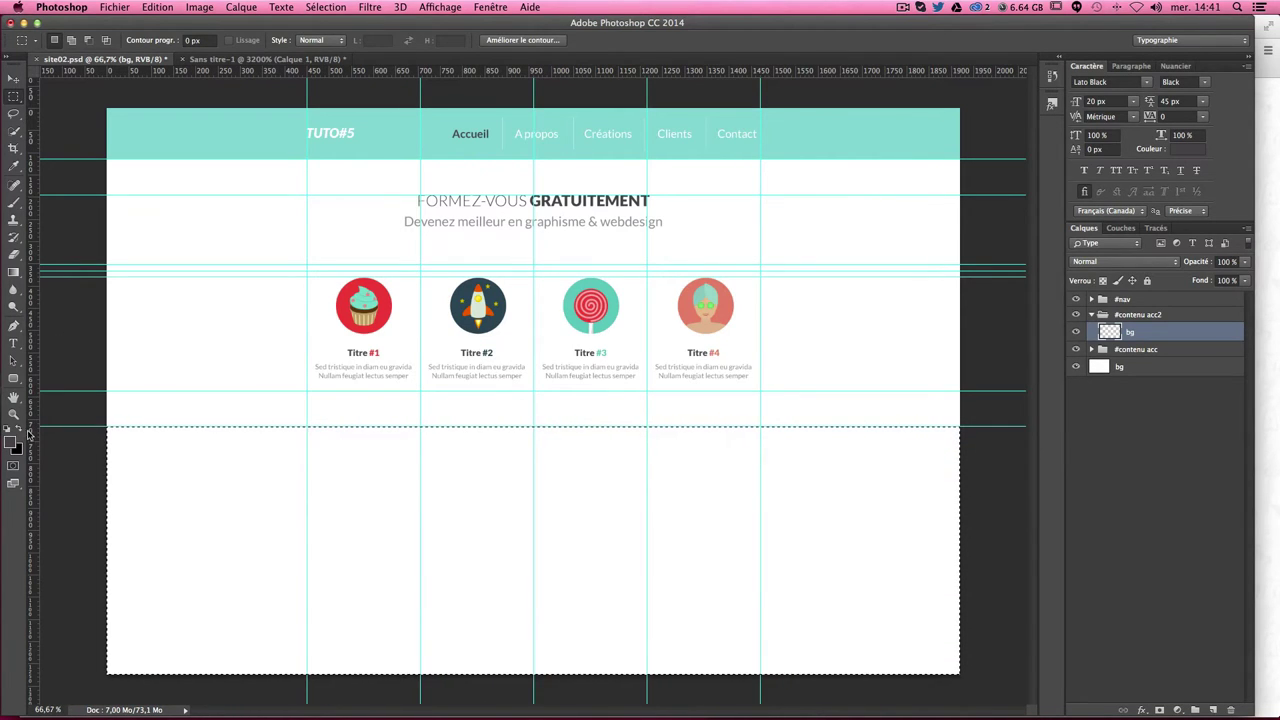
click(14, 446)
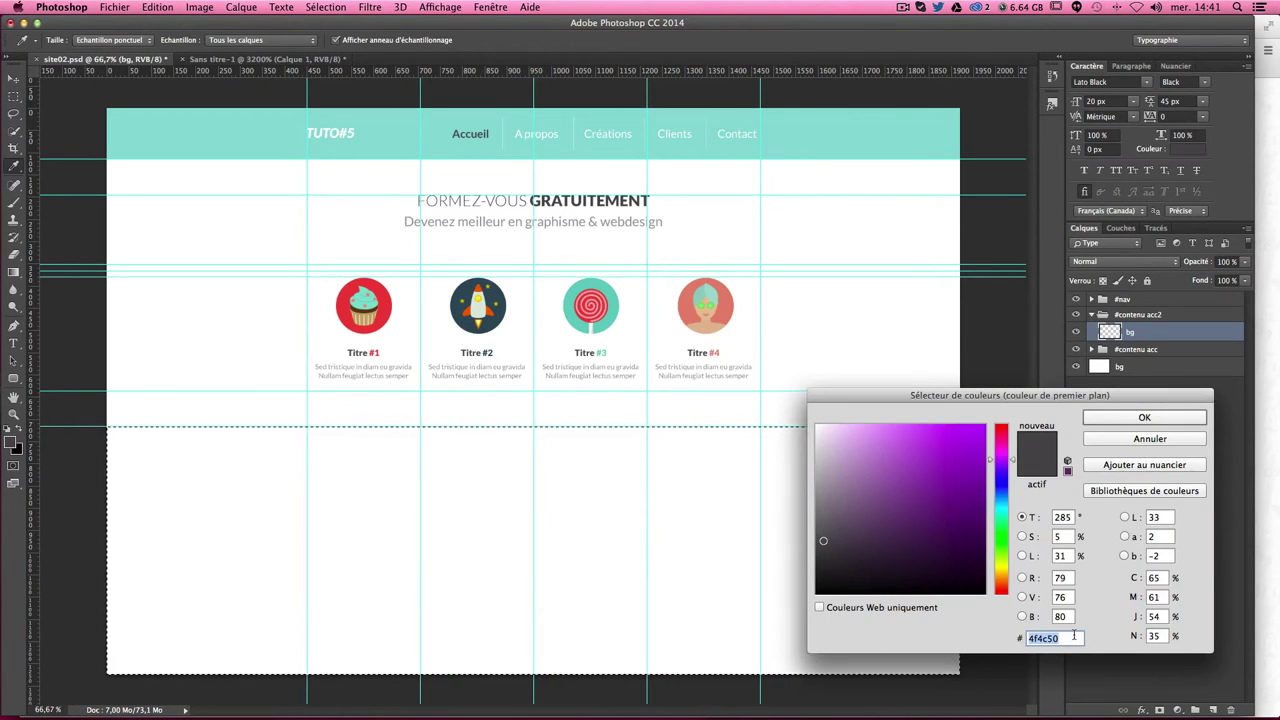
text(f1)
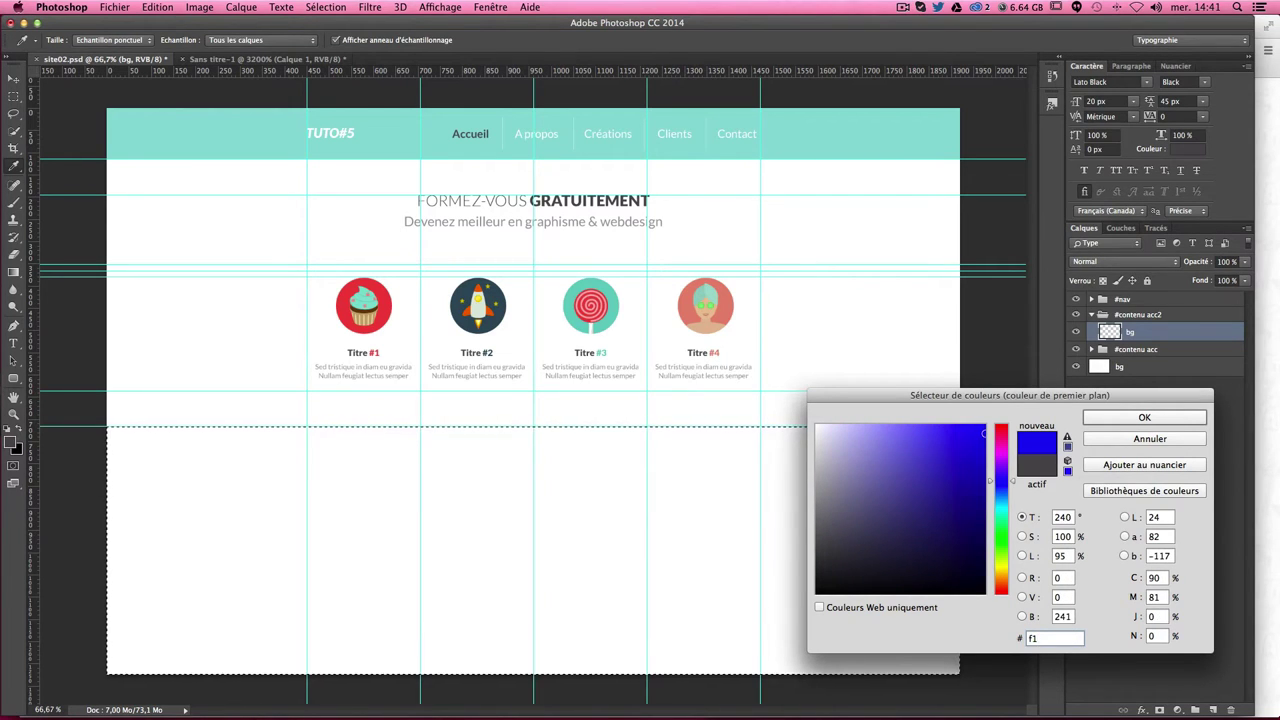
text(f1f1)
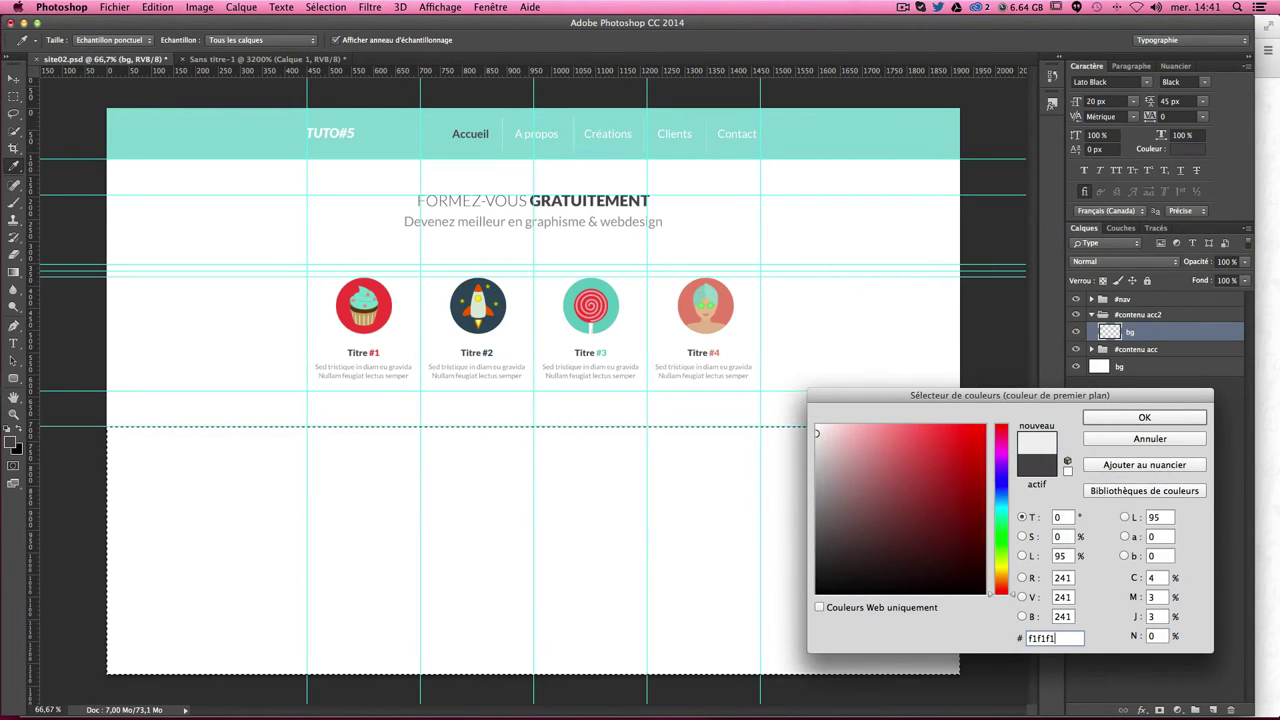
key(Return)
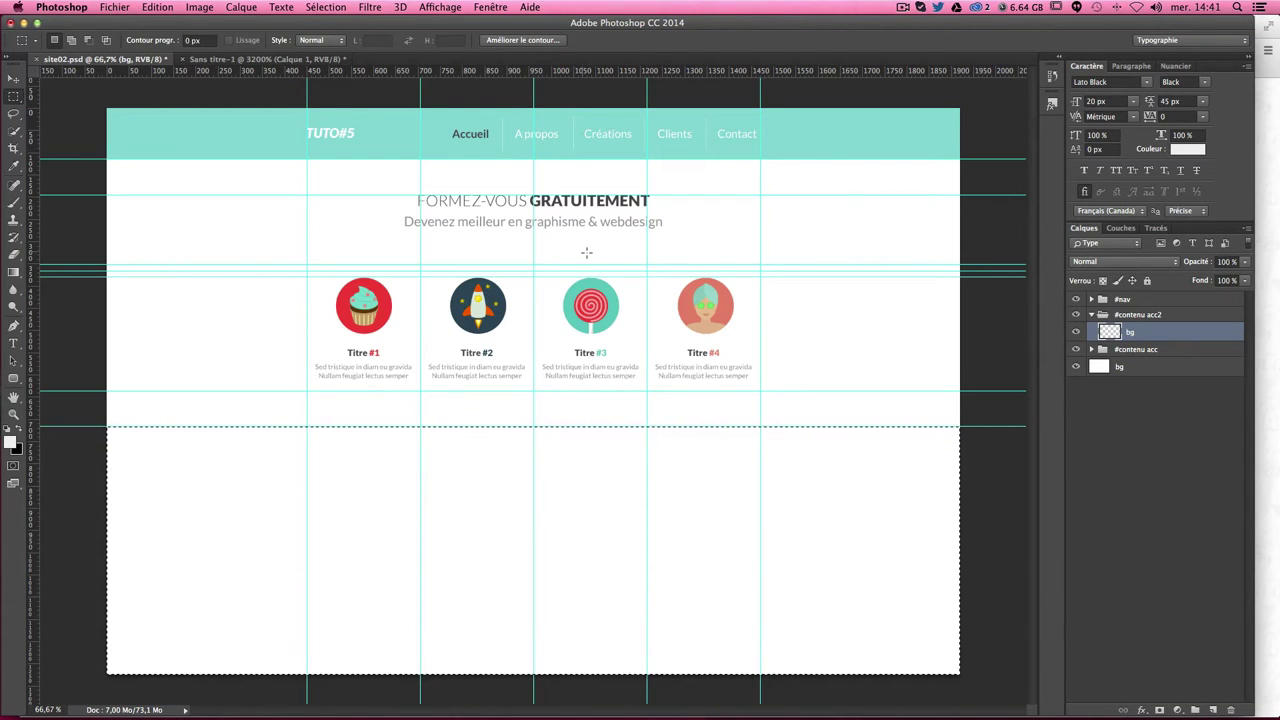
key(shift+BackSpace)
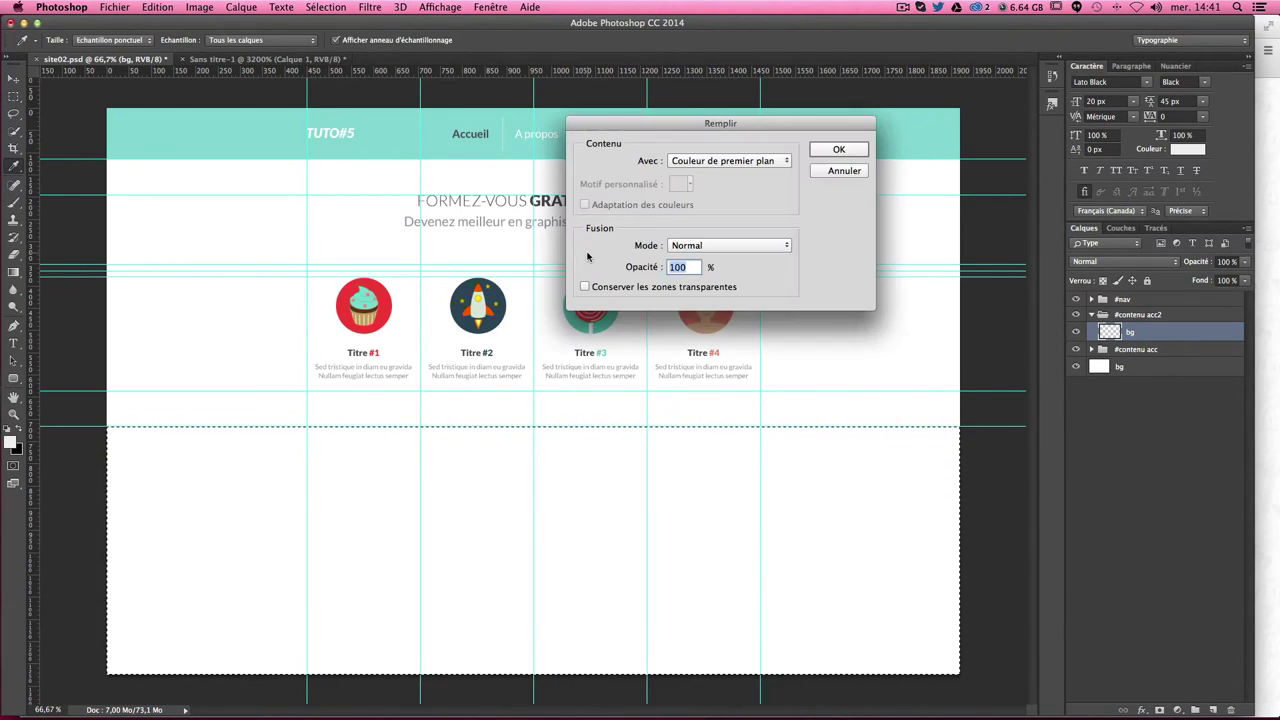
click(677, 161)
click(677, 161)
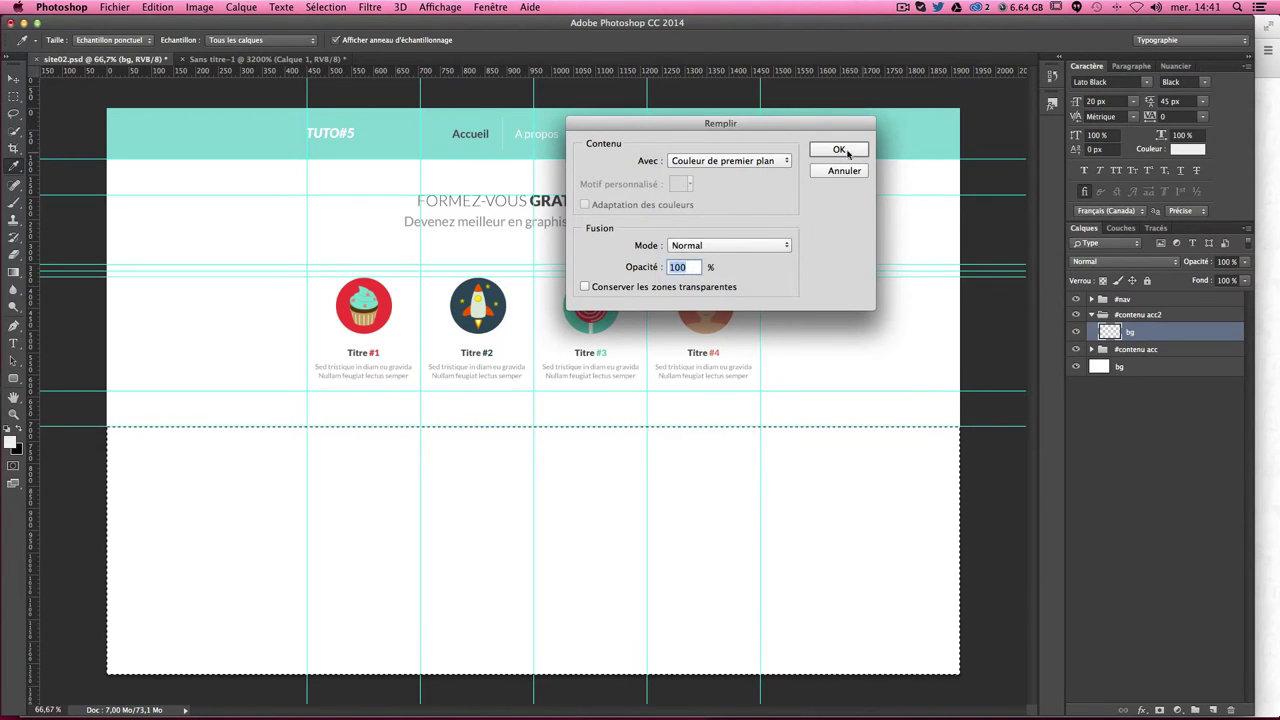
click(843, 152)
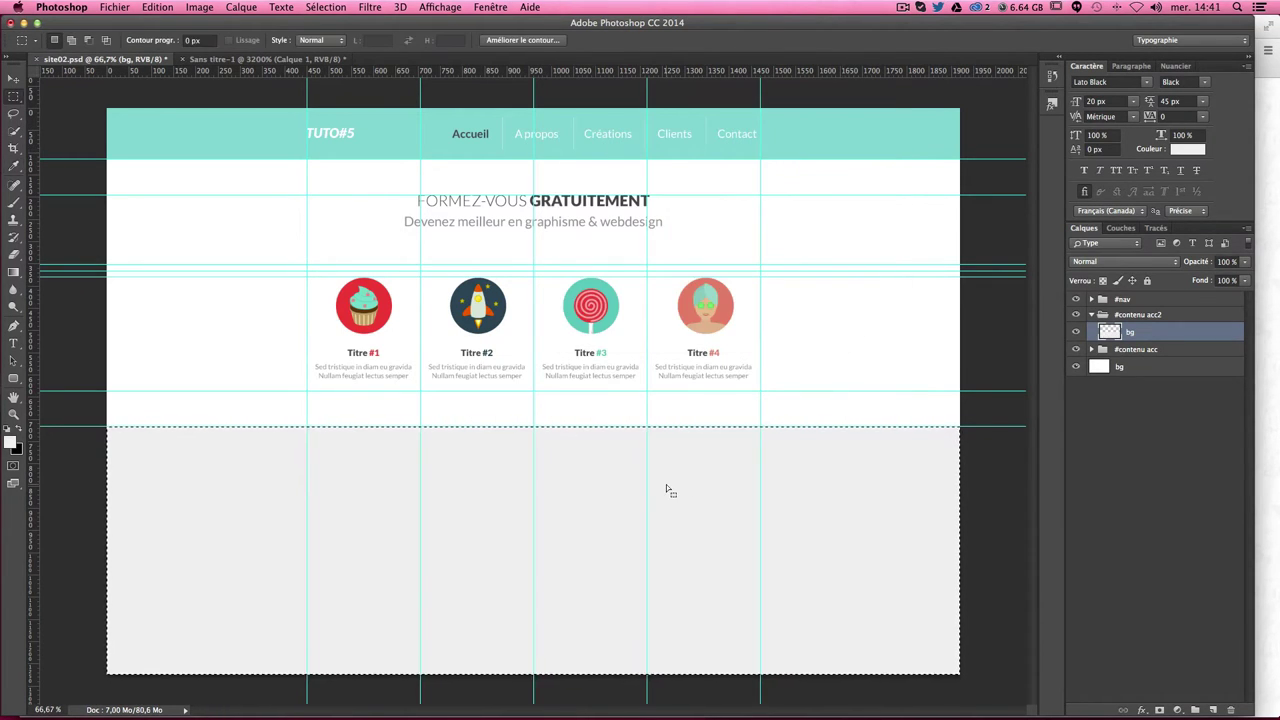
key(super+d)
key(super+semicolon)
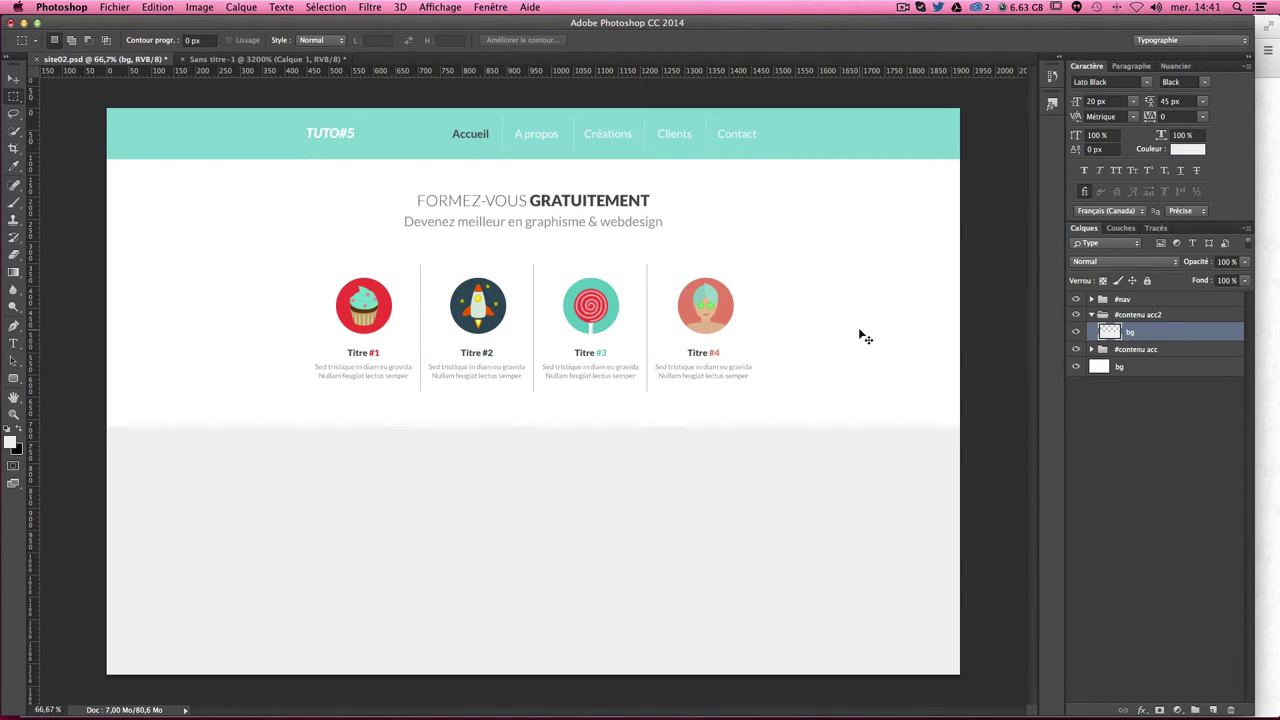
Step: Duplicate the FORMEZ-VOUS GRATUITEMENT heading layer from the #contenu acc group
key(super+semicolon)
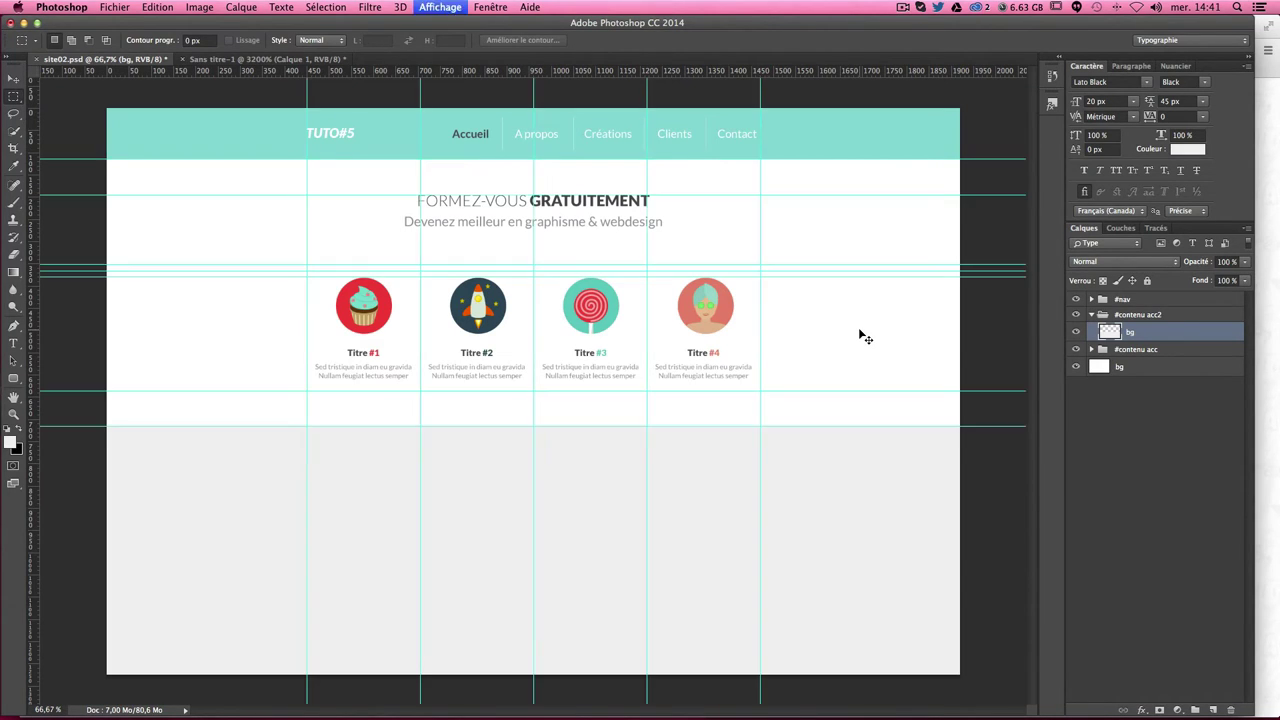
key(super+semicolon)
key(super+semicolon)
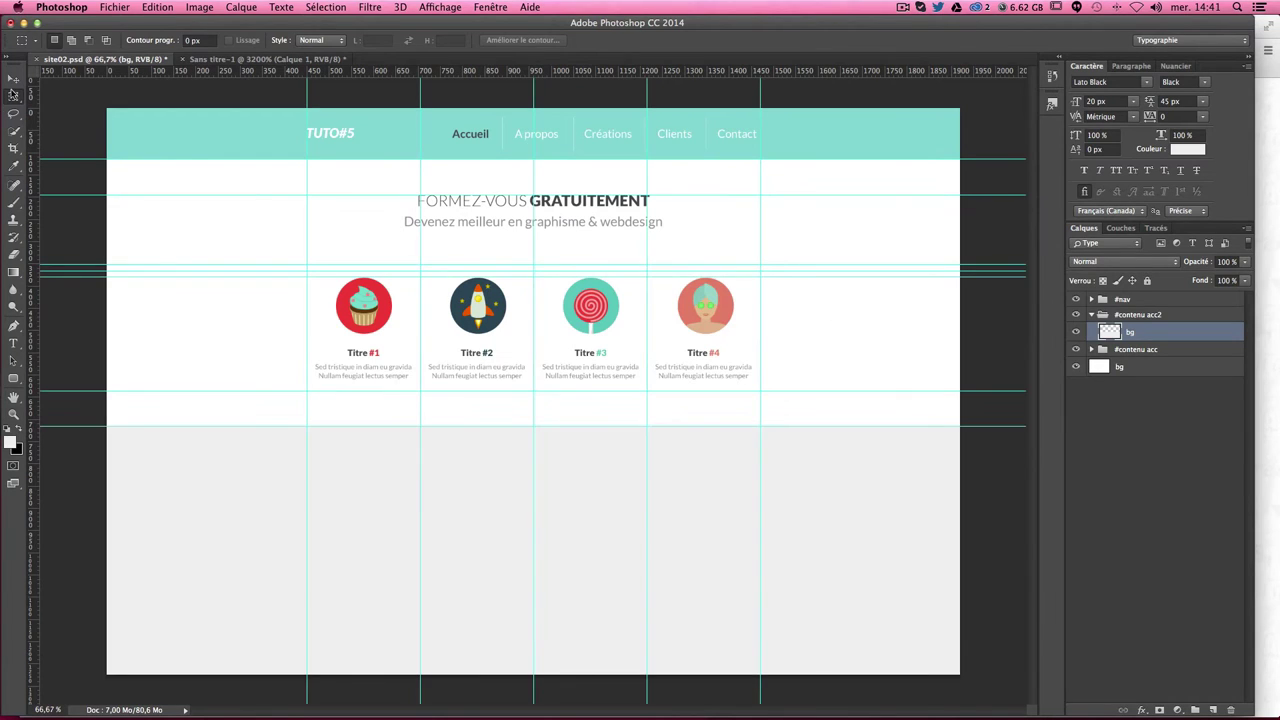
click(13, 78)
click(1134, 400)
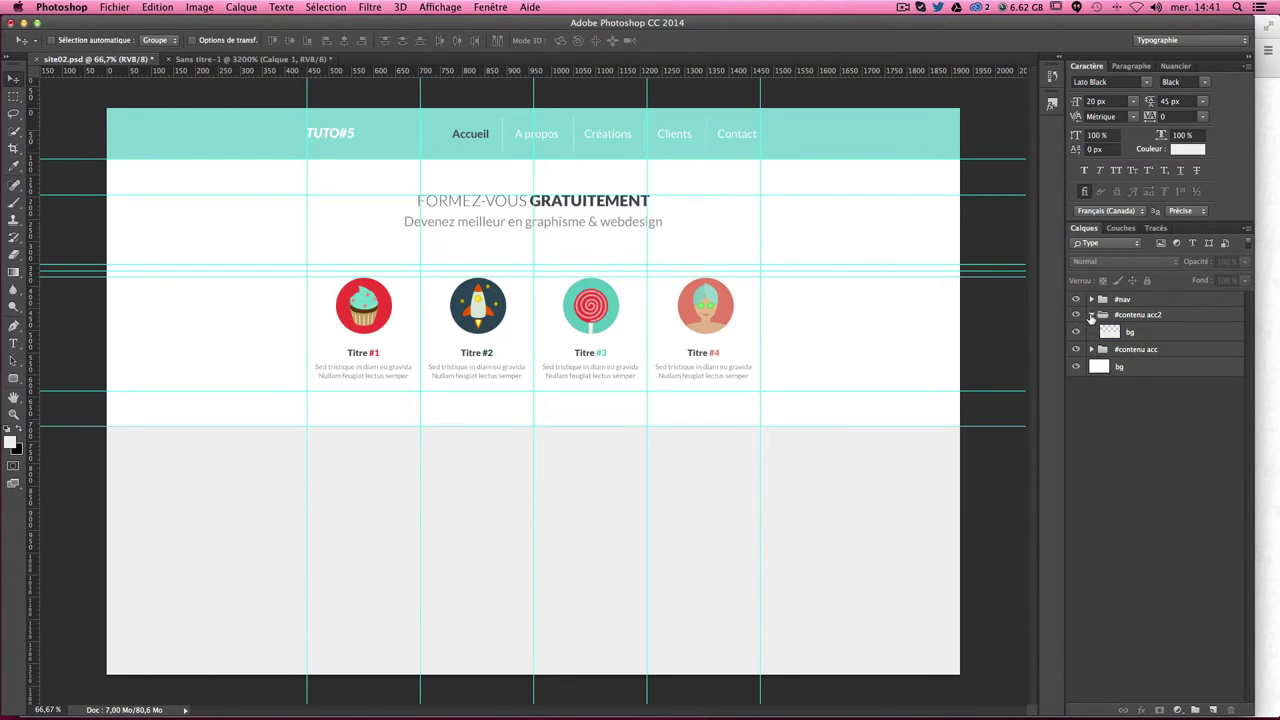
click(1091, 349)
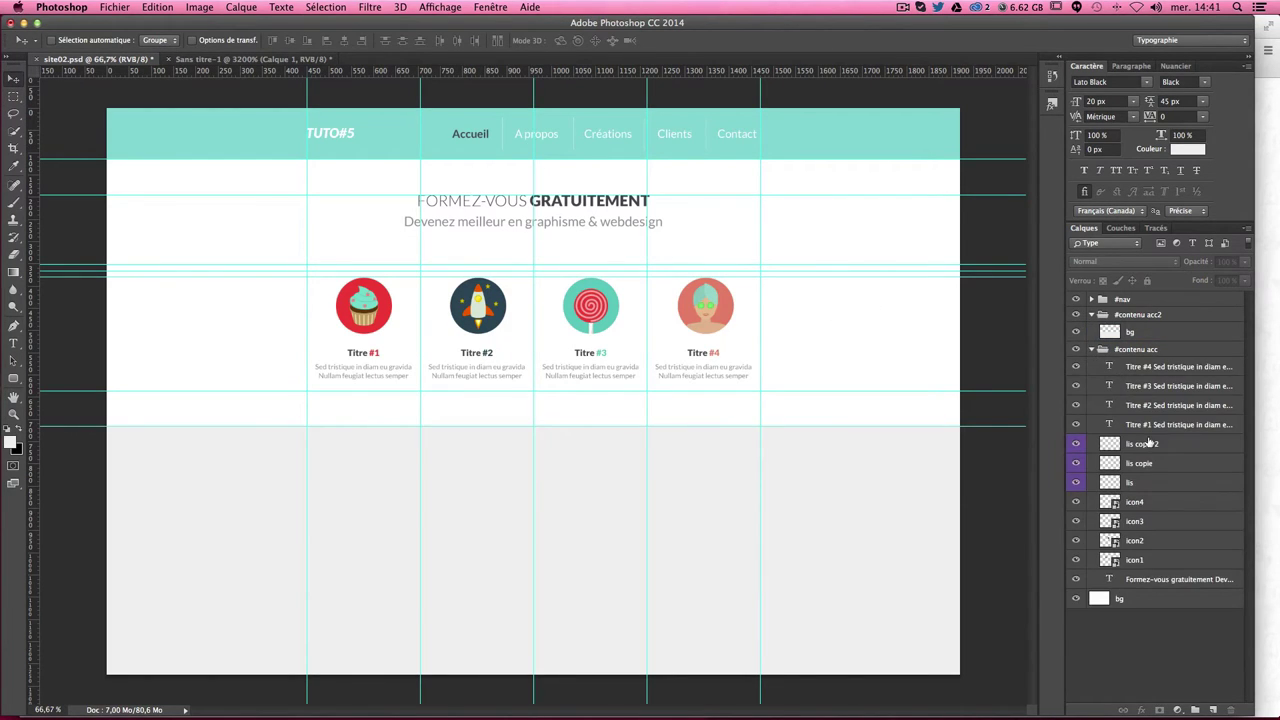
click(1148, 579)
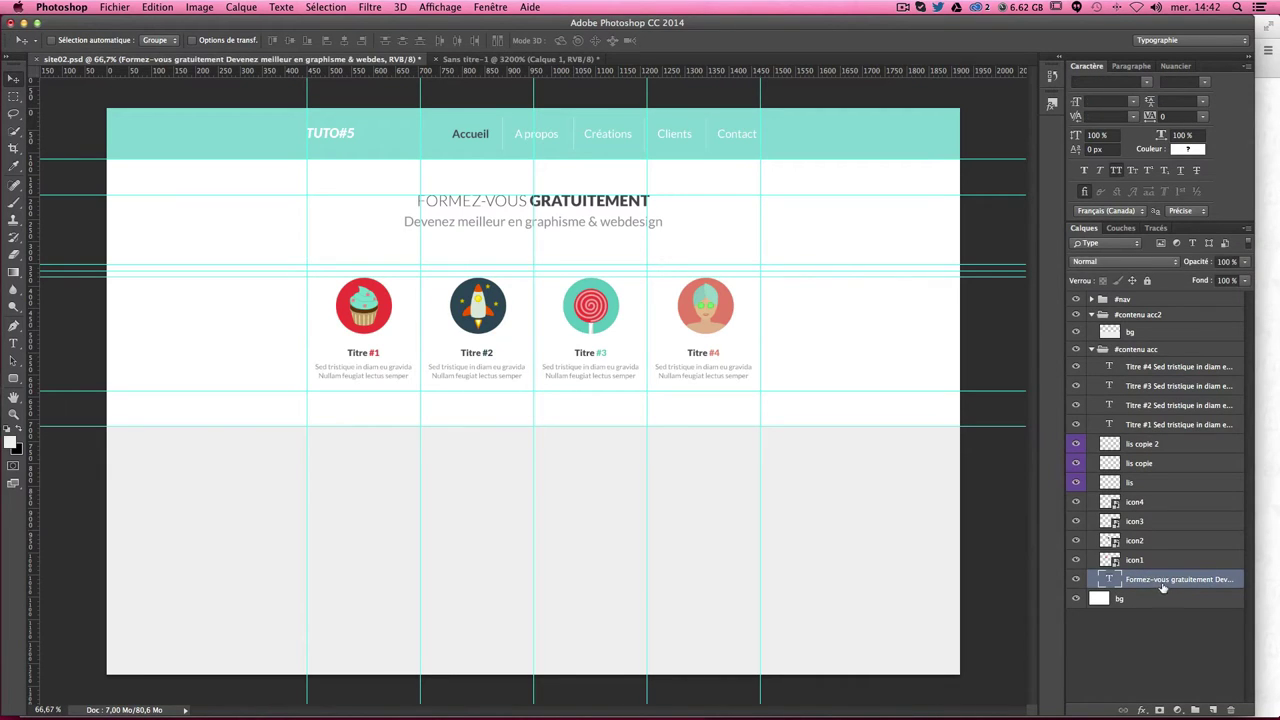
drag(1182, 583, 1213, 708)
Step: Move the heading copy into #contenu acc2 above bg and down into the grey band
drag(1142, 580, 1146, 326)
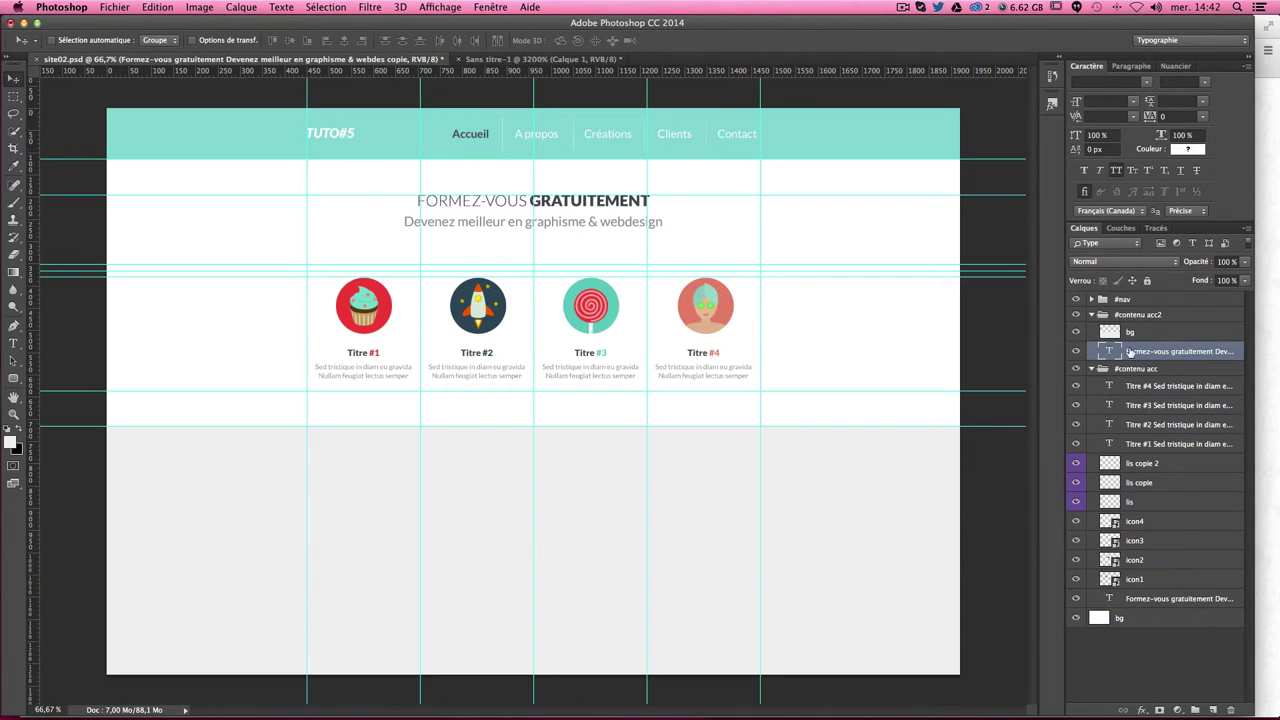
drag(604, 228, 605, 478)
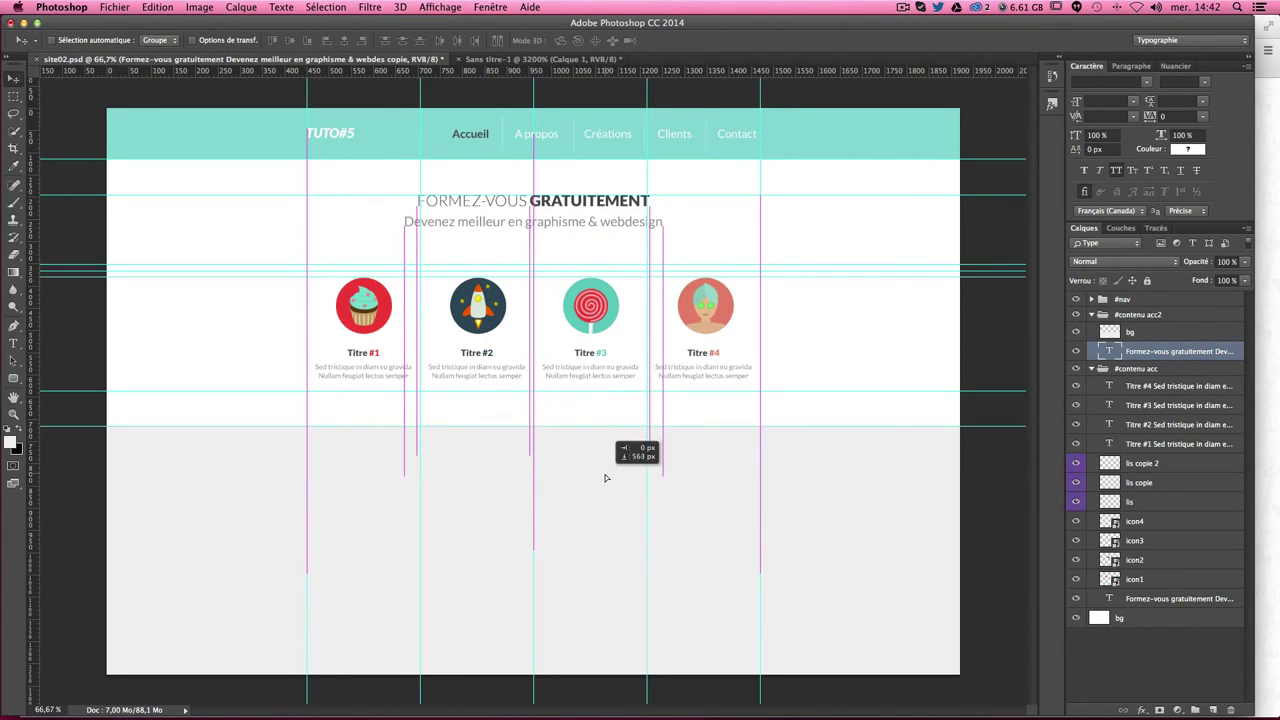
drag(605, 478, 607, 497)
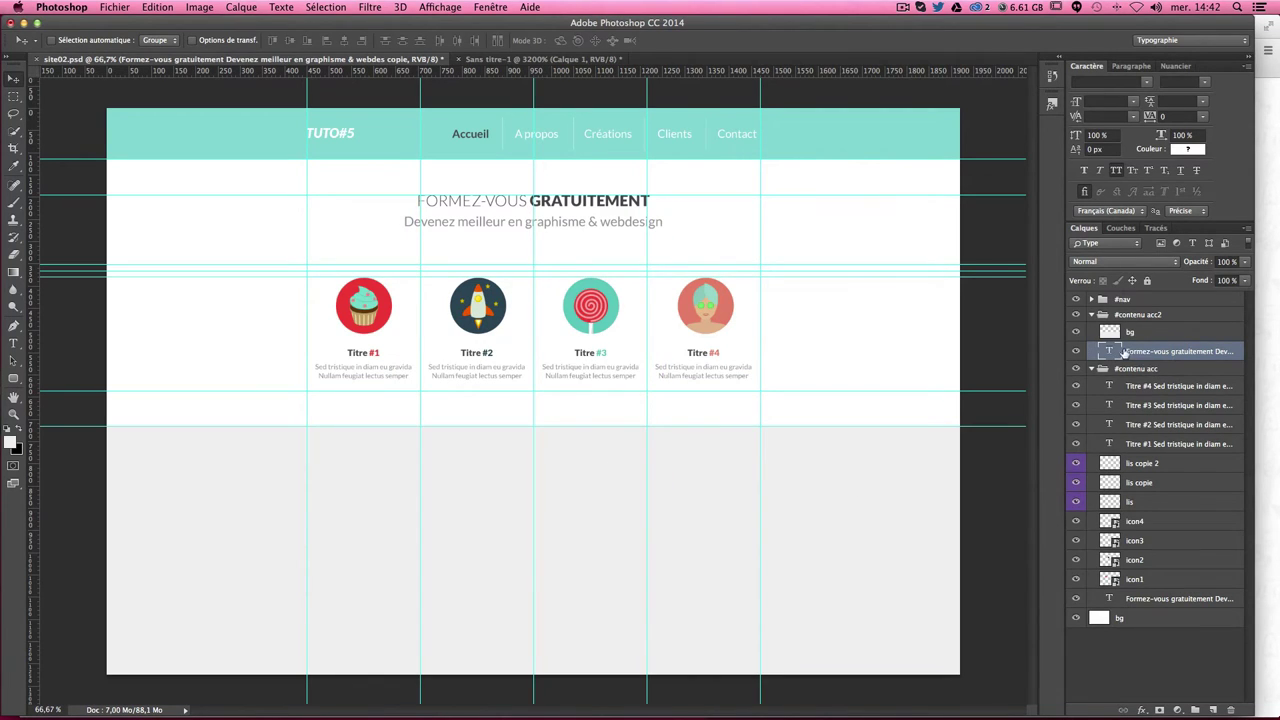
drag(1145, 353, 1128, 328)
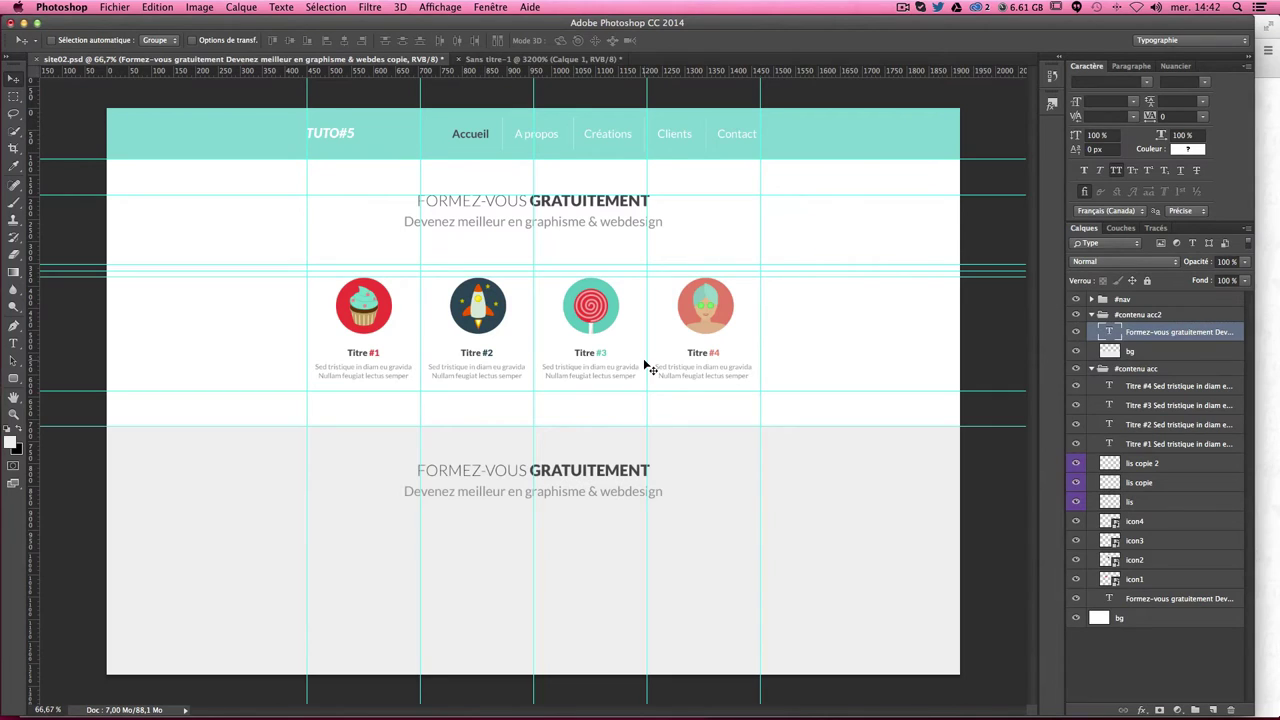
Step: Add a horizontal guide 86 px into the grey band, measured with a temporary square selection
click(13, 97)
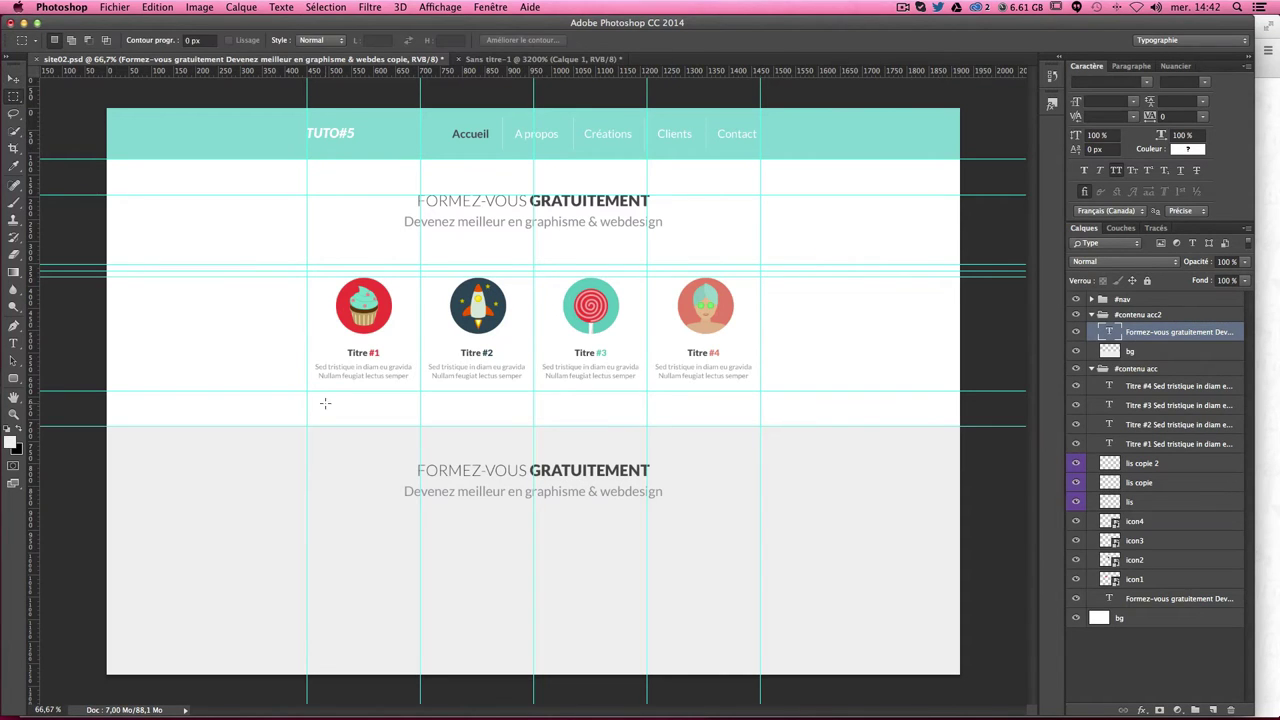
drag(307, 426, 366, 463)
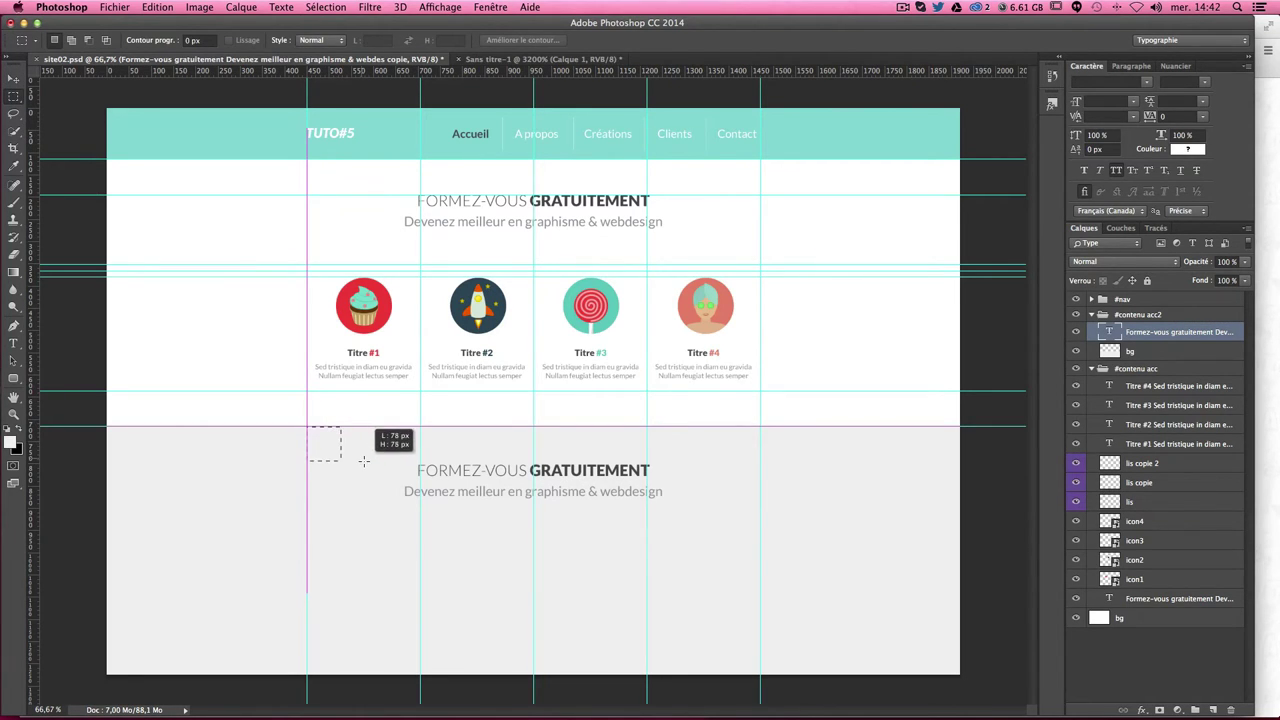
drag(366, 463, 366, 463)
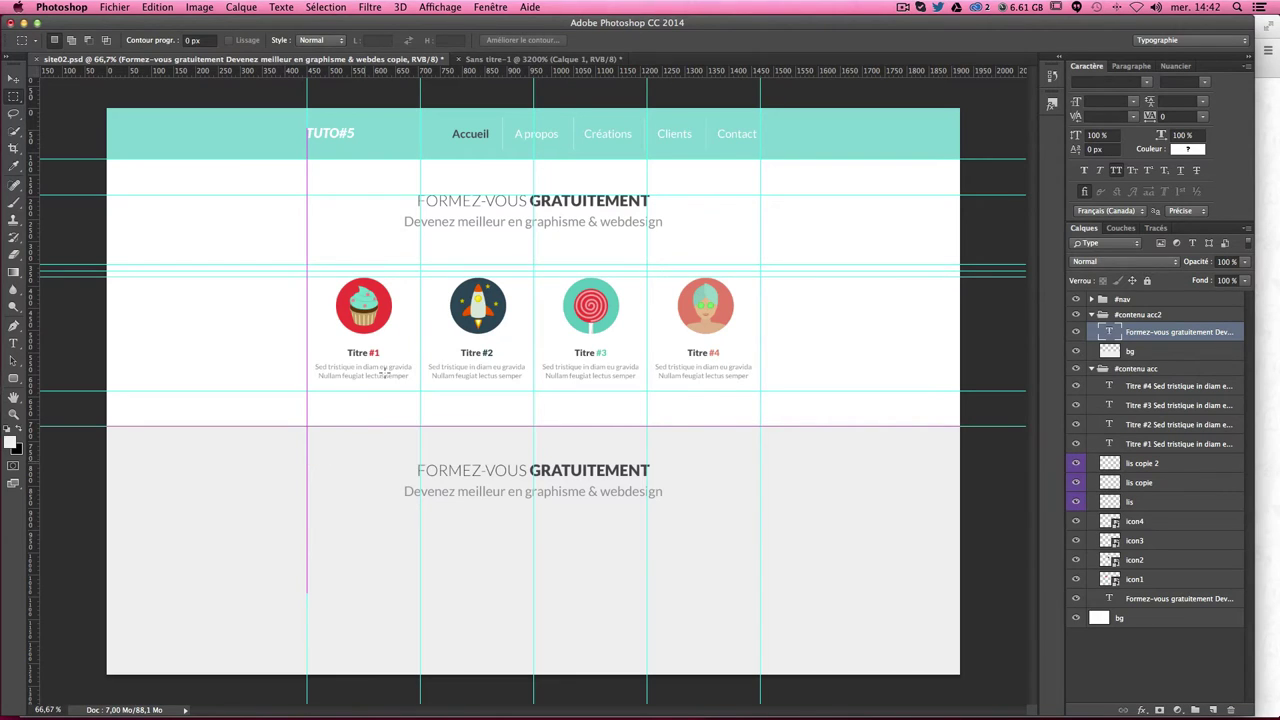
drag(400, 68, 428, 462)
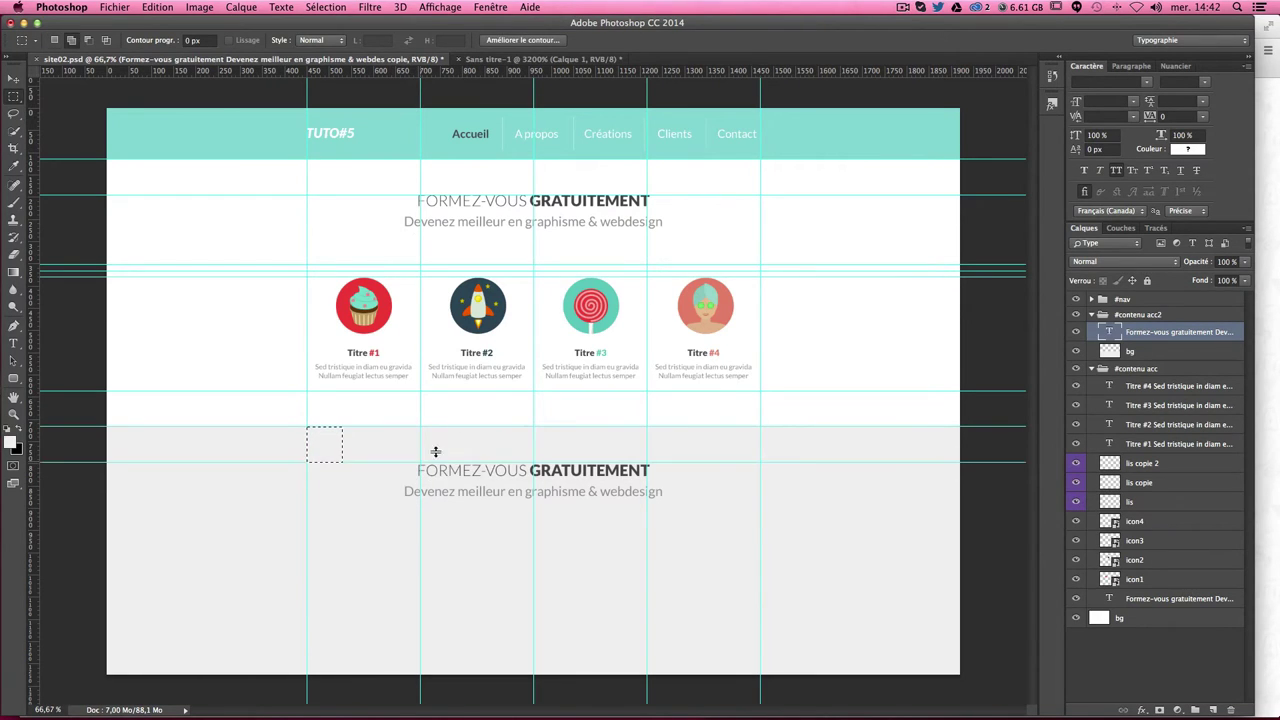
key(ctrl+d)
Step: Align the lower duplicated heading with the new guide
click(13, 78)
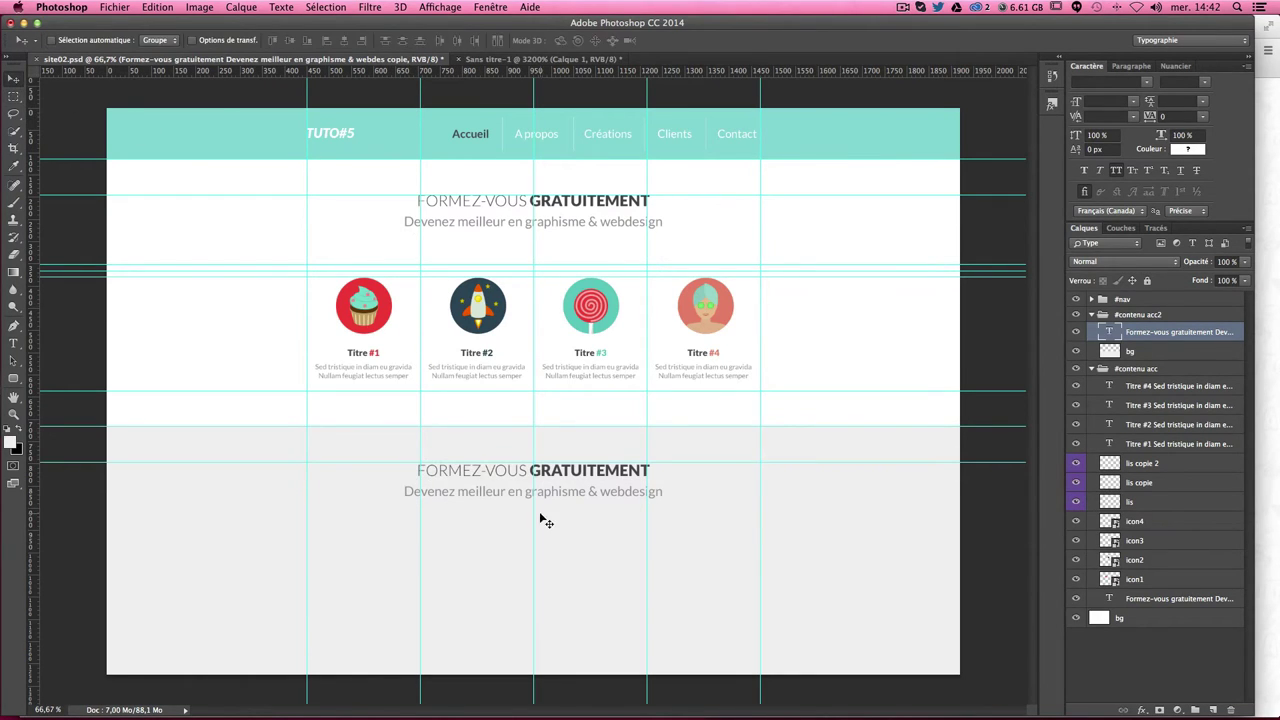
drag(600, 517, 600, 516)
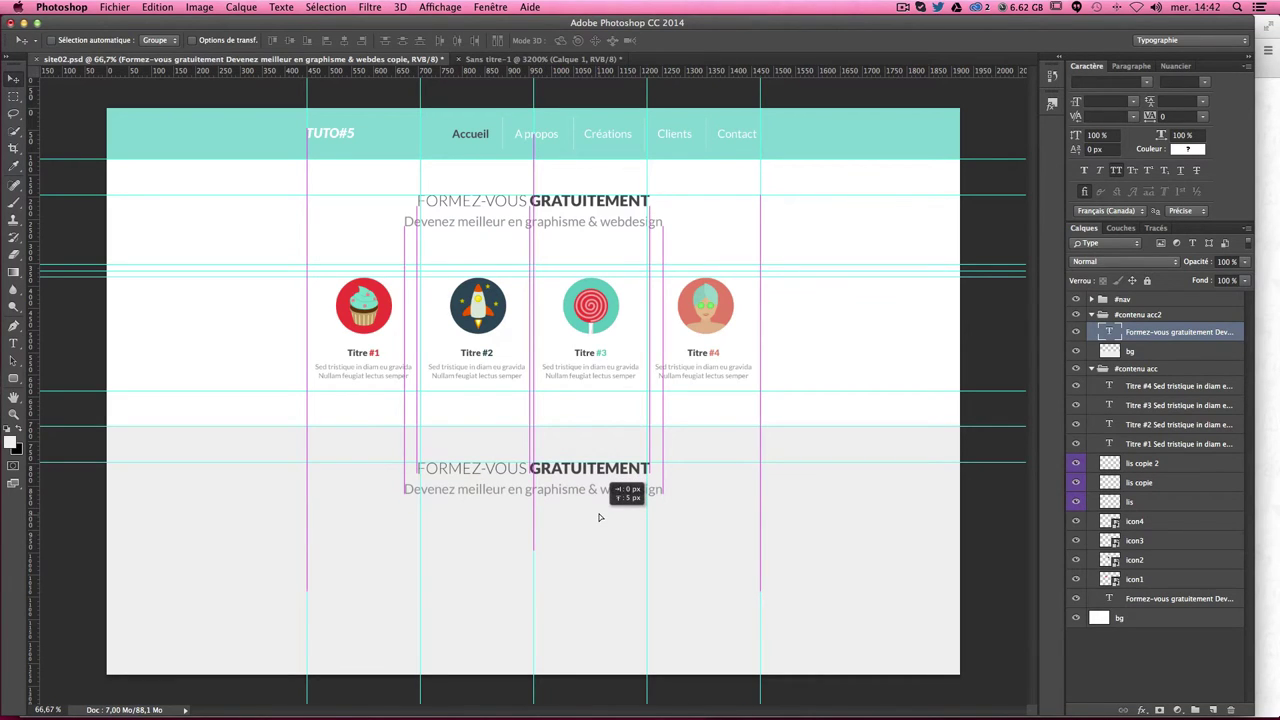
drag(600, 517, 600, 517)
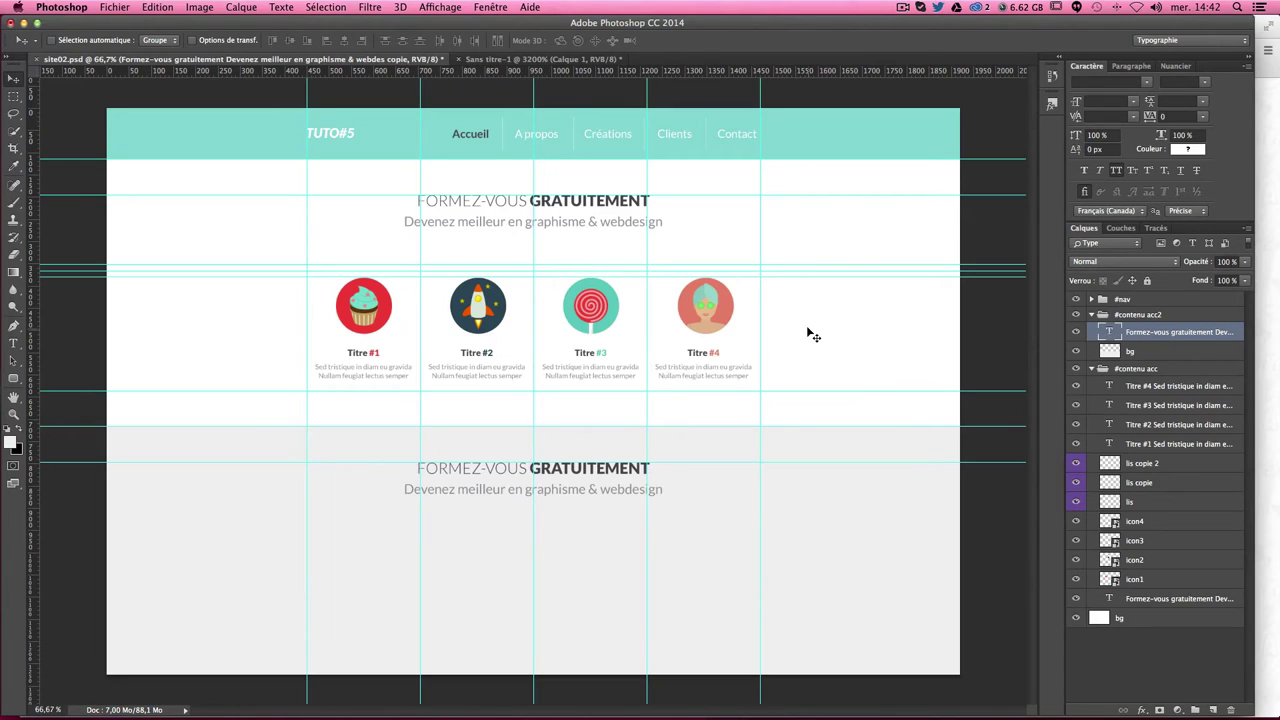
Step: At 100% view, add a second horizontal guide about 77 px below the lower subtitle
click(14, 96)
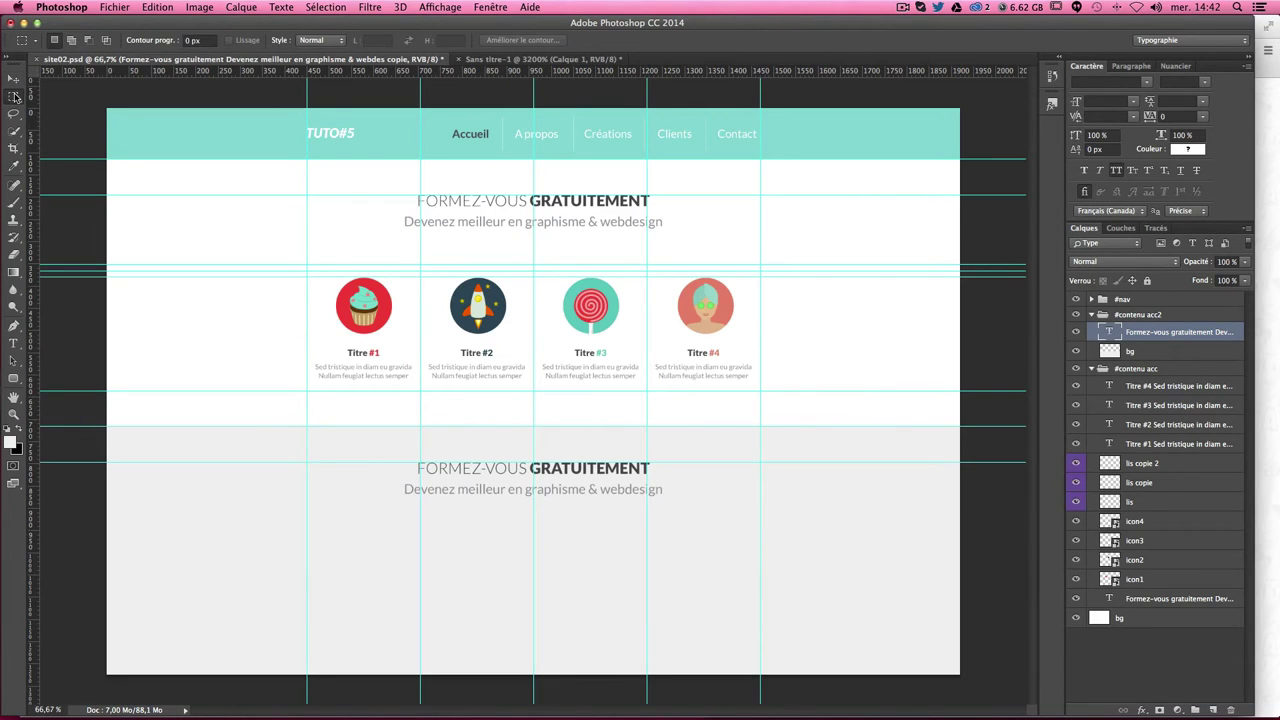
key(ctrl+1)
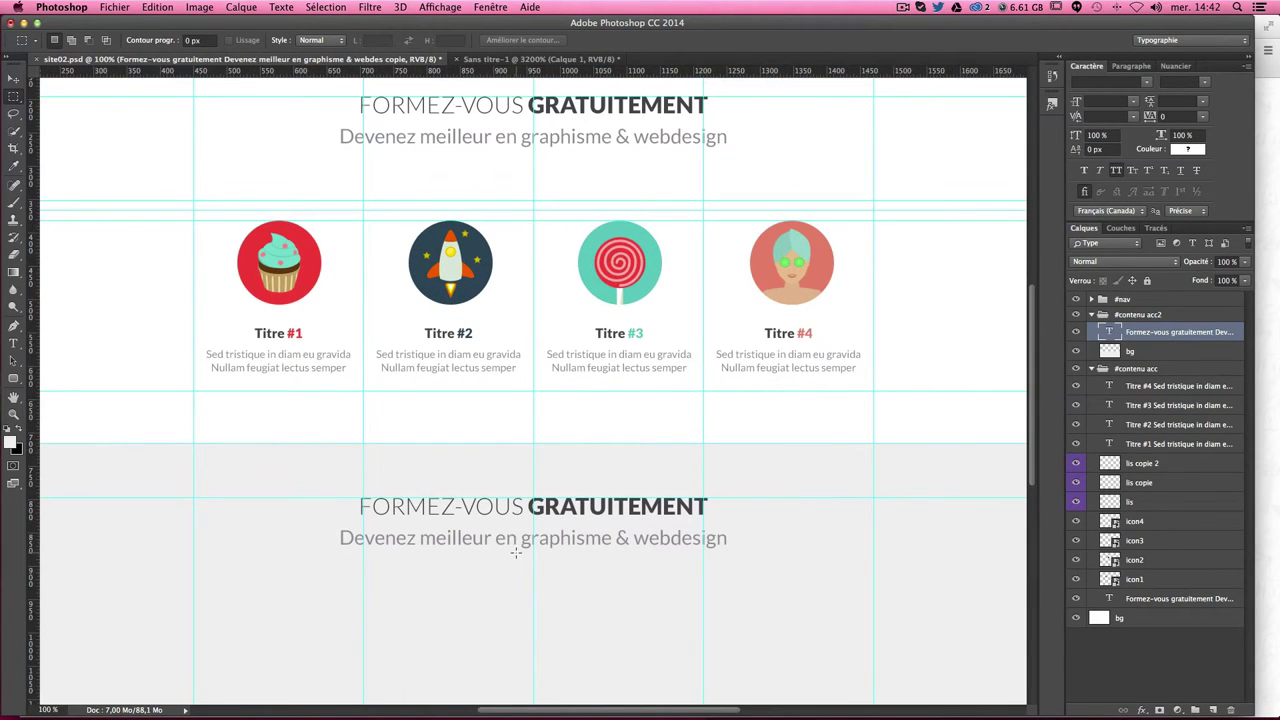
drag(520, 548, 579, 613)
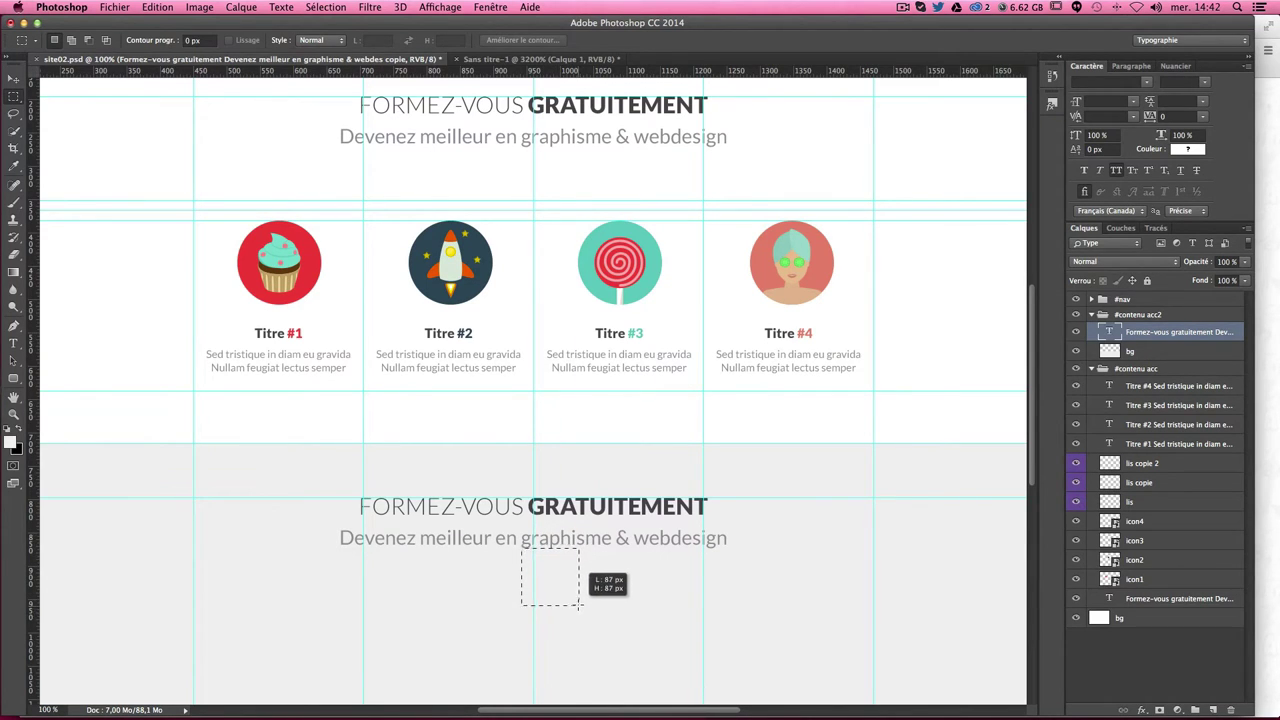
drag(579, 613, 579, 600)
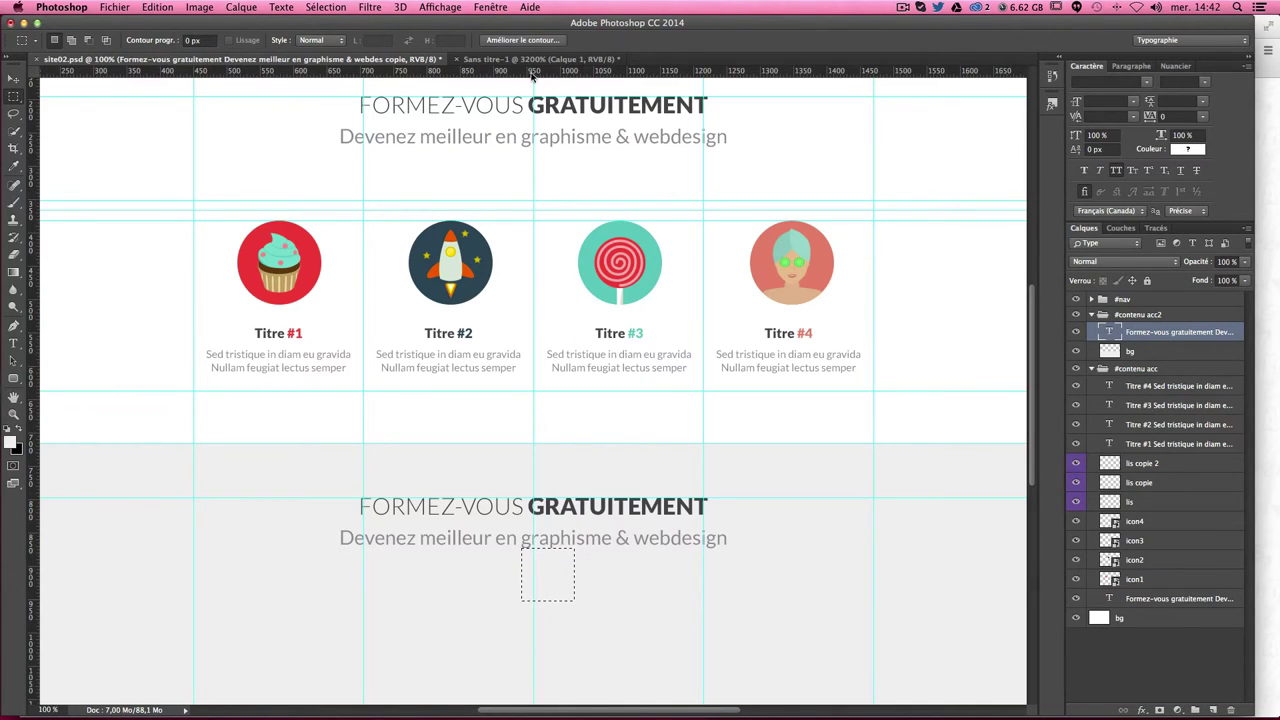
drag(532, 70, 634, 601)
click(570, 584)
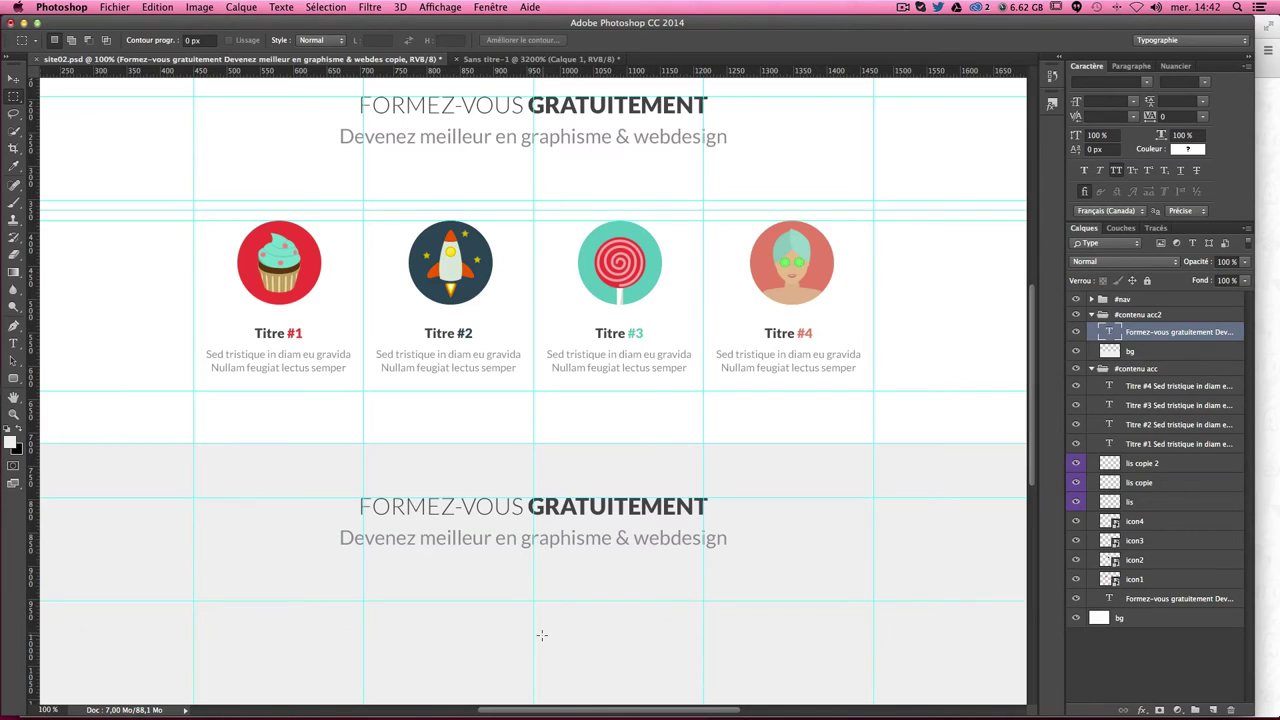
scroll(518, 590, down, 2)
scroll(518, 590, down, 2)
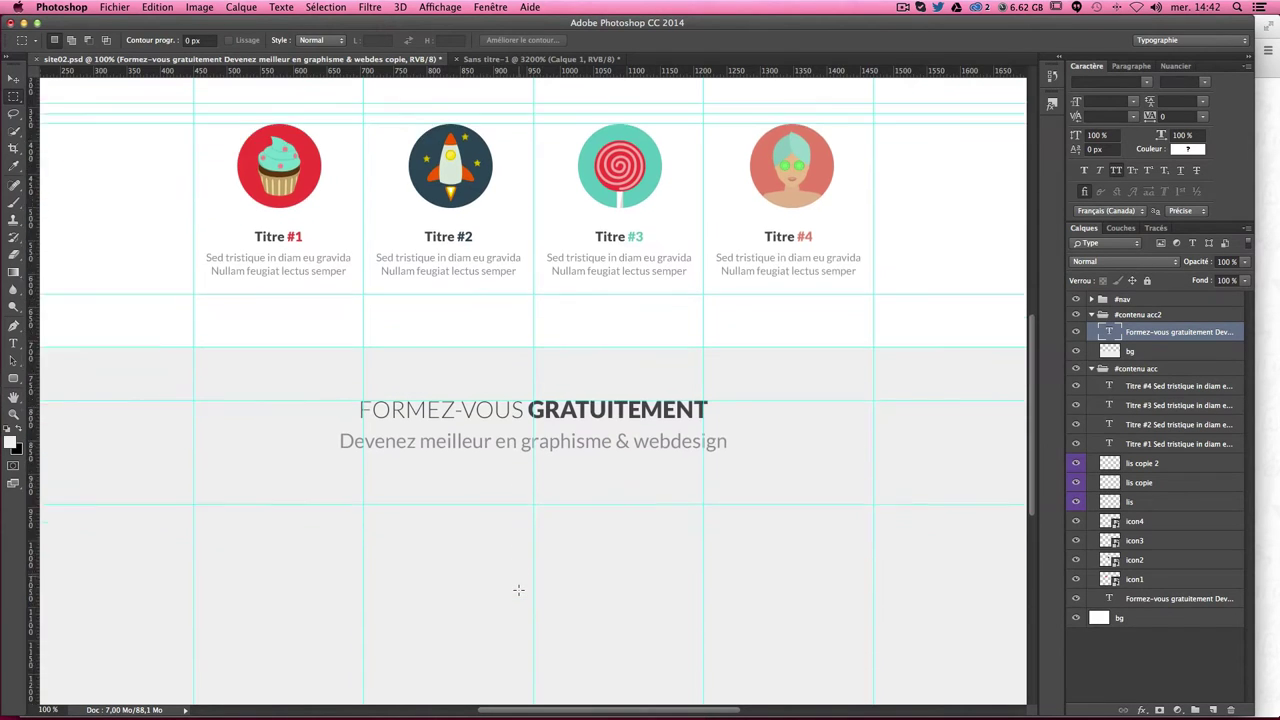
scroll(518, 590, down, 3)
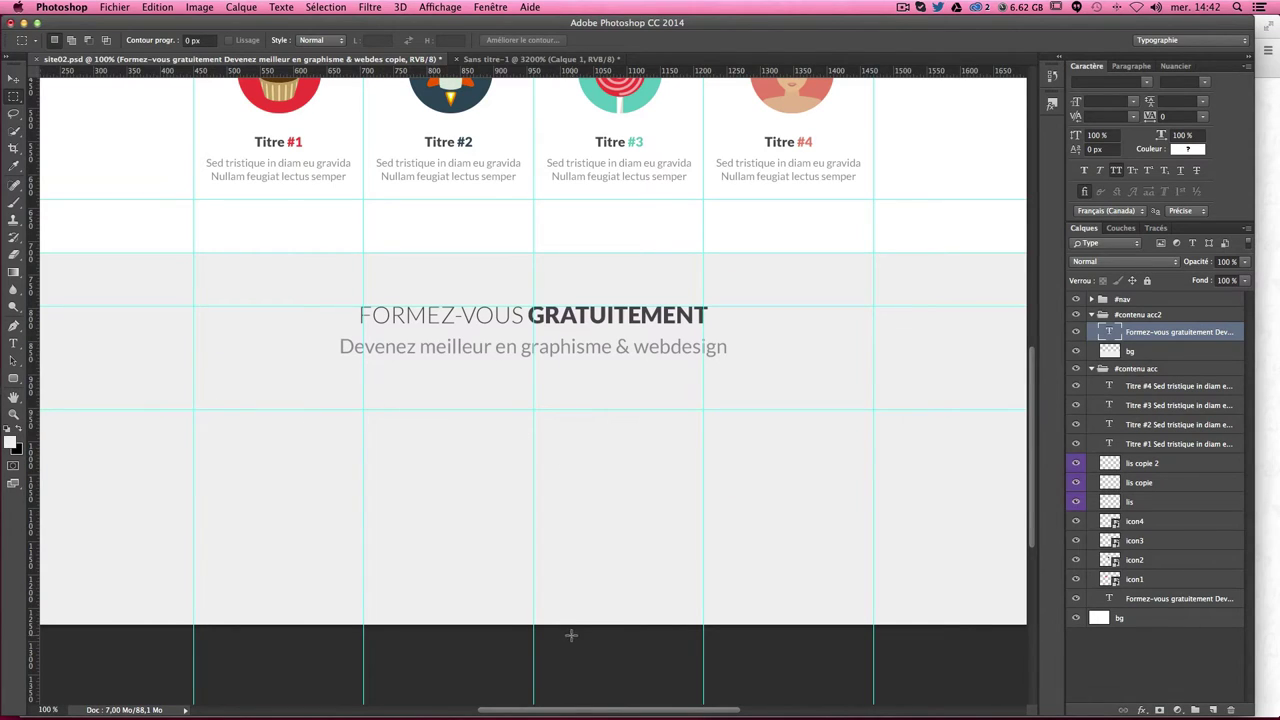
Step: Draw a paragraph text box below the subheading, stretched down to the lower guide
click(12, 348)
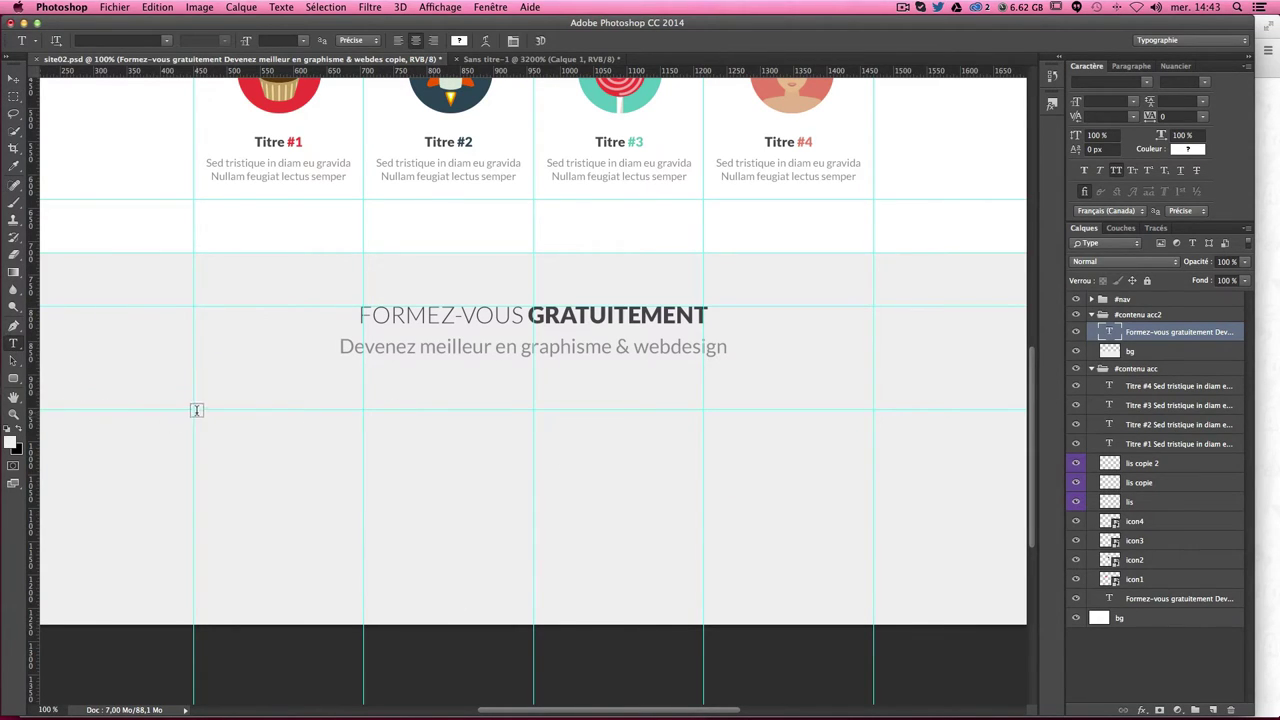
mouse_move(197, 410)
mouse_down()
mouse_move(508, 543)
mouse_move(601, 558)
mouse_up()
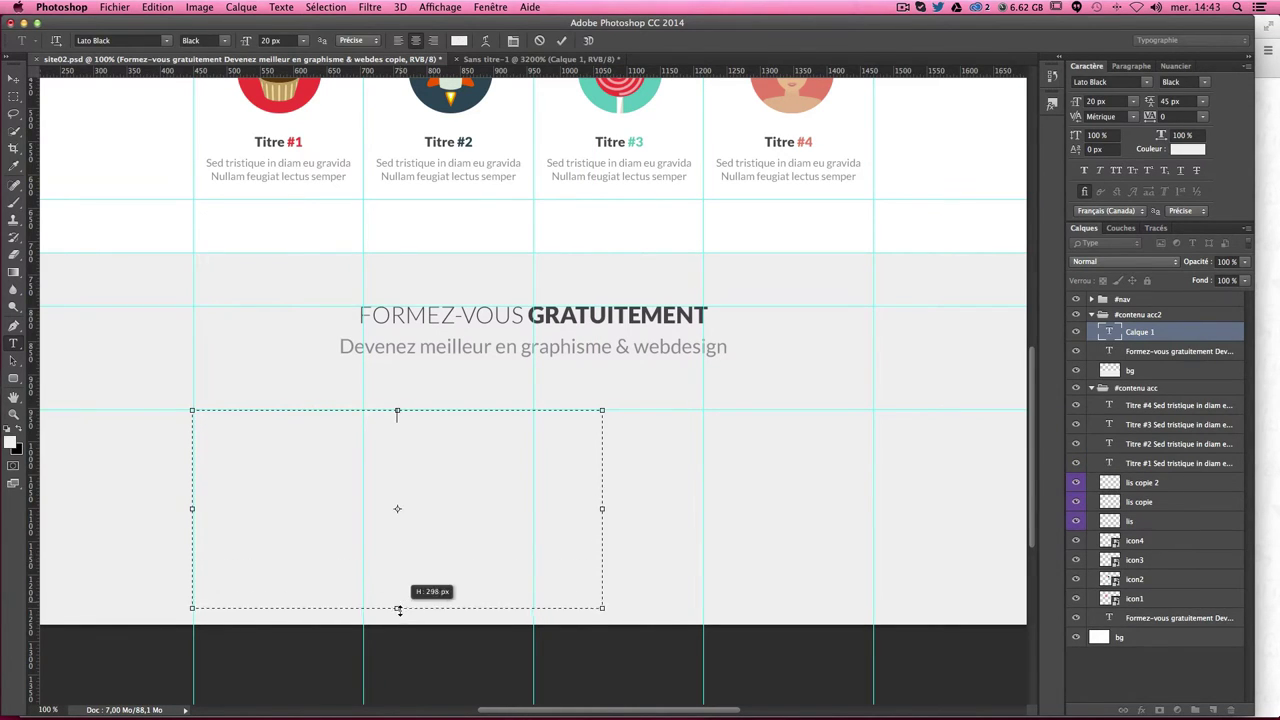
drag(397, 559, 397, 624)
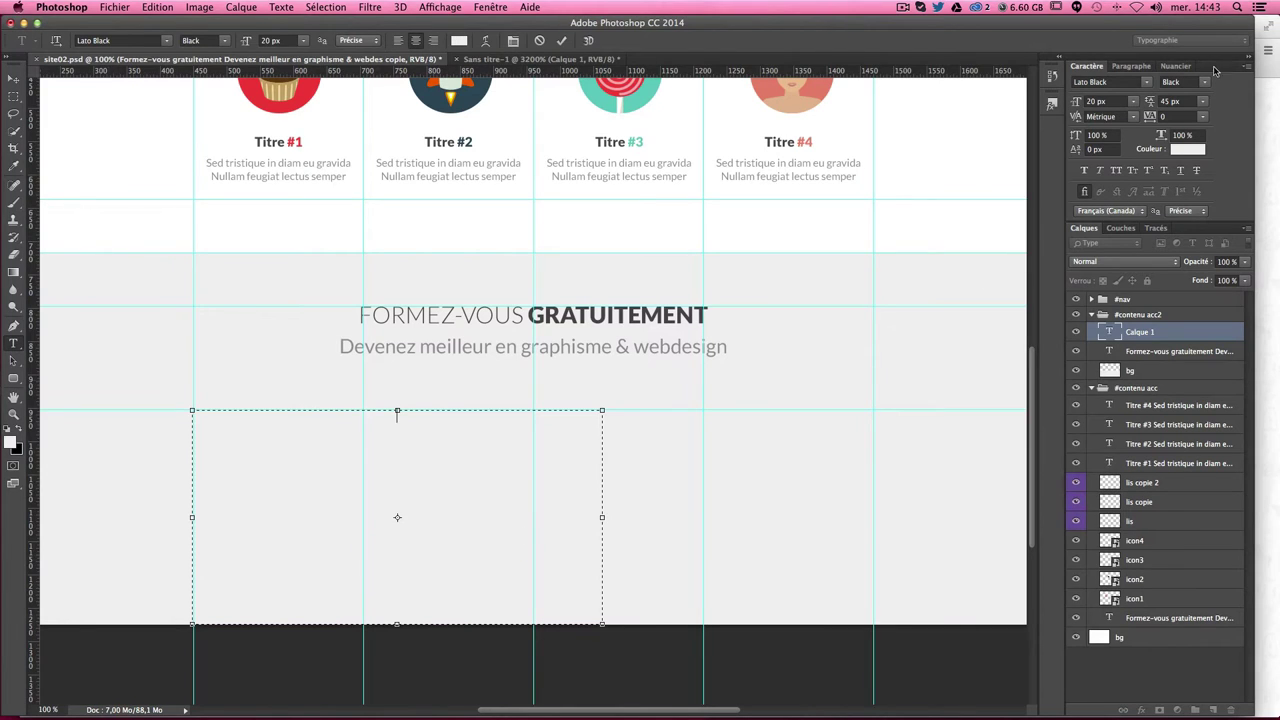
click(1131, 66)
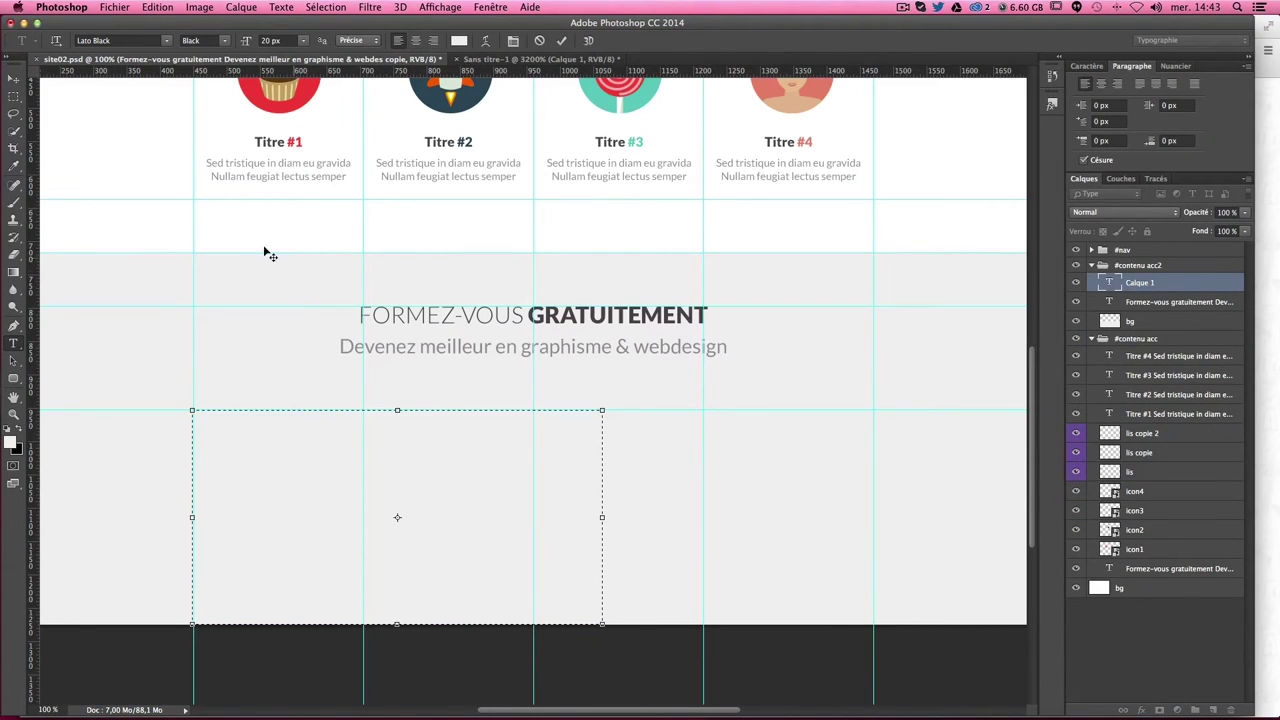
Step: Zoom in and free-transform the text box to nudge it right and down onto the guides
key(ctrl+plus)
key(ctrl+plus)
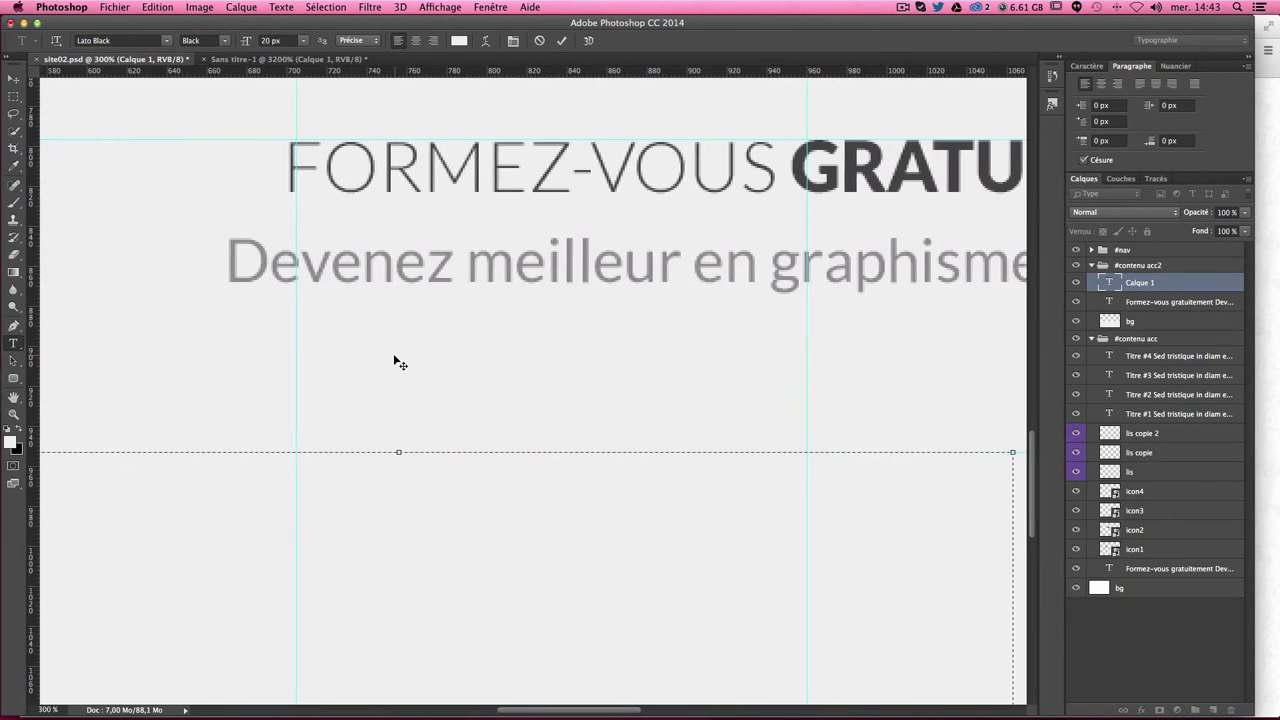
scroll(392, 362, left, 5)
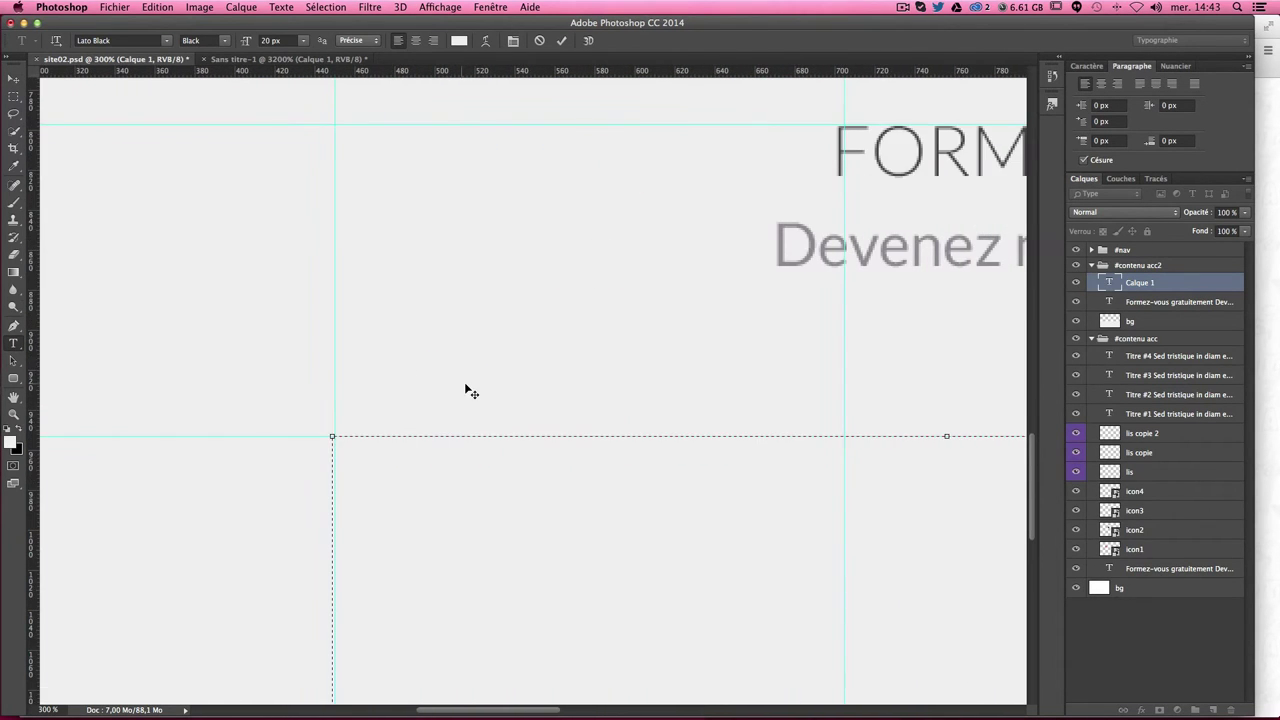
scroll(464, 382, down, 3)
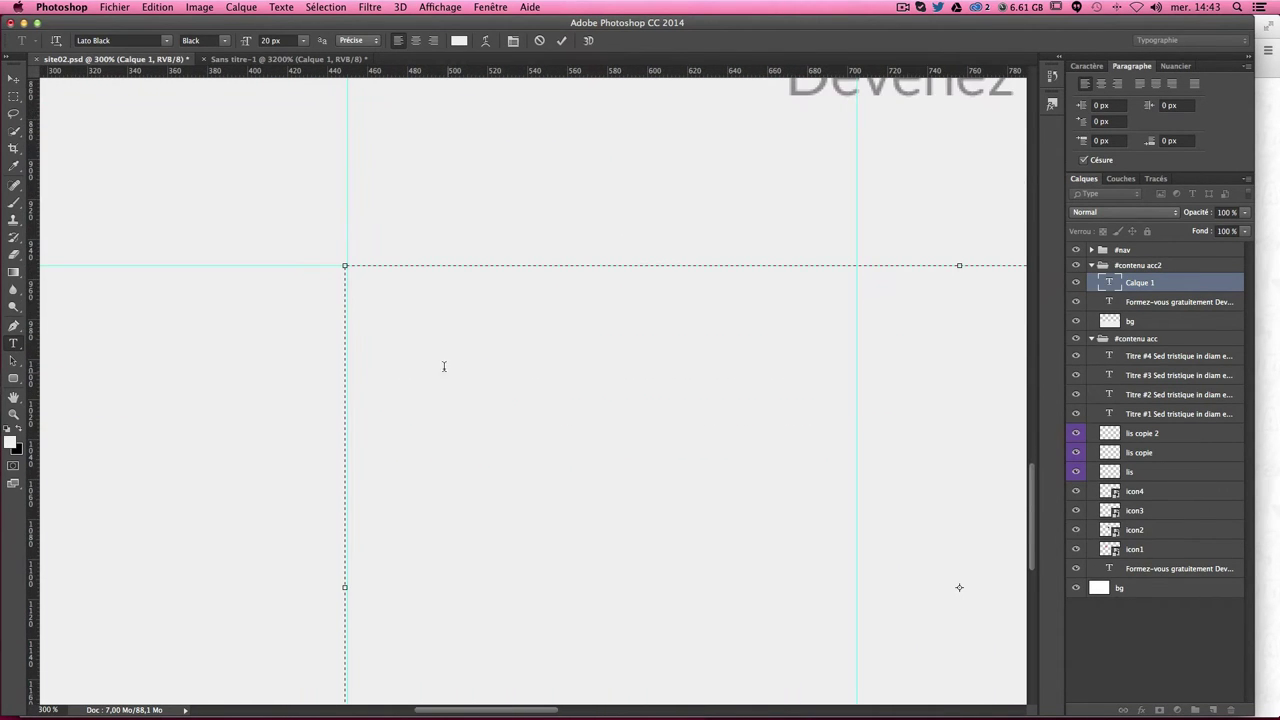
click(15, 80)
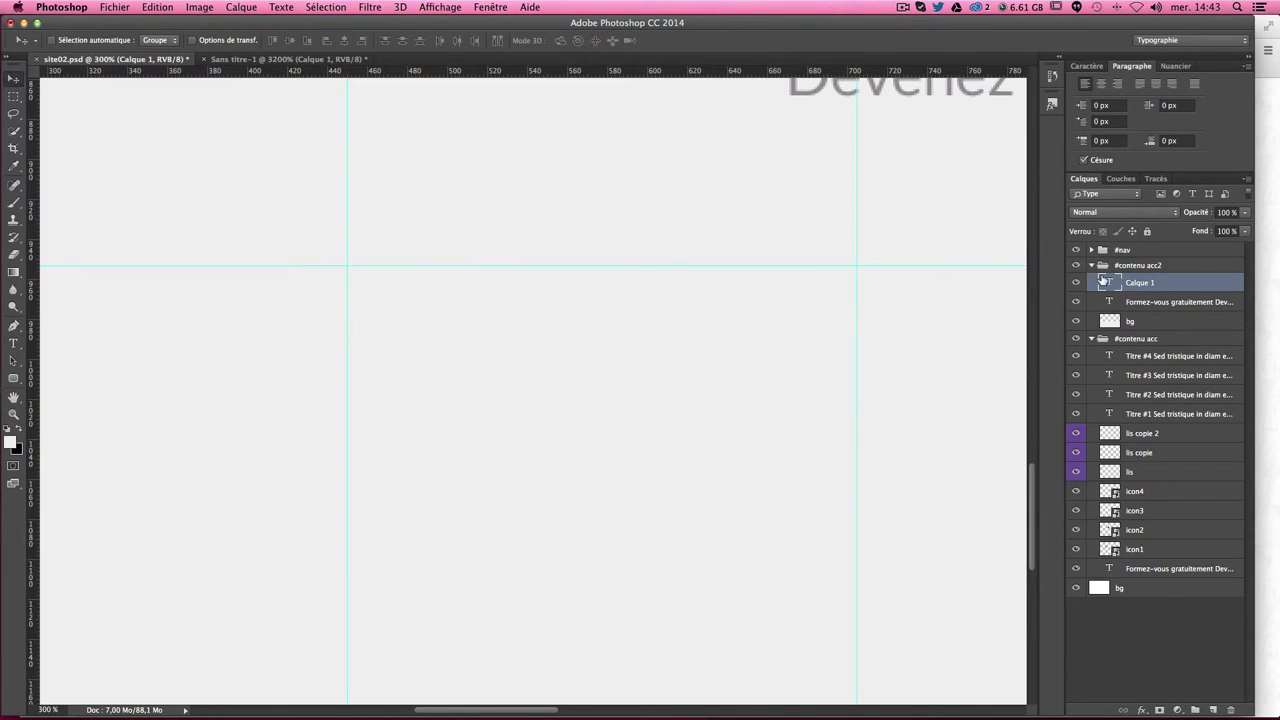
key(ctrl+t)
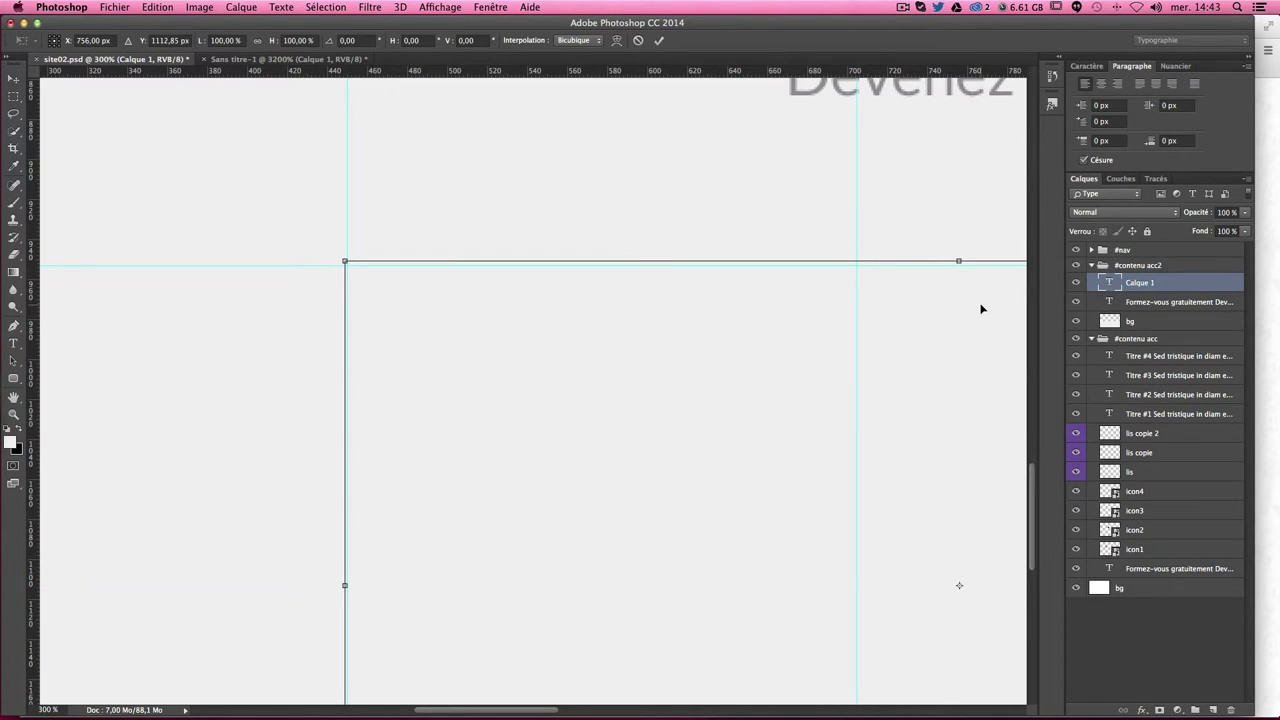
key(Right)
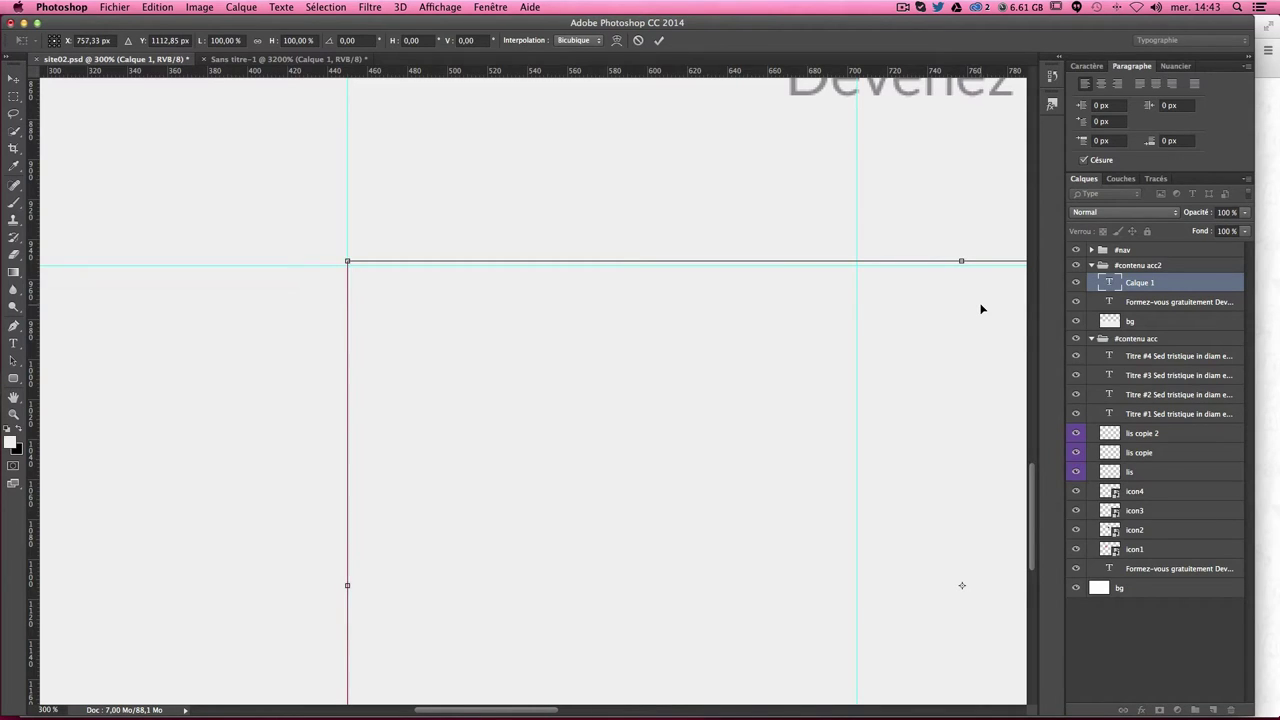
key(Down)
key(Down)
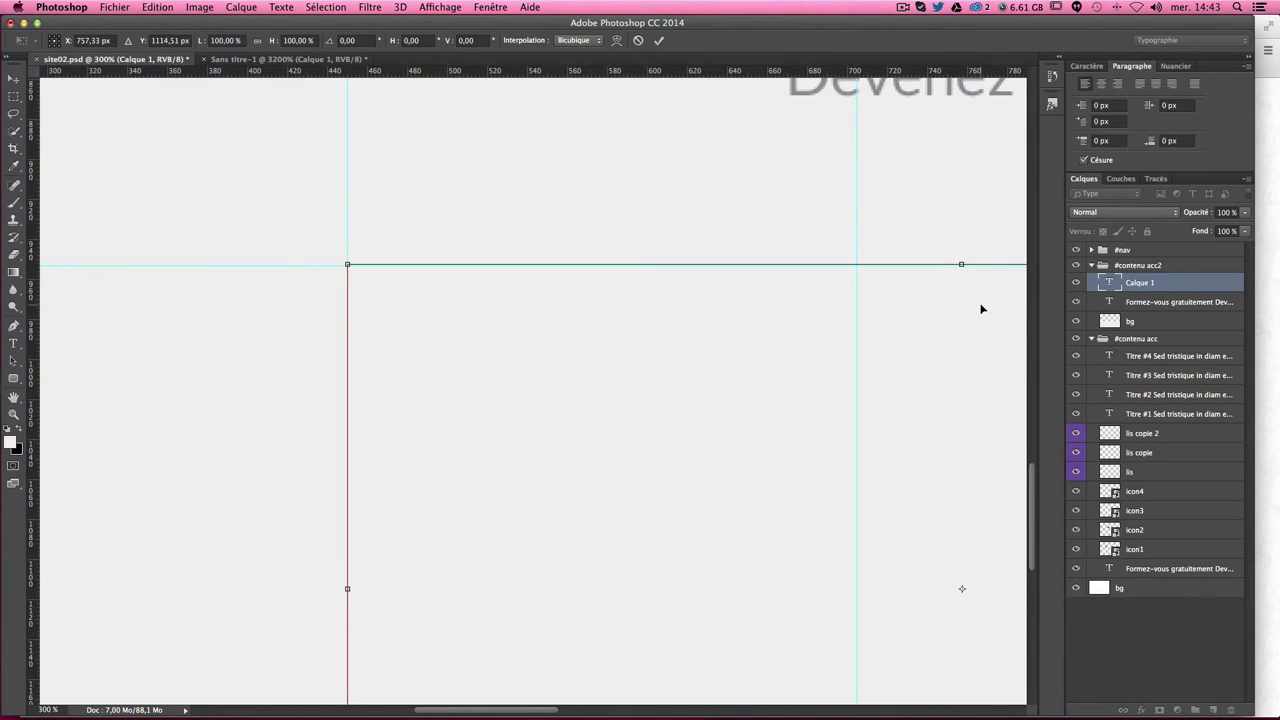
key(Down)
key(Return)
Step: Align the text box's top edge with the guide
key(ctrl+minus)
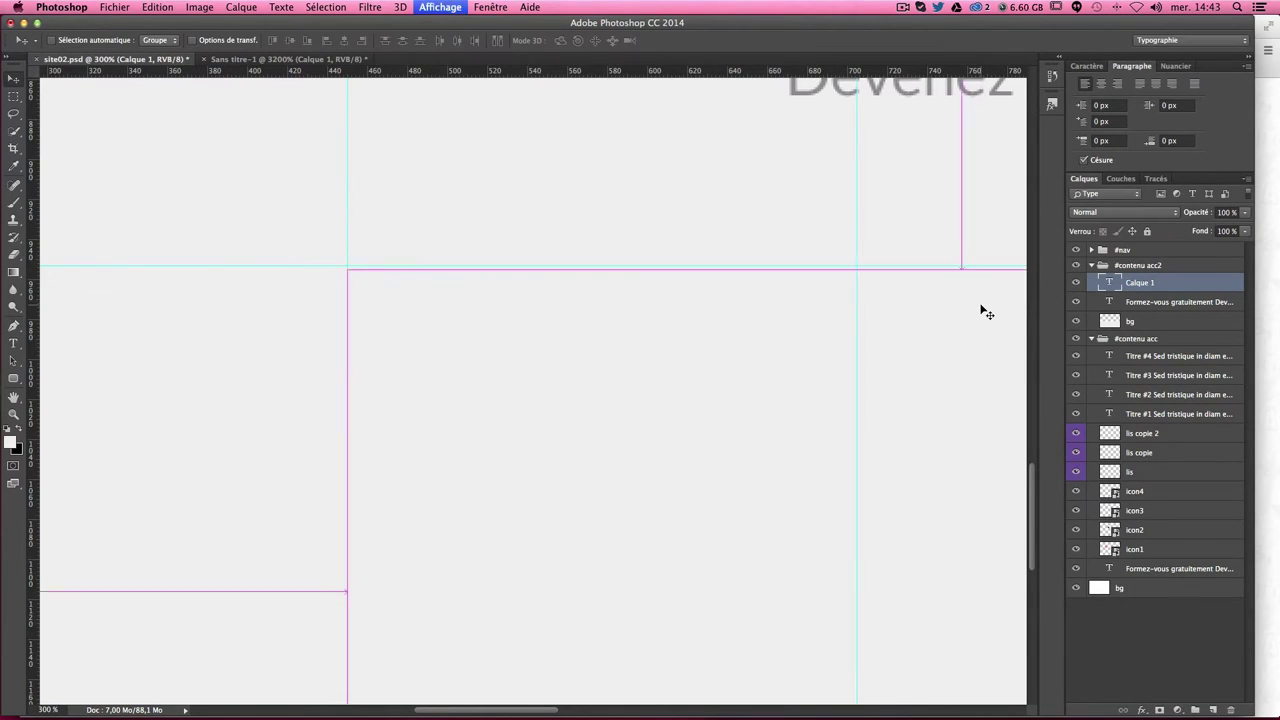
key(ctrl+minus)
key(ctrl+minus)
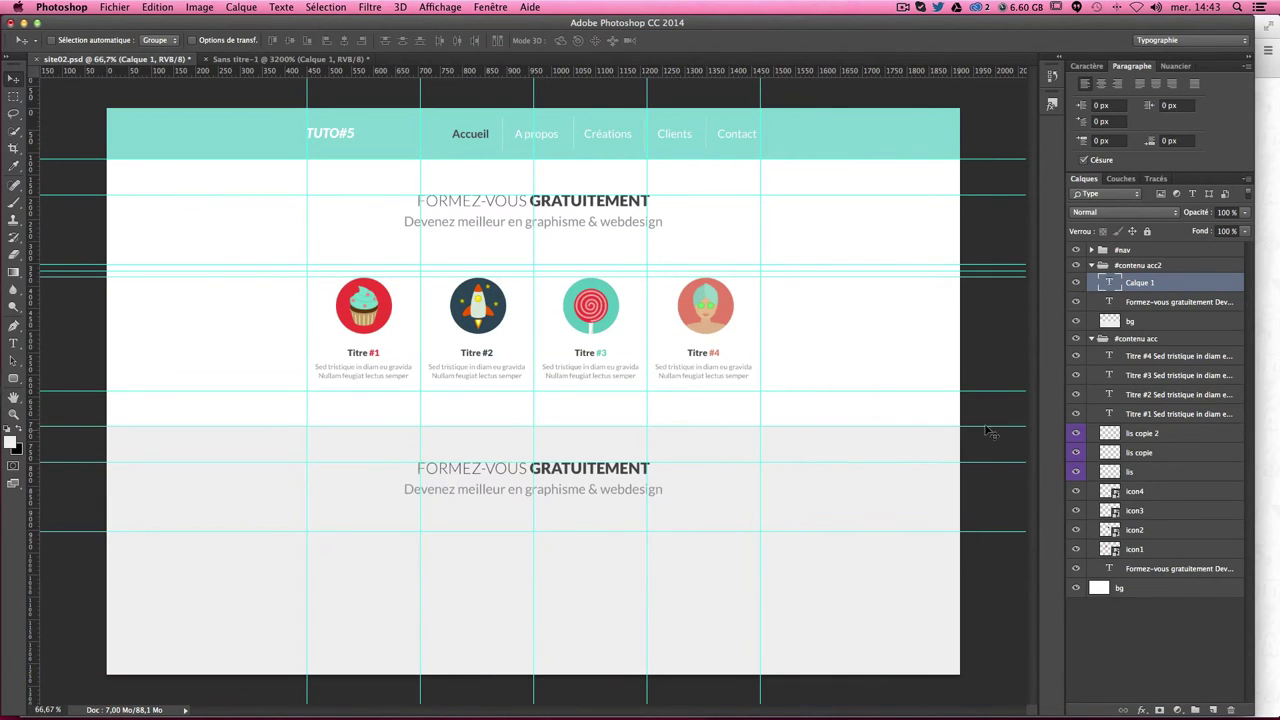
key(ctrl+plus)
scroll(972, 490, down, 3)
scroll(972, 490, down, 1)
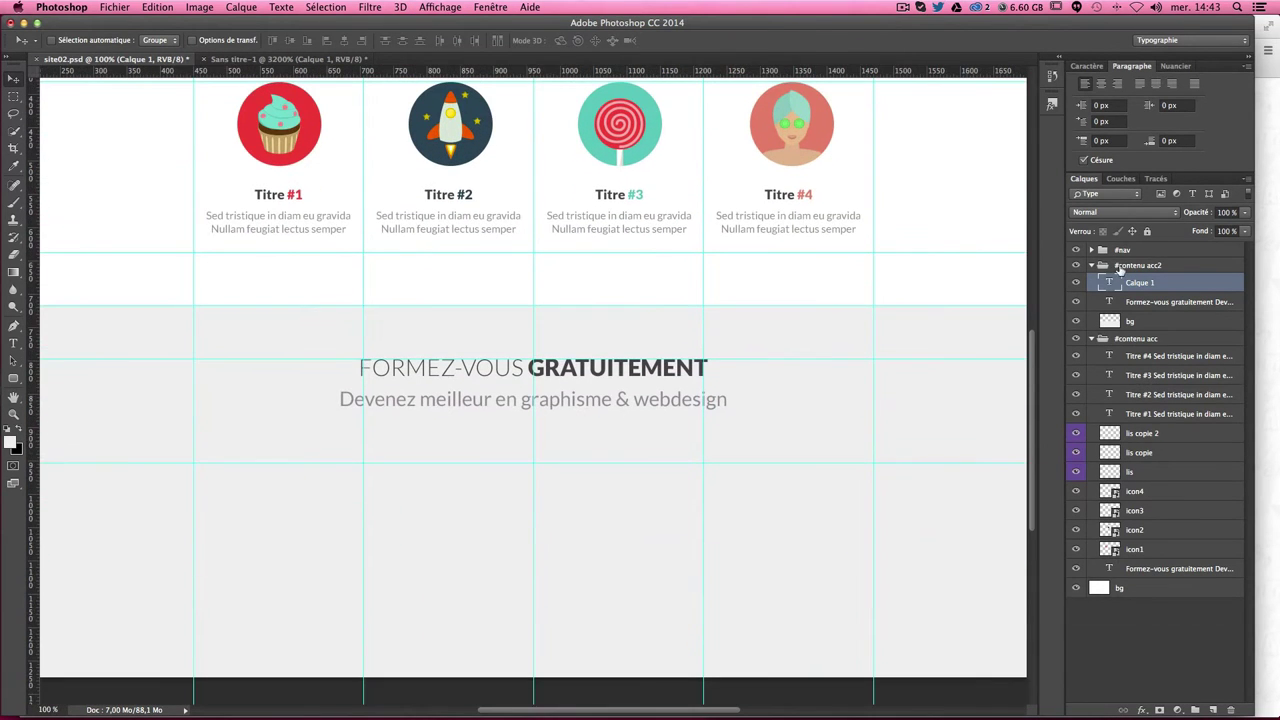
key(t)
scroll(450, 572, down, 3)
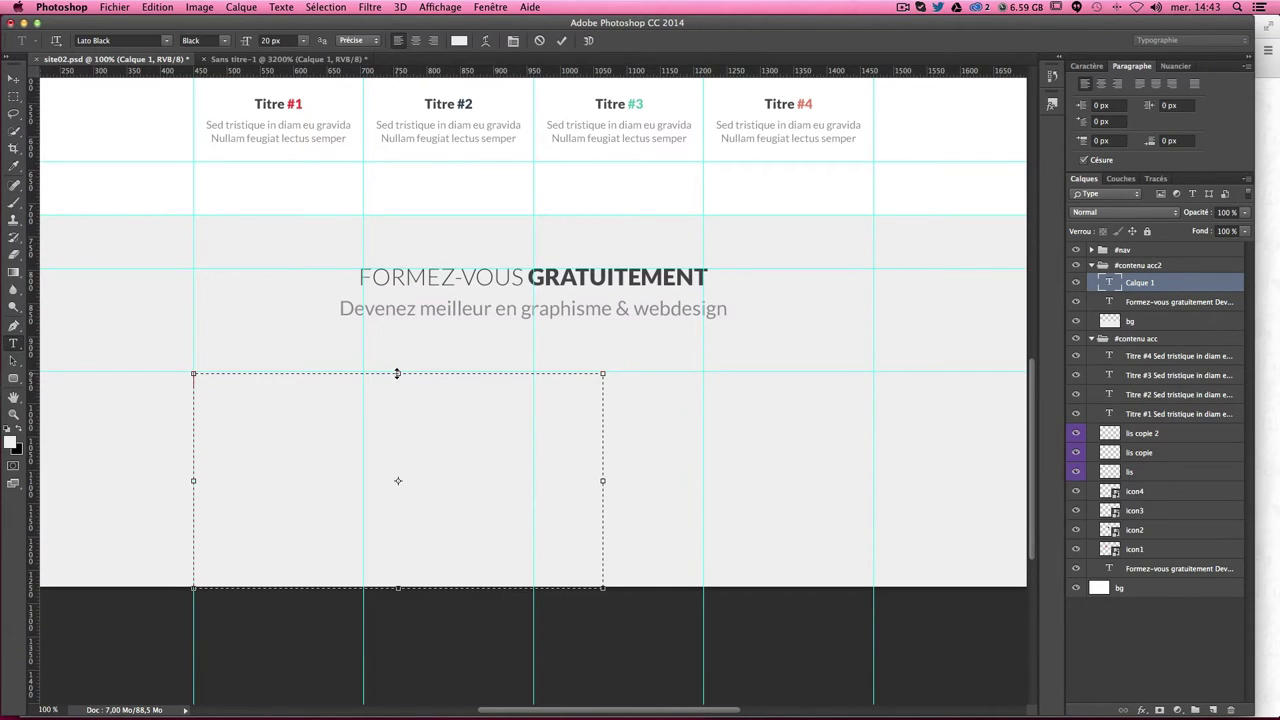
drag(397, 373, 397, 372)
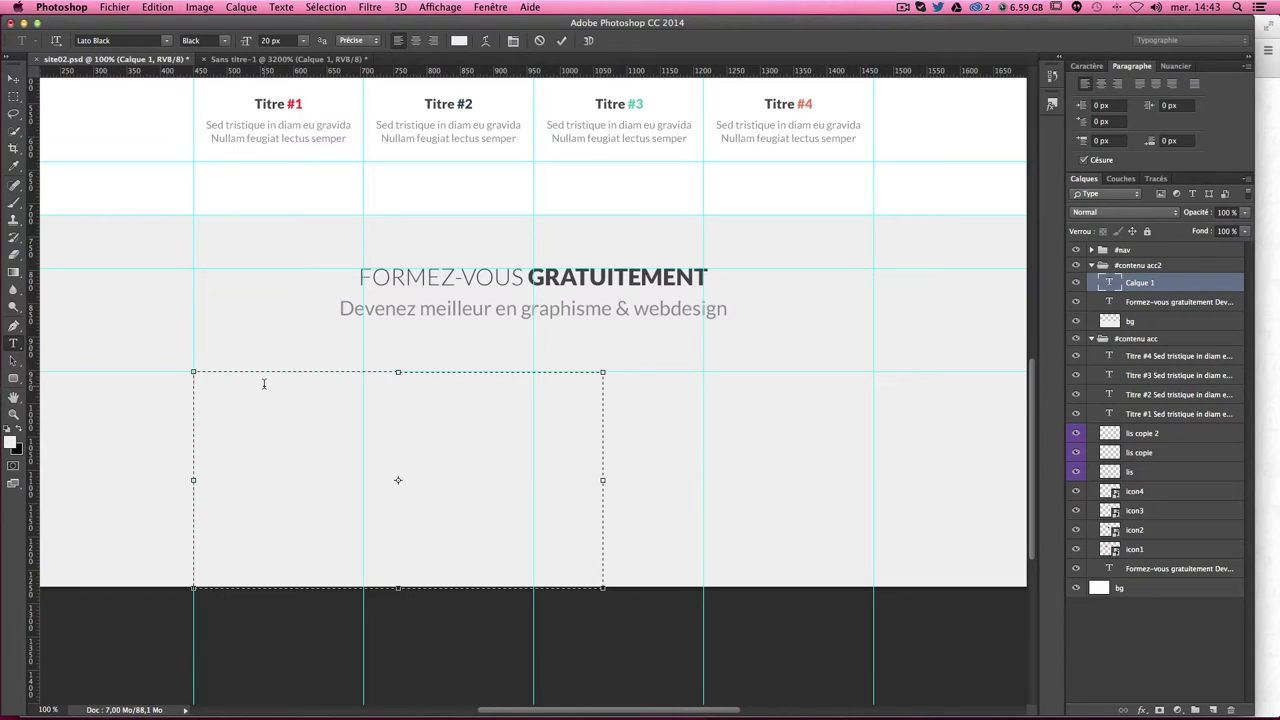
mouse_move(421, 712)
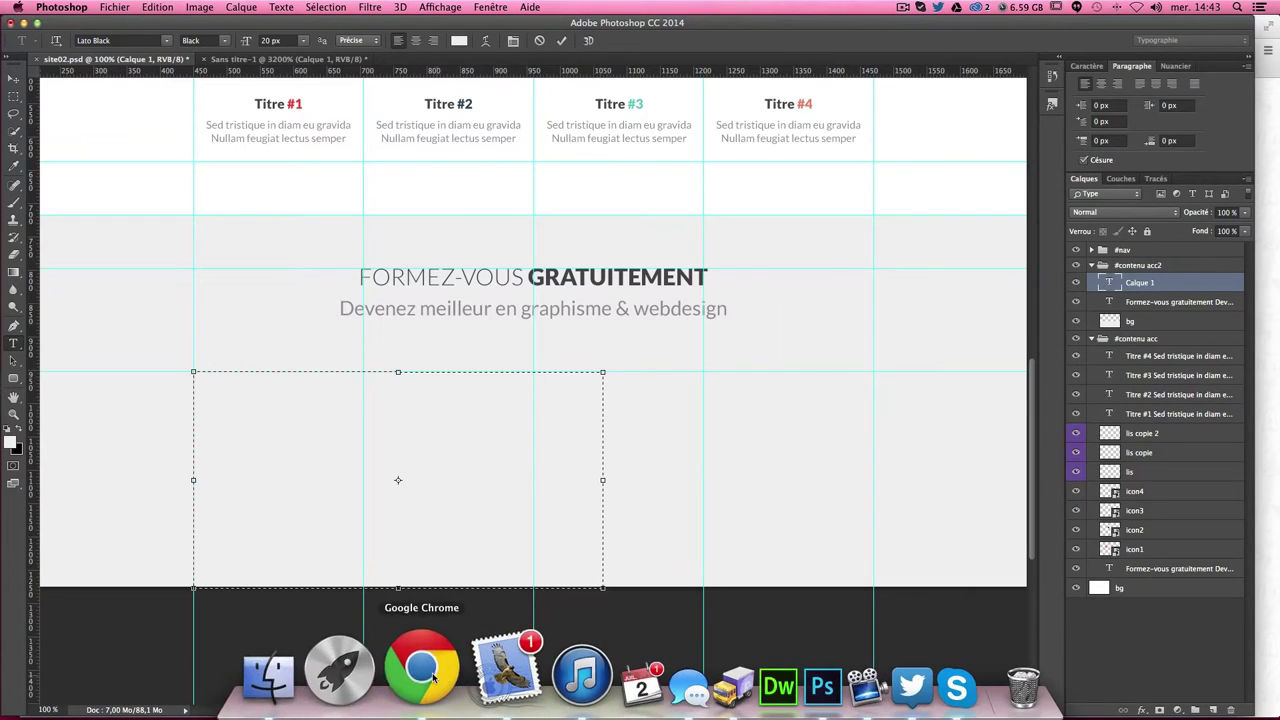
Step: In Chrome, select the sentence 'Sed tristique in diam eu gravida.' on the Lorem Ipsum page, then return to Photoshop
click(414, 672)
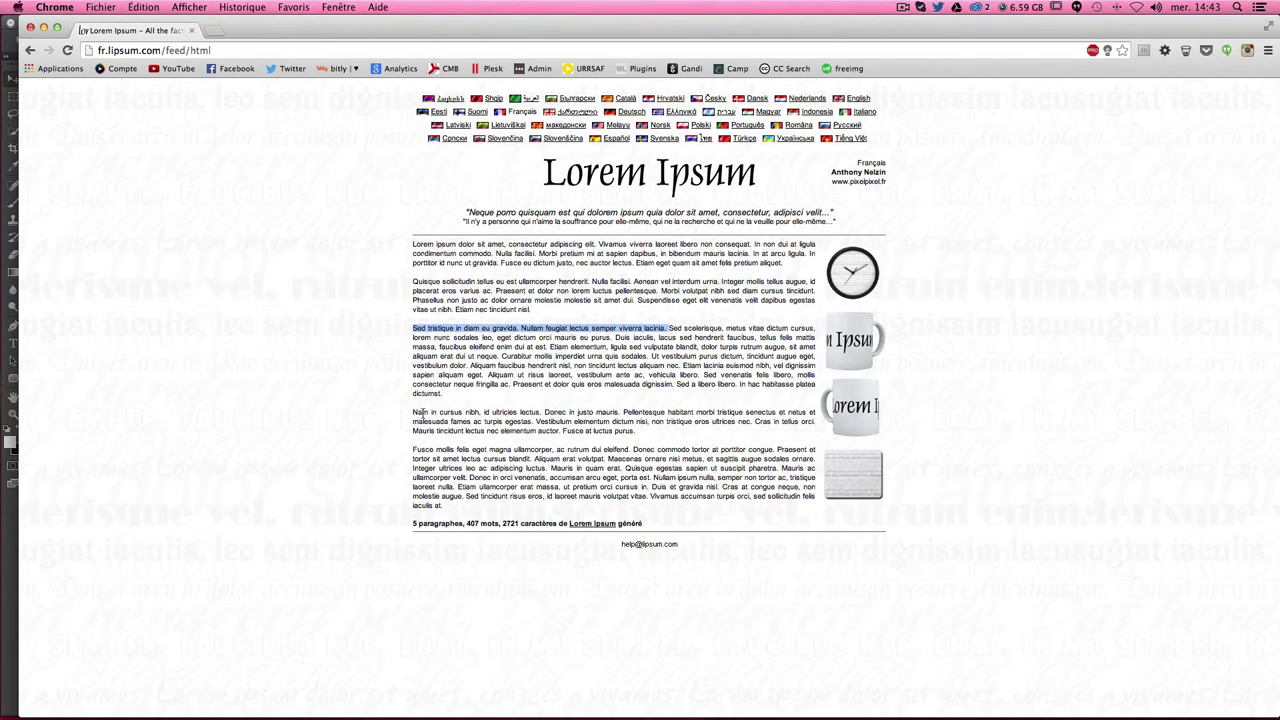
double_click(422, 413)
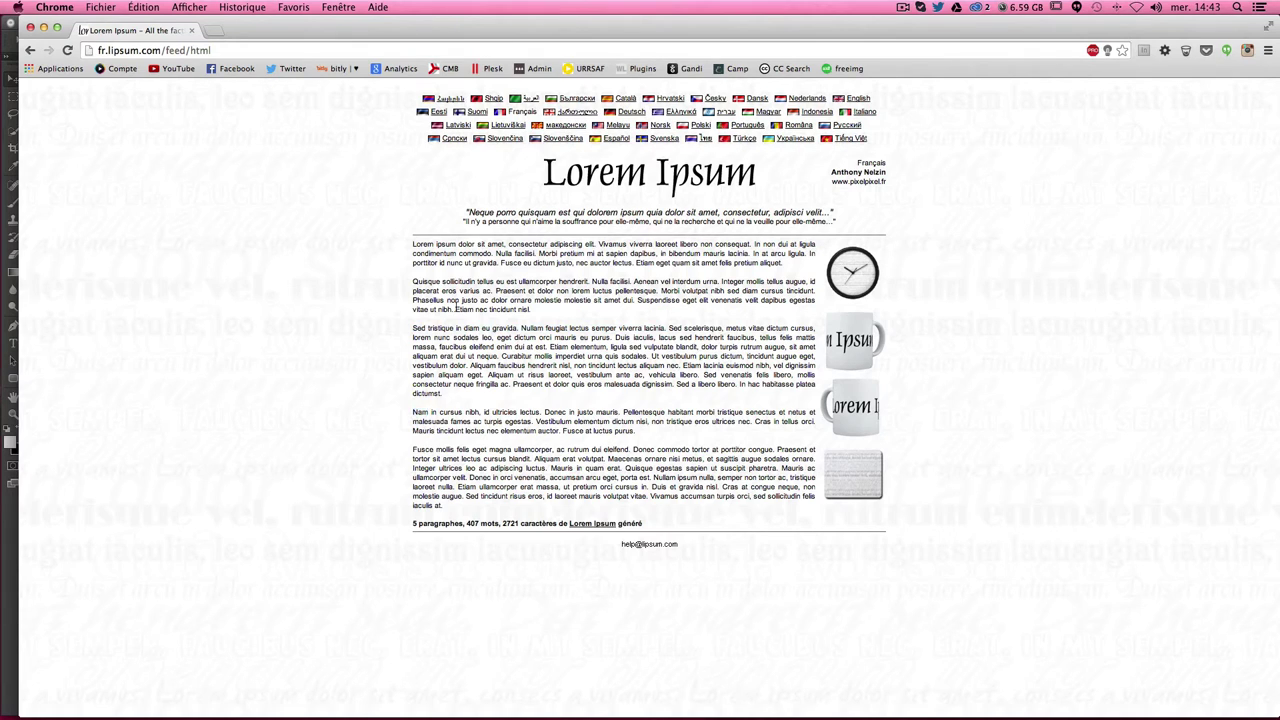
drag(424, 282, 510, 288)
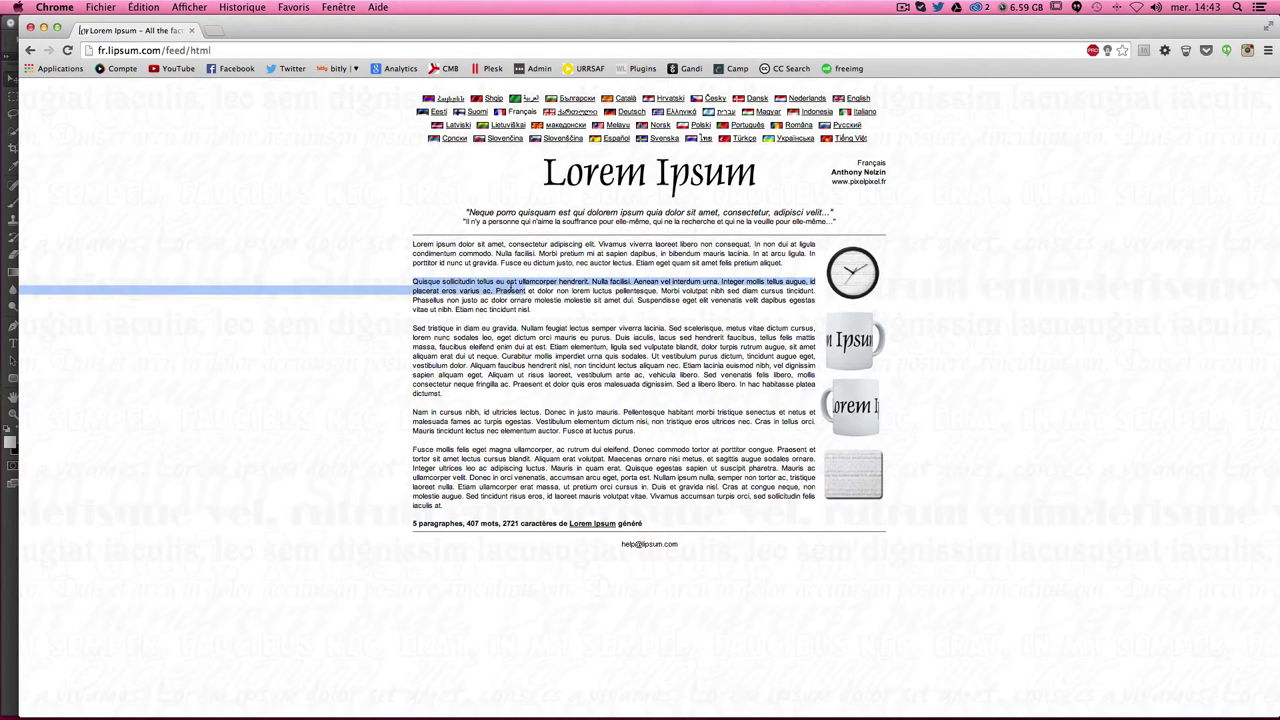
drag(416, 328, 517, 330)
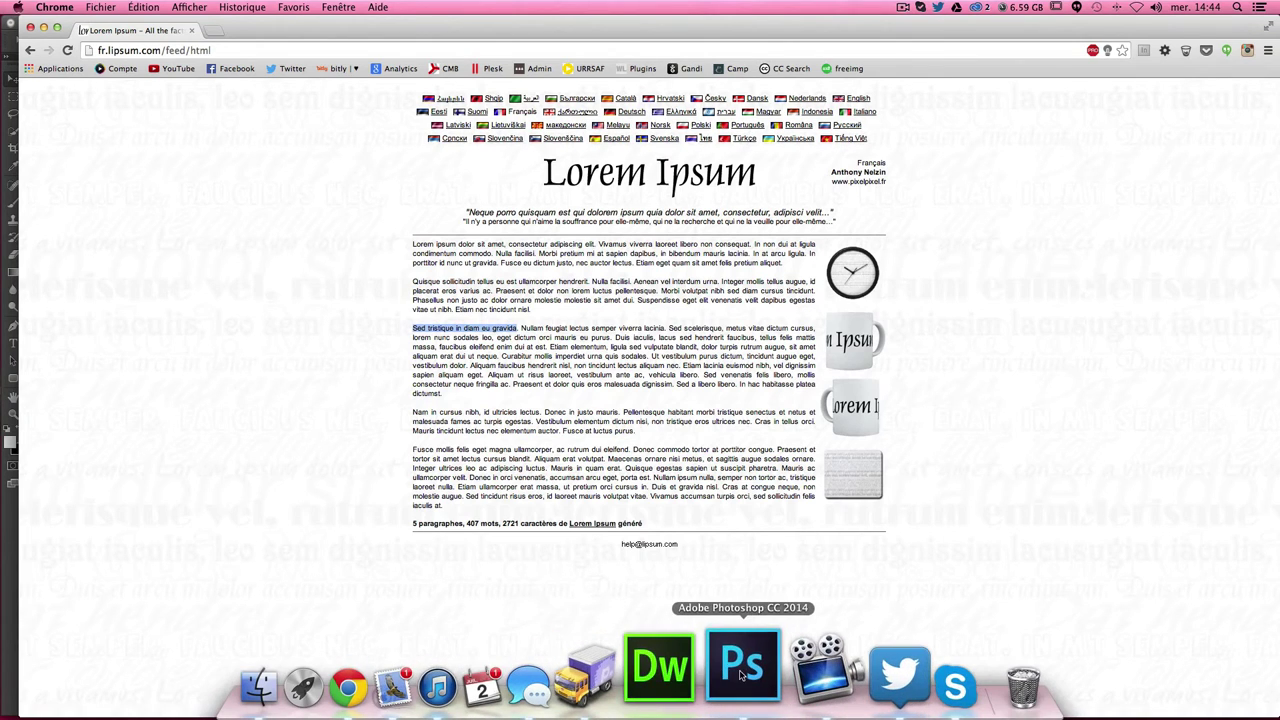
click(745, 668)
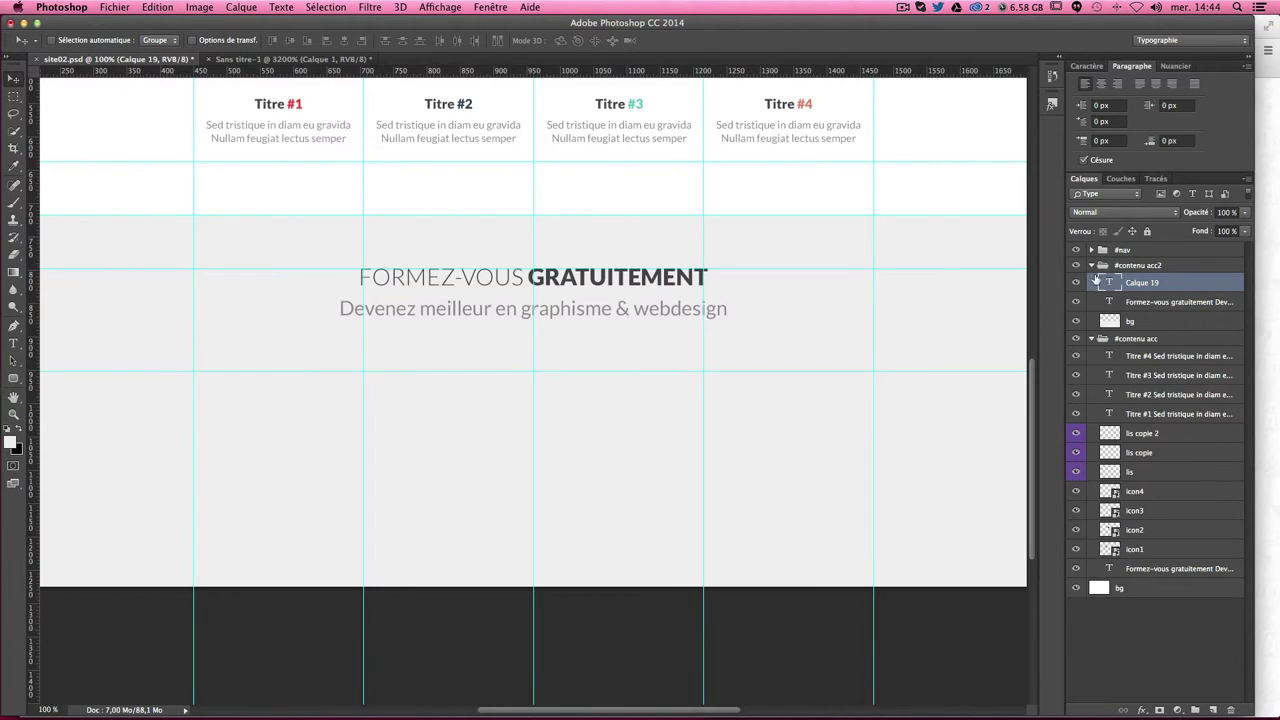
Step: Paste 'Sed tristique in diam eu gravida' into the grey band's text box
double_click(1106, 285)
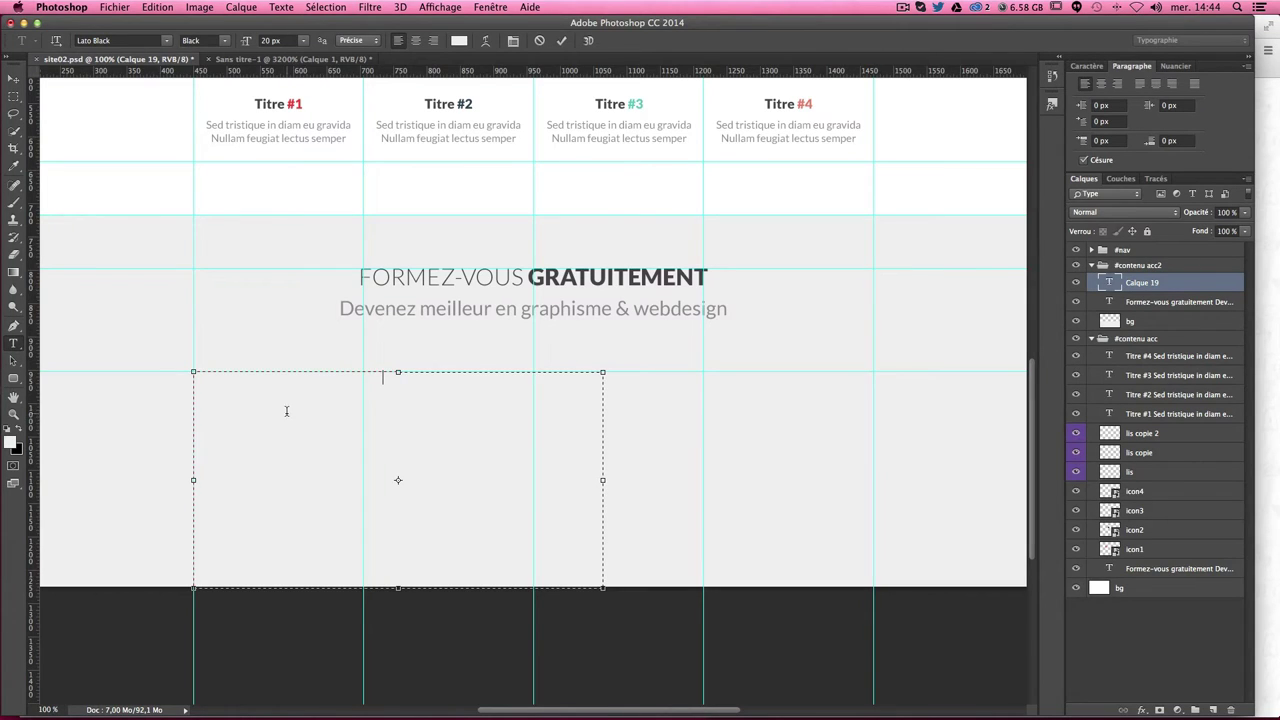
click(337, 410)
key(ctrl+v)
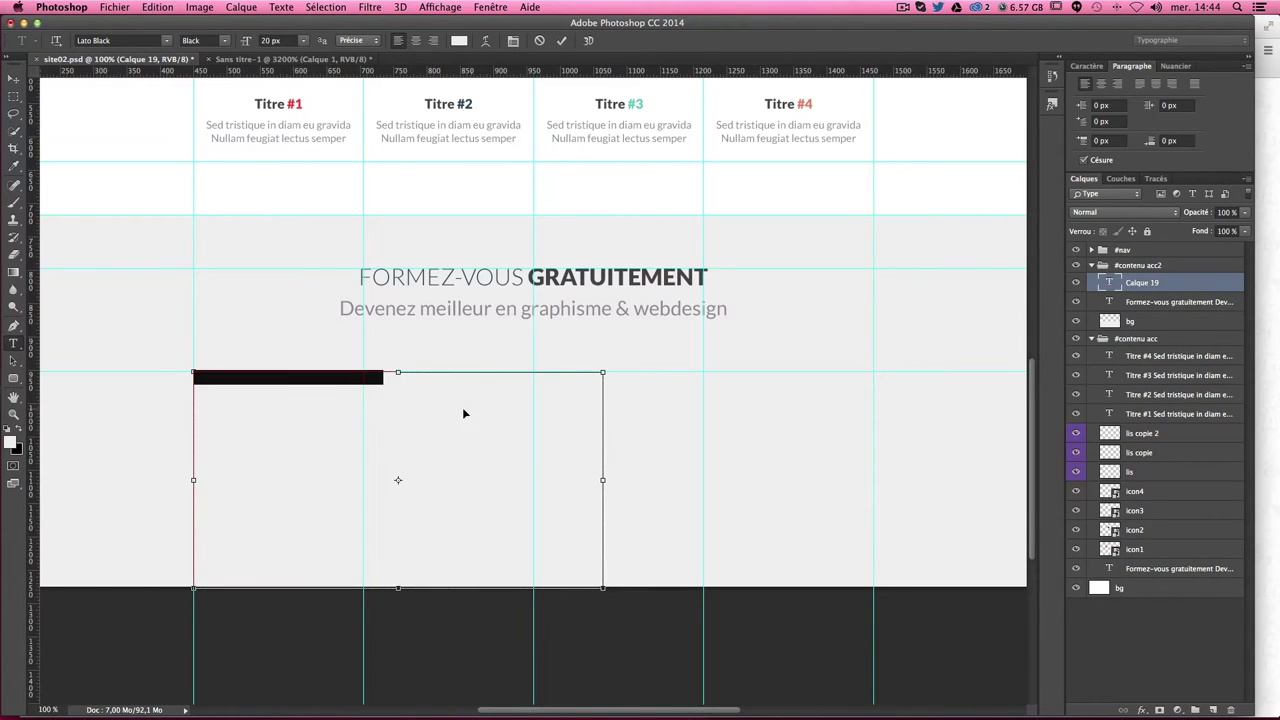
Step: Colour the pasted text dark grey #656266, sampled from GRATUITEMENT
click(1086, 67)
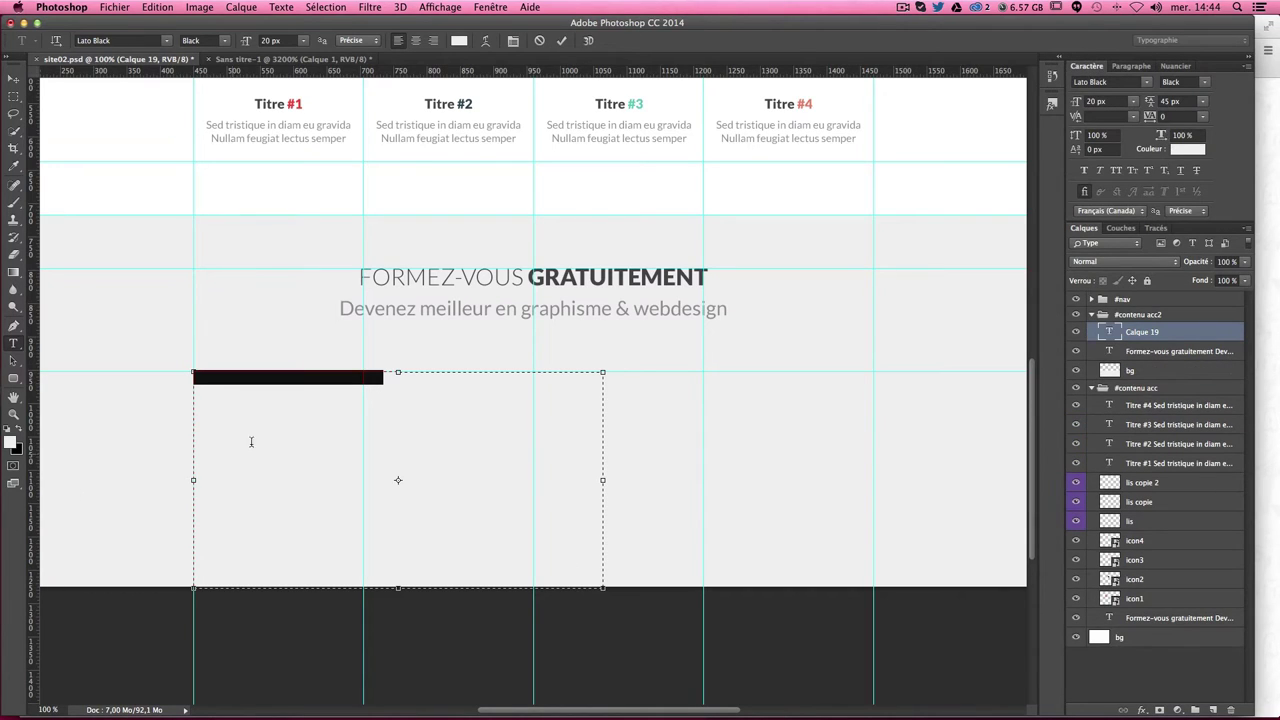
click(1195, 151)
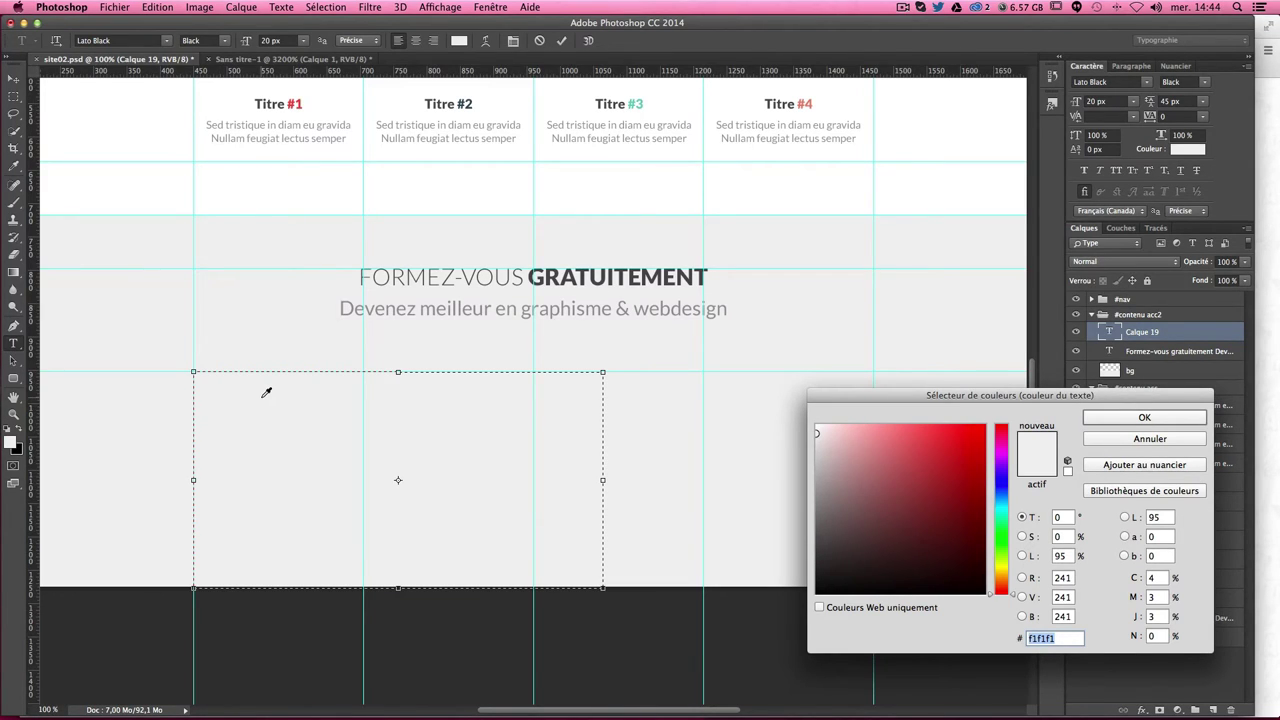
click(347, 299)
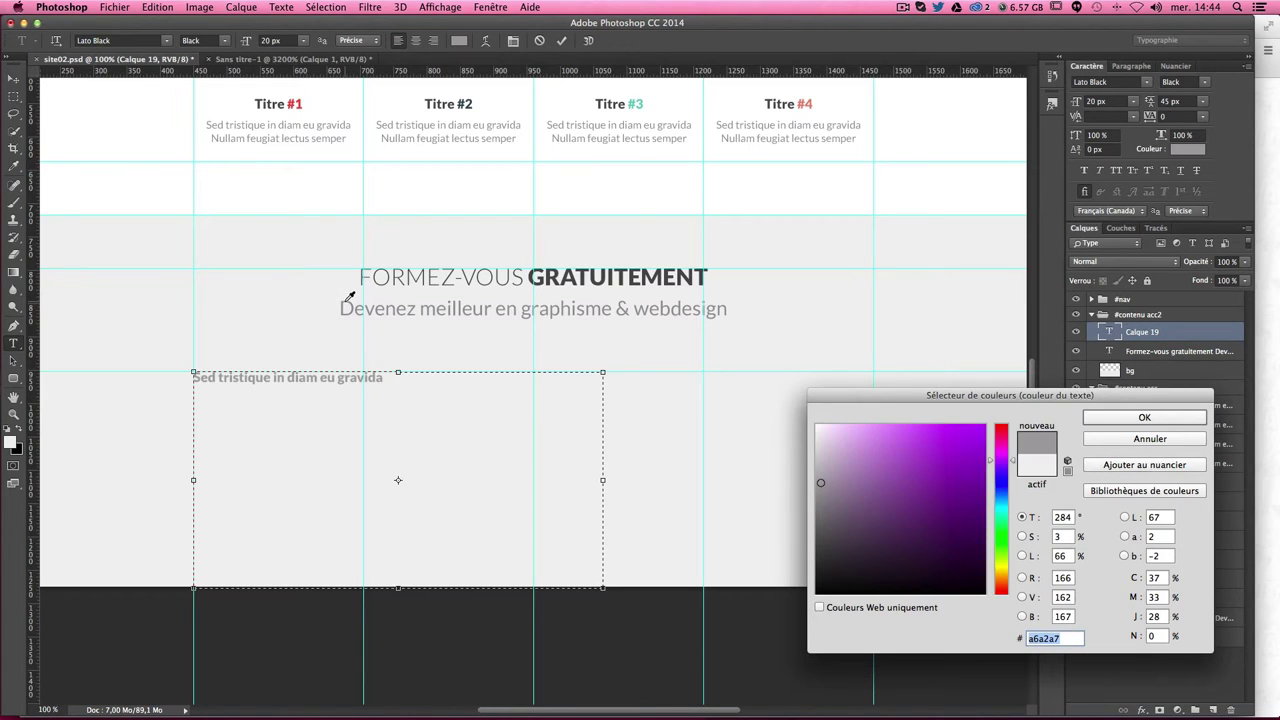
click(532, 280)
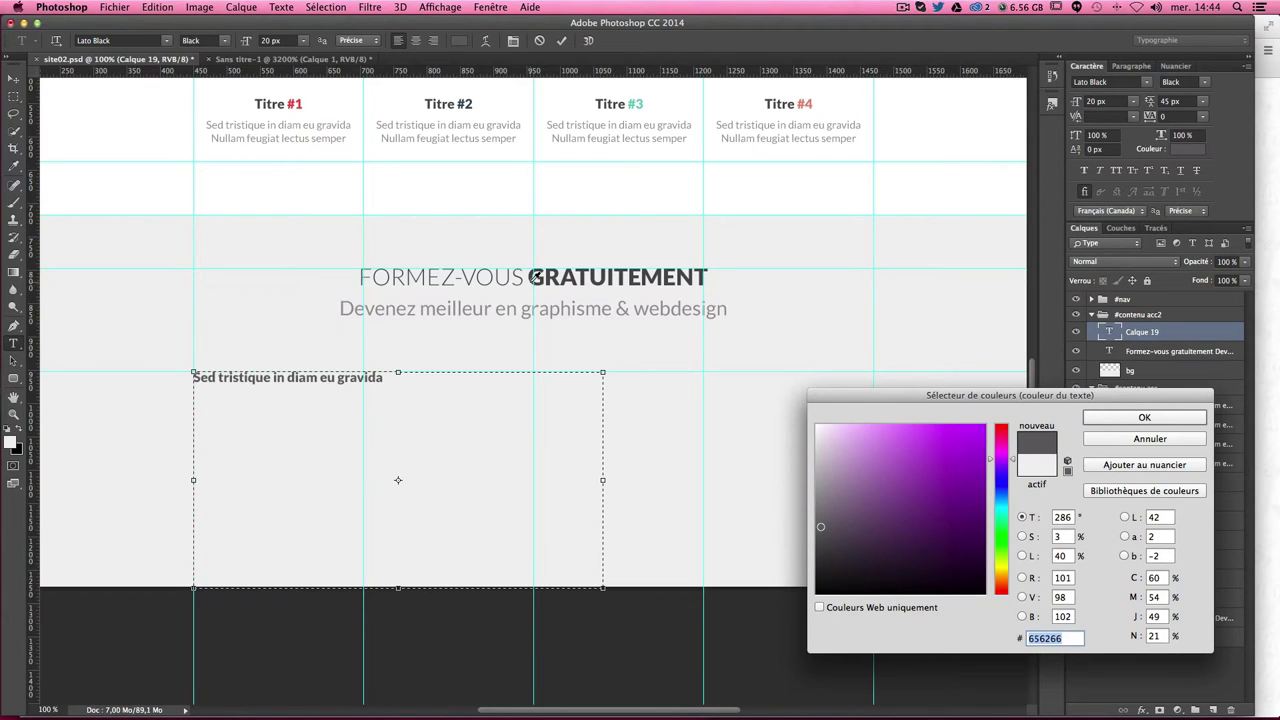
key(Return)
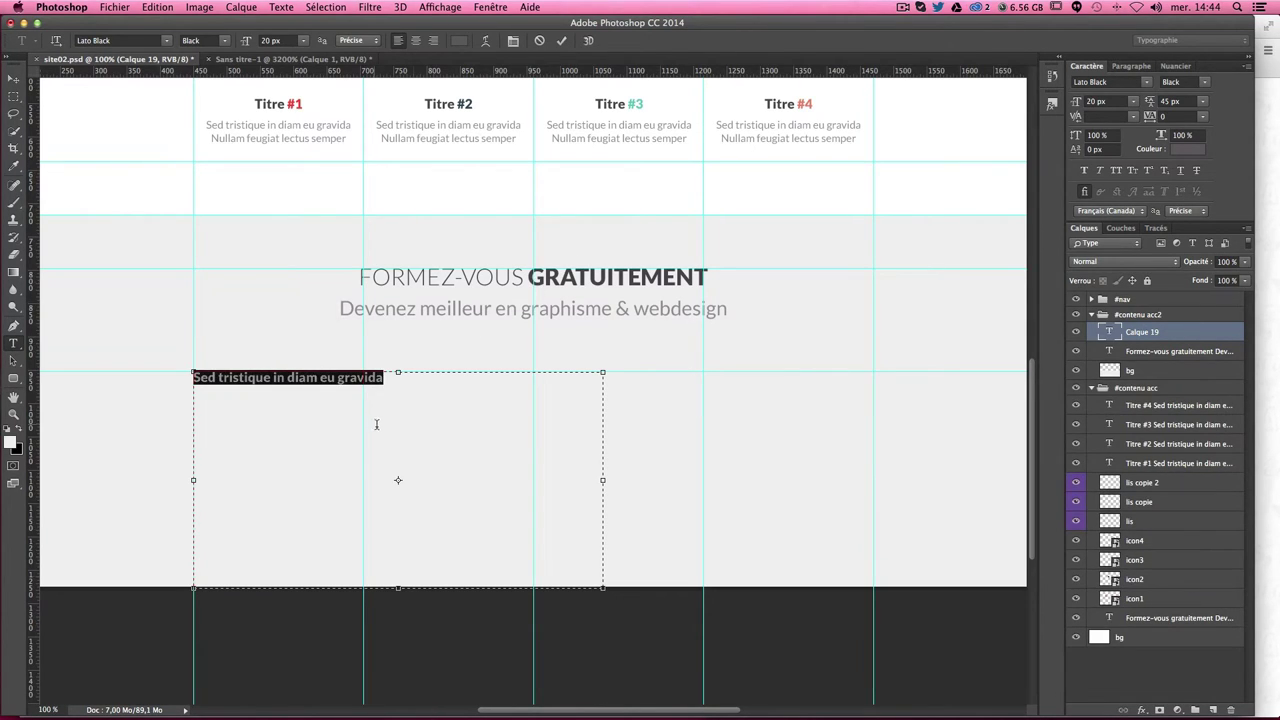
Step: Copy a lorem ipsum paragraph from the Lorem Ipsum page in Chrome and return to Photoshop
click(428, 668)
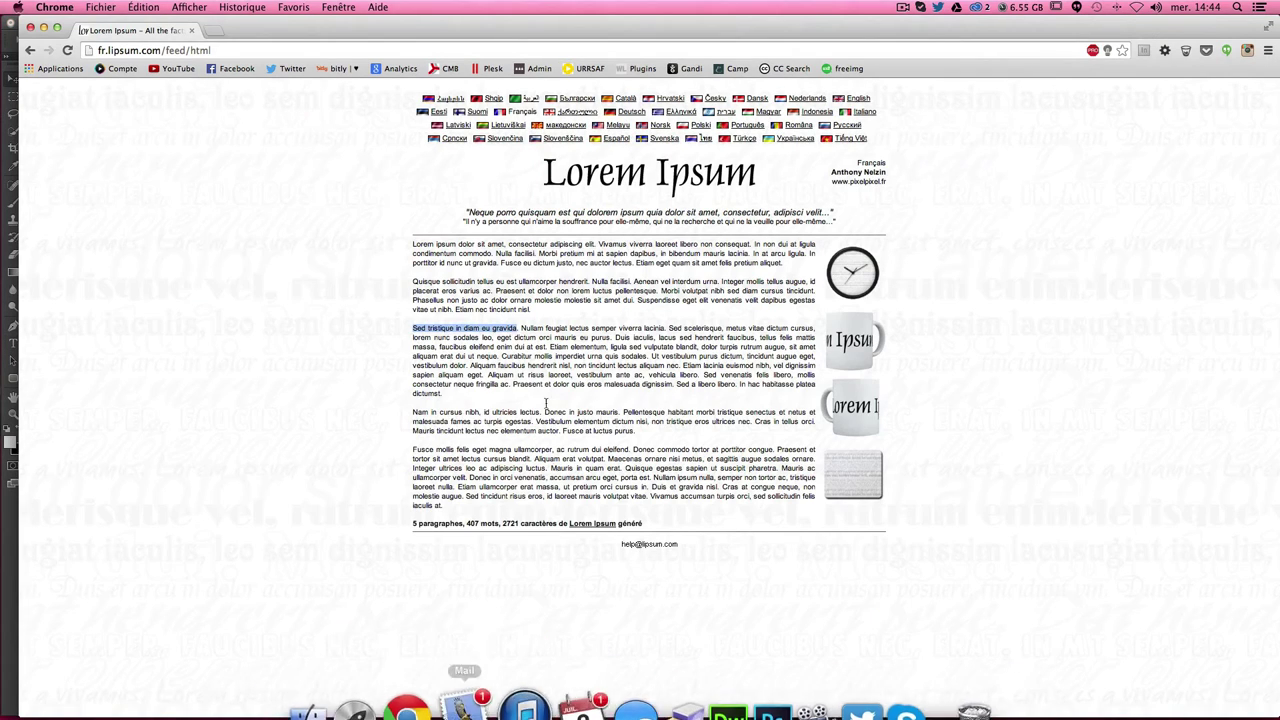
click(480, 403)
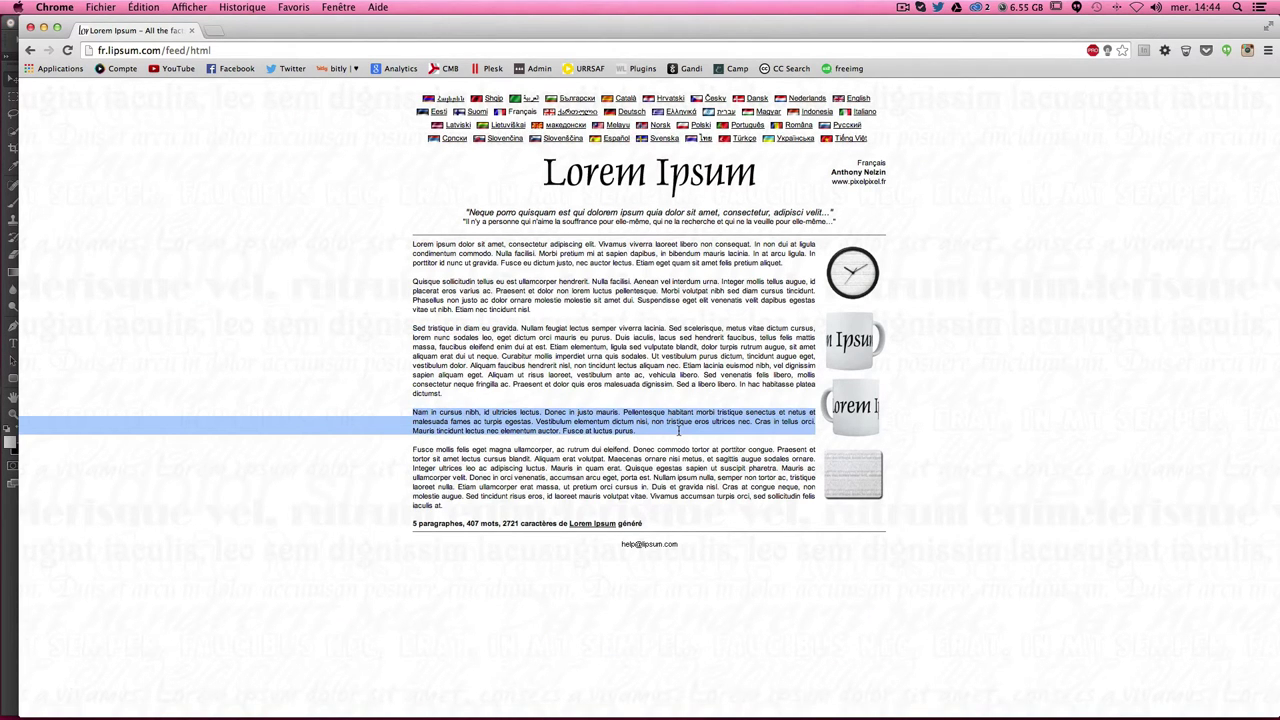
key(super+c)
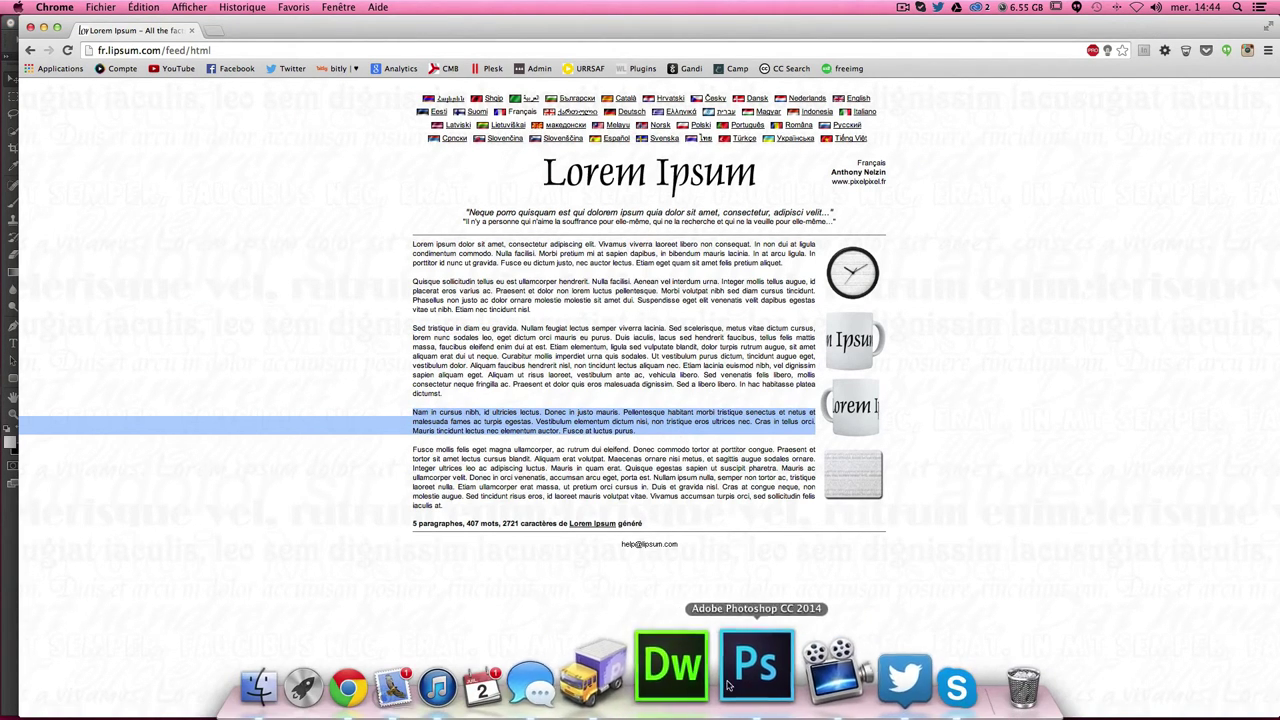
click(728, 684)
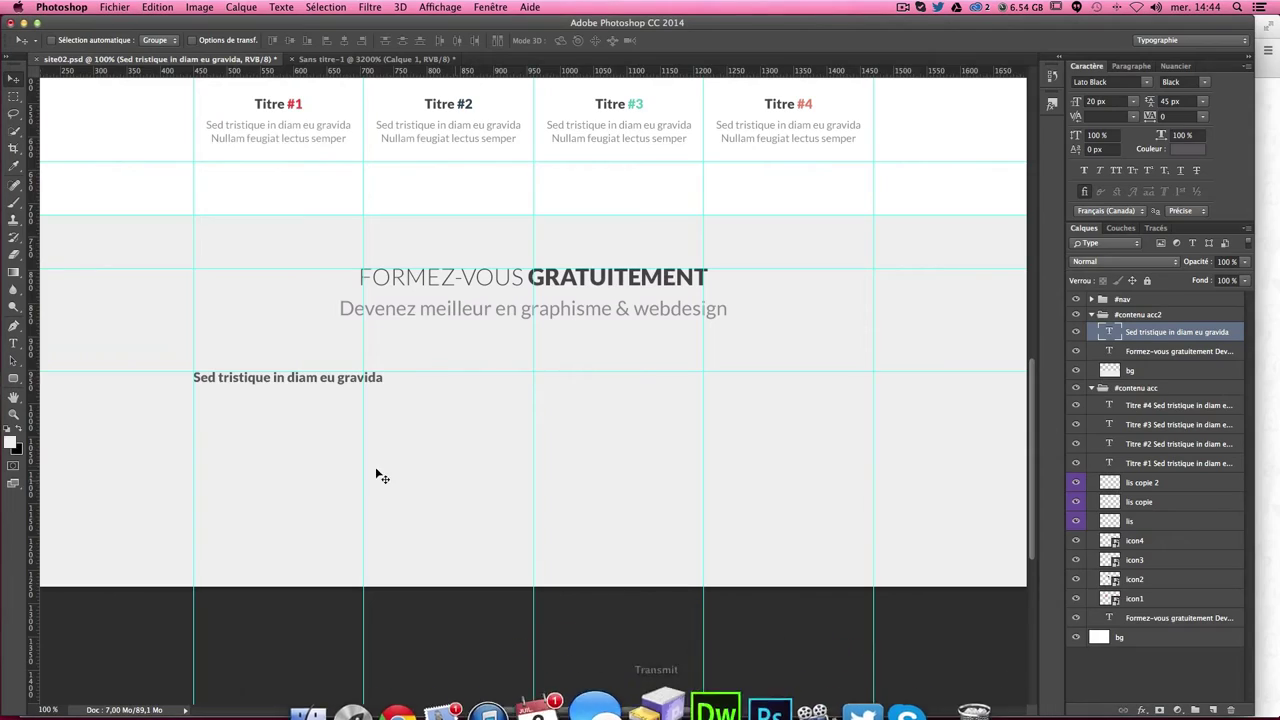
Step: Paste the lorem ipsum paragraph below the heading in the text box
double_click(1111, 338)
click(428, 383)
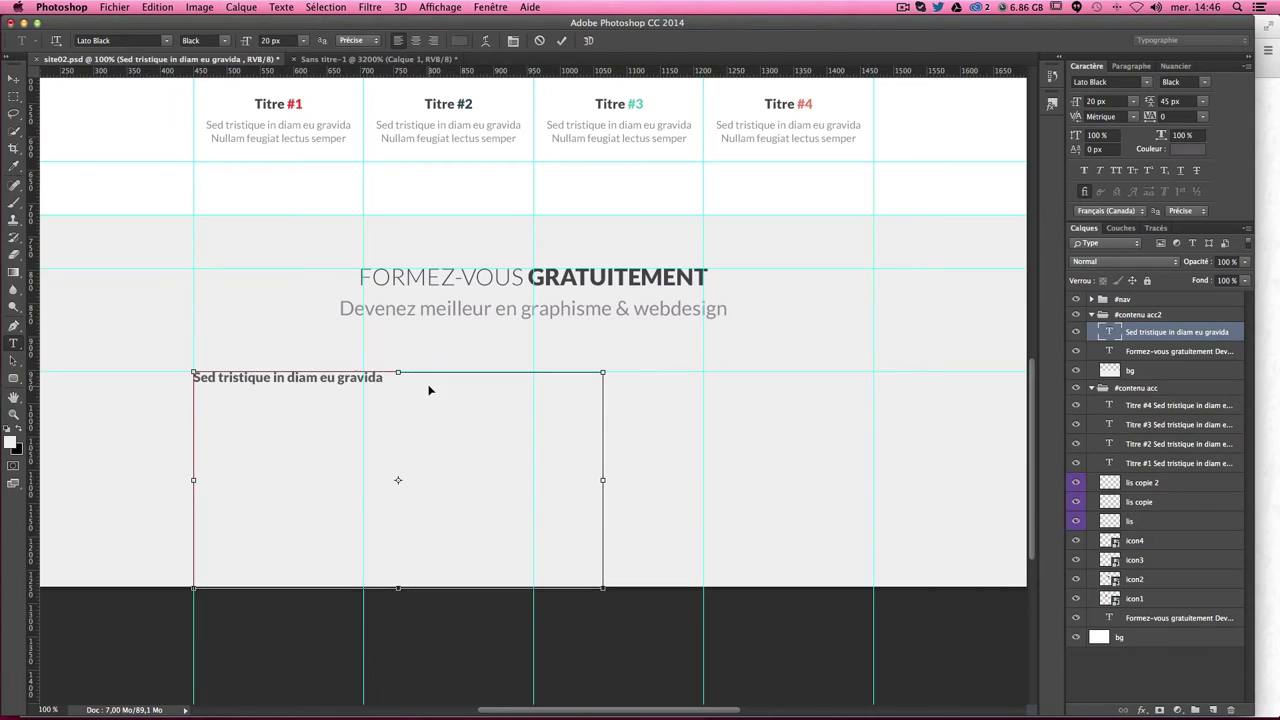
key(super+v)
mouse_move(492, 529)
mouse_down()
mouse_move(163, 434)
mouse_move(143, 408)
mouse_up()
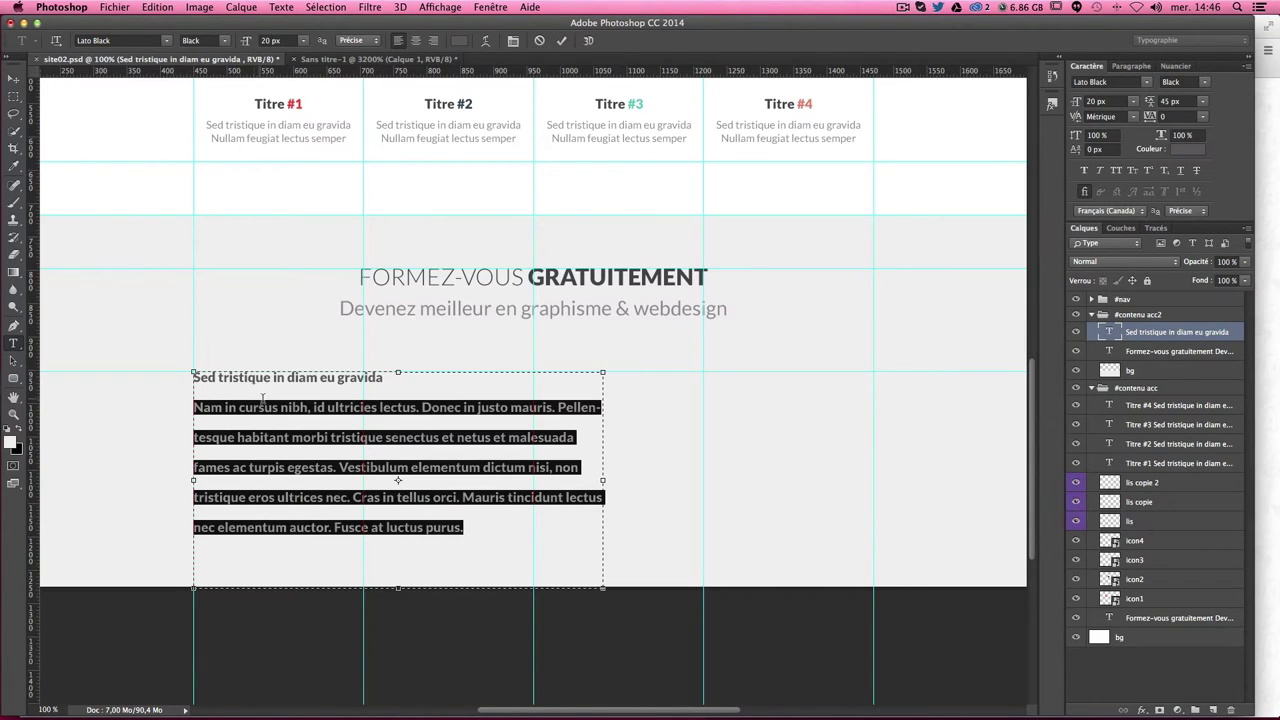
Step: Set the paragraph to Lato Regular, 15 px, with 20 px leading
click(1095, 101)
text(15)
key(Return)
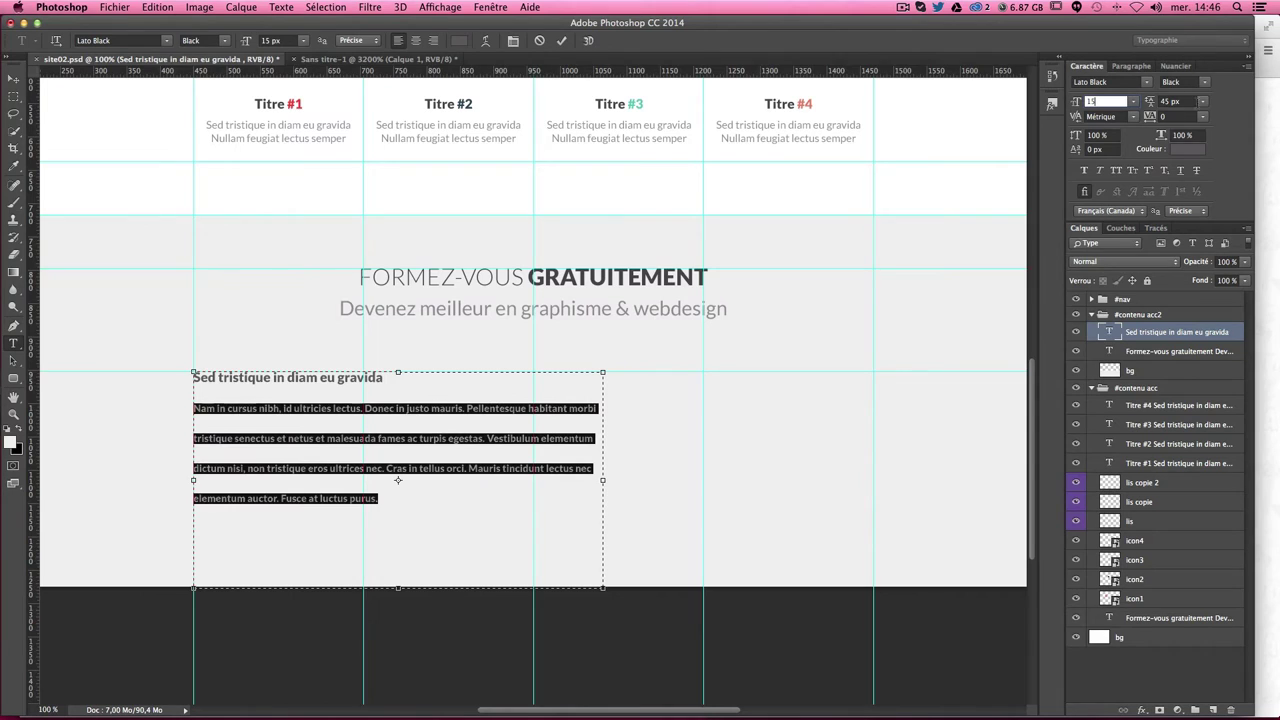
click(1204, 81)
click(1190, 133)
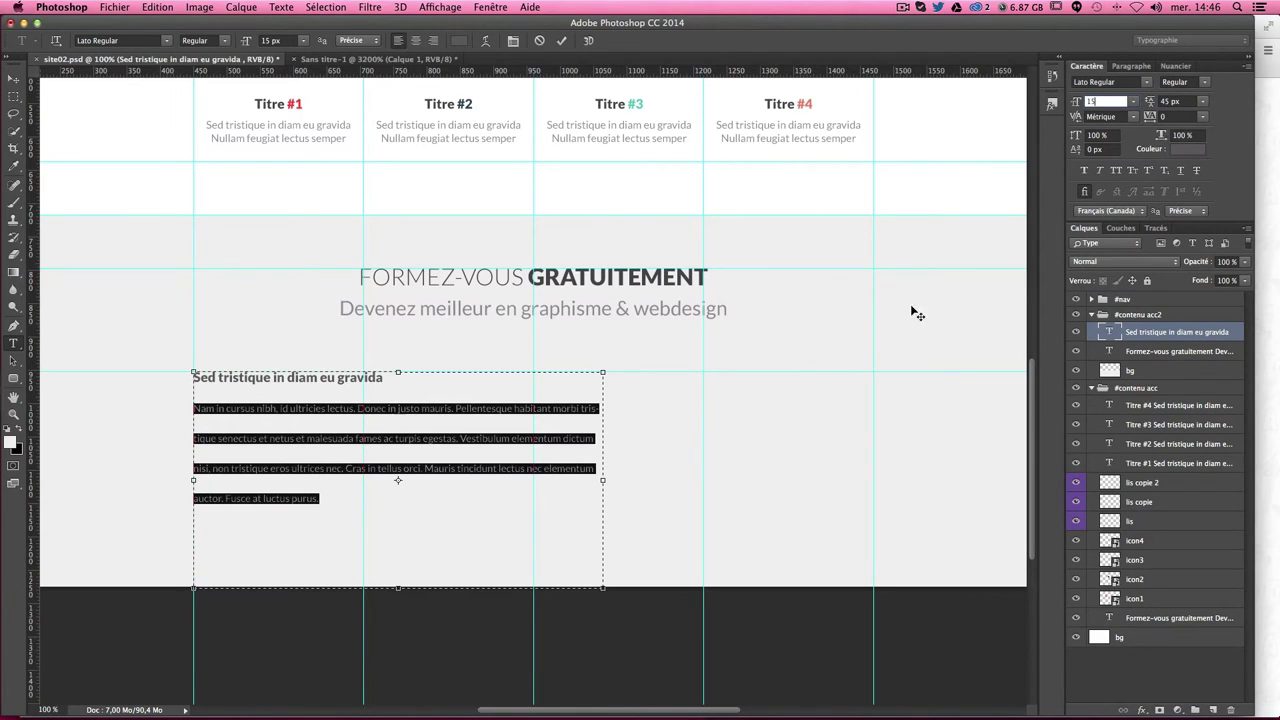
click(1176, 101)
text(20)
key(Return)
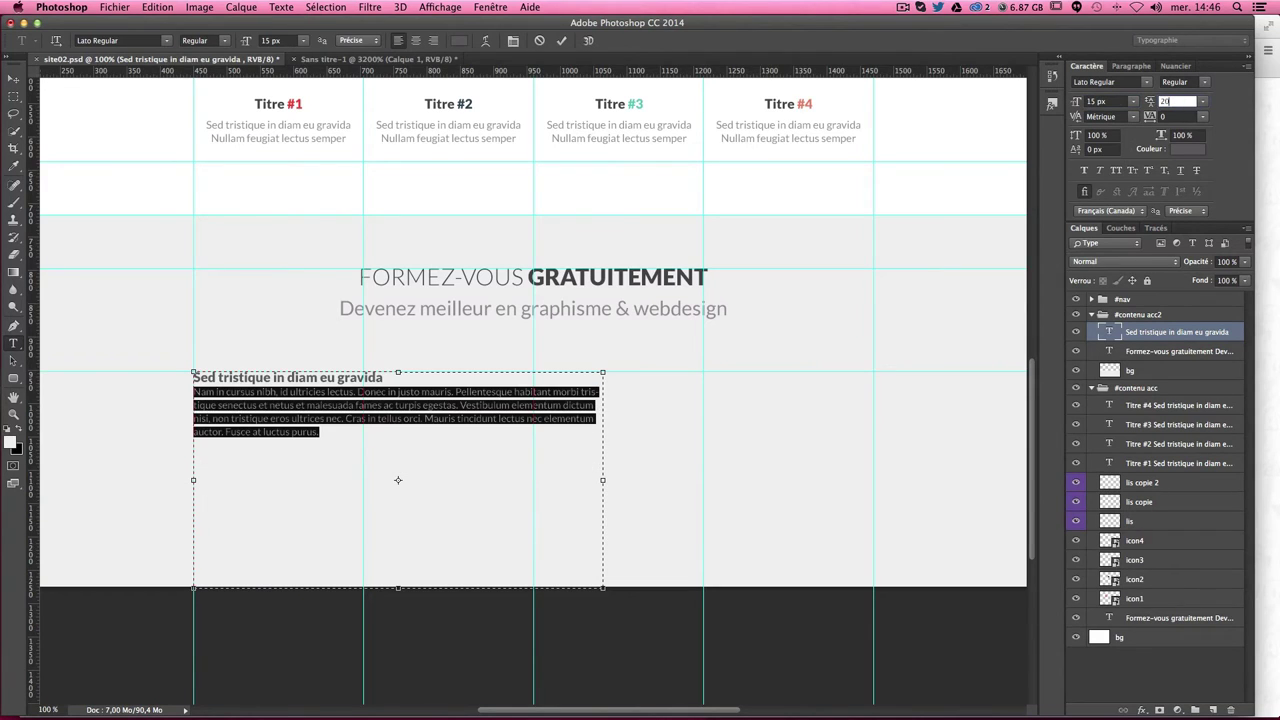
Step: Reselect the body paragraph and confirm its gray text colour
click(385, 417)
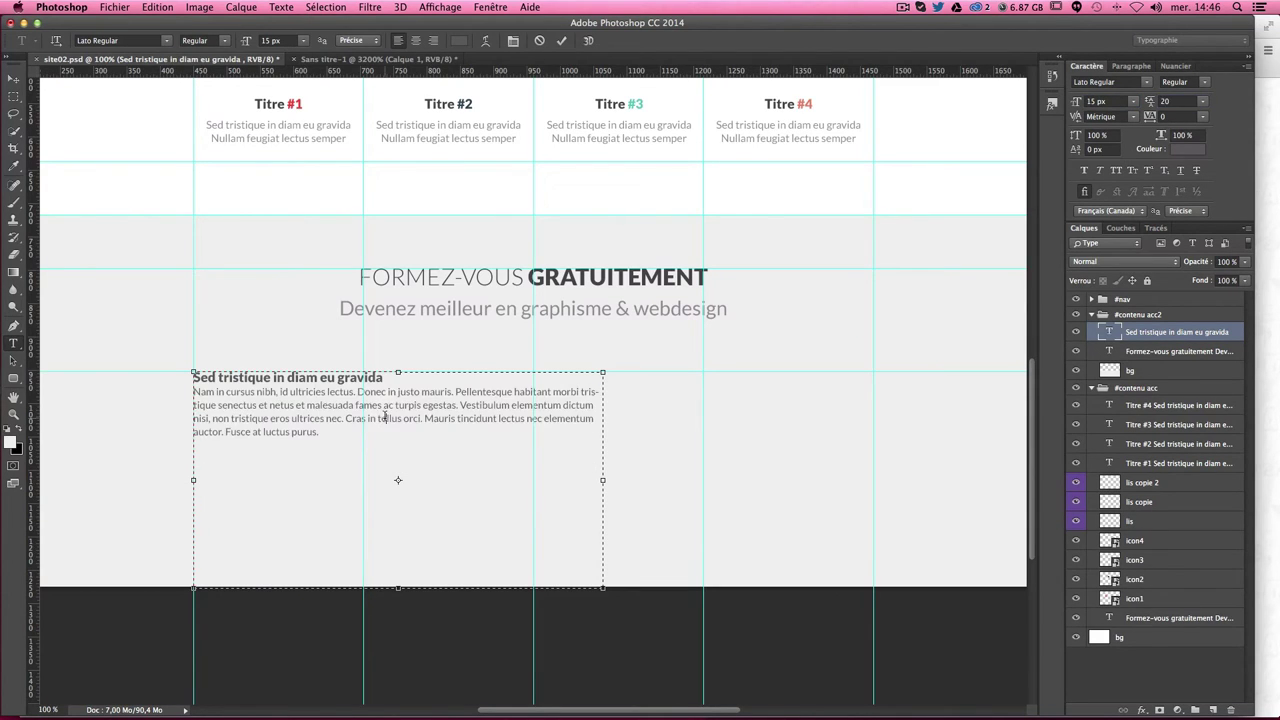
drag(317, 432, 177, 394)
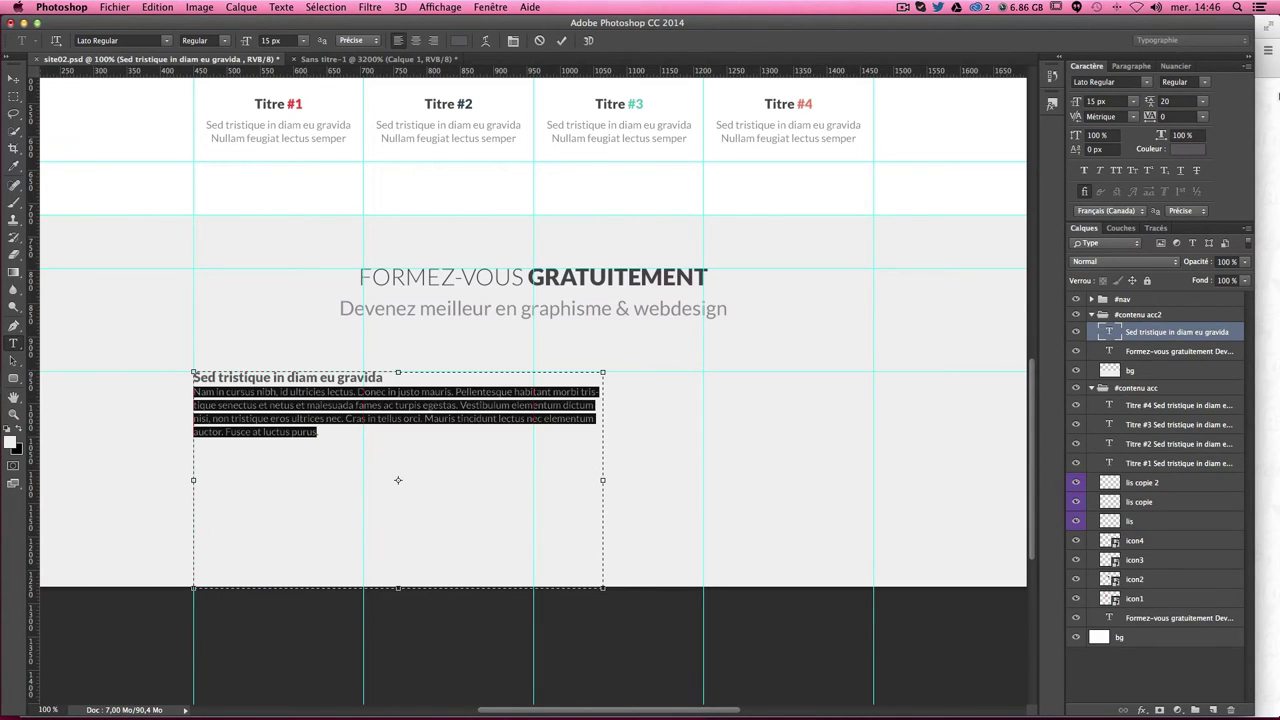
click(1189, 151)
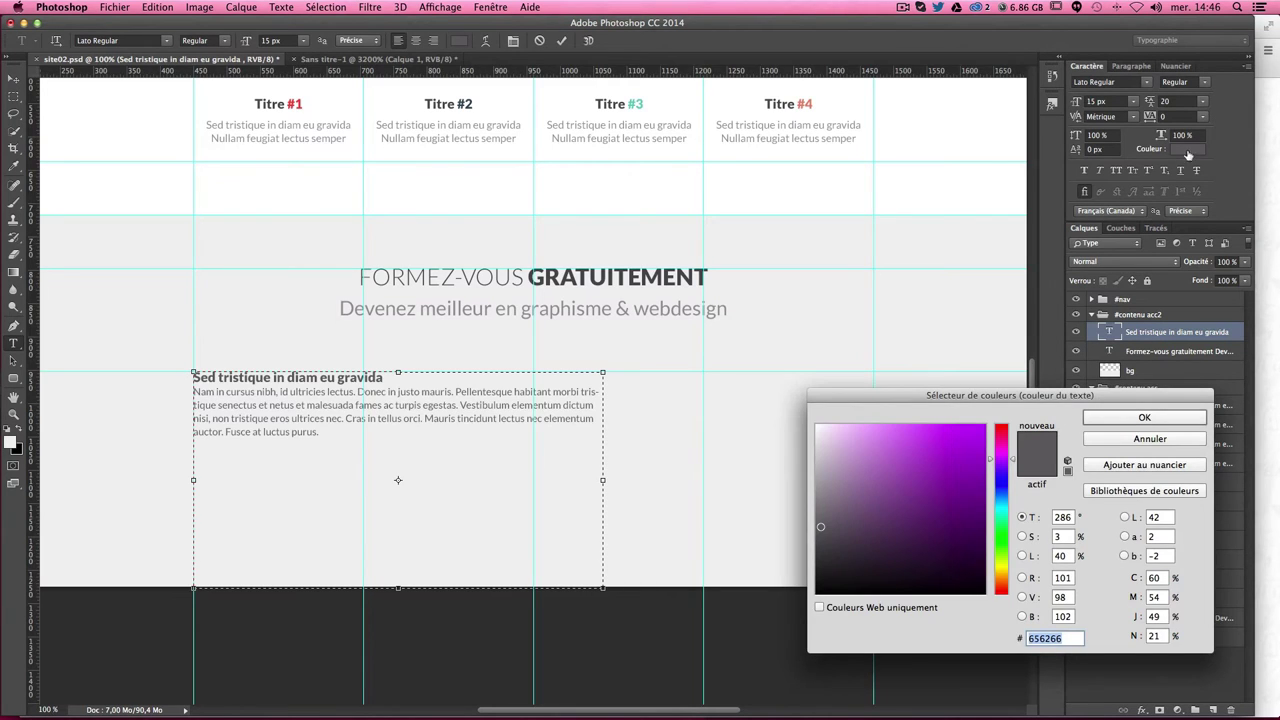
key(Return)
click(321, 434)
Step: Give the paragraph's first line 30 px leading
double_click(205, 395)
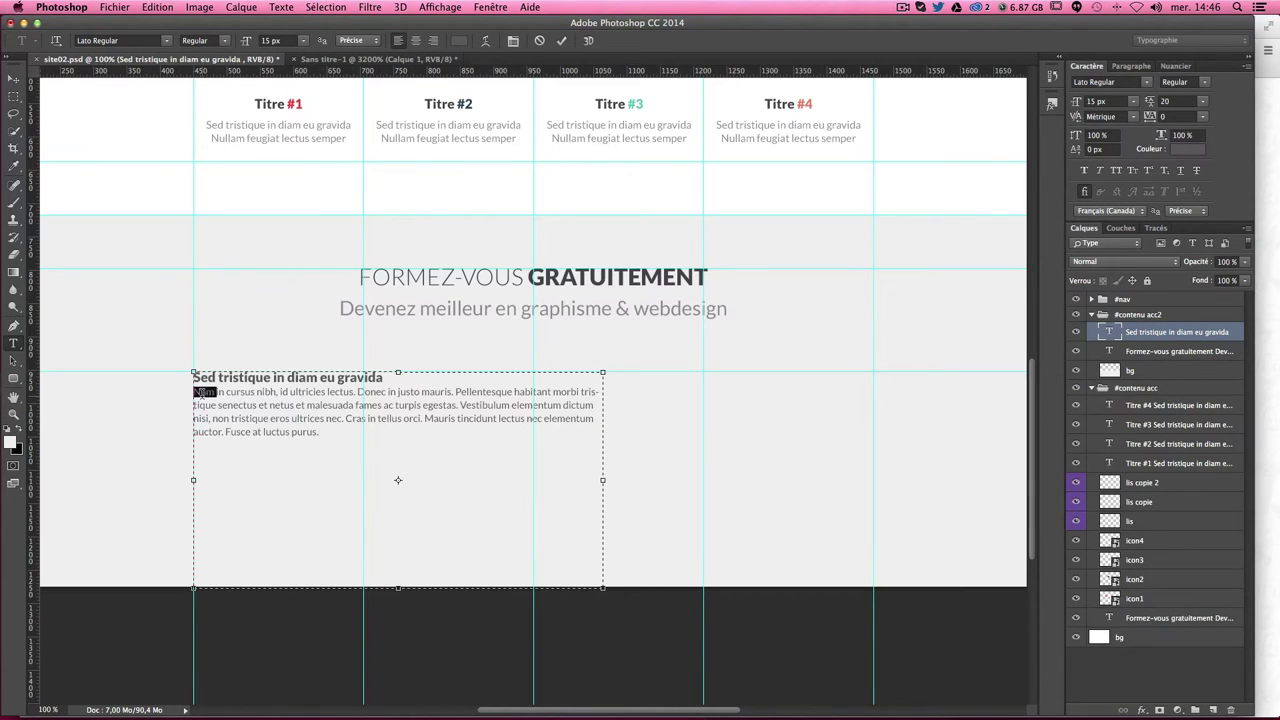
drag(203, 395, 237, 394)
click(1196, 101)
text(30)
key(Return)
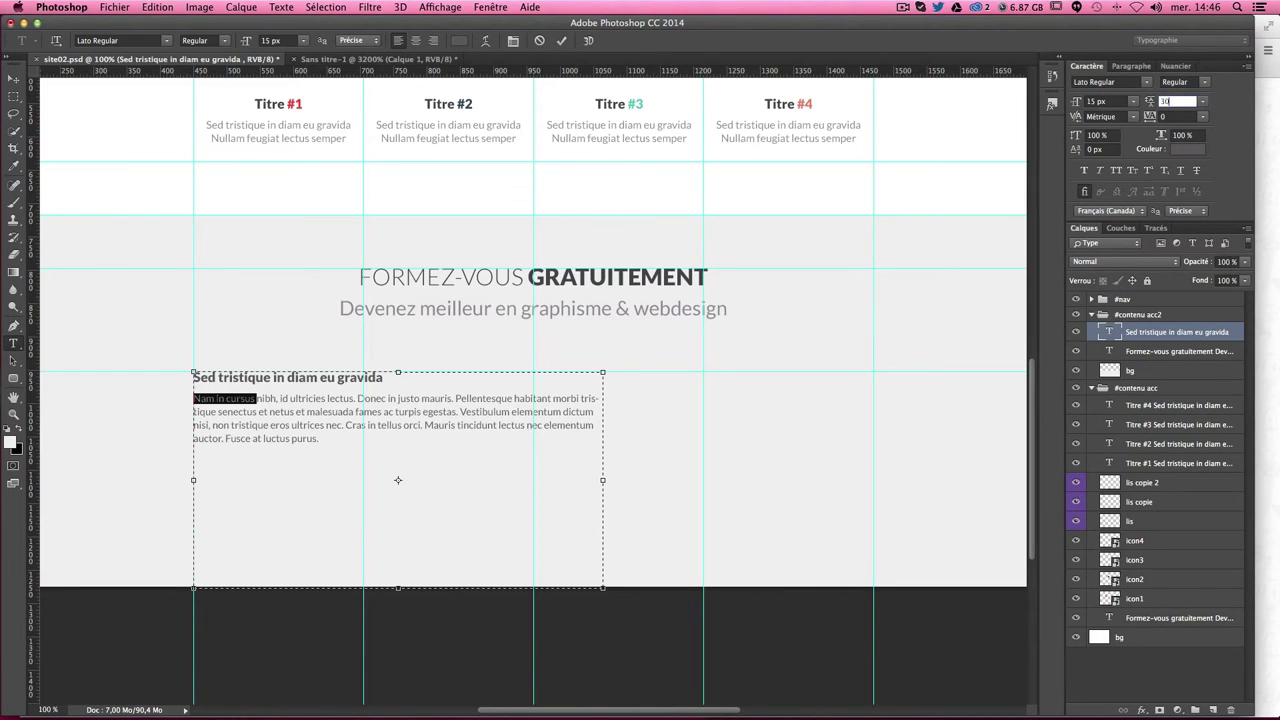
click(361, 477)
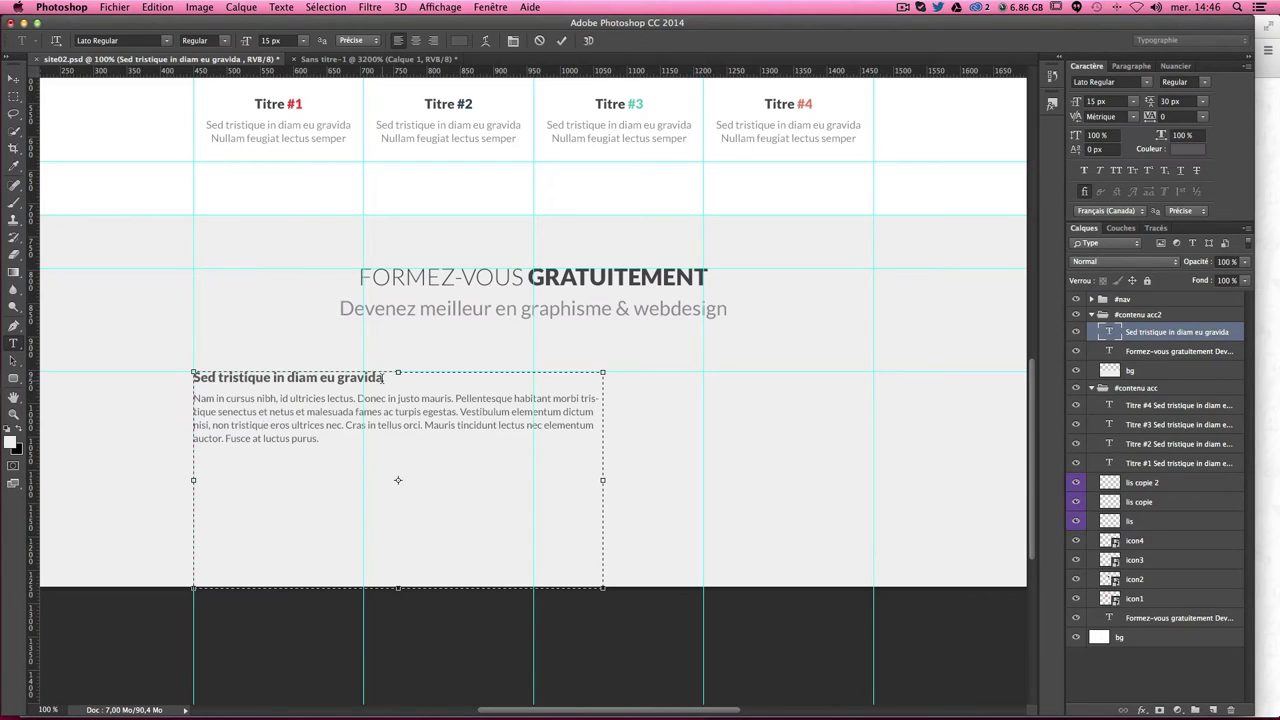
drag(384, 377, 162, 377)
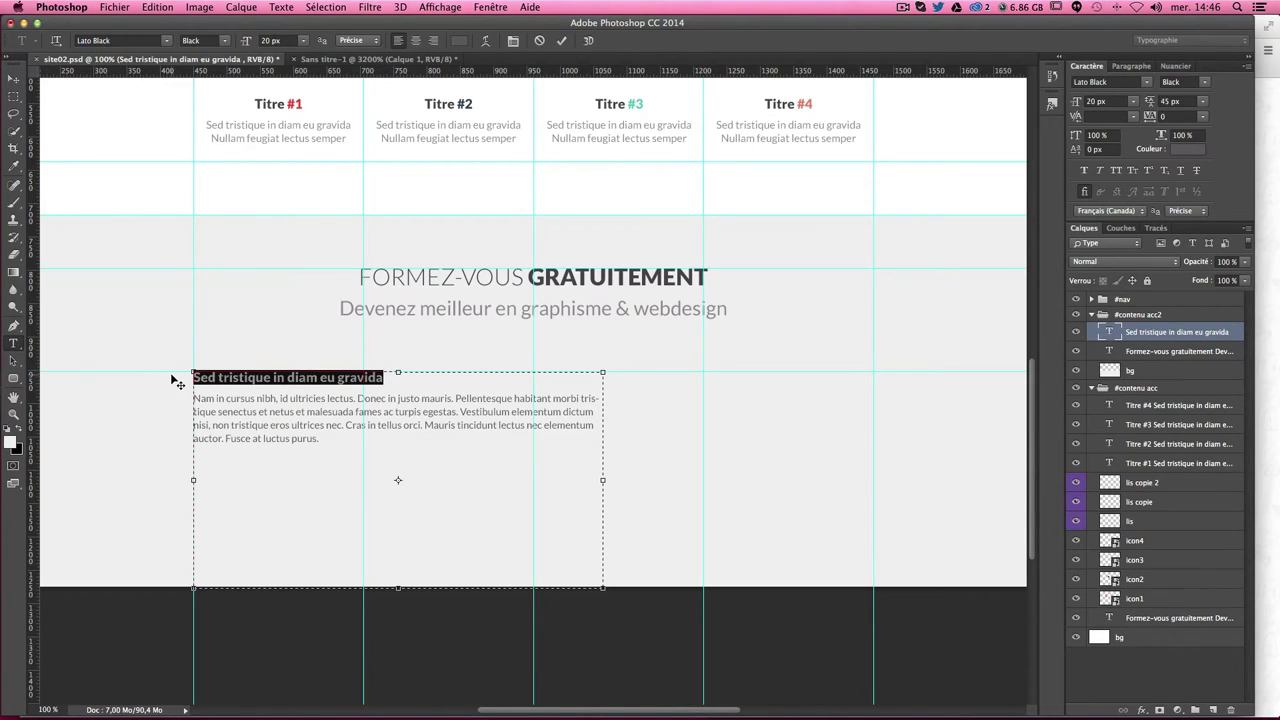
Step: Make the heading 25 px and teal, sampled from the lollipop icon
click(1095, 101)
text(25)
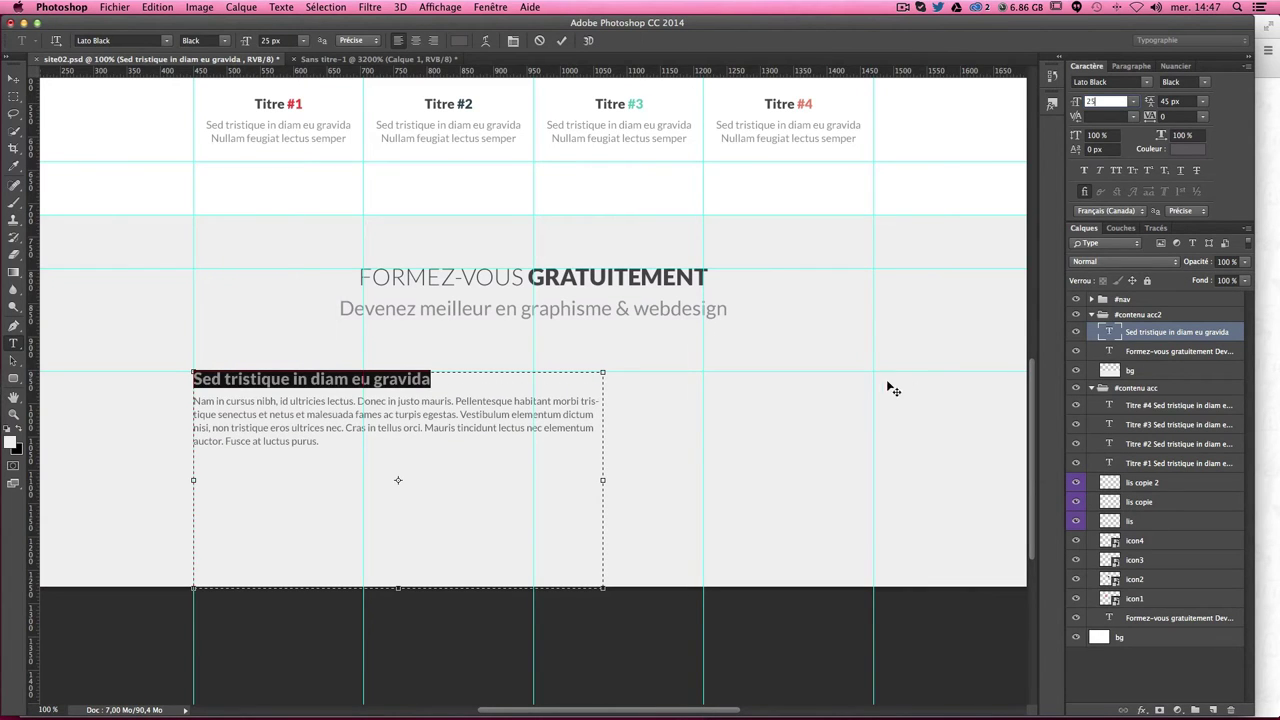
scroll(890, 386, up, 3)
scroll(883, 388, up, 5)
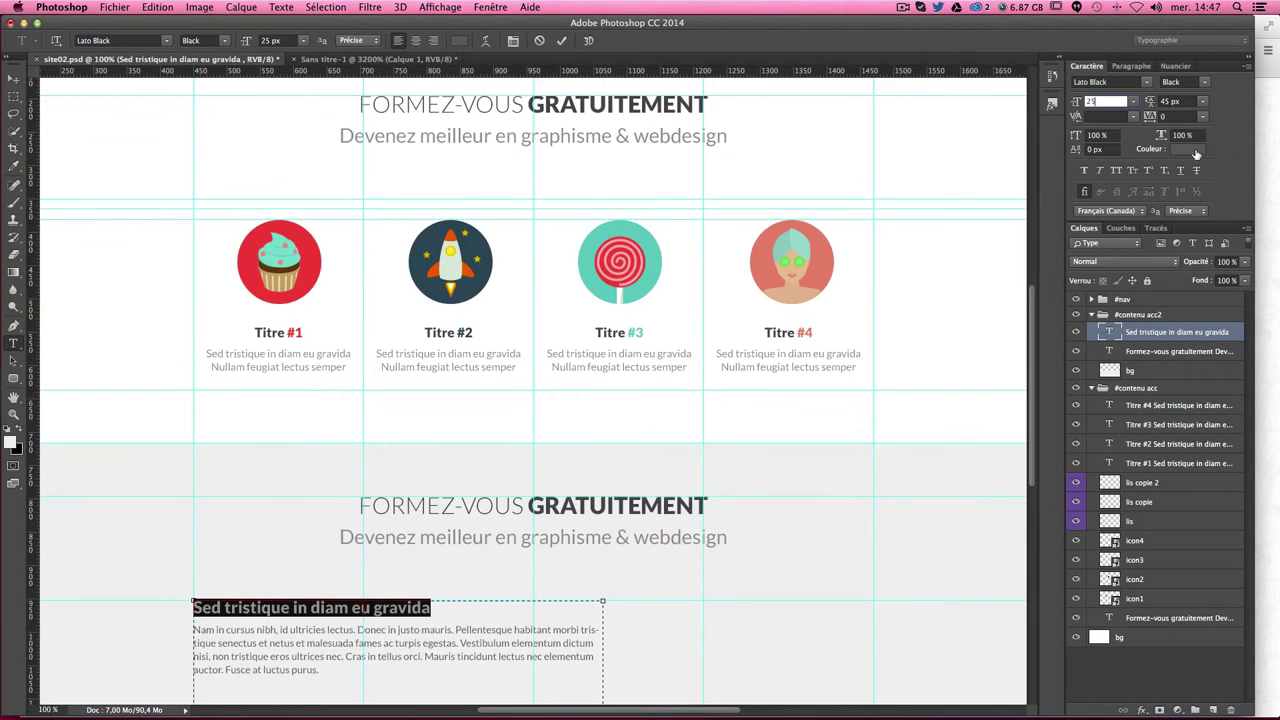
click(1190, 150)
click(643, 230)
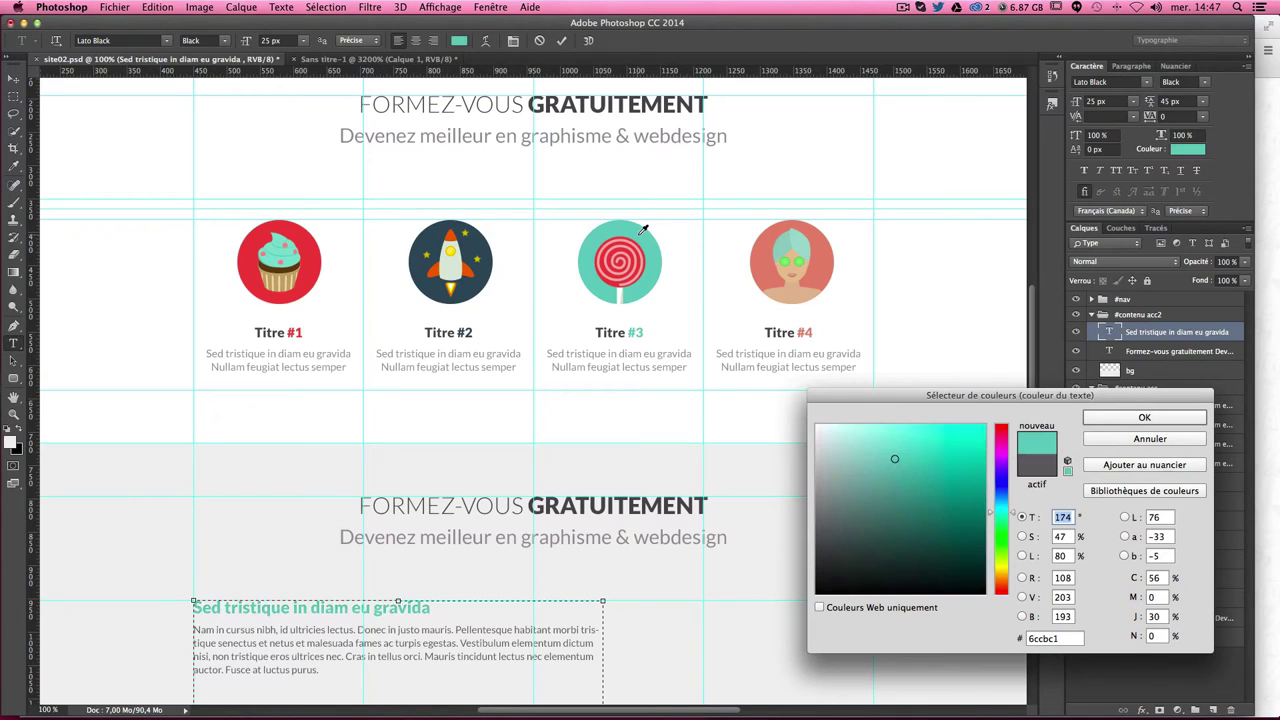
scroll(700, 202, up, 3)
scroll(700, 202, up, 3)
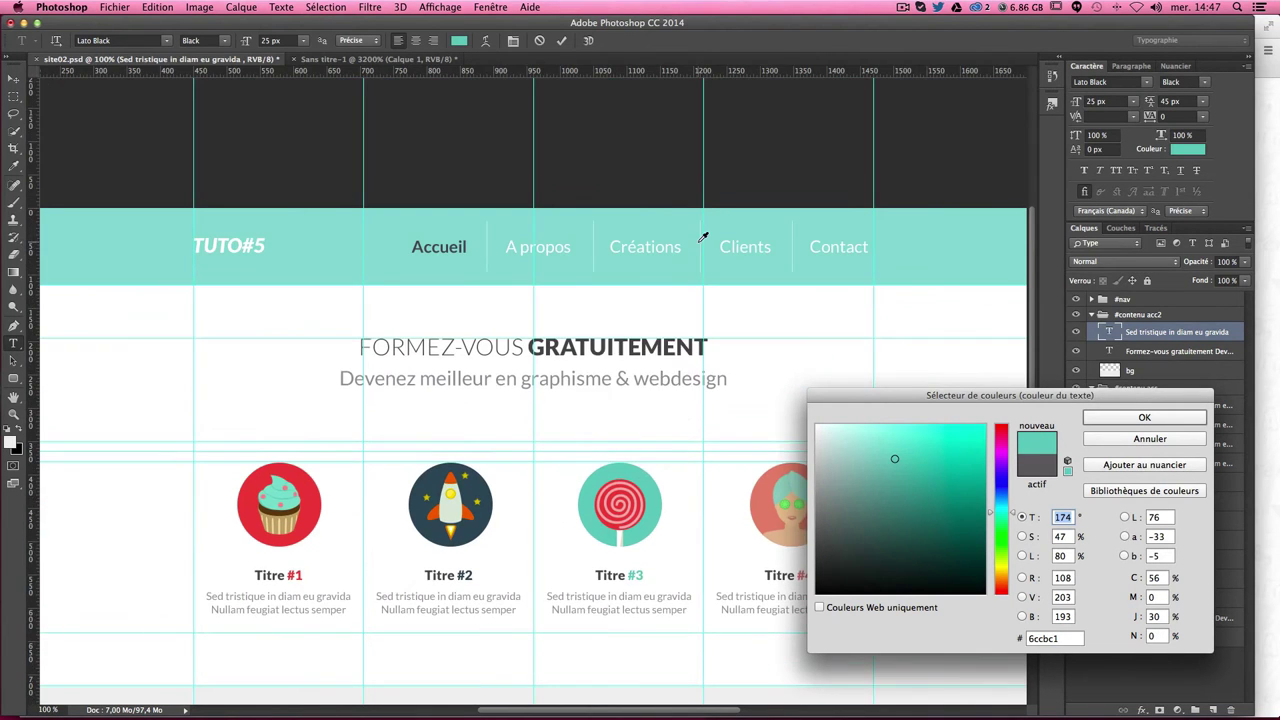
scroll(703, 240, down, 3)
scroll(706, 245, down, 5)
scroll(706, 245, down, 2)
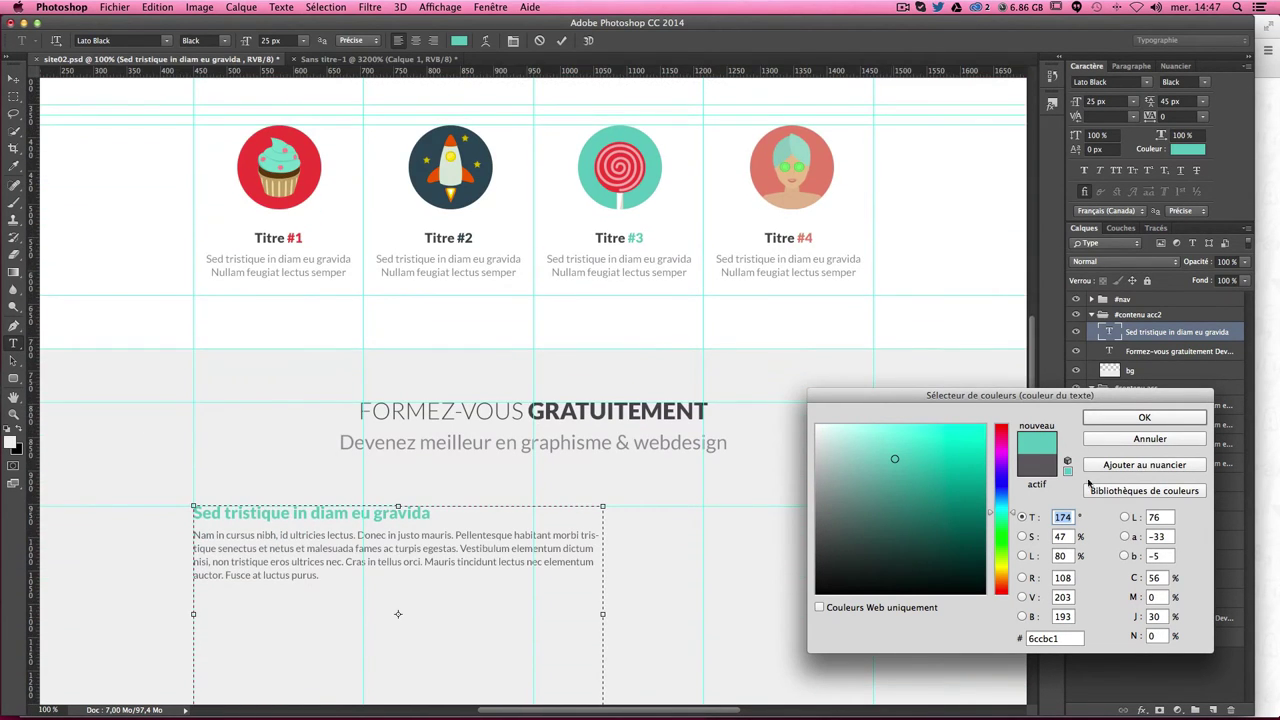
click(1144, 417)
scroll(720, 490, down, 5)
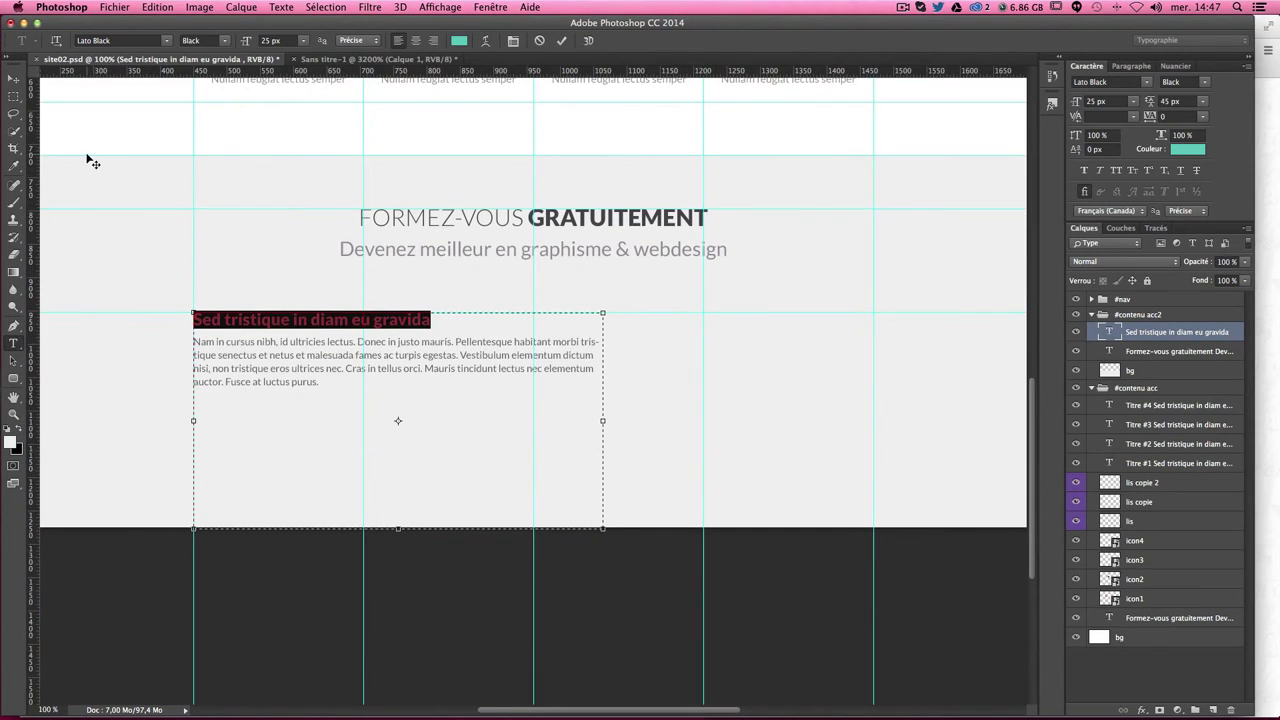
click(13, 82)
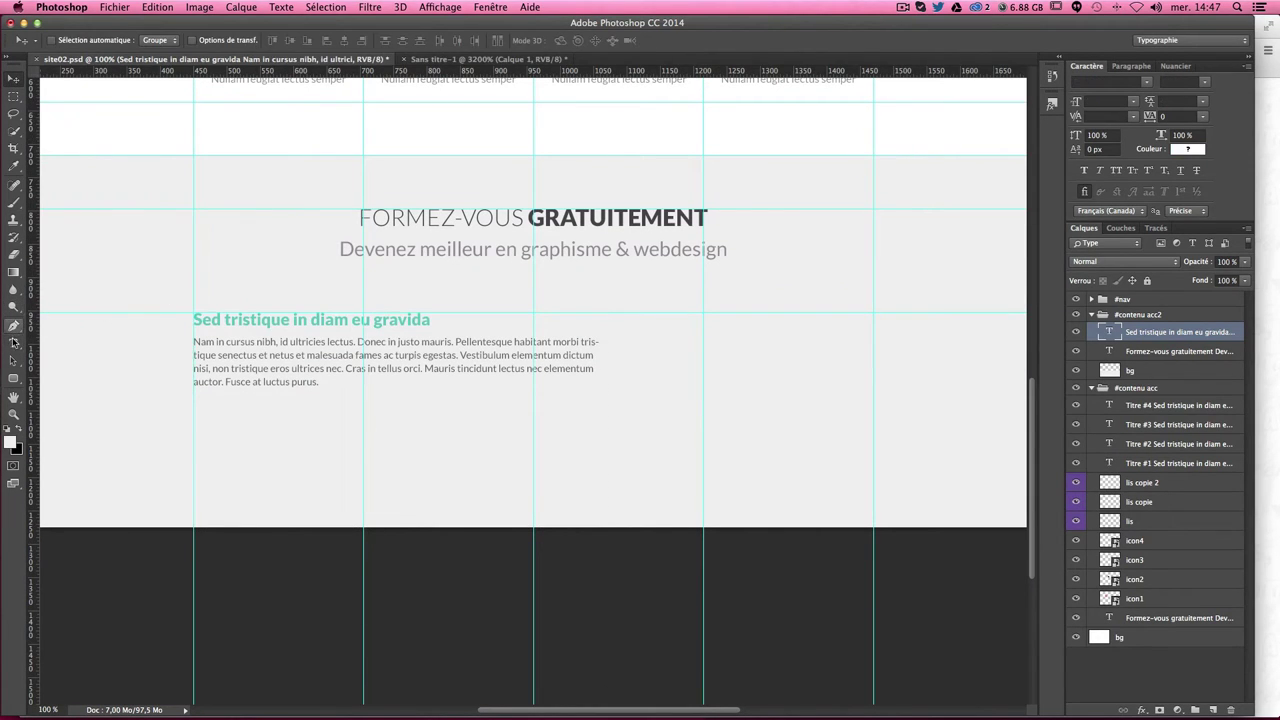
Step: Trim the paragraph's closing sentences so it ends at 'ultrices nec.'
click(13, 343)
drag(320, 384, 344, 368)
key(BackSpace)
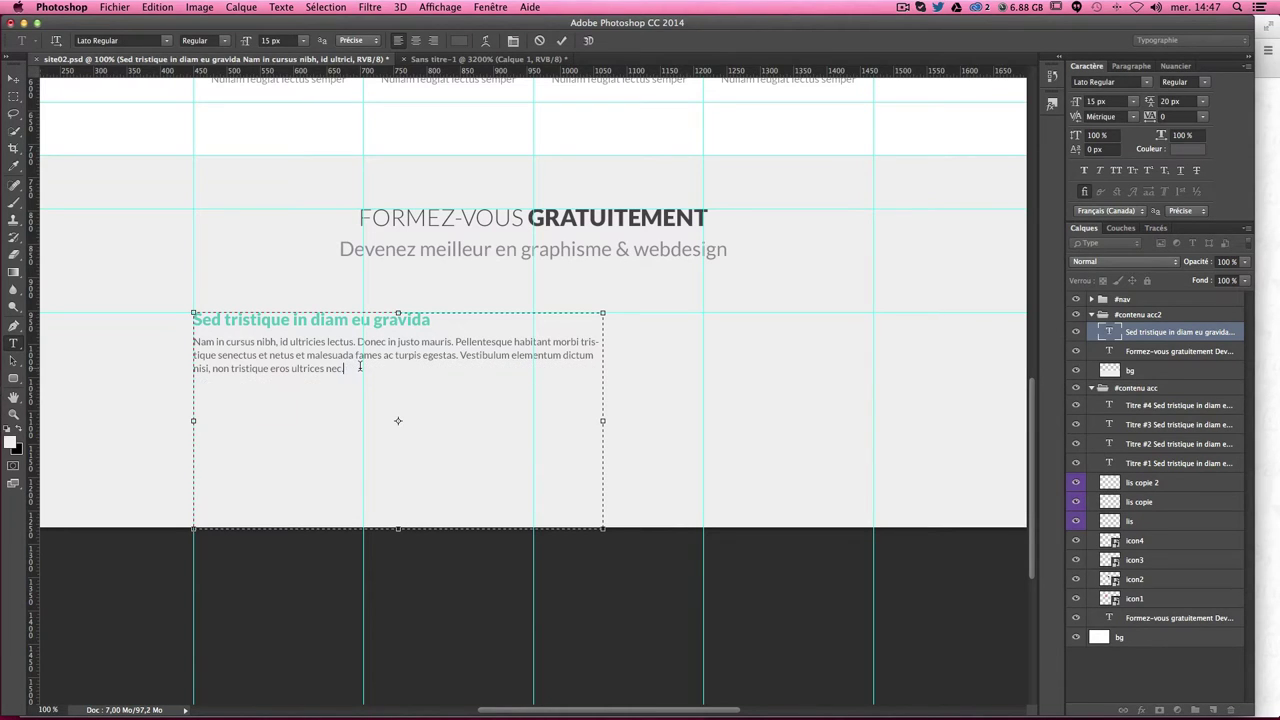
text(.)
double_click(198, 318)
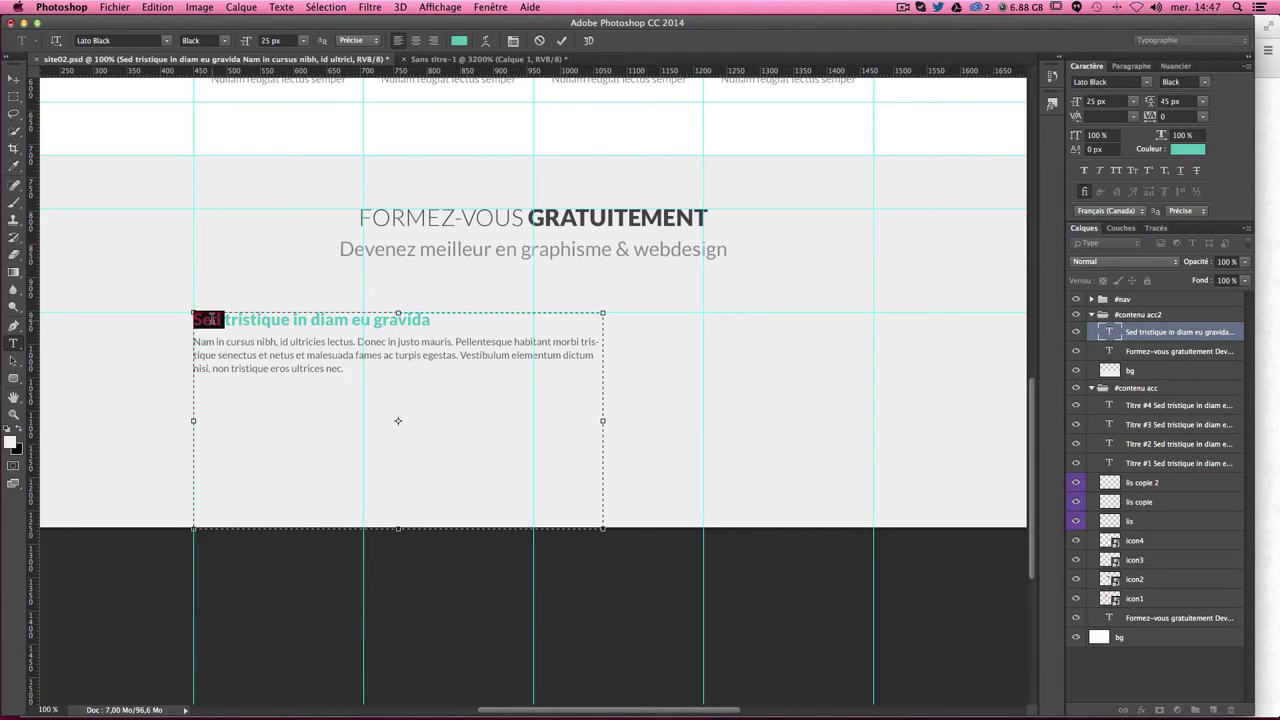
click(212, 318)
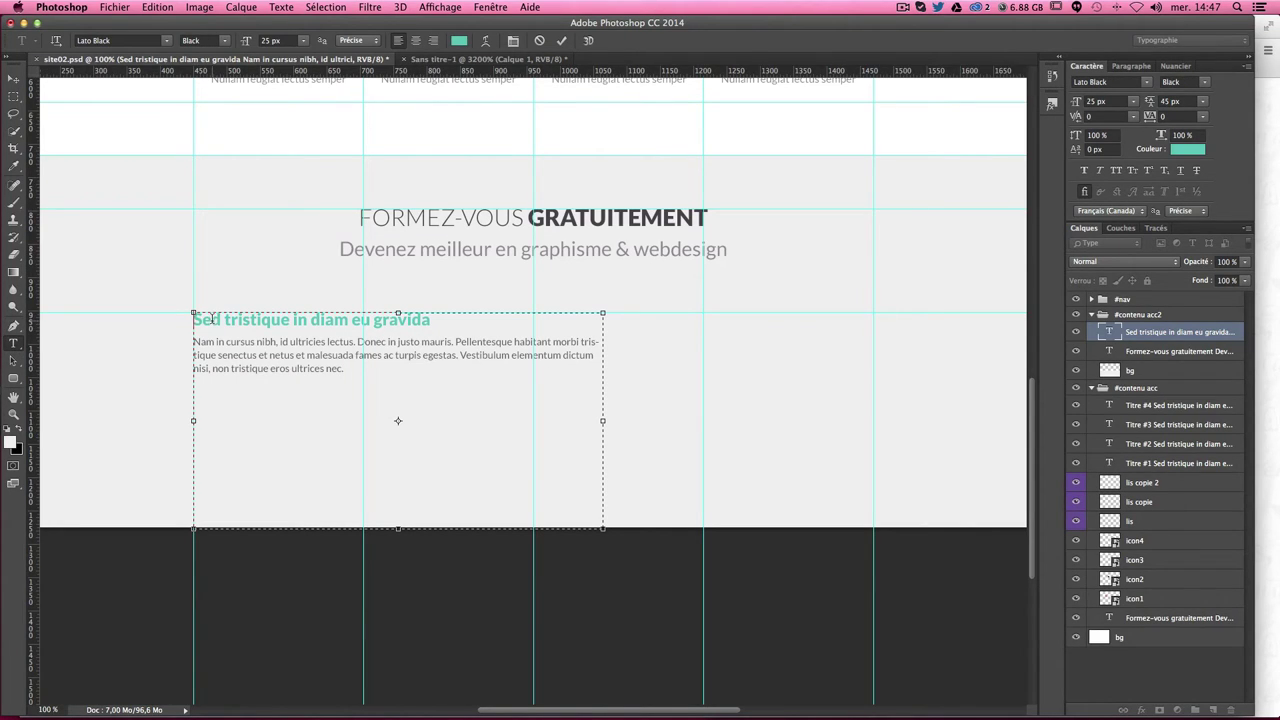
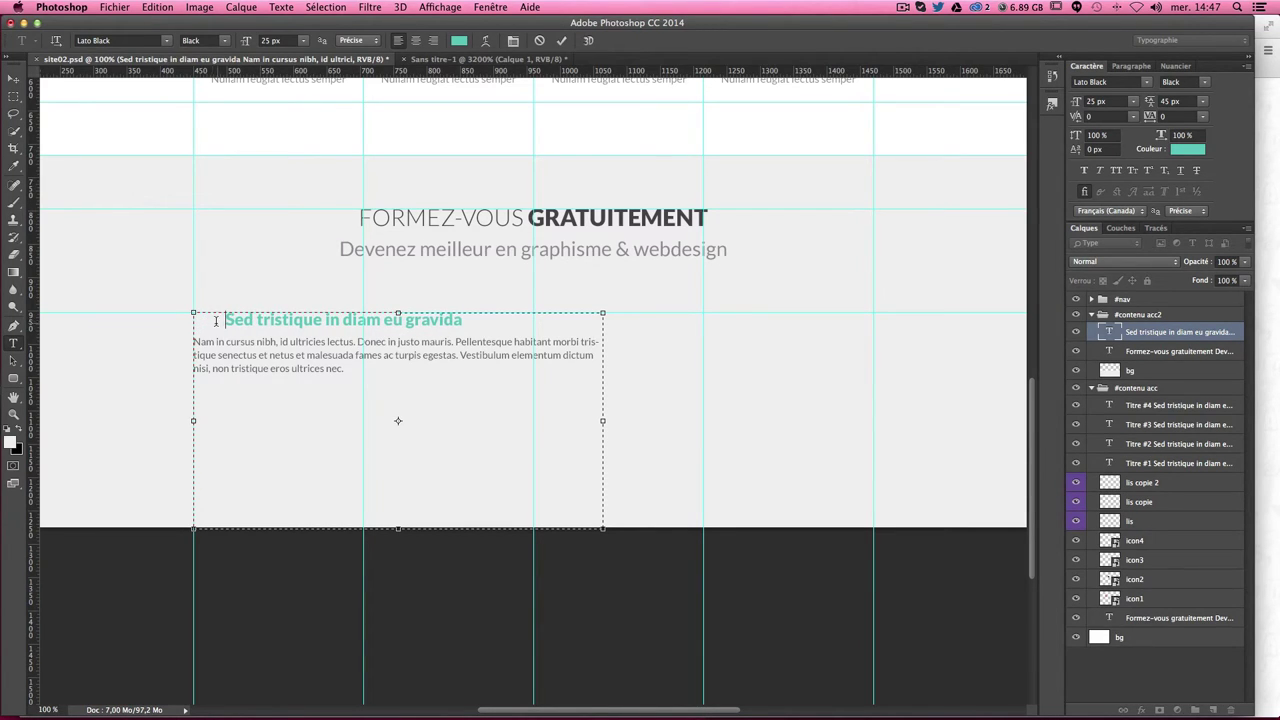
Step: Place ico-h2.png from the project's image folder into the mockup
click(15, 80)
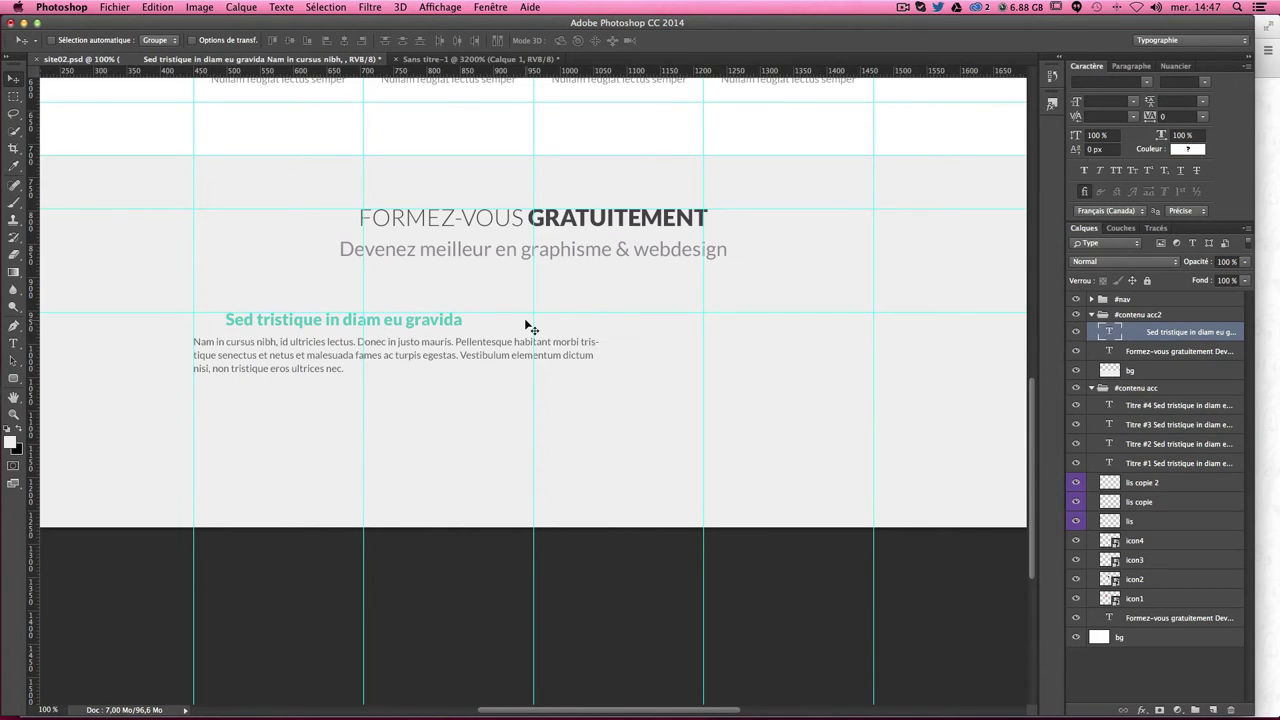
click(1274, 316)
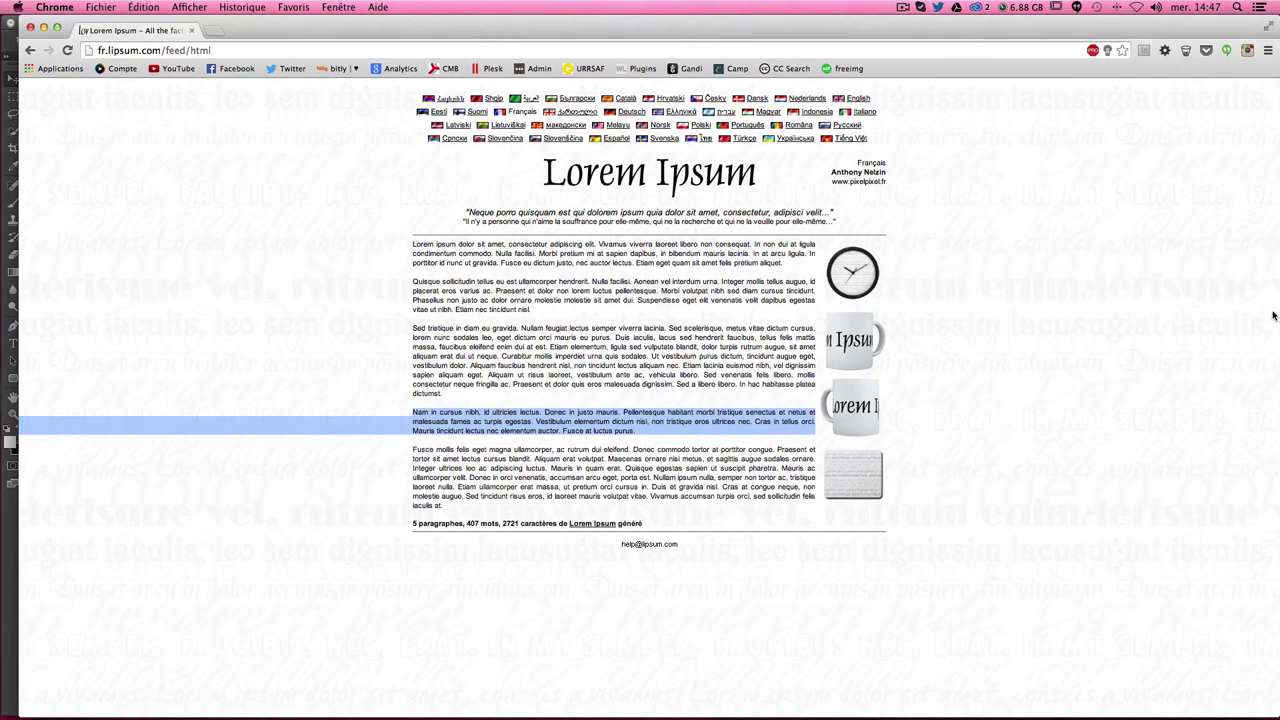
click(1277, 115)
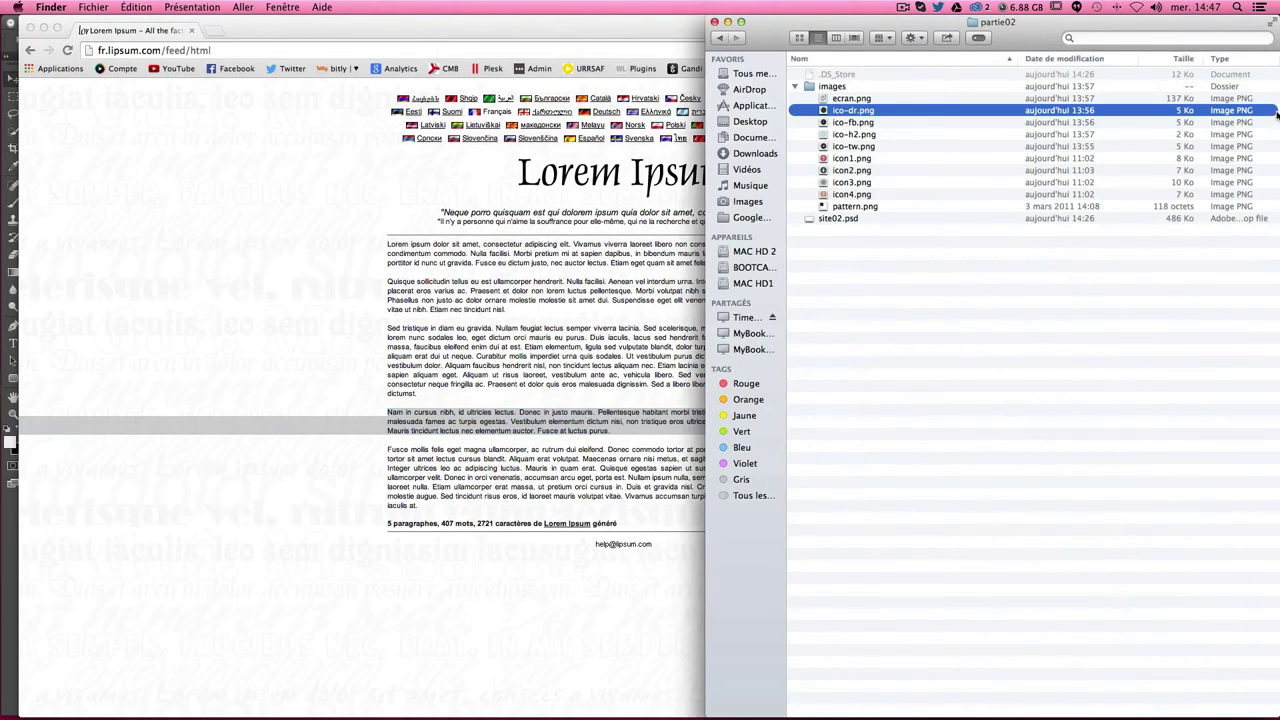
click(4, 188)
click(1277, 221)
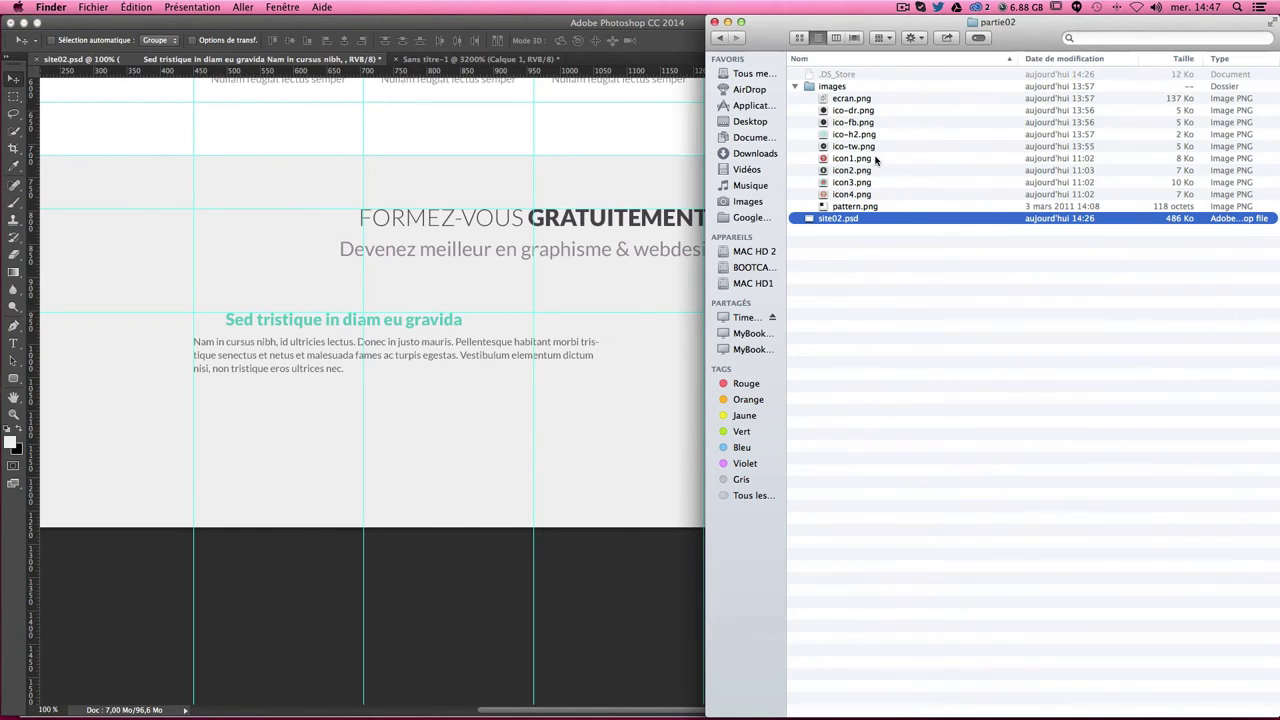
click(838, 138)
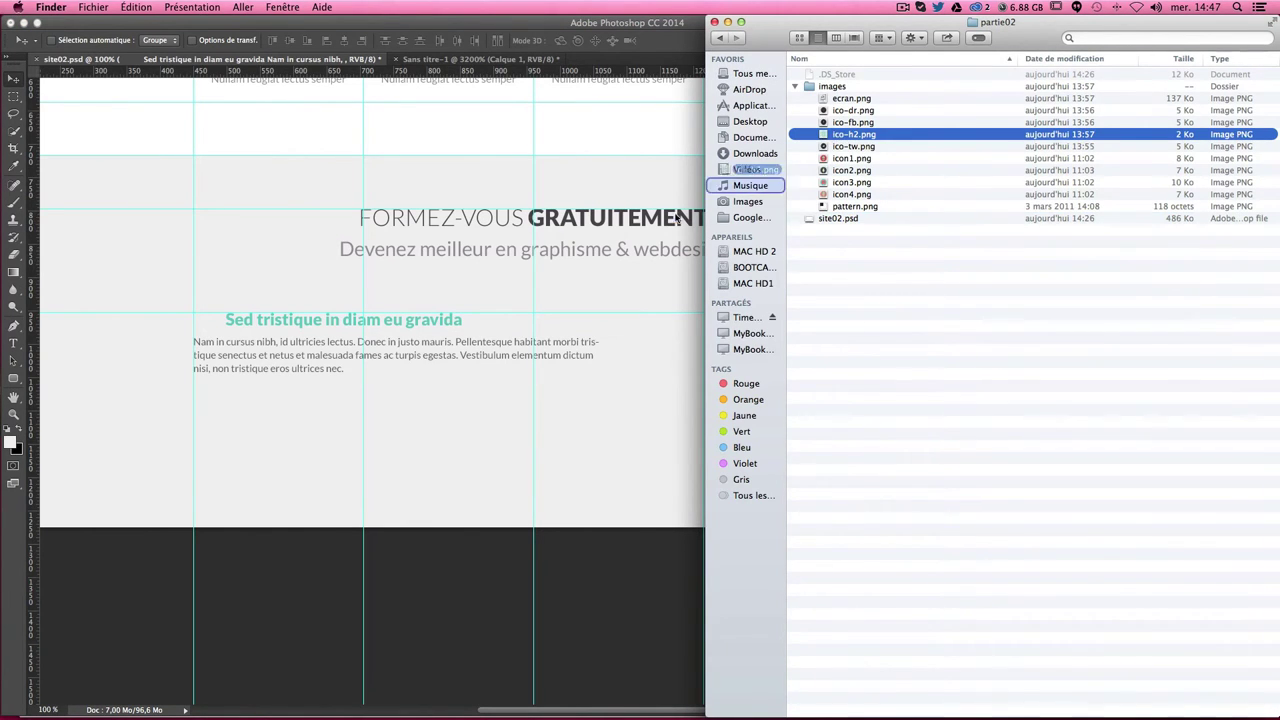
drag(834, 140, 200, 345)
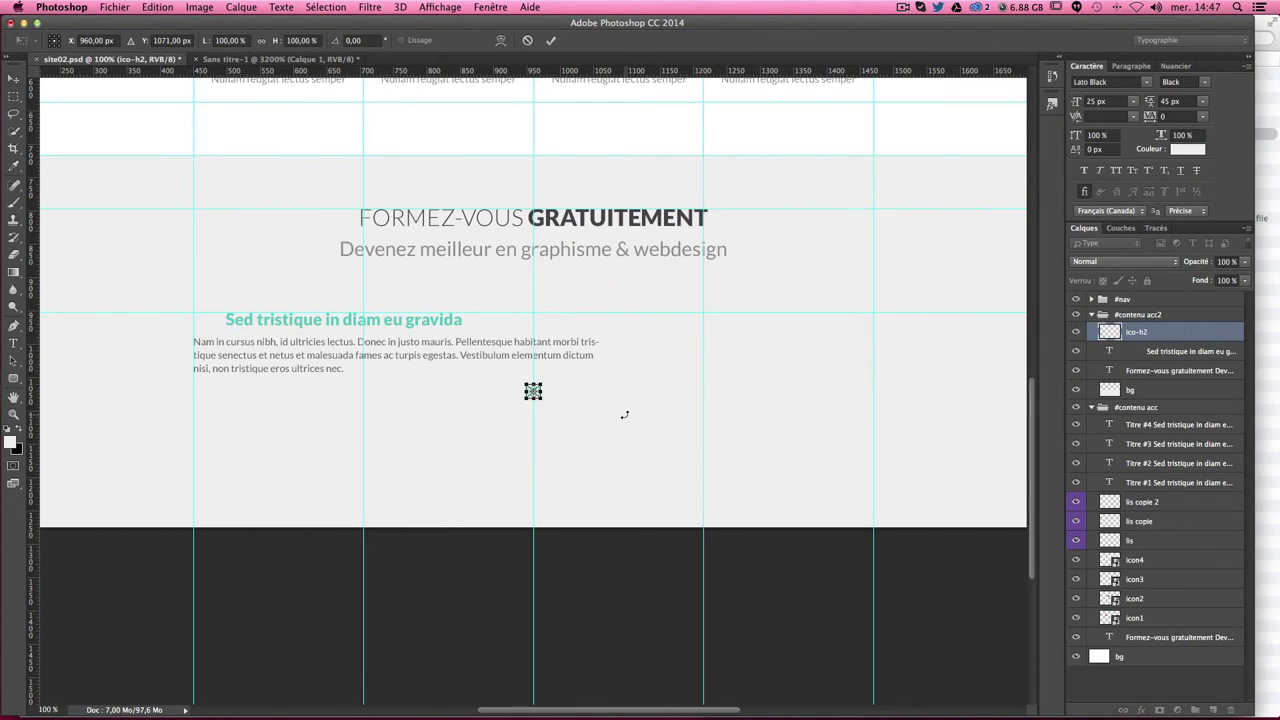
key(Return)
Step: Move the icon left of the 'Sed tristique in diam eu gravida' heading and remove its leading spaces
mouse_move(651, 434)
mouse_down()
mouse_move(319, 360)
mouse_move(286, 391)
mouse_up()
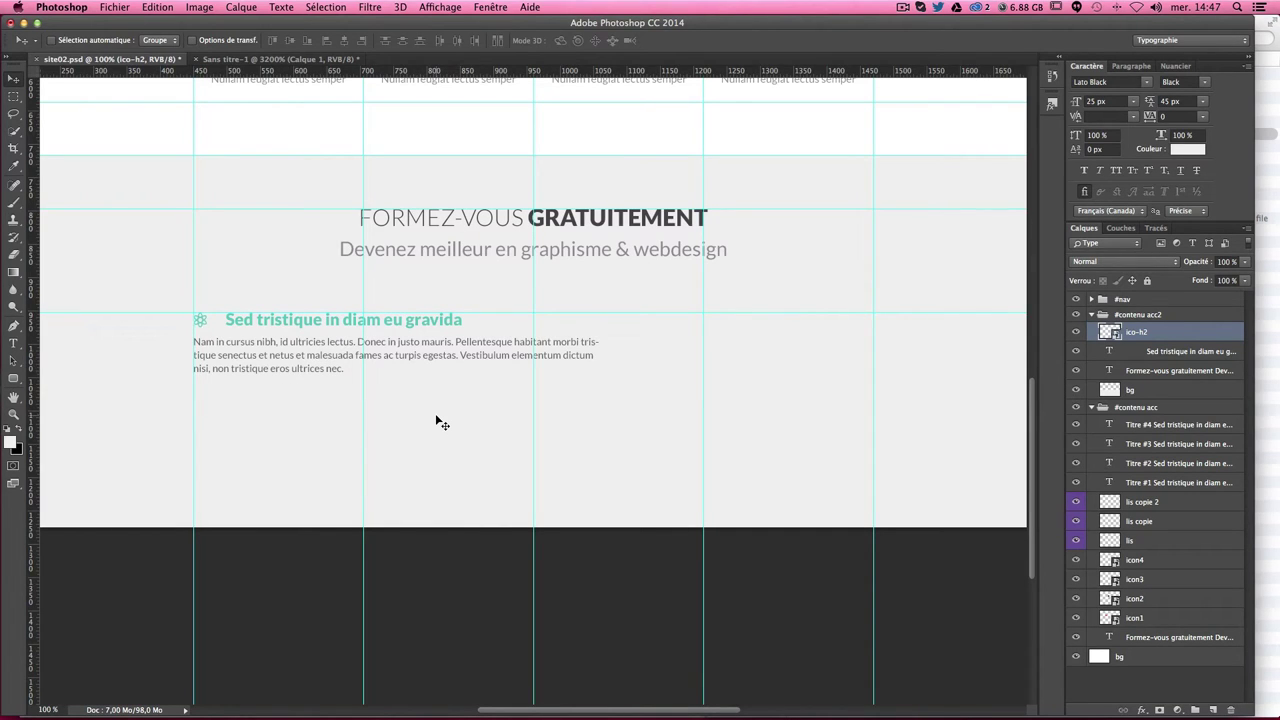
key(t)
click(230, 318)
key(BackSpace)
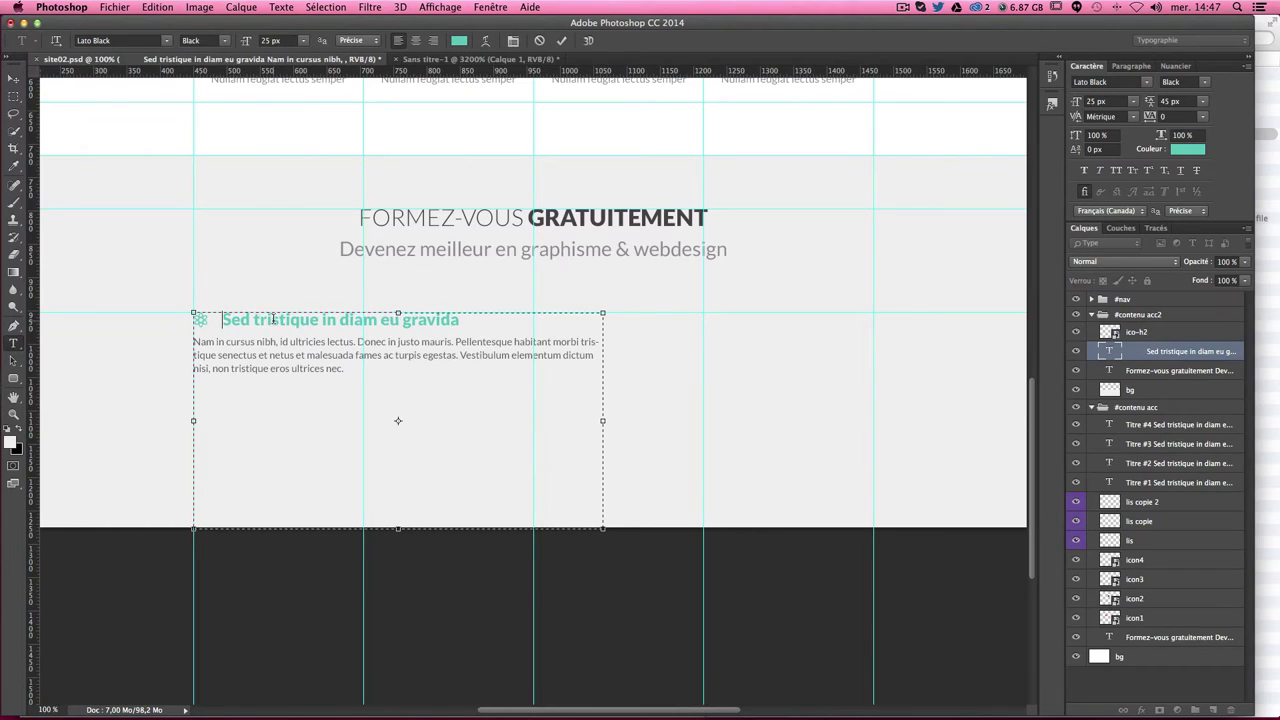
key(BackSpace)
key(BackSpace)
key(BackSpace)
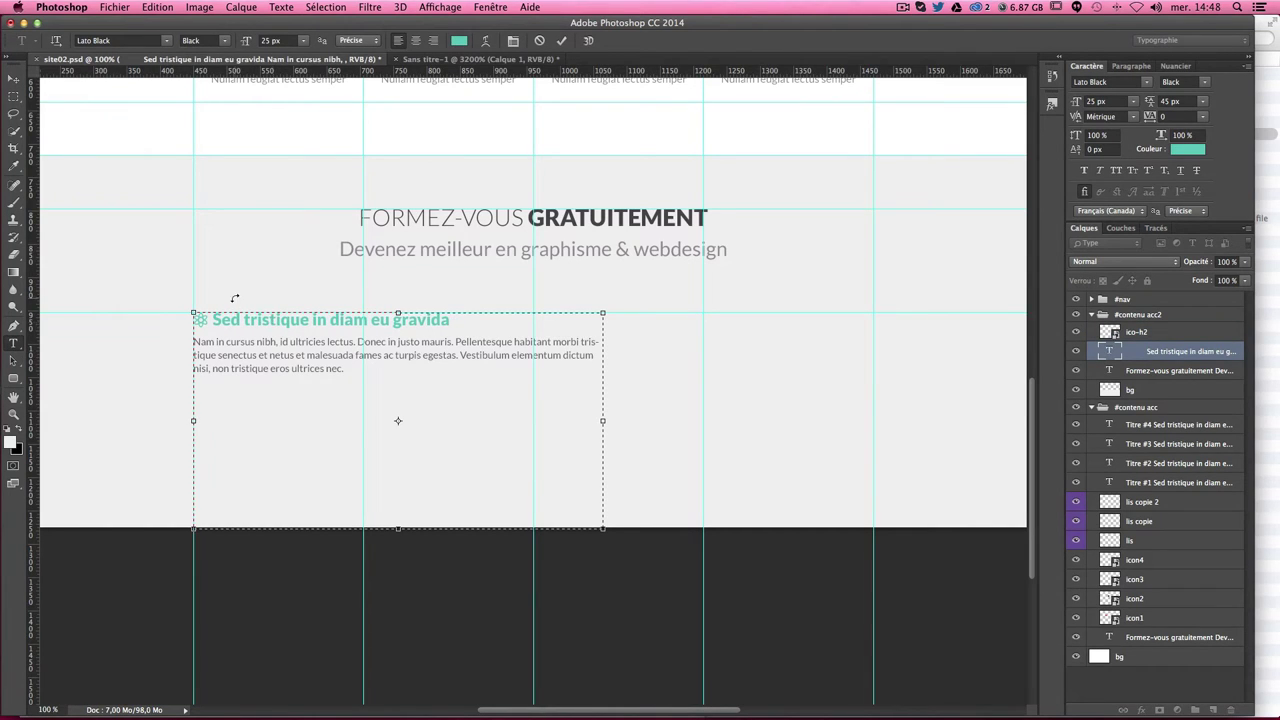
click(13, 78)
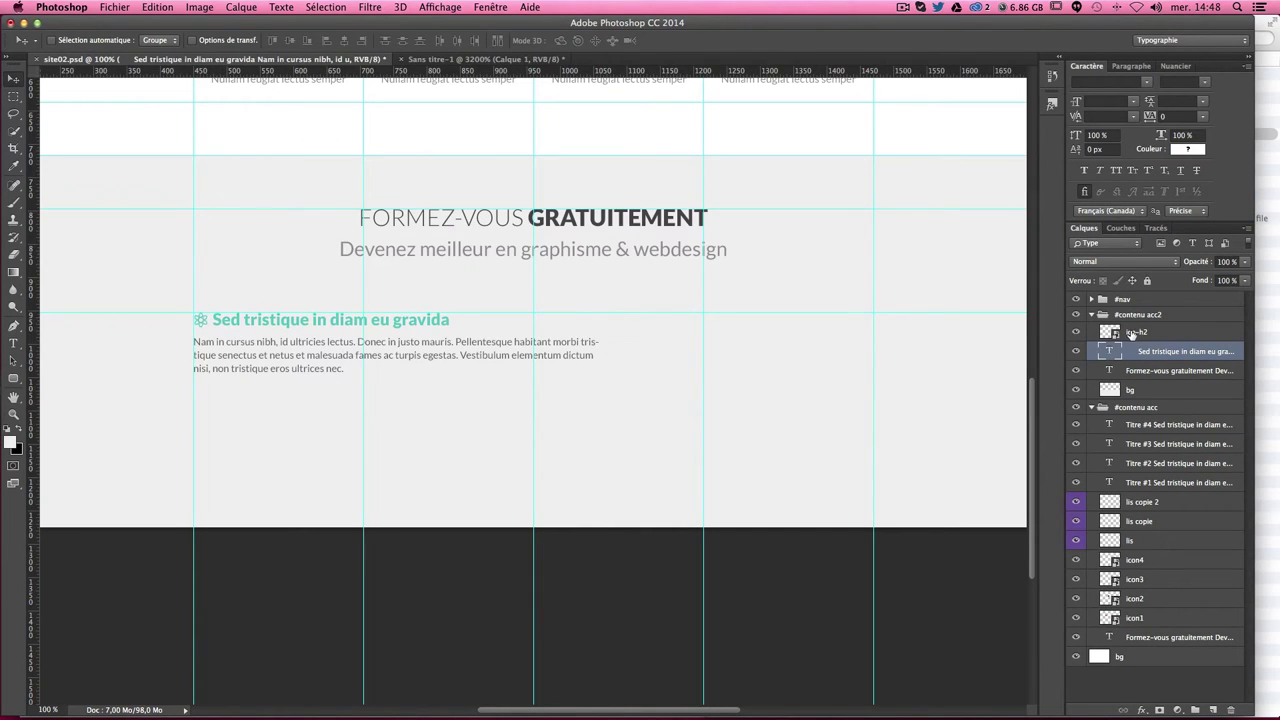
double_click(1131, 334)
mouse_move(661, 139)
mouse_down()
mouse_move(699, 137)
mouse_move(877, 259)
mouse_up()
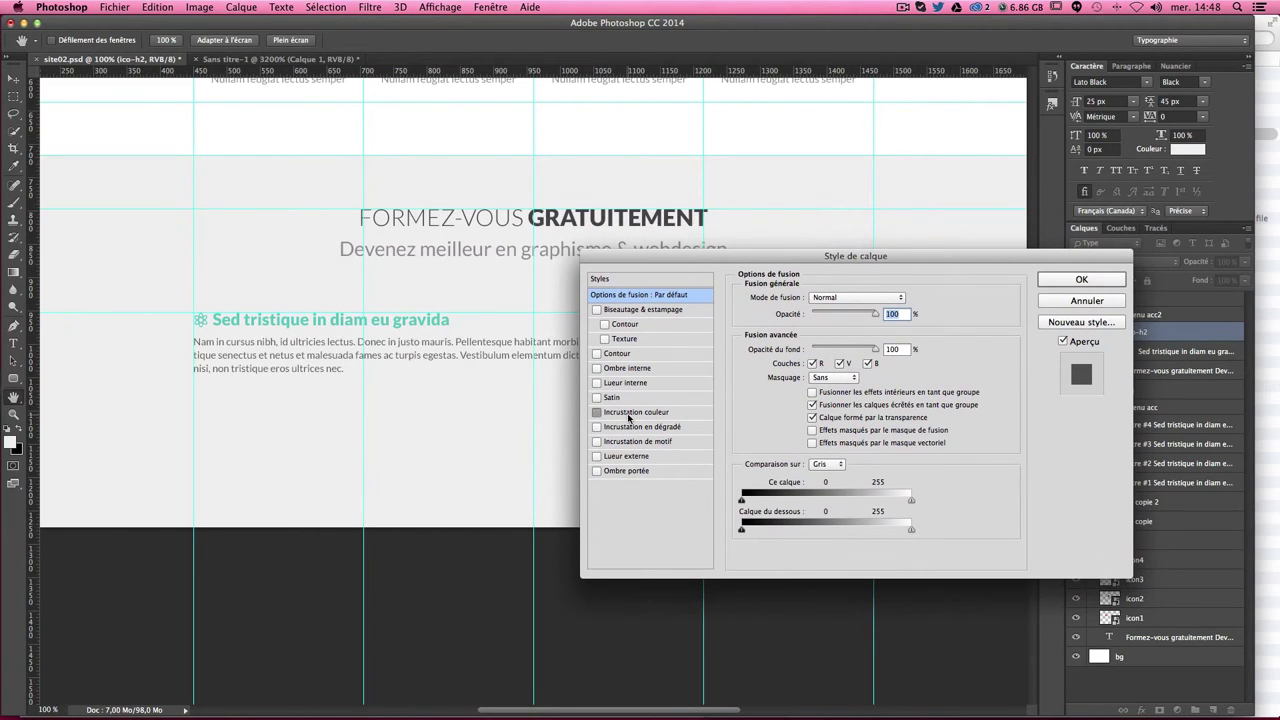
click(630, 413)
click(908, 298)
scroll(418, 307, up, 3)
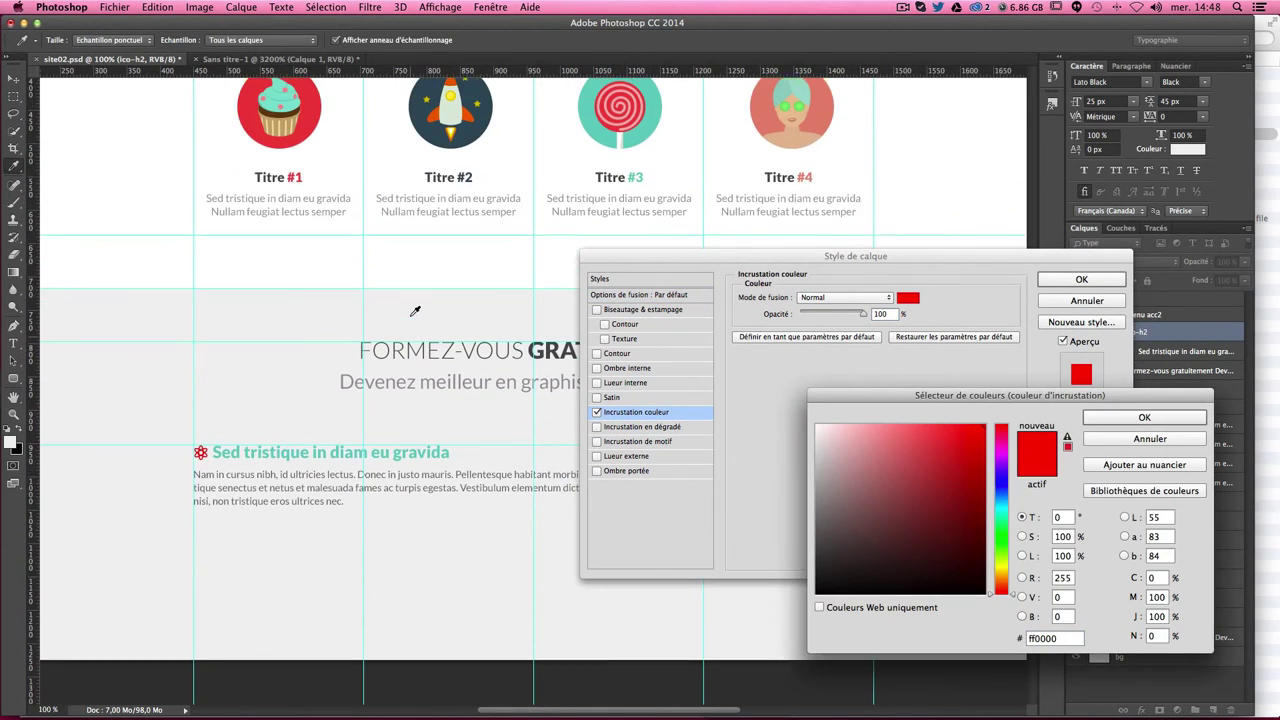
click(316, 123)
drag(495, 113, 396, 390)
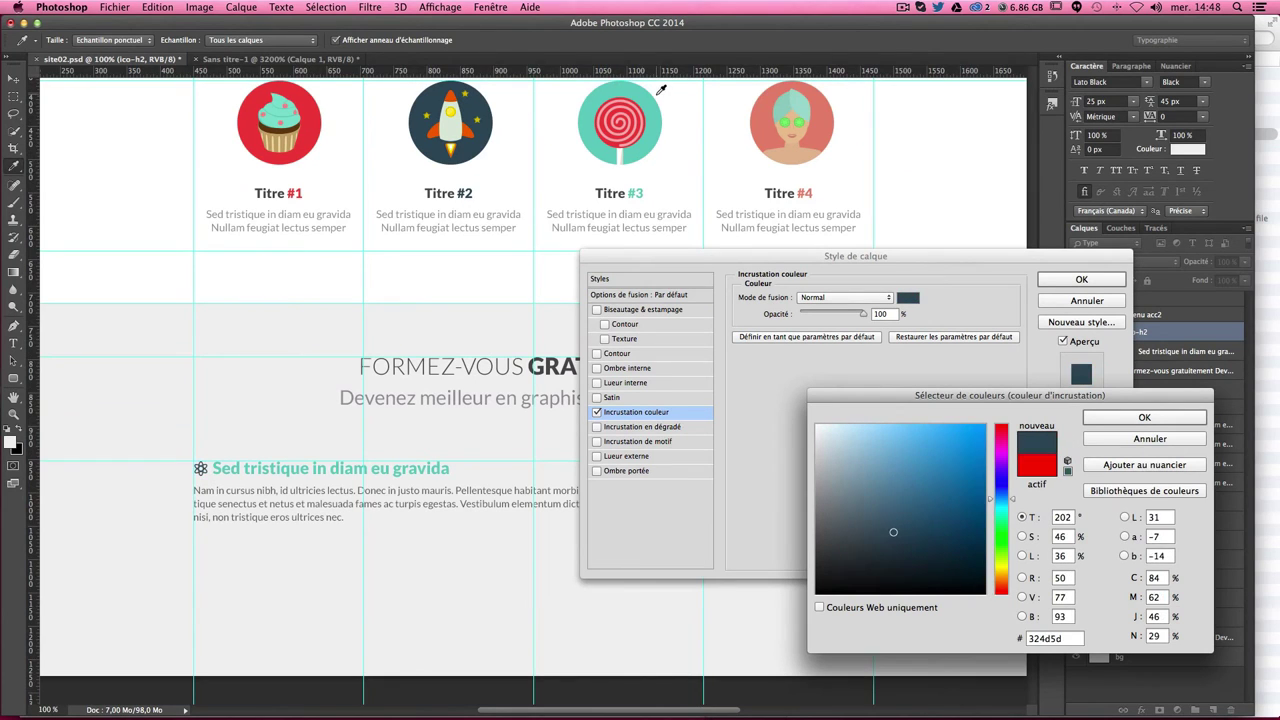
key(Escape)
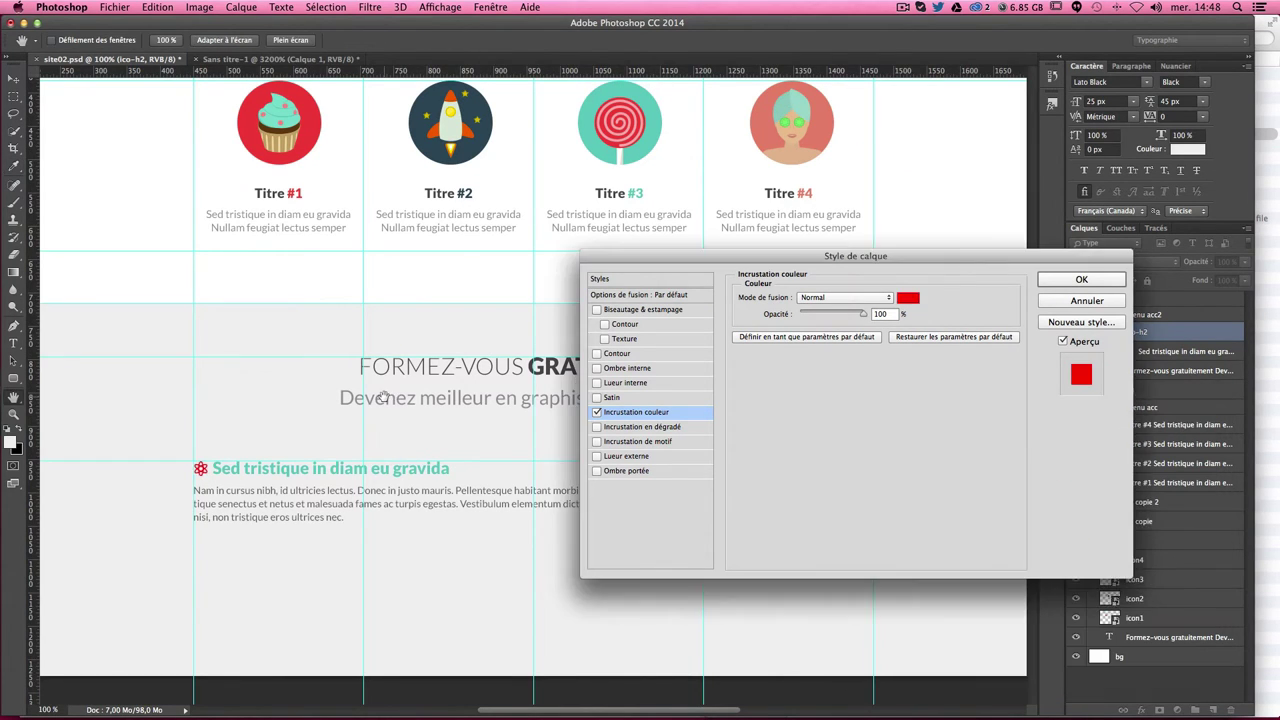
key(Escape)
key(v)
scroll(440, 460, down, 1)
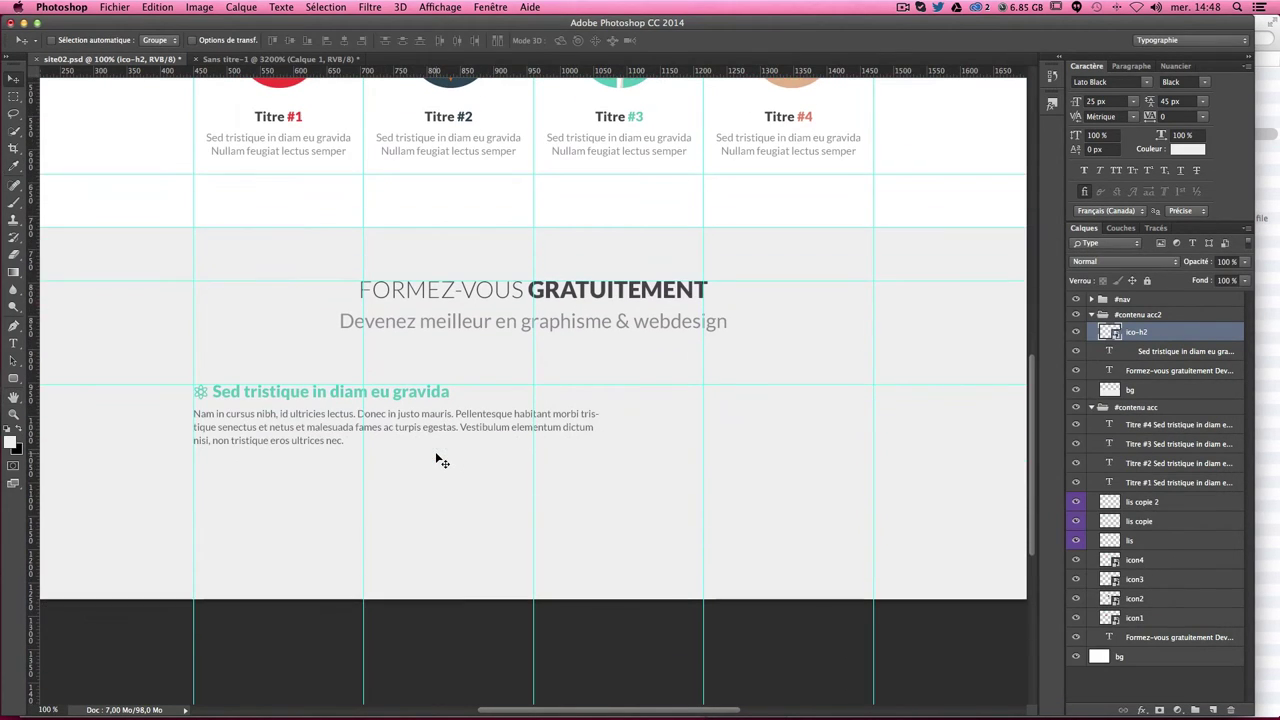
click(13, 343)
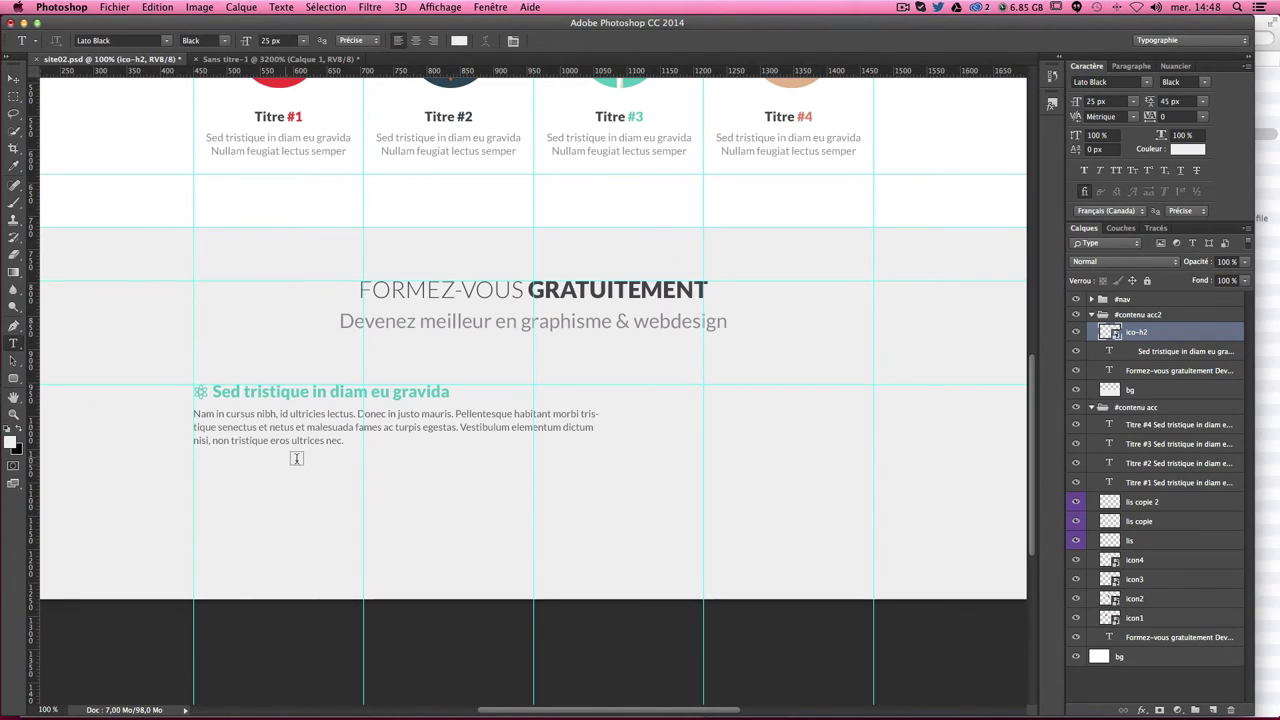
Step: Add a 'Lire la suite' link line below the paragraph under the heading
click(372, 442)
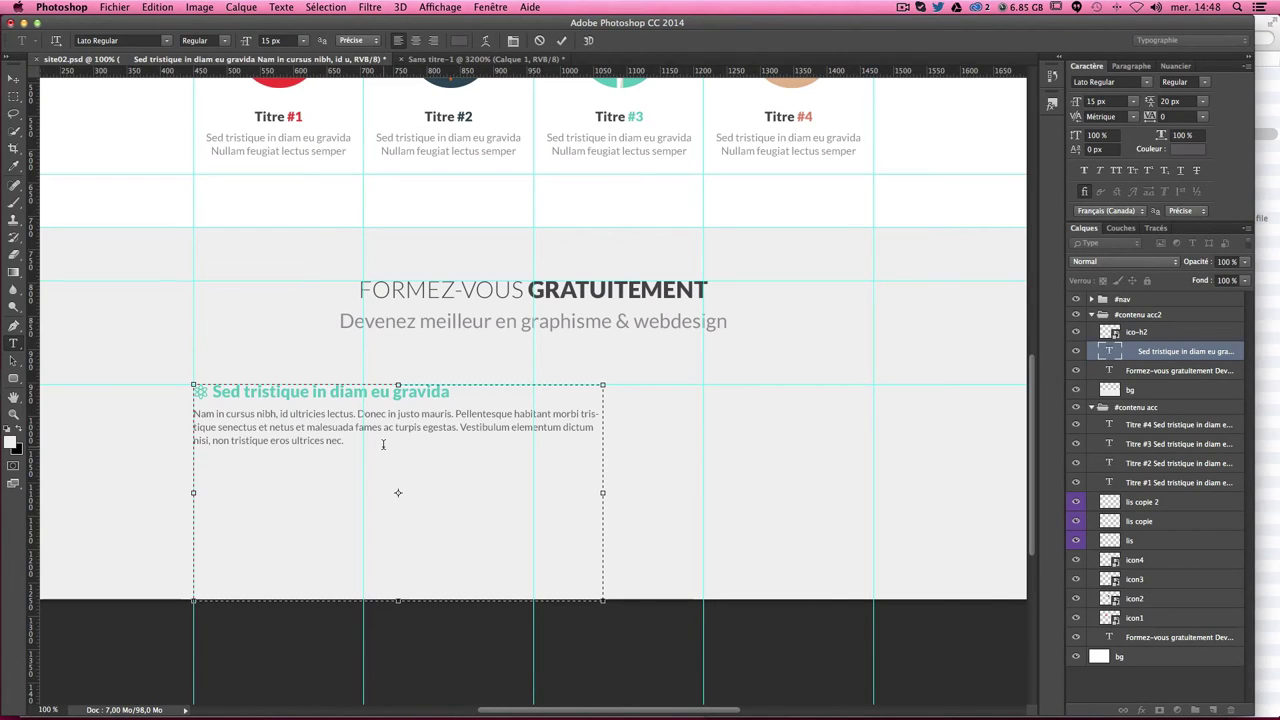
key(Return)
key(Return)
text(Lire la)
text( suite)
click(13, 78)
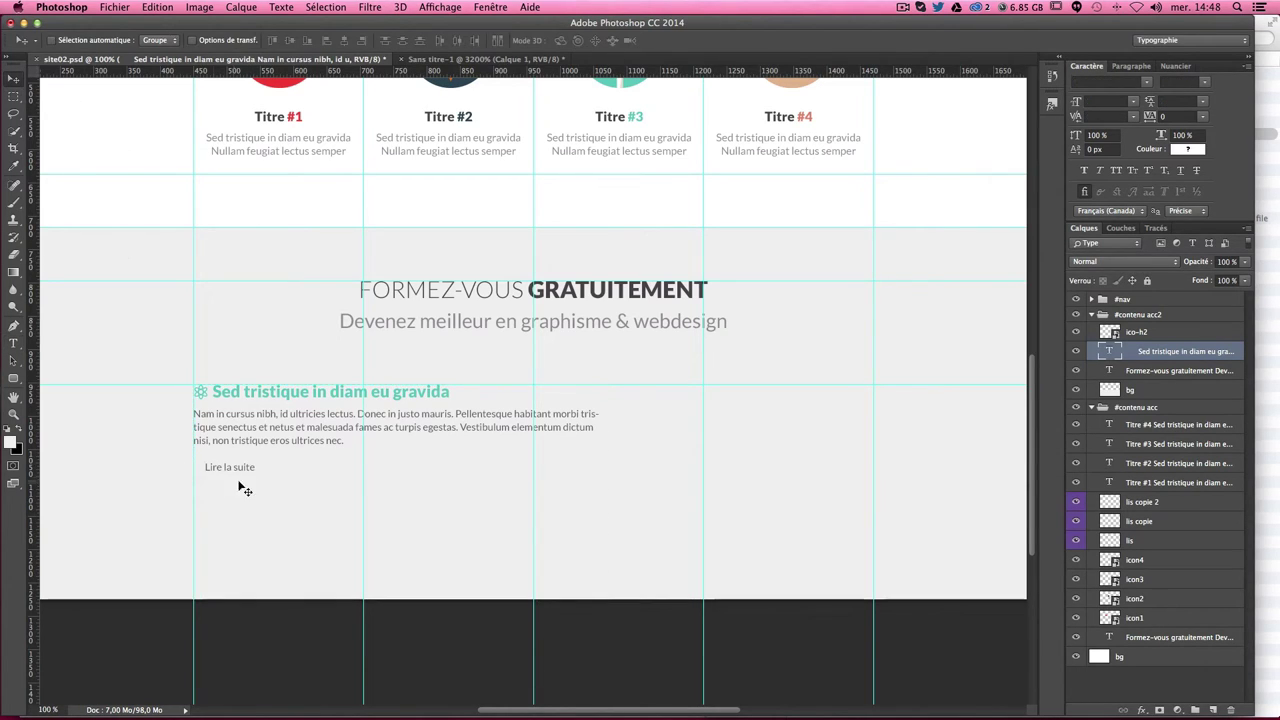
key(alt+bracketleft)
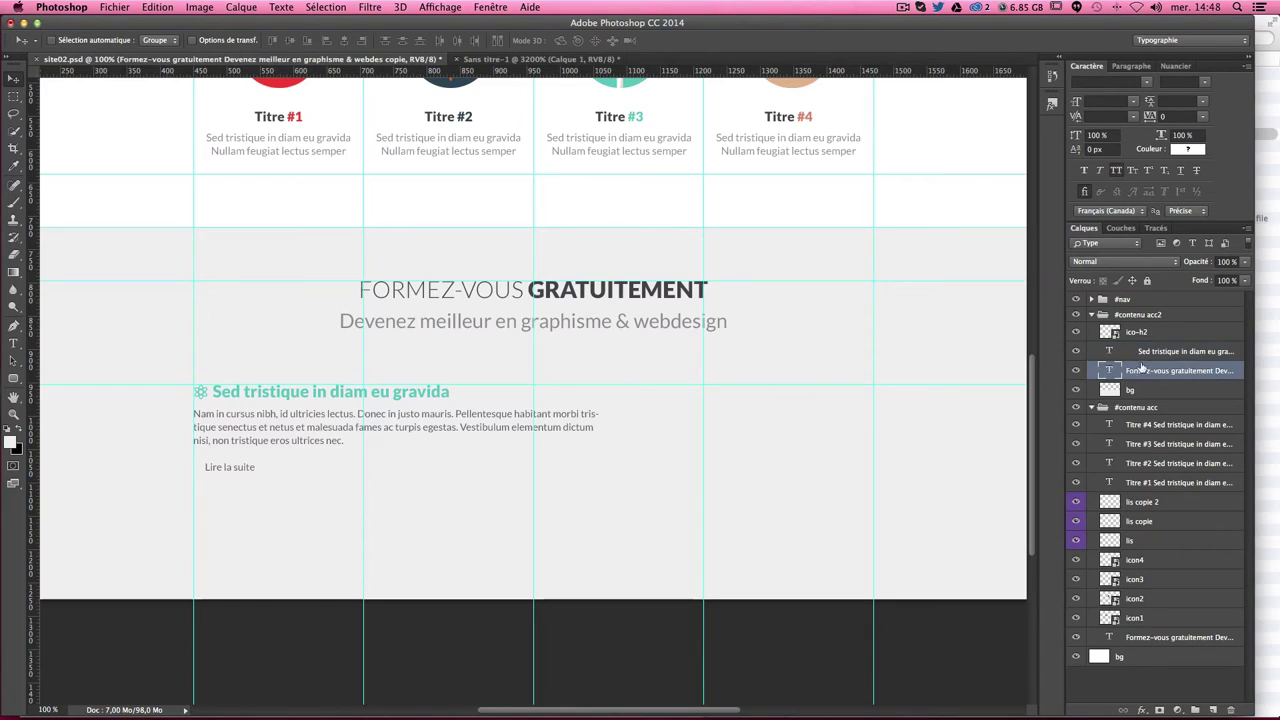
Step: Draw a rounded-rectangle button around 'Lire la suite' filled with the cupcake circle's red
click(13, 378)
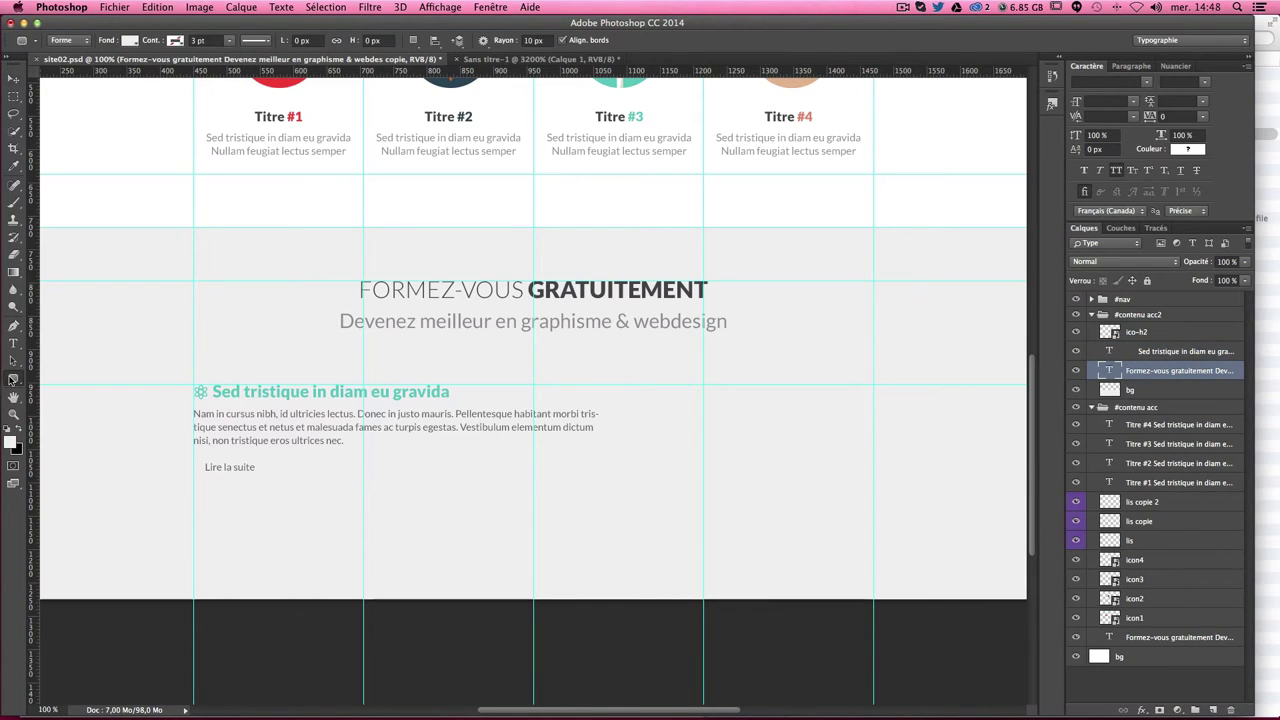
click(86, 387)
drag(194, 456, 269, 478)
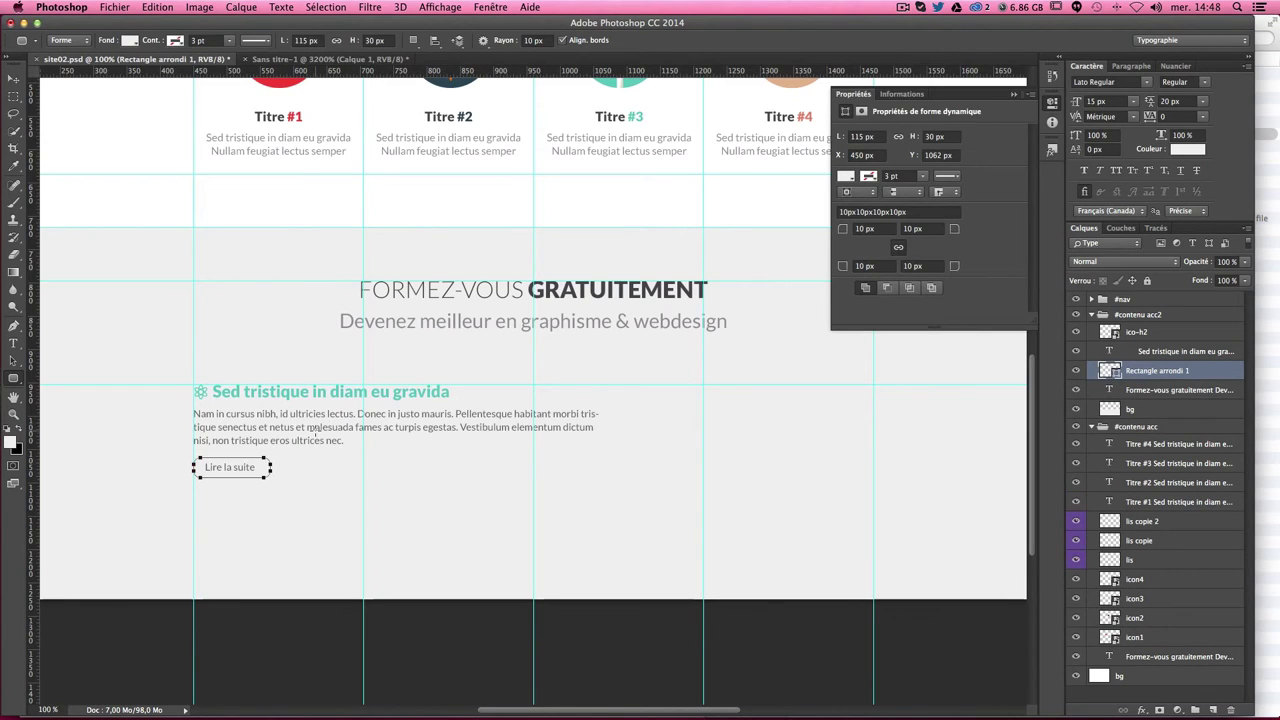
click(862, 137)
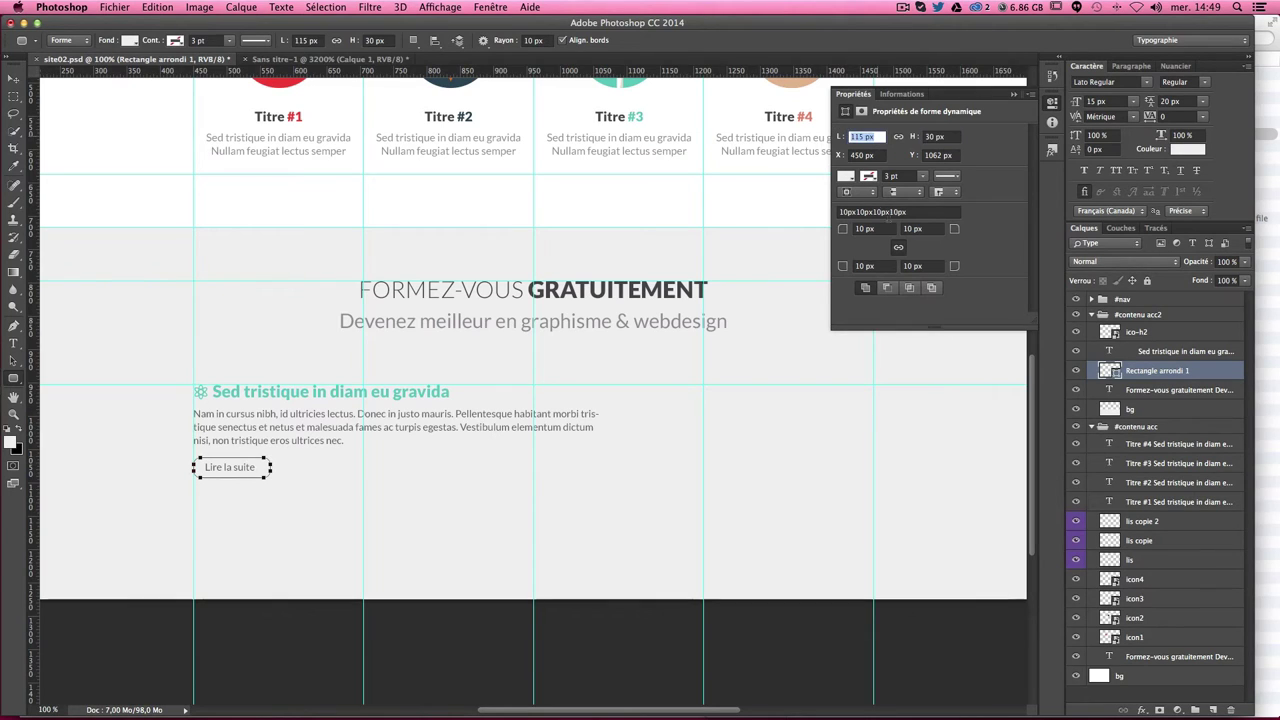
click(846, 176)
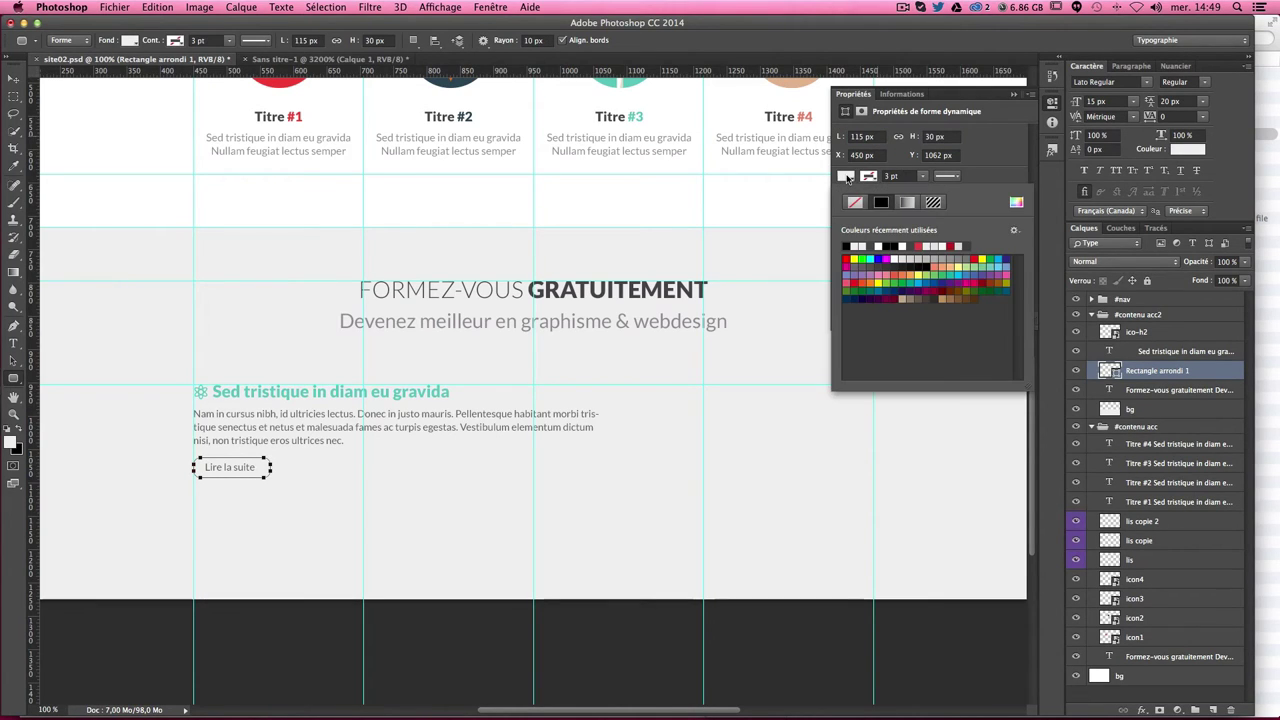
scroll(634, 324, up, 3)
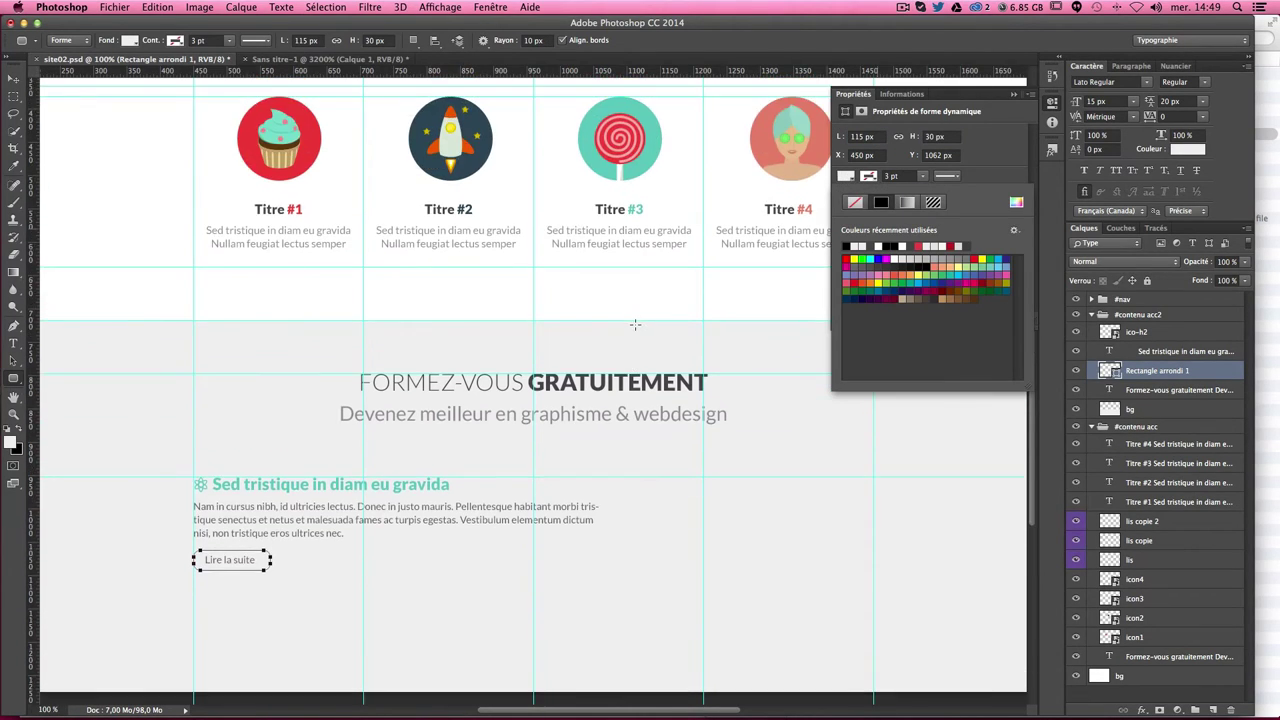
click(855, 202)
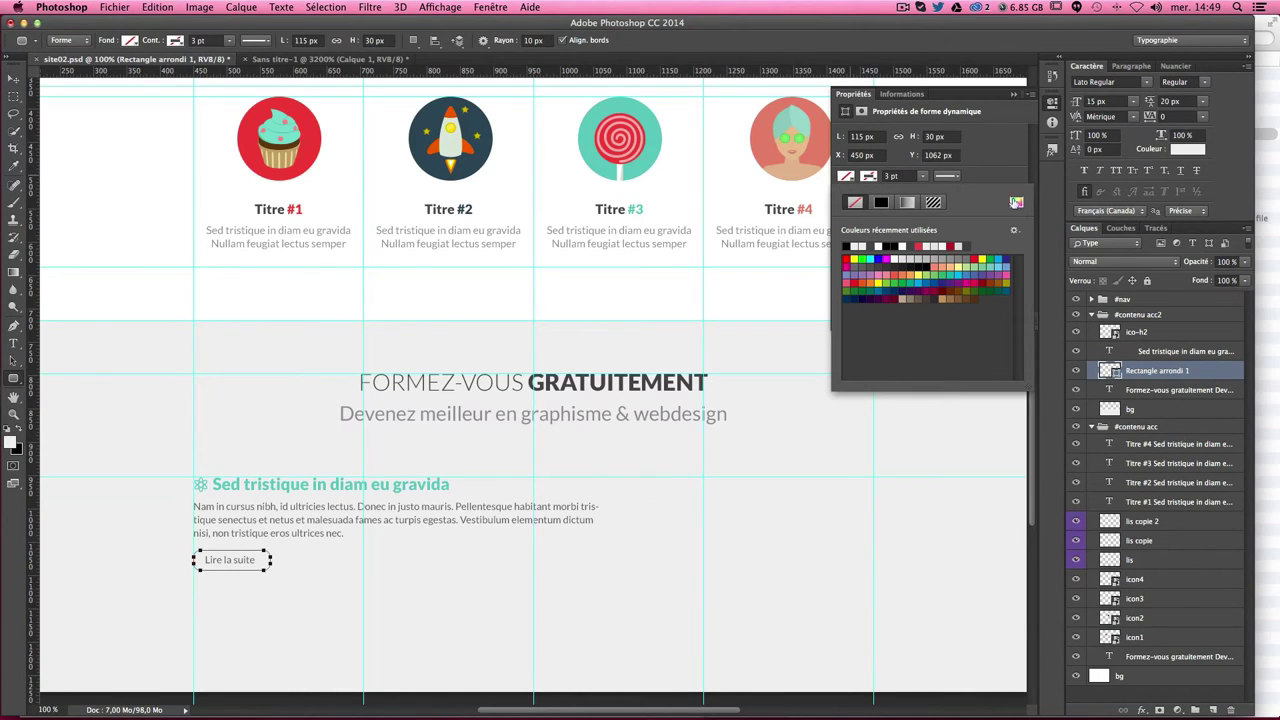
click(1016, 203)
click(256, 153)
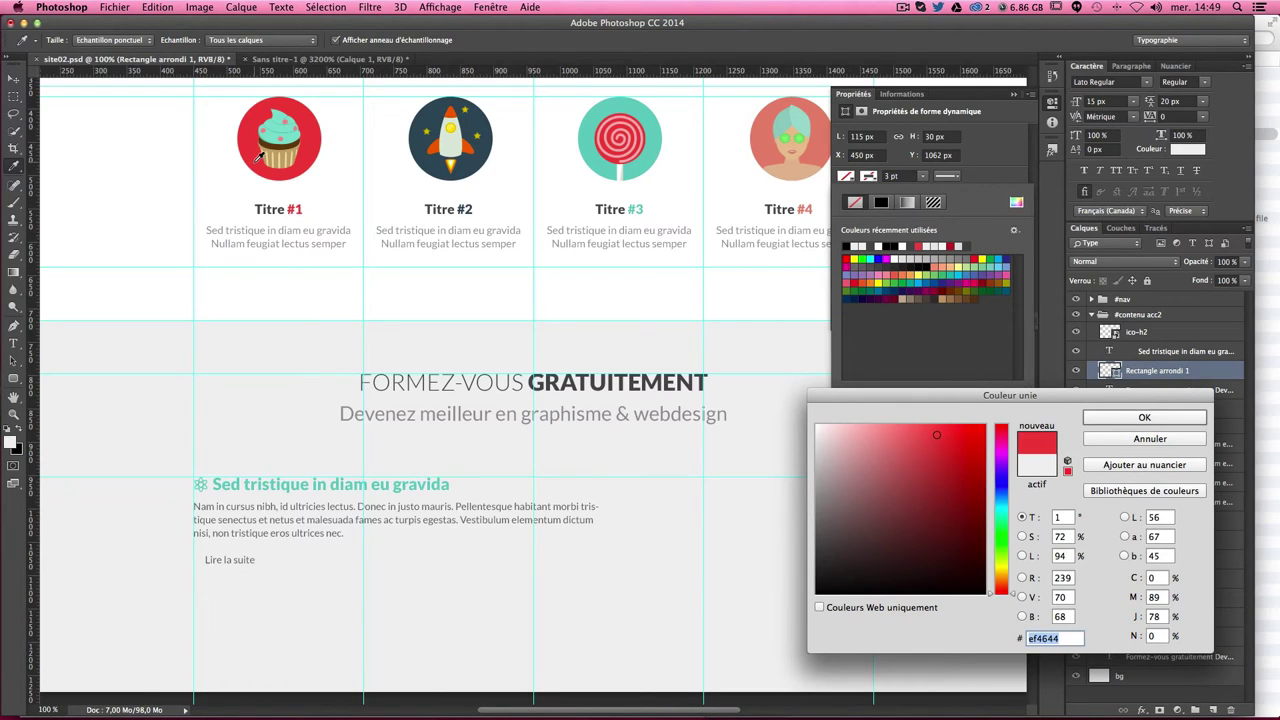
key(Return)
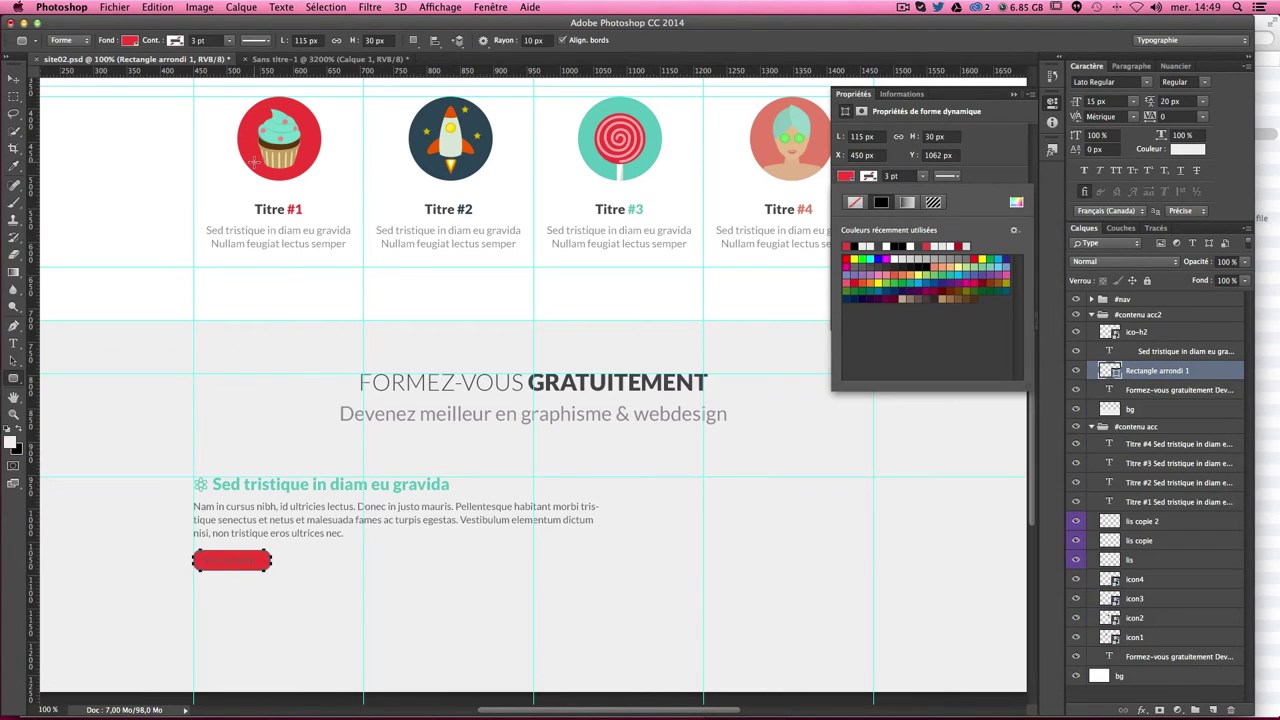
Step: Complete the button label so it reads 'Lire la suite'
click(1030, 93)
key(Return)
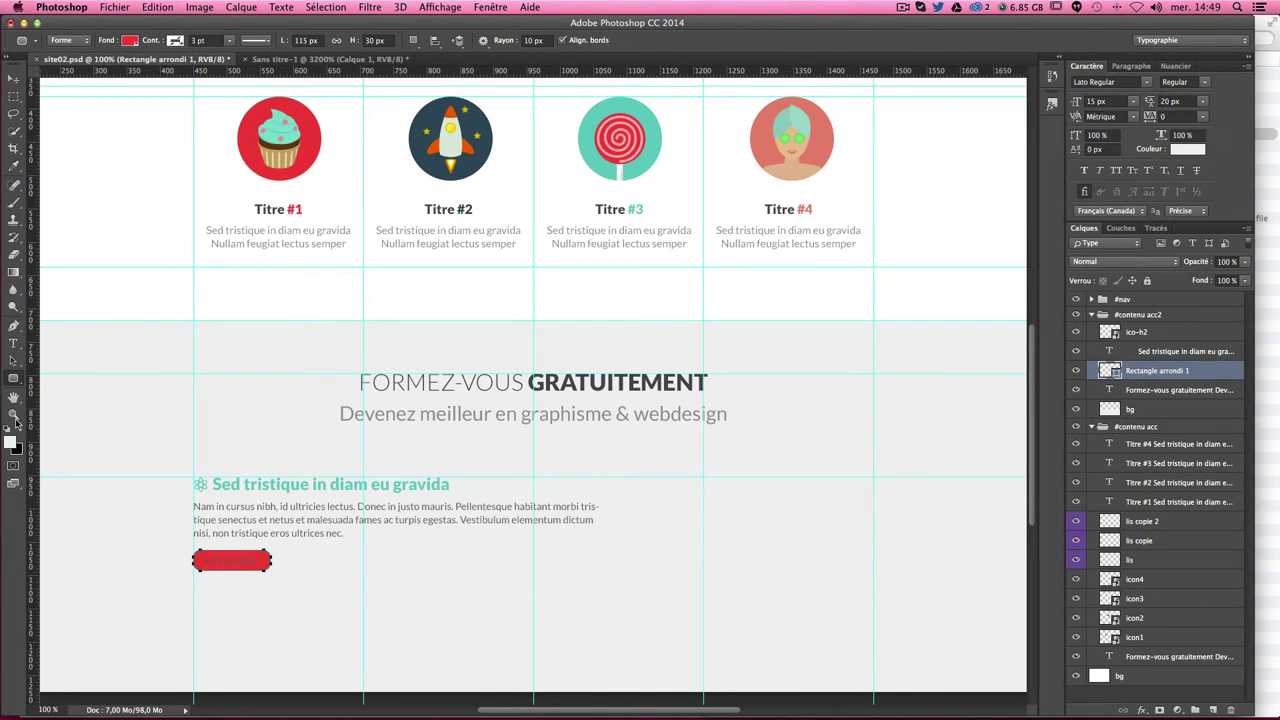
click(13, 343)
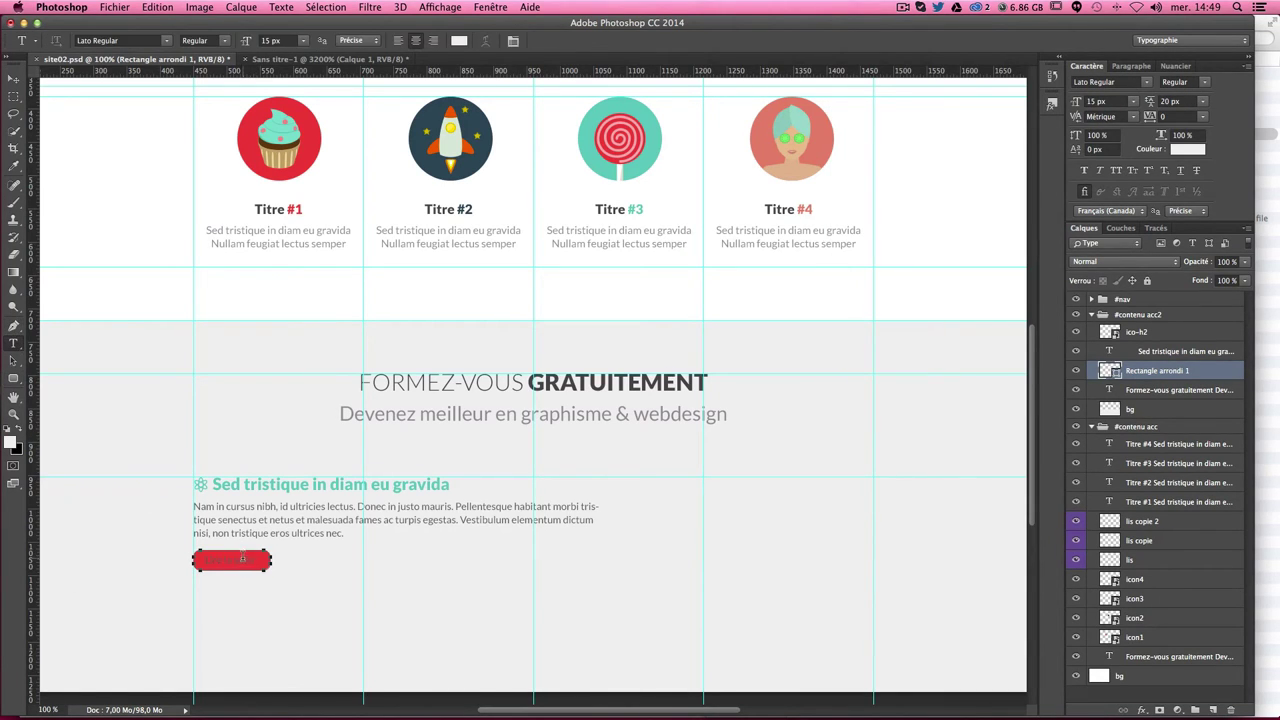
click(1146, 450)
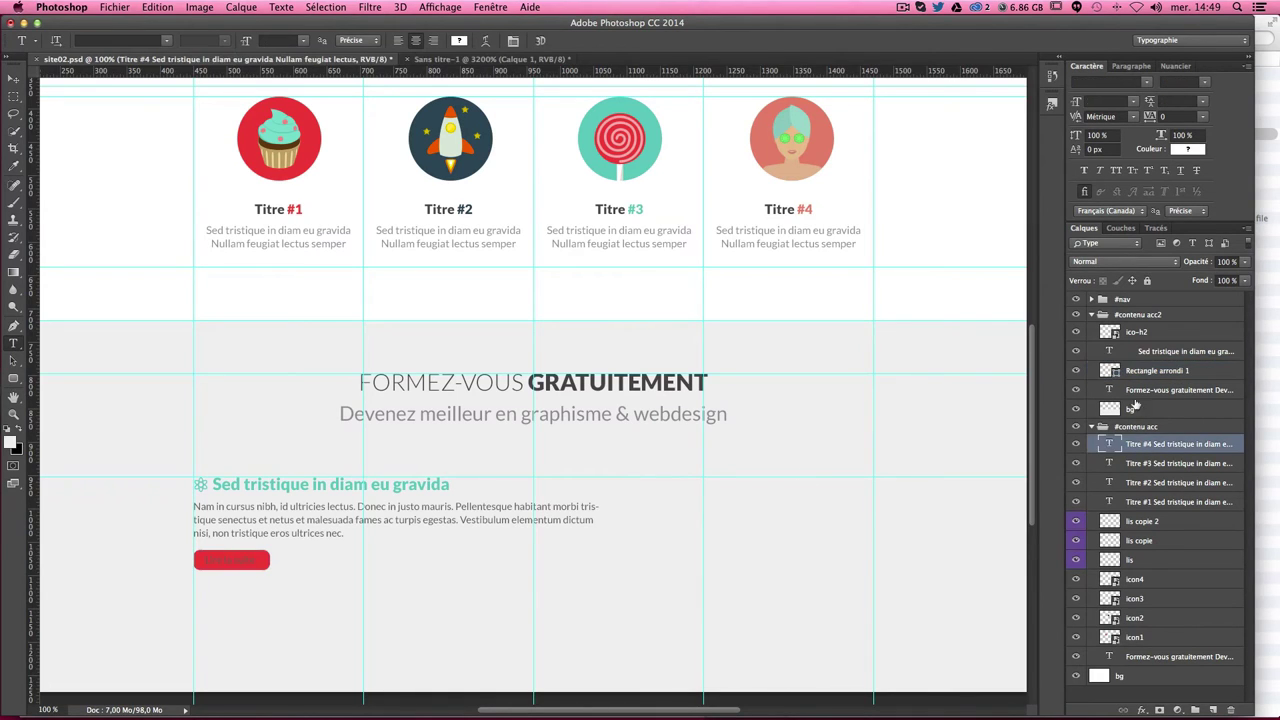
double_click(1106, 351)
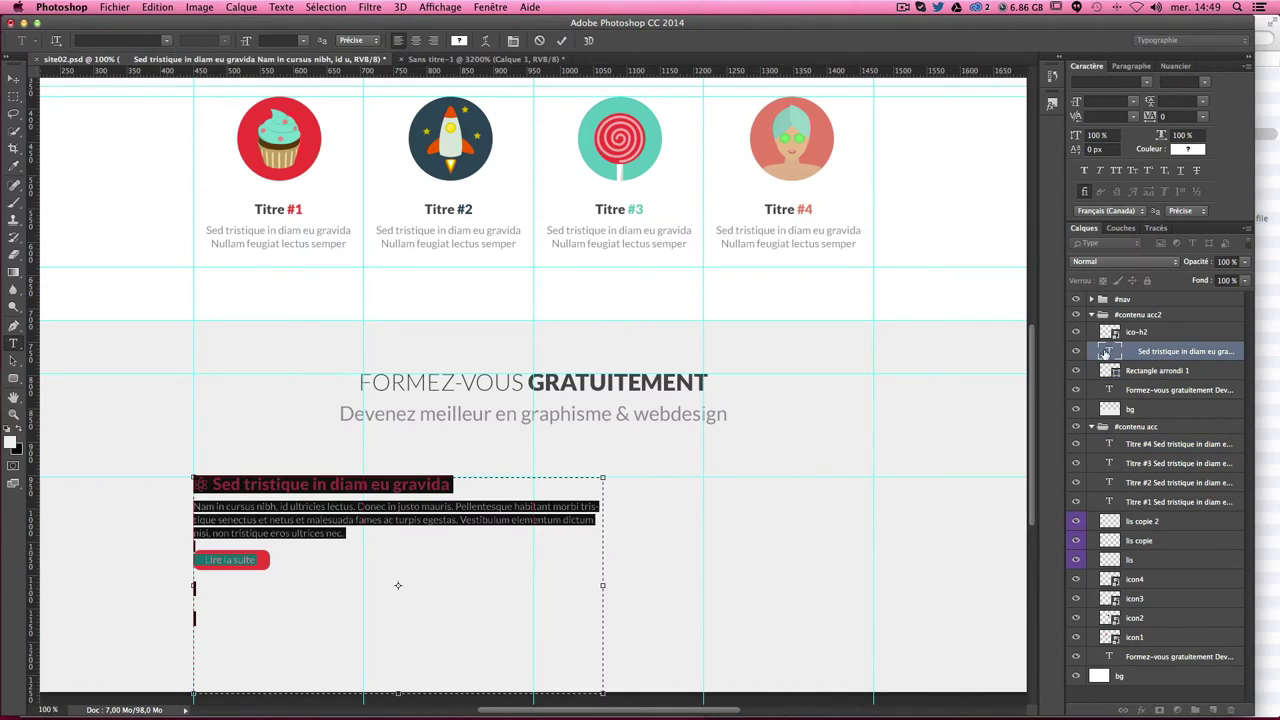
click(229, 559)
text(uite)
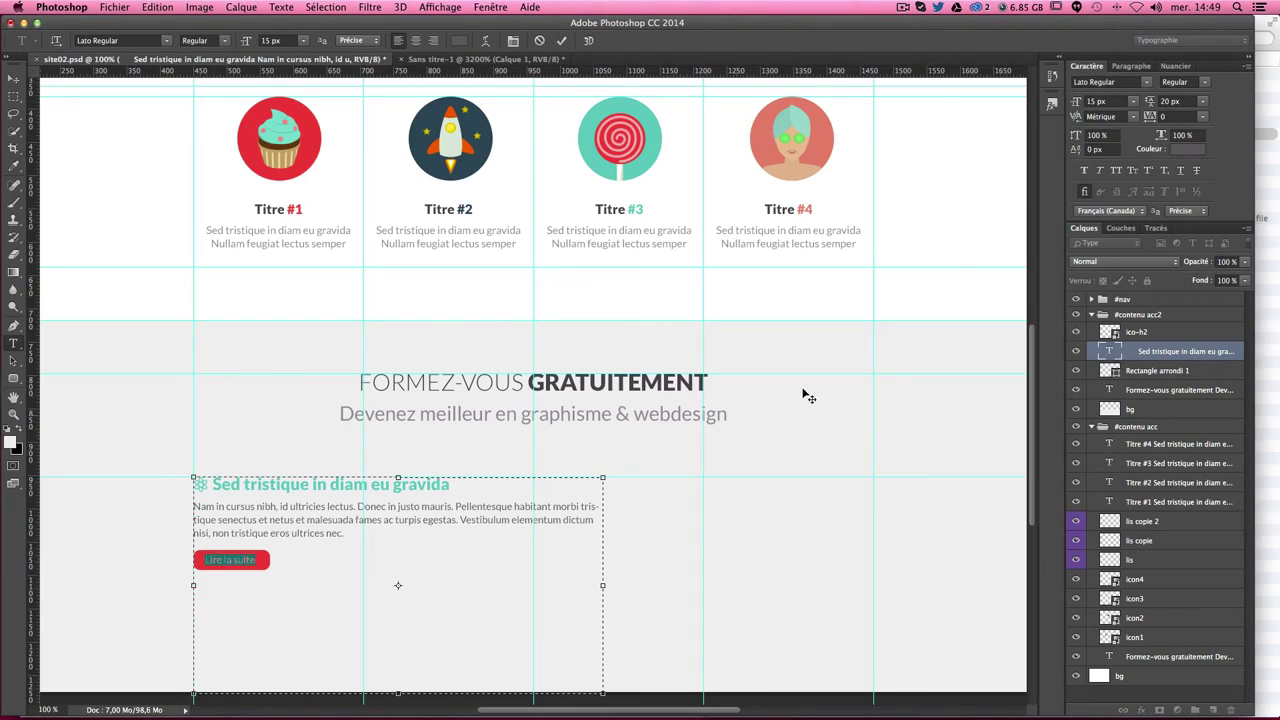
Step: Make the button label white (#ffffff) and Bold
click(1188, 150)
drag(866, 470, 744, 390)
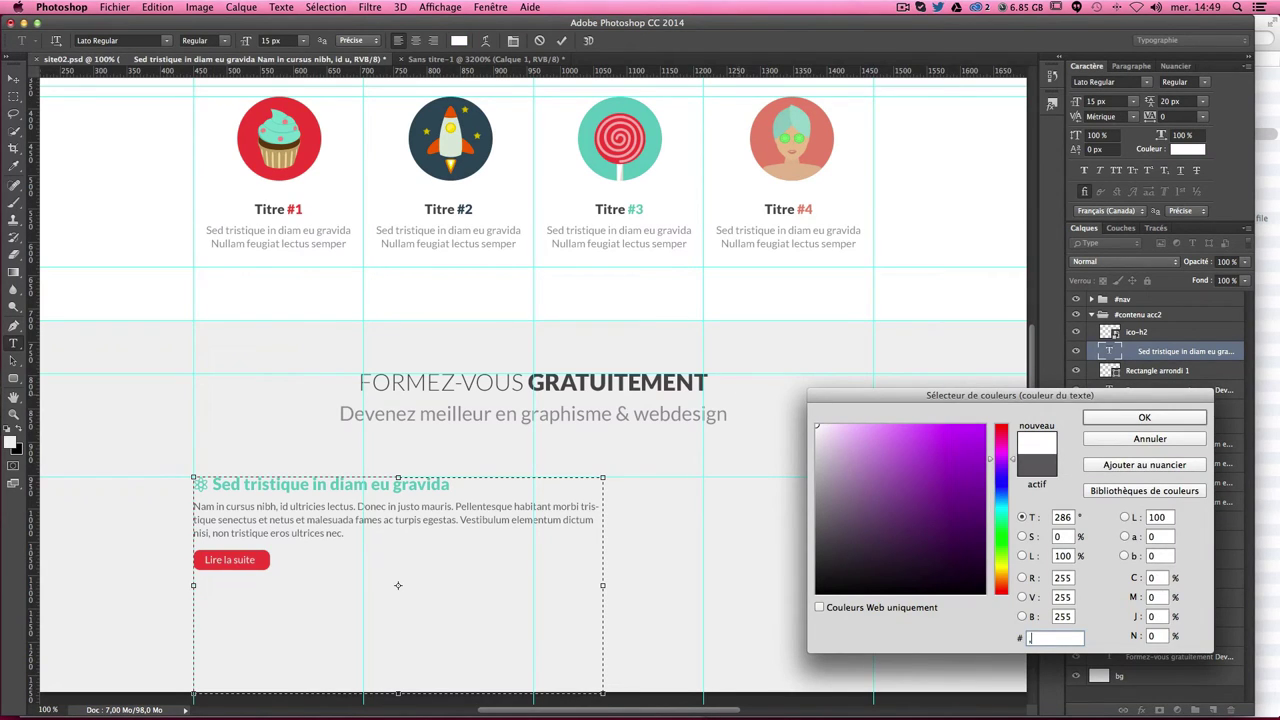
text(ffffff)
key(Return)
key(Return)
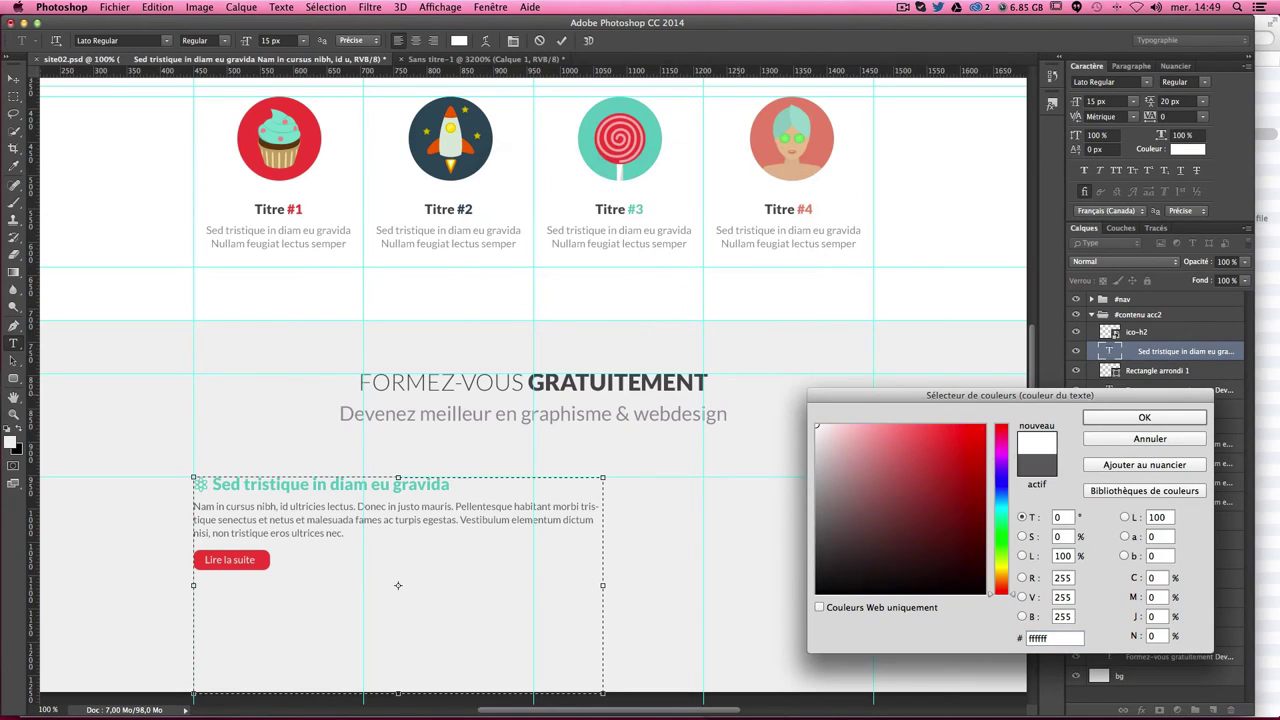
key(Return)
click(1204, 82)
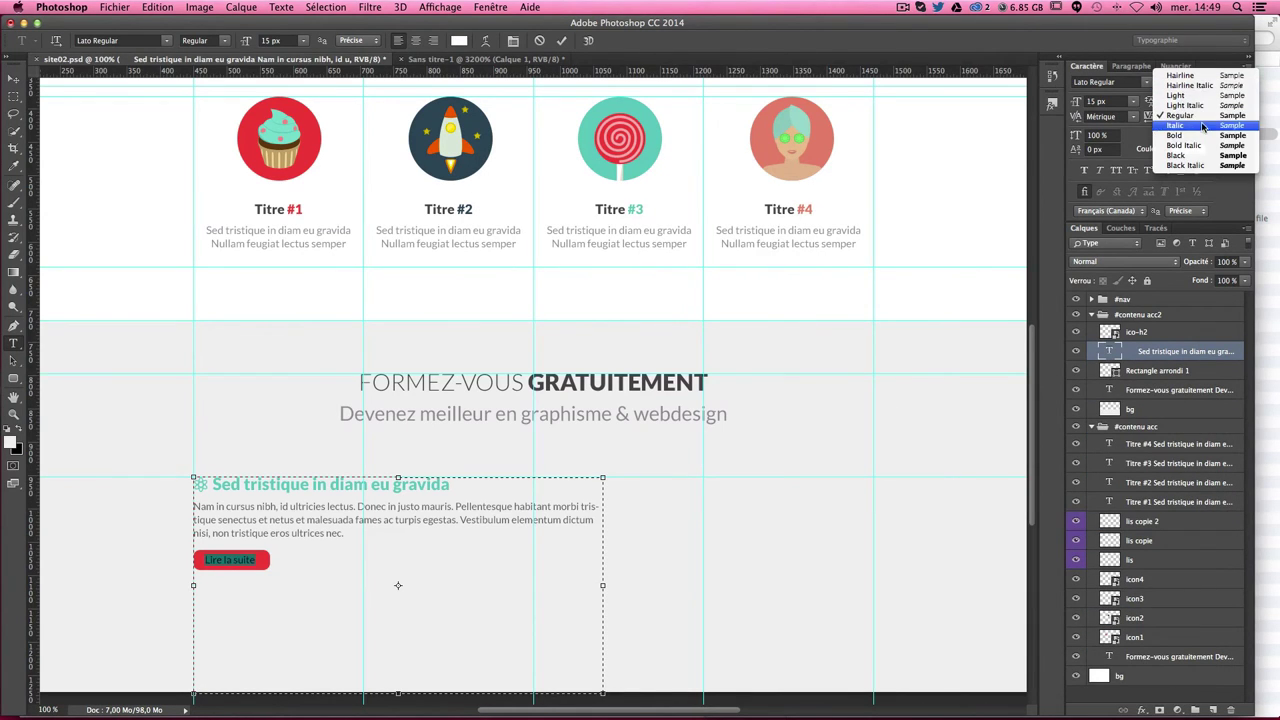
click(1200, 137)
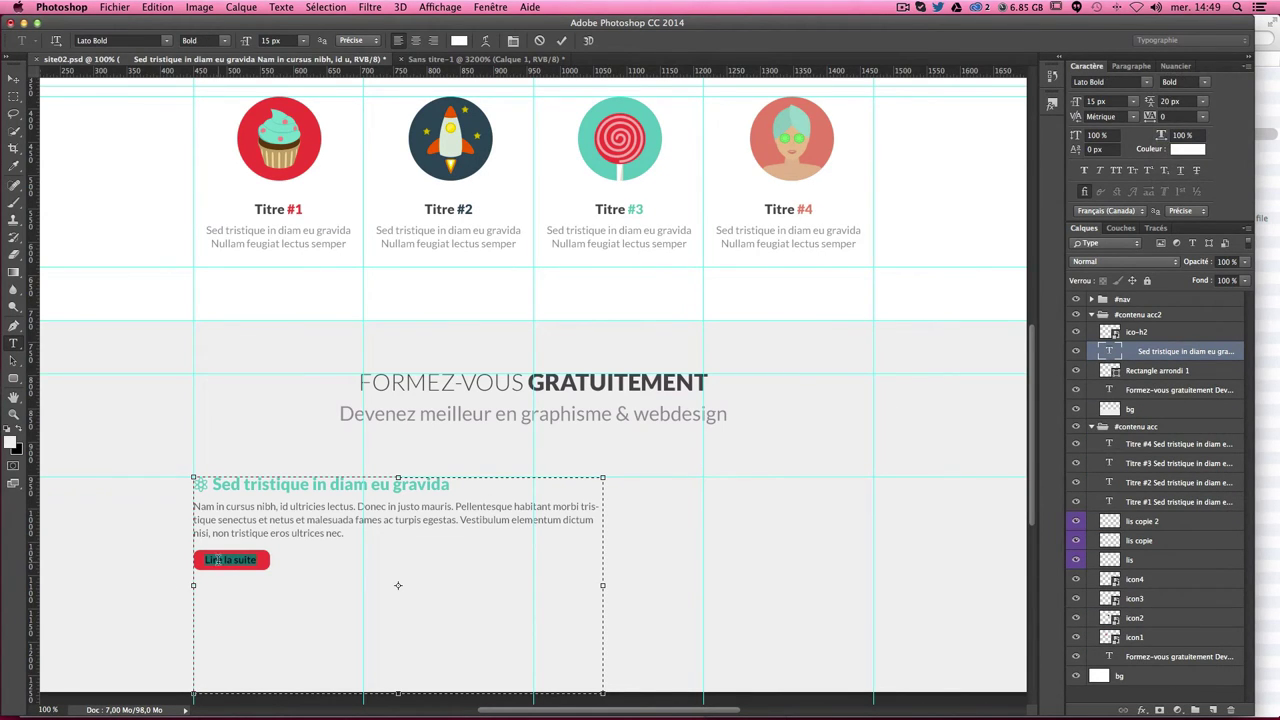
click(431, 496)
click(14, 78)
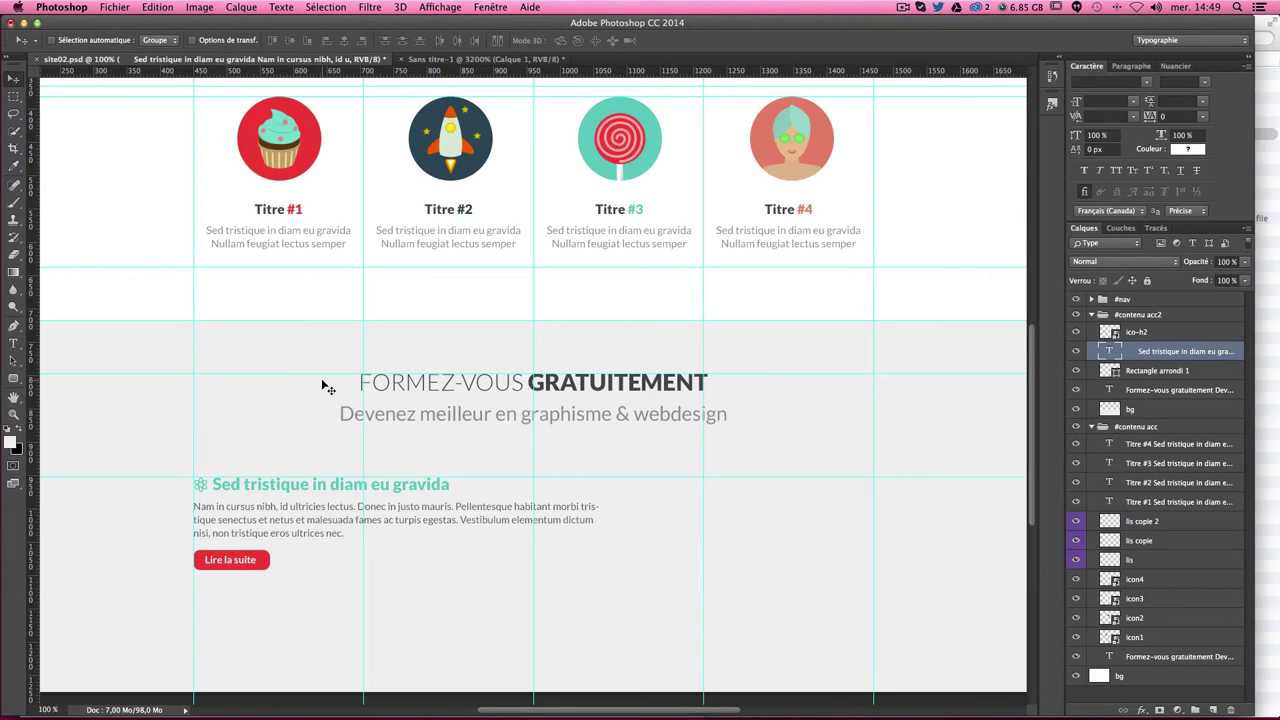
Step: Scroll through the mockup to check the finished red button
scroll(521, 463, down, 3)
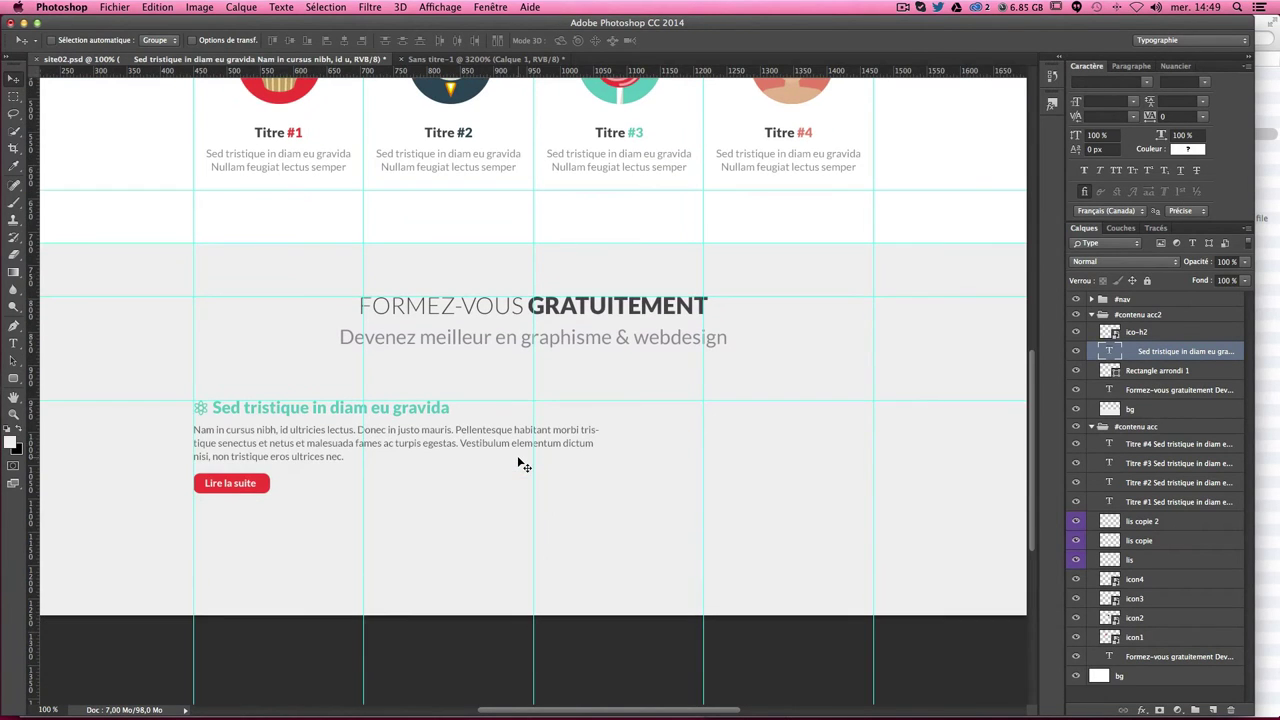
scroll(660, 509, up, 4)
scroll(677, 511, up, 5)
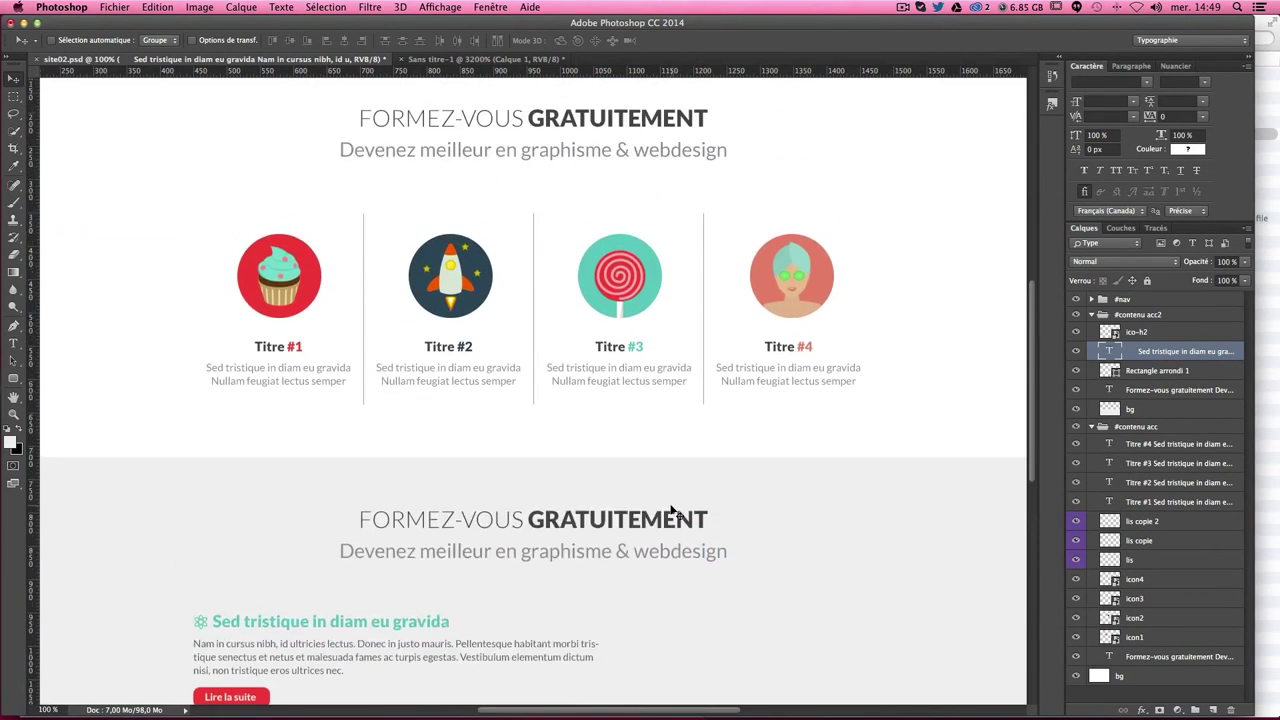
scroll(675, 513, up, 7)
scroll(675, 514, down, 5)
scroll(675, 514, down, 2)
scroll(675, 514, up, 5)
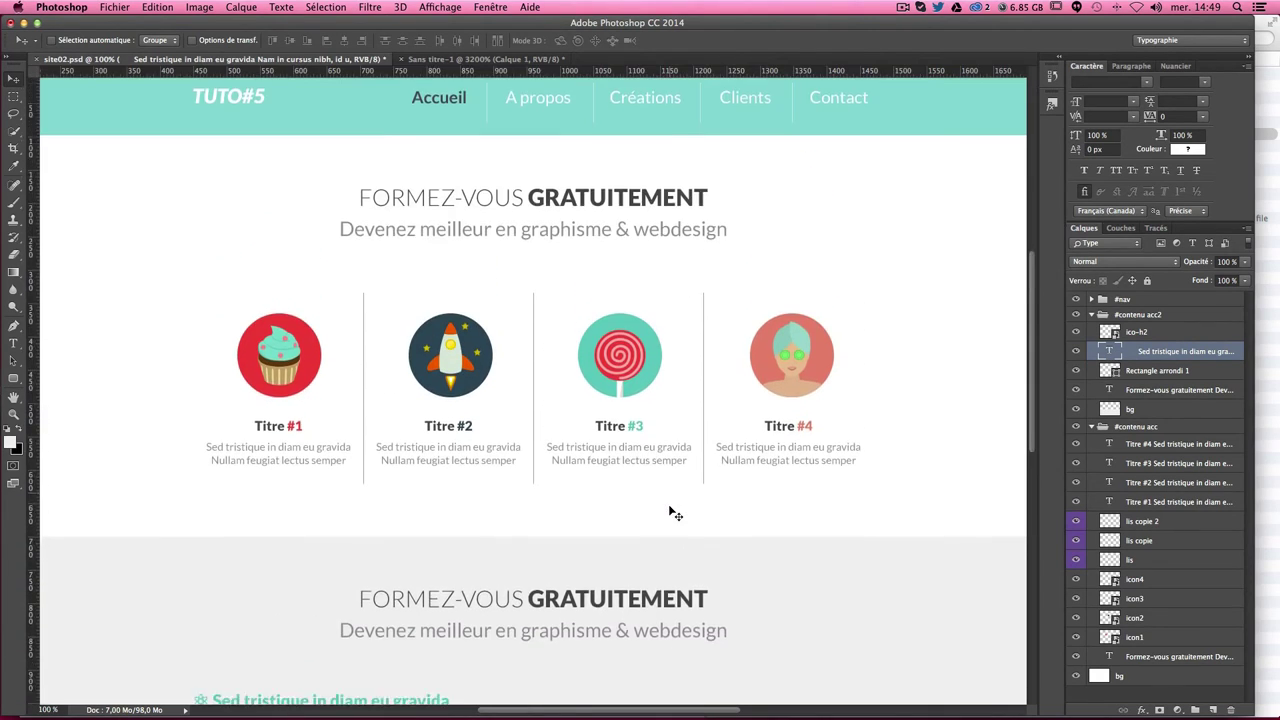
scroll(675, 514, down, 5)
scroll(675, 514, down, 3)
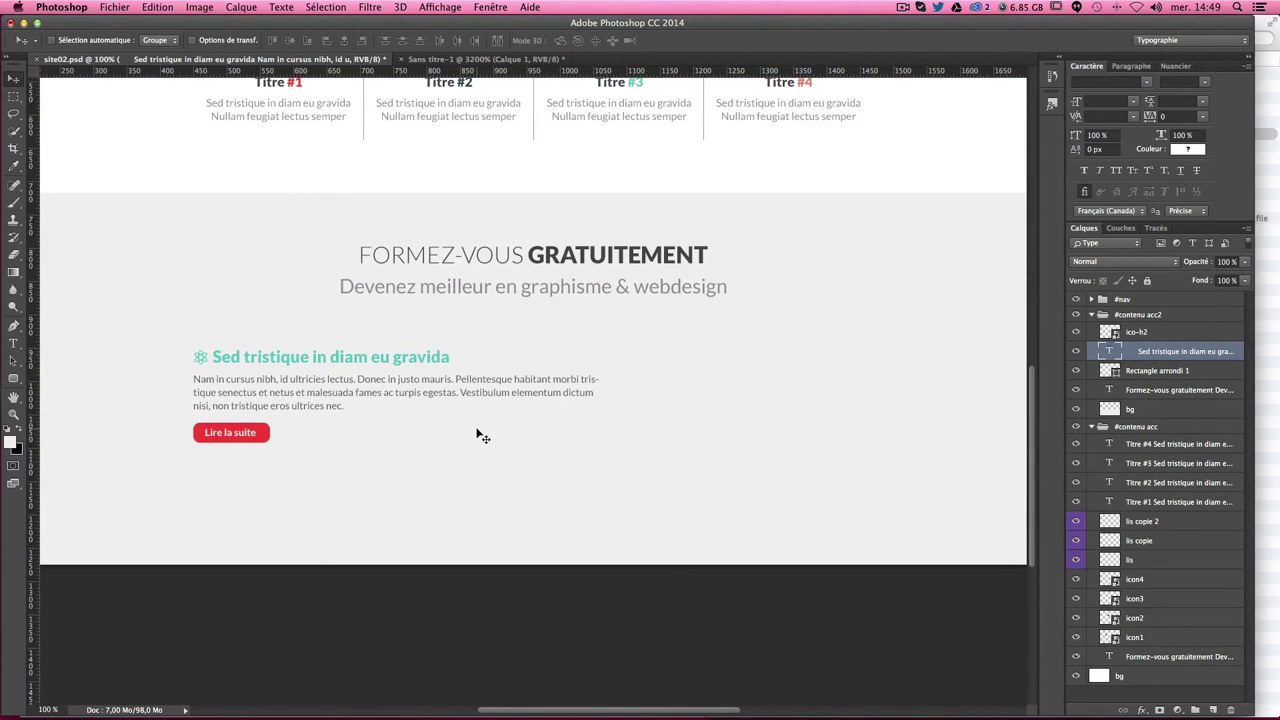
click(13, 343)
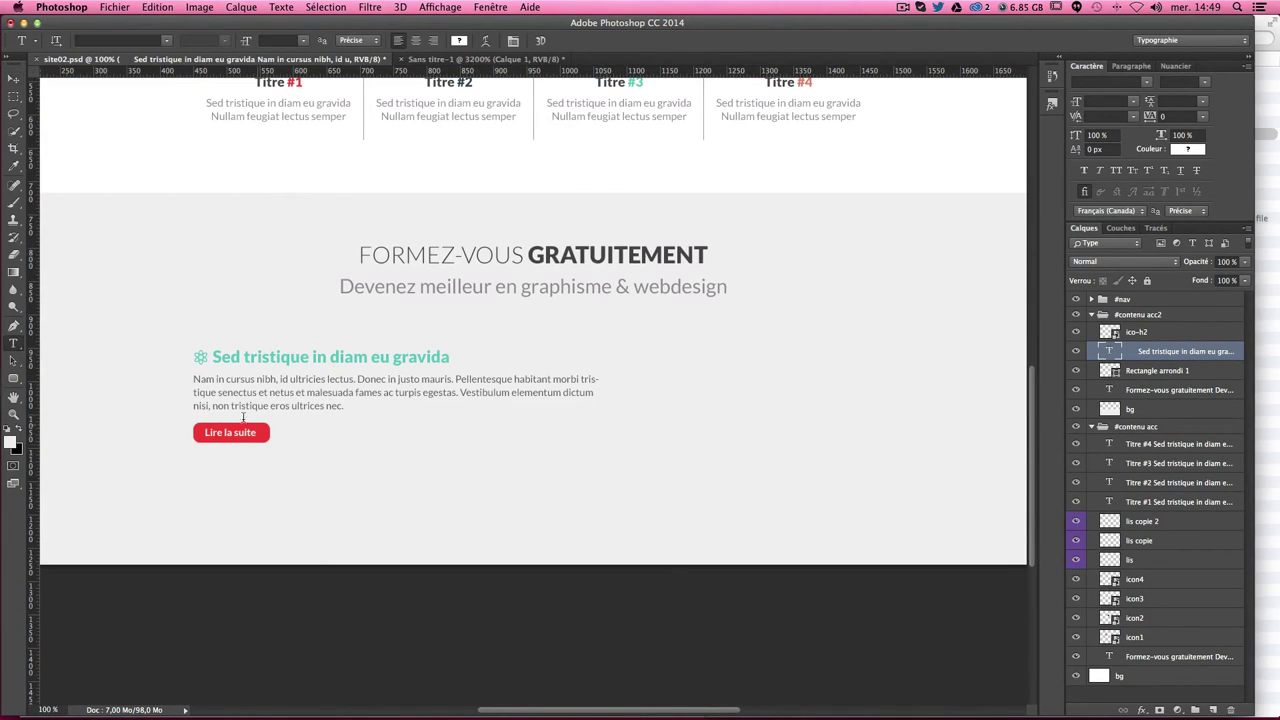
Step: Replace the 'FORMEZ-VOUS GRATUITEMENT' heading with 'NOS COURS'
click(275, 394)
double_click(337, 405)
key(super+a)
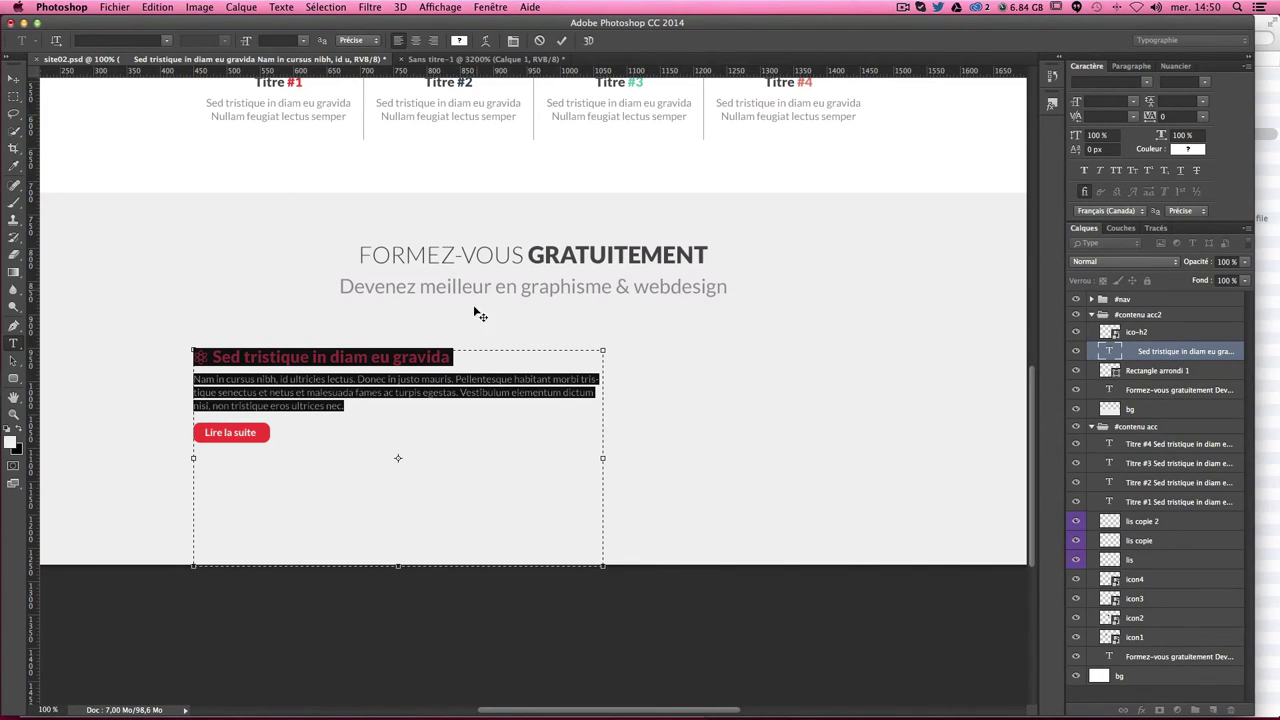
key(super+Return)
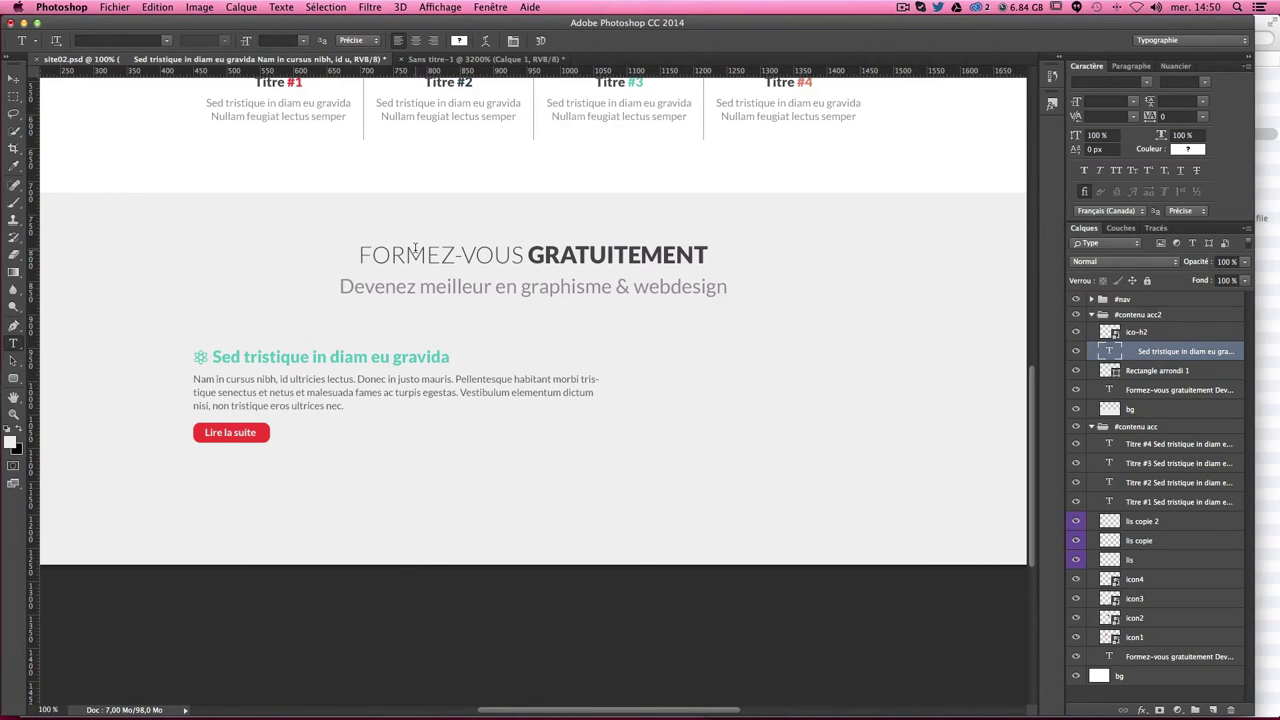
double_click(414, 250)
drag(414, 250, 571, 244)
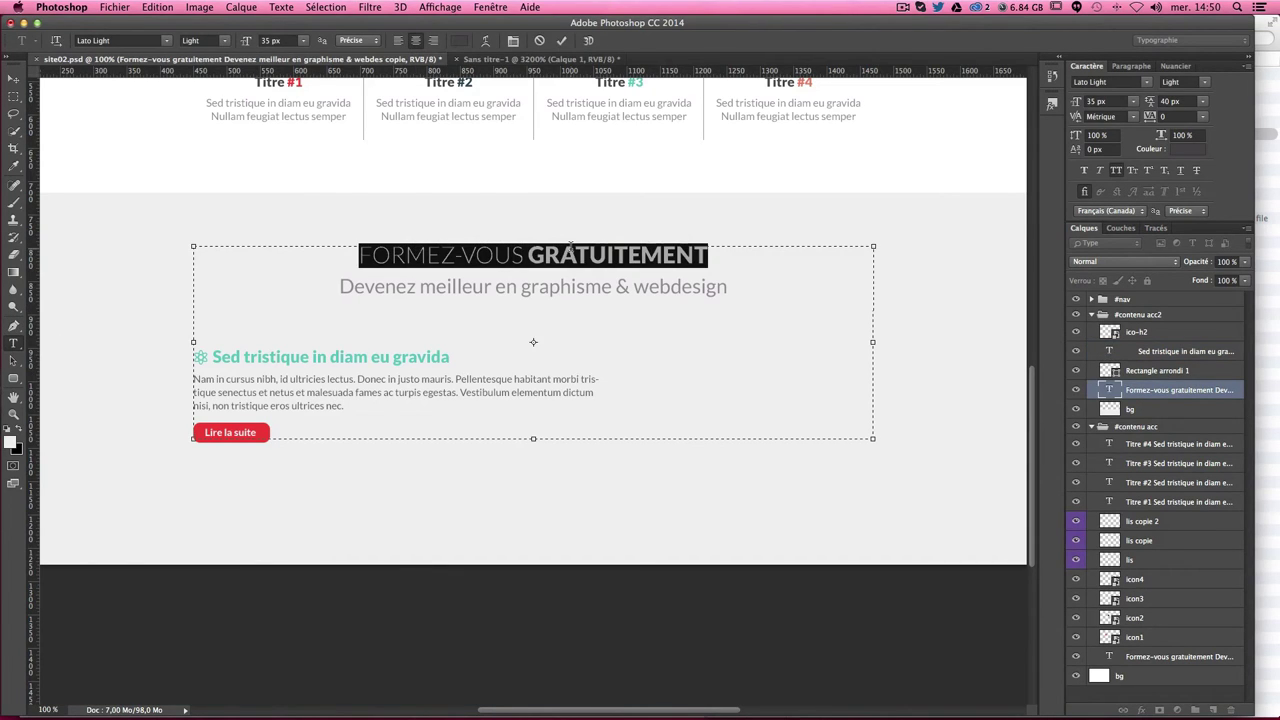
drag(528, 252, 355, 242)
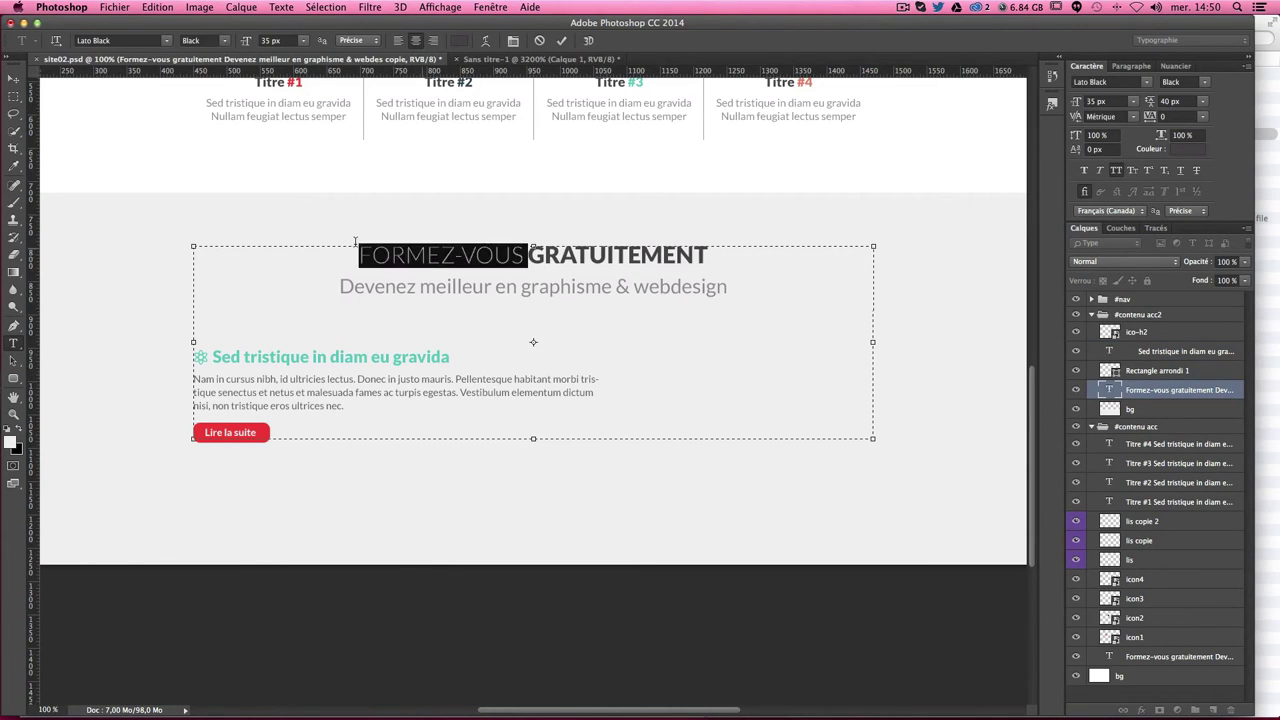
key(BackSpace)
double_click(478, 256)
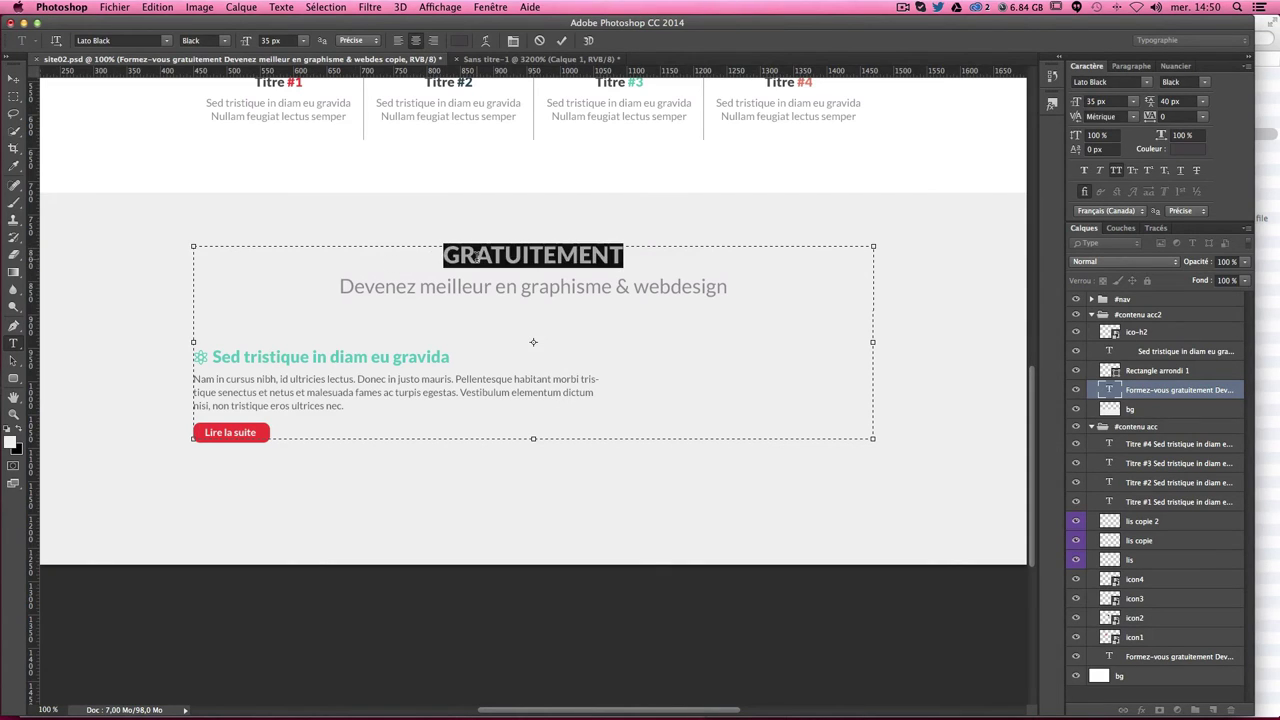
text(NO)
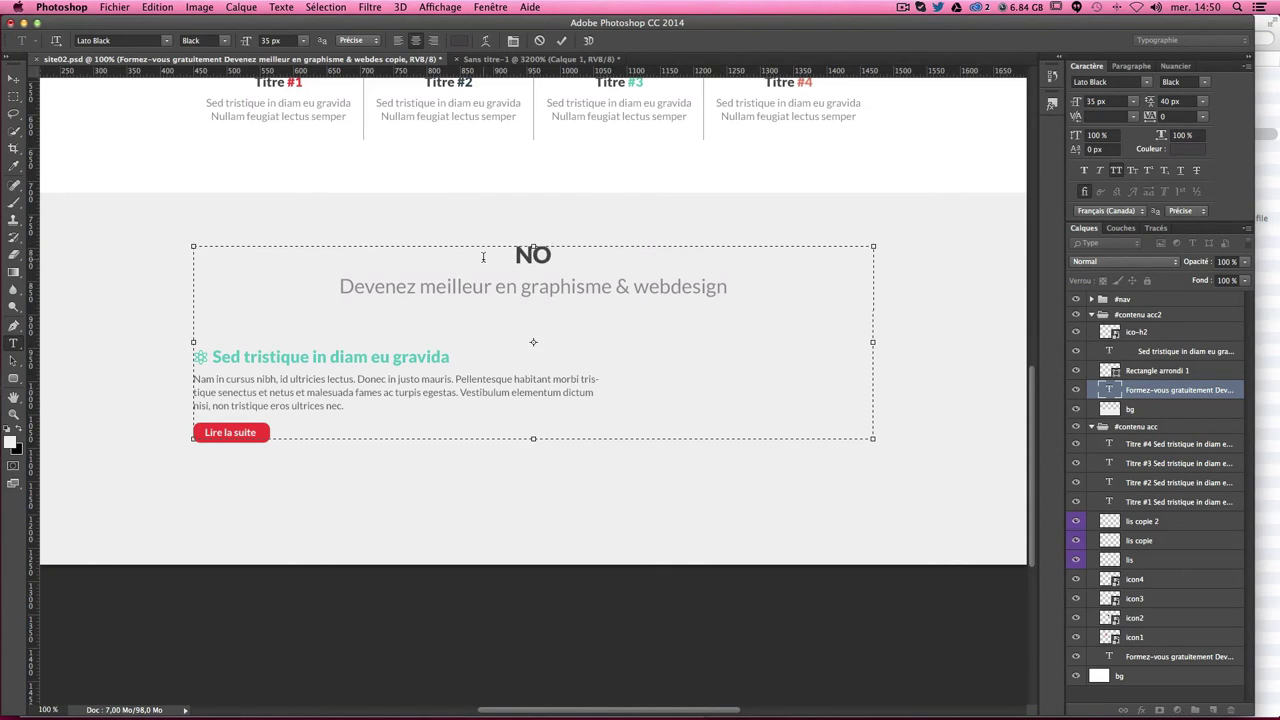
text(S COURSS)
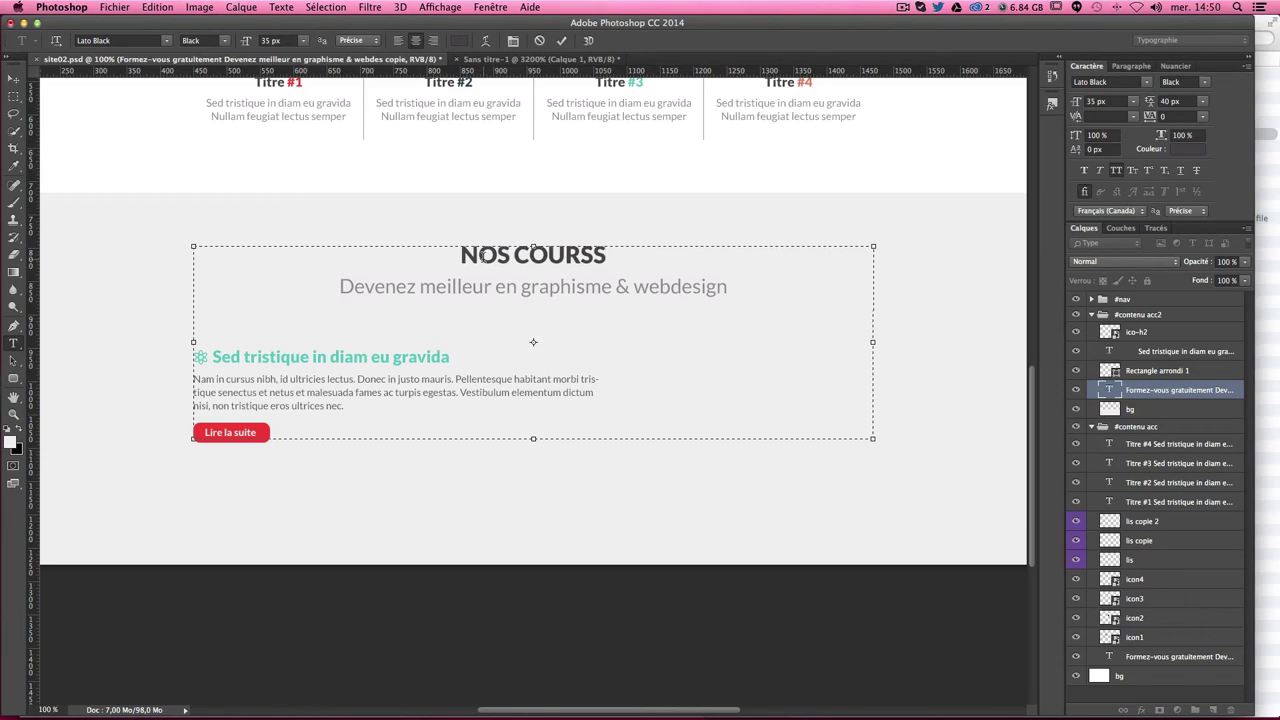
key(BackSpace)
key(ctrl+Return)
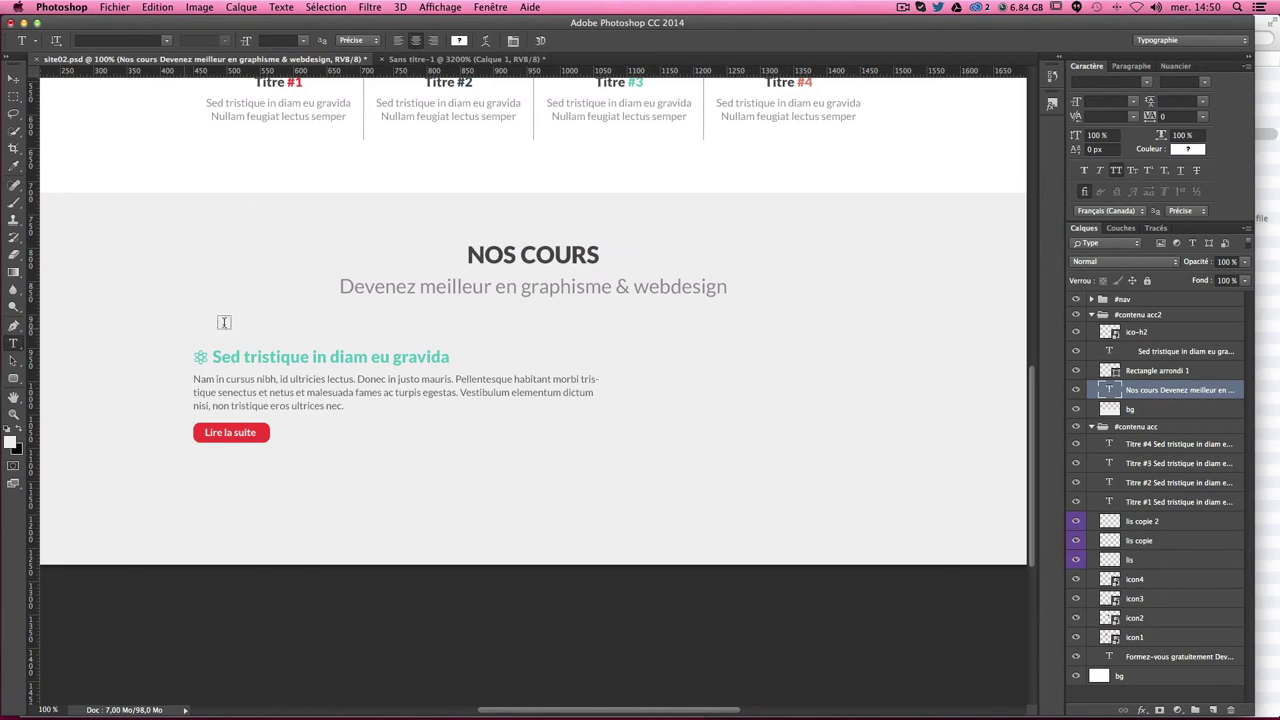
Step: Change the subtitle to 'Dirigés par une équipe professionnelle'
drag(339, 287, 644, 288)
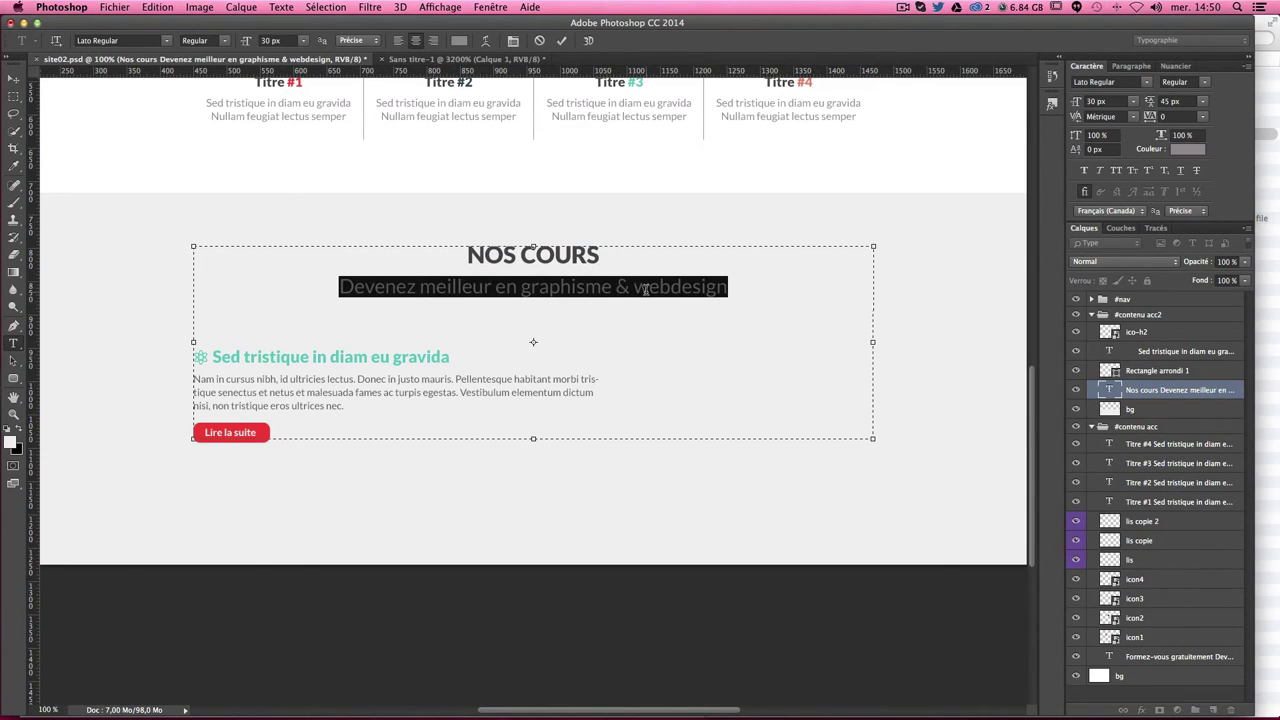
text(D)
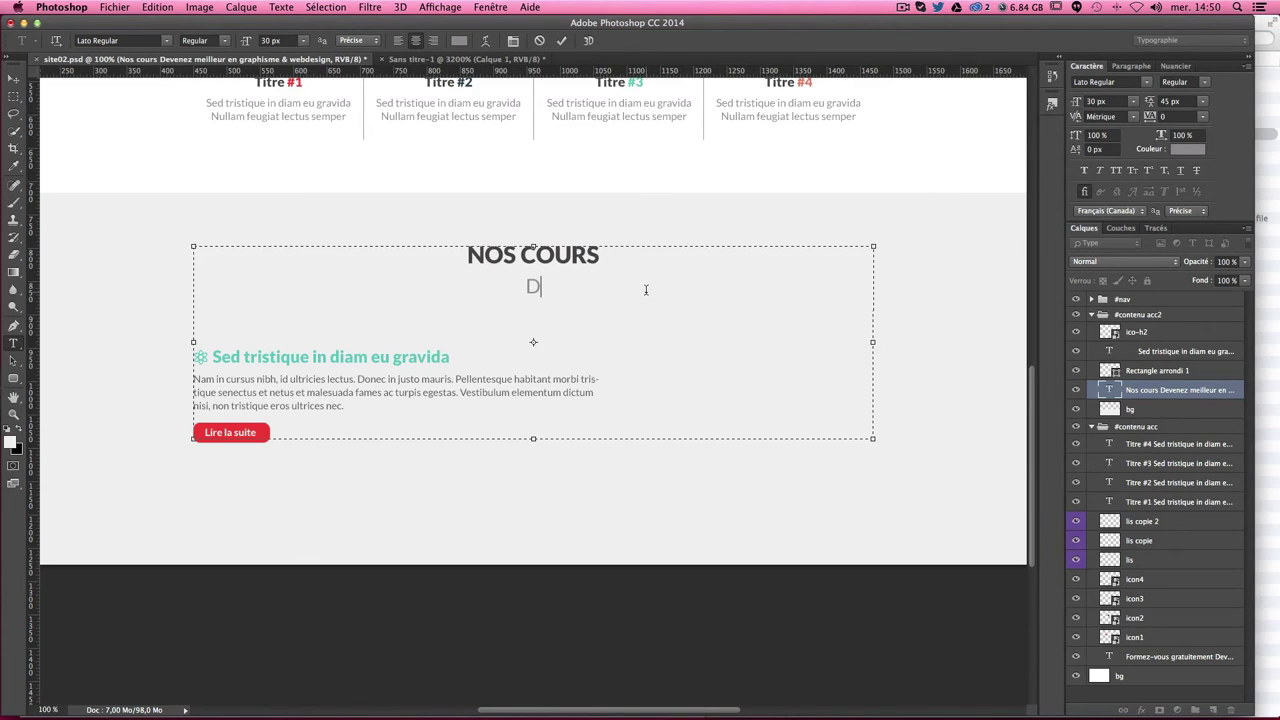
text(irigé)
text(s par une )
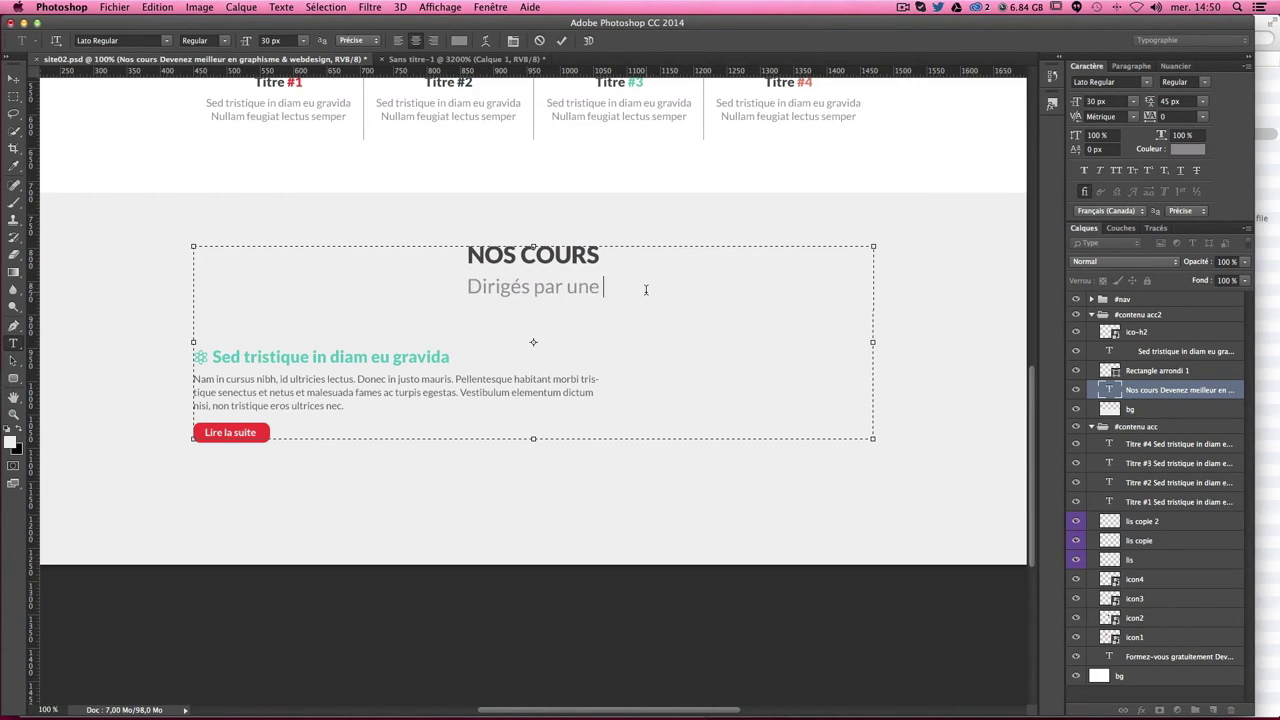
text(équi)
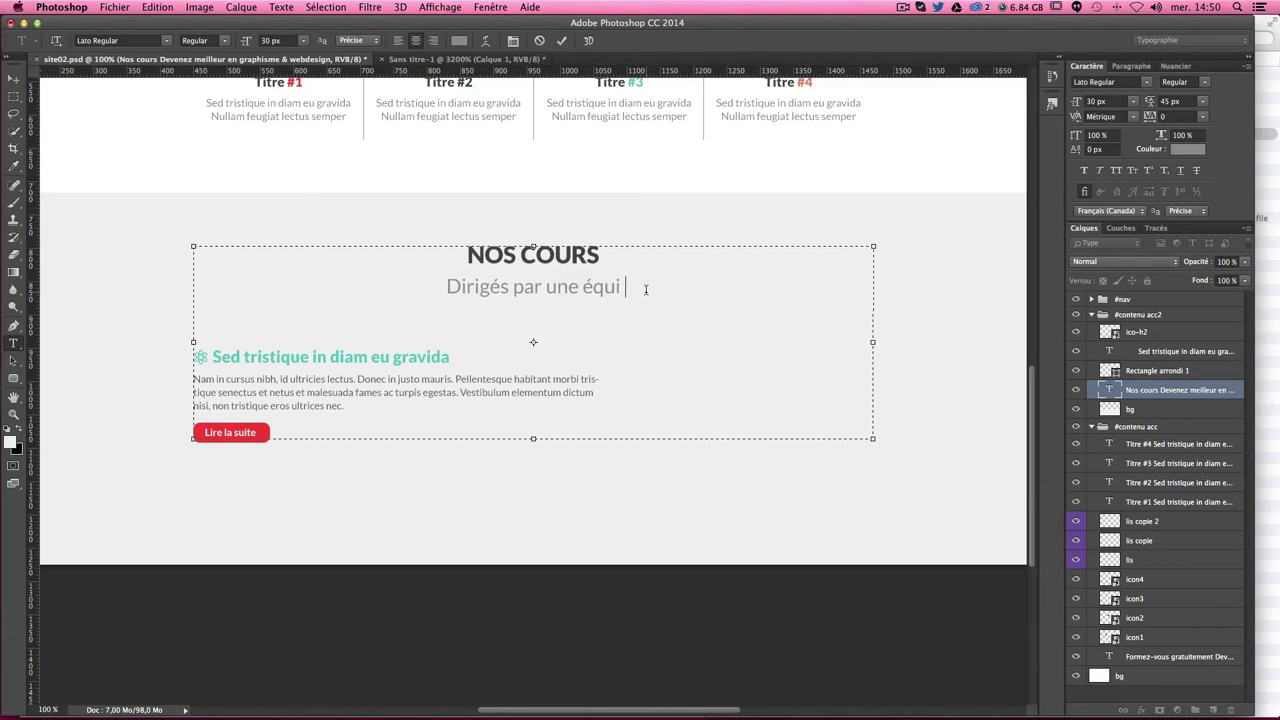
text(pe profe)
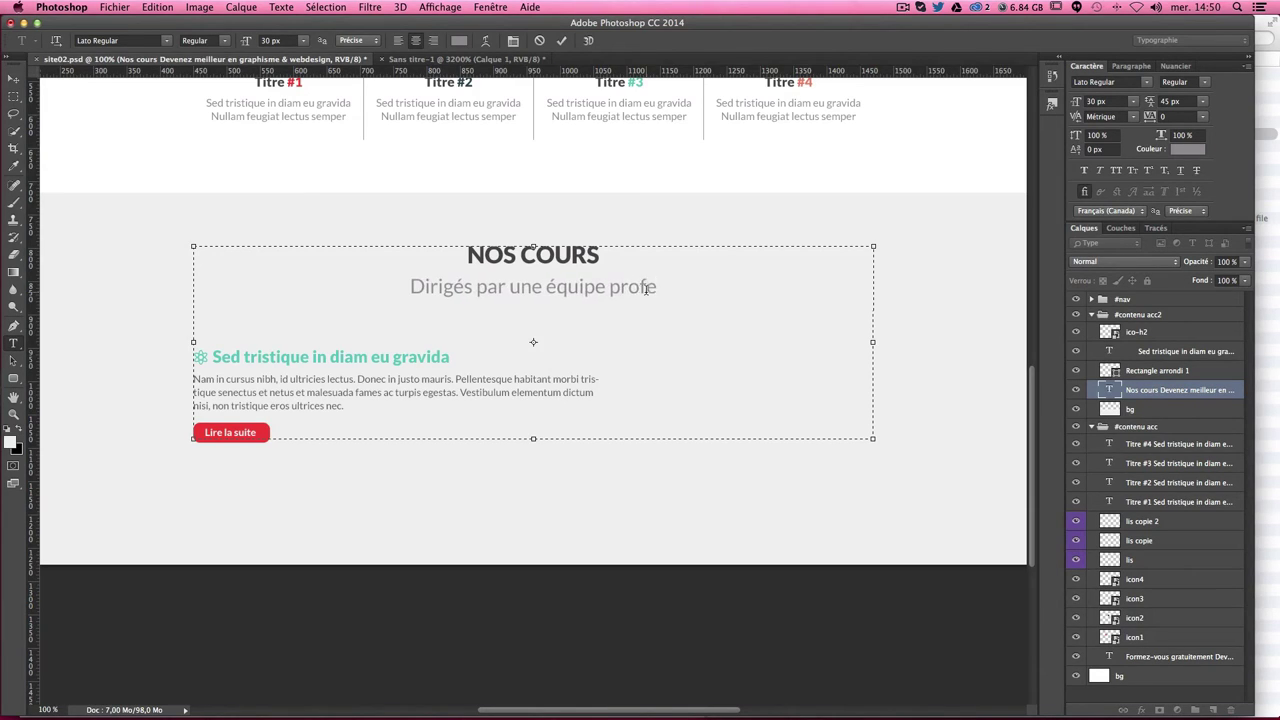
text(ss)
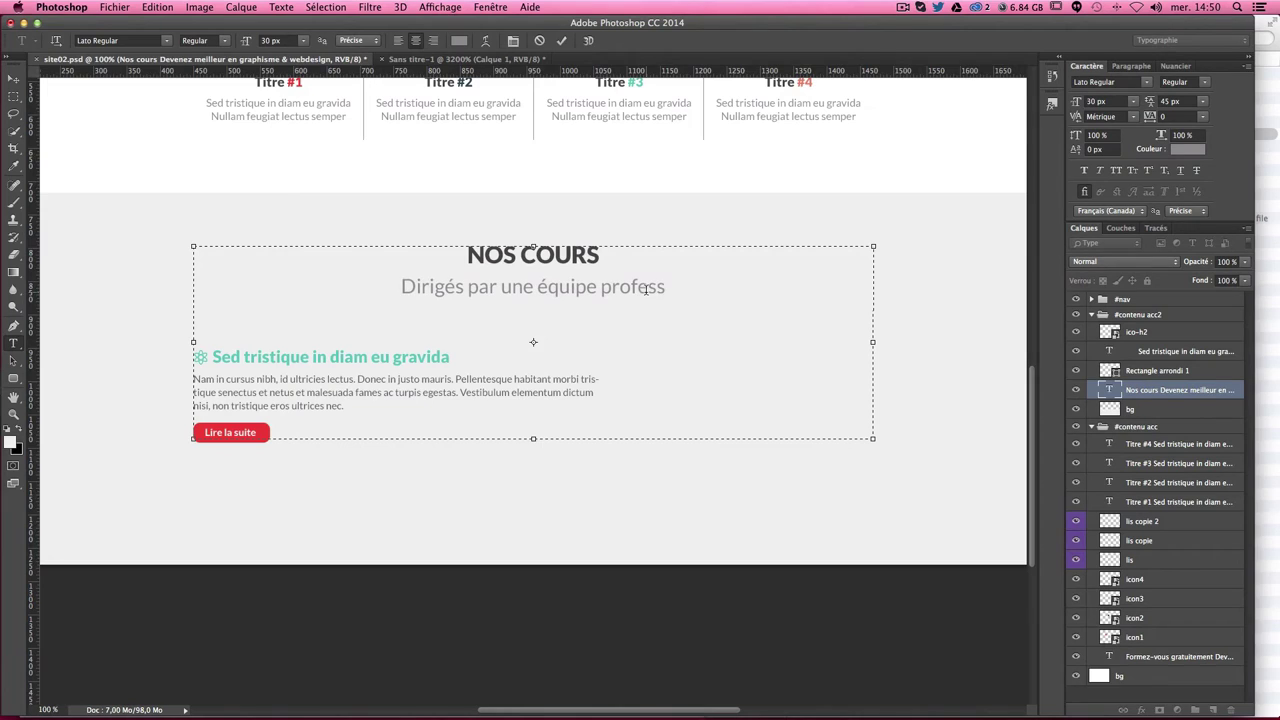
text(ionnelle)
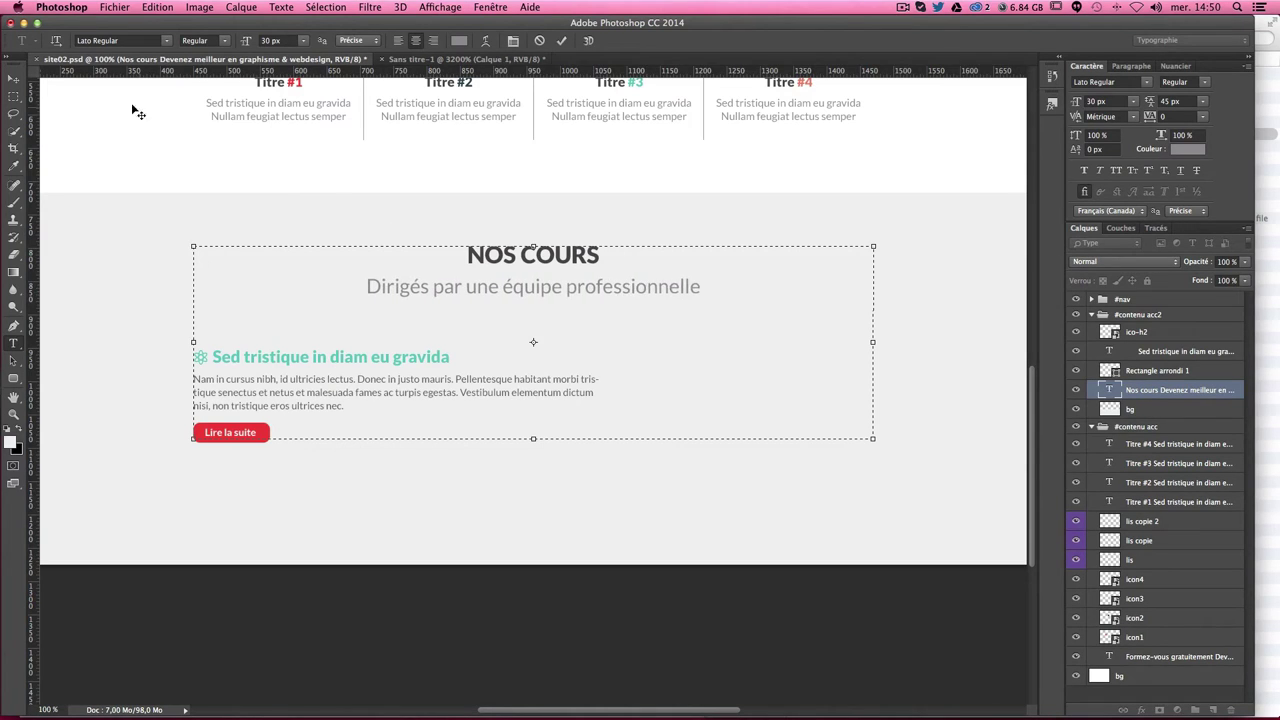
click(13, 78)
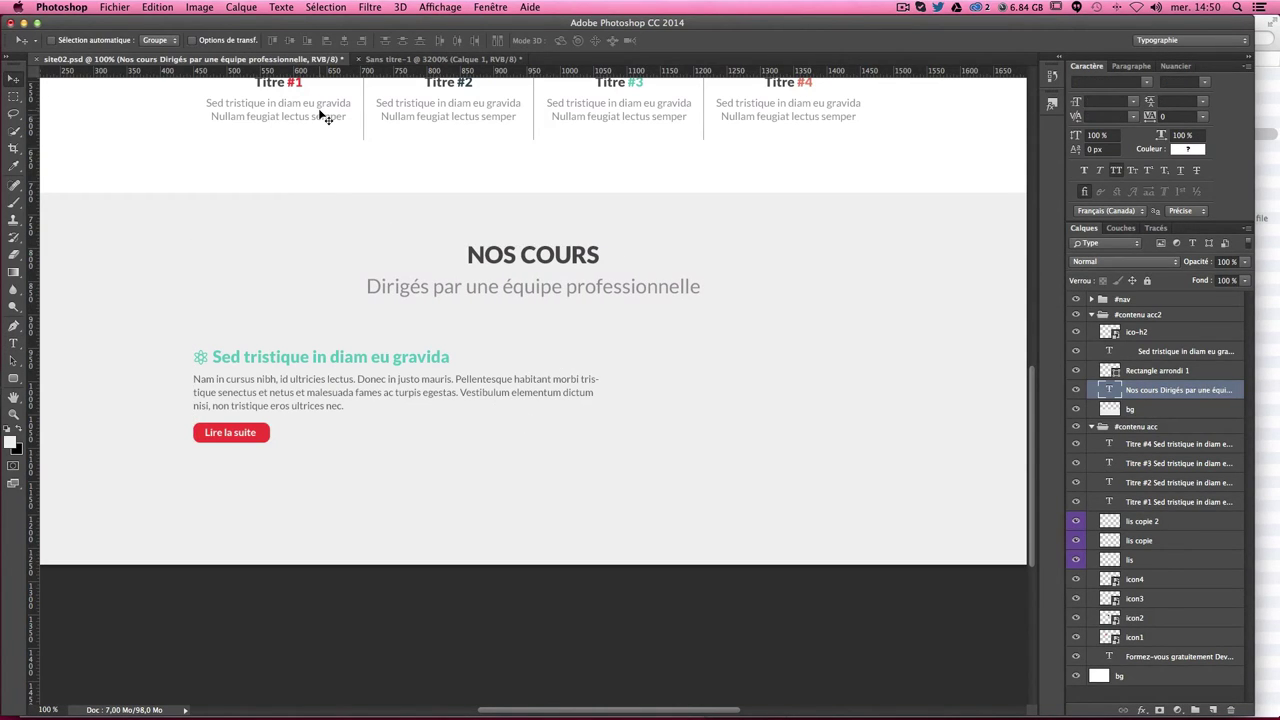
Step: Copy the course heading and paragraph text and paste a second copy beneath it
scroll(334, 423, down, 3)
scroll(334, 423, up, 3)
scroll(334, 423, down, 1)
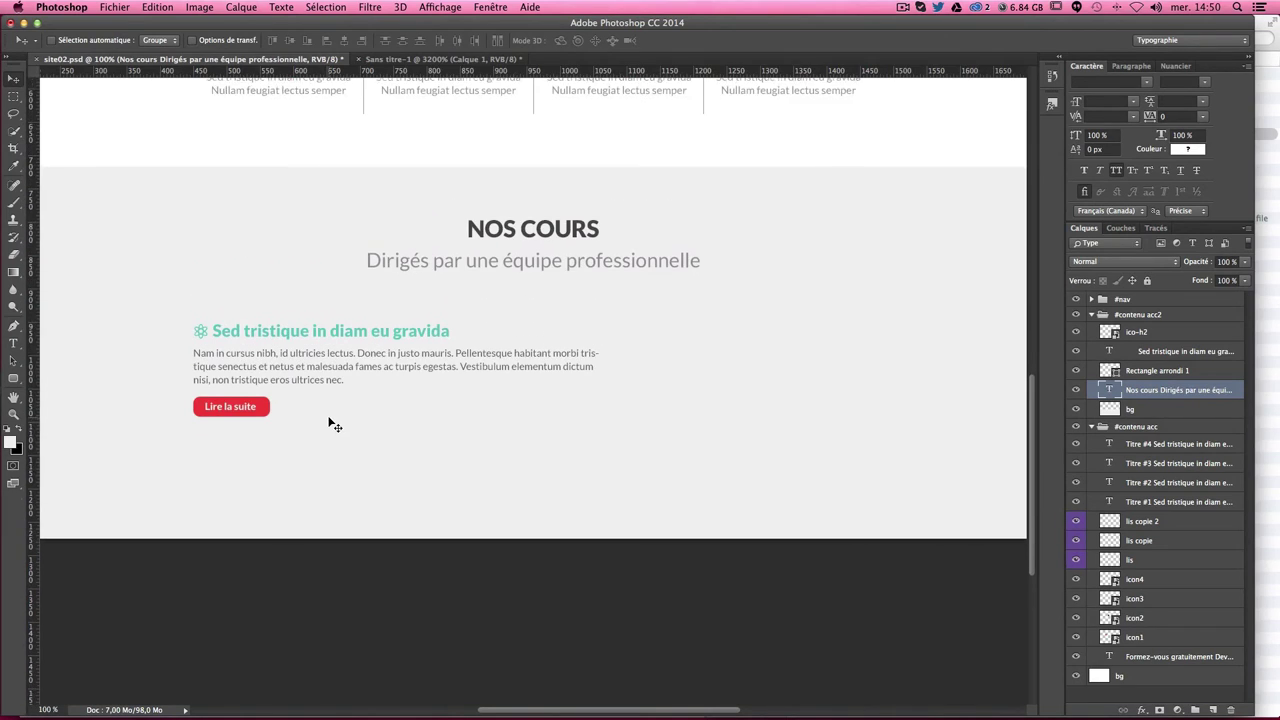
scroll(334, 425, down, 1)
click(13, 343)
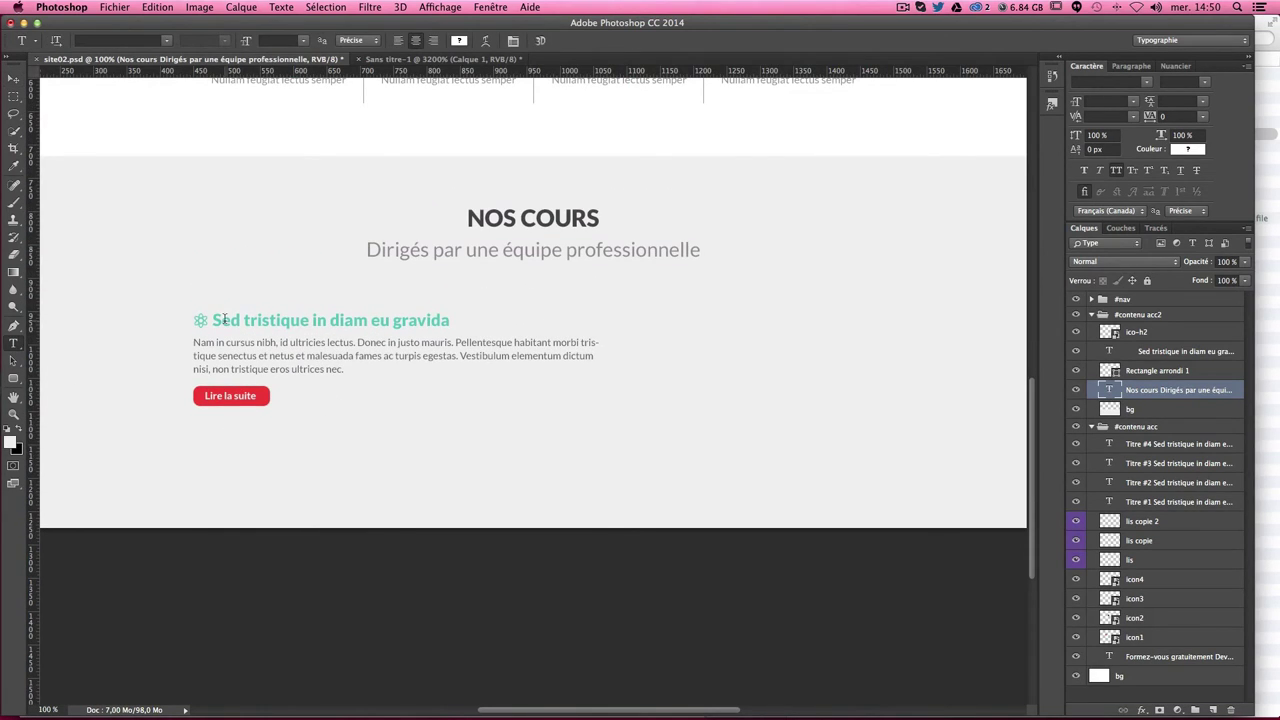
click(224, 318)
mouse_move(346, 370)
mouse_down()
mouse_move(209, 371)
mouse_move(171, 318)
mouse_up()
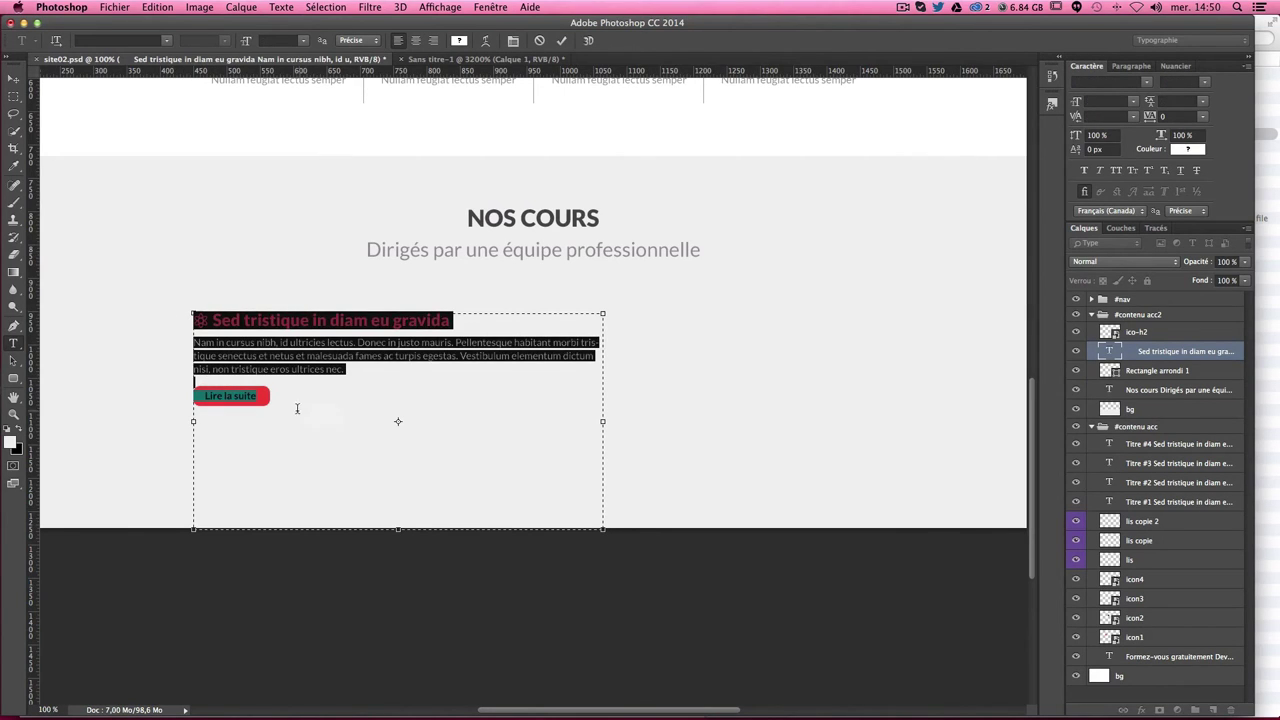
key(ctrl+h)
key(ctrl+h)
click(360, 409)
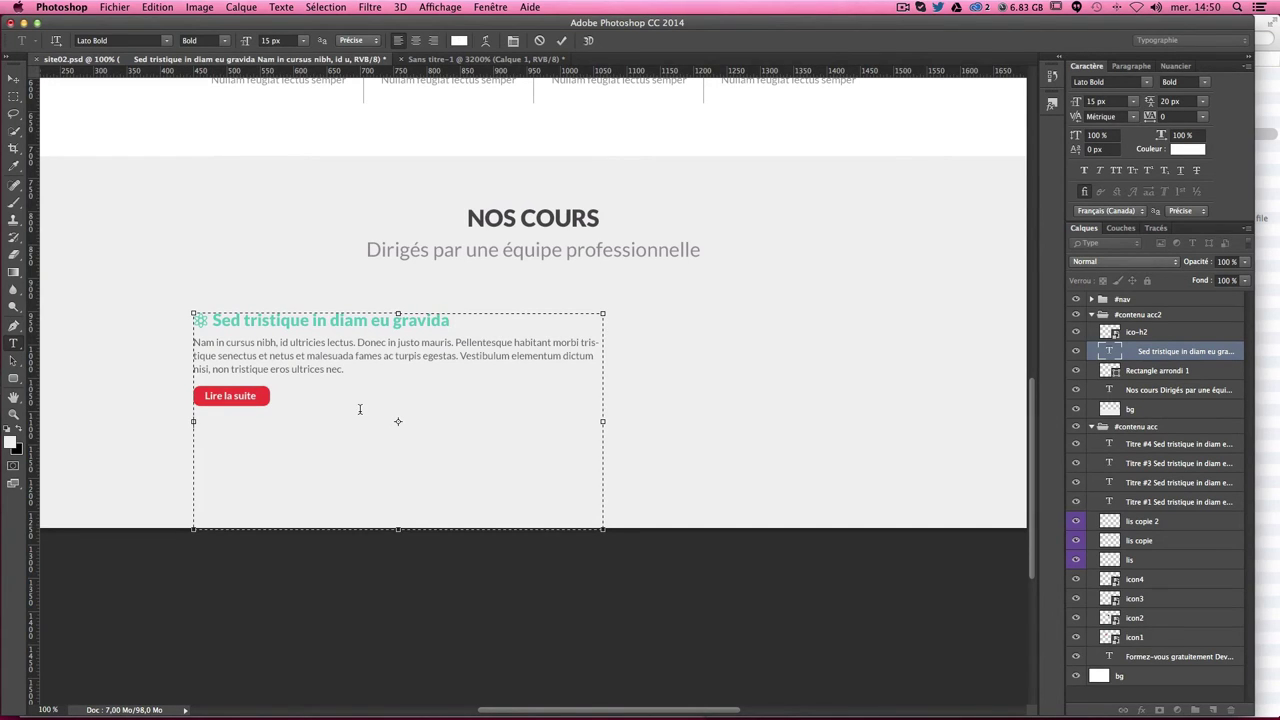
key(ctrl+v)
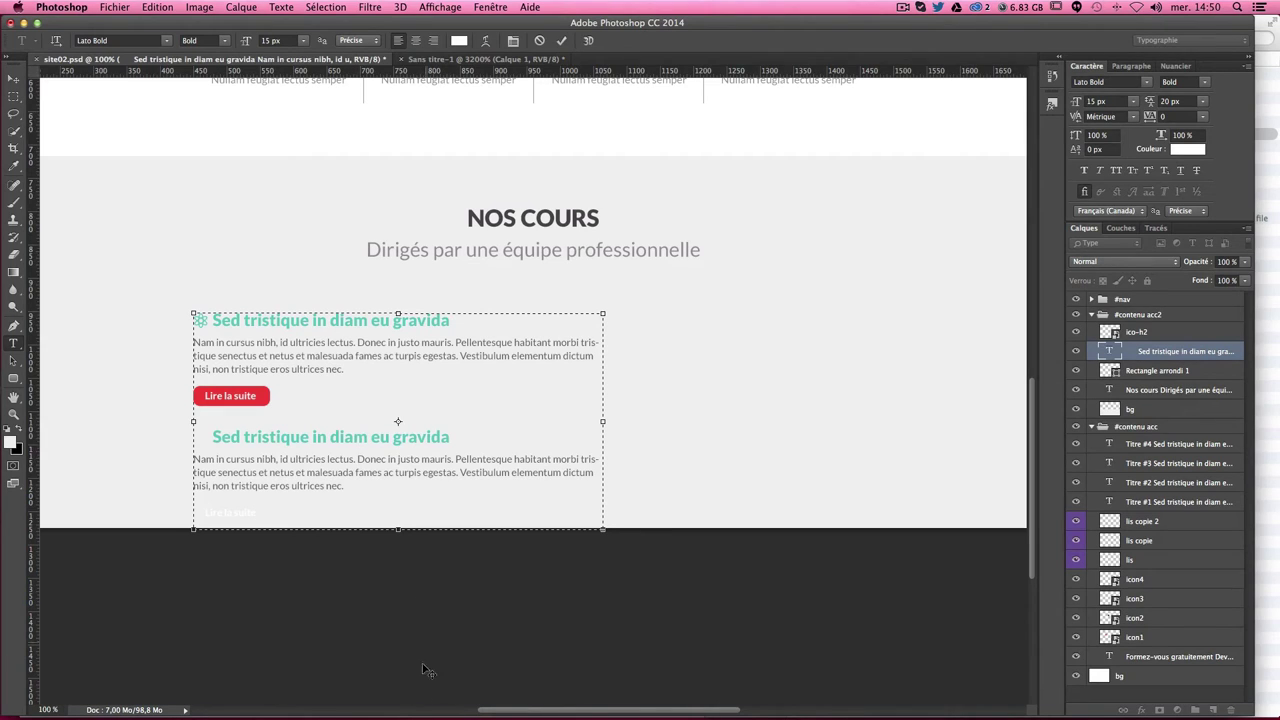
click(14, 80)
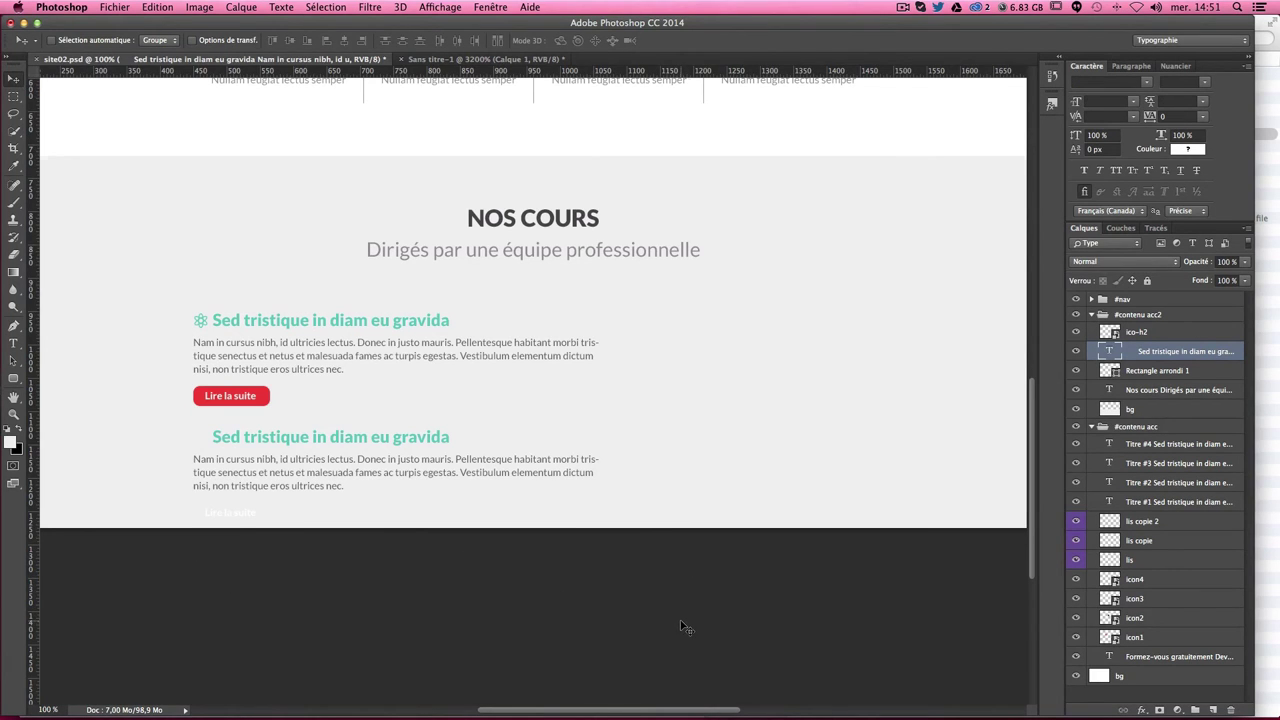
Step: Extend the canvas downward to 1775 px height, anchored at the top
scroll(680, 628, up, 5)
scroll(526, 594, down, 5)
scroll(596, 578, up, 1)
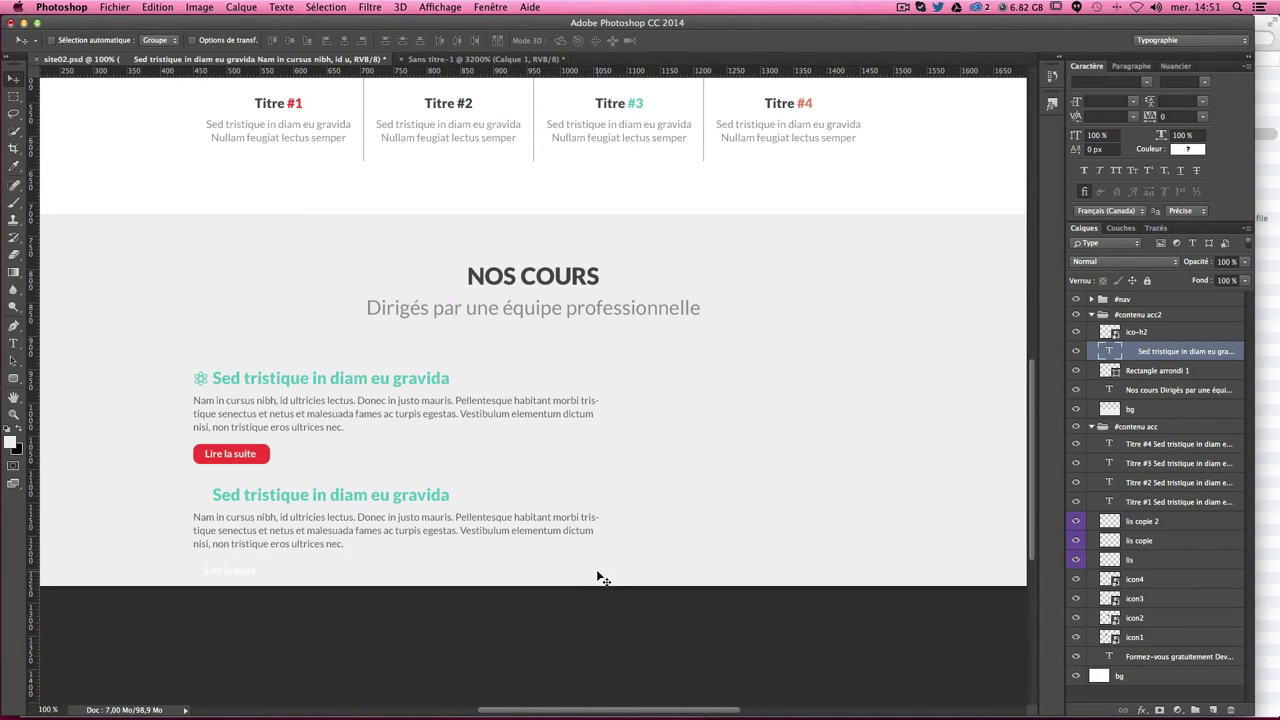
key(alt+super+c)
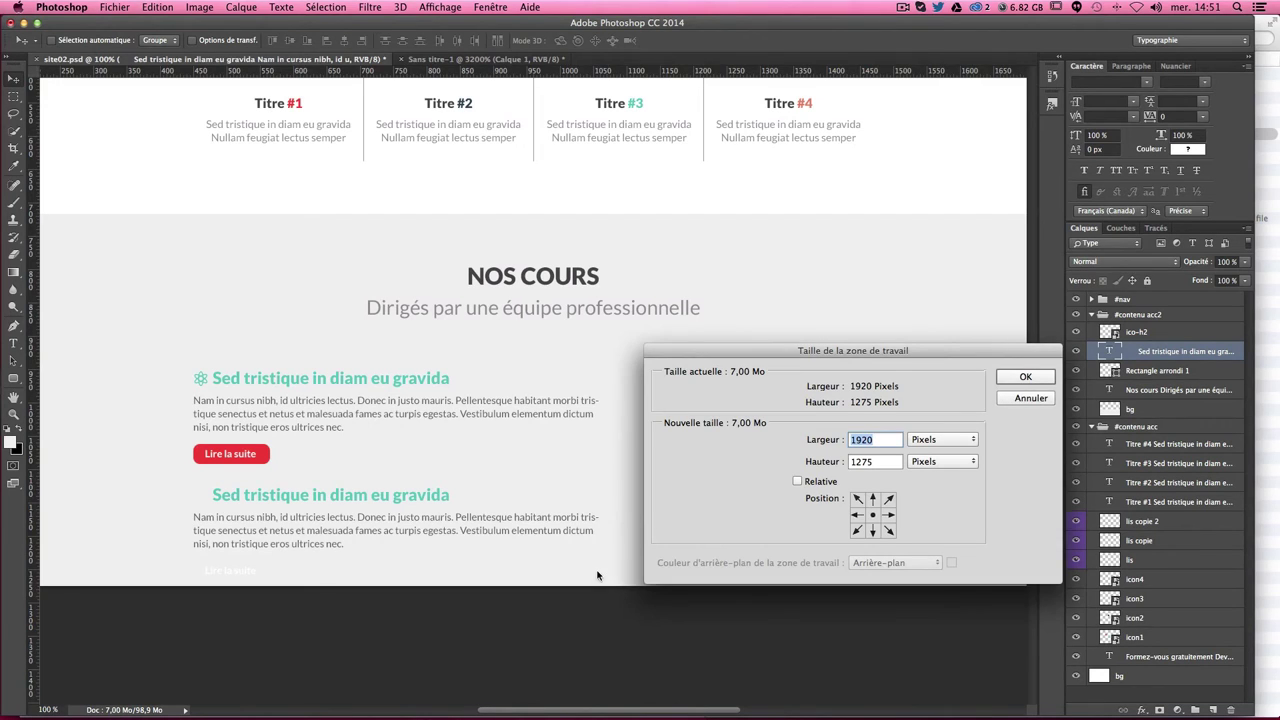
drag(809, 352, 805, 232)
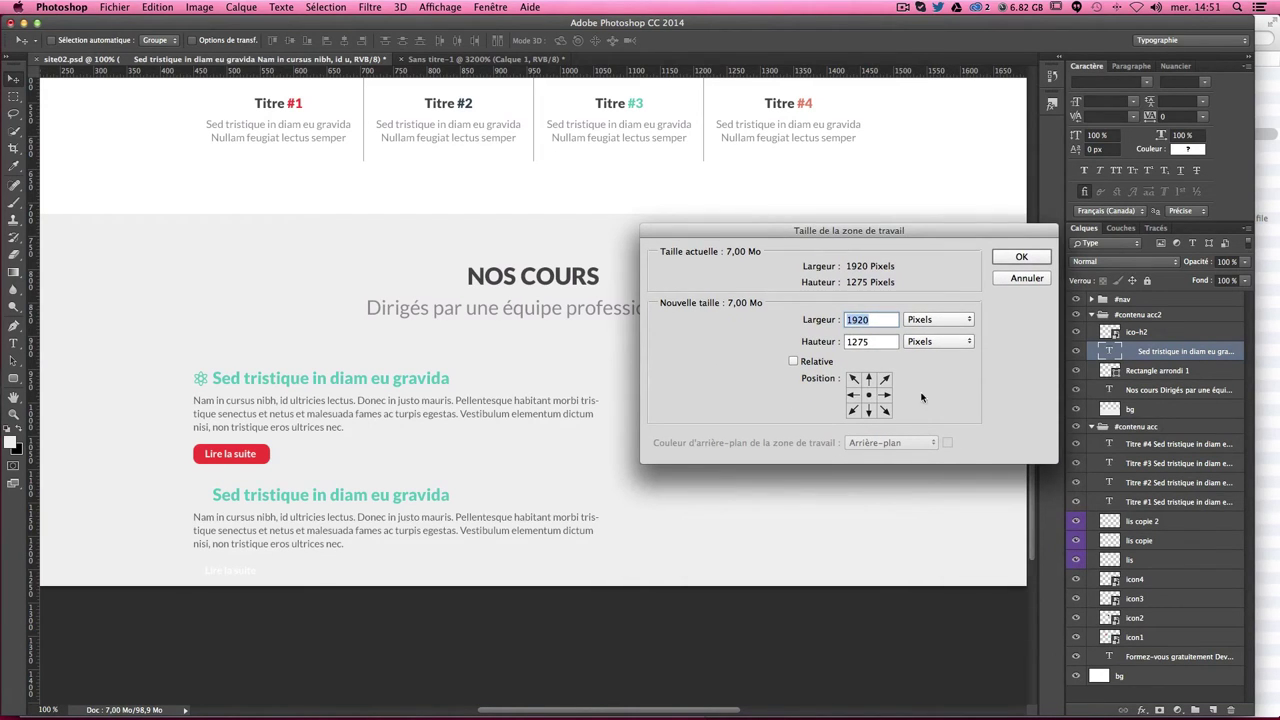
click(869, 380)
drag(868, 341, 850, 341)
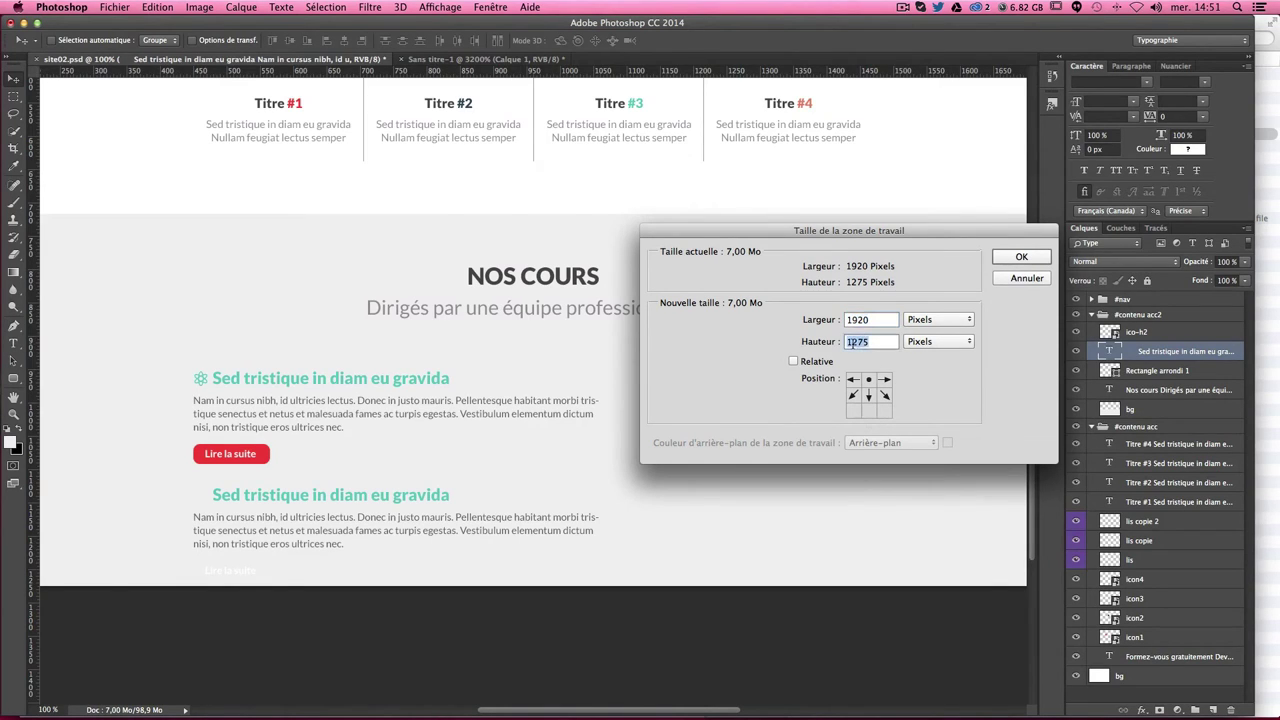
click(856, 343)
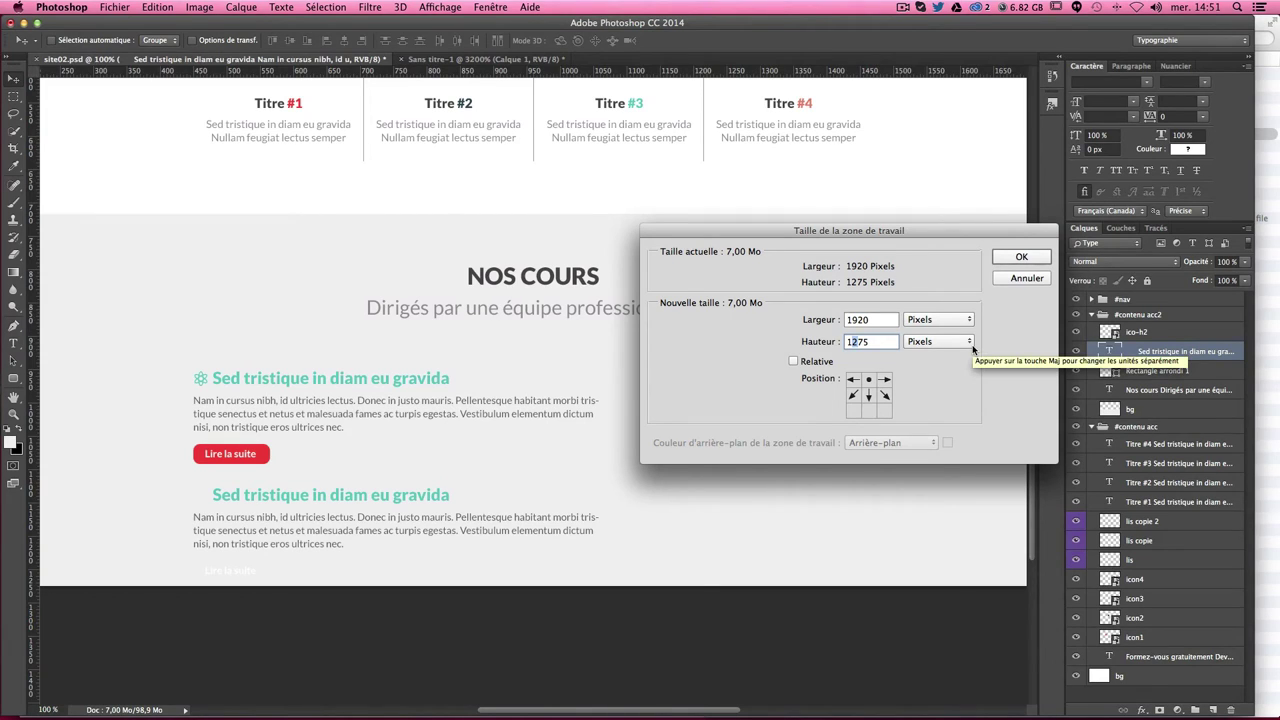
text(7)
key(super+z)
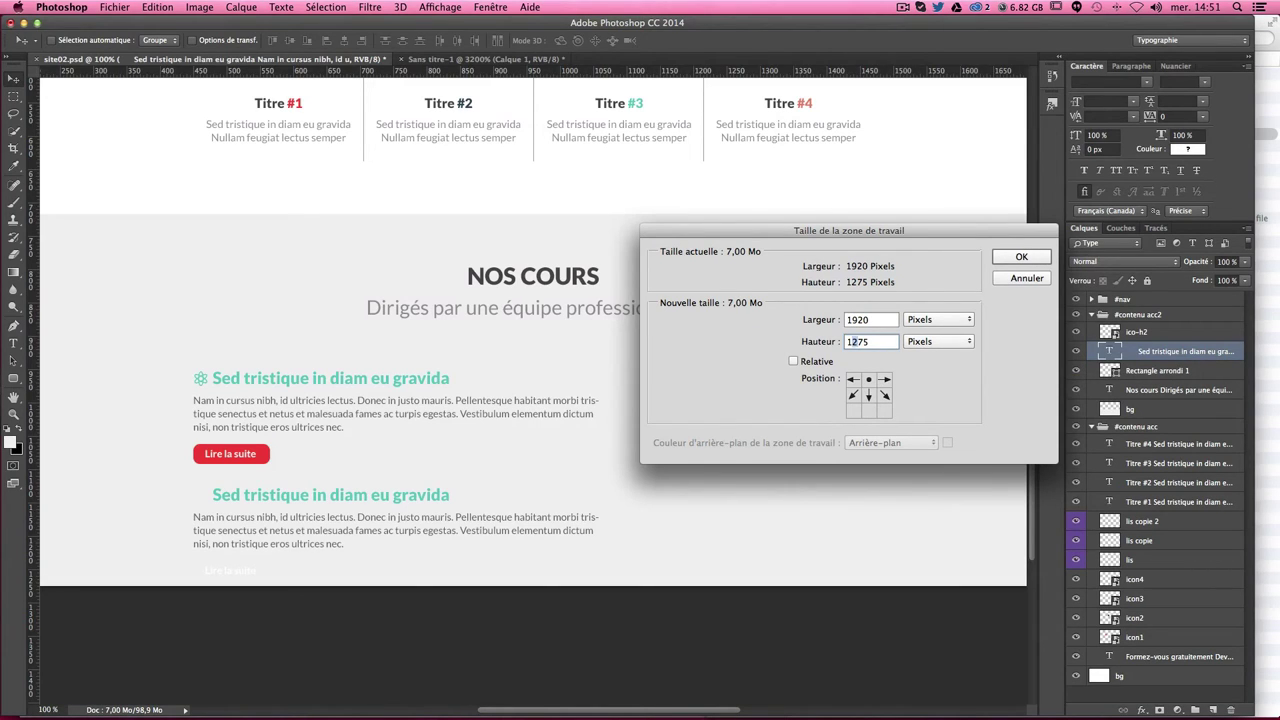
text(7)
click(1017, 260)
Step: Stretch the grey bg layer down to fill the new empty area
scroll(740, 587, down, 1)
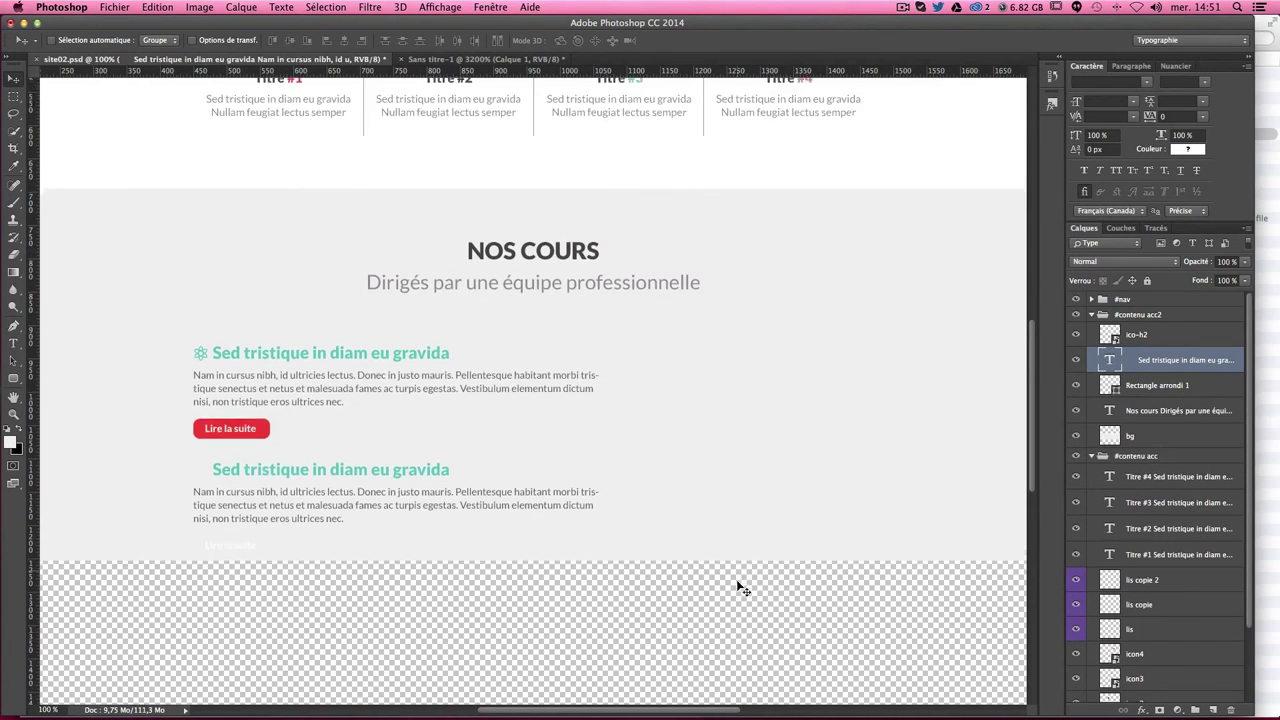
scroll(736, 579, down, 10)
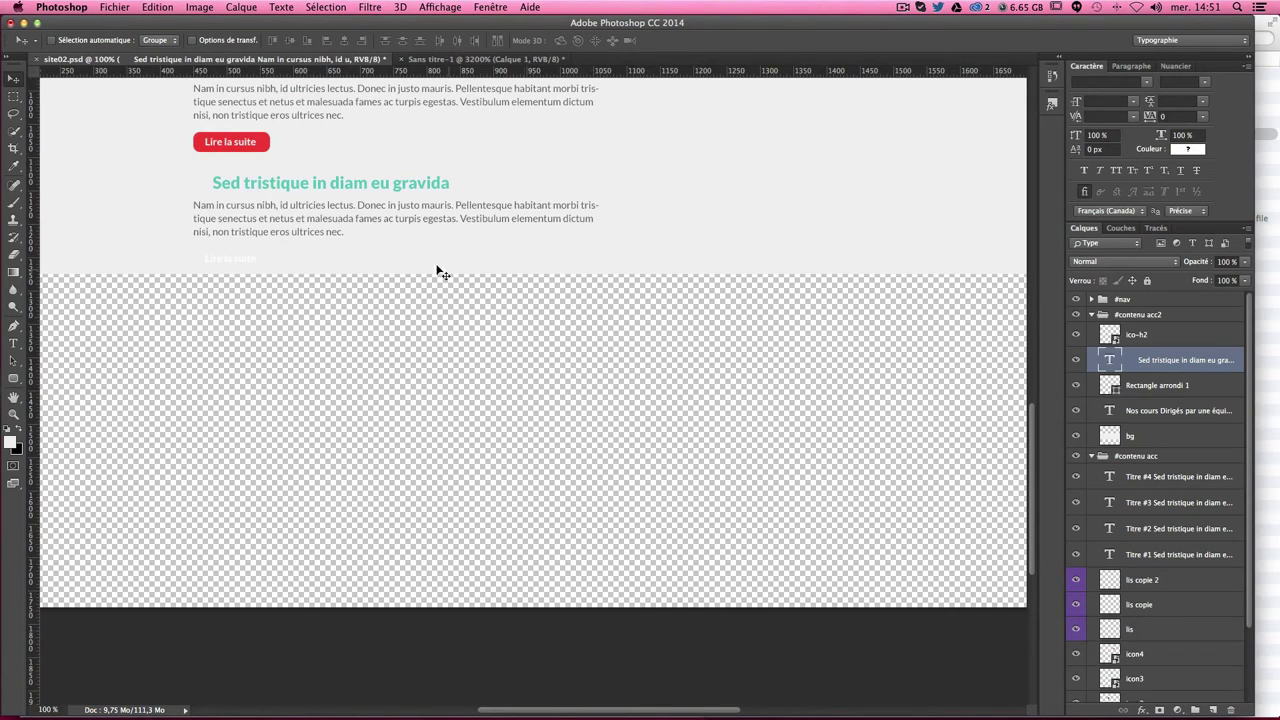
right_click(598, 260)
right_click(838, 258)
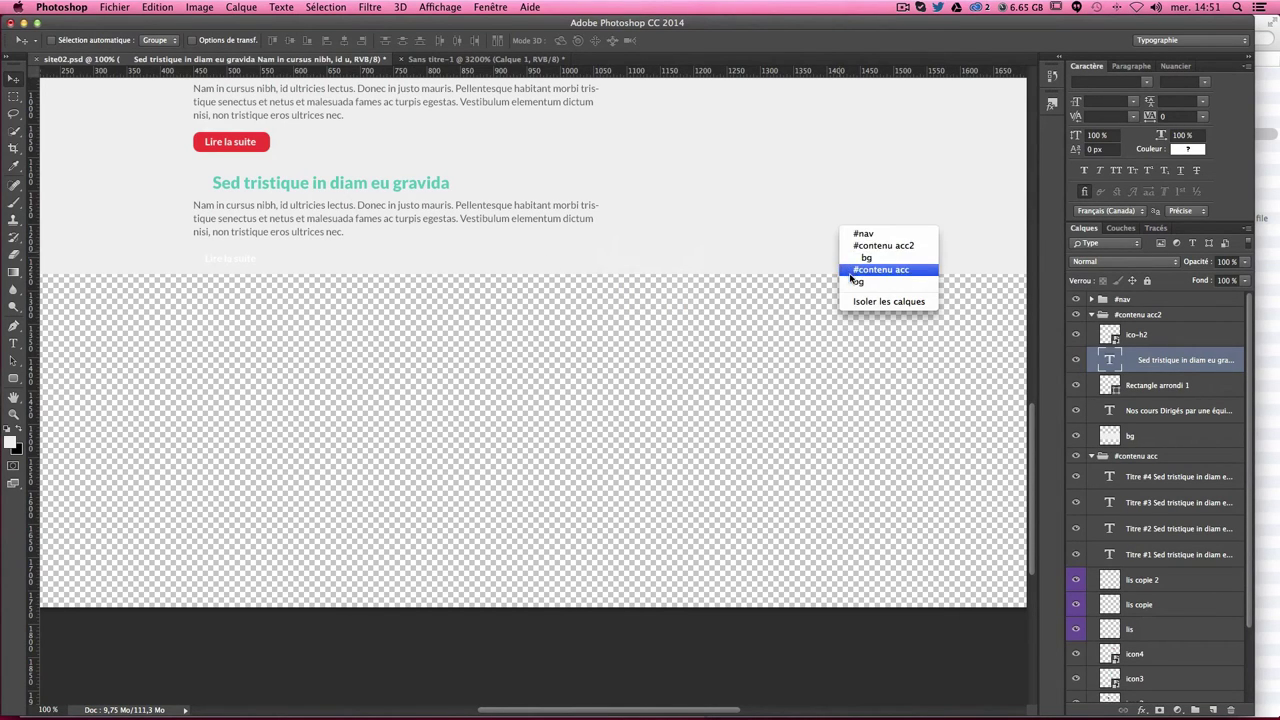
click(862, 258)
key(ctrl+t)
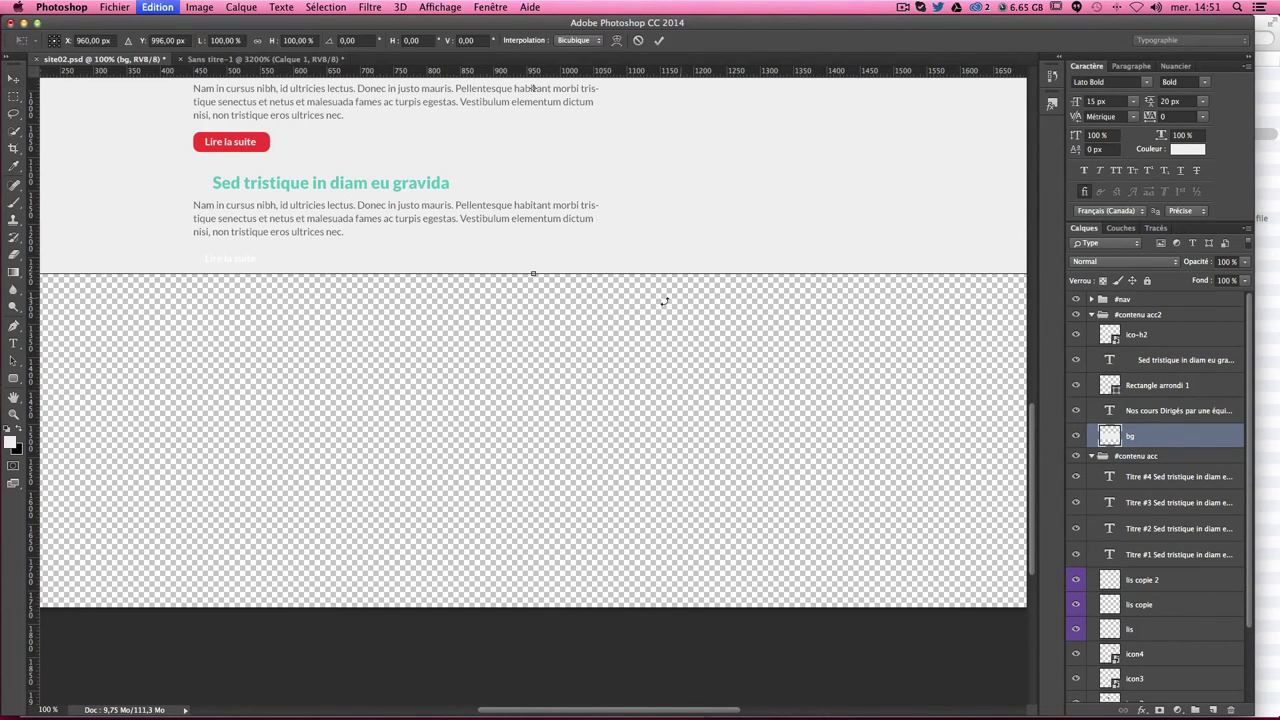
drag(533, 276, 533, 606)
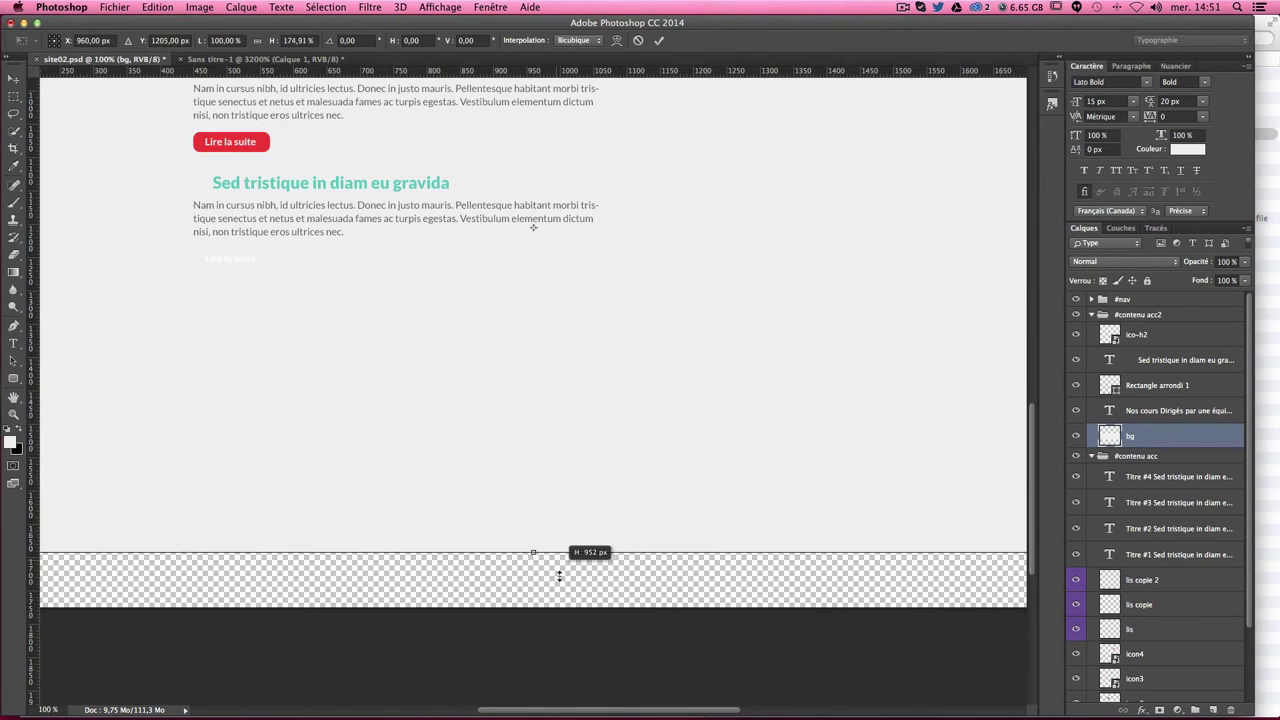
scroll(533, 575, up, 3)
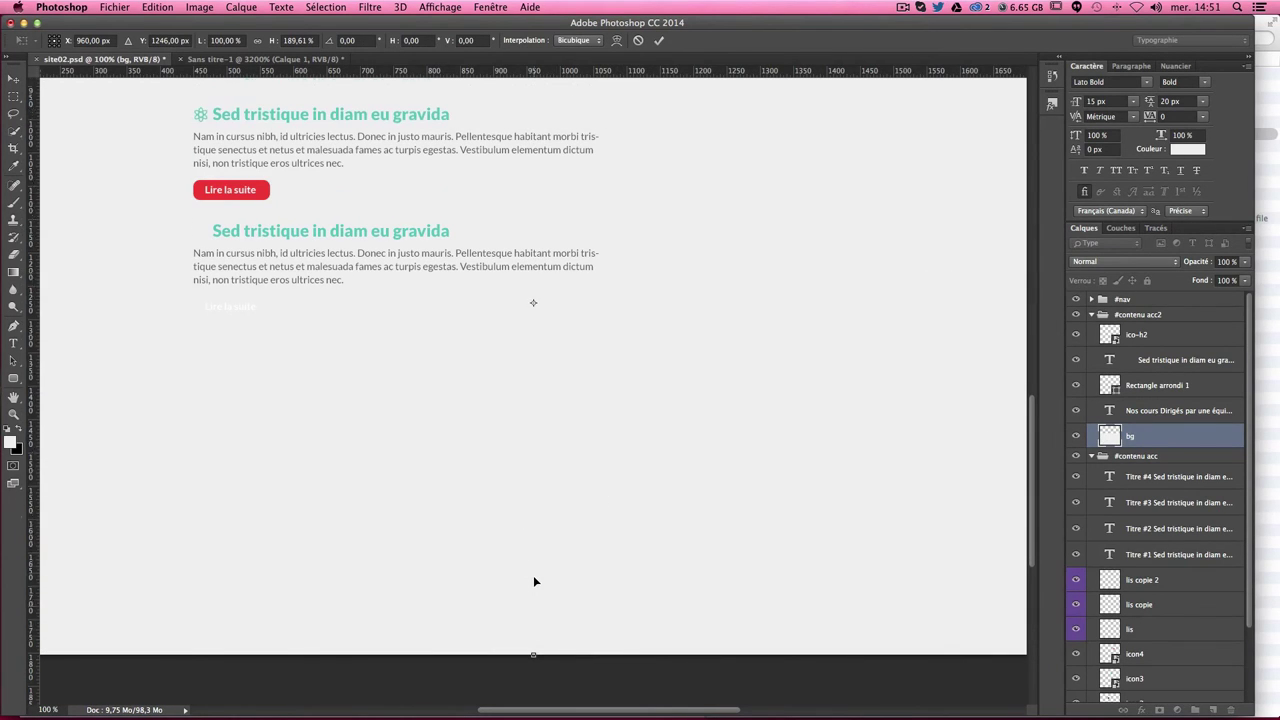
key(Return)
scroll(537, 585, up, 5)
scroll(536, 584, up, 3)
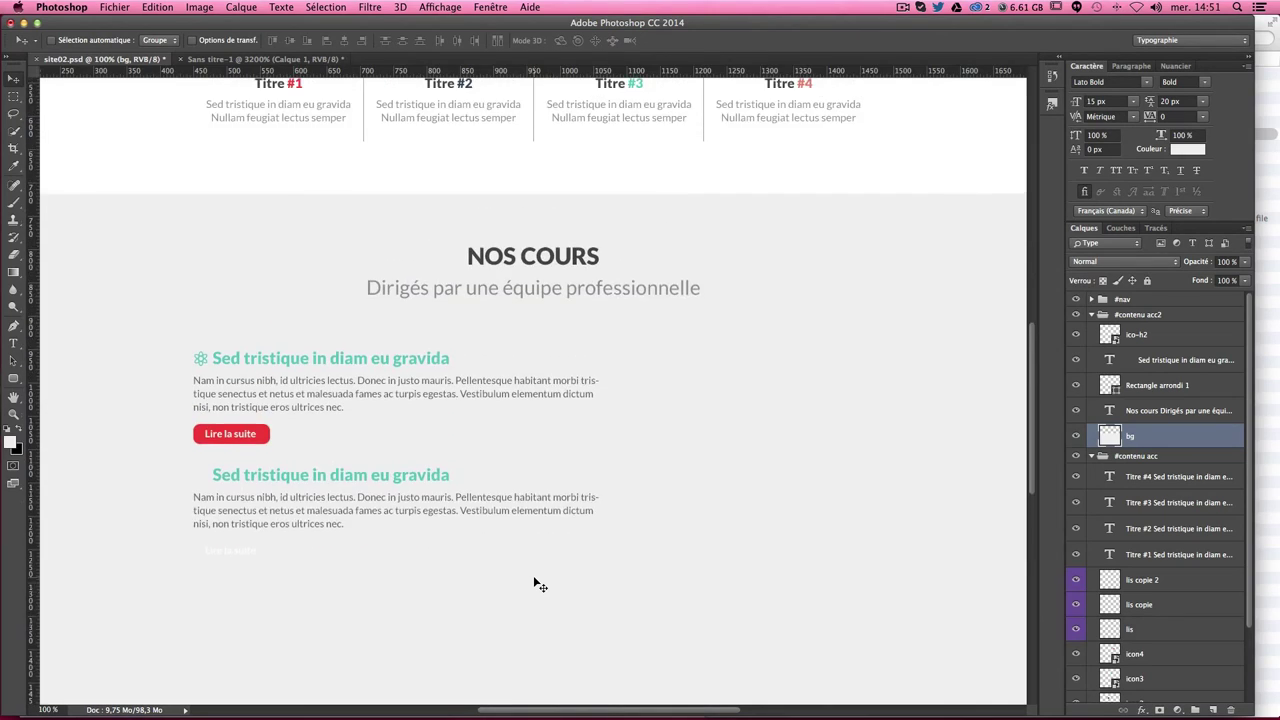
scroll(534, 583, up, 2)
scroll(534, 583, down, 3)
scroll(230, 494, down, 5)
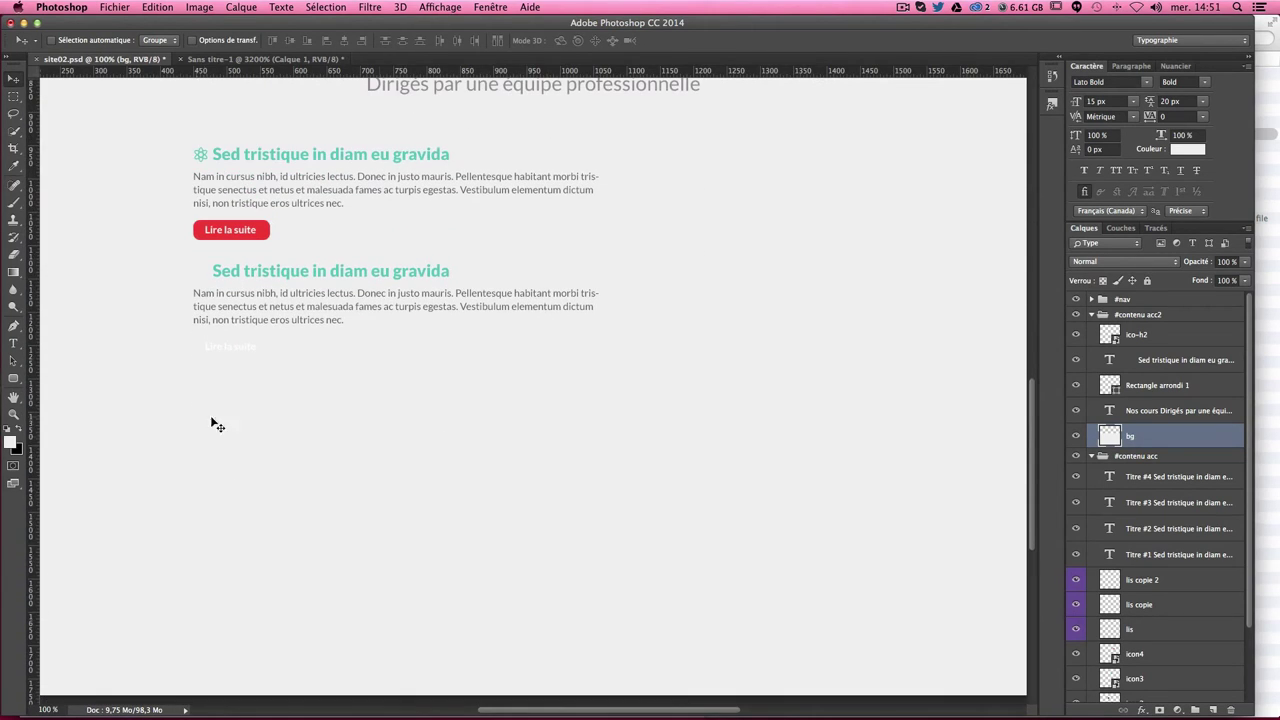
scroll(552, 480, up, 2)
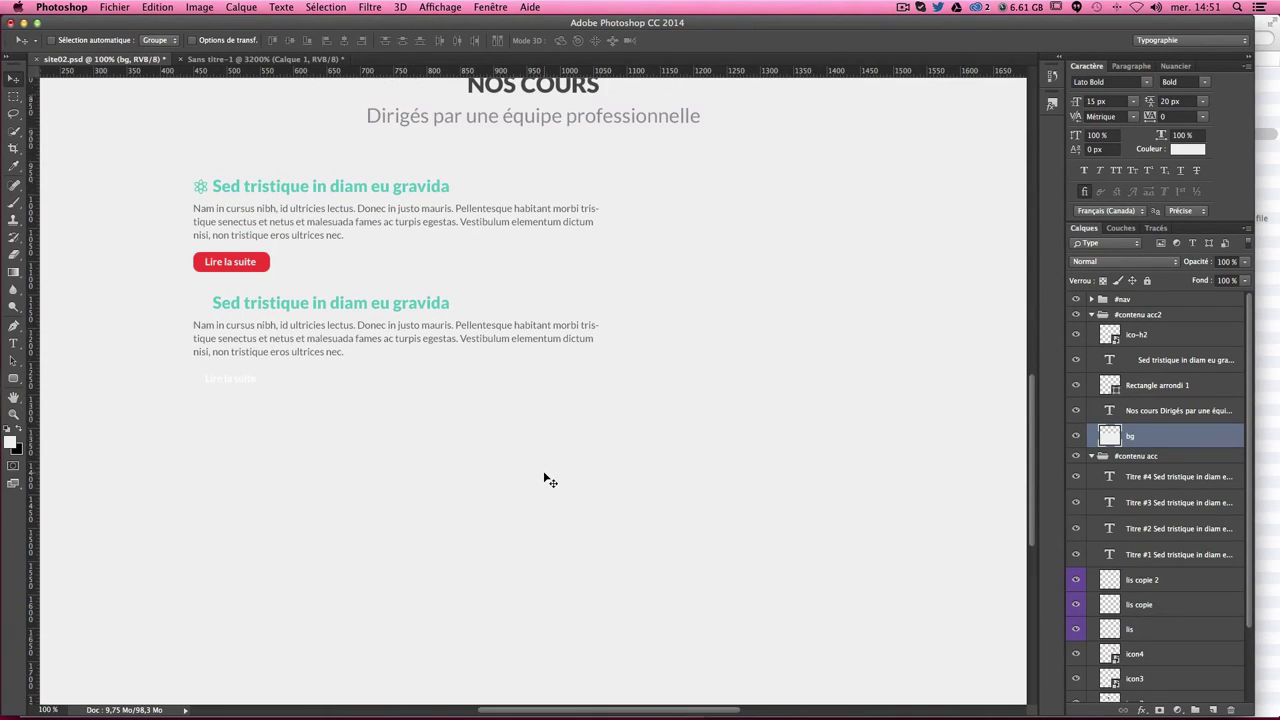
Step: Copy the ico-h2 atom icon beside the second course heading
click(1140, 339)
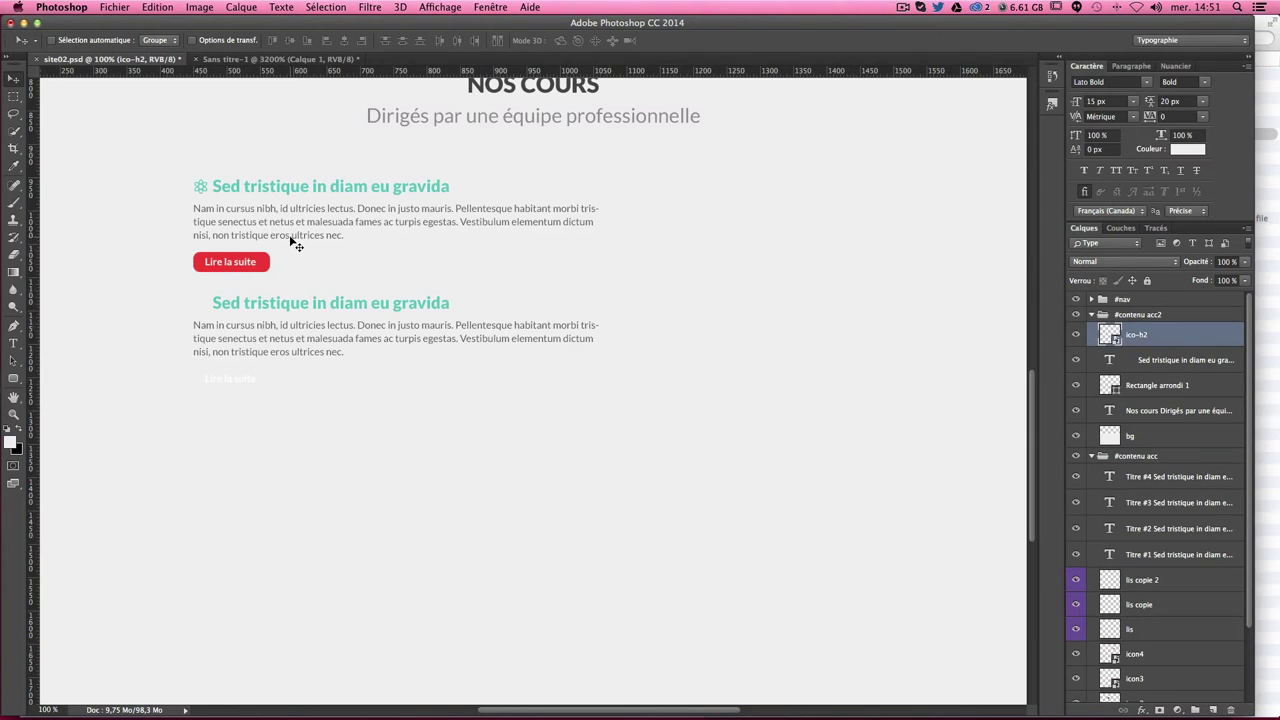
drag(503, 260, 500, 378)
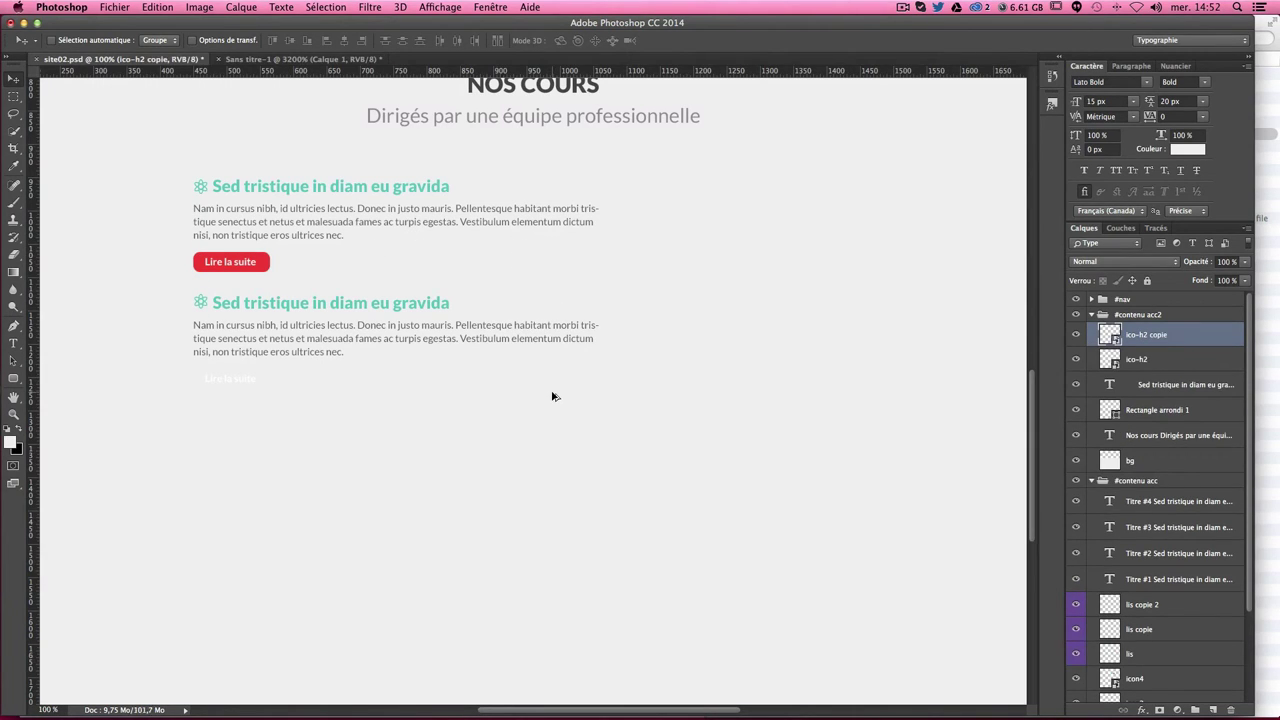
key(Up)
Step: Rename Rectangle arrondi 1 to 'boutton lire la suite' and copy it under the second paragraph
click(1154, 416)
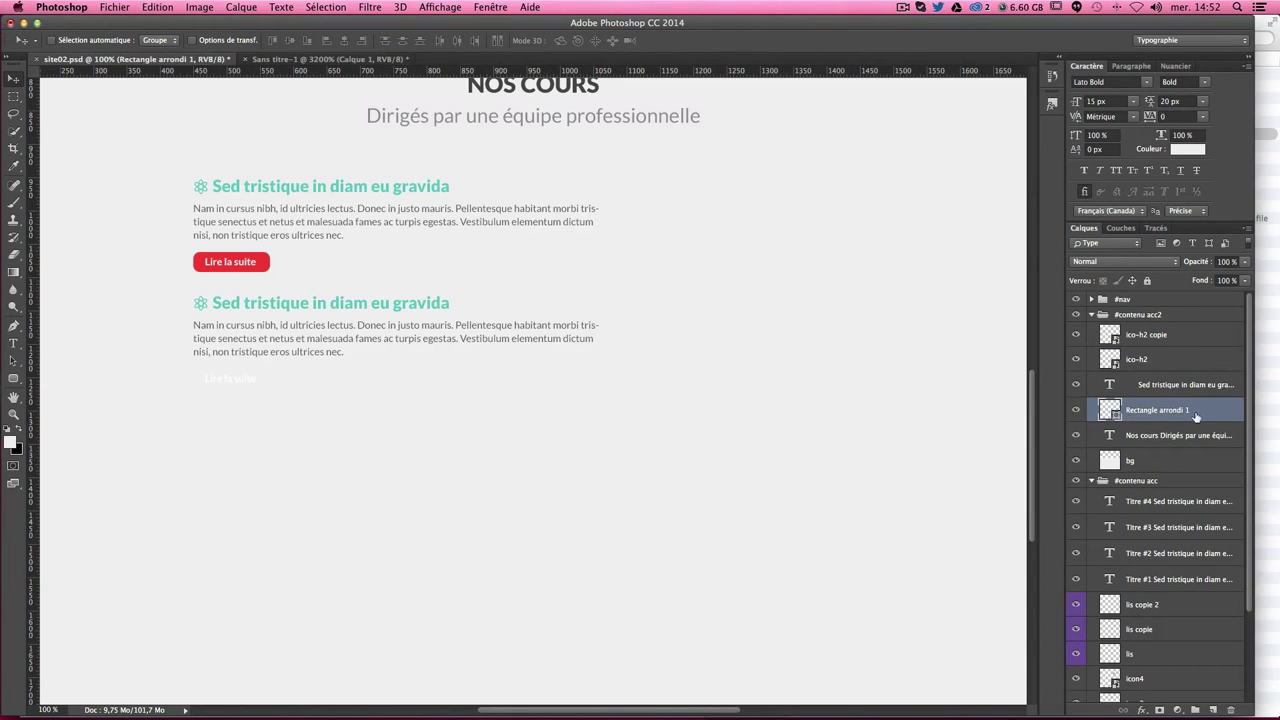
double_click(1151, 410)
text(boutto)
text(n)
key(Return)
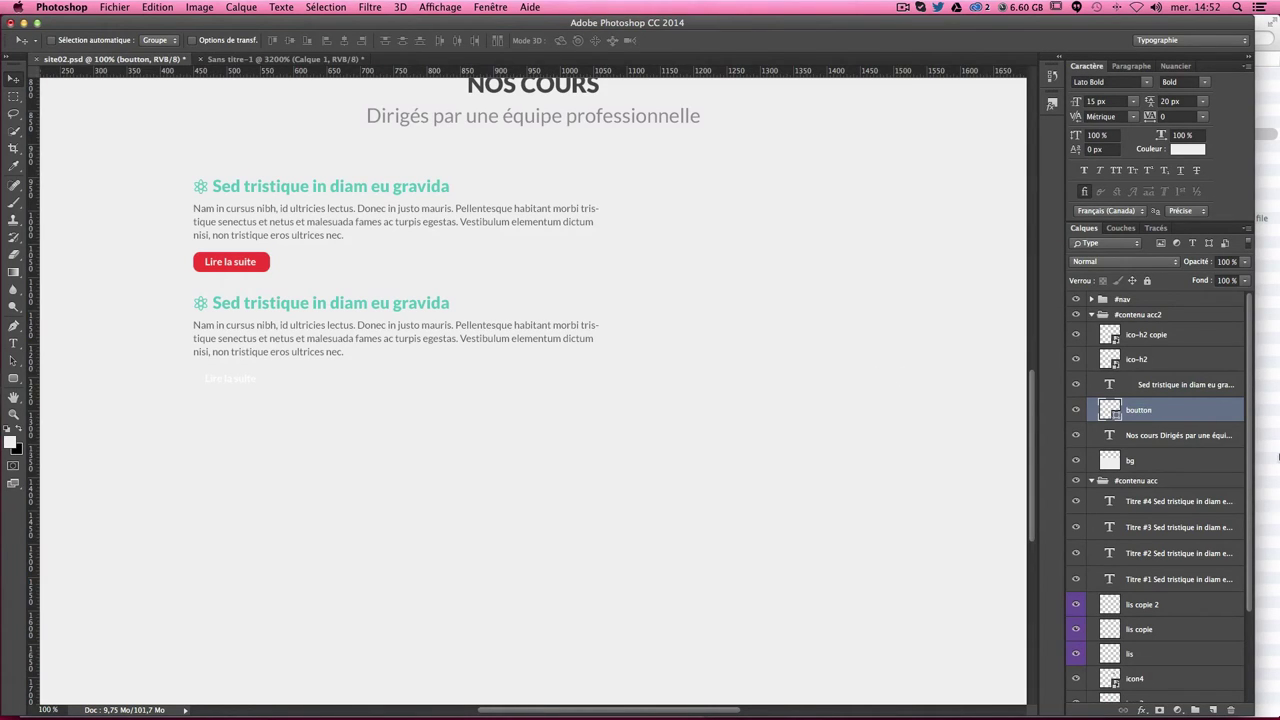
double_click(1150, 412)
click(1166, 414)
text(lire la suite)
key(Return)
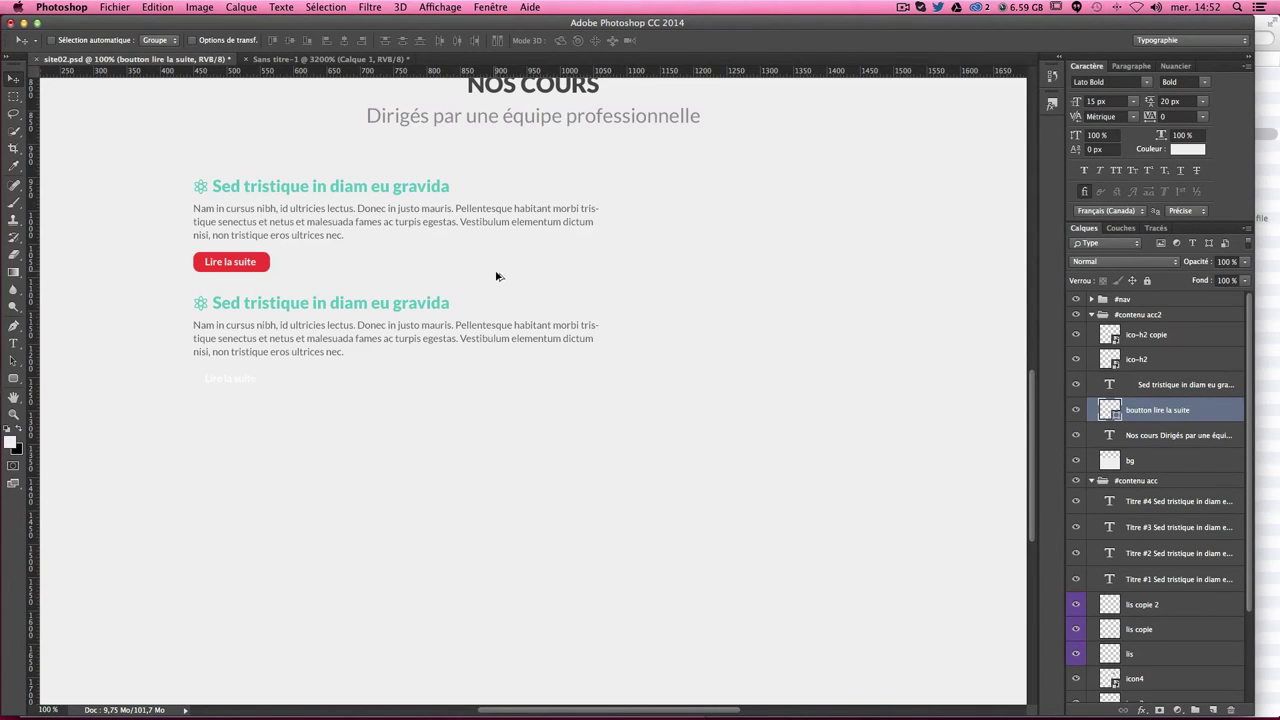
drag(500, 277, 493, 390)
Step: Align the button copy and paste a third course block into the enlarged text box
key(Down)
key(Down)
key(Down)
key(Down)
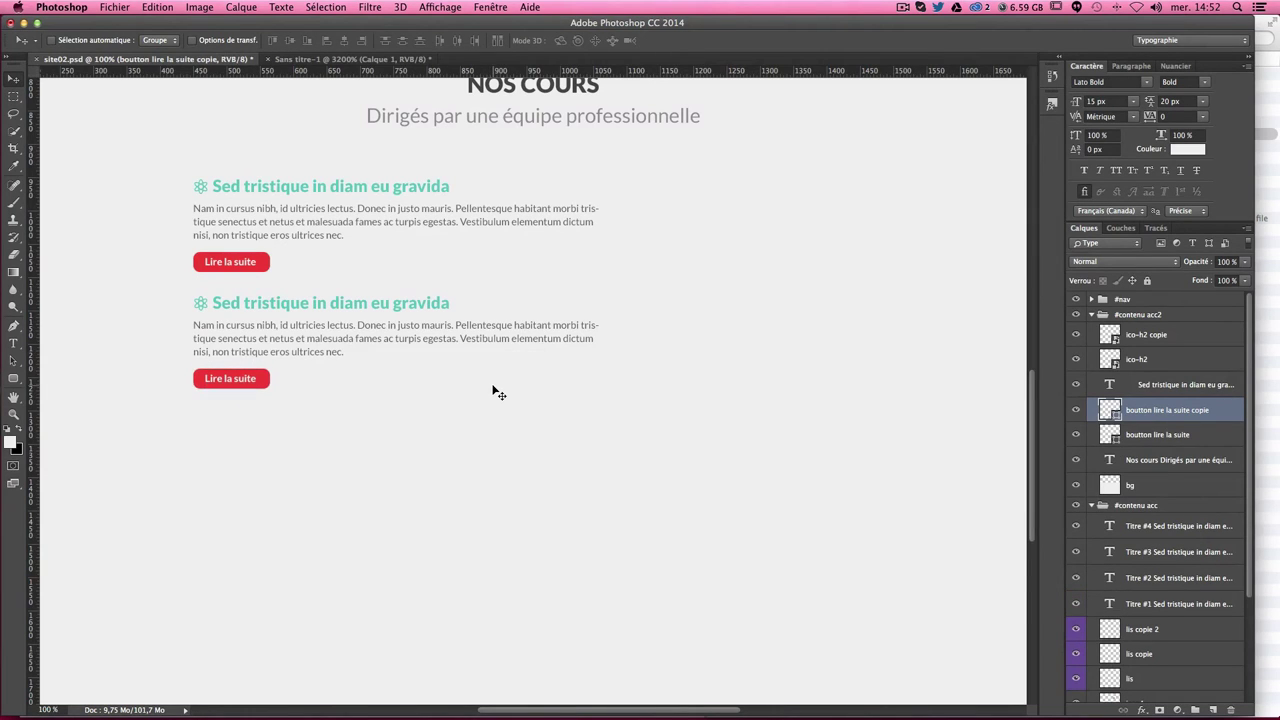
key(Up)
key(Up)
key(Up)
click(13, 344)
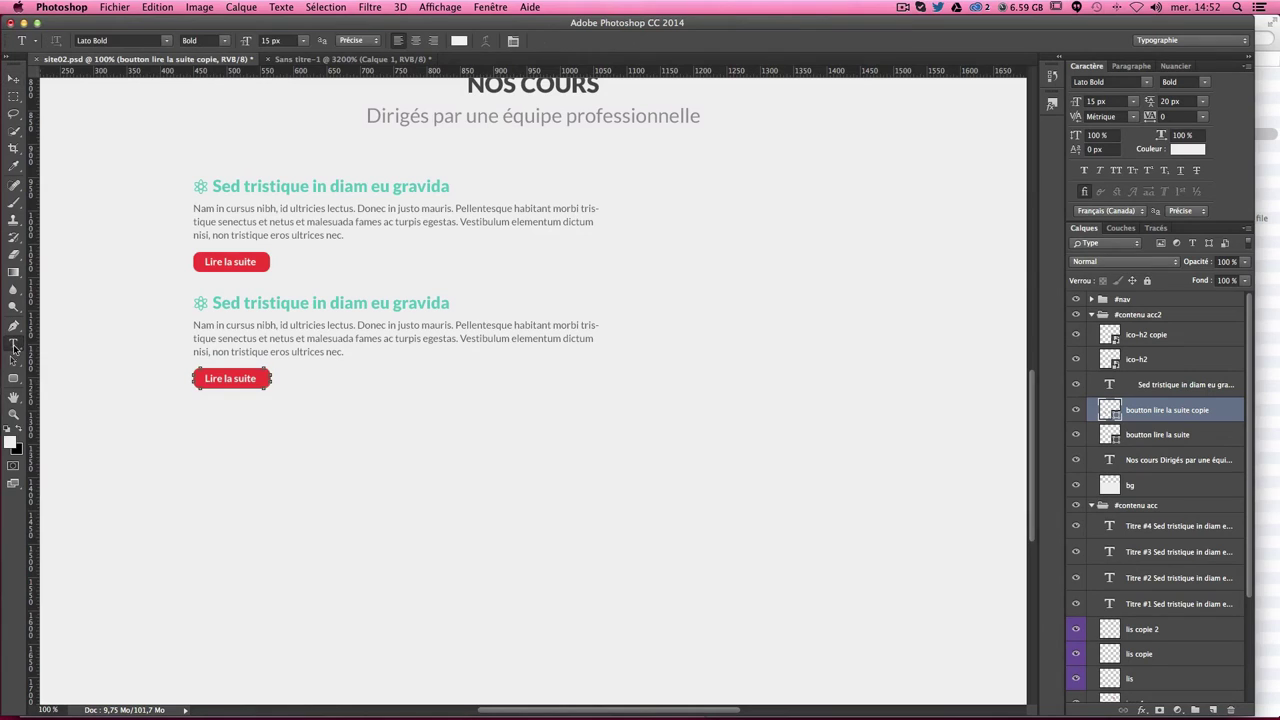
click(322, 330)
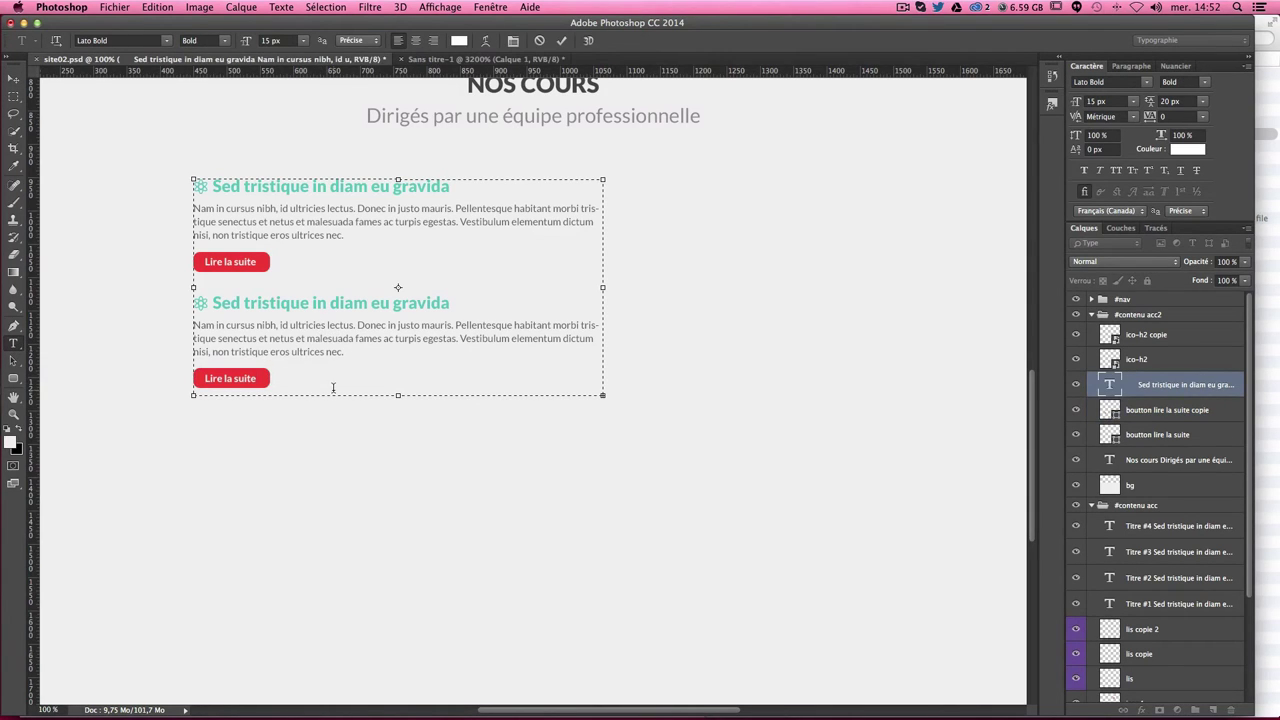
drag(398, 395, 398, 535)
click(293, 432)
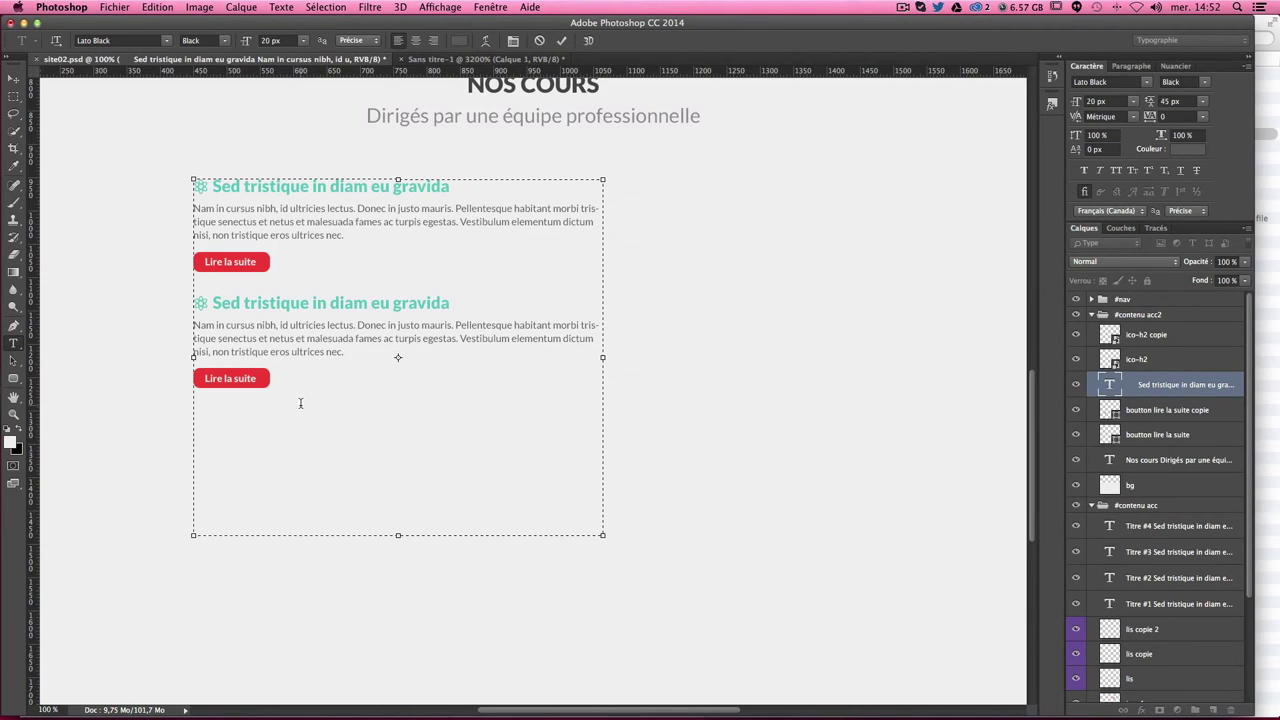
click(295, 384)
key(ctrl+v)
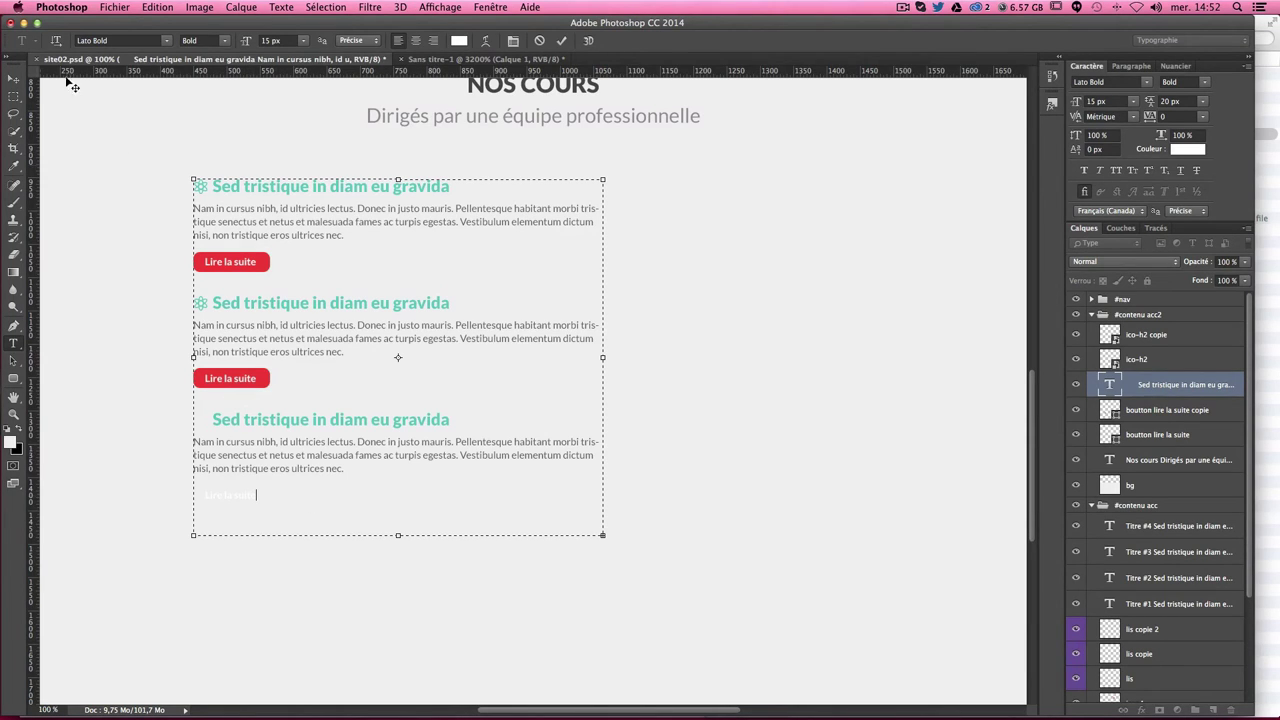
Step: Add another atom icon copy beside the third course heading
click(13, 78)
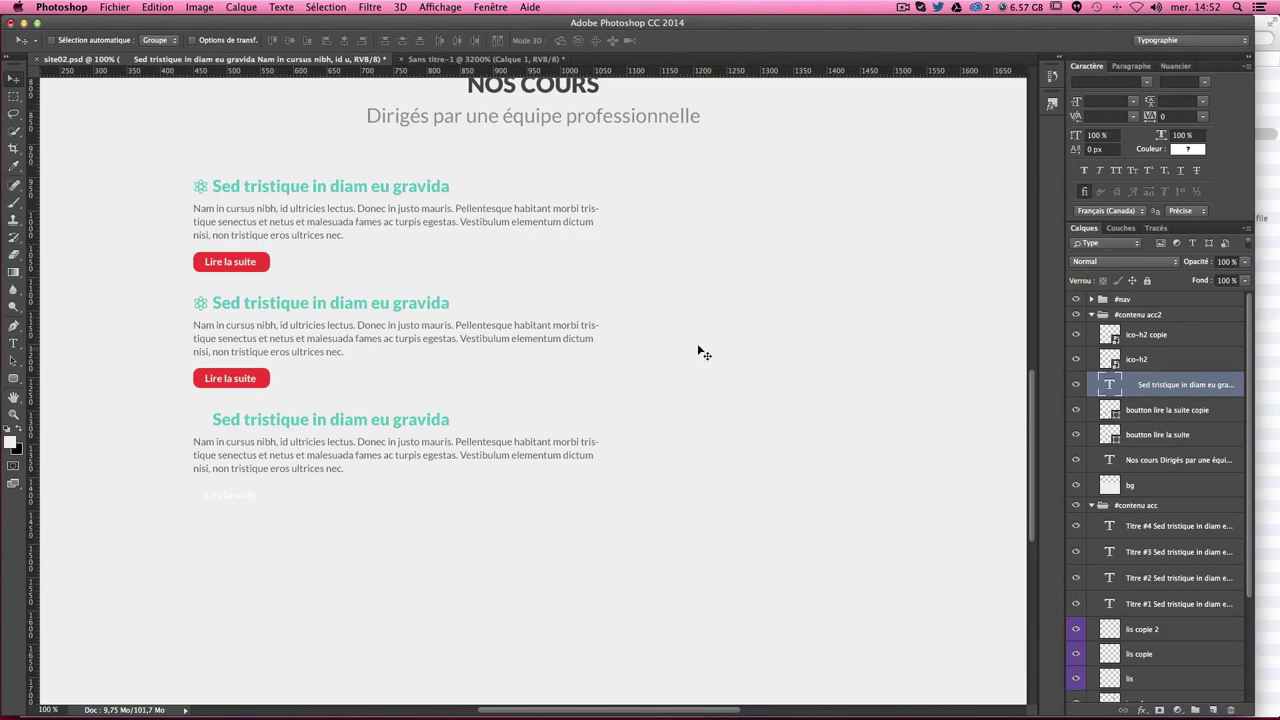
click(1152, 338)
drag(605, 343, 607, 512)
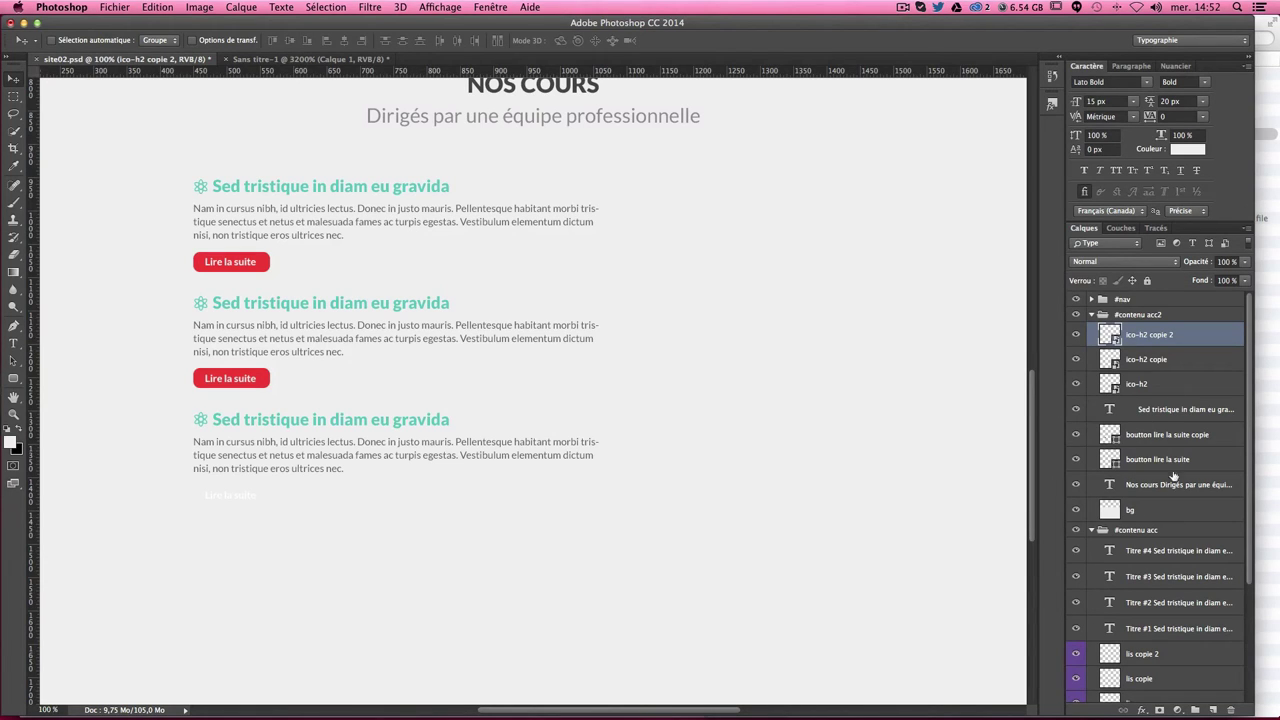
Step: Copy the Lire la suite button under the third paragraph and nudge it slightly up
click(1160, 434)
drag(603, 352, 599, 464)
key(Up)
key(Up)
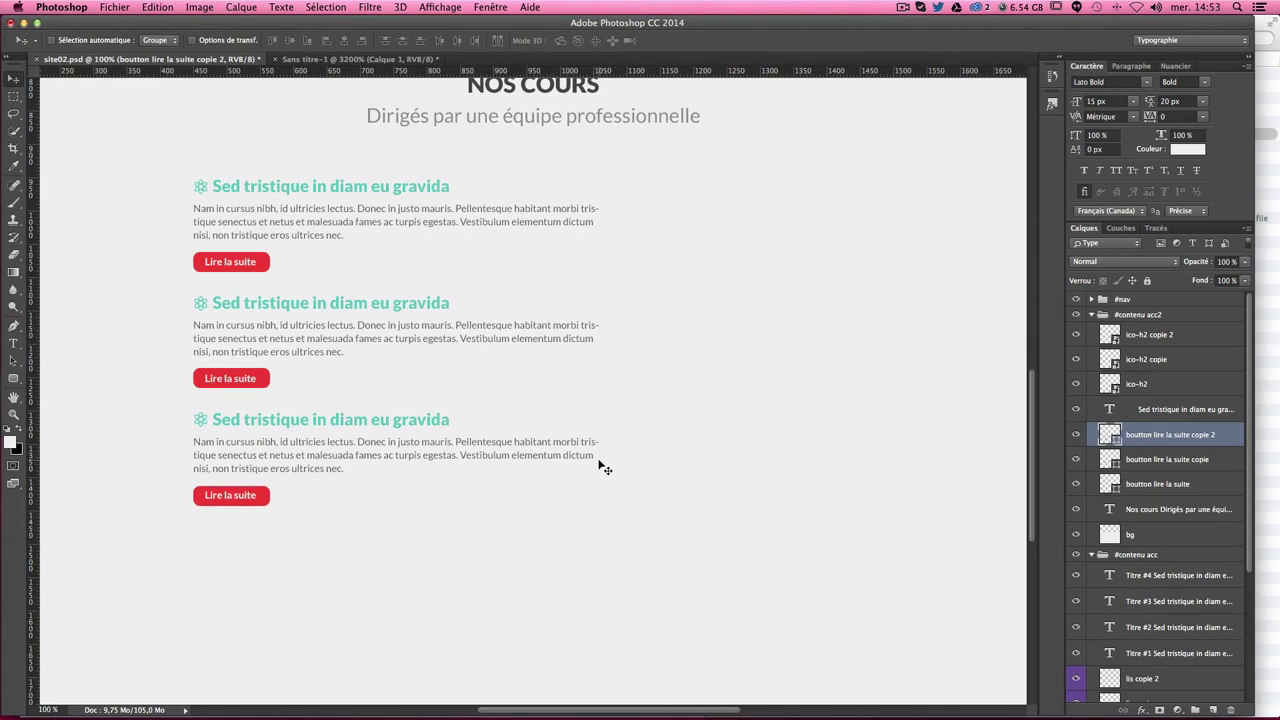
key(Up)
key(Down)
key(Up)
Step: Drag ecran.png from the Finder images folder onto the canvas over NOS COURS
scroll(636, 448, up, 5)
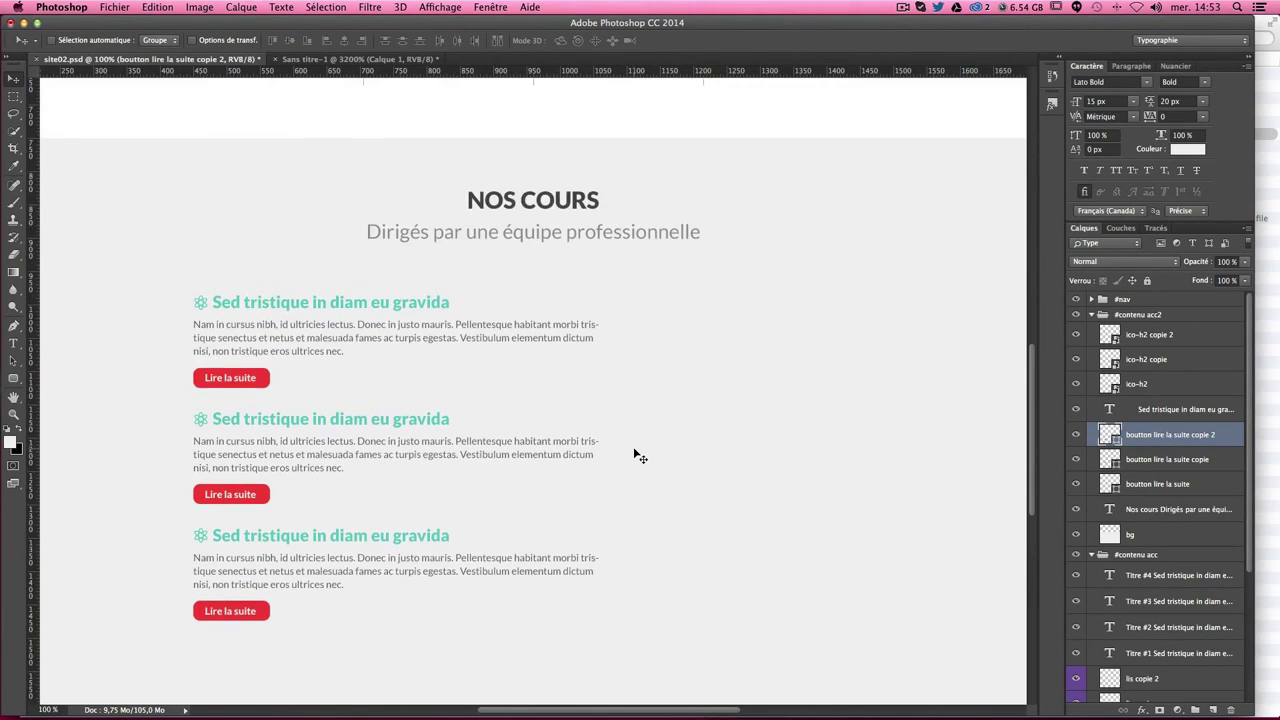
scroll(636, 456, up, 1)
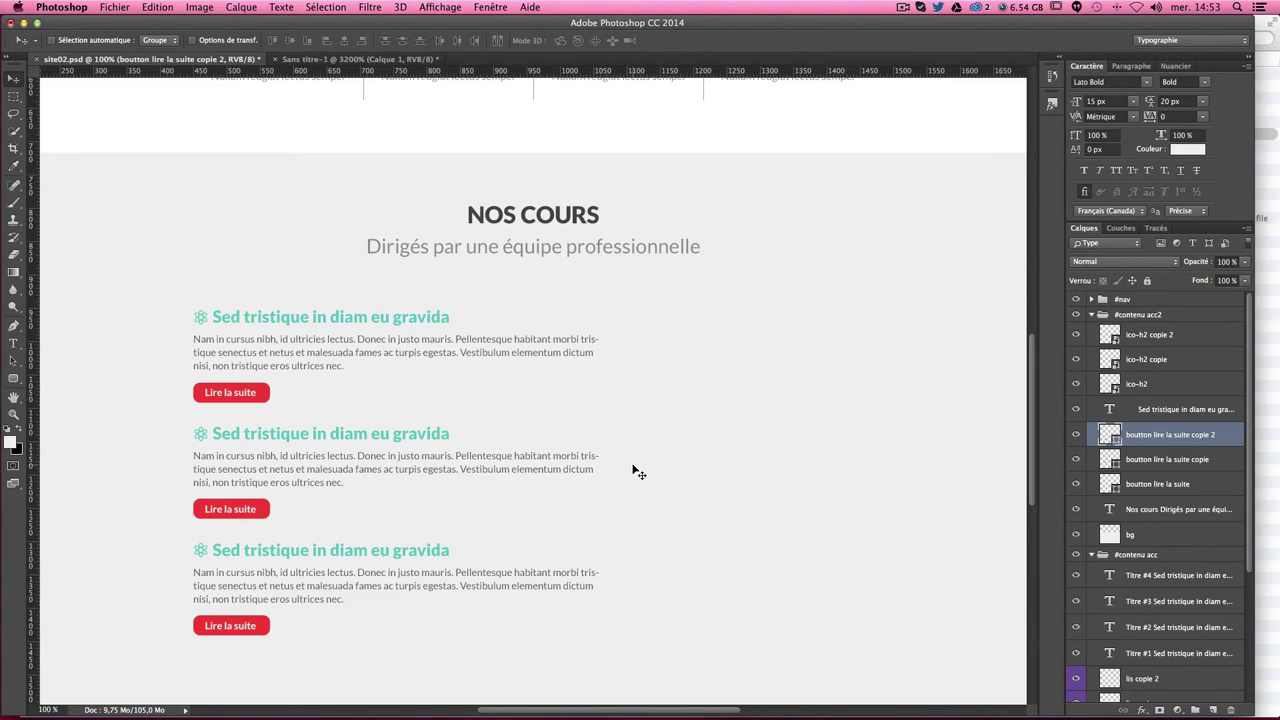
scroll(636, 470, down, 1)
scroll(637, 471, down, 1)
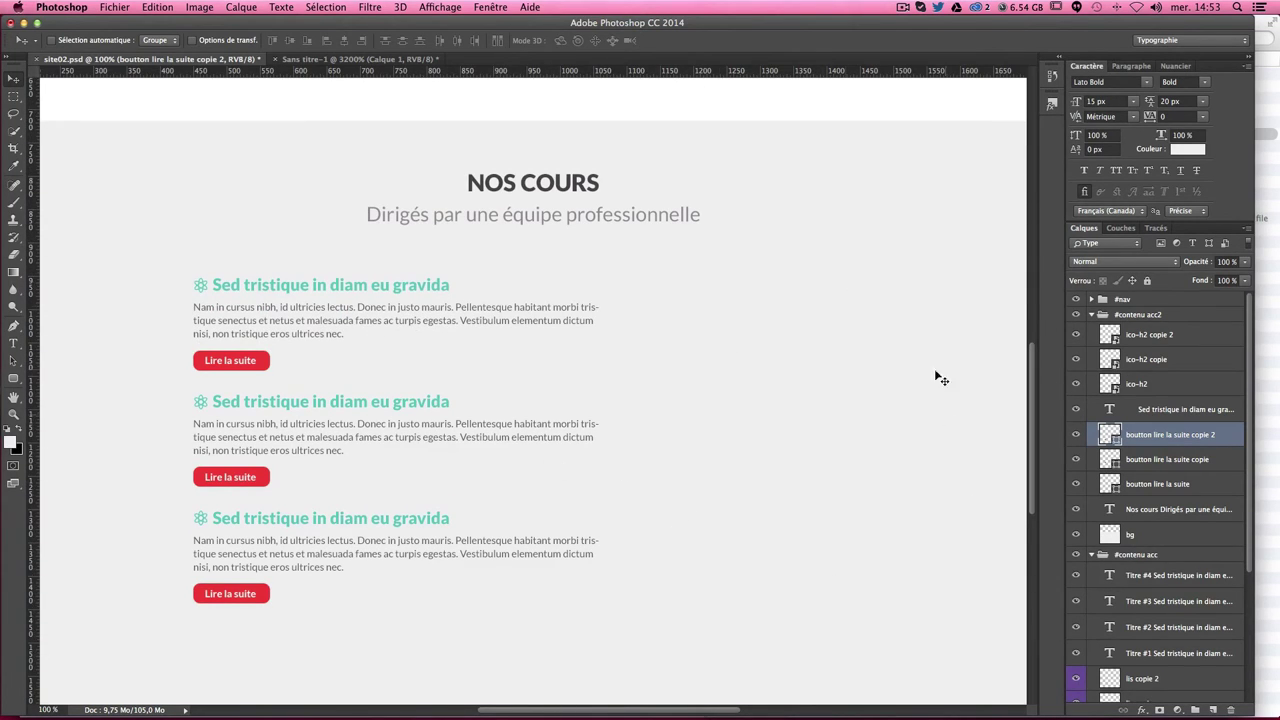
click(1268, 332)
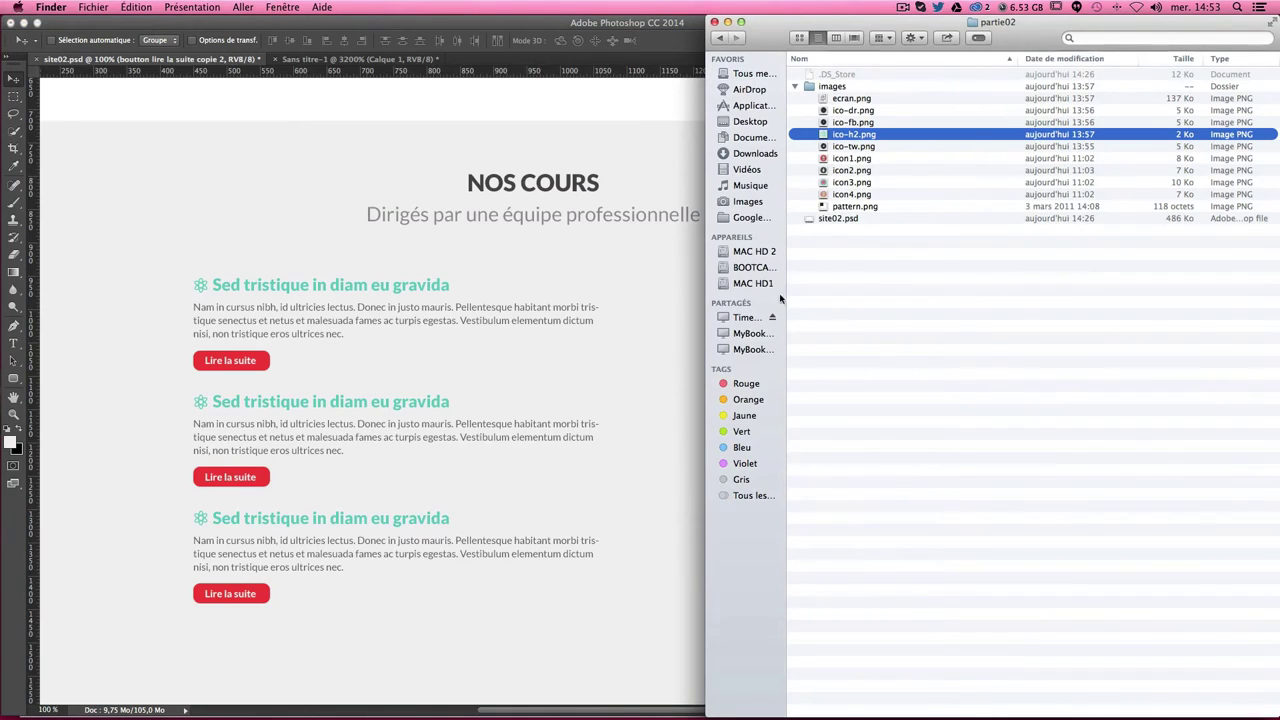
click(855, 99)
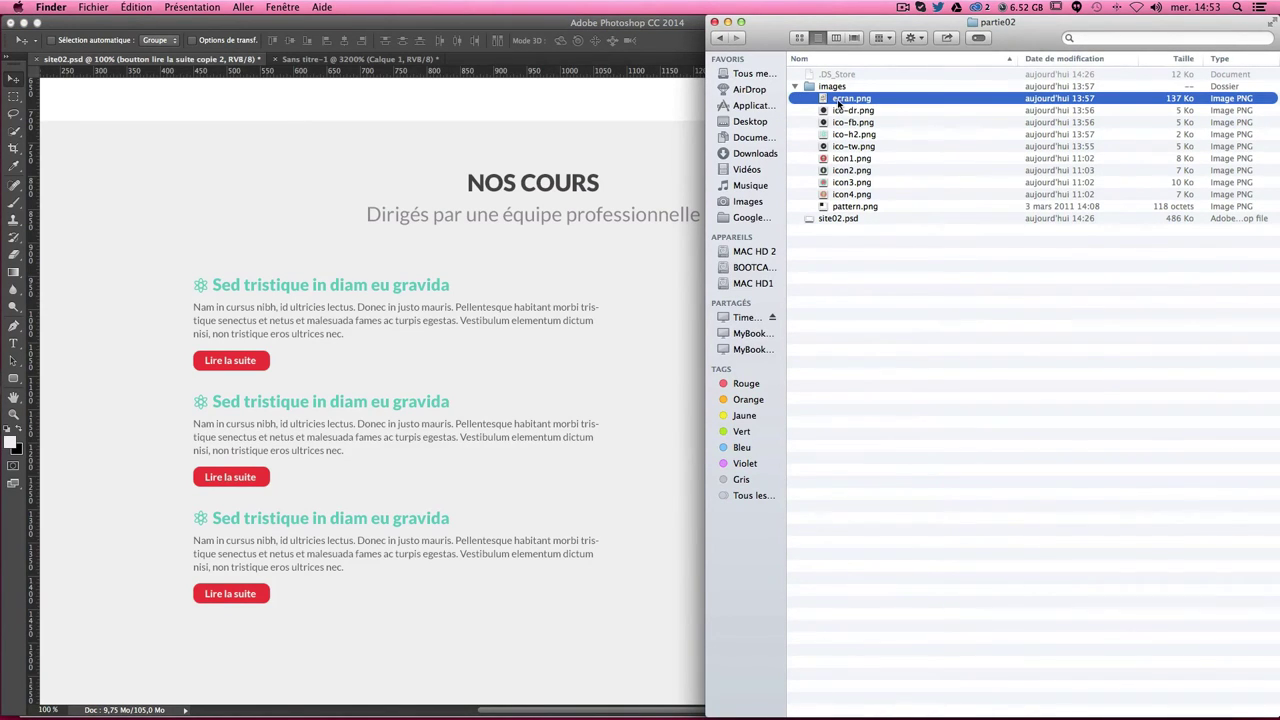
drag(838, 104, 650, 438)
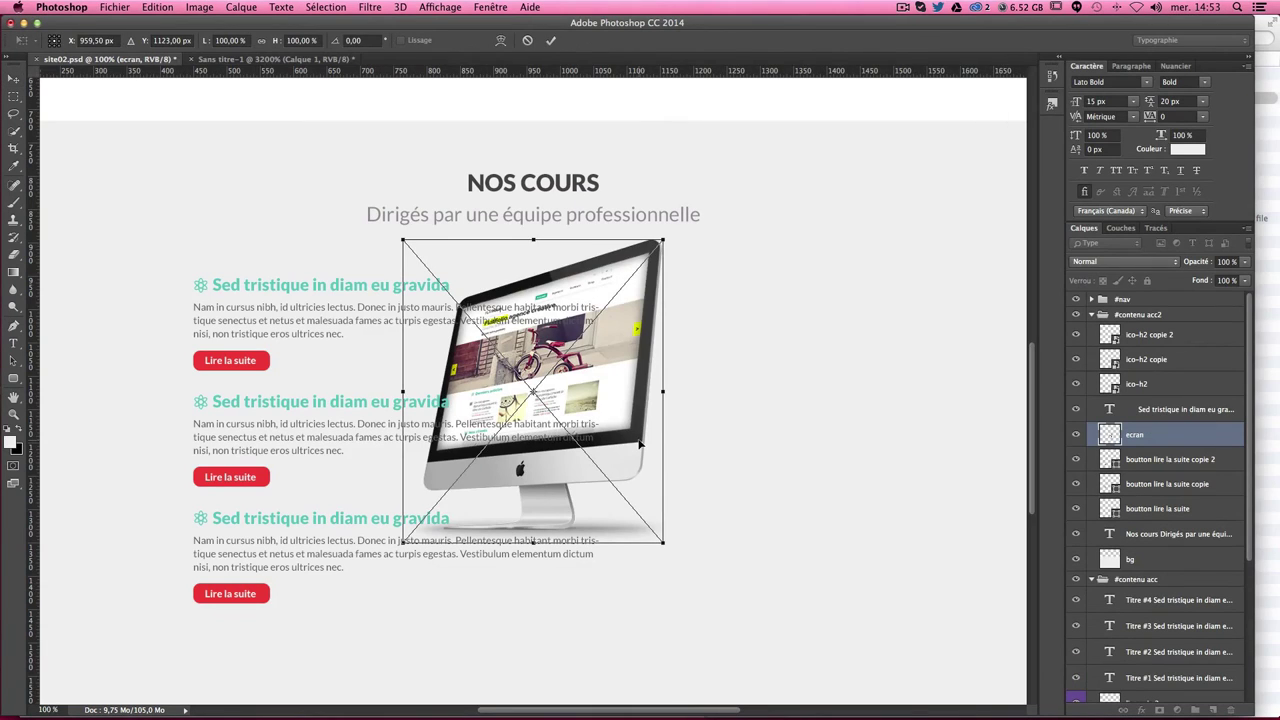
Step: Place the ecran iMac image right of the three course entries, aligned to the grid guides
key(Return)
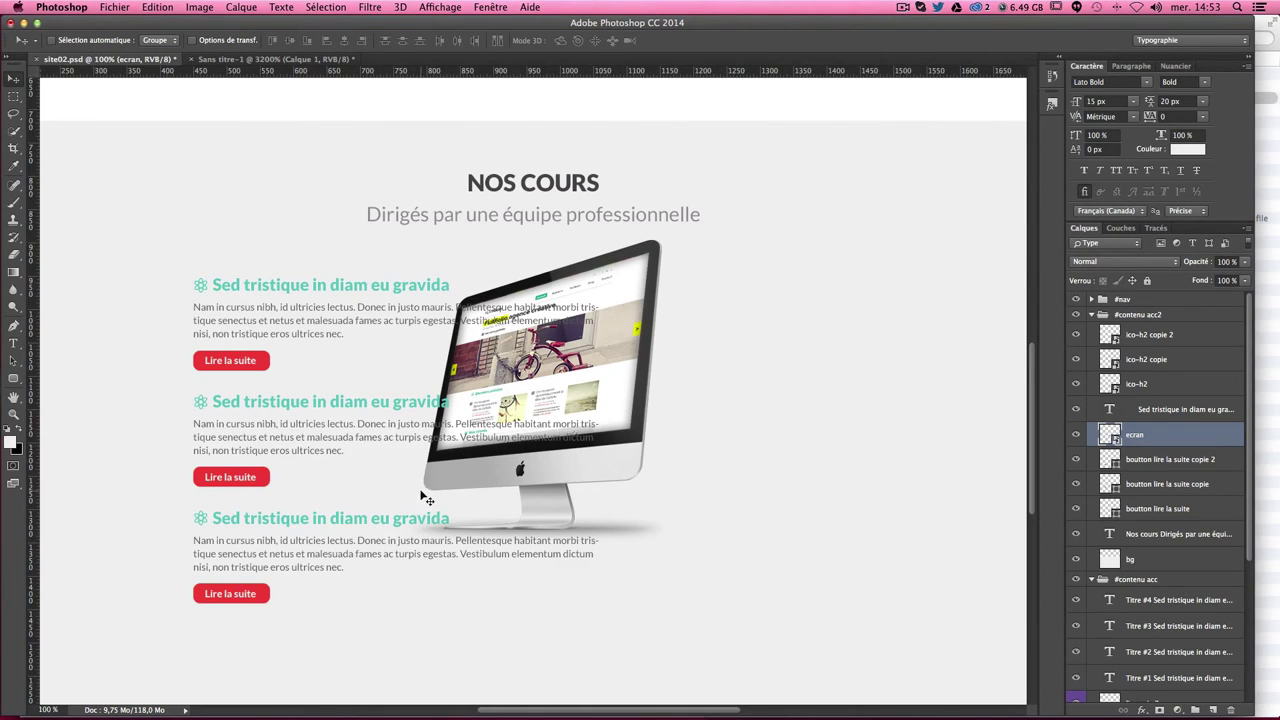
drag(598, 373, 845, 389)
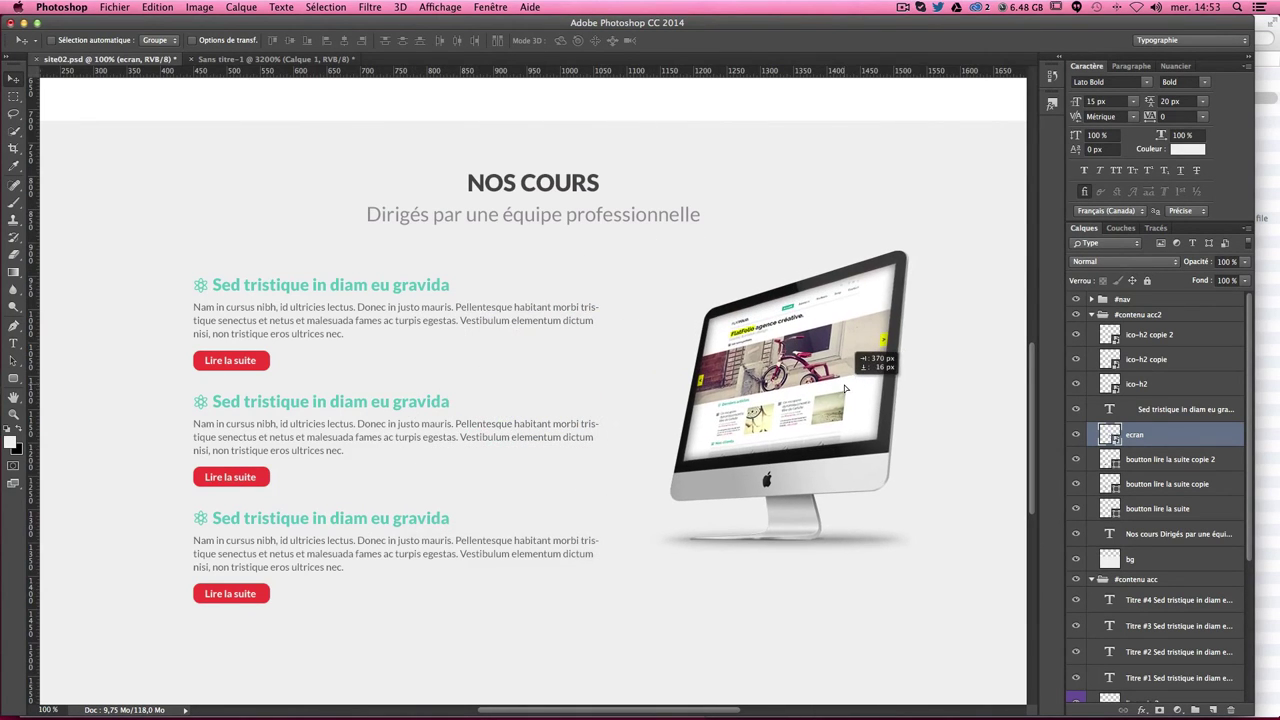
key(ctrl+minus)
mouse_move(845, 389)
mouse_down()
mouse_move(606, 367)
mouse_move(728, 367)
mouse_up()
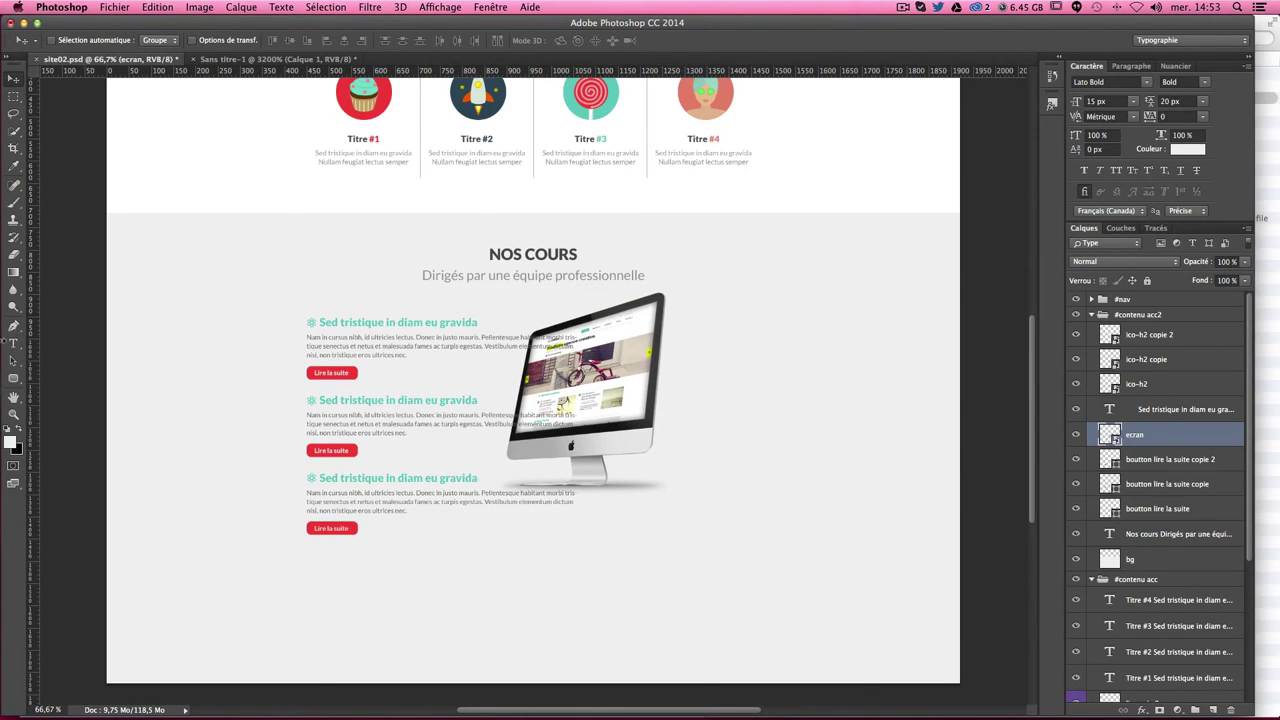
drag(714, 334, 633, 310)
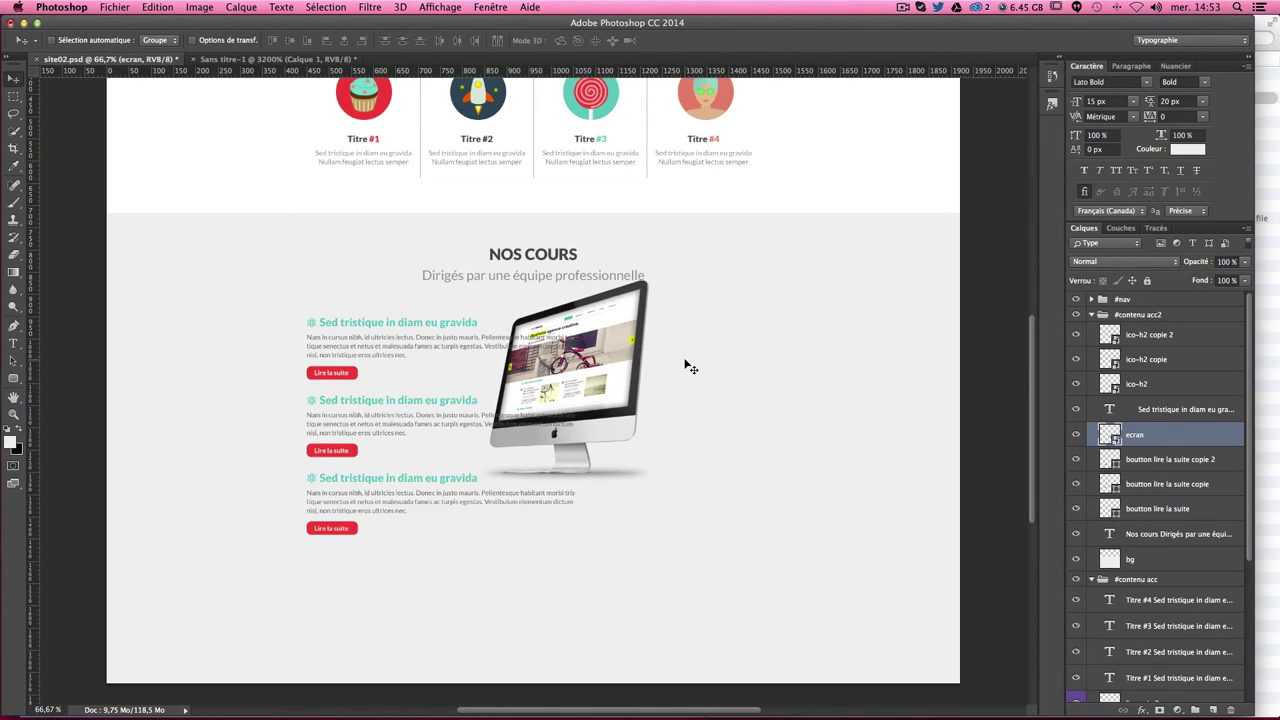
key(ctrl+h)
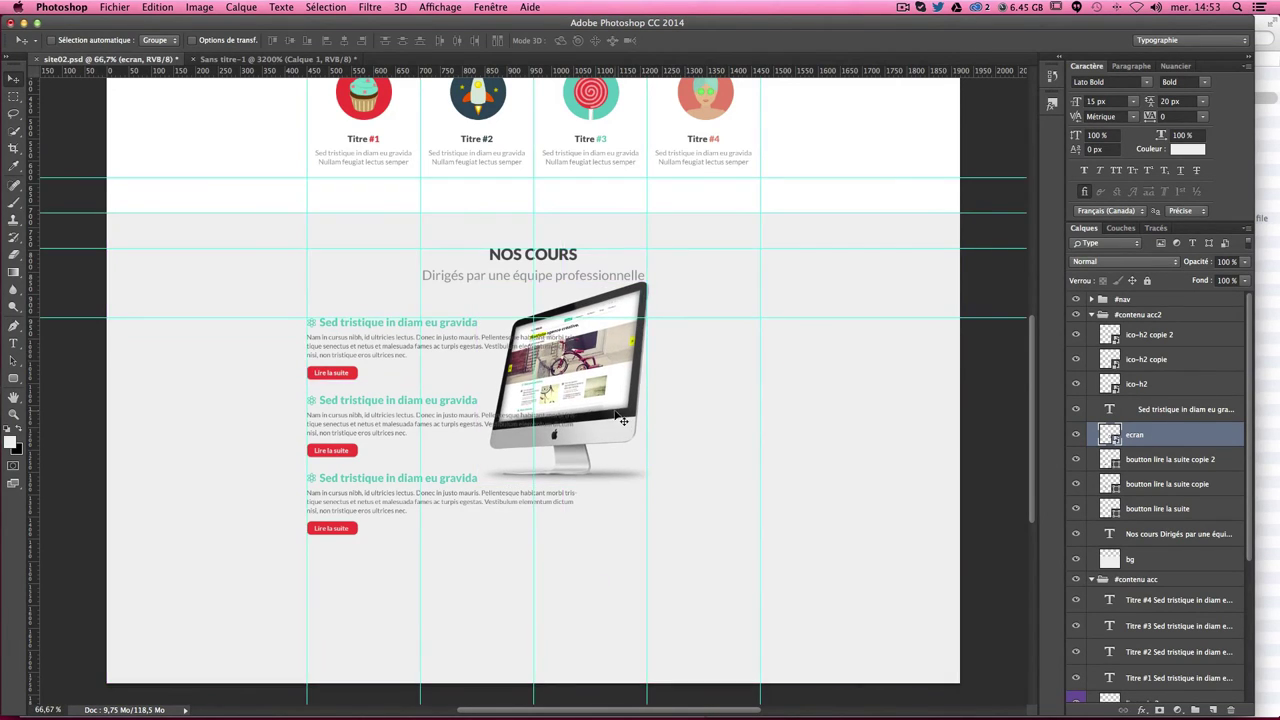
drag(620, 418, 726, 421)
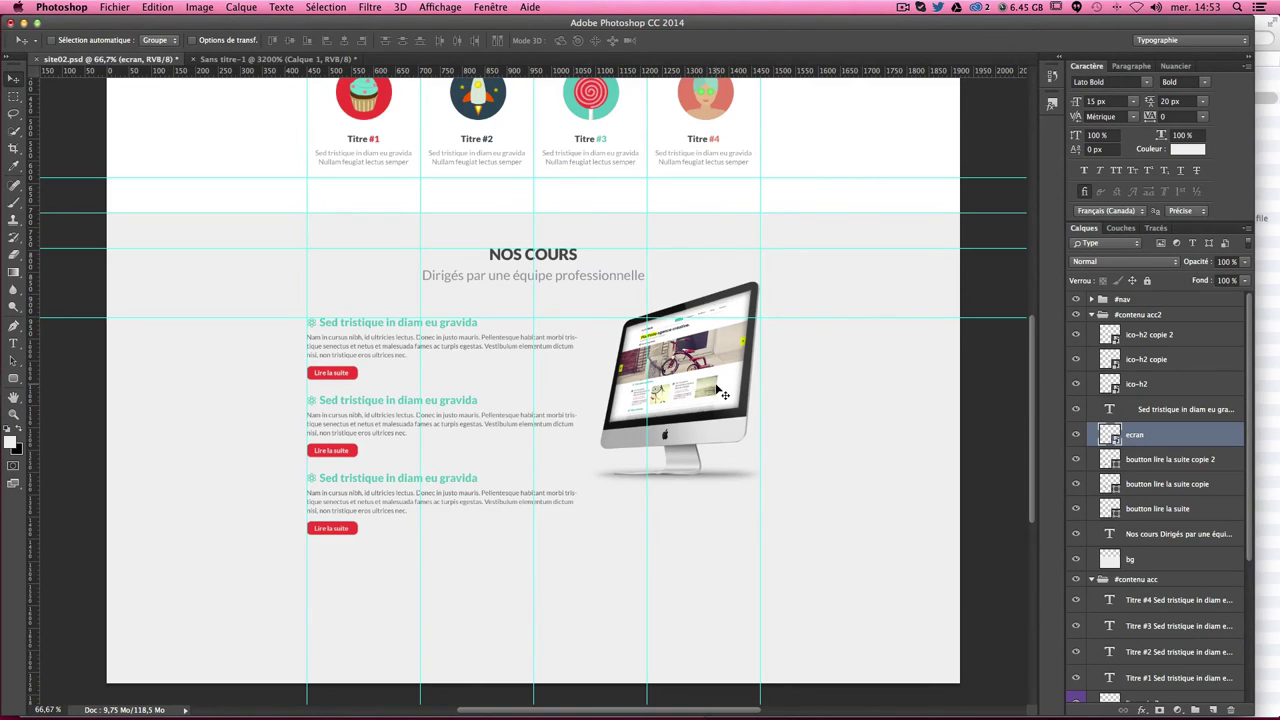
drag(715, 389, 715, 401)
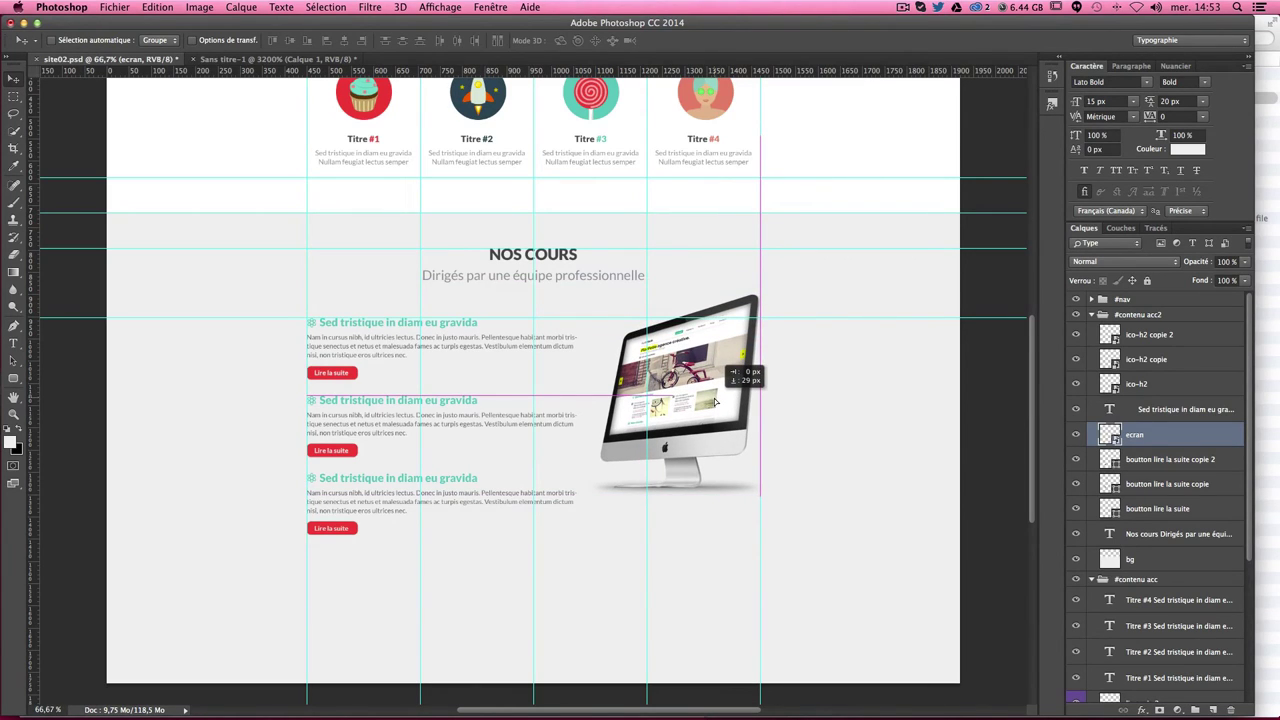
drag(715, 401, 715, 407)
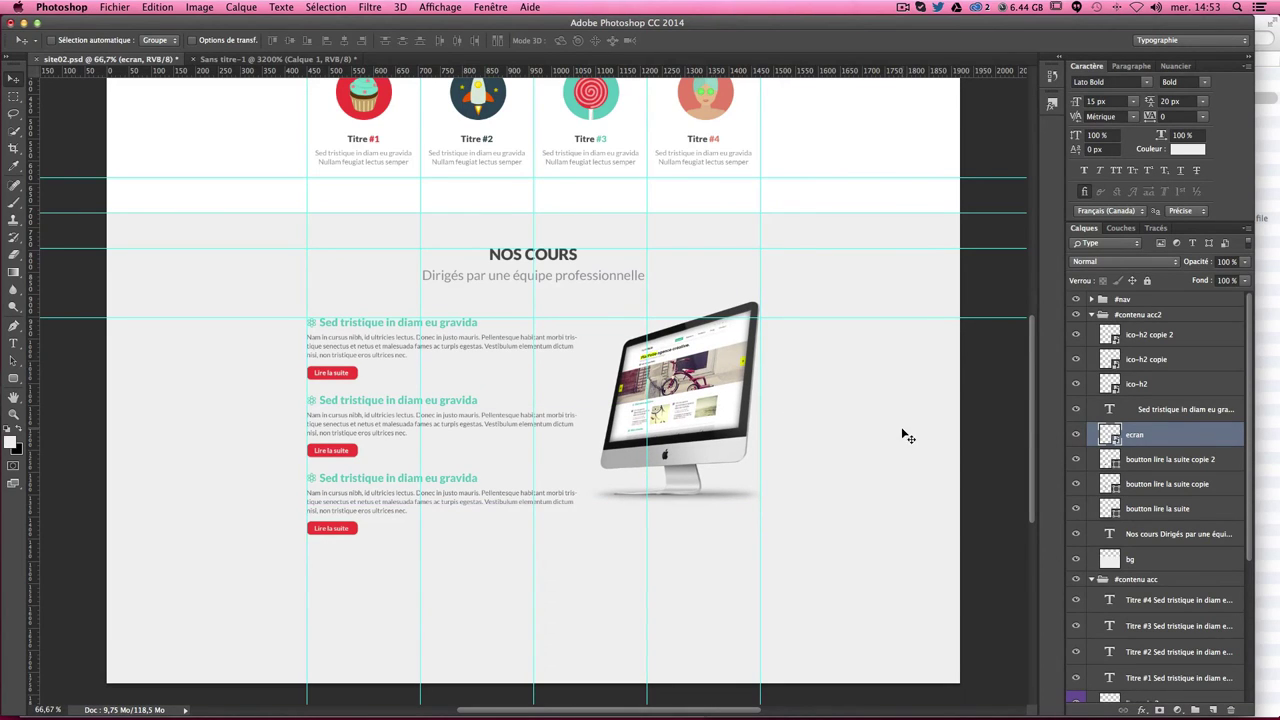
Step: Check the spacing with a temporary marquee, then hide the guides and return to the Move tool
click(14, 97)
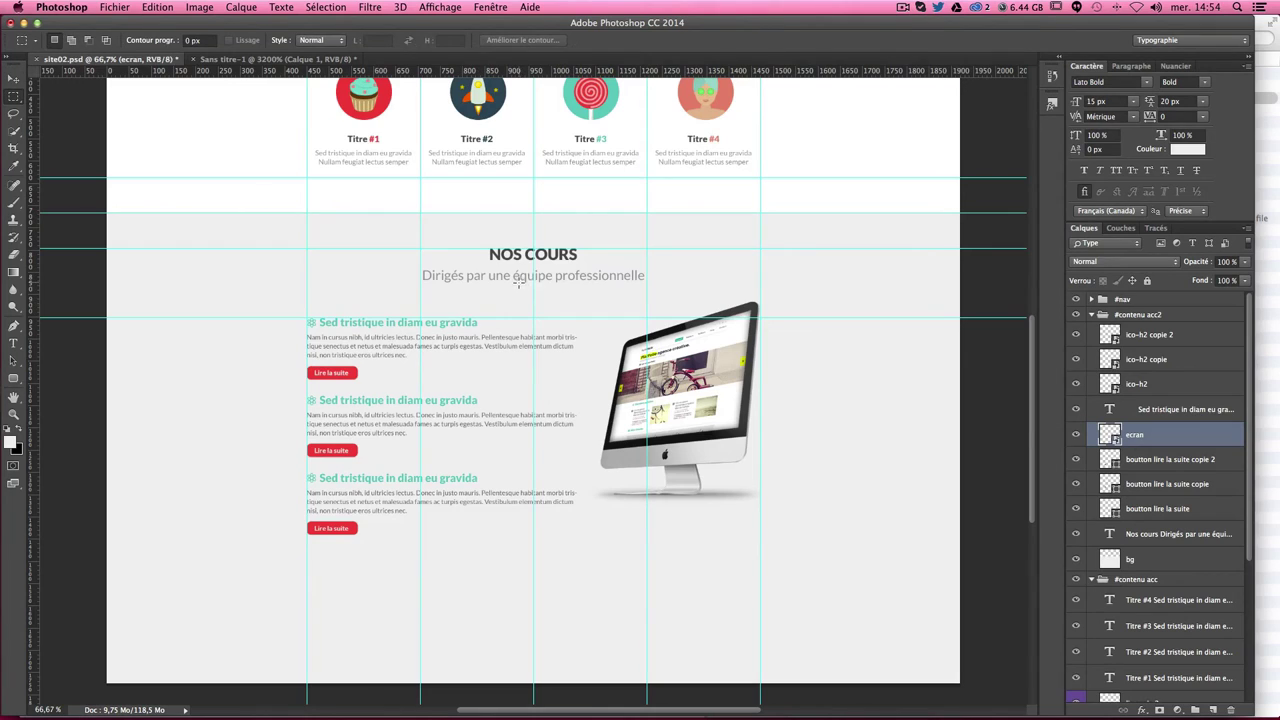
drag(518, 281, 533, 318)
key(ctrl+d)
key(ctrl+semicolon)
scroll(684, 454, up, 2)
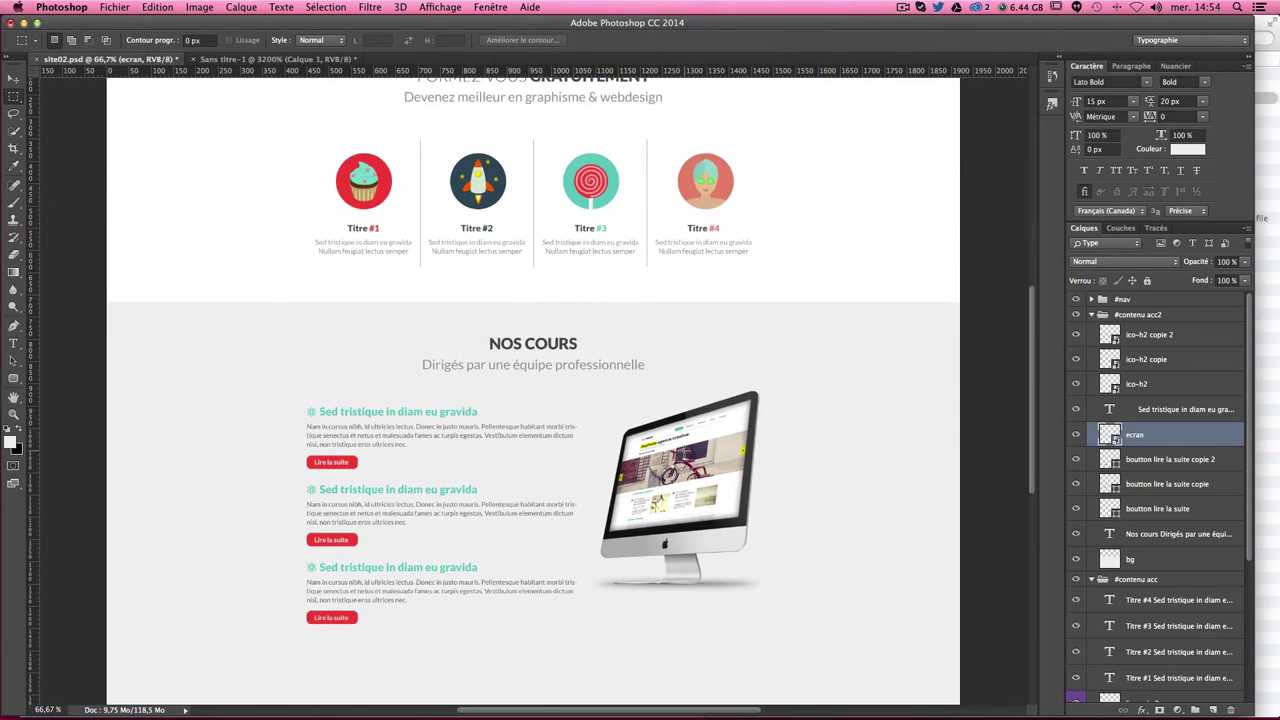
scroll(684, 454, down, 1)
click(14, 79)
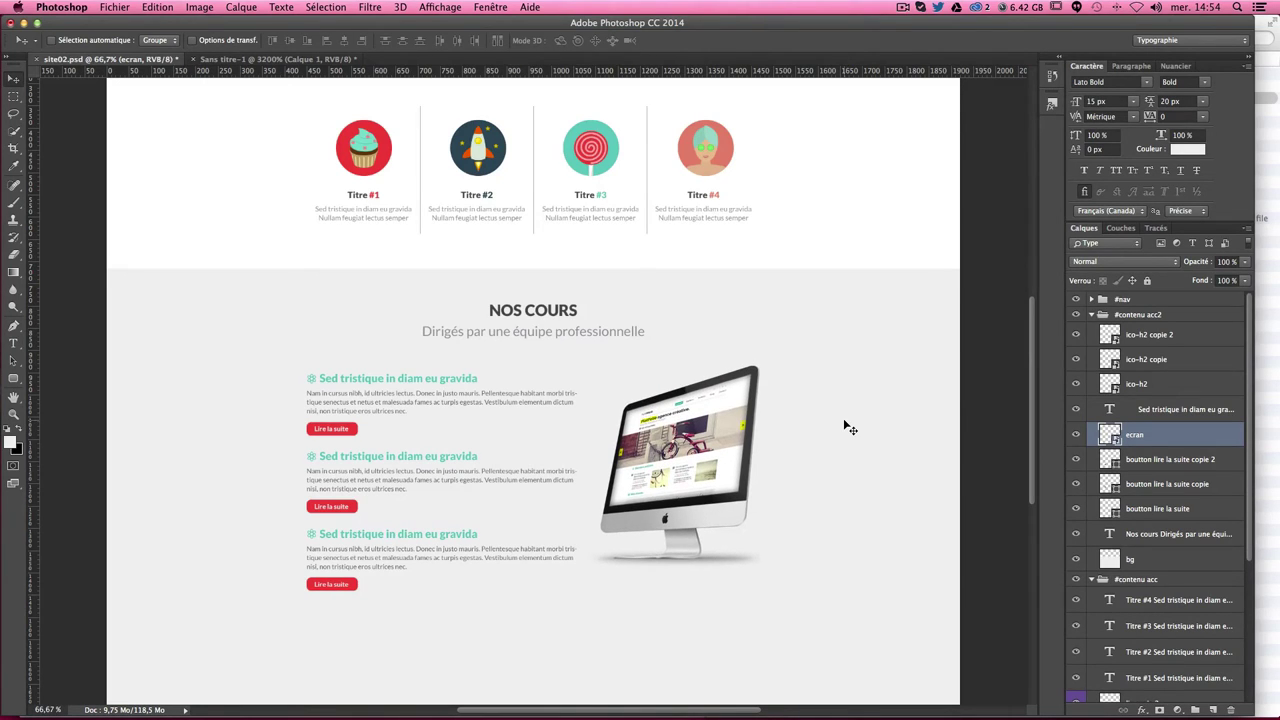
Step: At 100% zoom, measure 80 px below the last button and add a horizontal guide there (about Y 1481 px)
key(super+plus)
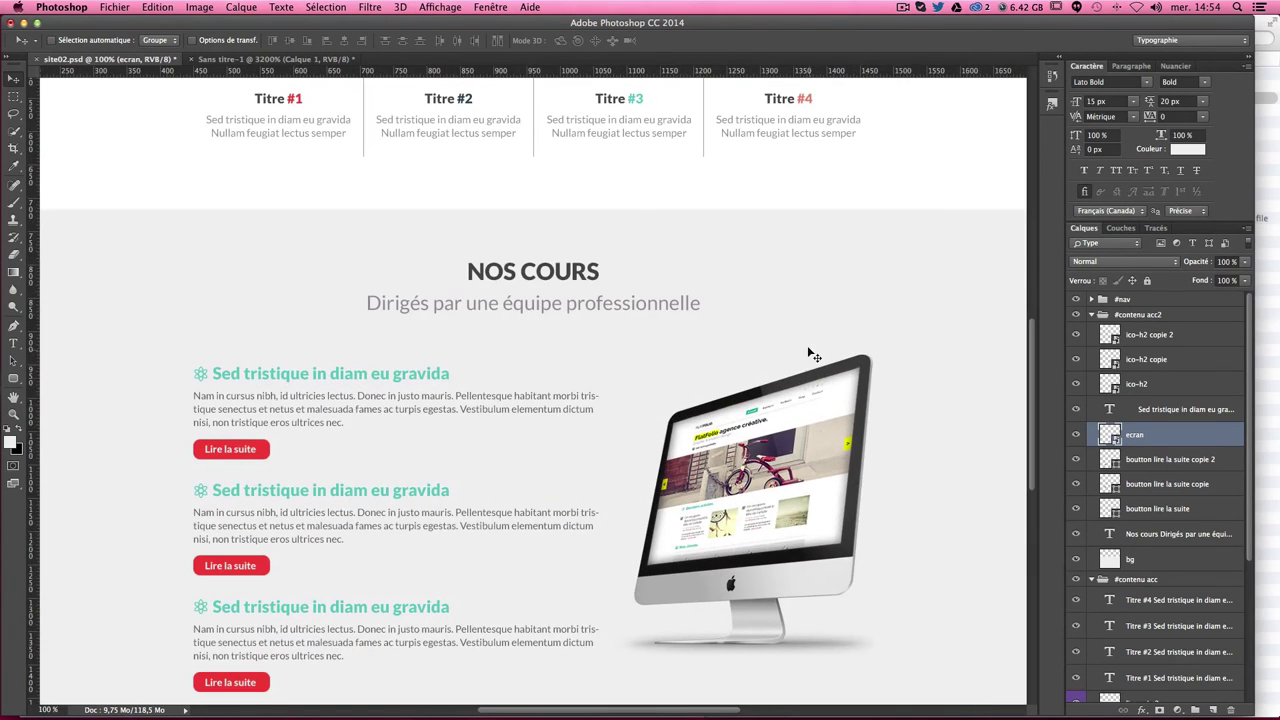
scroll(800, 323, down, 1)
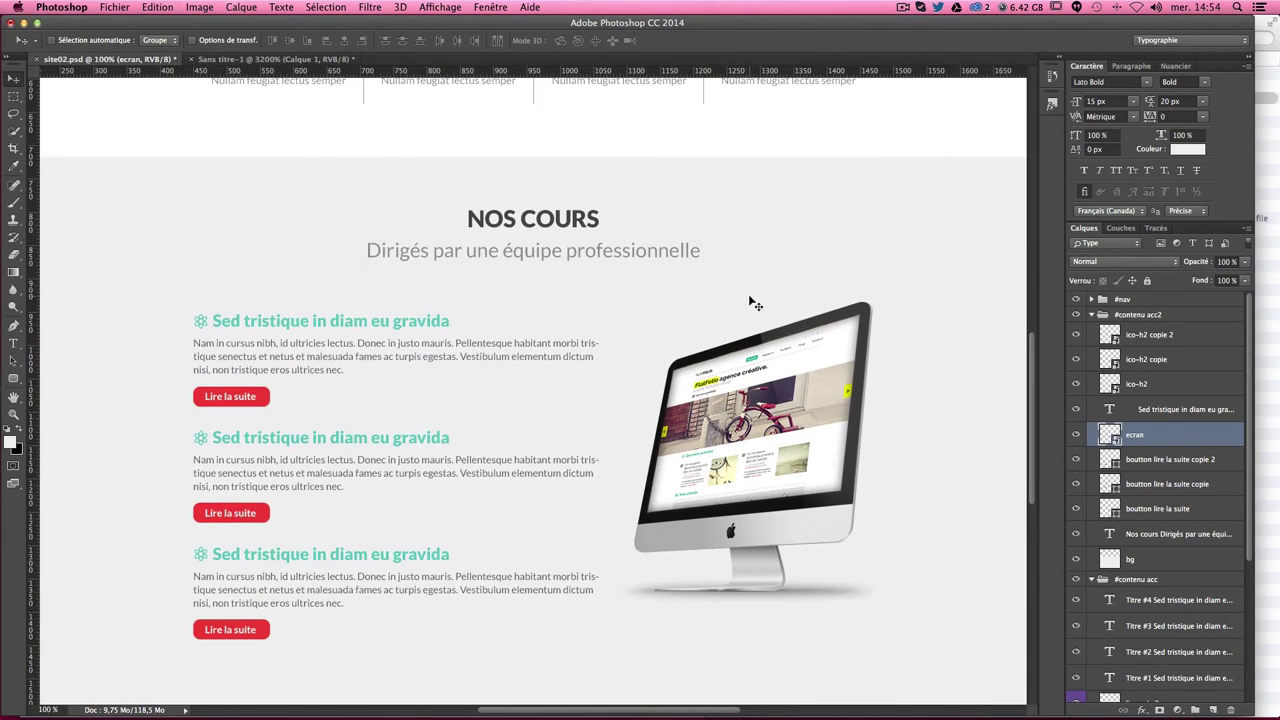
scroll(755, 306, down, 2)
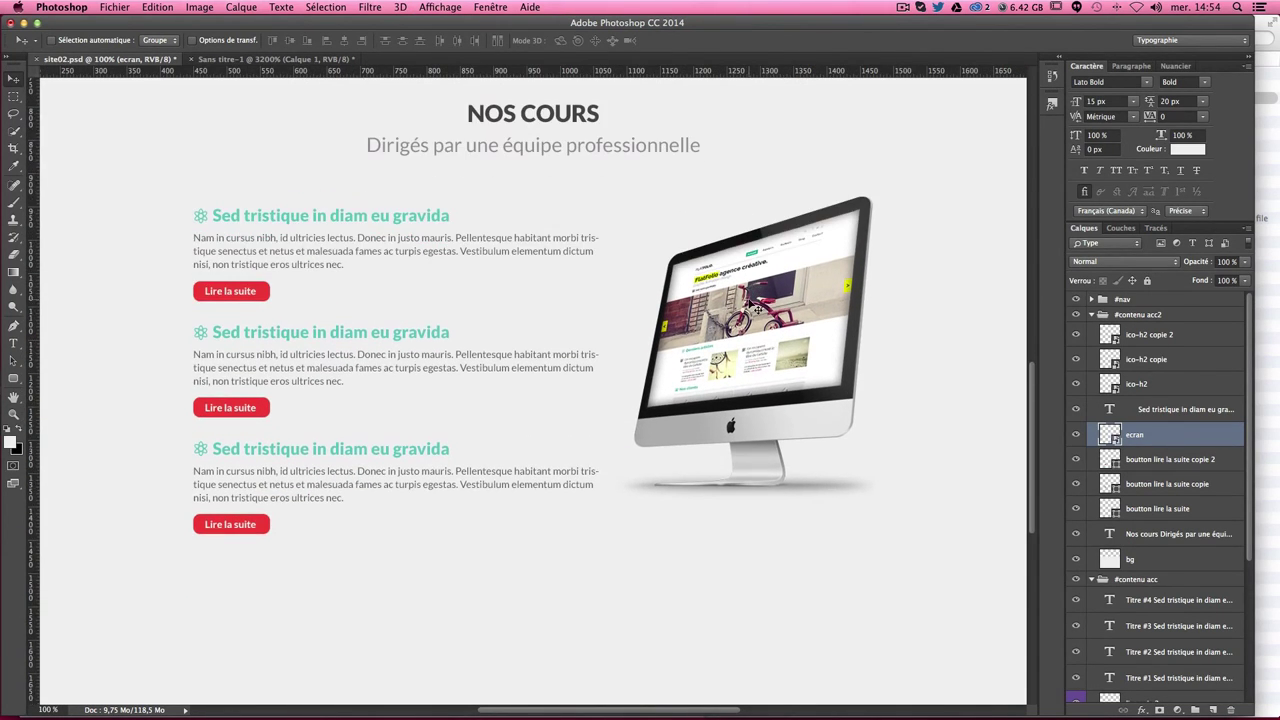
key(super+semicolon)
scroll(560, 423, down, 2)
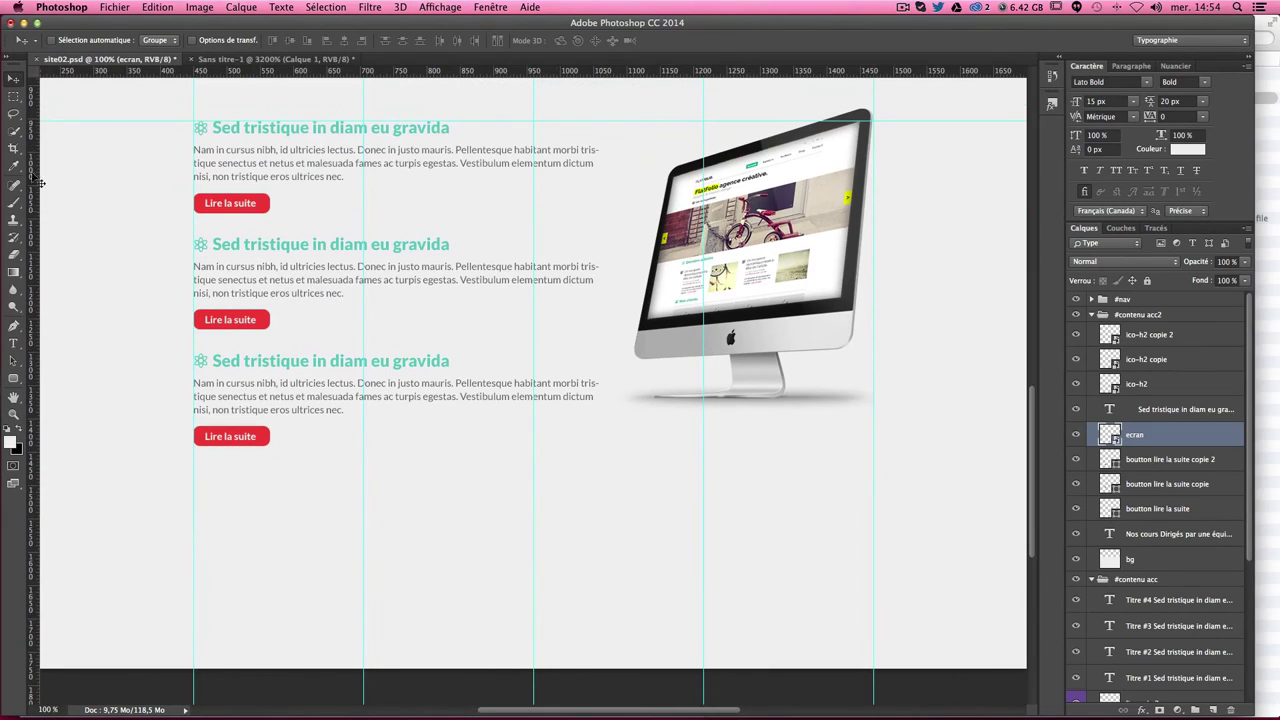
click(14, 96)
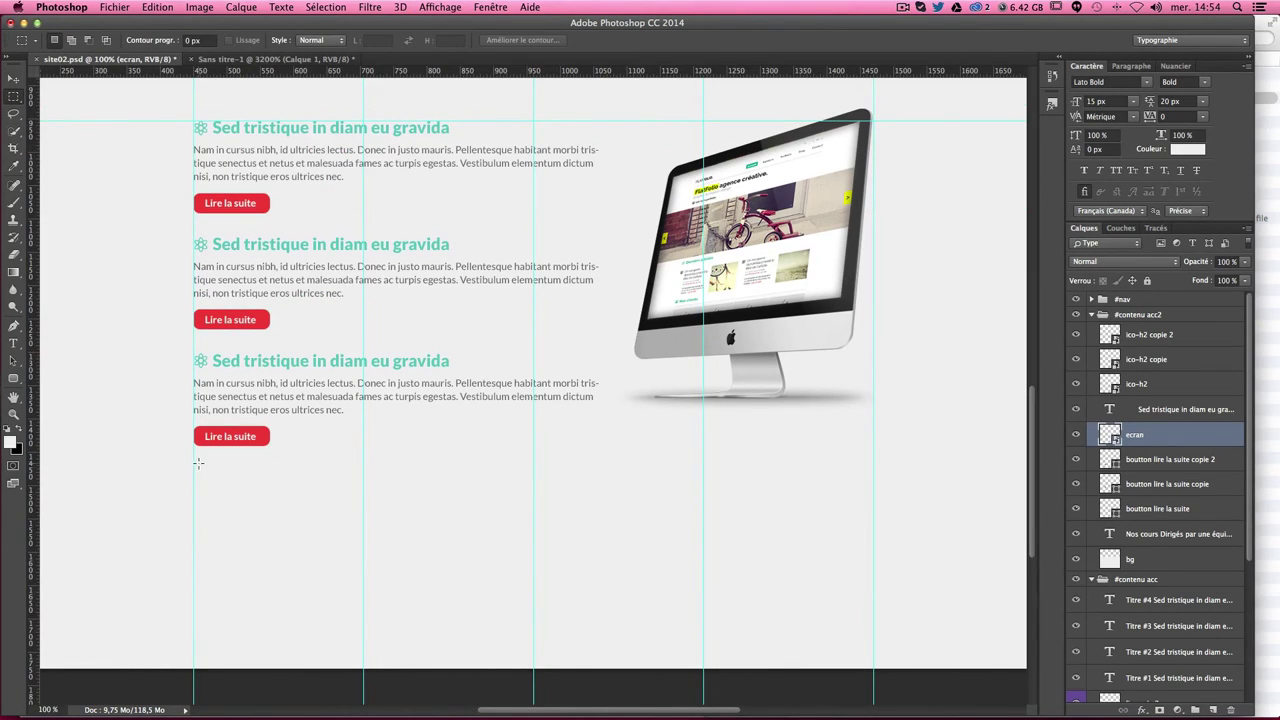
drag(193, 447, 230, 500)
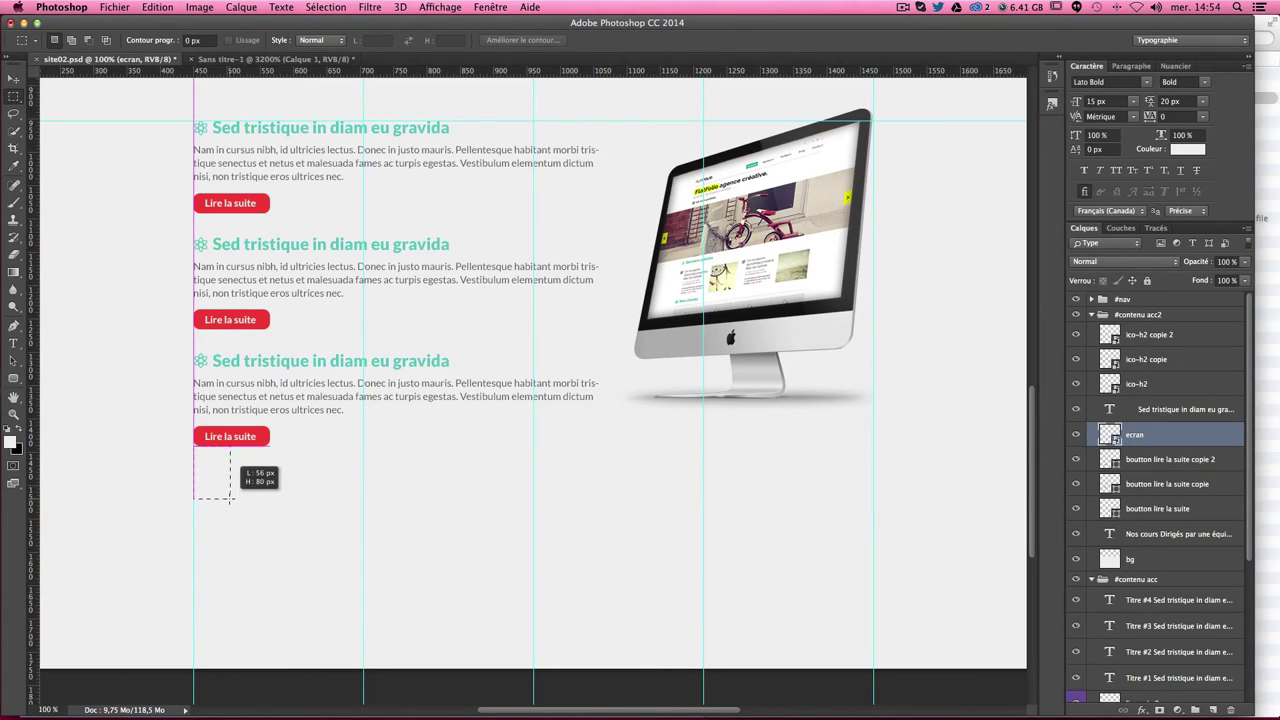
drag(230, 499, 230, 499)
drag(340, 68, 299, 500)
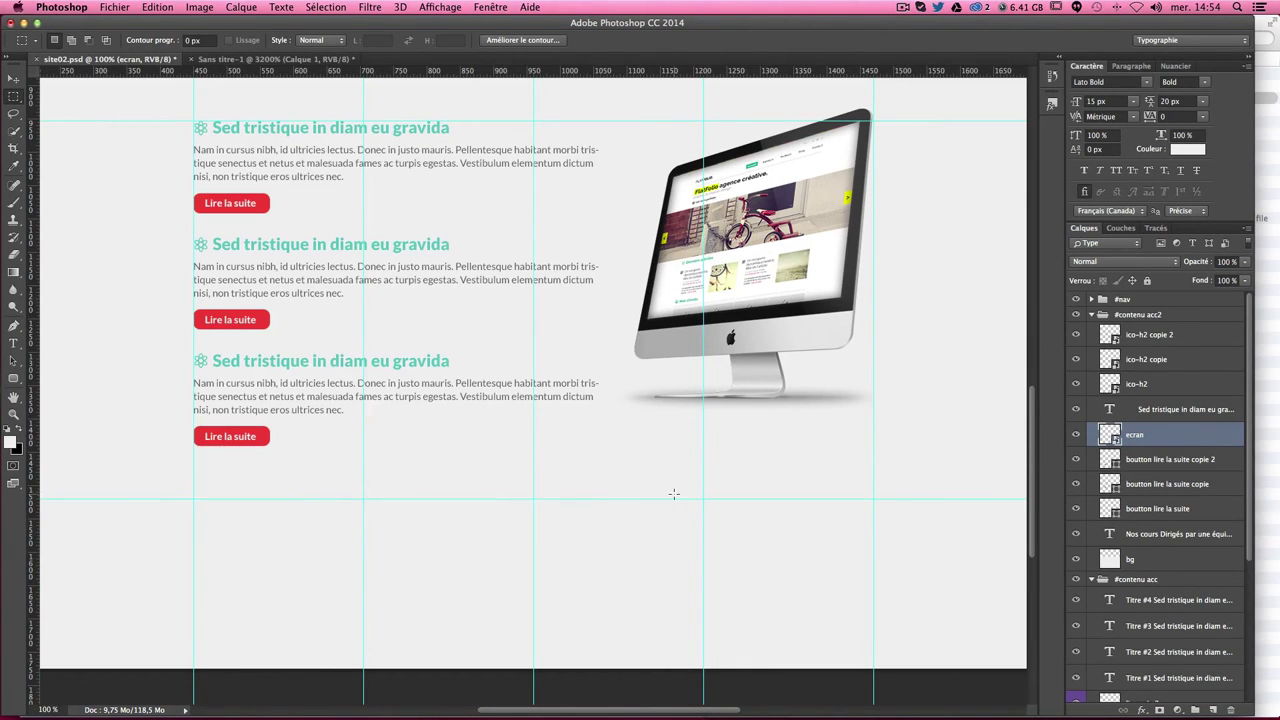
click(322, 547)
scroll(698, 507, down, 3)
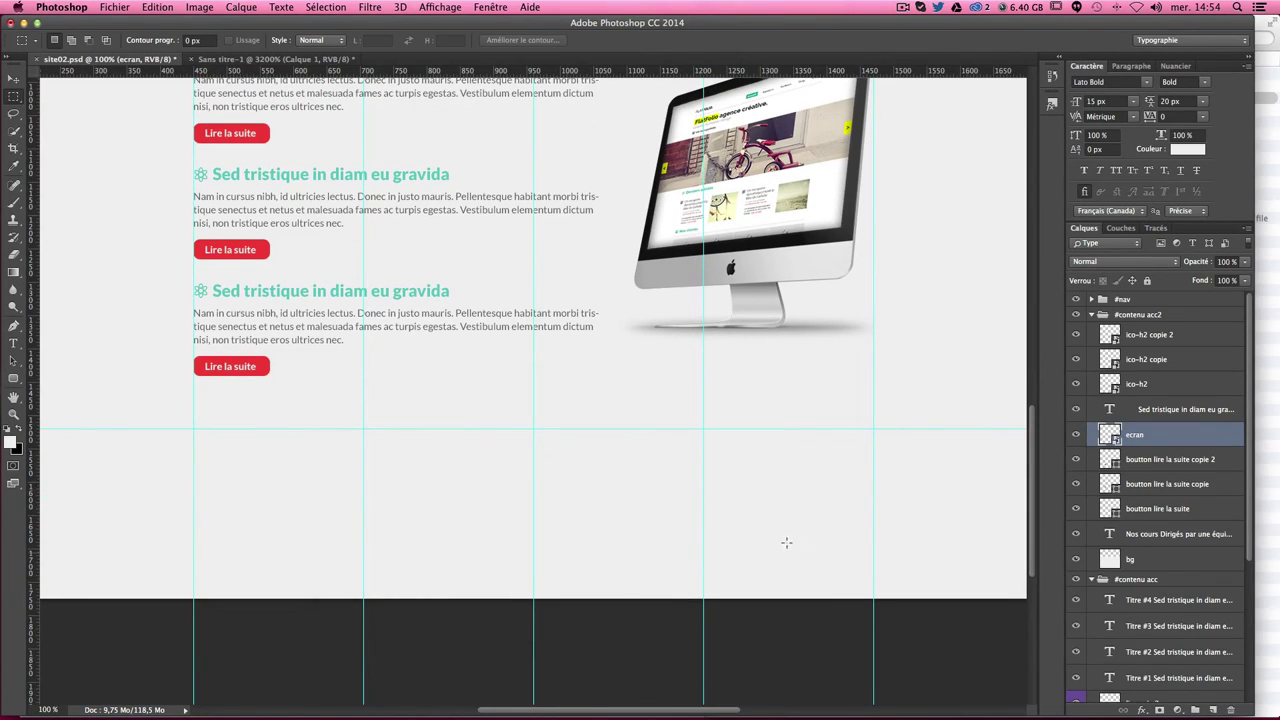
Step: Collapse the content groups and create a layer group named footer above bg
click(1092, 315)
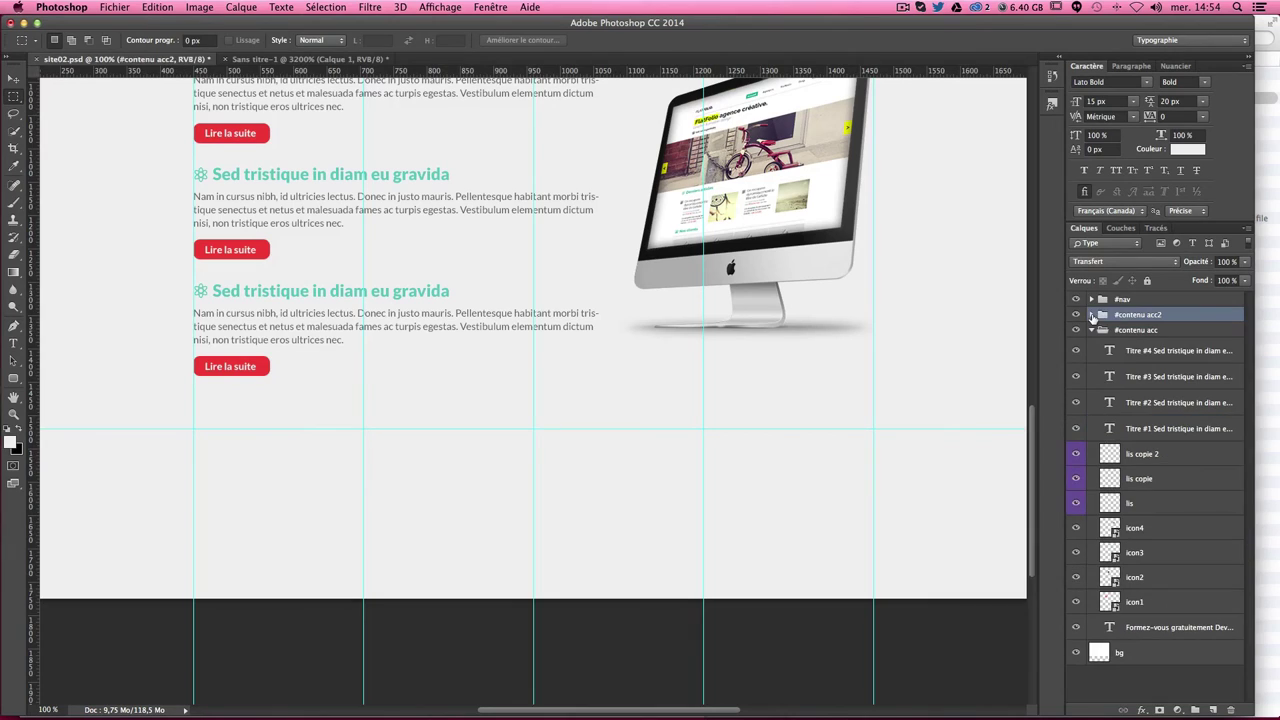
click(1091, 330)
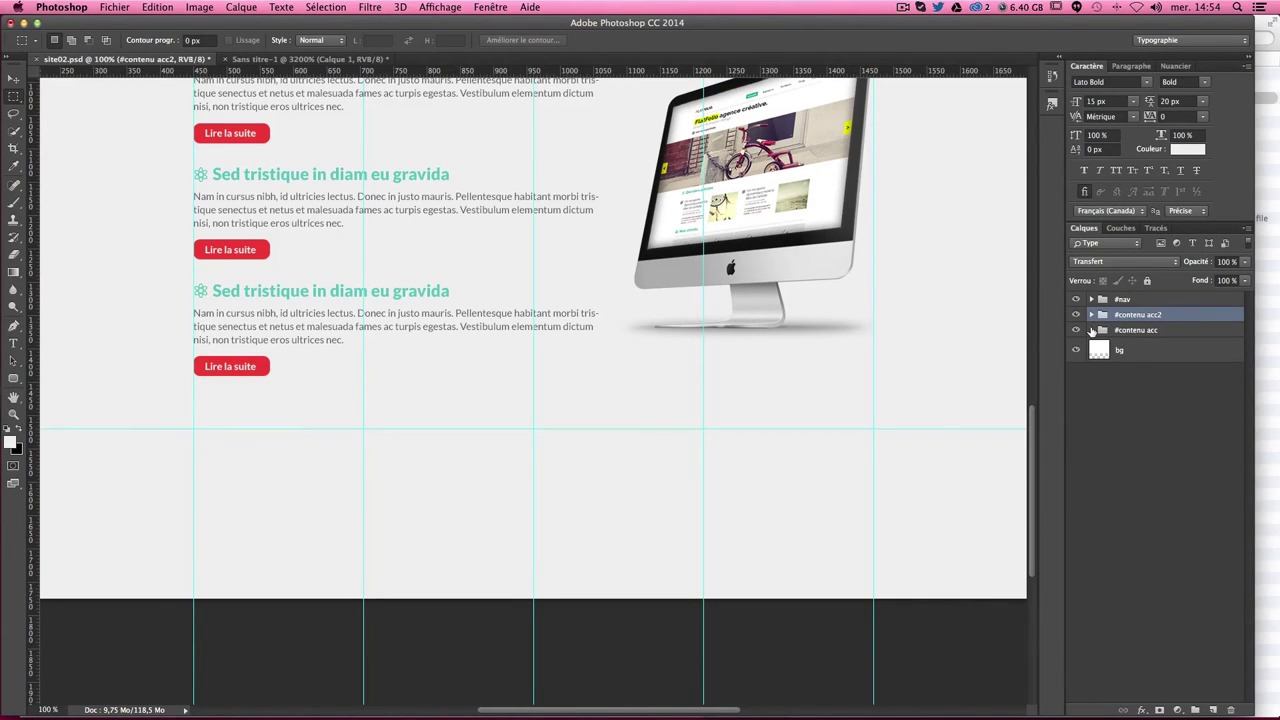
click(1133, 360)
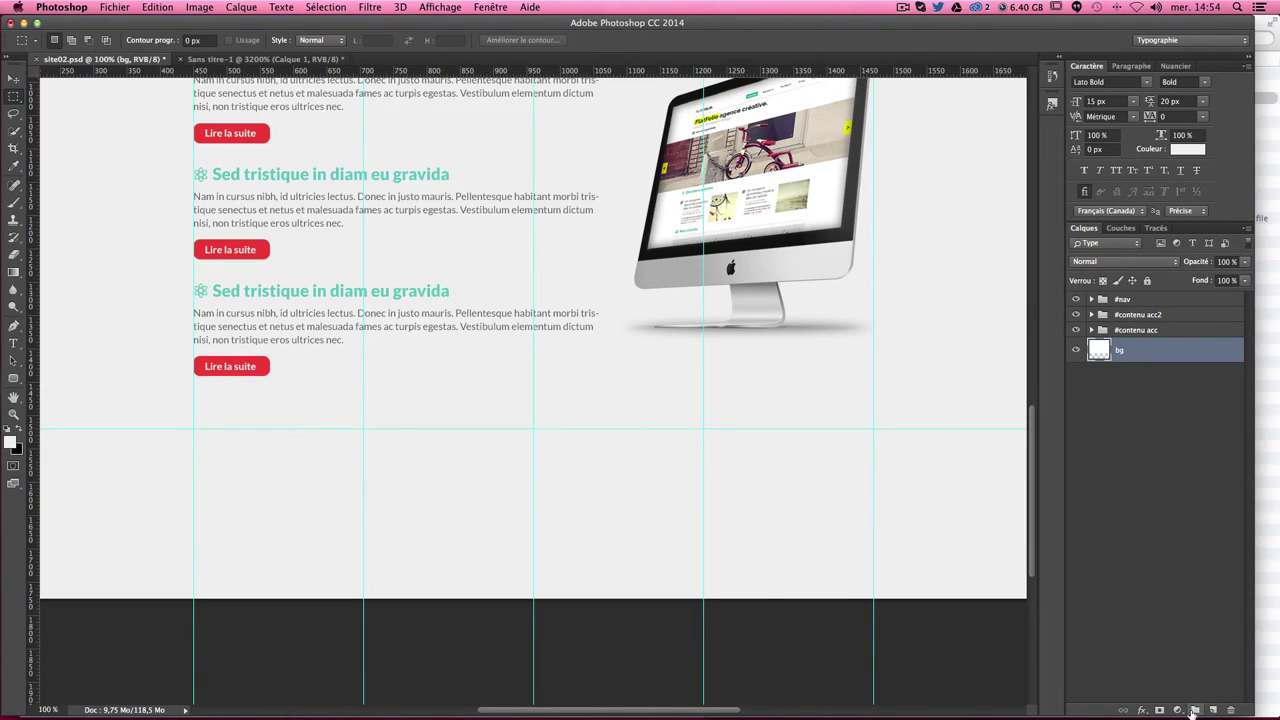
click(1196, 710)
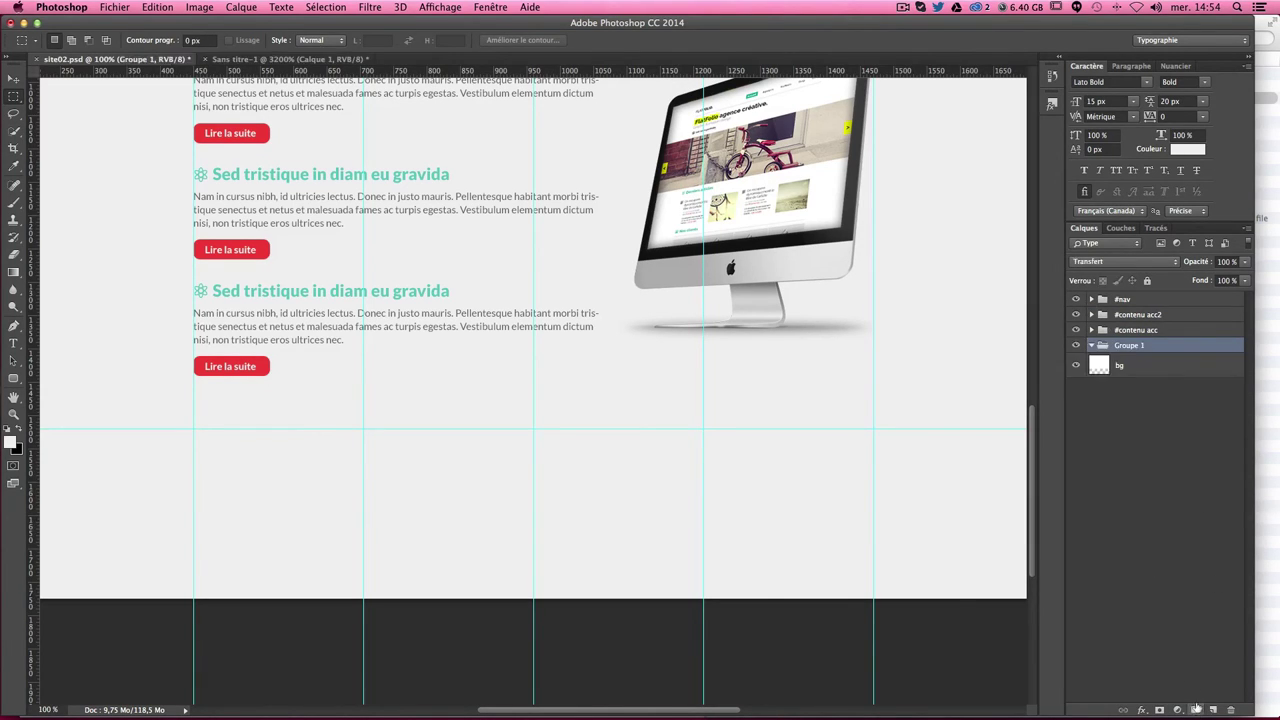
double_click(1130, 346)
text(ter)
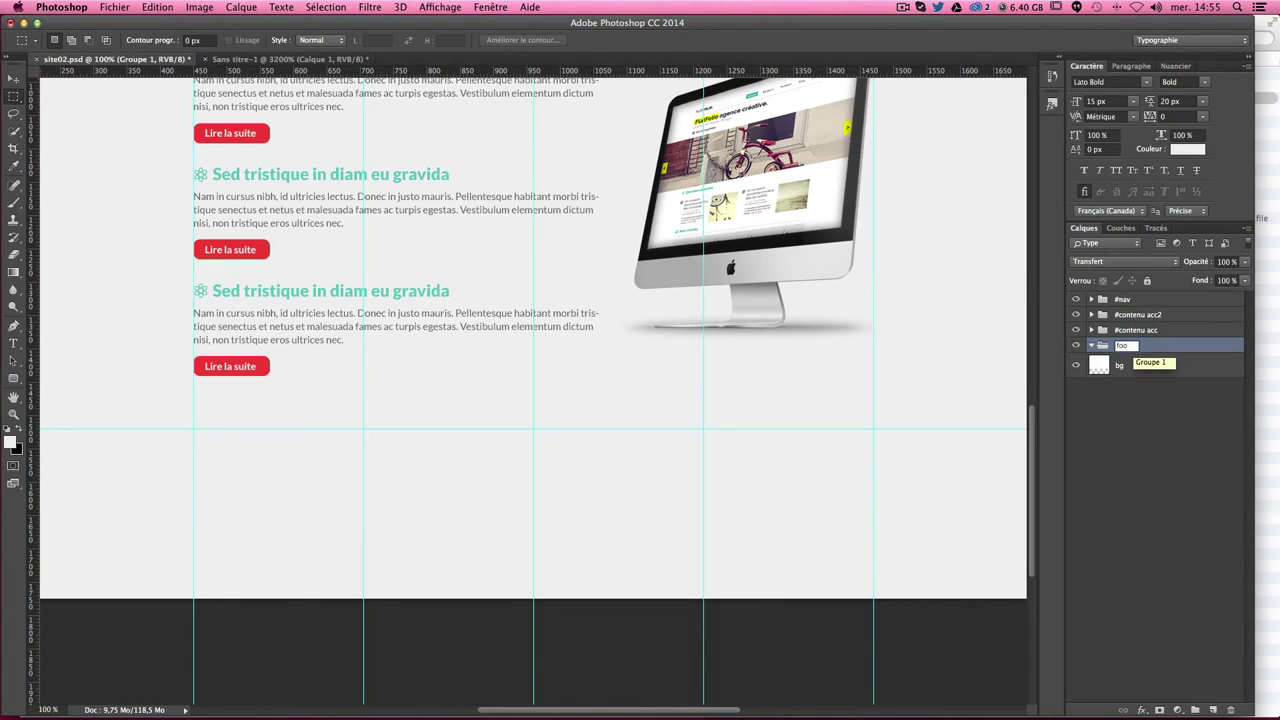
key(Return)
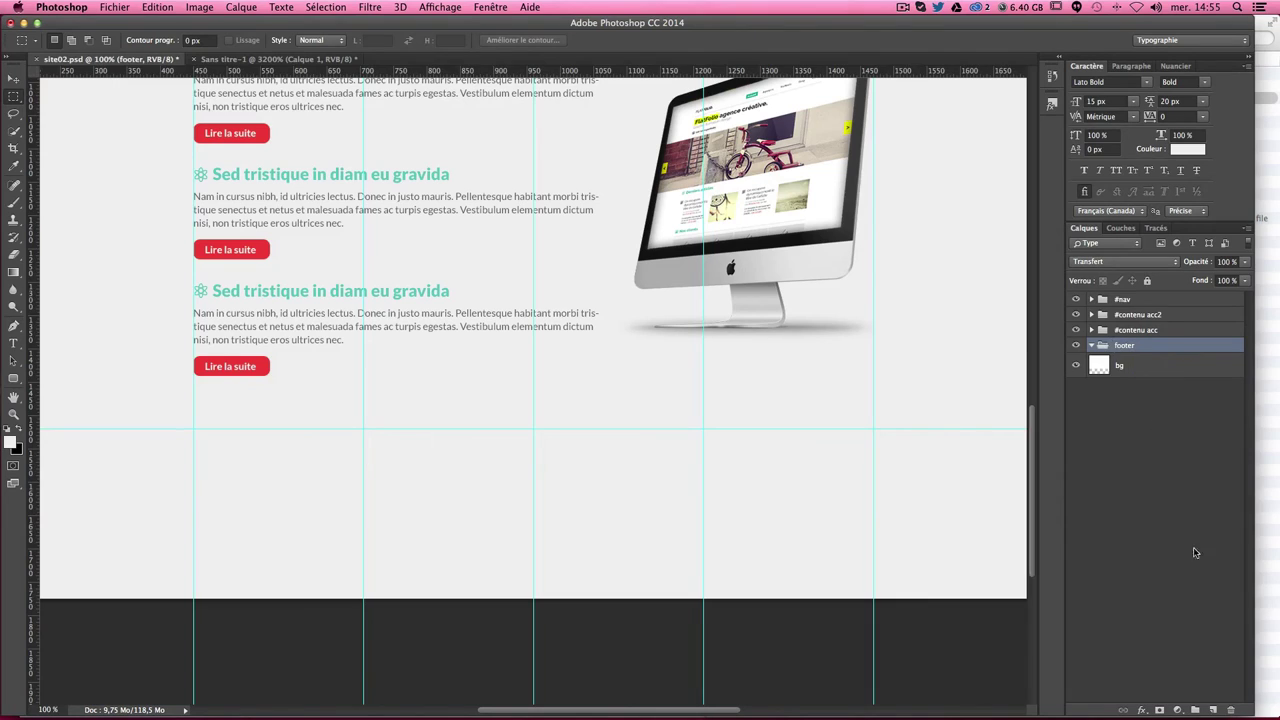
Step: Add an empty layer named bg inside the footer group
click(1213, 710)
double_click(1138, 366)
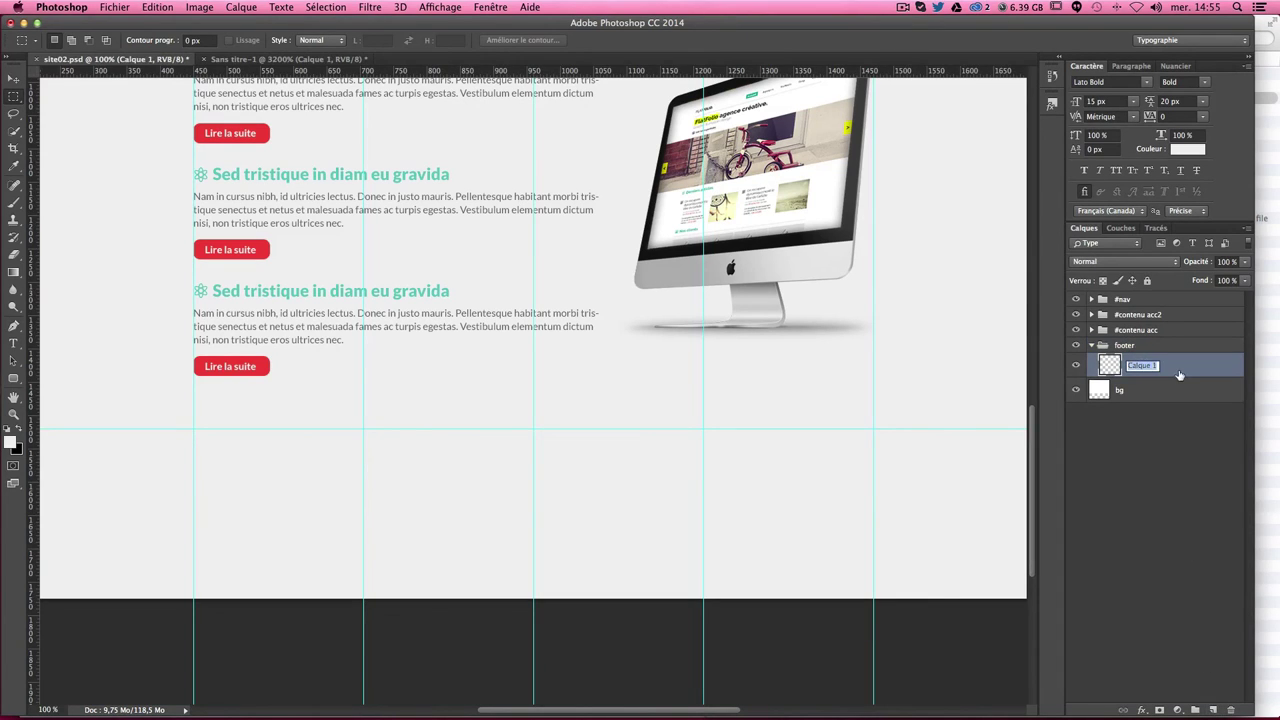
text(bg)
key(Return)
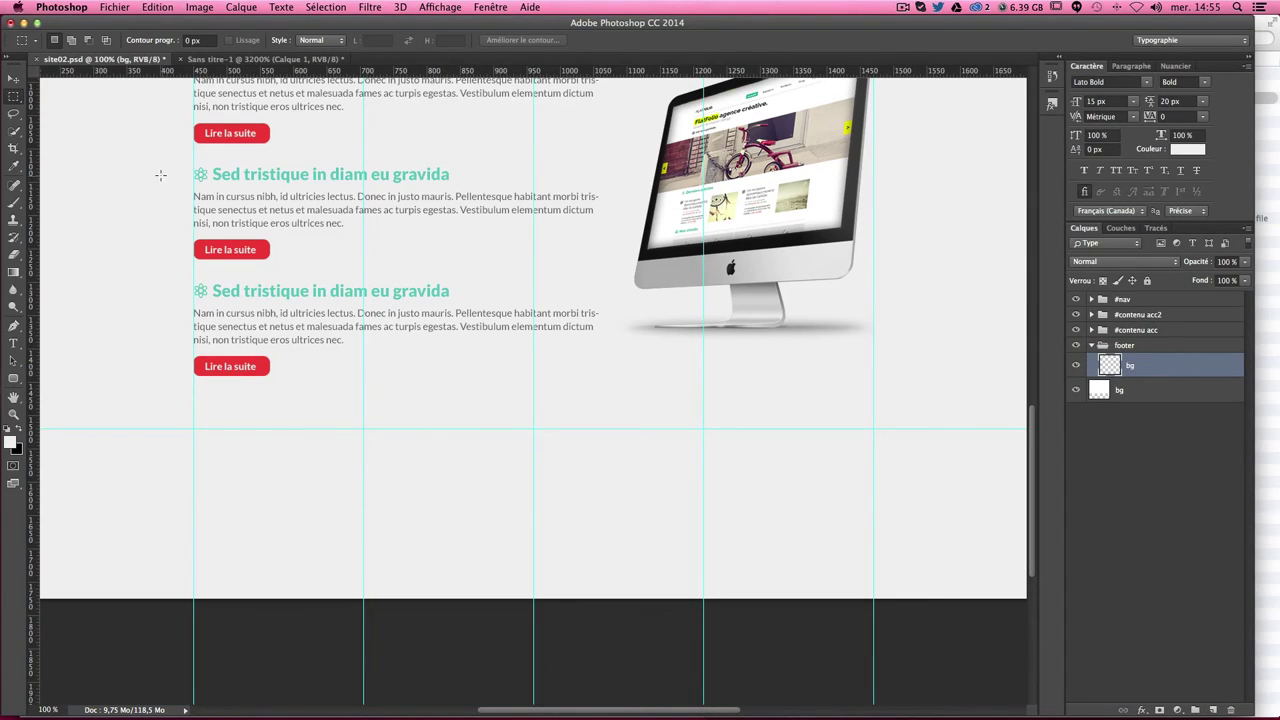
Step: Set the foreground colour to the dark grey hex value 4f4
click(13, 440)
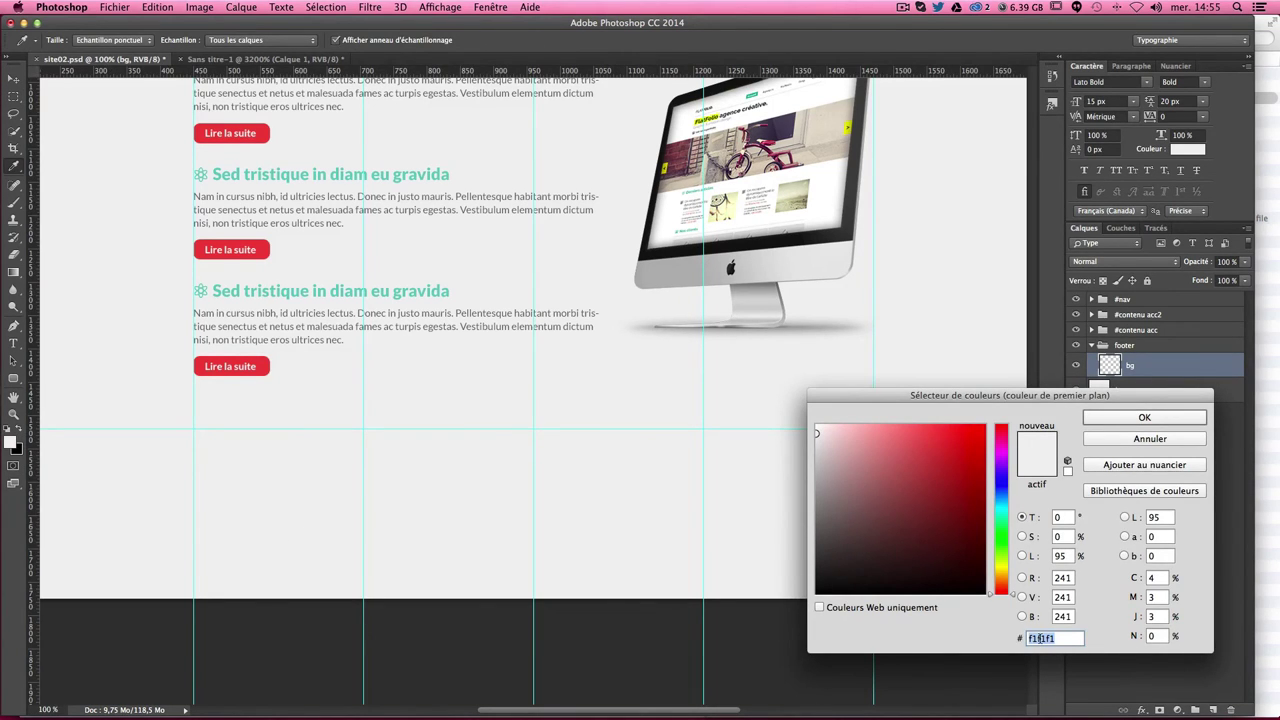
text(4f)
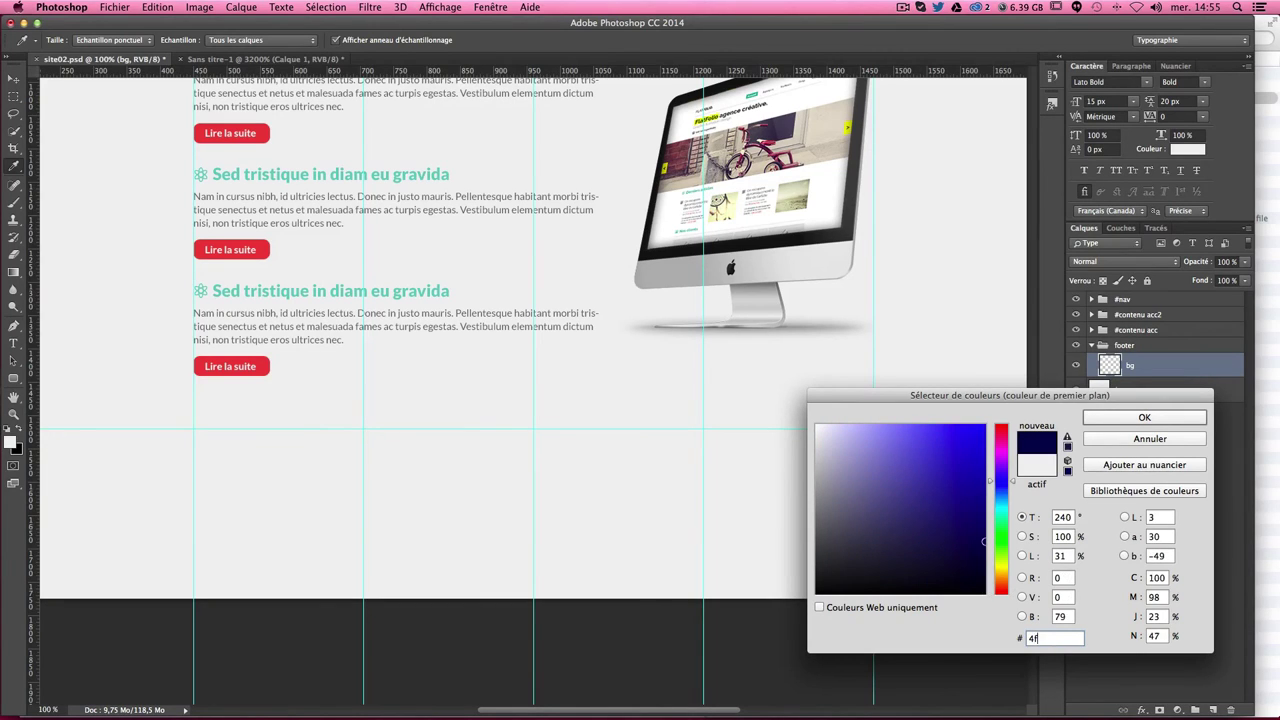
text(4c50)
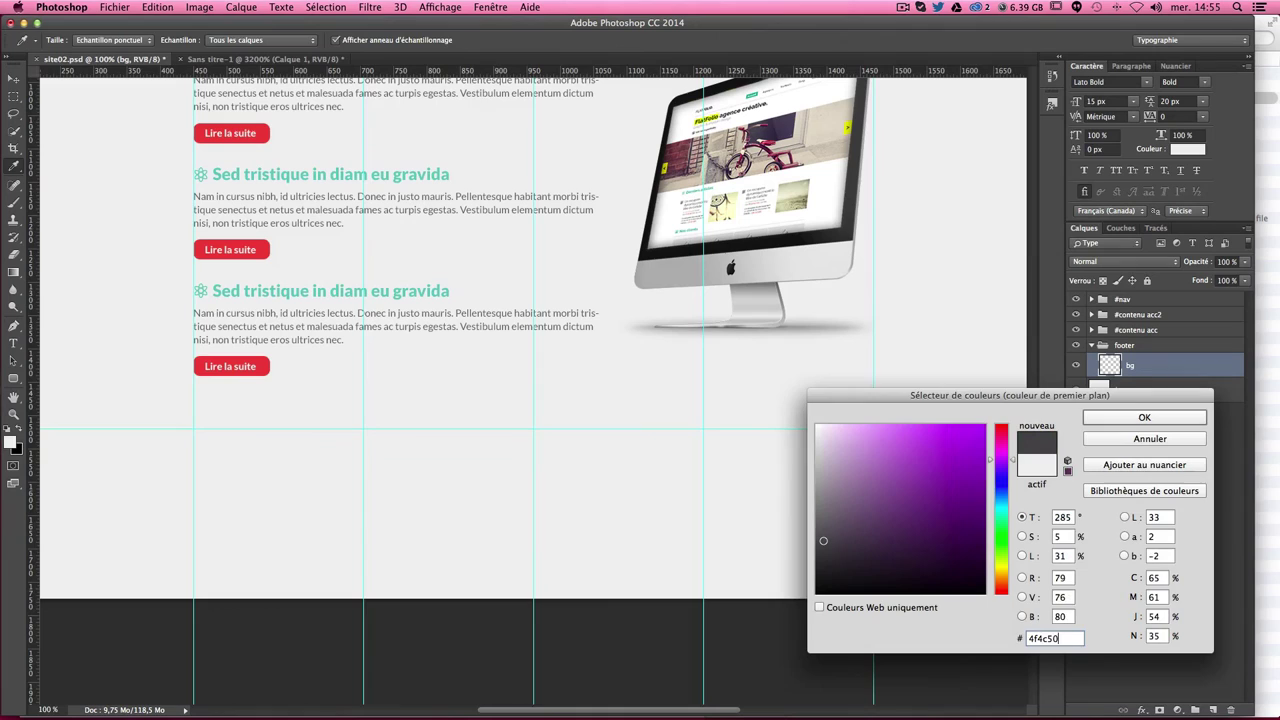
key(Return)
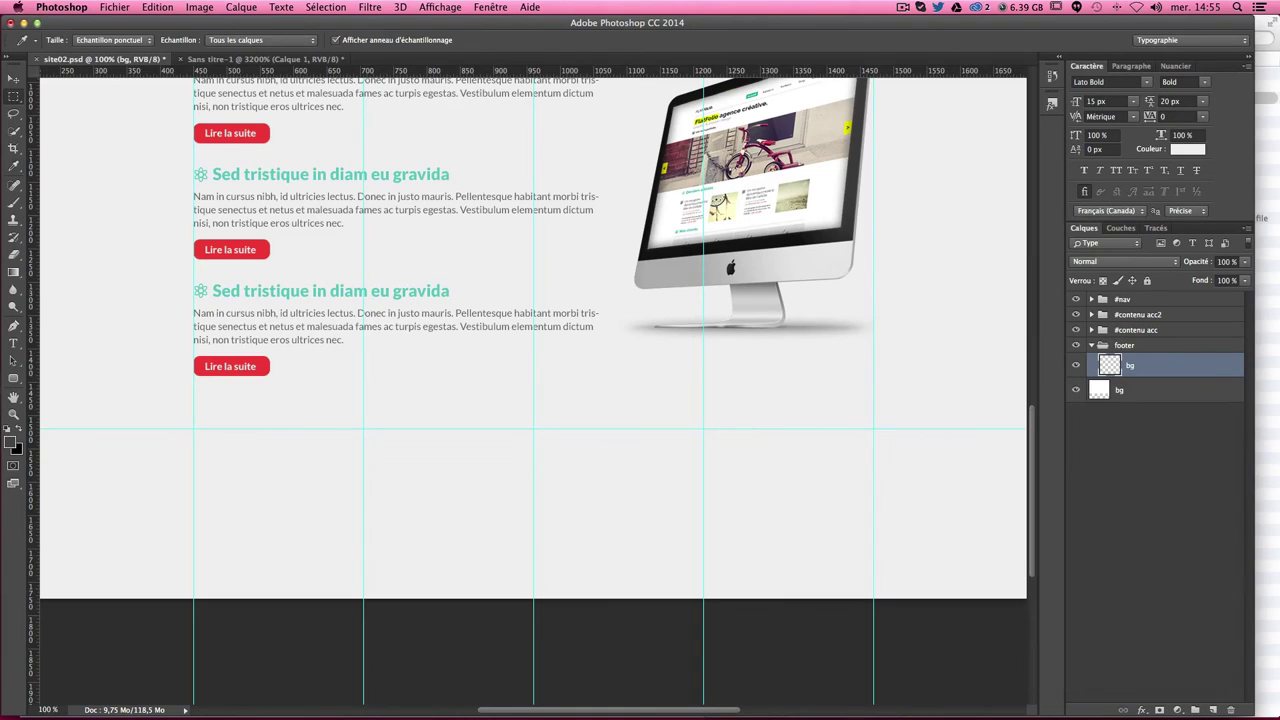
key(m)
Step: Fill the strip from the section-bottom guide to the canvas bottom with the foreground colour
key(ctrl+minus)
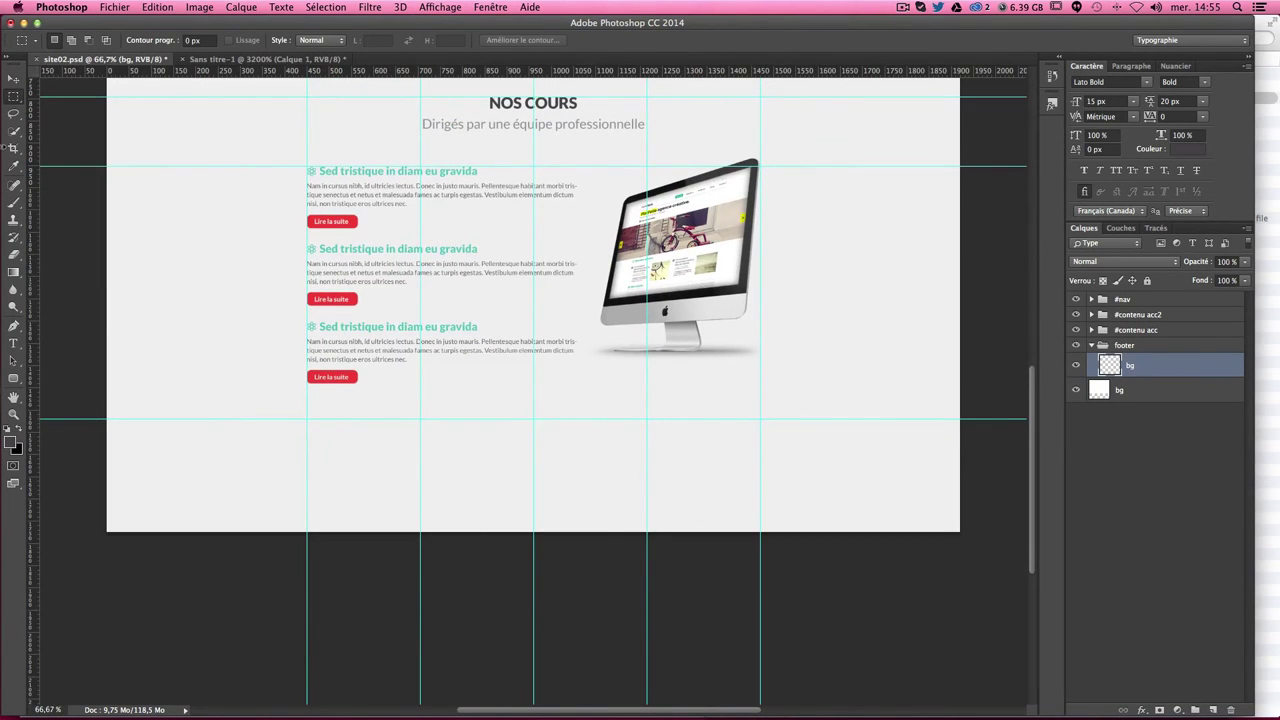
drag(70, 418, 576, 559)
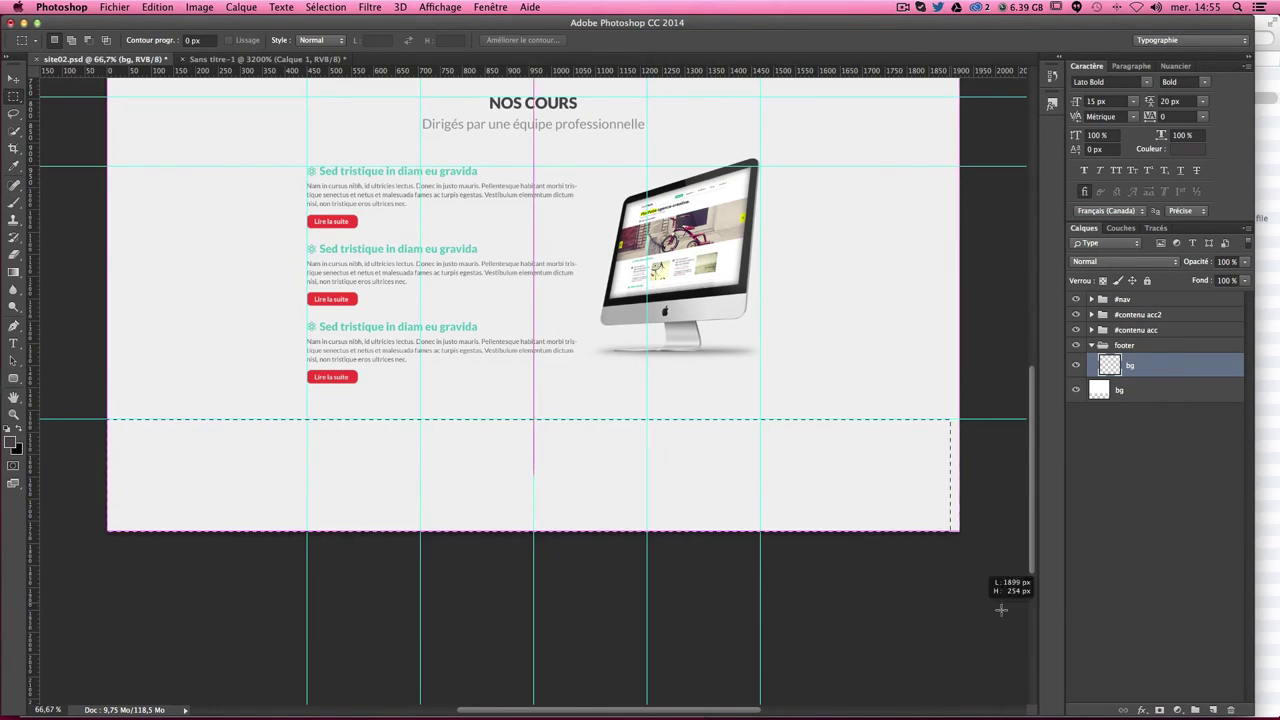
scroll(576, 559, left, 3)
scroll(500, 545, up, 1)
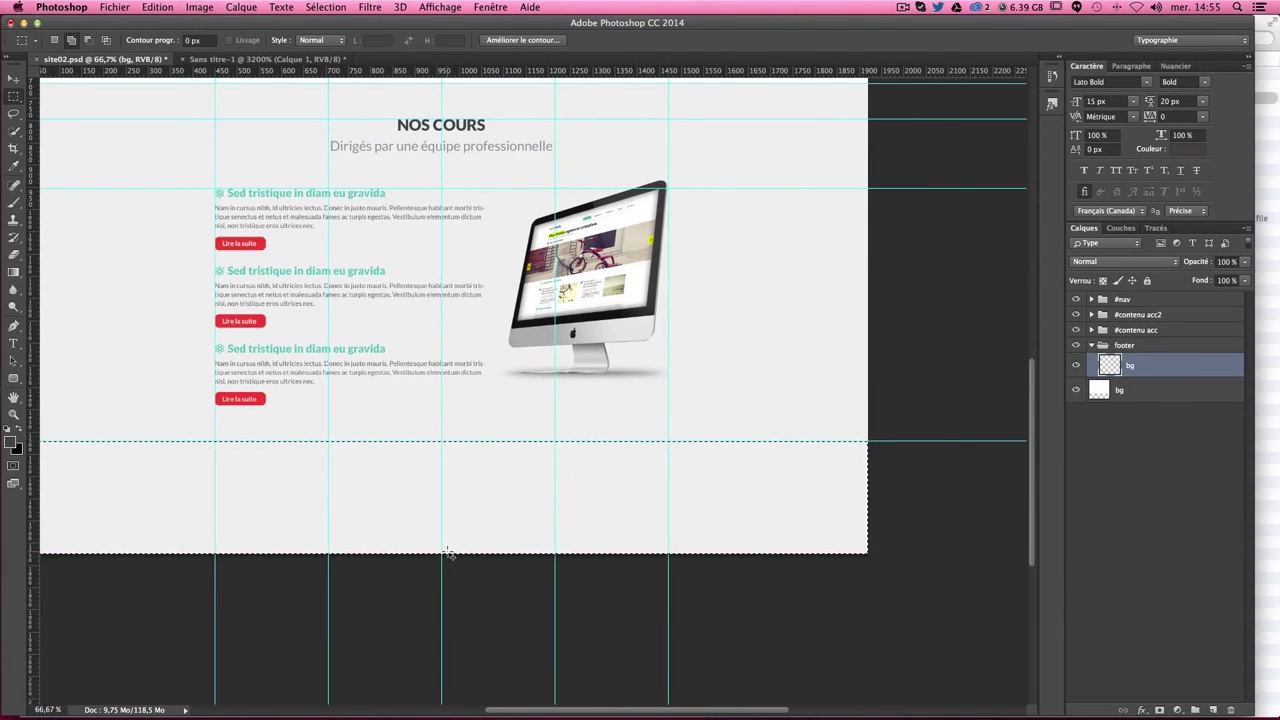
key(shift+BackSpace)
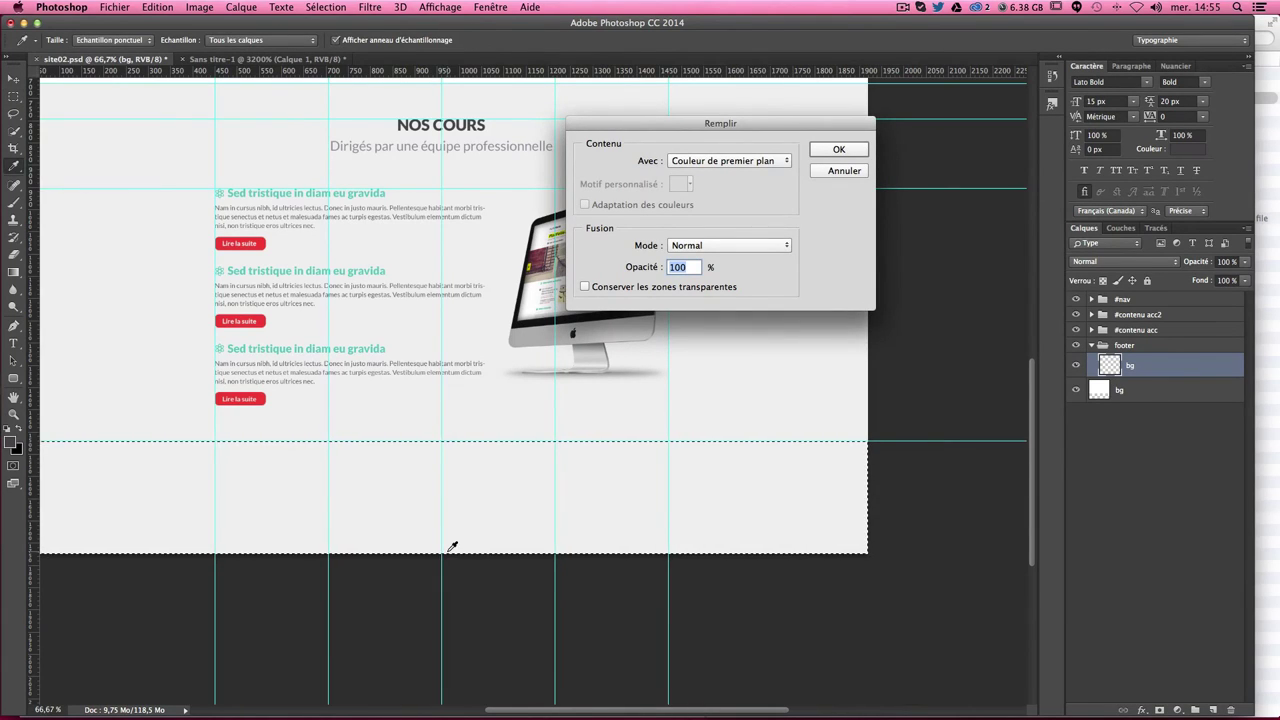
key(Escape)
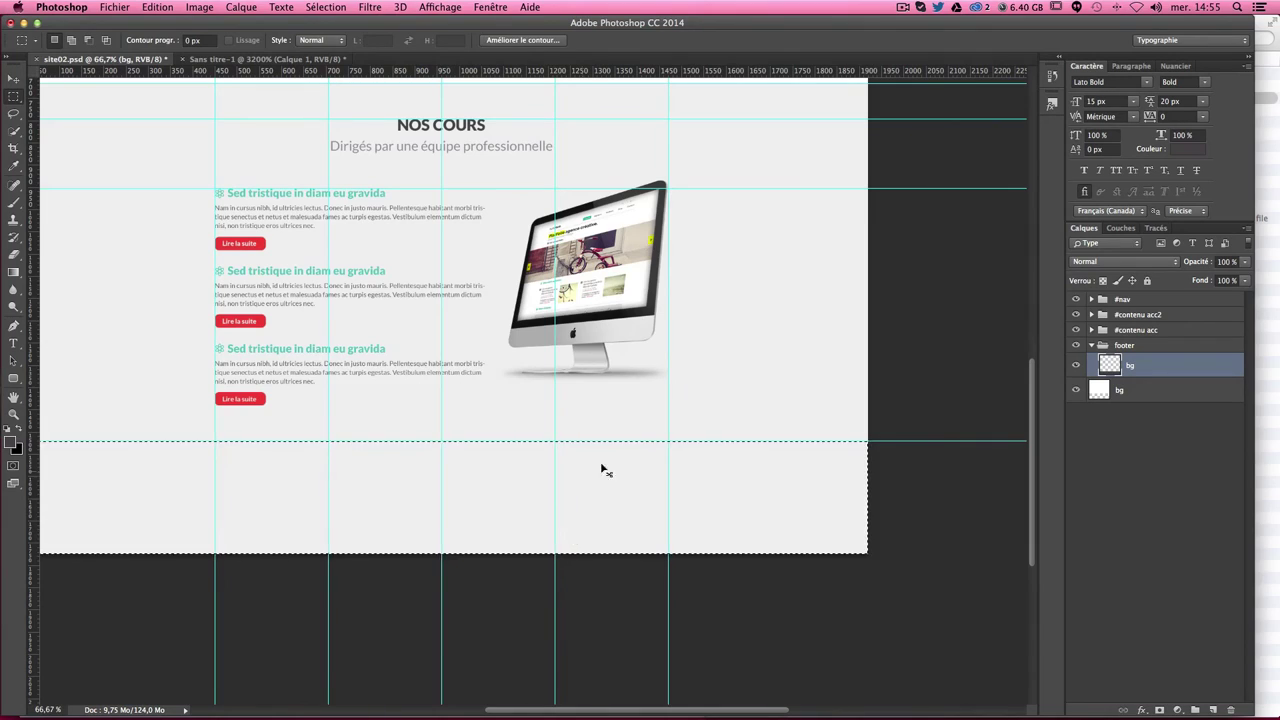
key(ctrl+d)
Step: Shorten the #contenu acc2 bg layer by raising its bottom edge with Free Transform
click(13, 78)
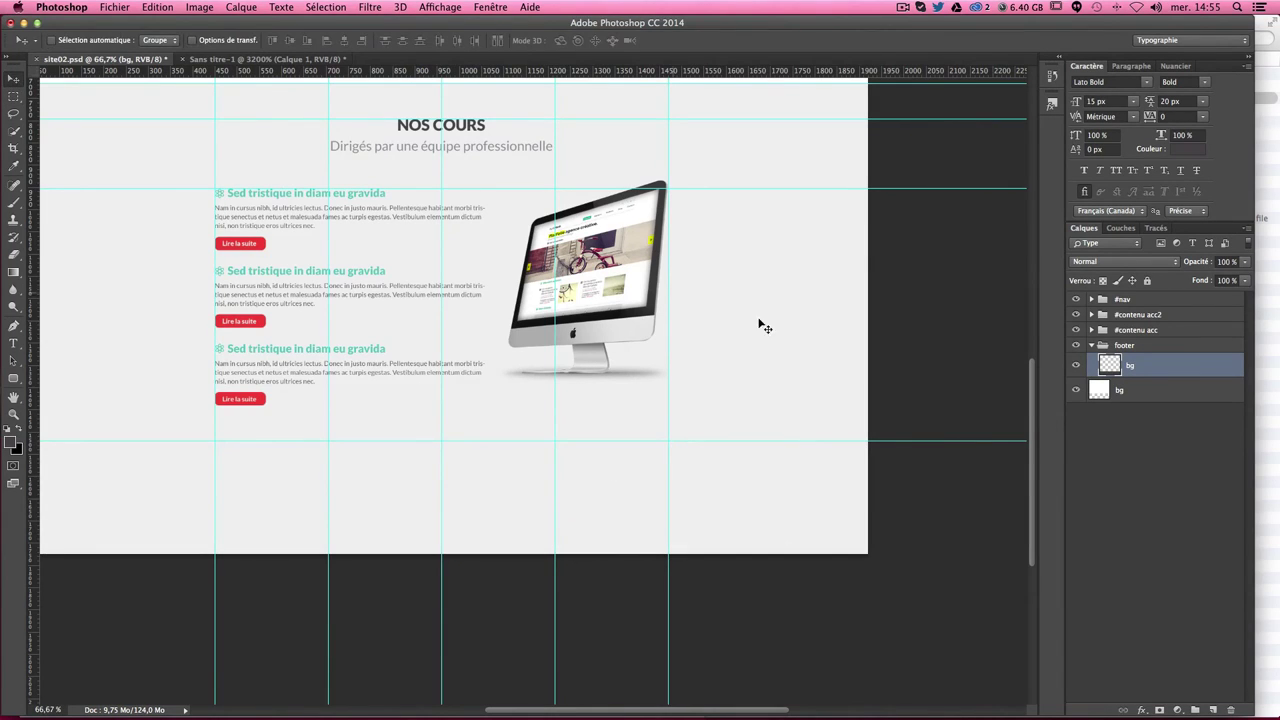
click(1089, 315)
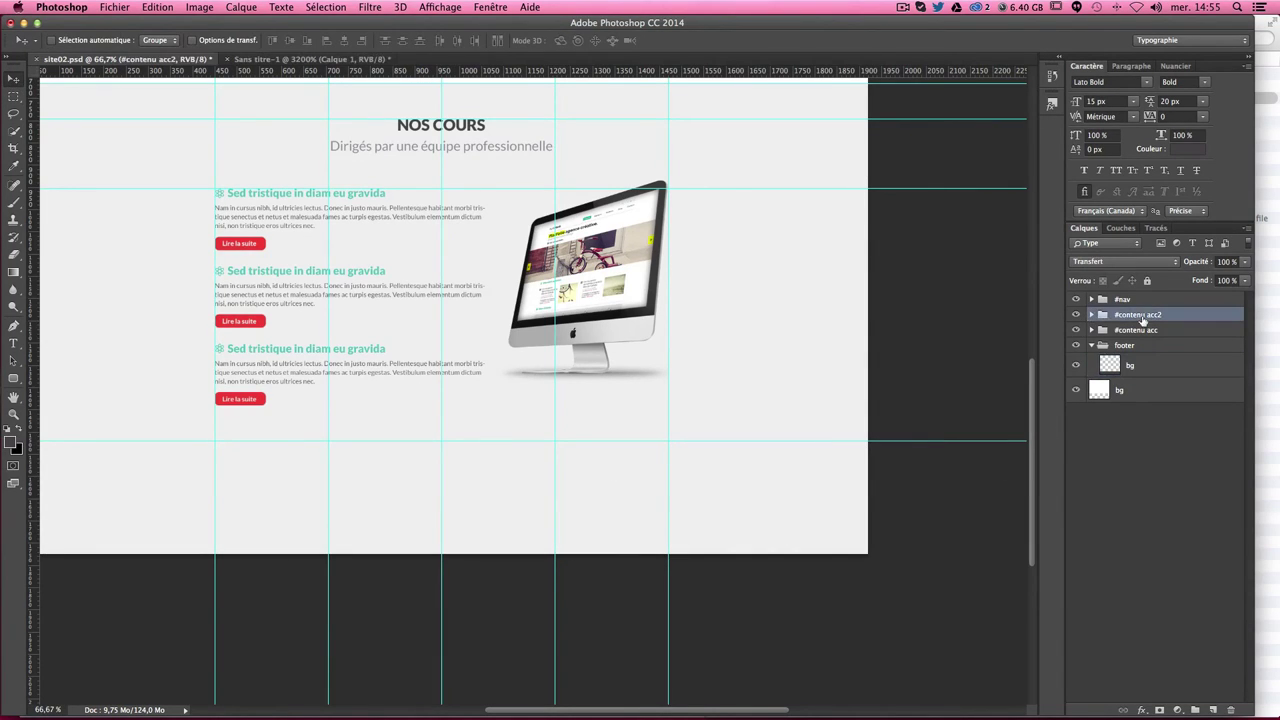
click(1091, 315)
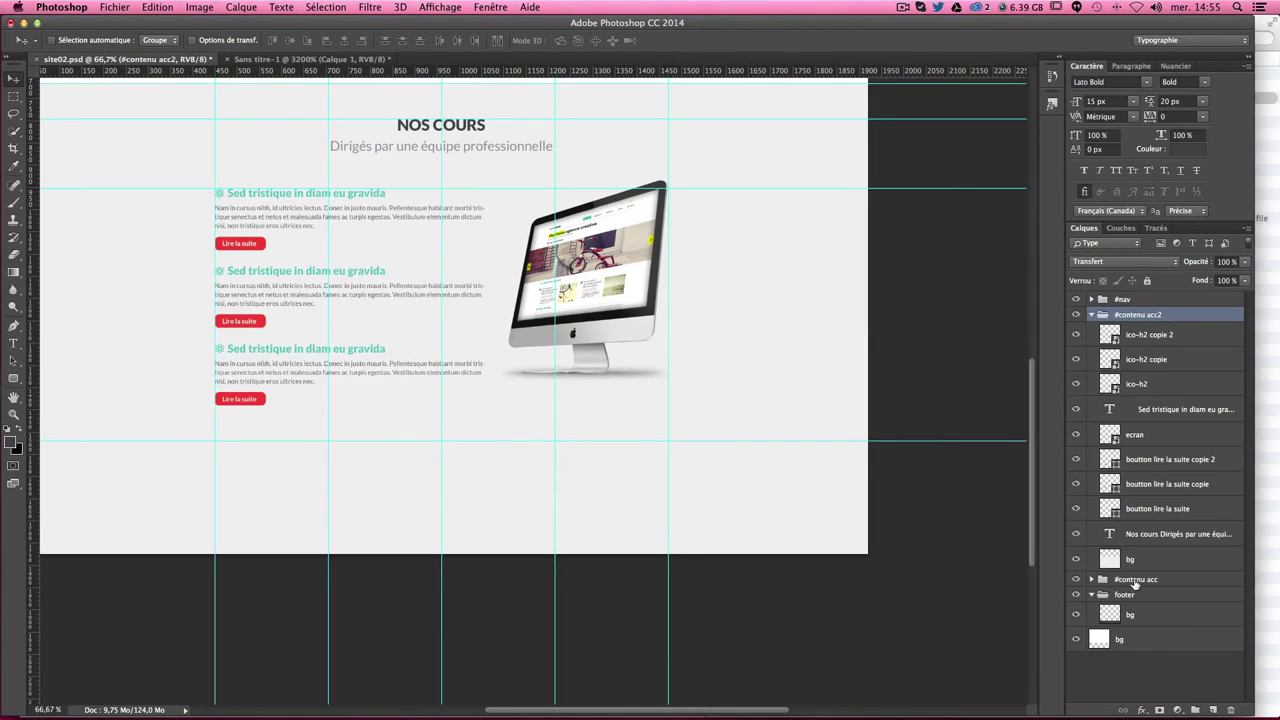
click(1122, 562)
key(ctrl+t)
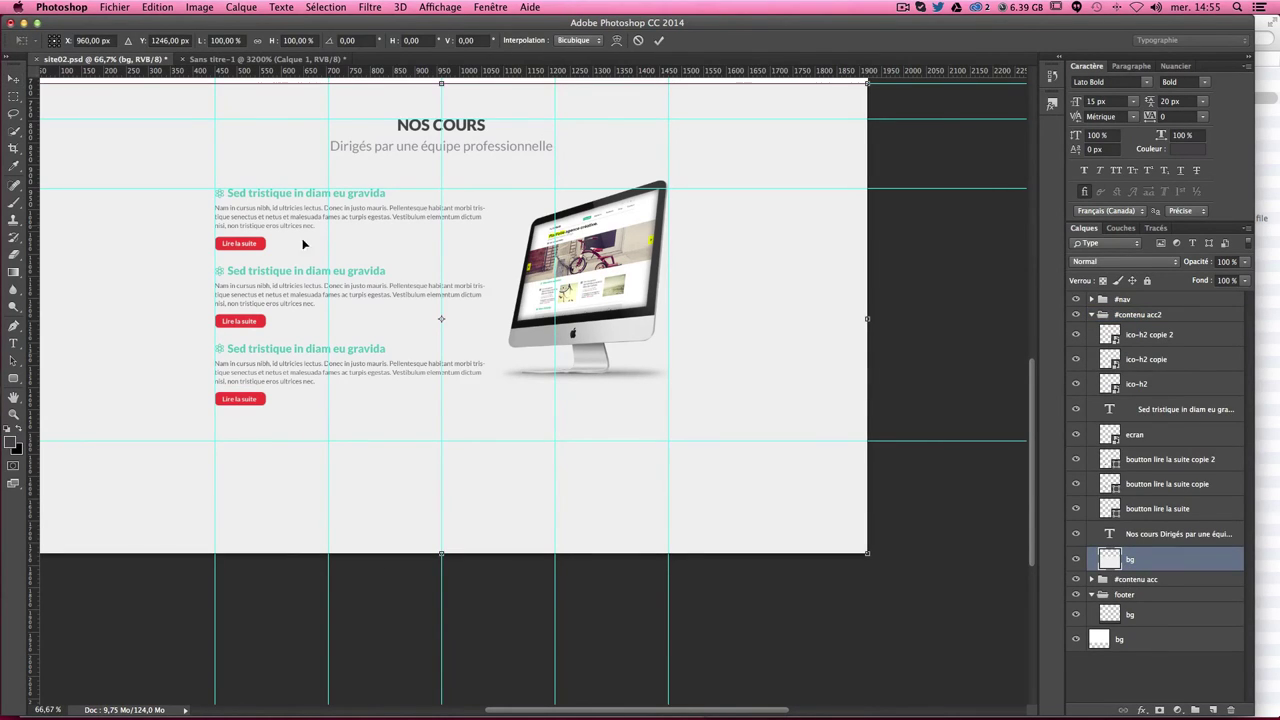
scroll(400, 300, up, 3)
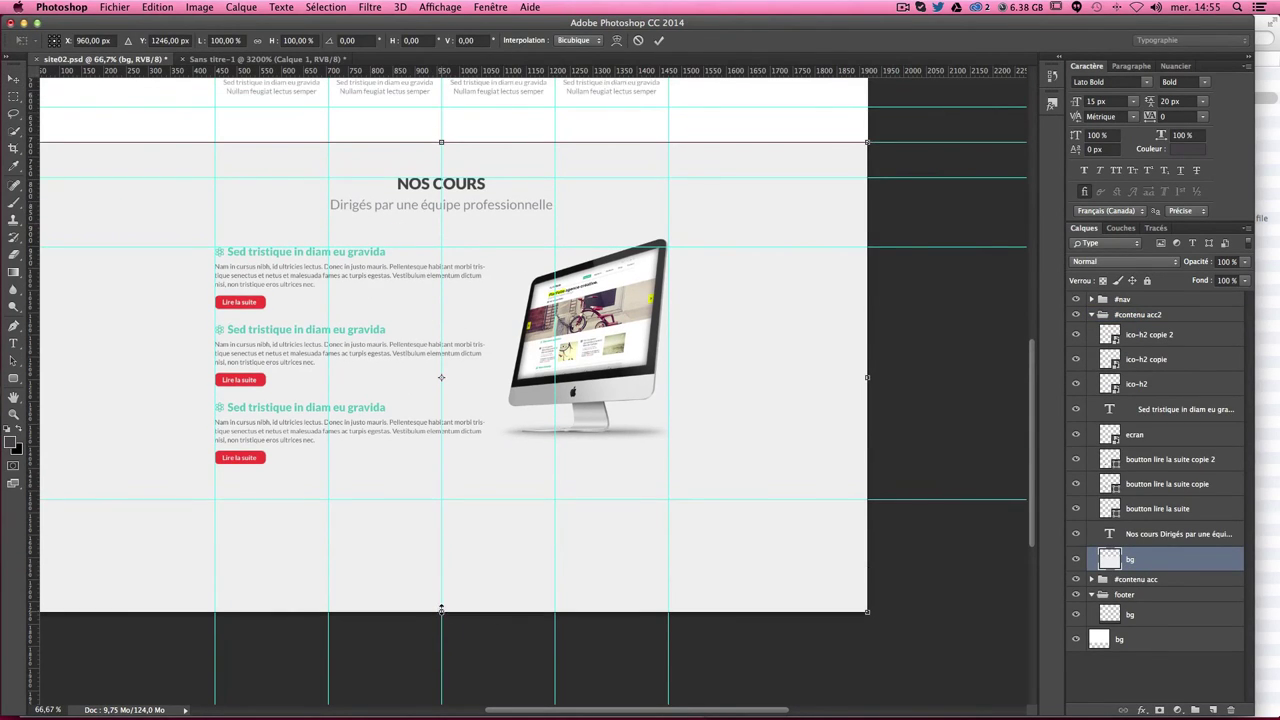
drag(441, 608, 458, 503)
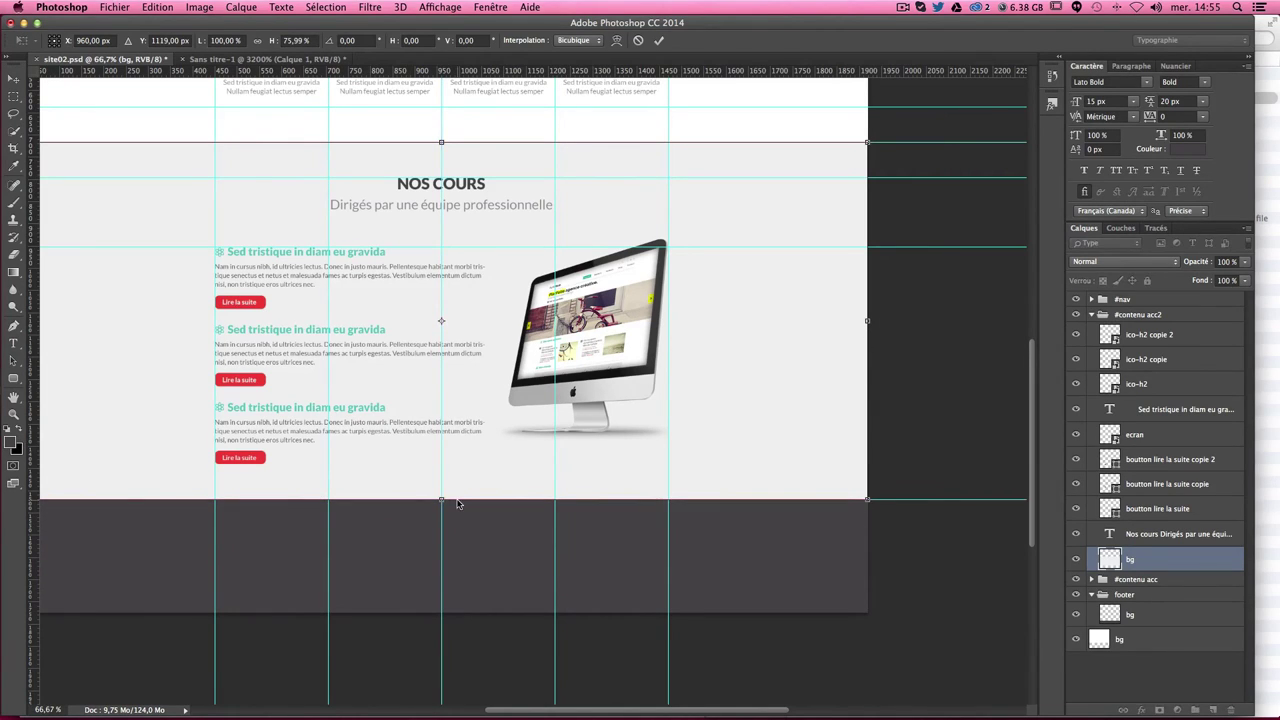
key(Return)
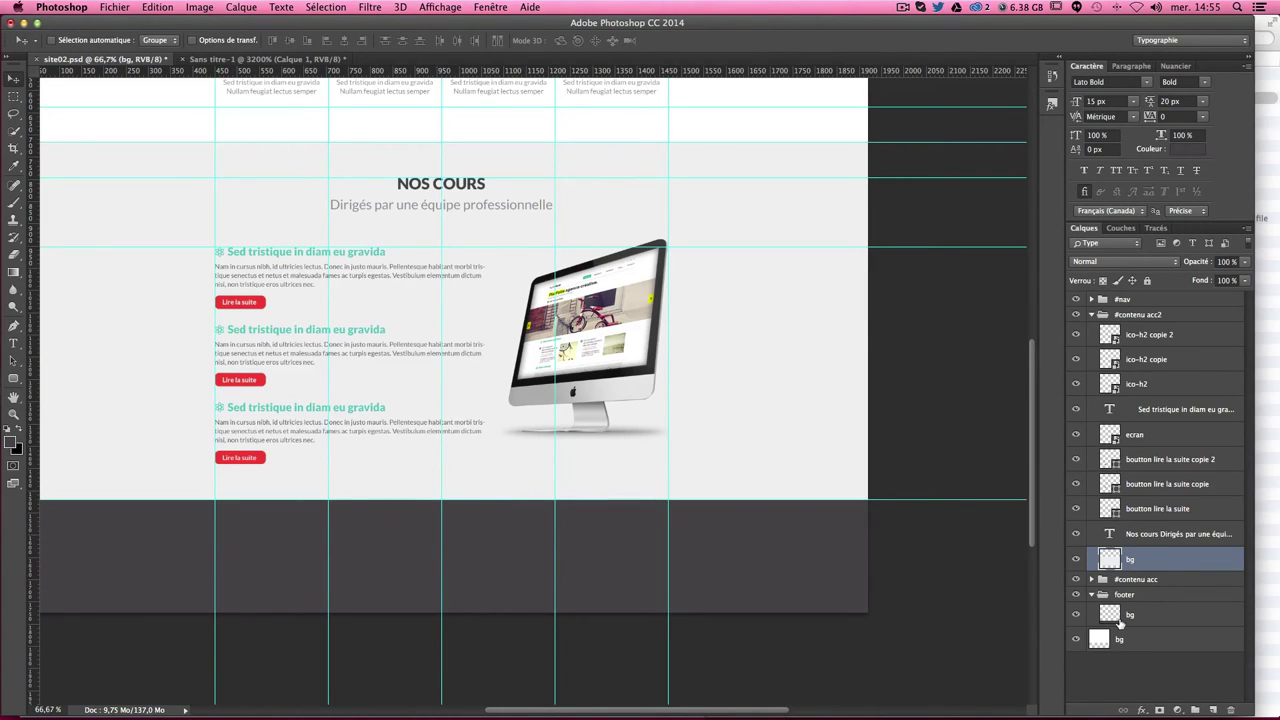
Step: Reselect the footer's bg layer and zoom to 100% on the dark footer band
click(1120, 618)
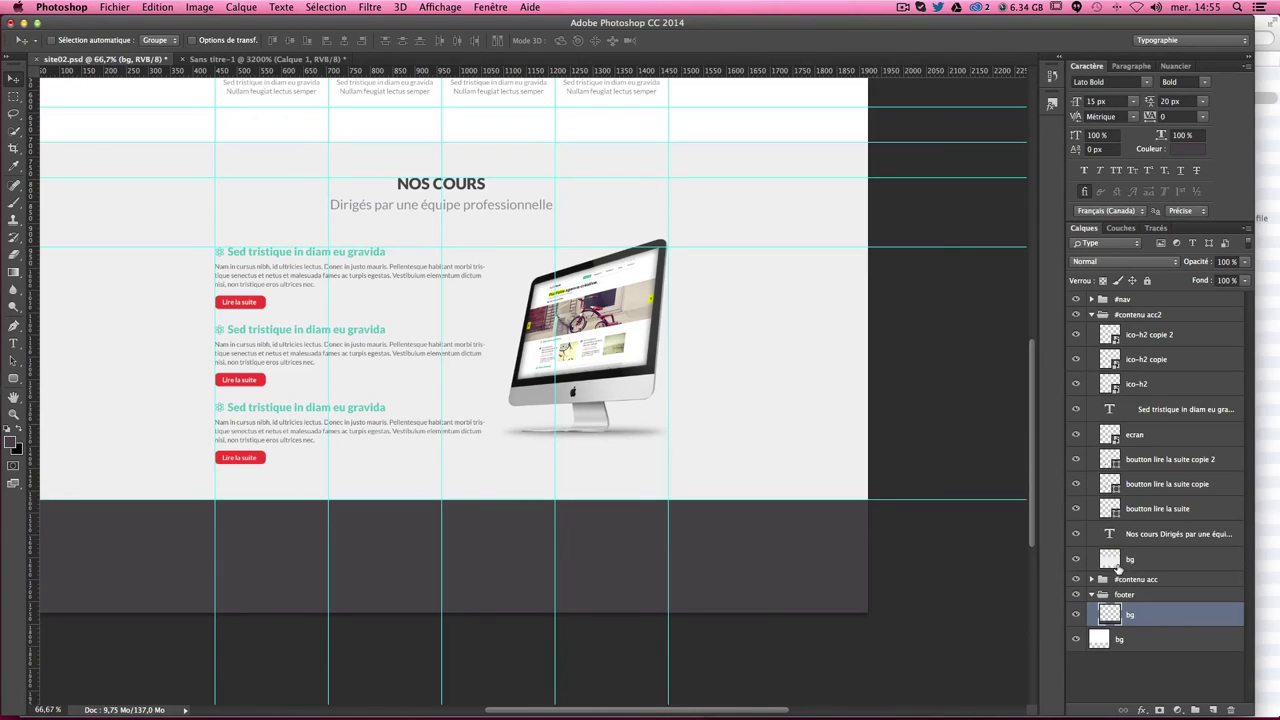
click(1148, 556)
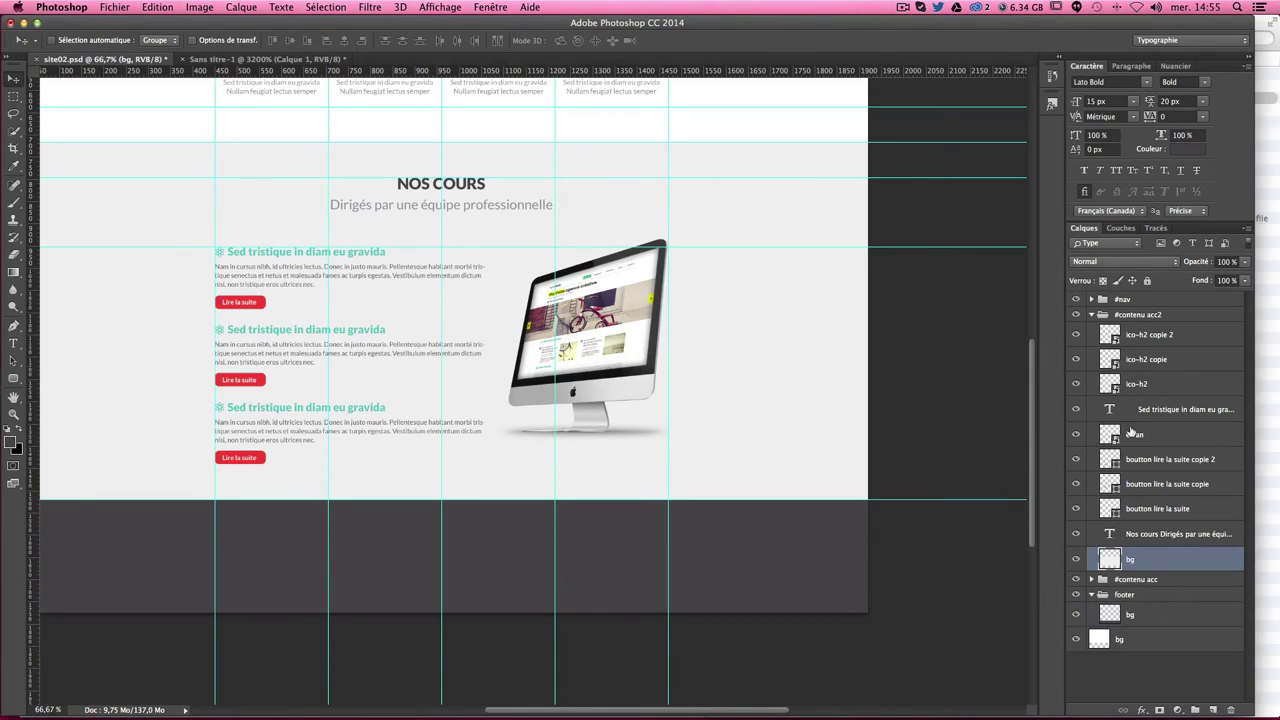
click(1155, 613)
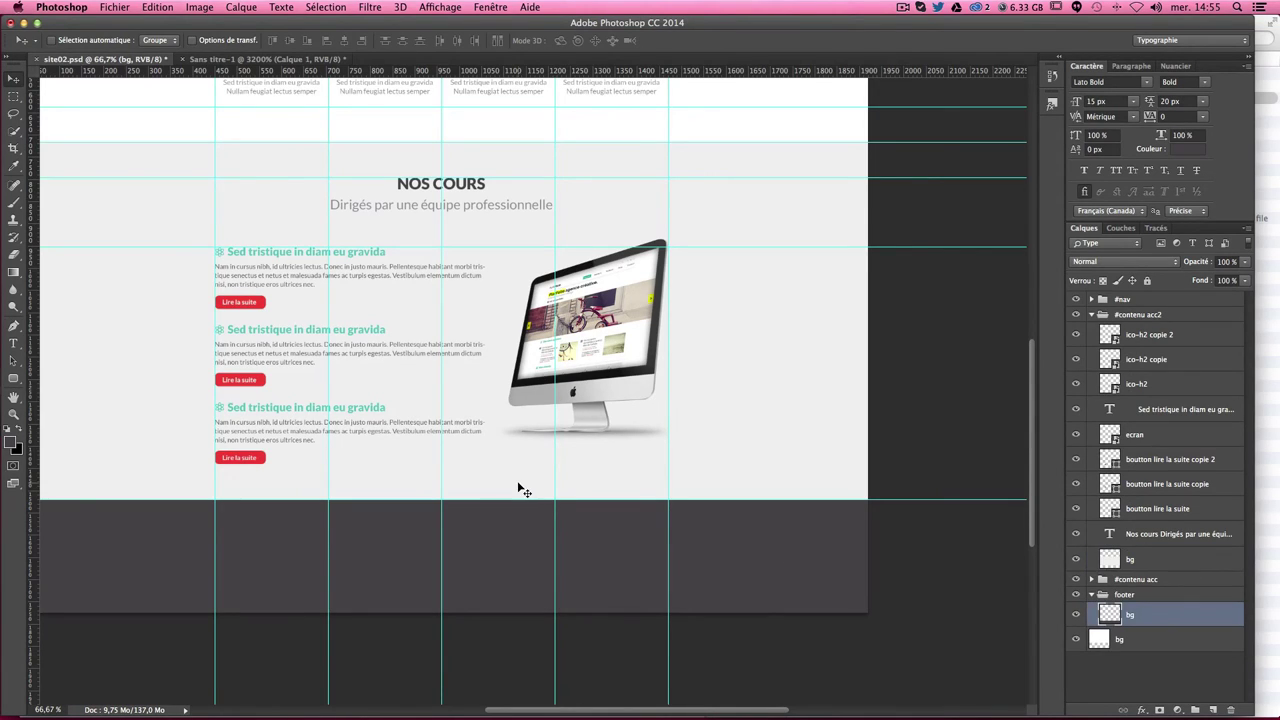
key(ctrl+semicolon)
scroll(522, 454, up, 4)
scroll(522, 454, left, 3)
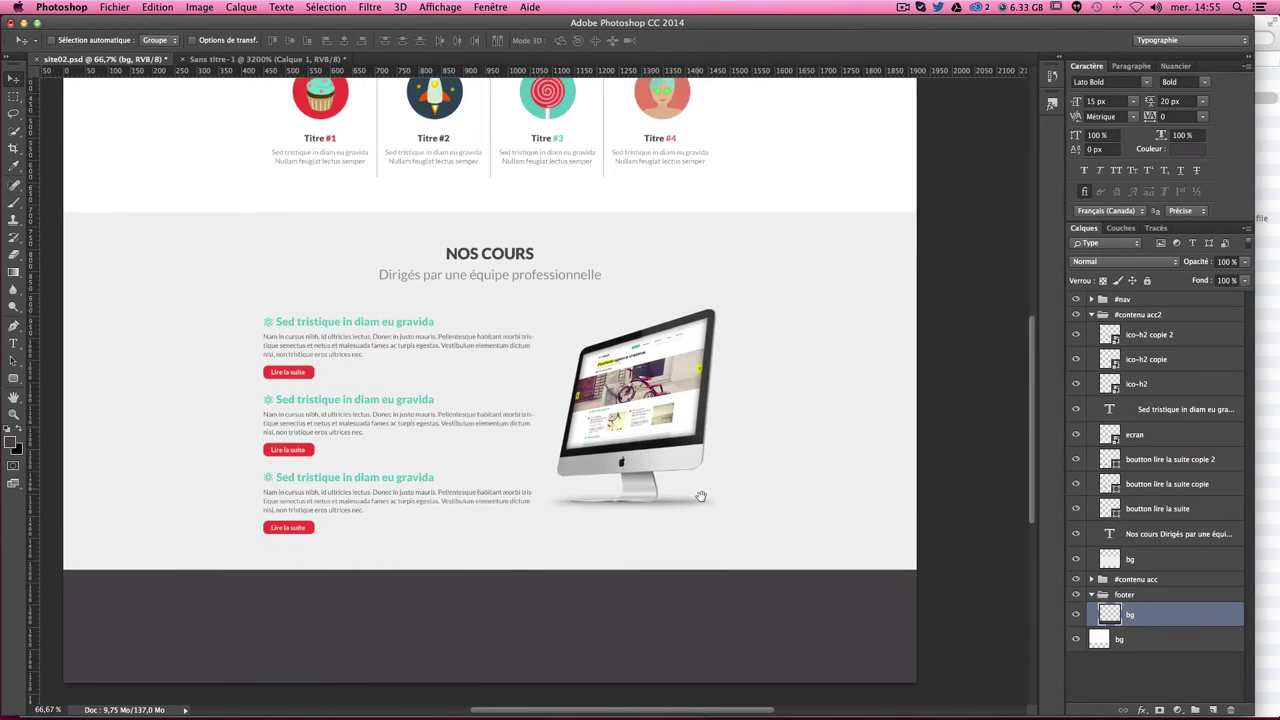
key(ctrl+semicolon)
key(ctrl+plus)
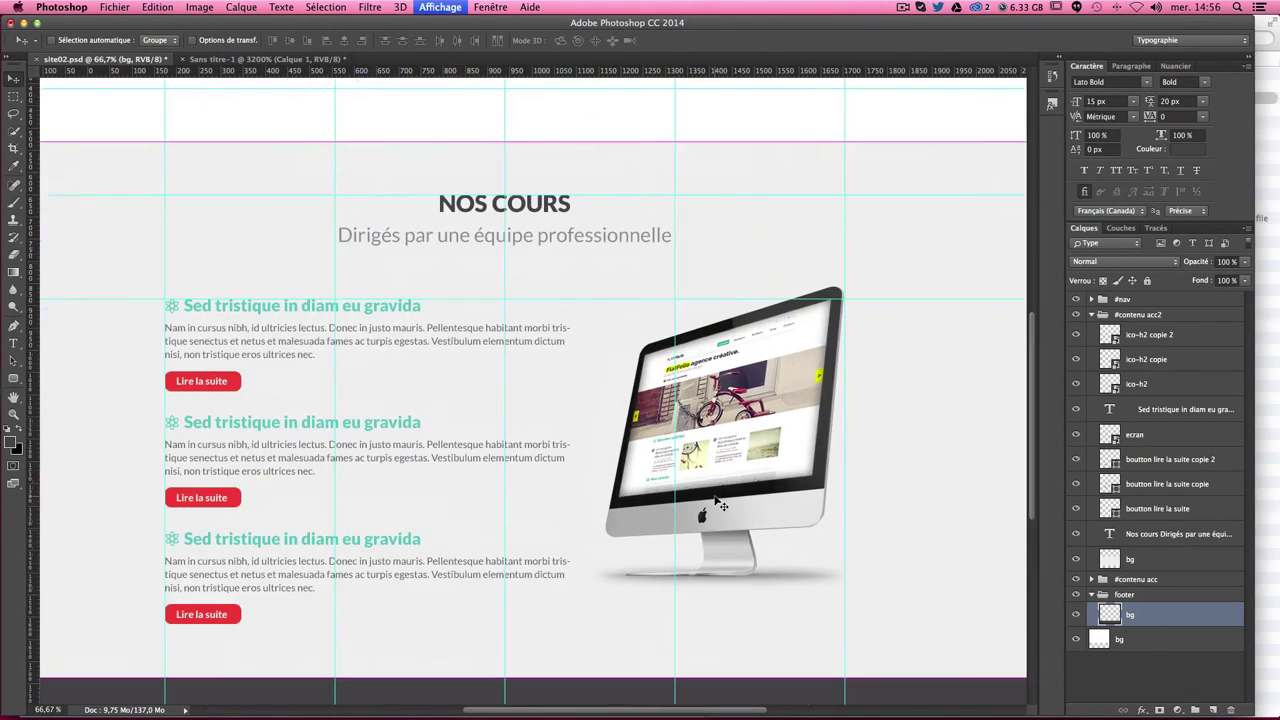
scroll(712, 490, down, 5)
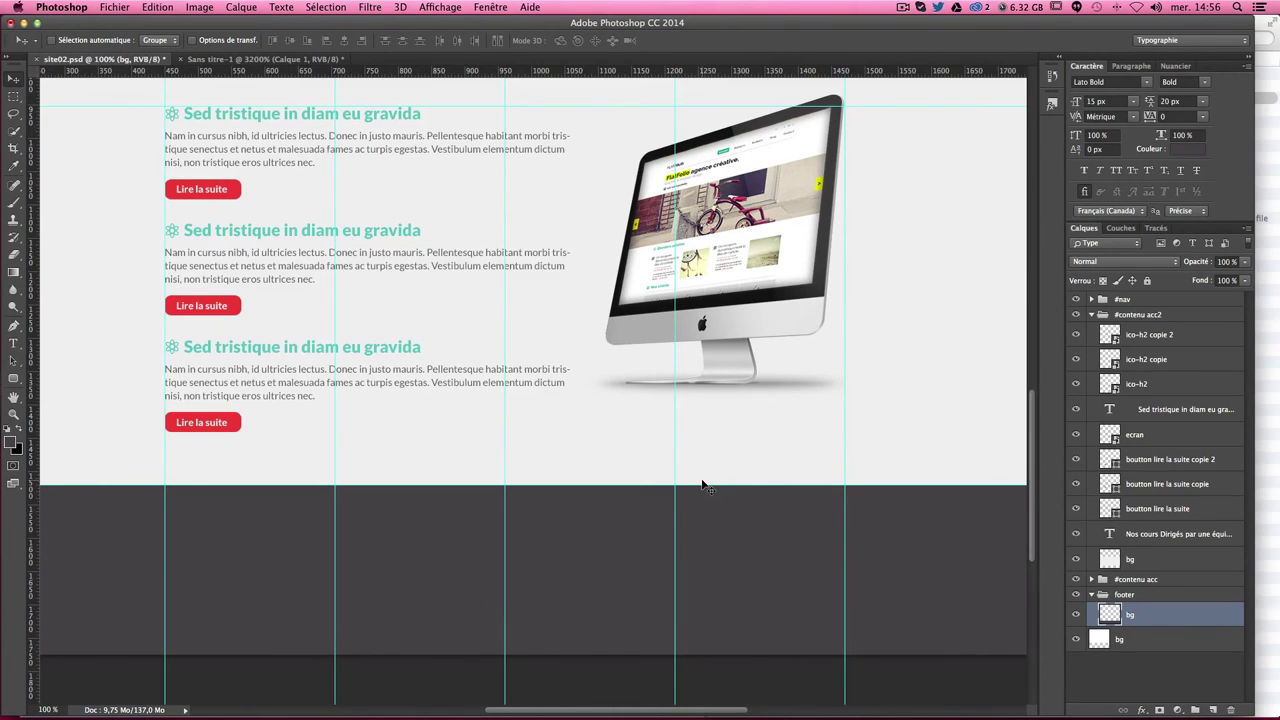
scroll(406, 612, down, 1)
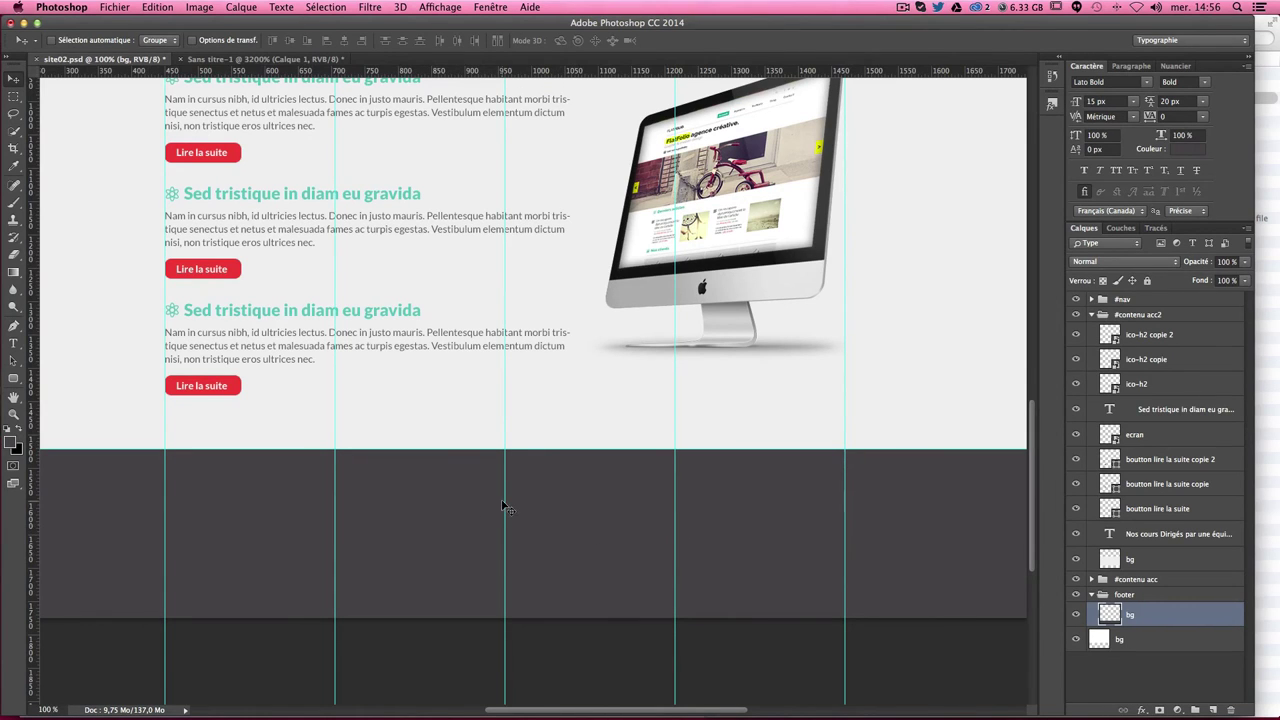
mouse_move(640, 716)
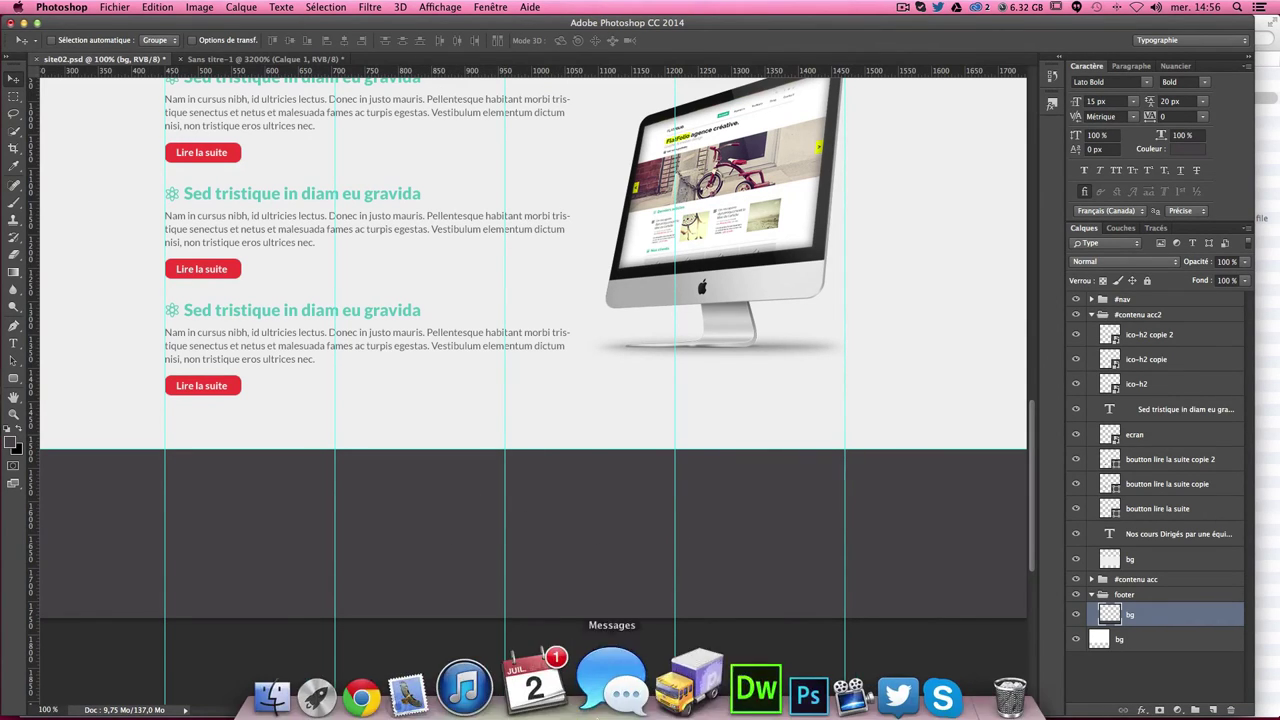
Step: Load team8.fr in Chrome and select its footer copyright line as reference
click(412, 670)
click(170, 52)
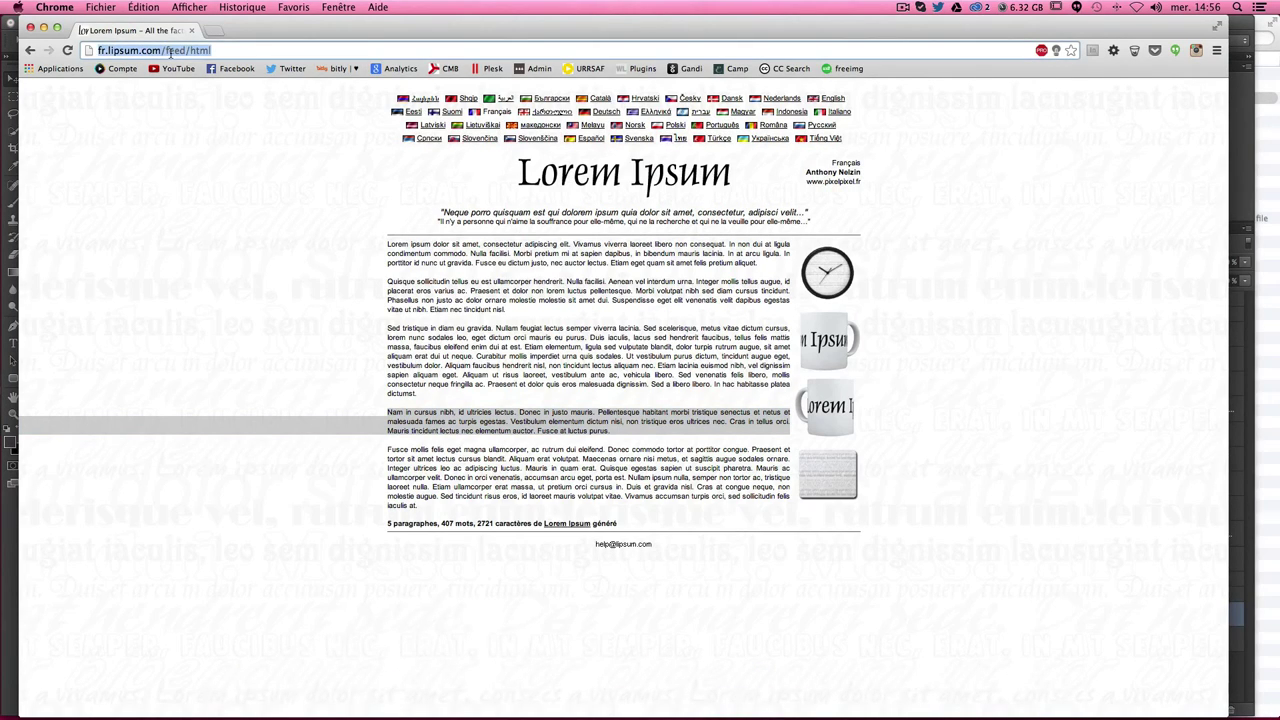
text(team8)
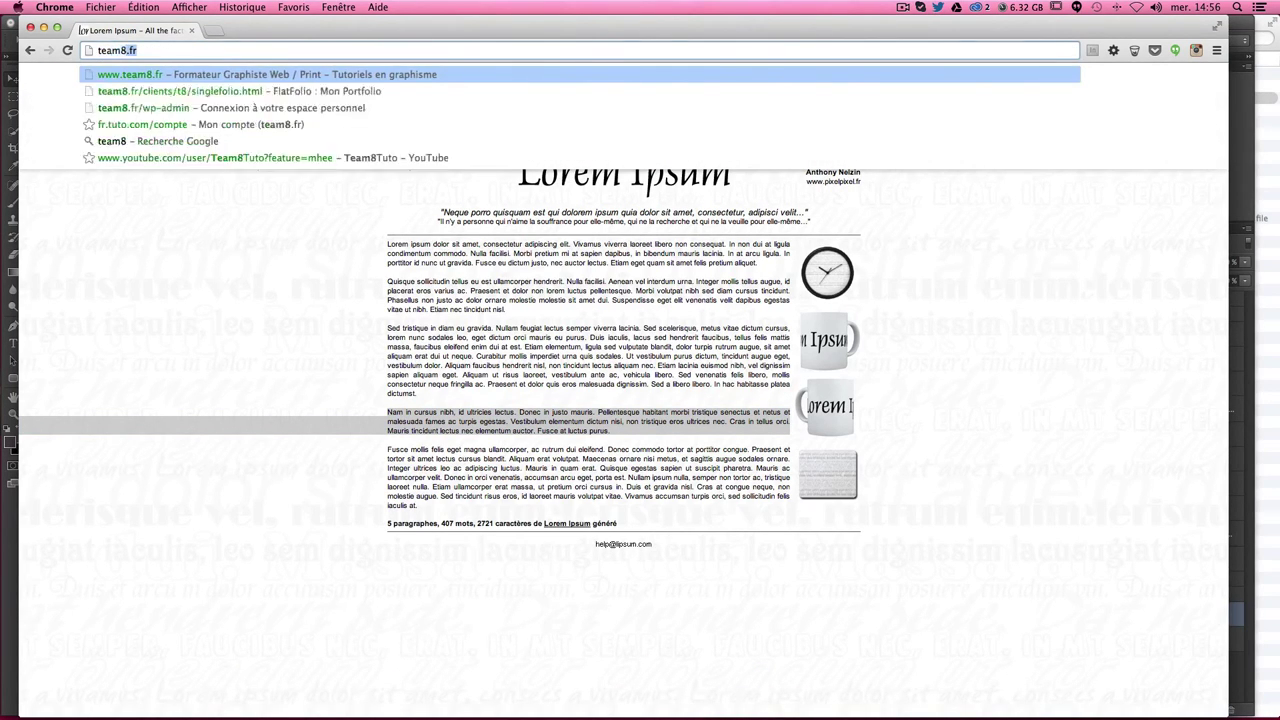
key(Return)
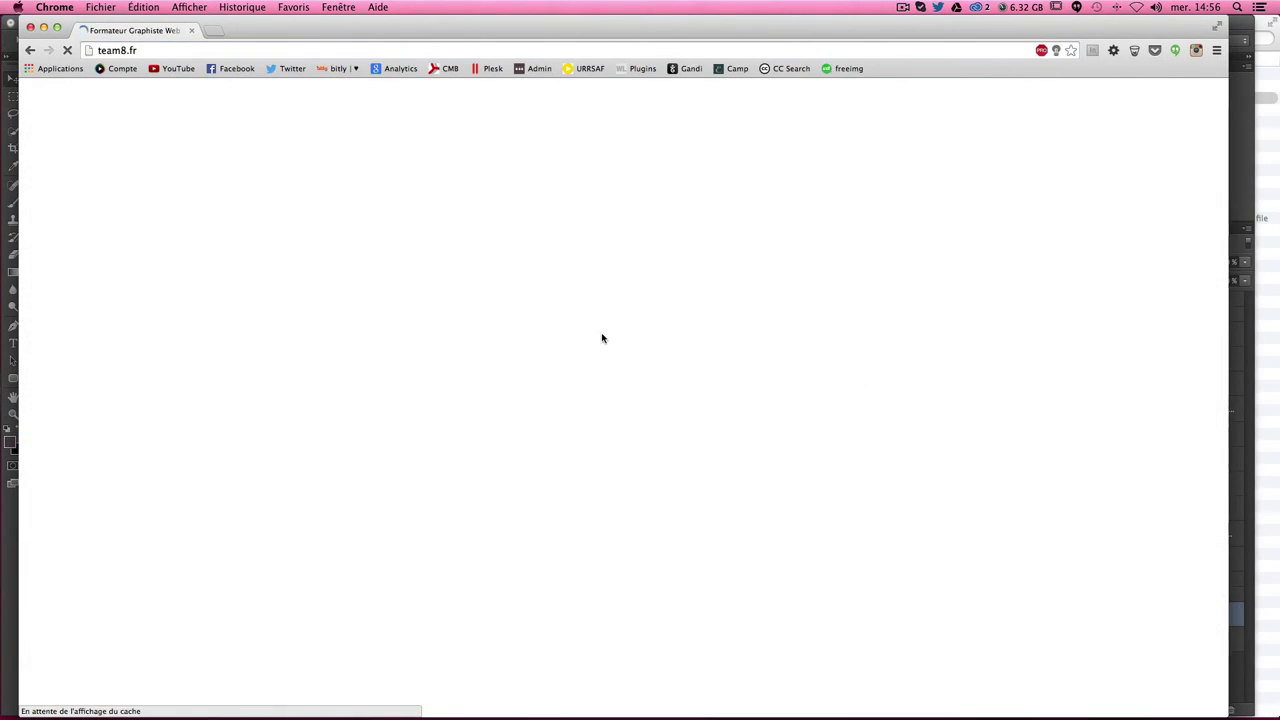
scroll(801, 425, down, 2)
scroll(801, 425, down, 15)
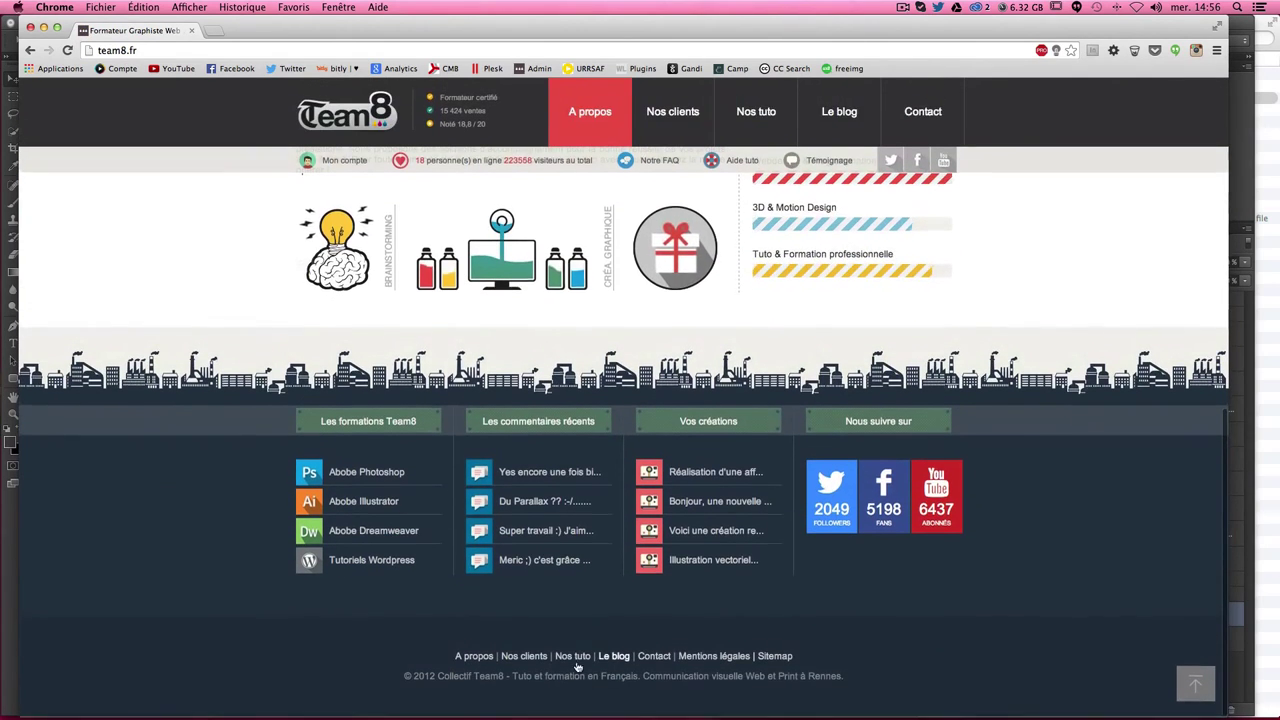
triple_click(782, 690)
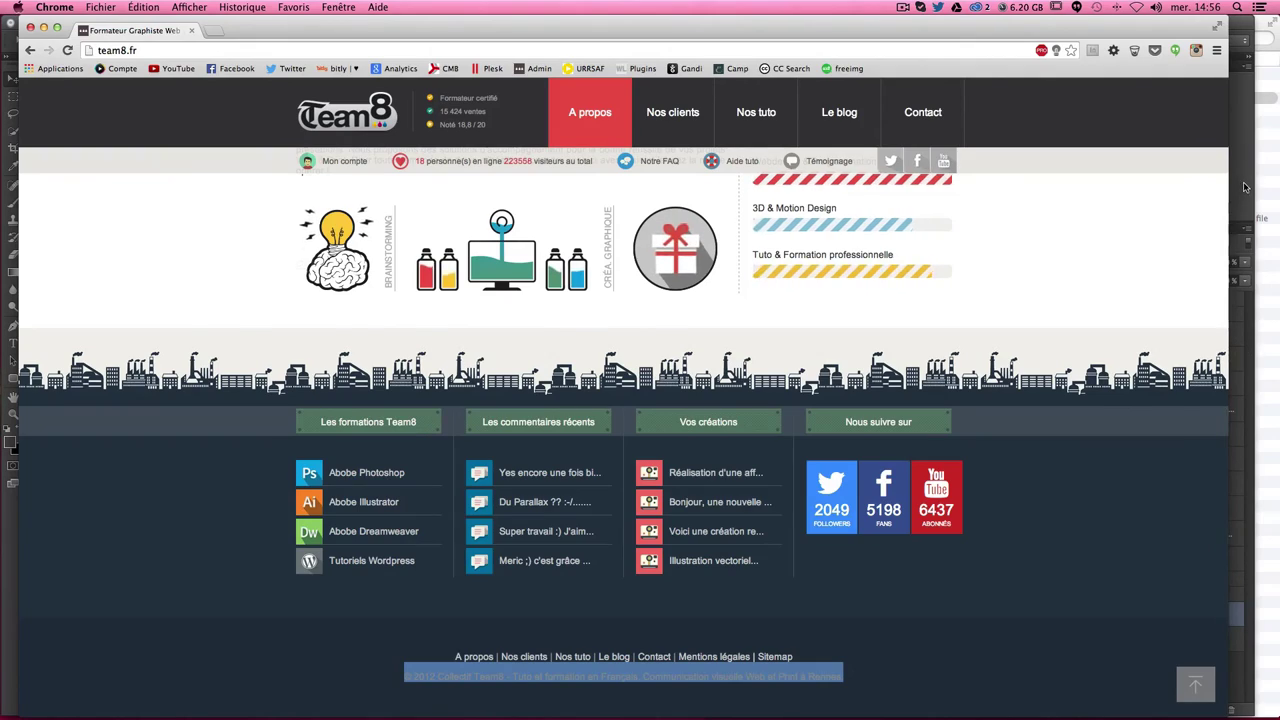
click(1245, 346)
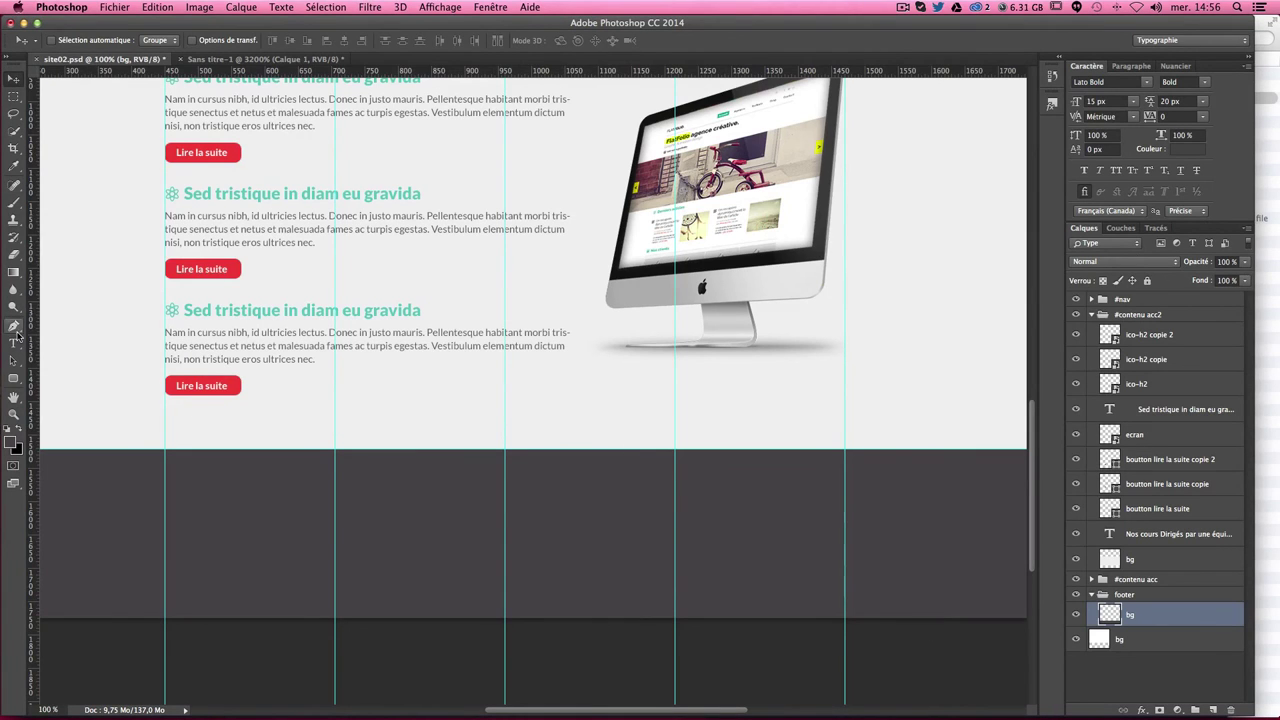
Step: Paste the '© 2012 Collectif Team8' copyright line as white, centred paragraph text in the footer
click(20, 343)
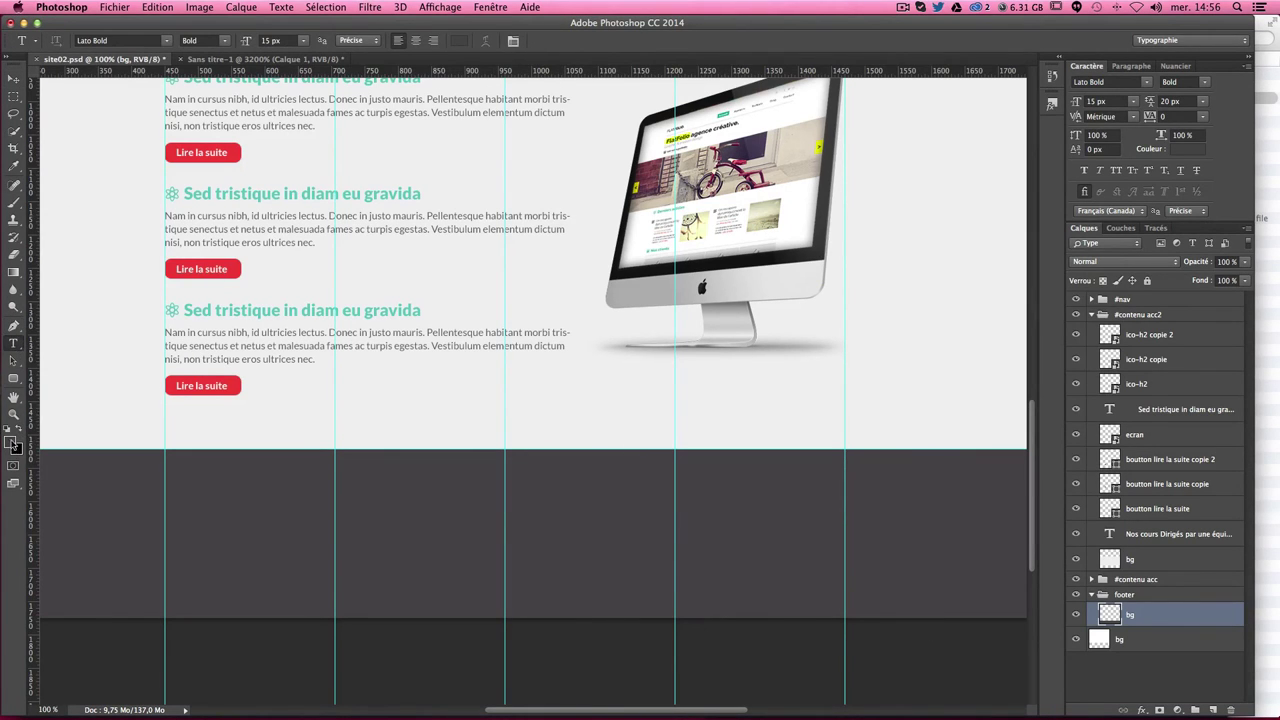
click(19, 429)
mouse_move(164, 500)
mouse_down()
mouse_move(839, 566)
mouse_move(845, 532)
mouse_up()
text(© 2012 Collectif Team8 - Tuto et formation en Français. Communication visuelle Web et Print à Rennes.)
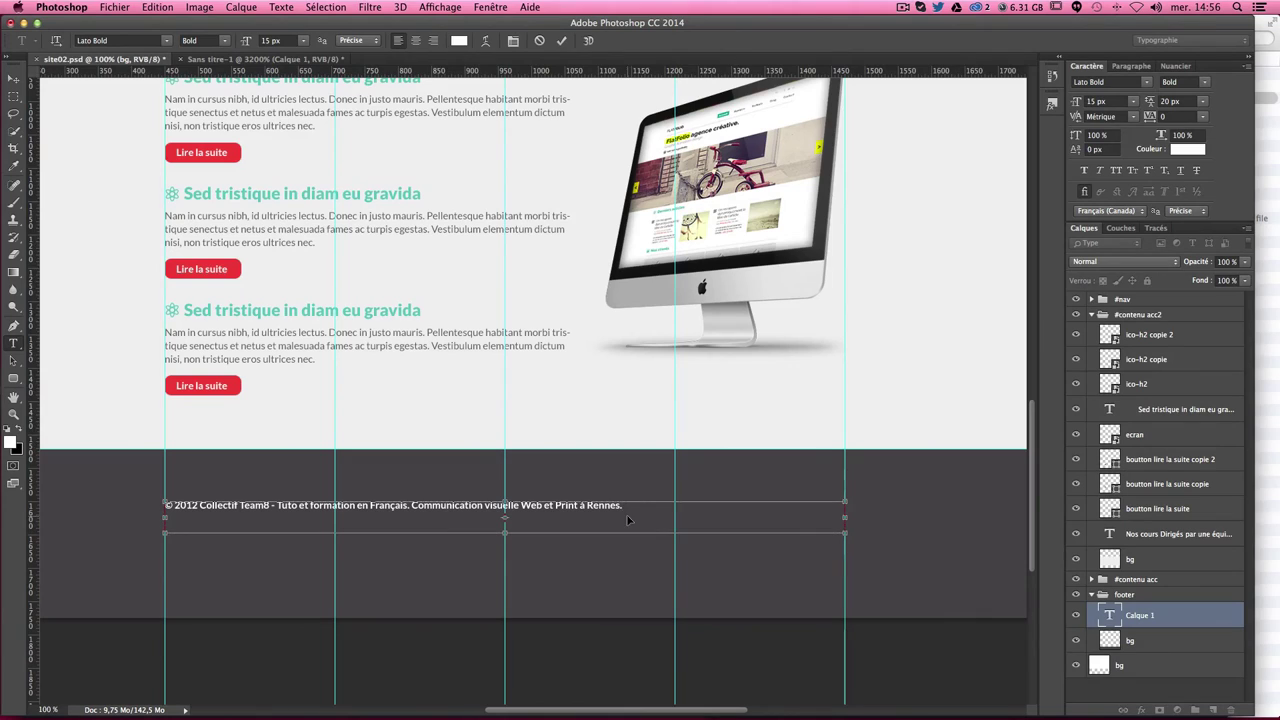
click(1132, 66)
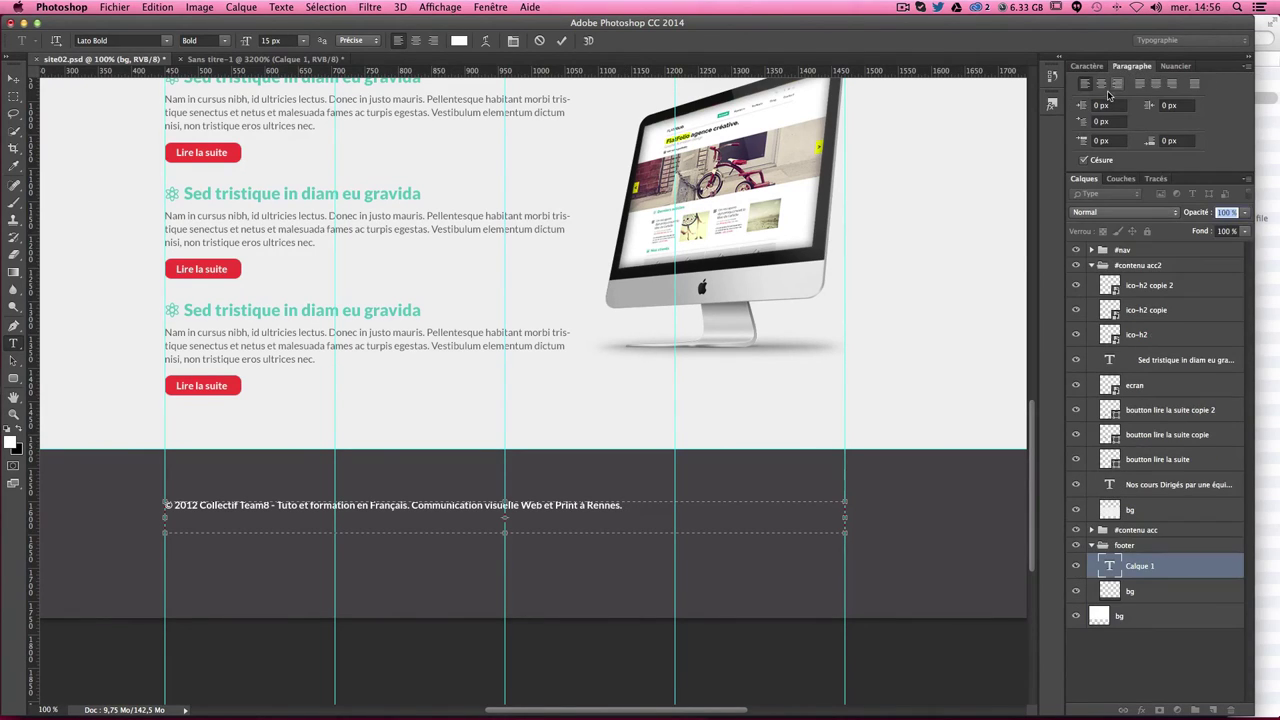
click(1101, 85)
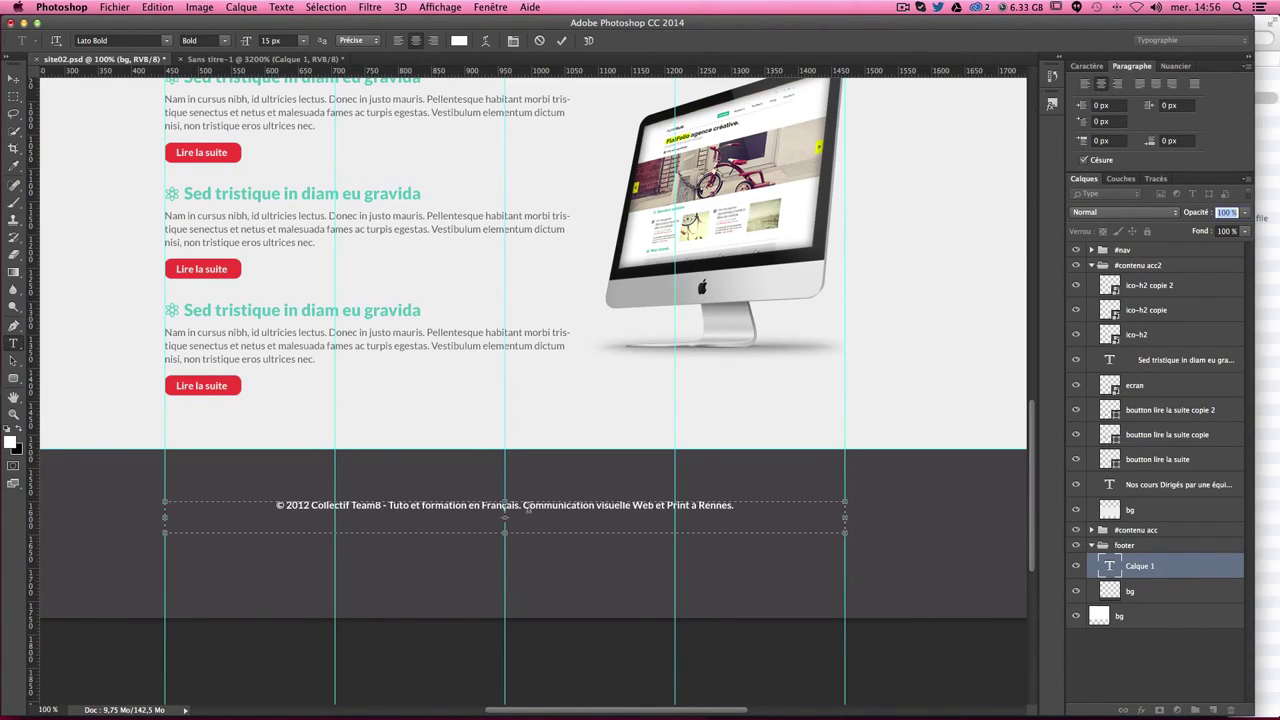
drag(506, 532, 506, 516)
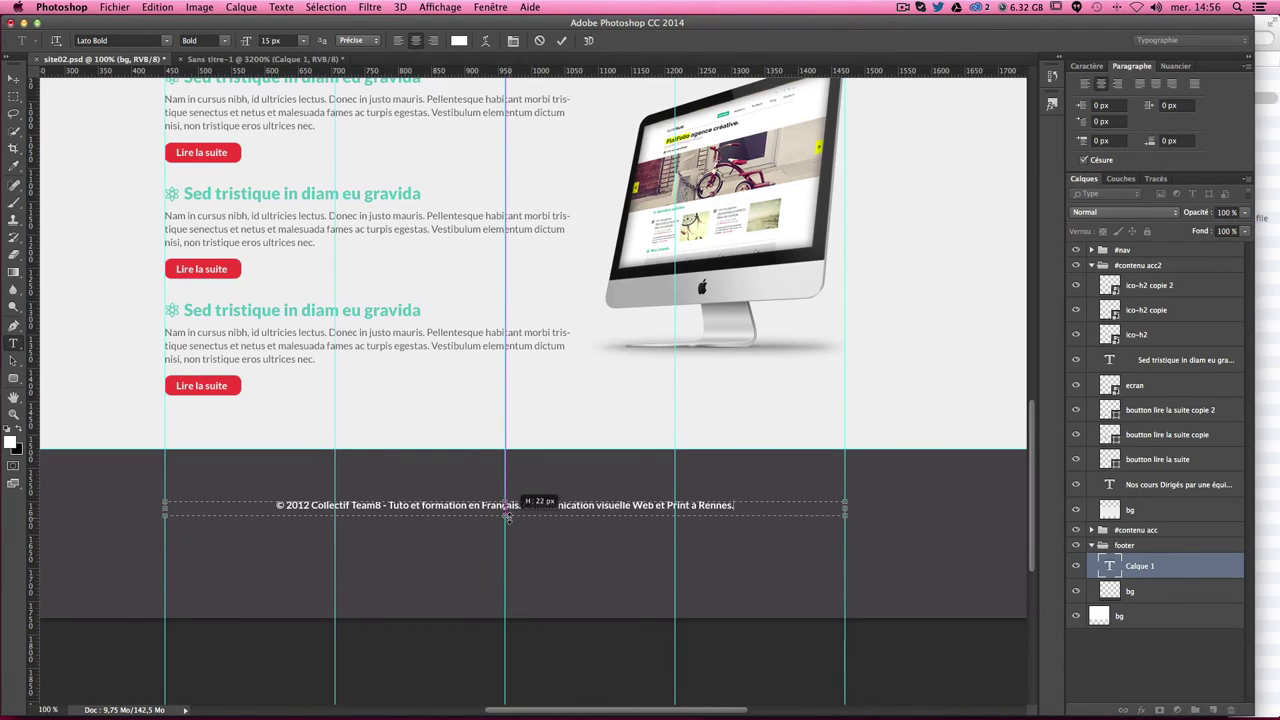
click(13, 78)
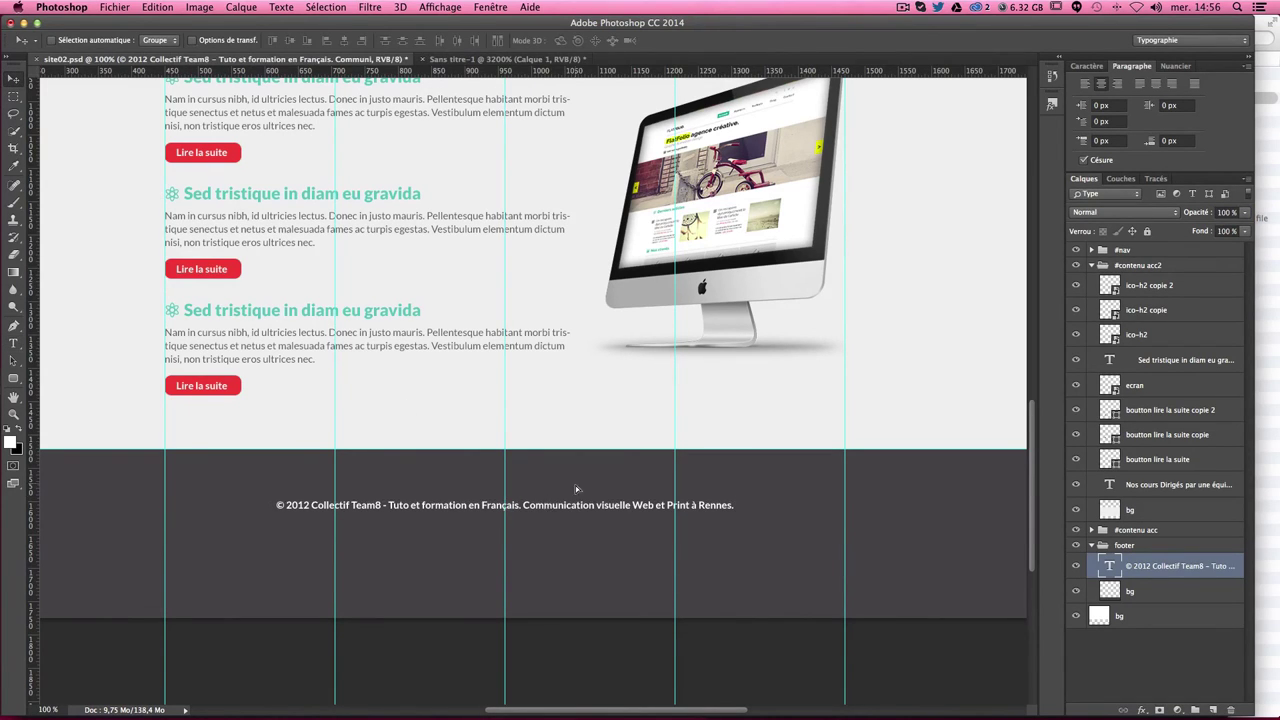
mouse_move(575, 485)
mouse_down()
mouse_move(572, 520)
mouse_move(538, 500)
mouse_move(532, 512)
mouse_move(588, 503)
mouse_up()
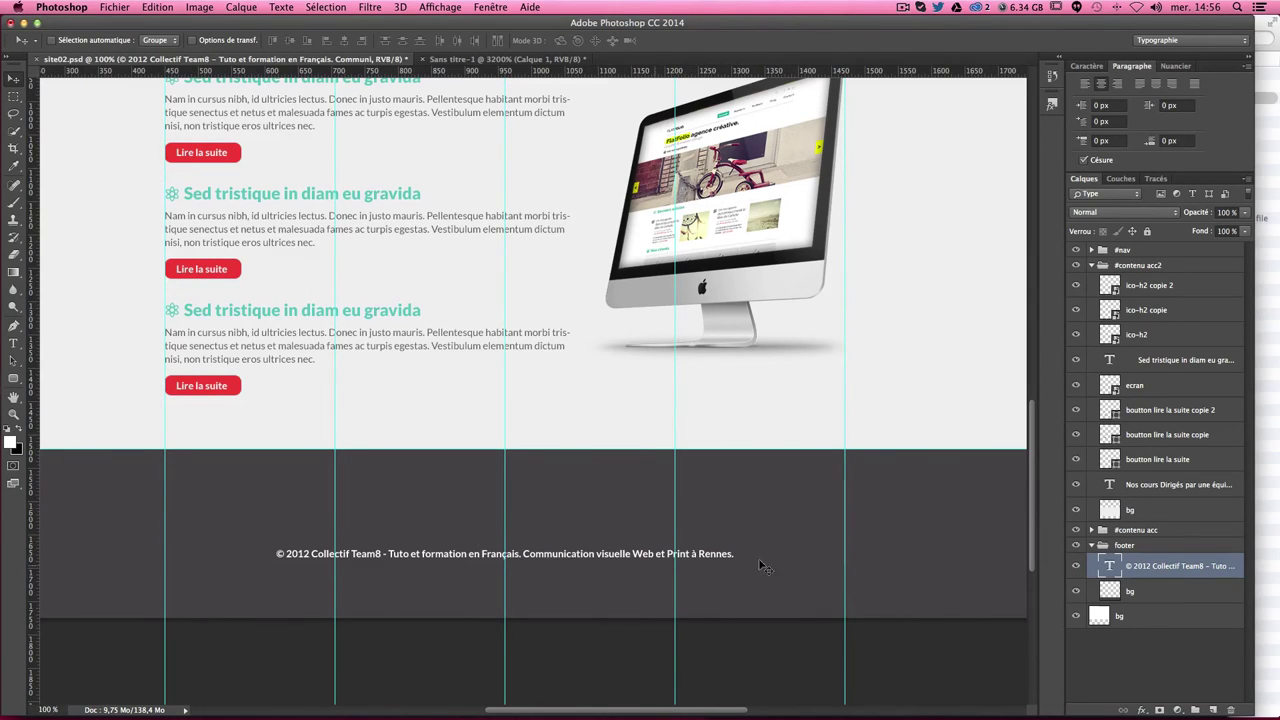
Step: Select ico-fb.png, ico-dr.png and ico-tw.png in Finder and drop them onto the mockup
click(1271, 332)
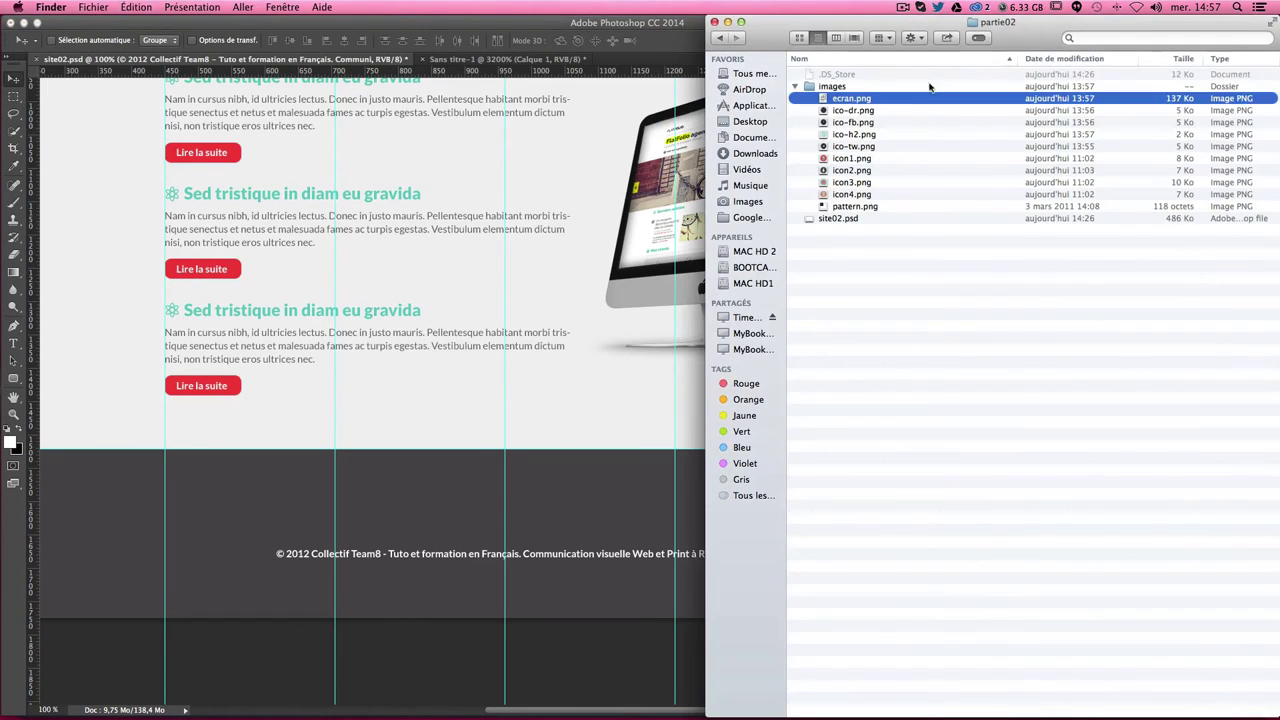
click(915, 392)
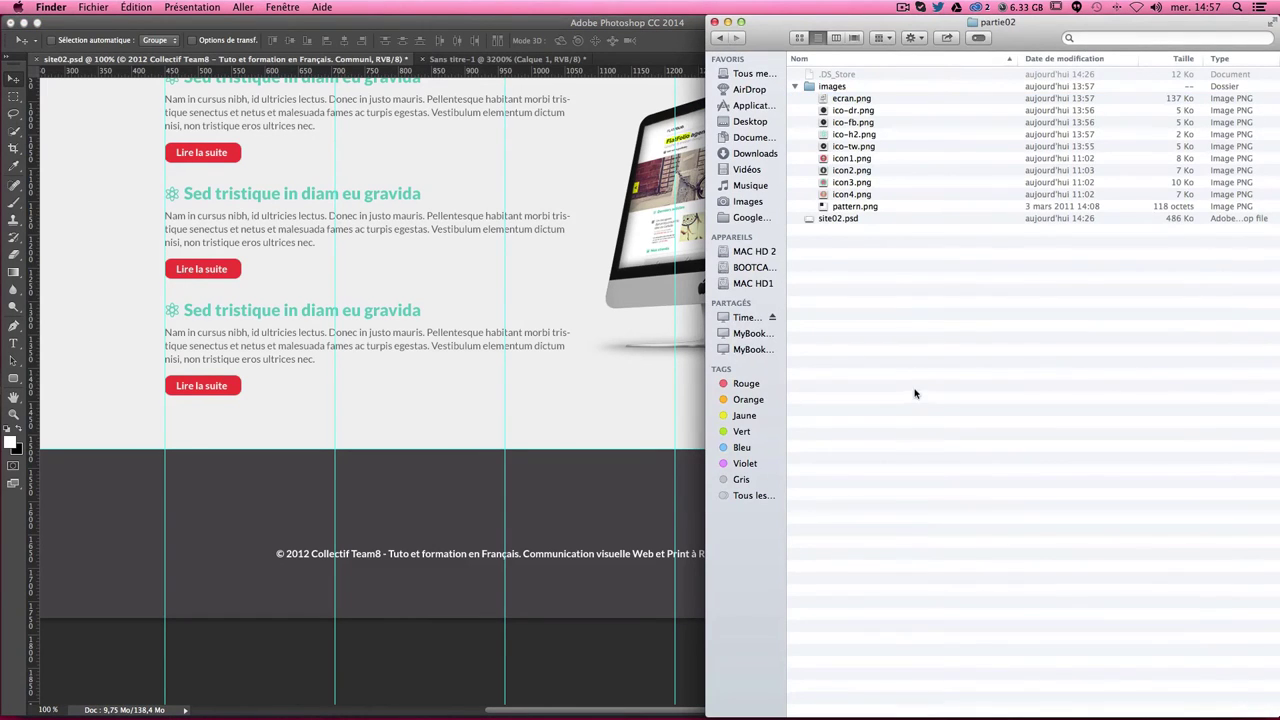
click(862, 121)
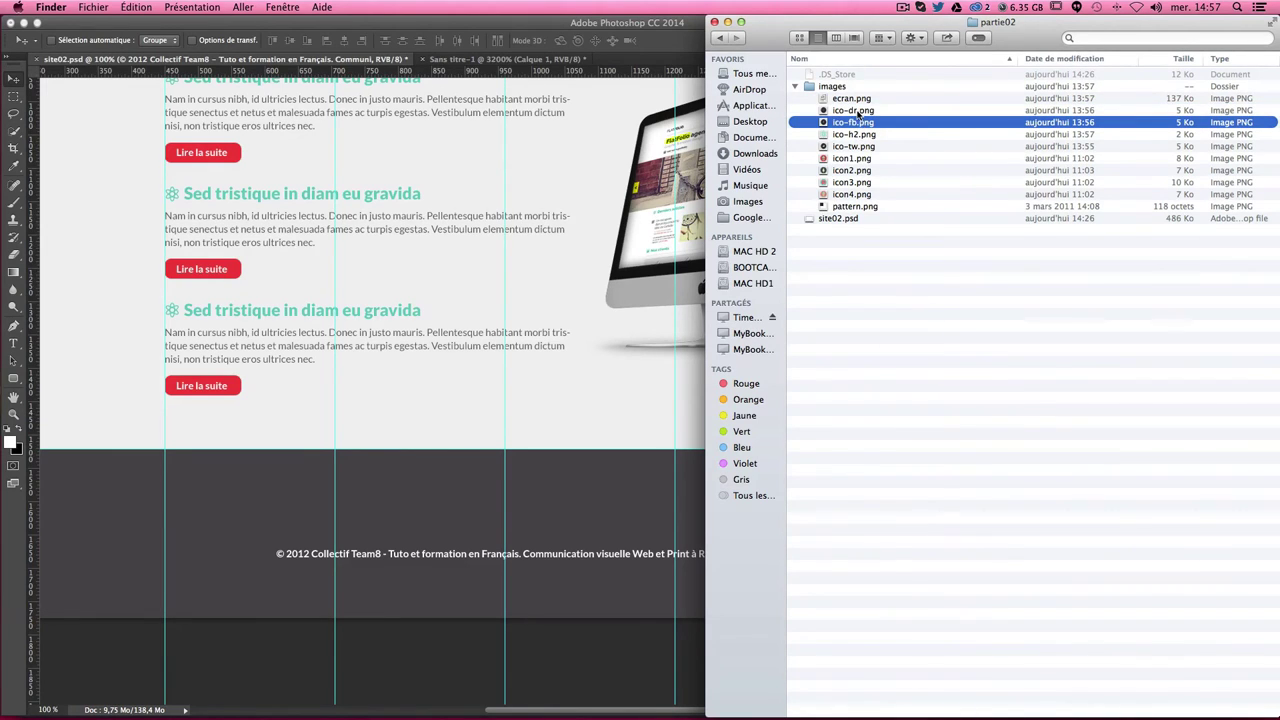
shift+click(858, 114)
super+click(846, 148)
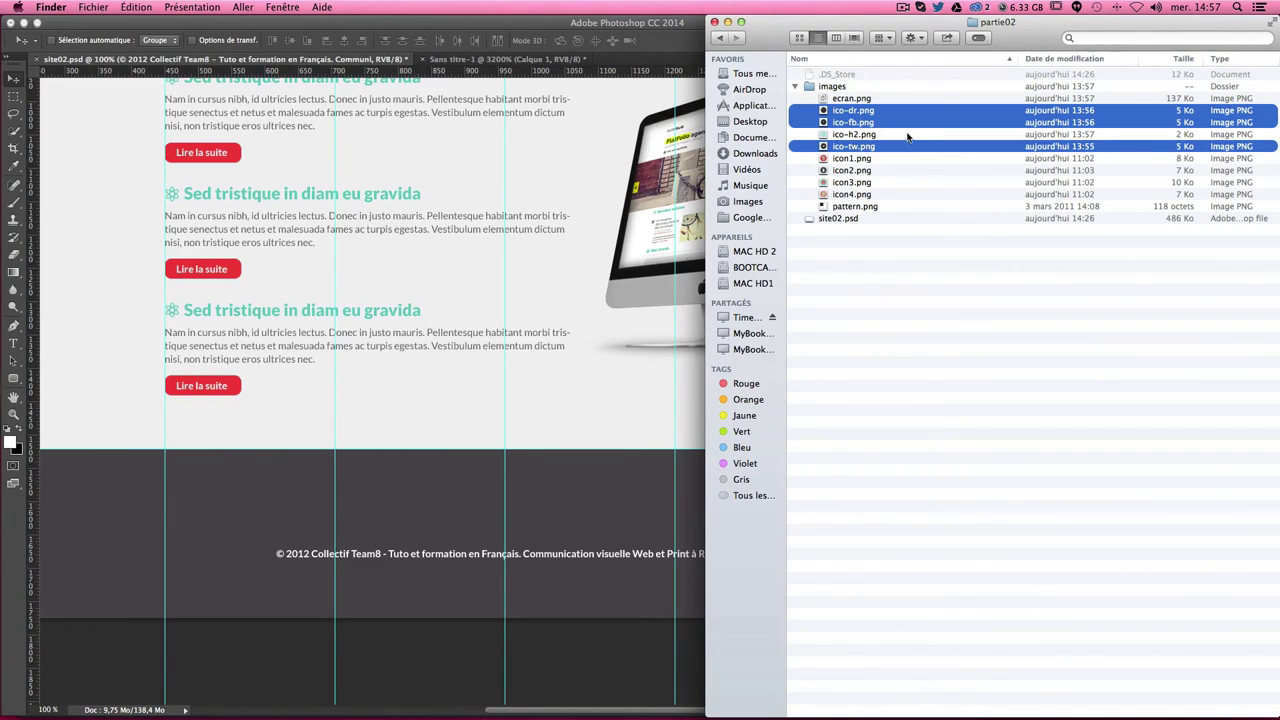
drag(862, 124, 497, 503)
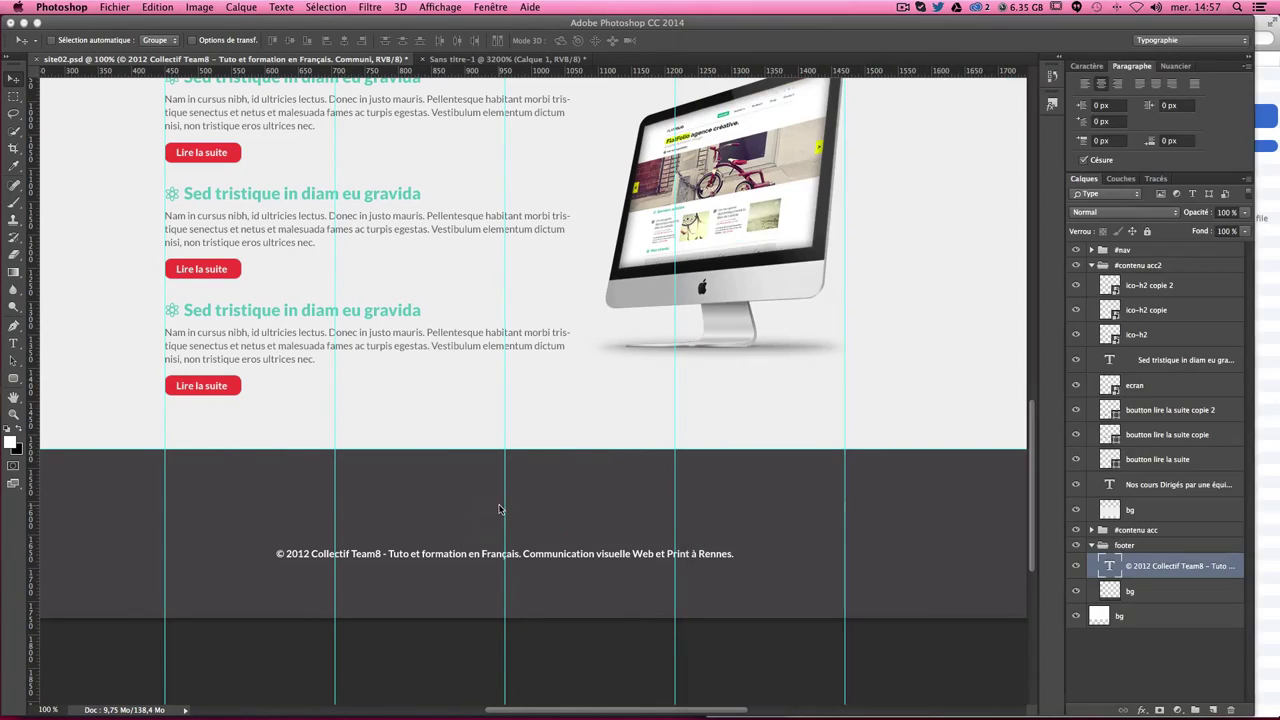
Step: Commit the three placed icons and drag them down onto the footer
drag(535, 388, 536, 472)
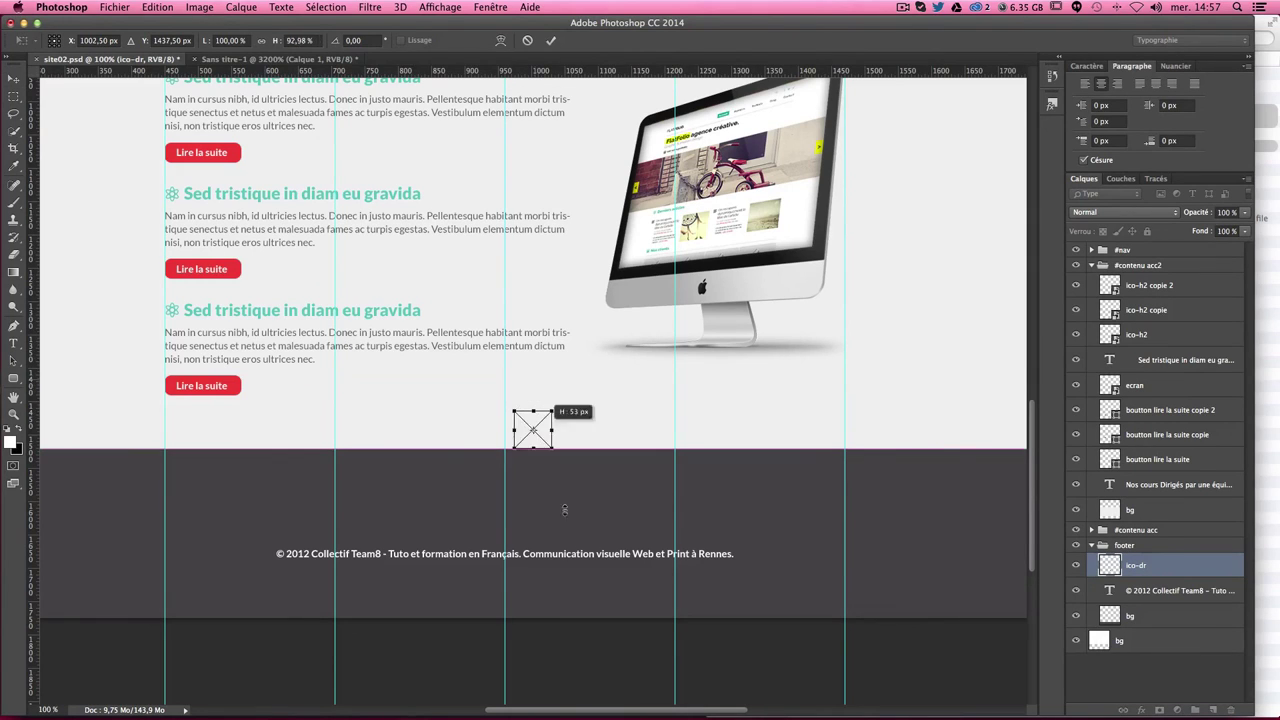
key(Return)
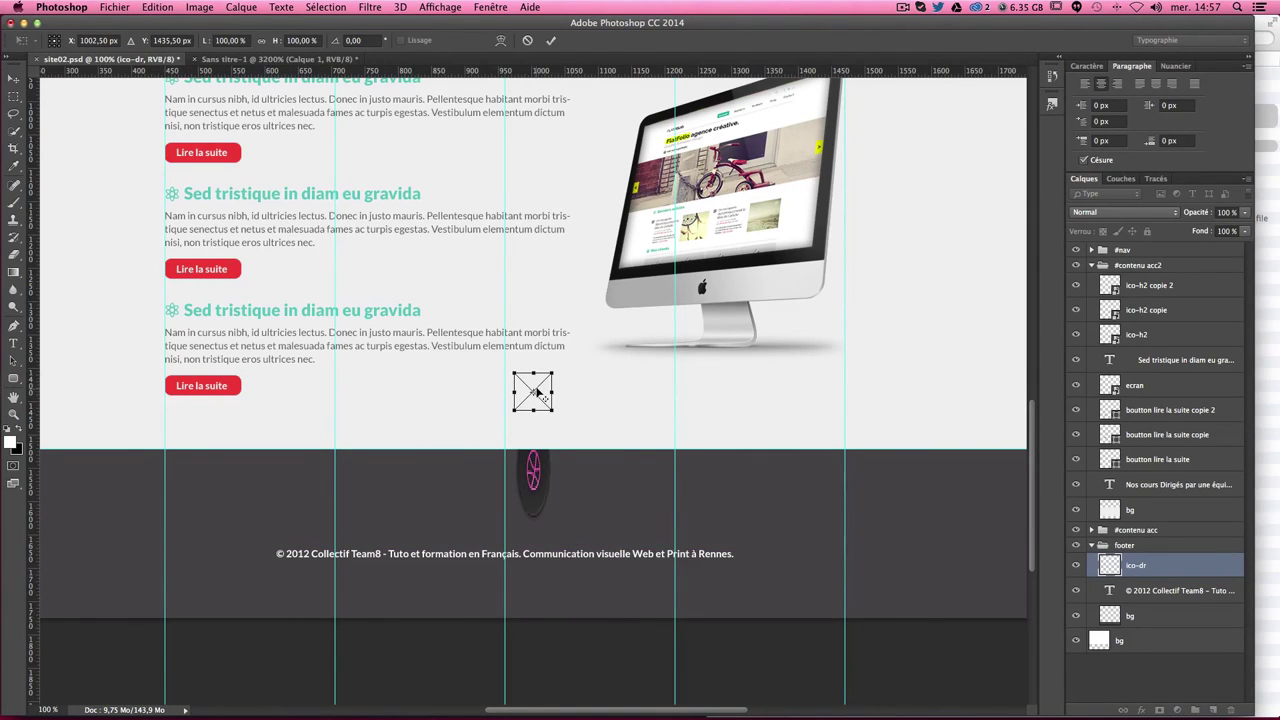
mouse_move(536, 393)
mouse_down()
mouse_move(505, 513)
mouse_move(582, 413)
mouse_up()
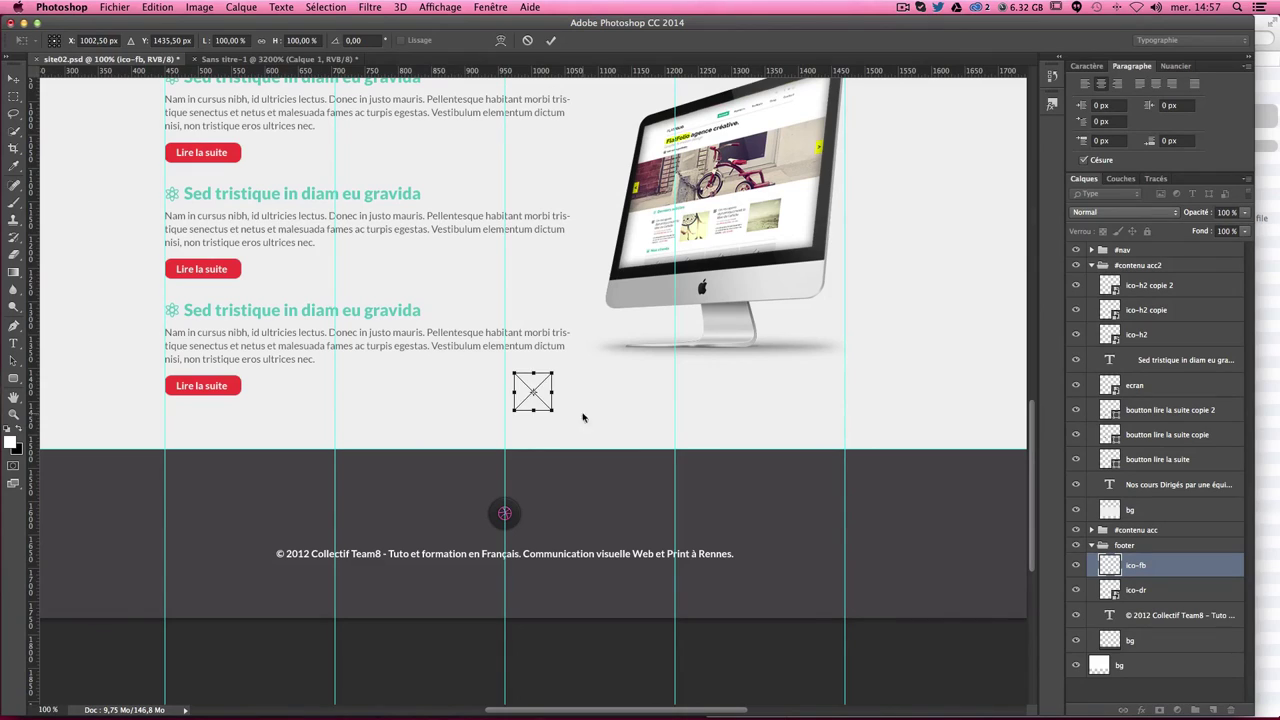
key(Return)
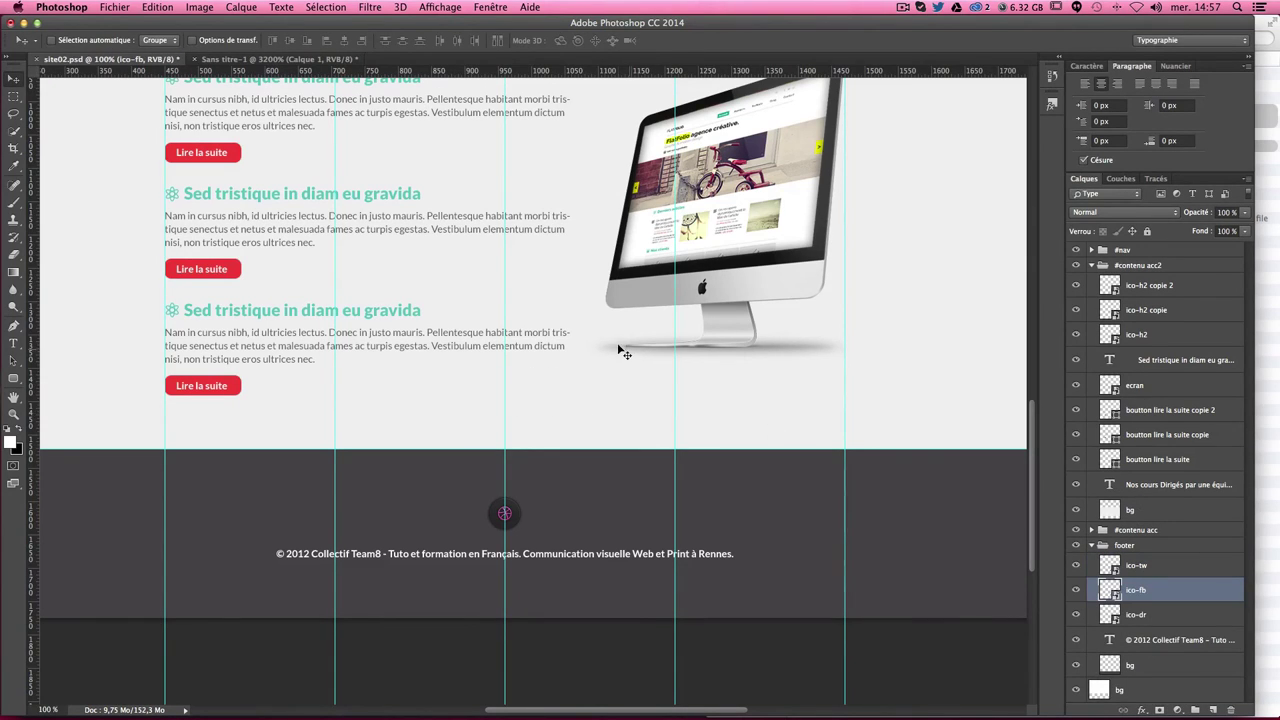
drag(588, 437, 570, 484)
Step: Stack ico-fb above ico-tw and shift the Twitter and Dribbble icons right of Facebook
drag(1148, 595, 1133, 565)
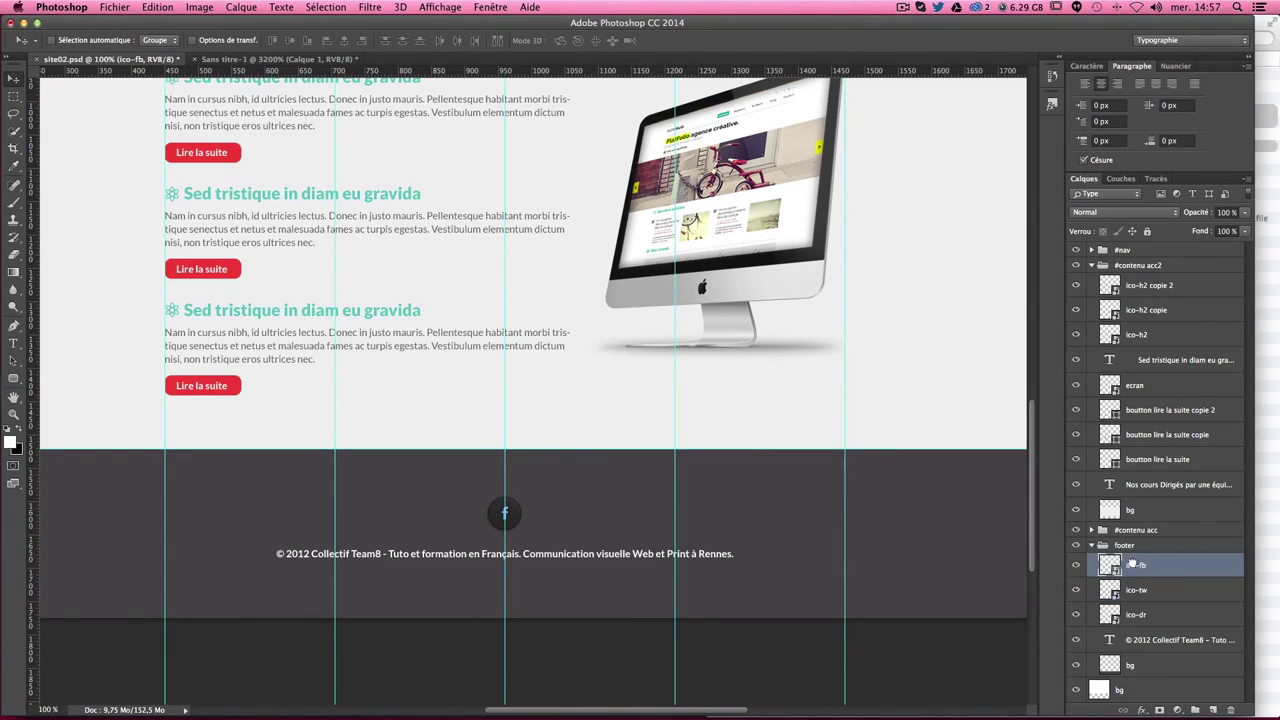
click(1152, 617)
click(1140, 590)
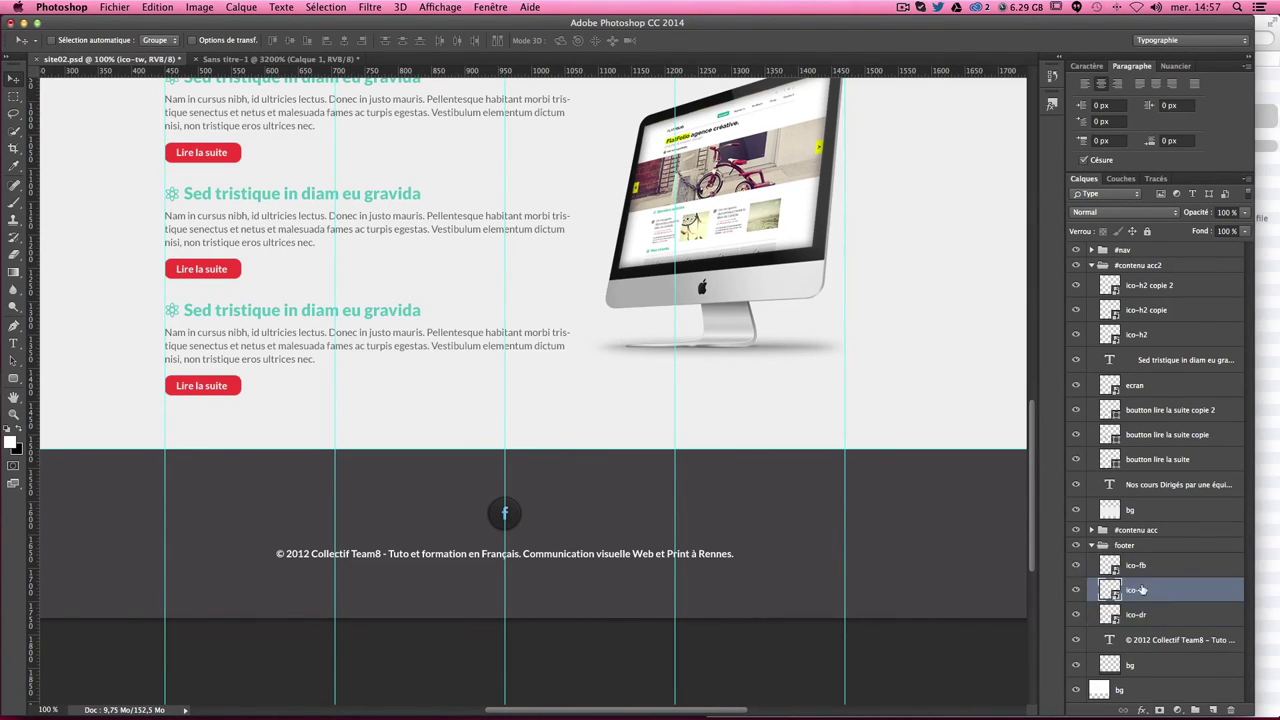
shift+click(1148, 616)
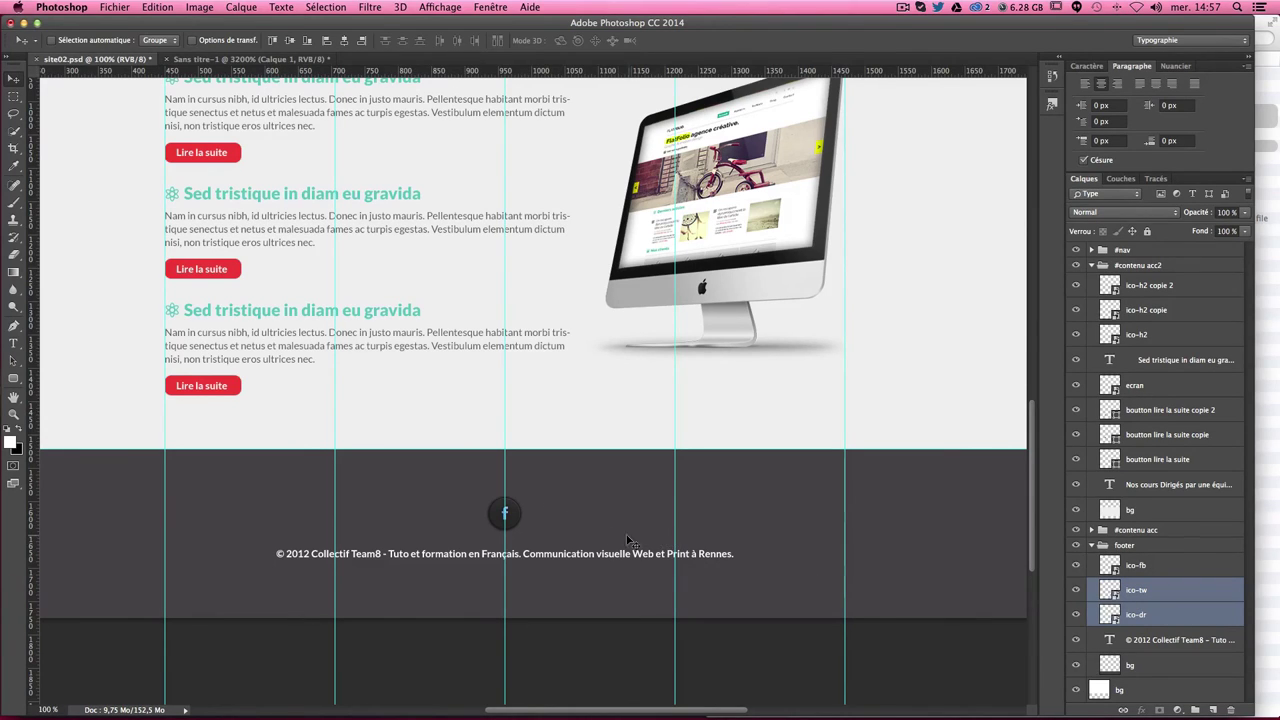
drag(562, 516, 601, 513)
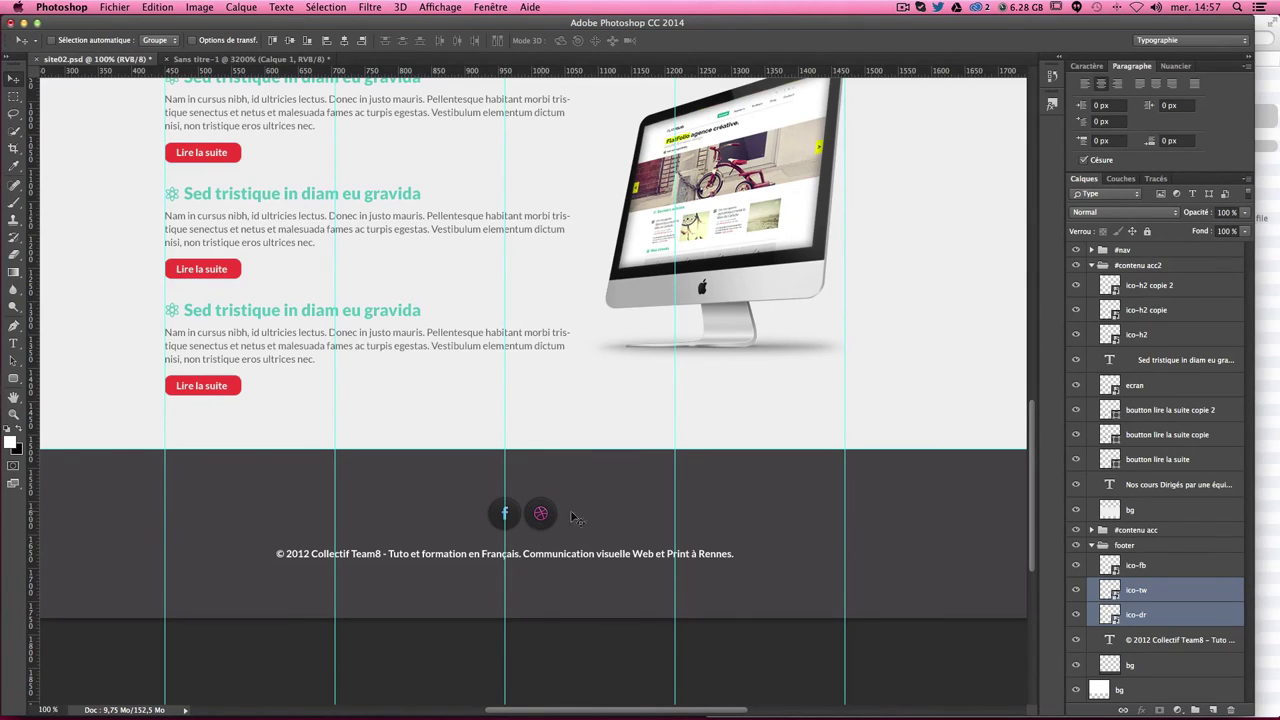
click(1150, 617)
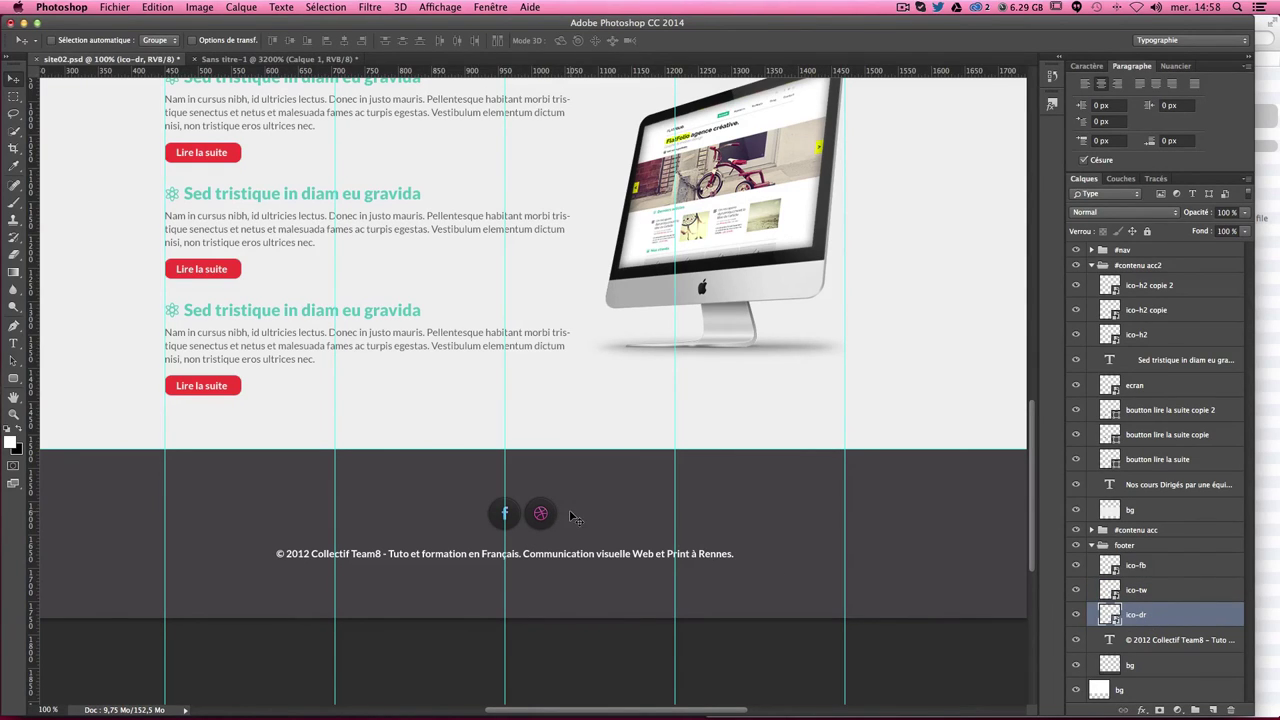
drag(565, 514, 590, 520)
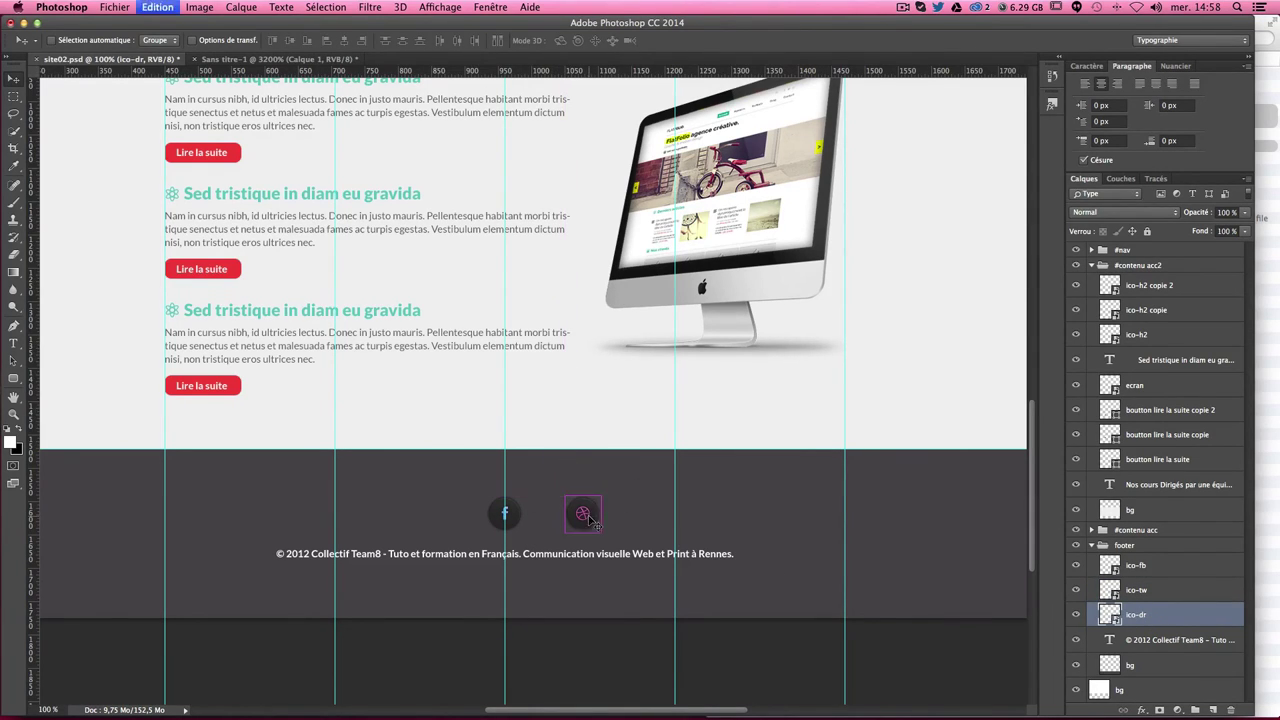
key(ctrl+z)
Step: Line up Twitter beside Facebook and Dribbble beside Twitter above the copyright line
click(1131, 573)
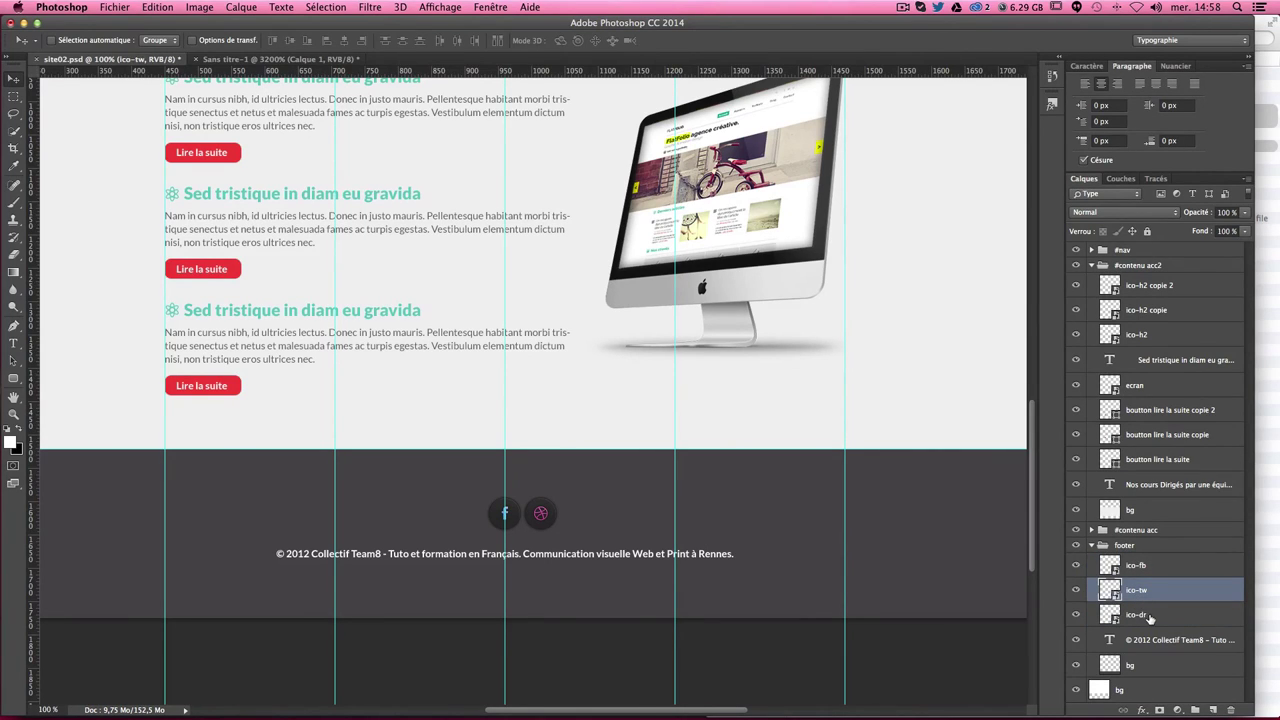
shift+click(1149, 618)
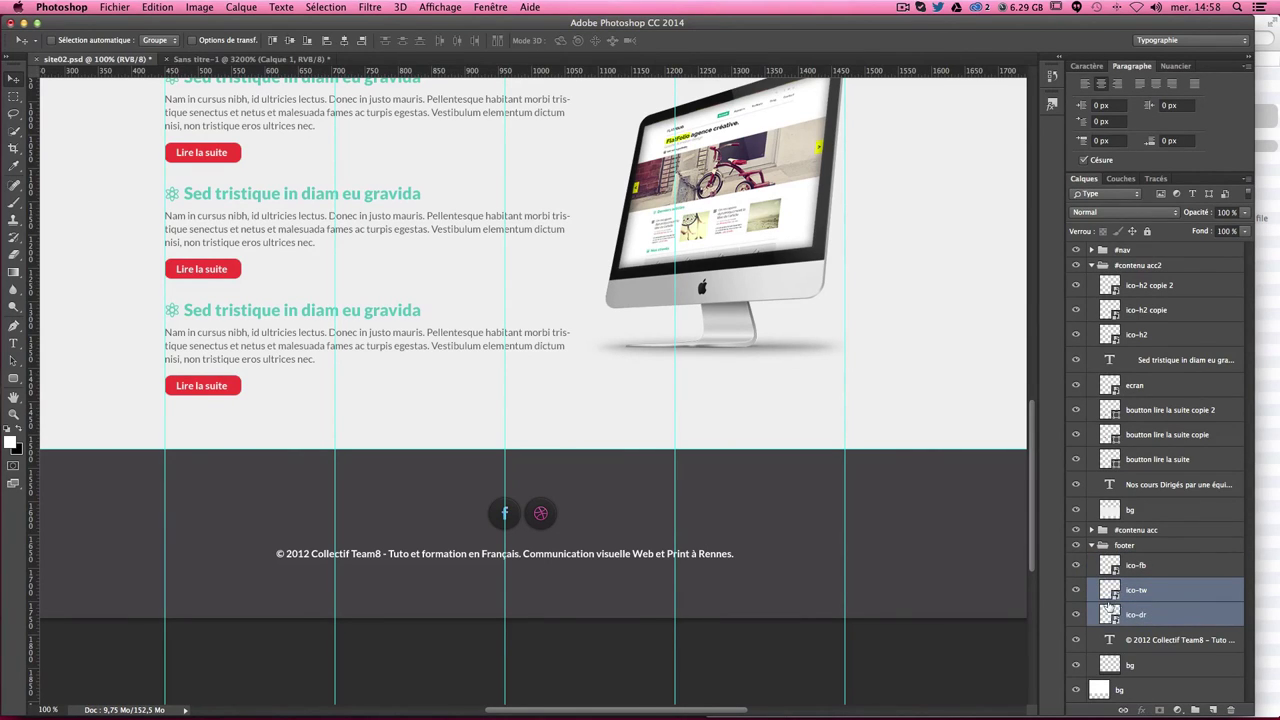
click(1157, 595)
key(ctrl+t)
key(Return)
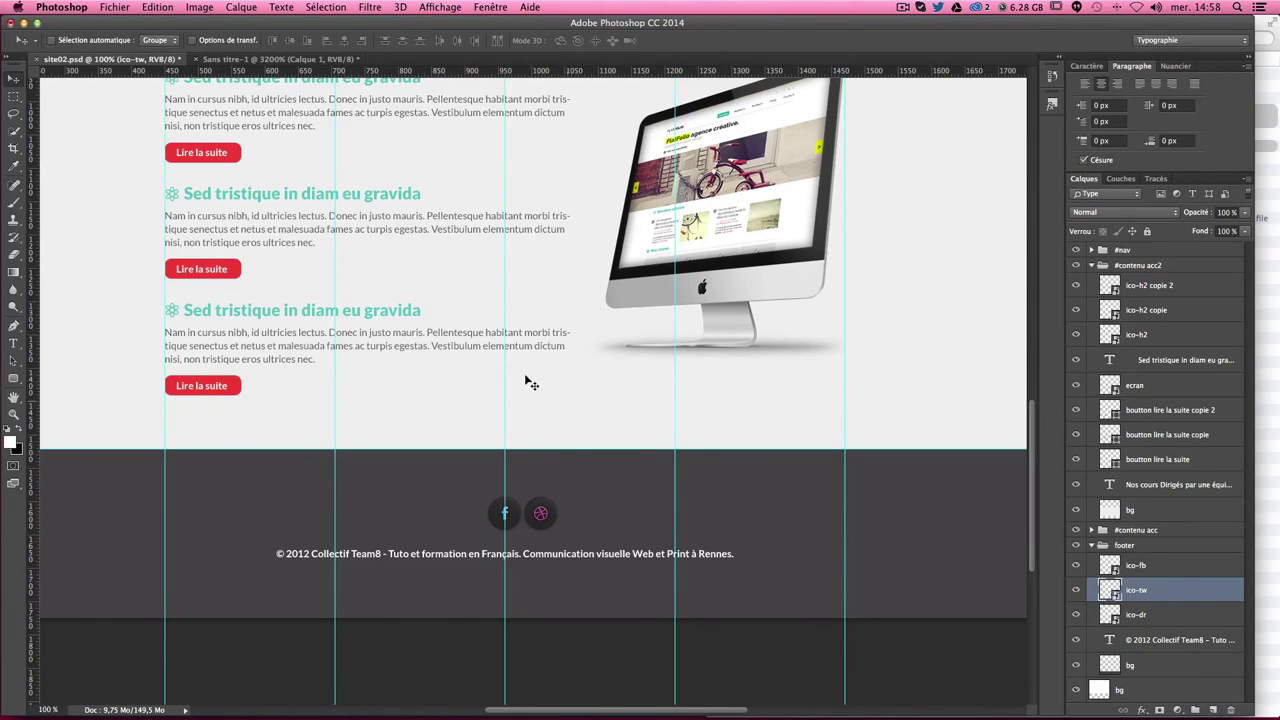
drag(528, 383, 492, 495)
click(1155, 614)
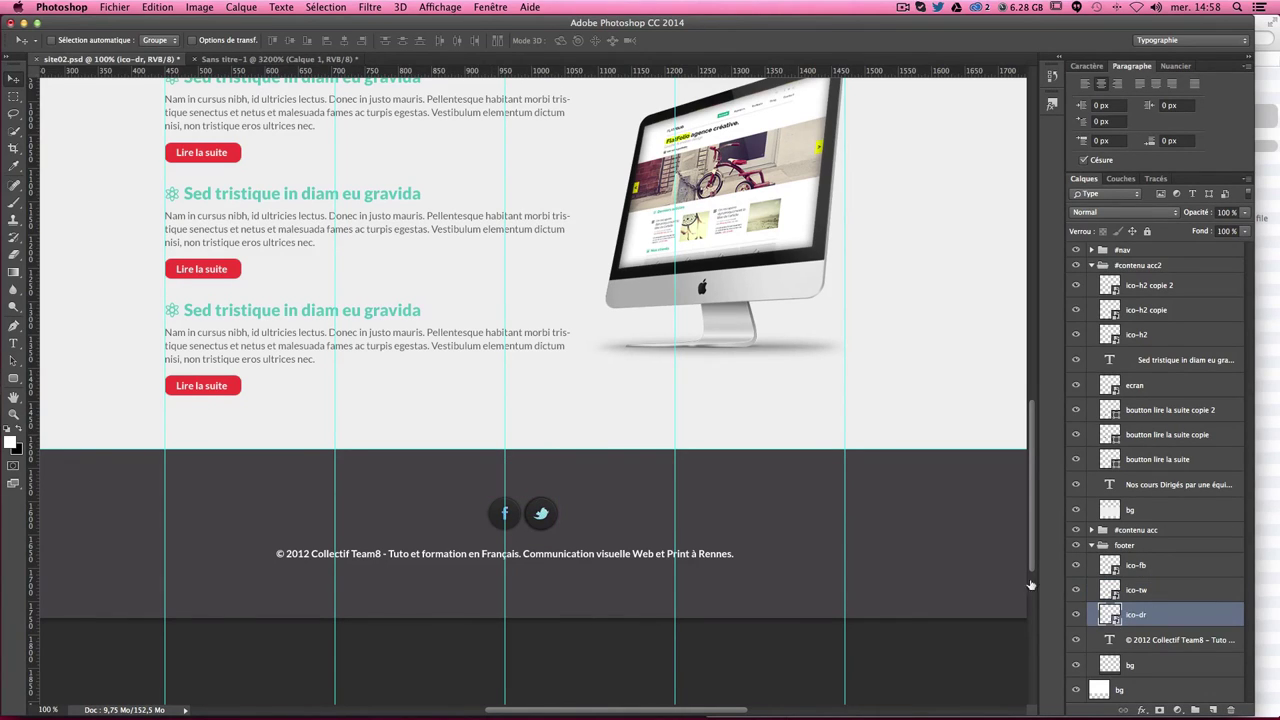
drag(730, 480, 747, 488)
key(Right)
key(Right)
key(Right)
key(Right)
key(Right)
Step: Centre the three social icons horizontally, then move them down together with the copyright line
shift+click(1166, 572)
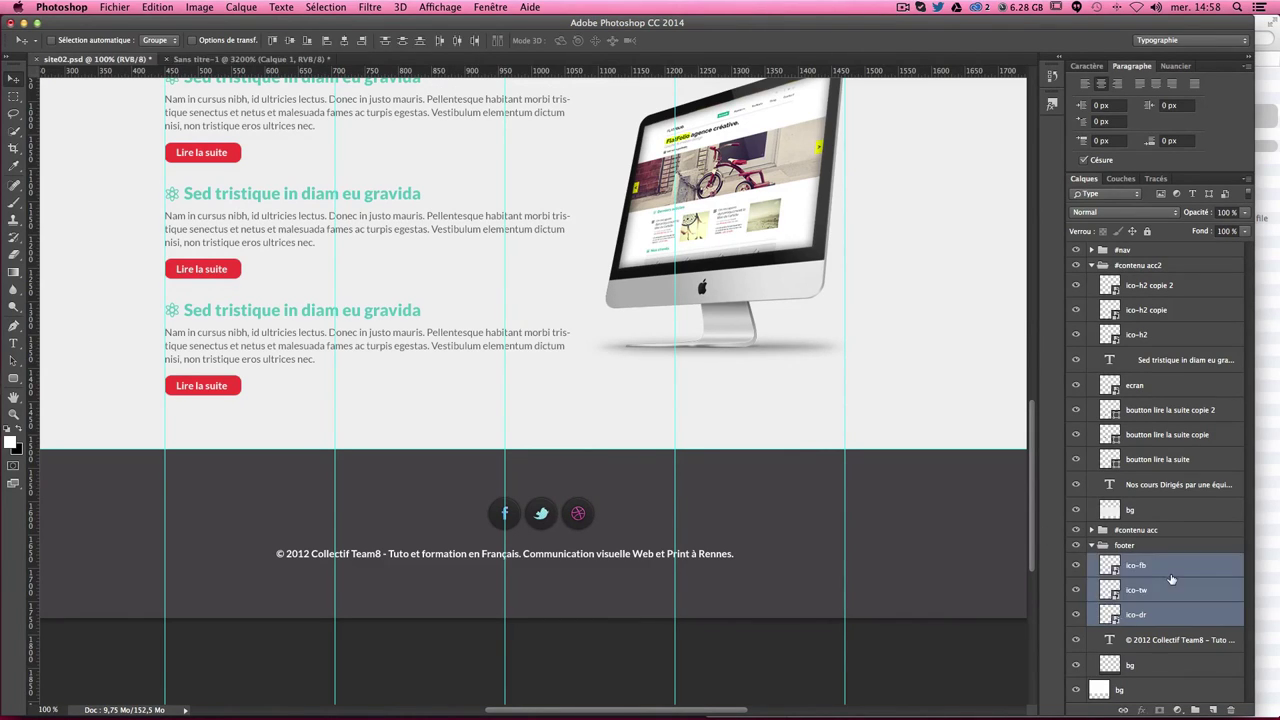
drag(599, 519, 568, 516)
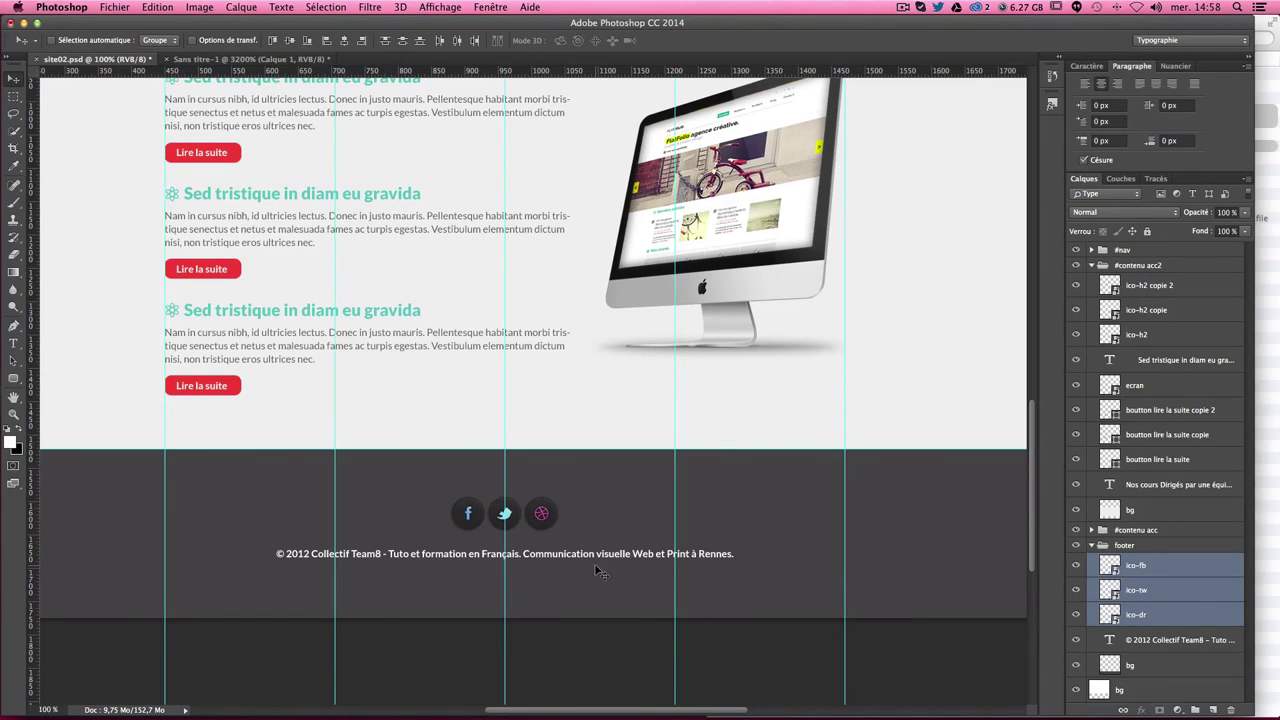
shift+click(1140, 640)
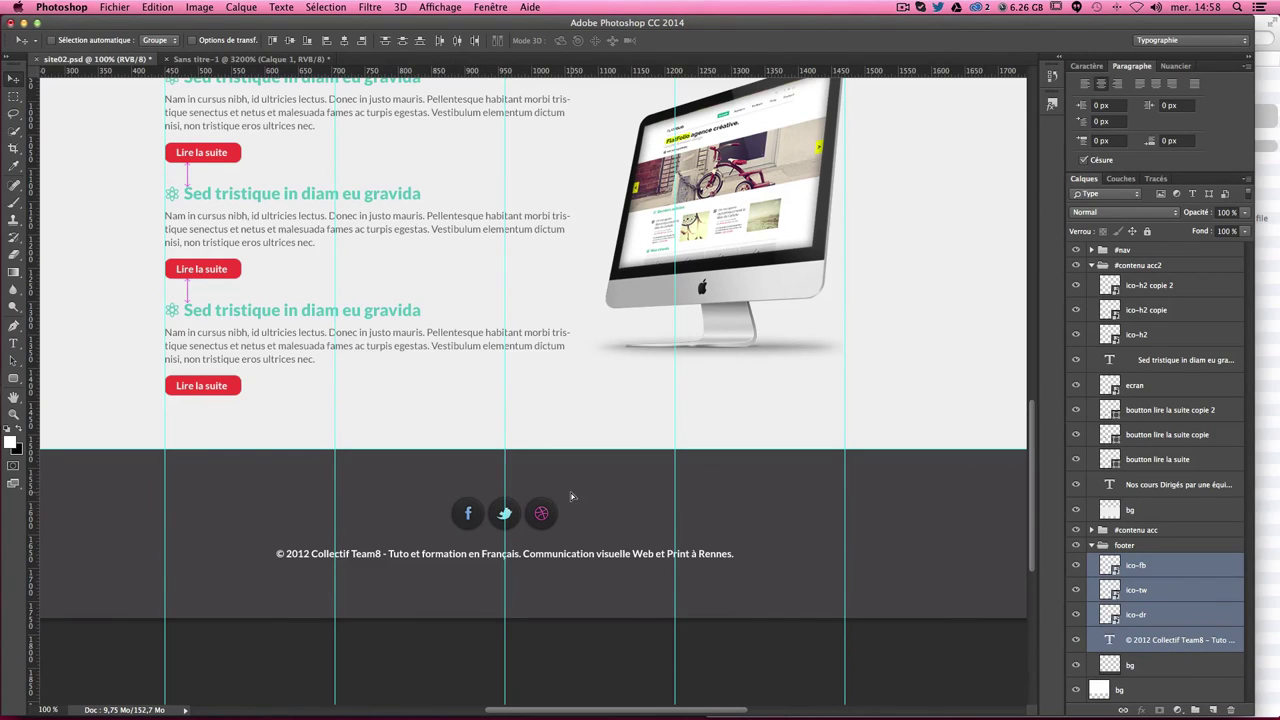
drag(572, 492, 588, 524)
Step: Nudge the icons and copyright line up until spacing is about 77 px above, 73 px below
key(ctrl)
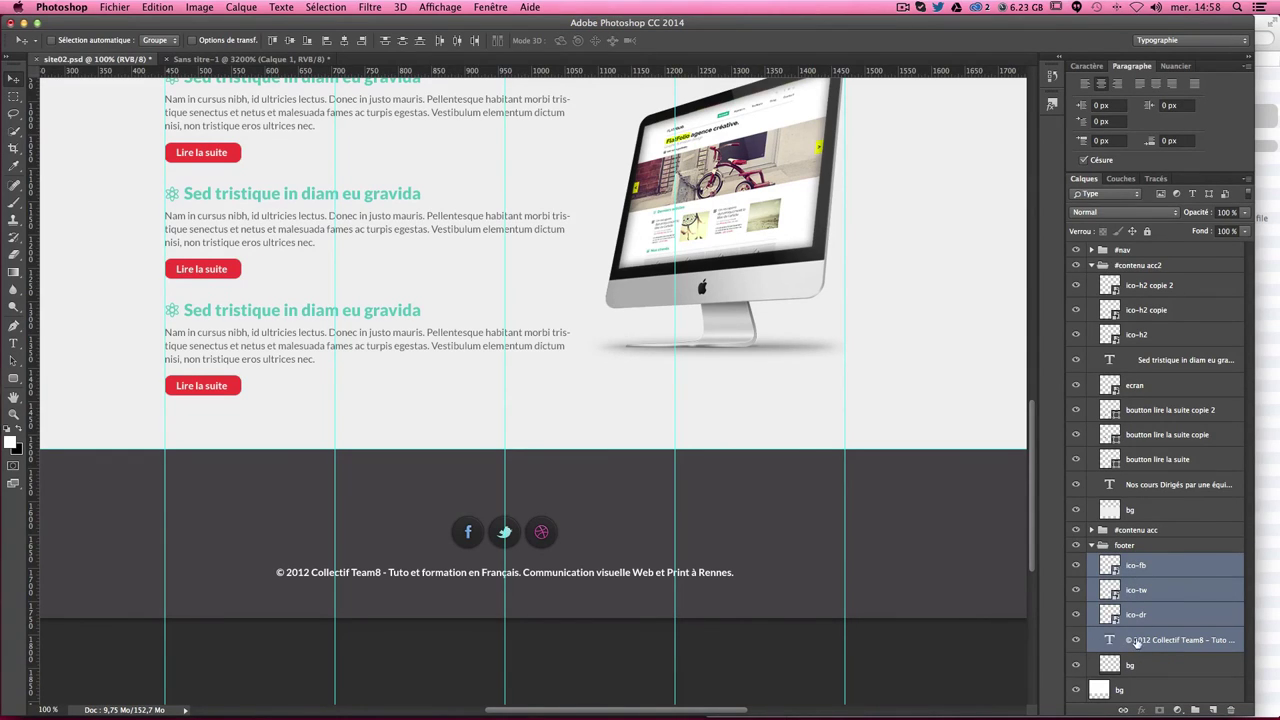
key(ctrl)
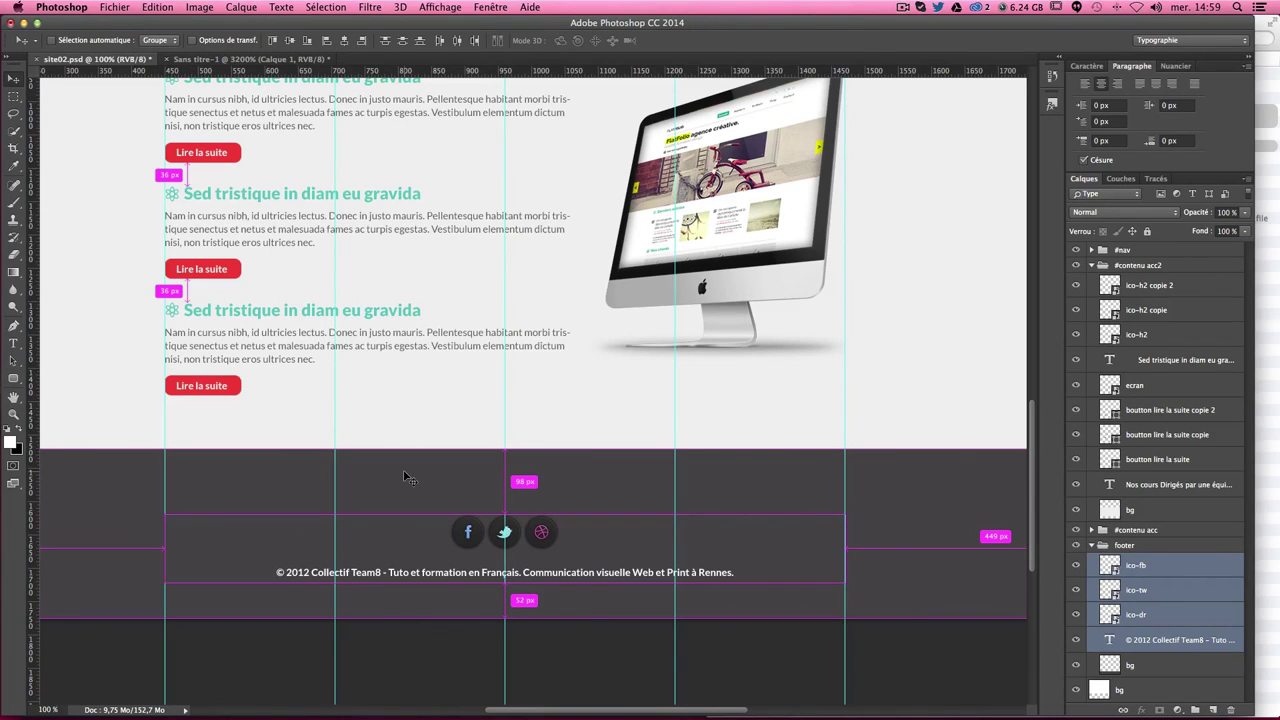
key(Up)
key(Up)
key(Up)
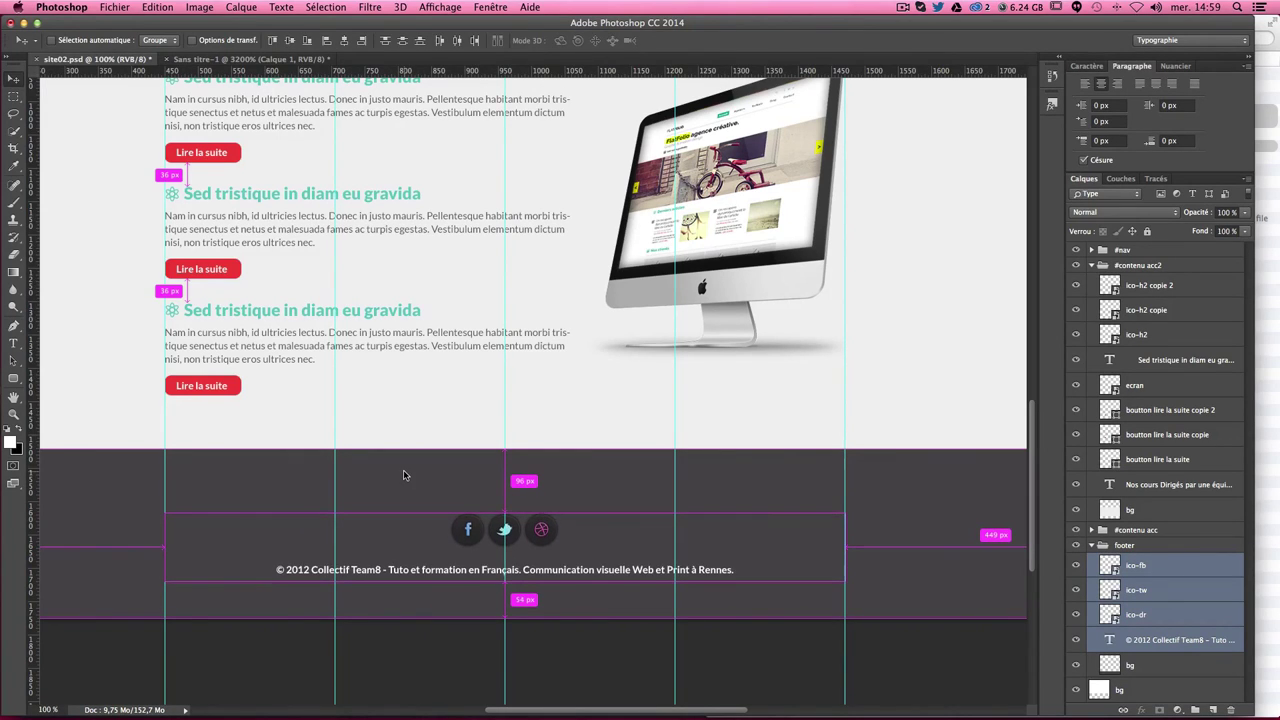
key(Up)
key(Up)
key(Up)
key(Up)
key(Up)
key(Up)
key(Up)
key(Up)
key(Up)
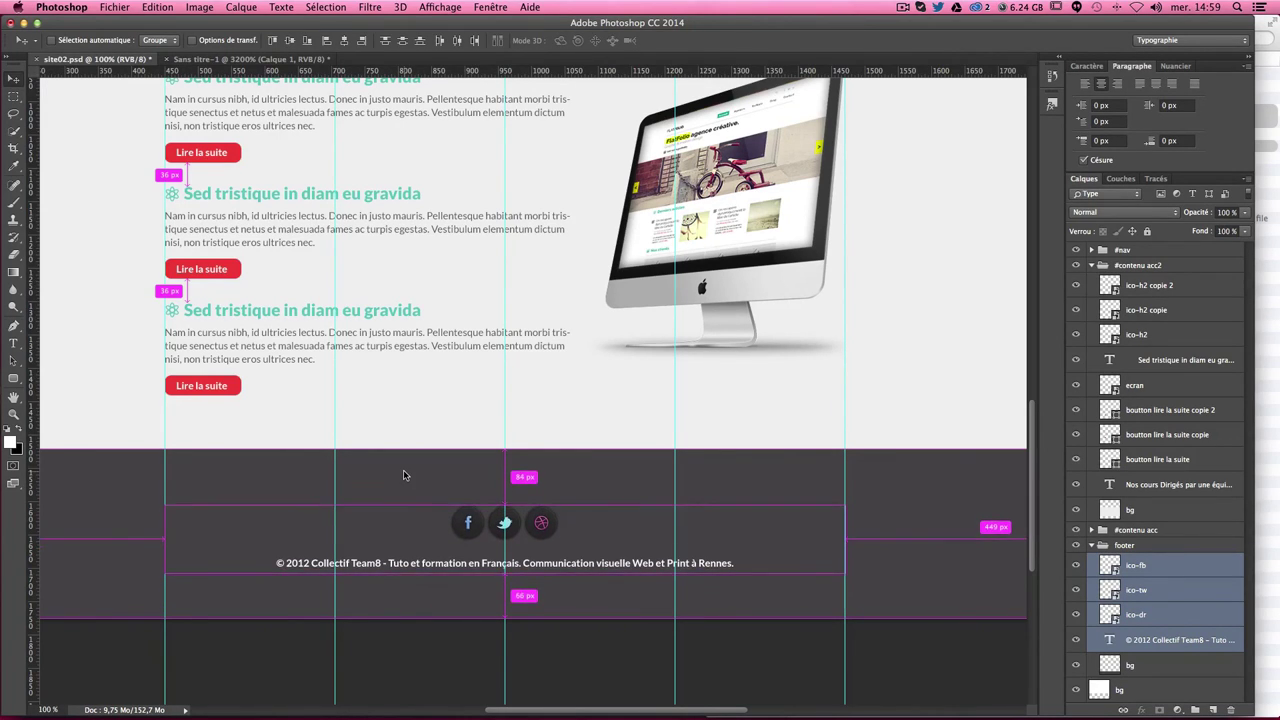
key(Up)
key(Up)
key(Up)
key(Up)
key(Up)
key(Up)
key(Up)
key(Up)
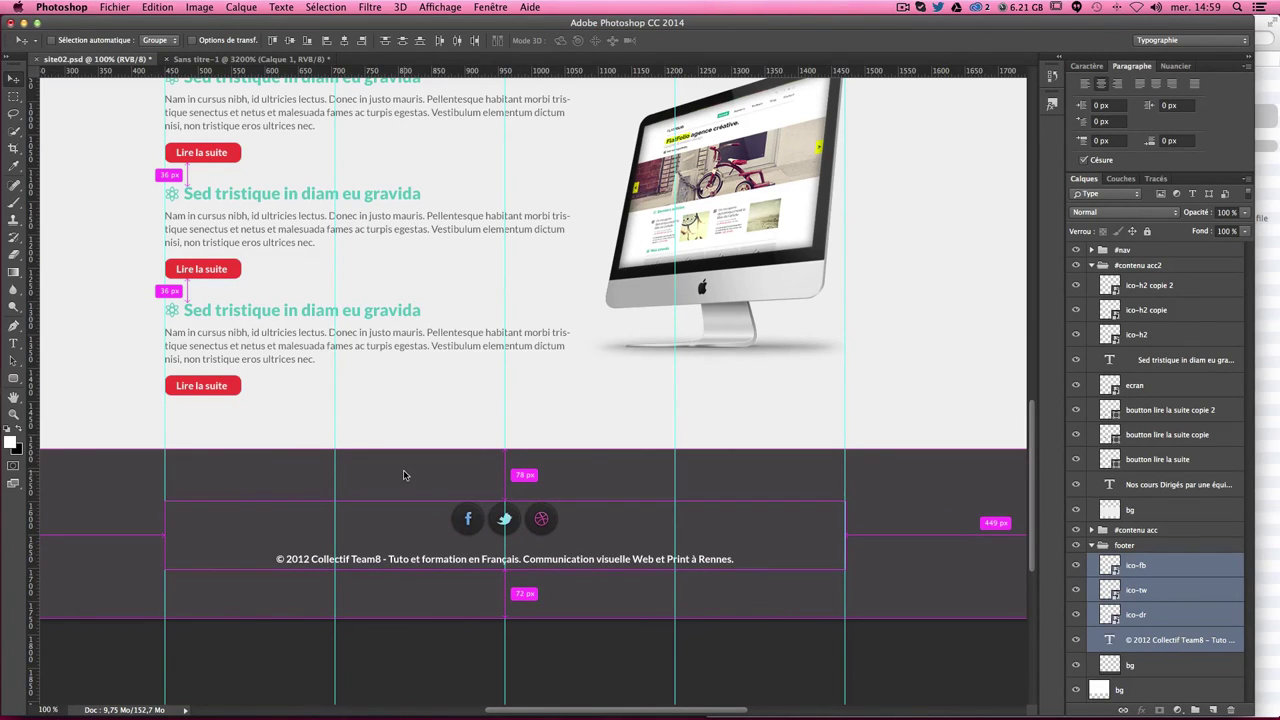
key(Down)
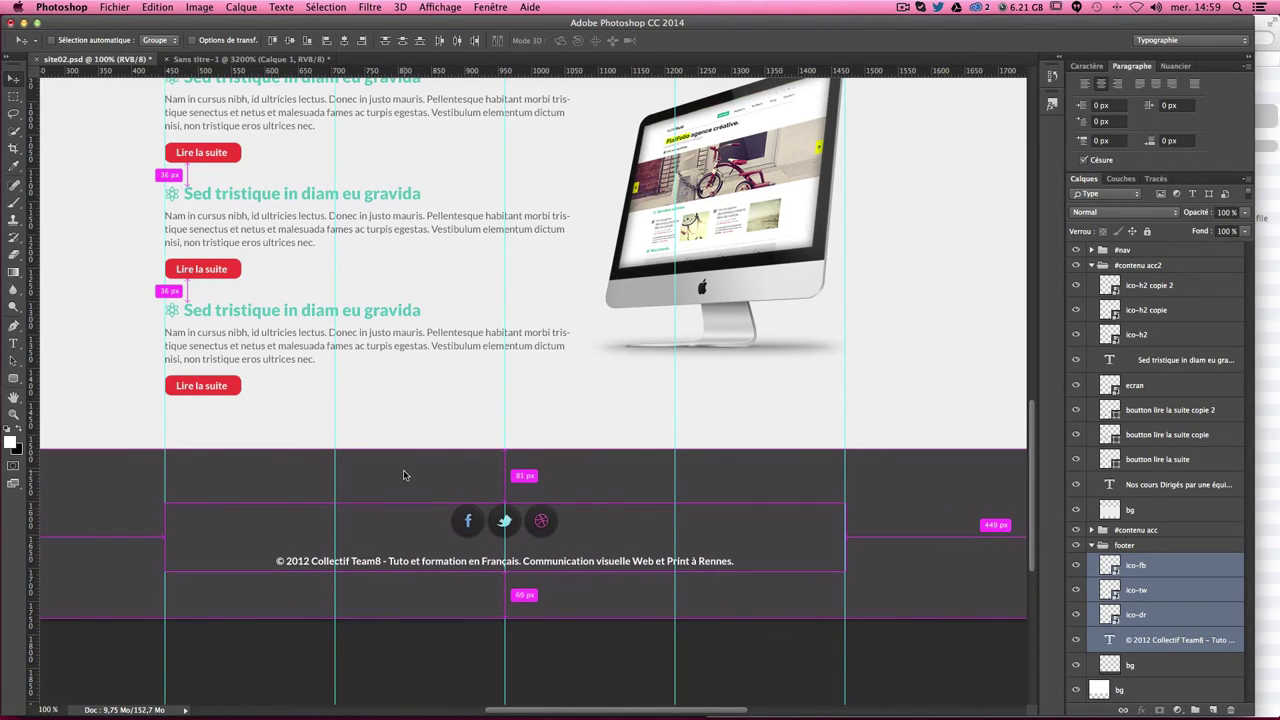
key(Down)
key(Up)
key(Up)
key(Up)
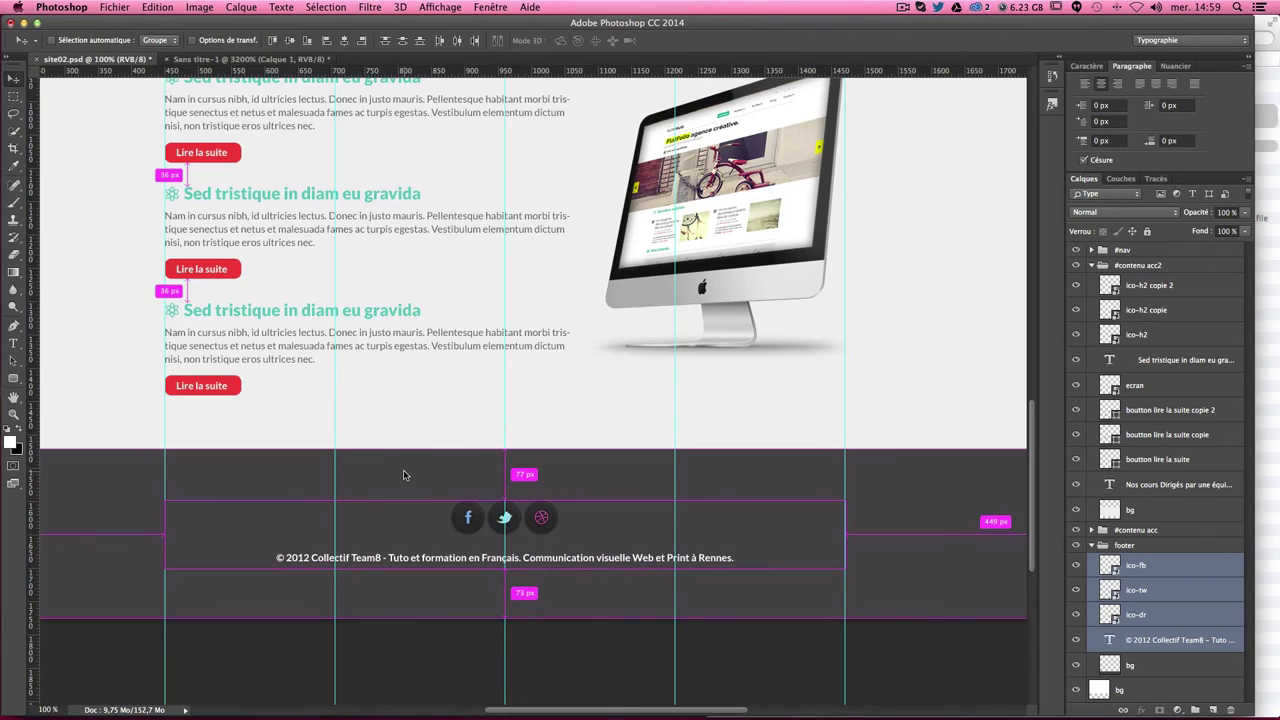
key(Up)
key(Up)
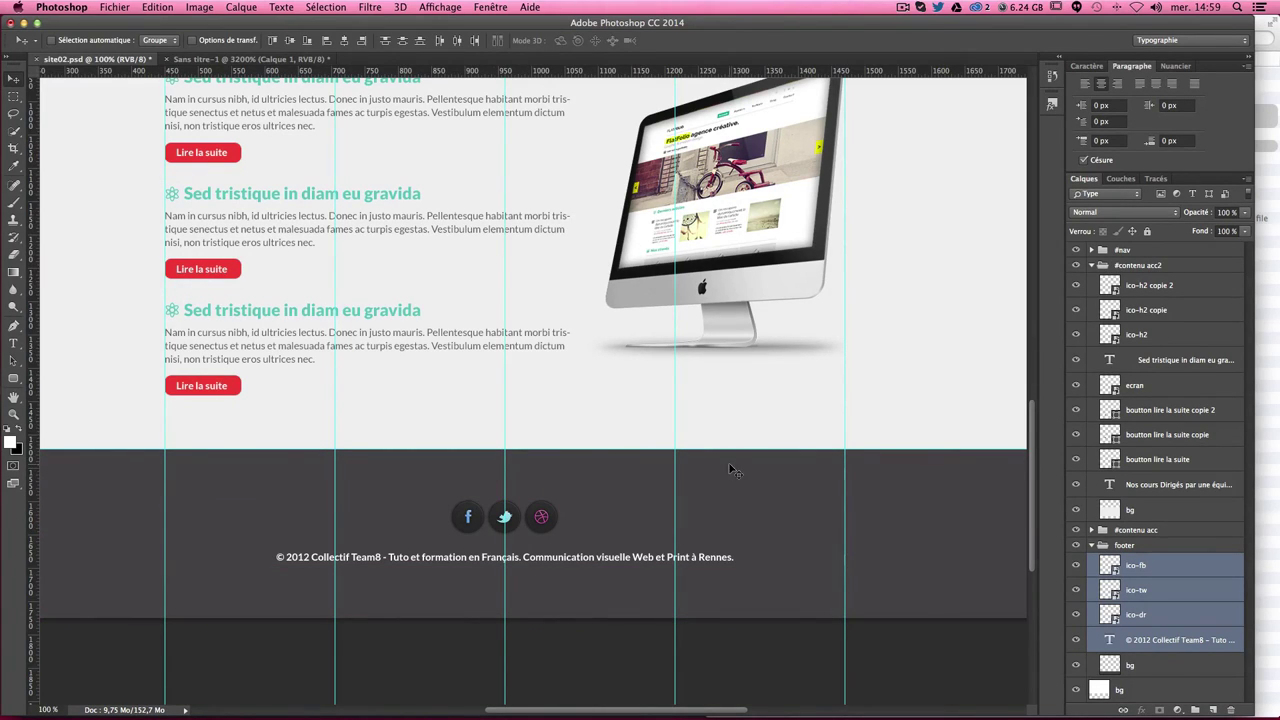
Step: Scroll back up the canvas toward the teal TUTO#5 top bar of the mockup
scroll(730, 468, up, 3)
scroll(731, 467, up, 2)
scroll(731, 467, up, 2)
scroll(731, 467, up, 5)
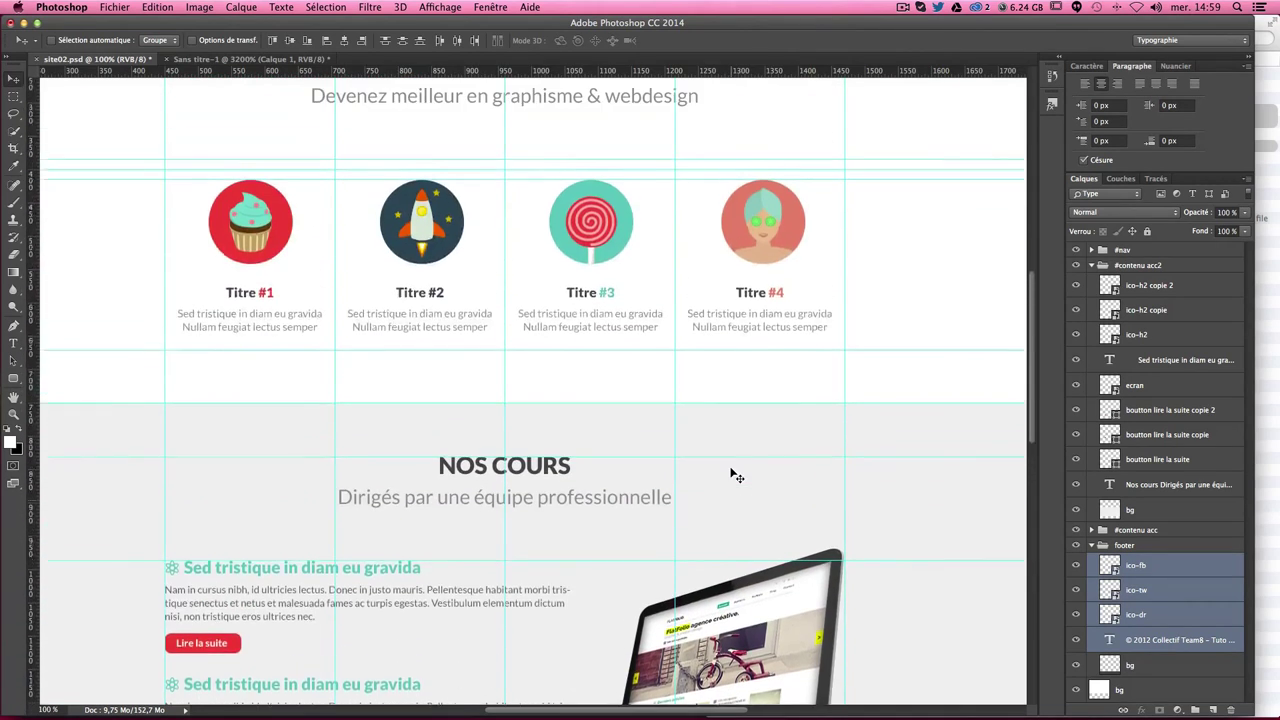
scroll(731, 469, up, 1)
scroll(731, 470, up, 4)
scroll(731, 470, down, 1)
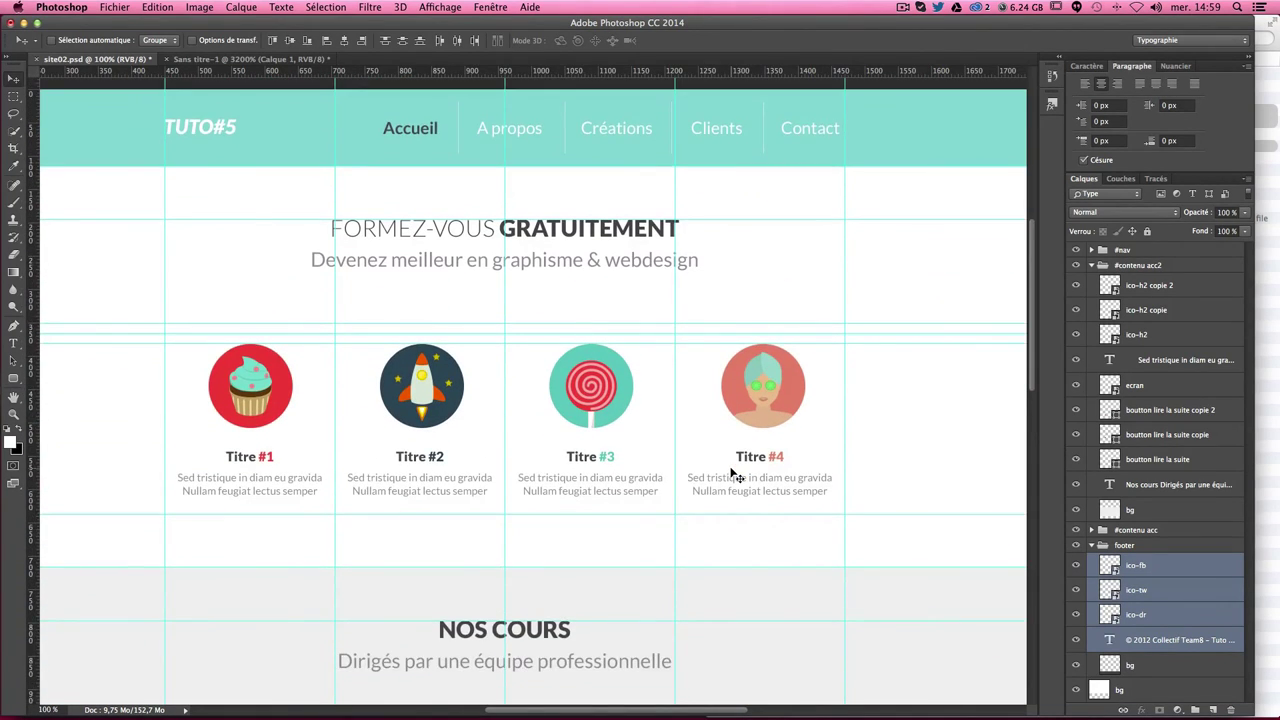
scroll(731, 470, down, 6)
scroll(735, 477, down, 7)
scroll(735, 477, down, 3)
scroll(735, 477, up, 7)
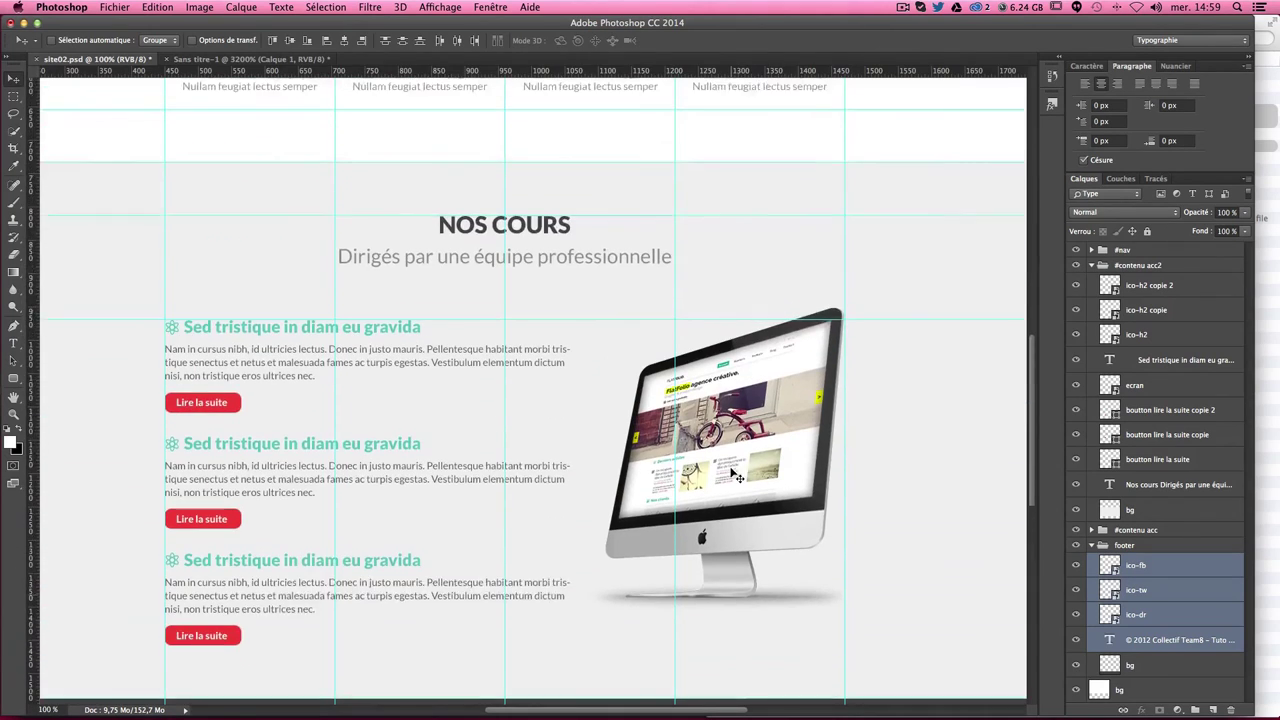
scroll(735, 477, up, 2)
scroll(735, 477, up, 5)
scroll(735, 477, down, 7)
scroll(735, 477, up, 1)
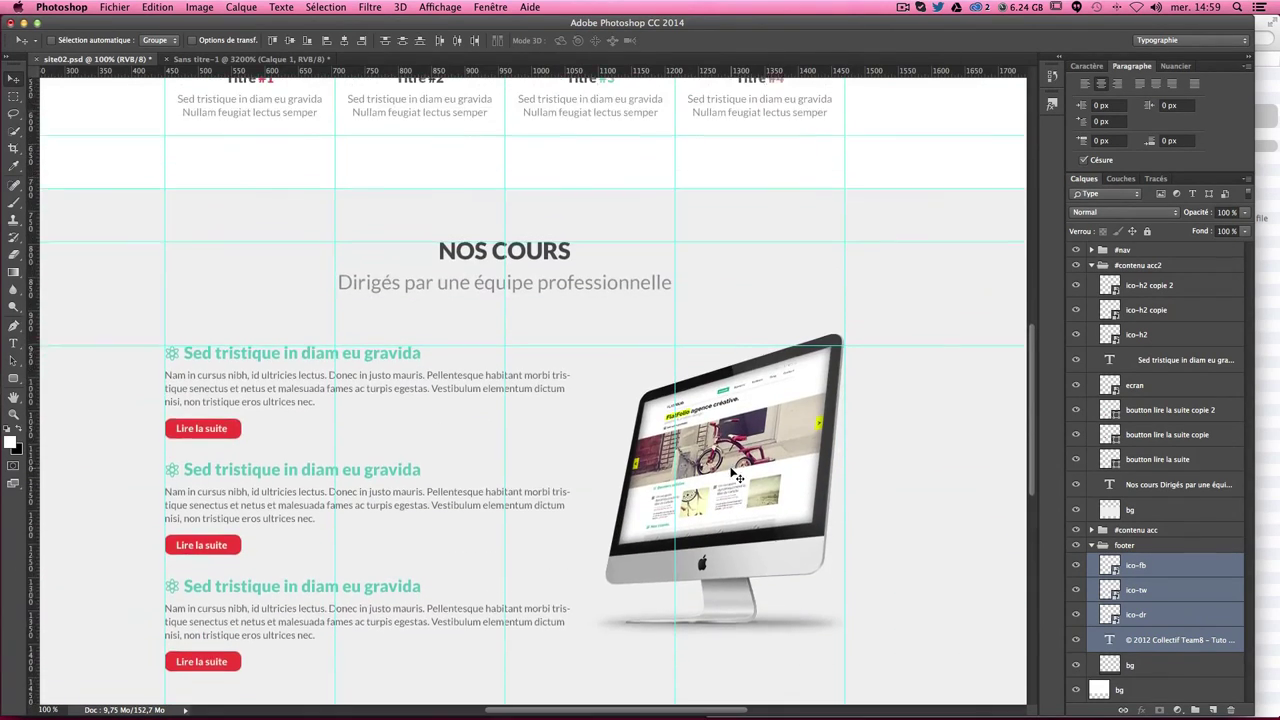
scroll(735, 477, up, 5)
scroll(736, 476, up, 2)
scroll(736, 476, up, 1)
scroll(736, 476, left, 1)
scroll(736, 476, up, 2)
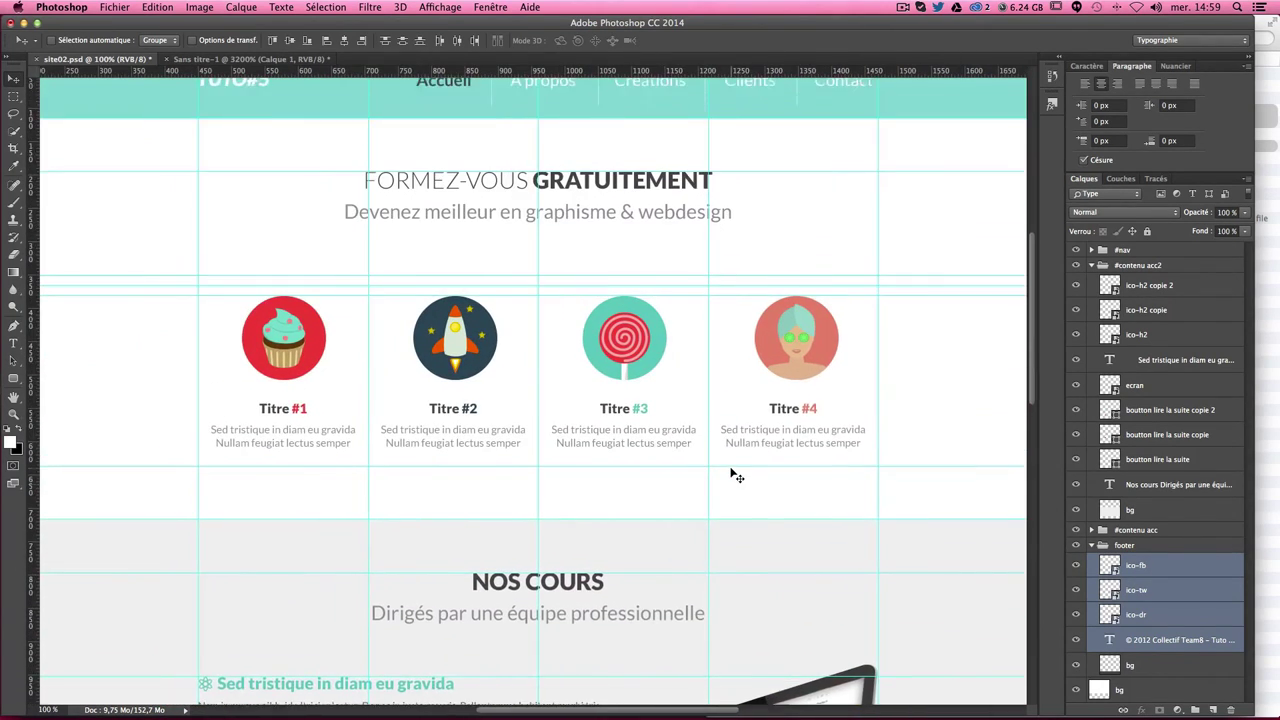
scroll(736, 477, up, 2)
Step: Zoom out to 66.7% and hide the guides to view the whole upper mockup
key(ctrl+minus)
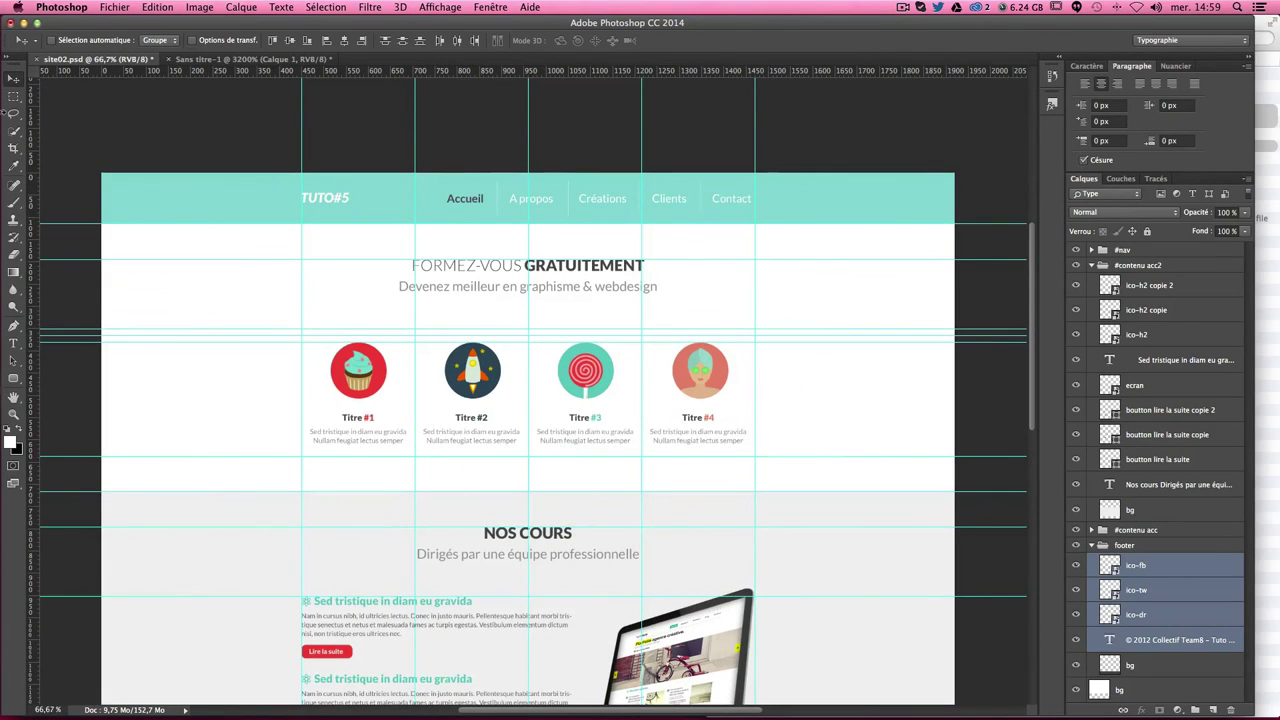
key(ctrl+semicolon)
scroll(660, 300, down, 2)
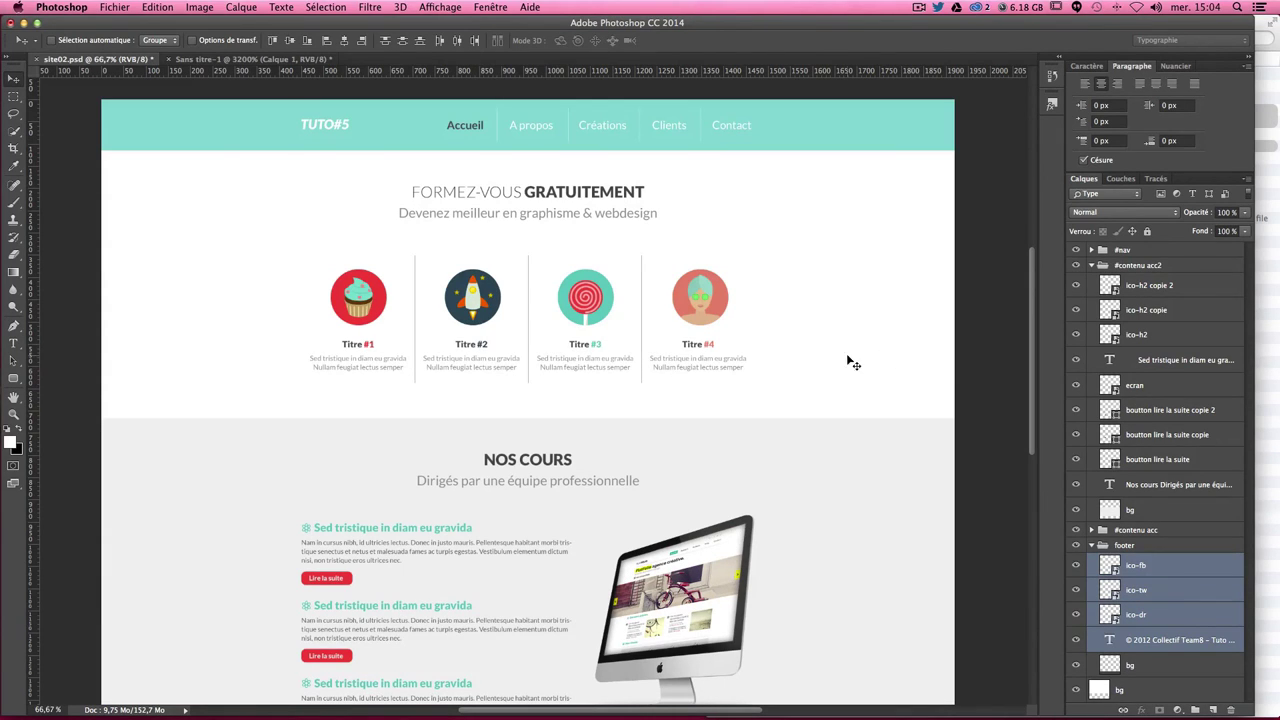
mouse_move(893, 712)
click(895, 671)
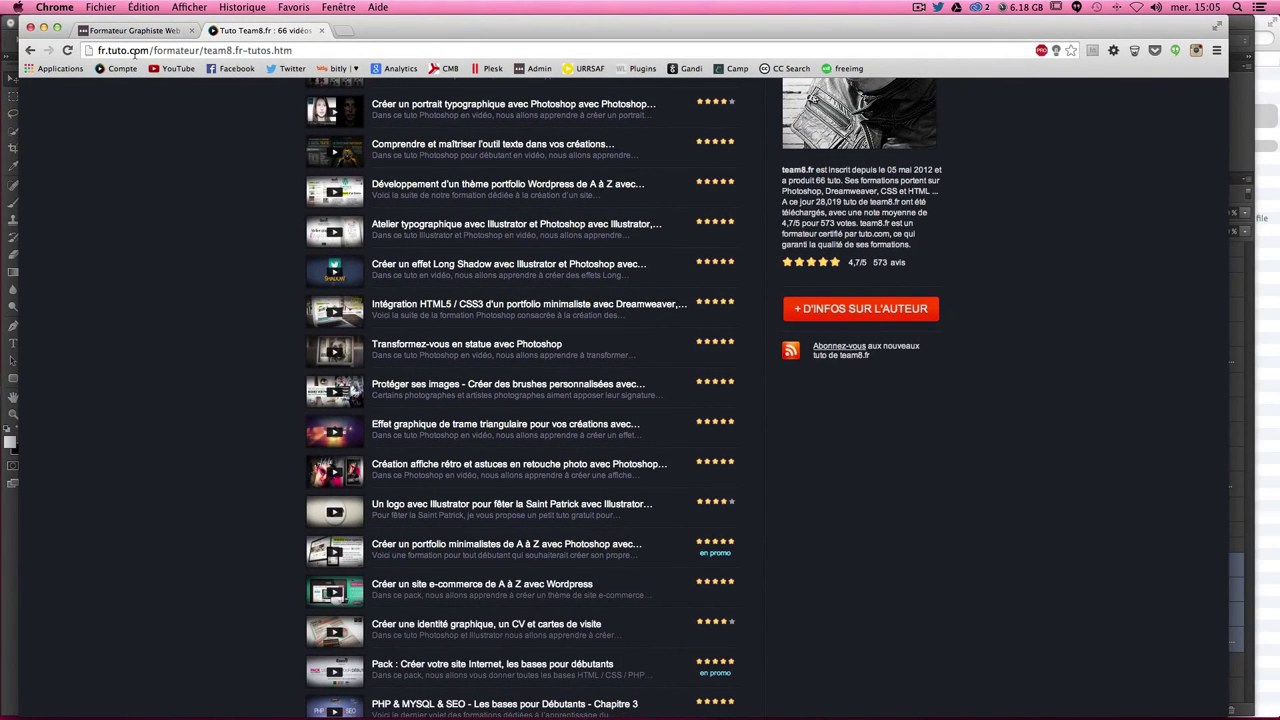
drag(130, 50, 300, 50)
click(239, 50)
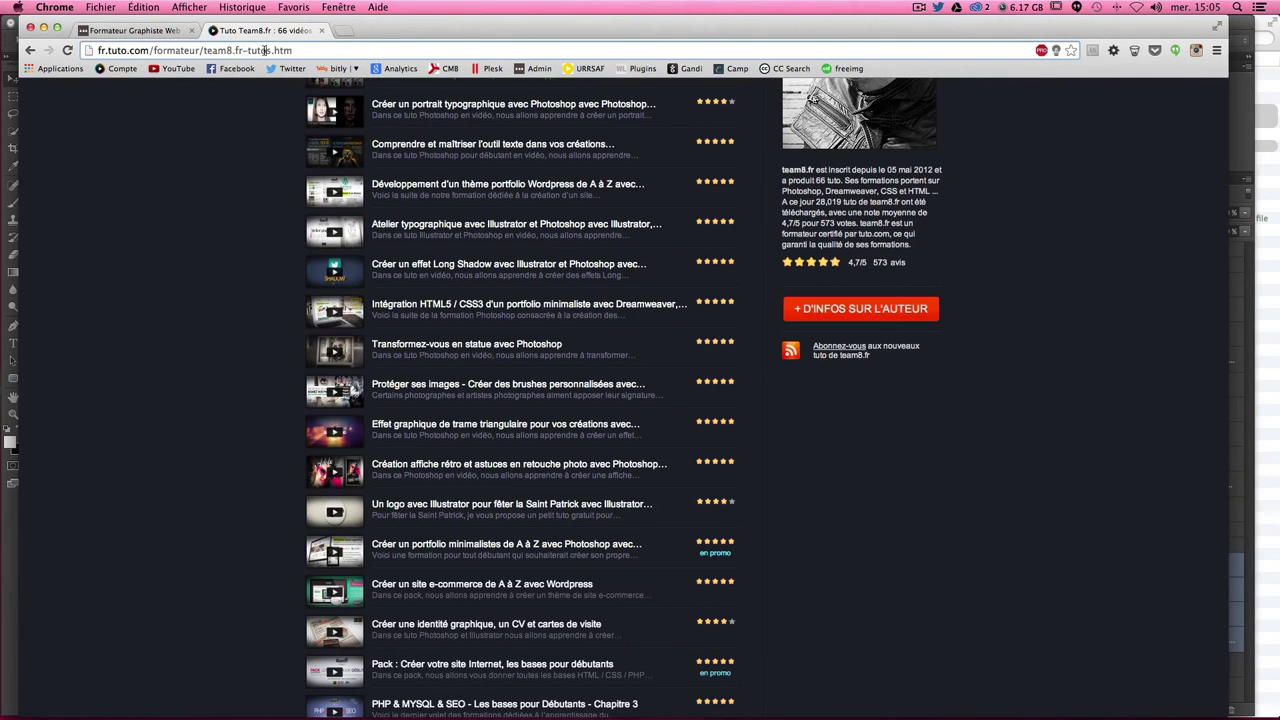
click(307, 50)
scroll(951, 277, up, 5)
scroll(455, 205, down, 1)
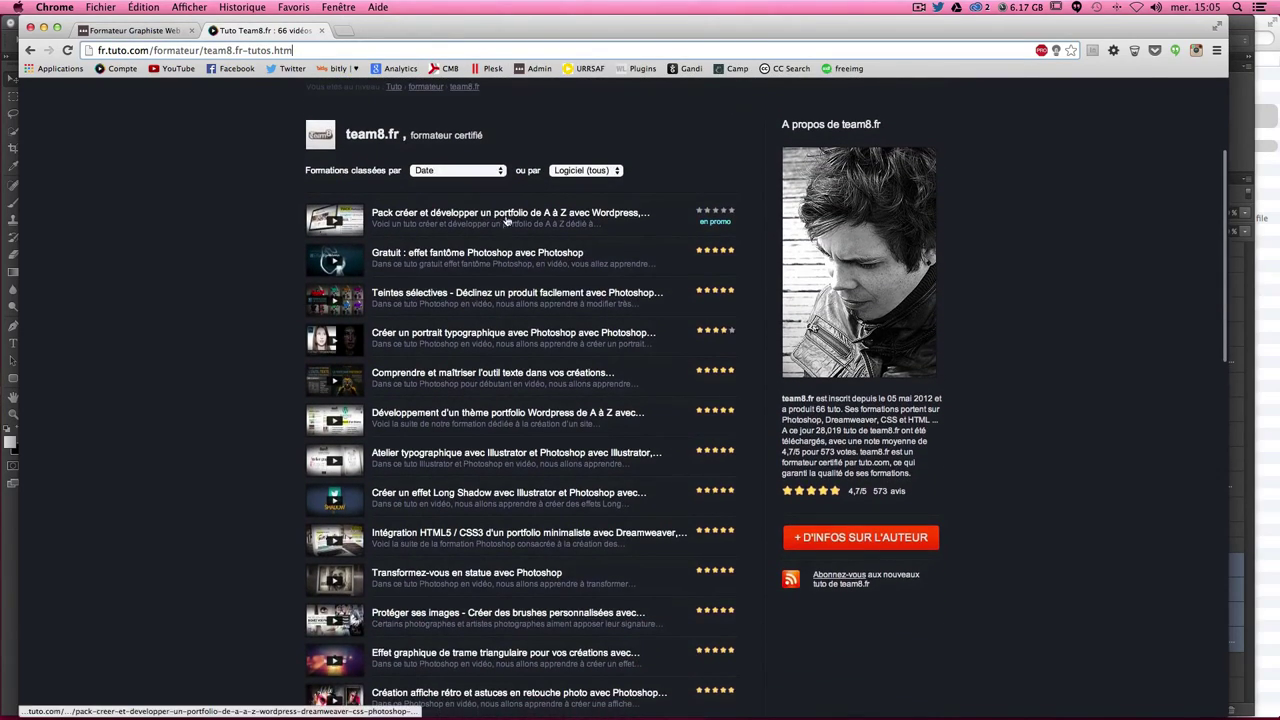
scroll(460, 200, down, 3)
scroll(480, 180, down, 2)
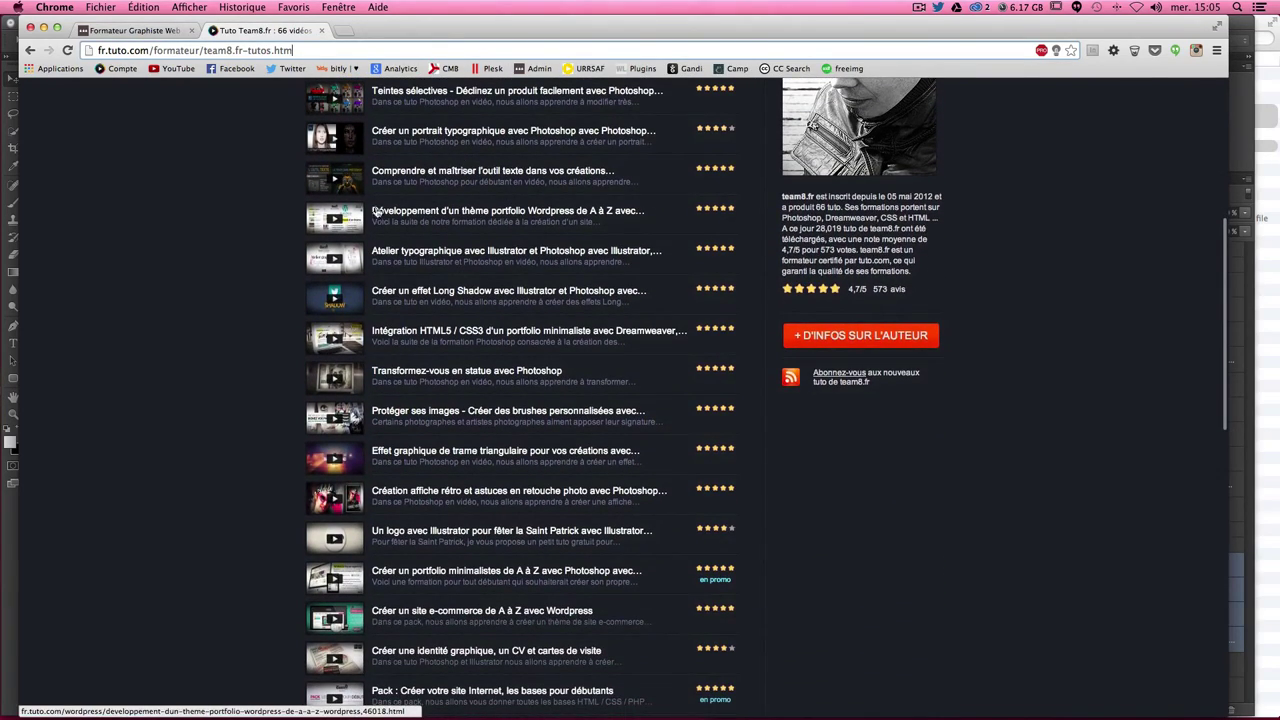
scroll(461, 220, up, 5)
scroll(461, 216, down, 3)
scroll(461, 218, down, 1)
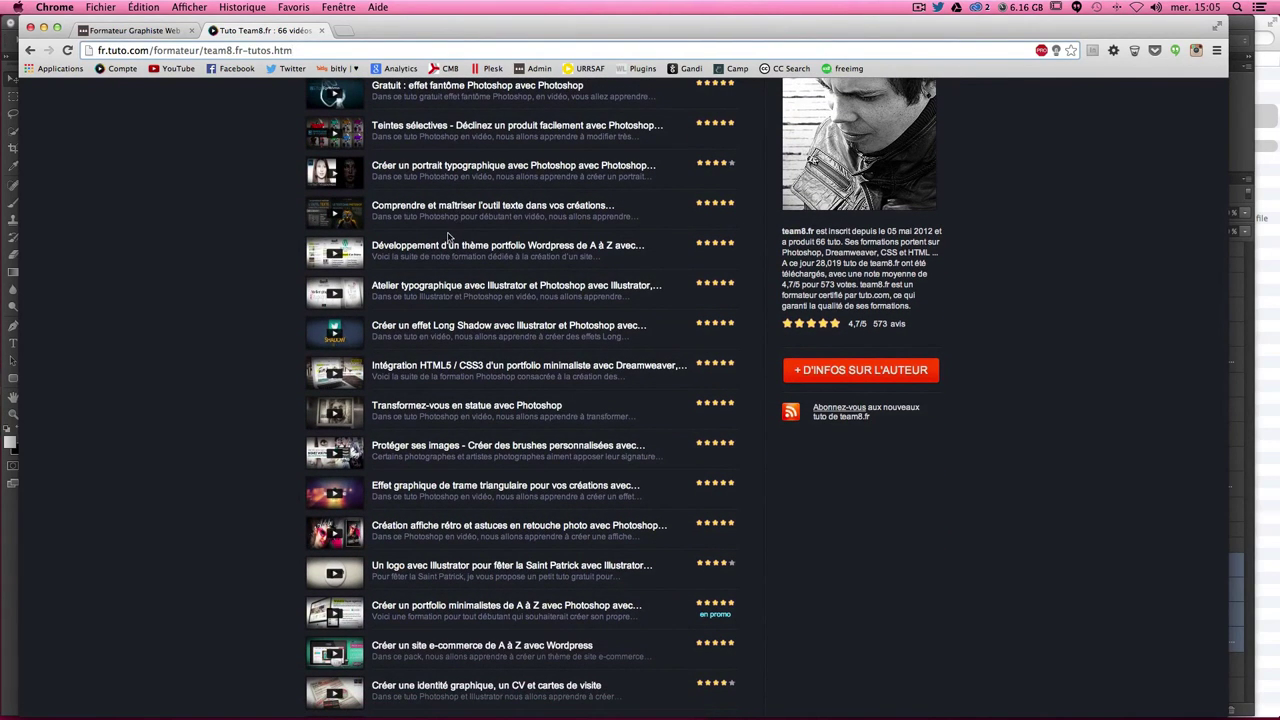
scroll(469, 420, down, 3)
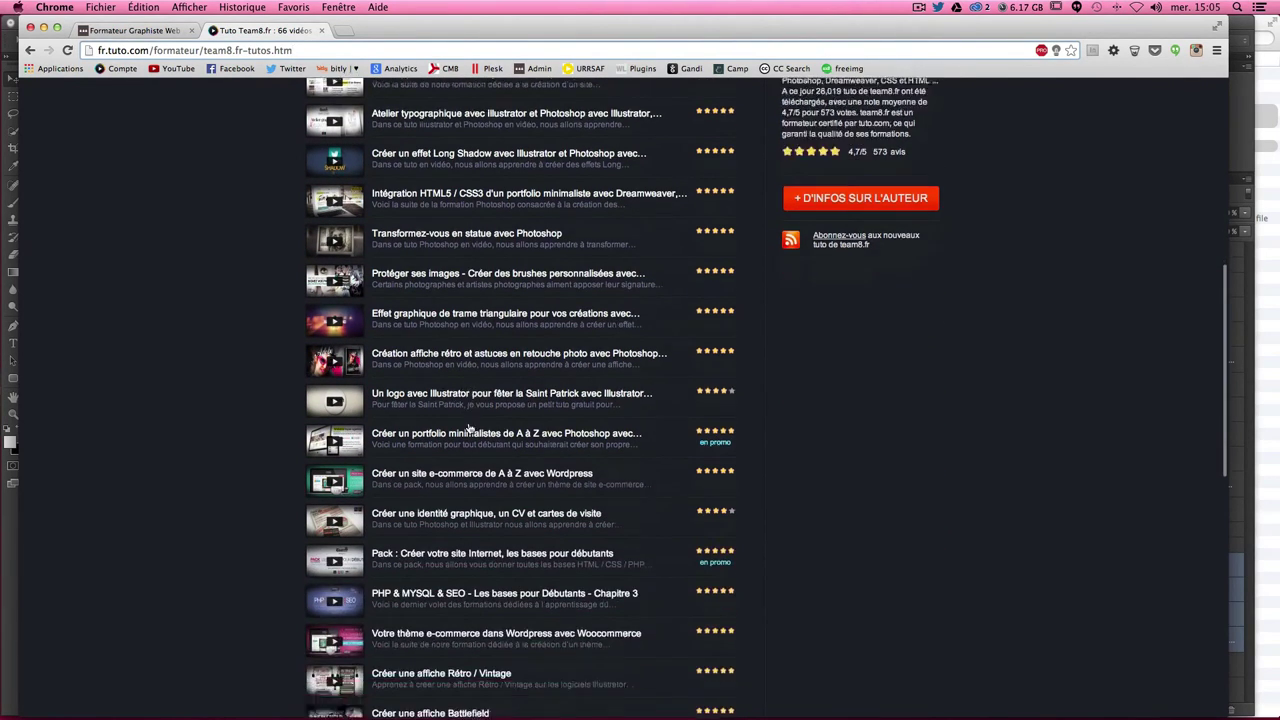
scroll(468, 422, down, 3)
scroll(468, 422, down, 3)
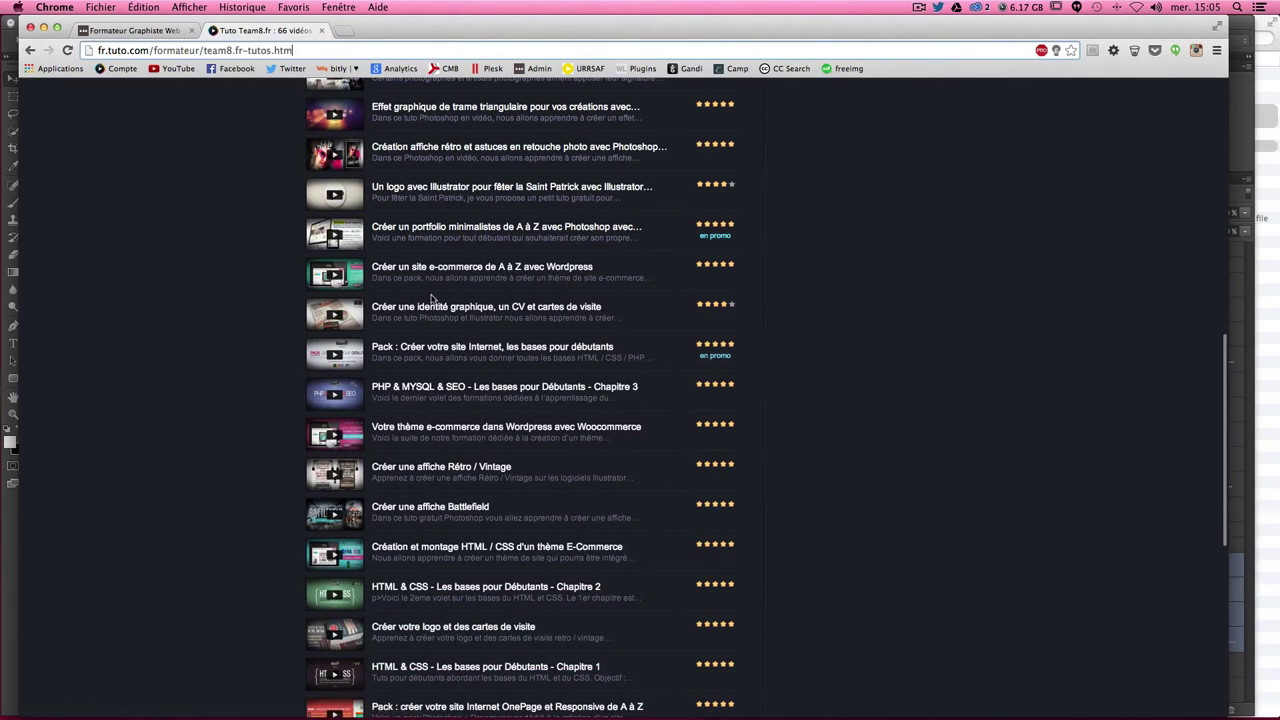
scroll(447, 622, down, 2)
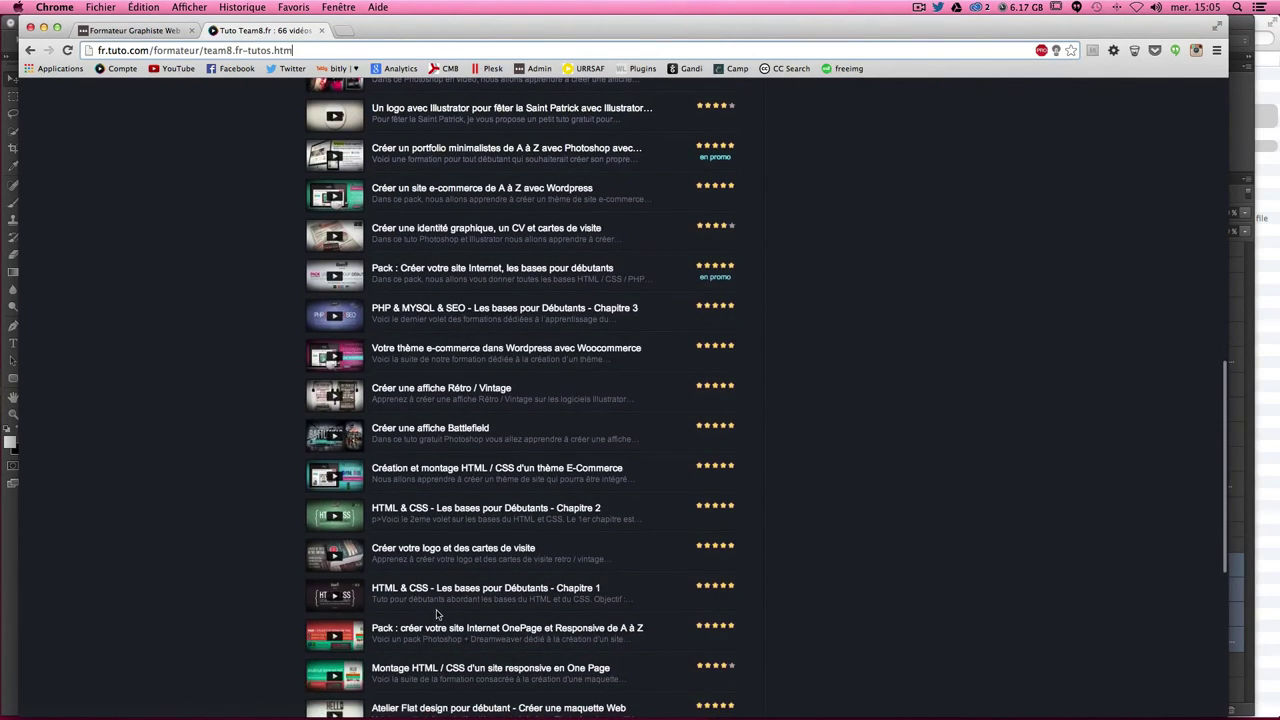
scroll(398, 592, up, 1)
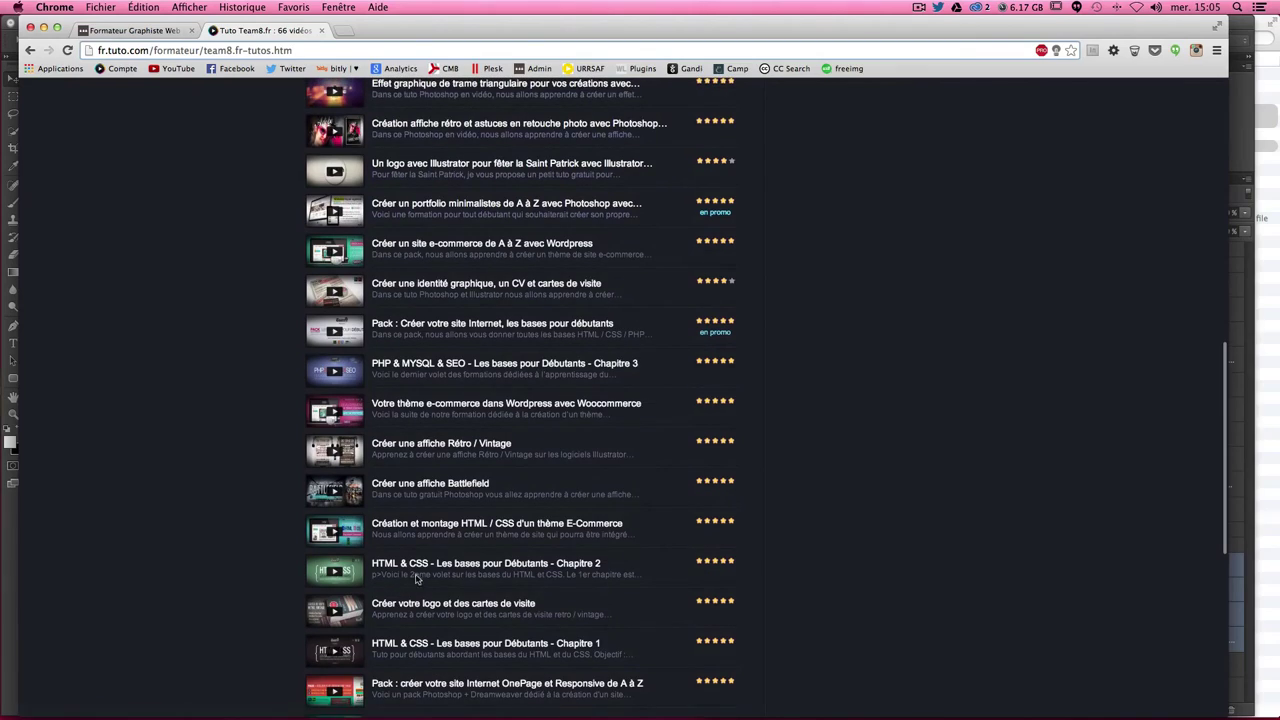
scroll(452, 566, up, 4)
scroll(452, 566, up, 2)
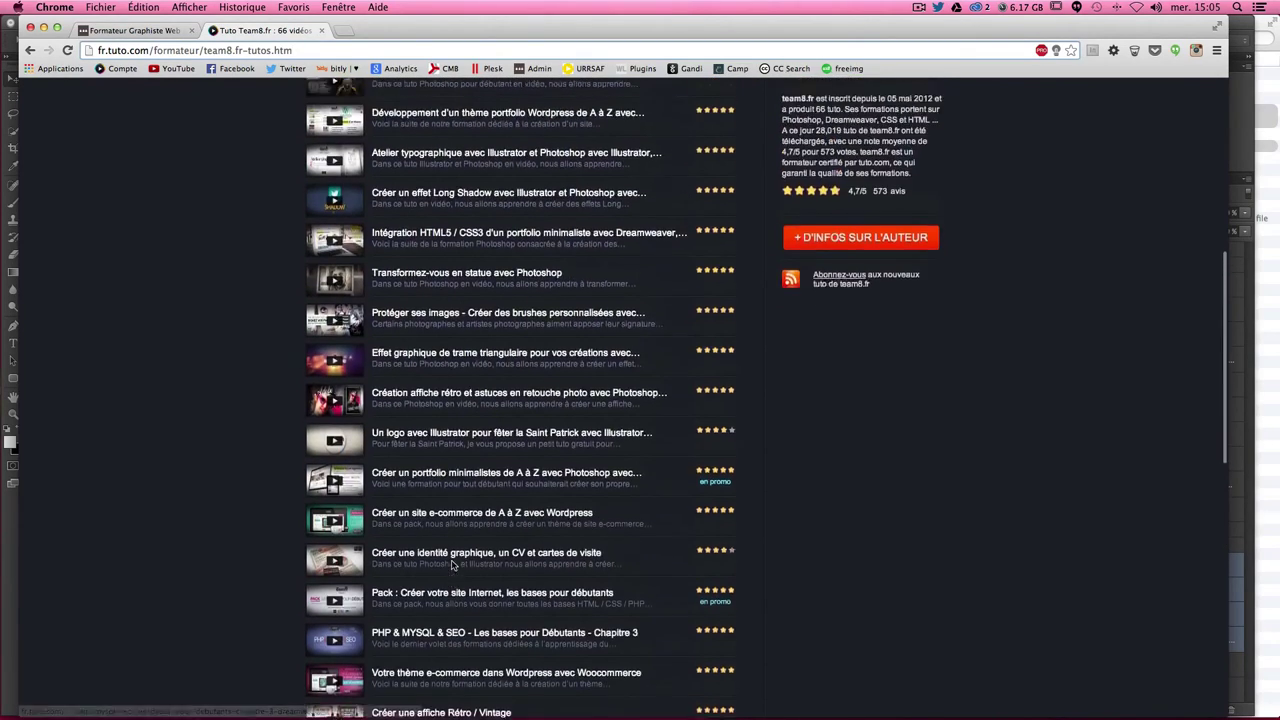
scroll(452, 566, up, 5)
scroll(475, 614, up, 1)
scroll(454, 605, up, 1)
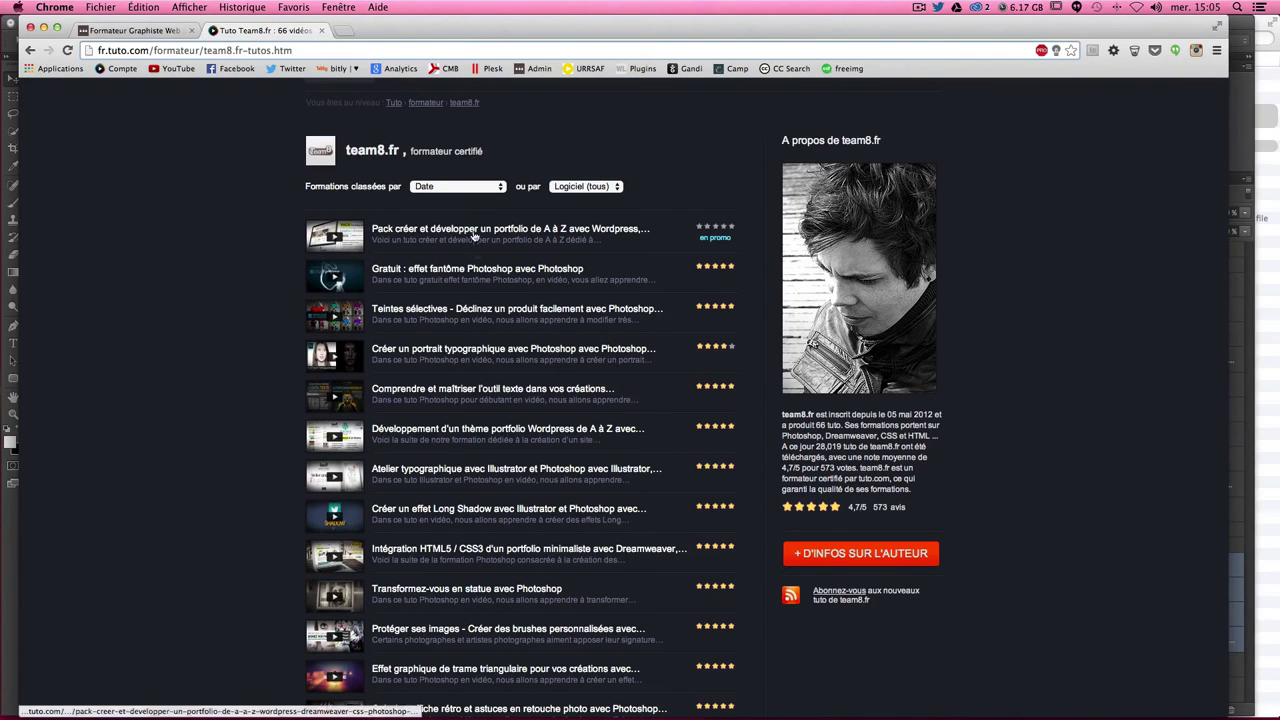
scroll(1088, 281, down, 2)
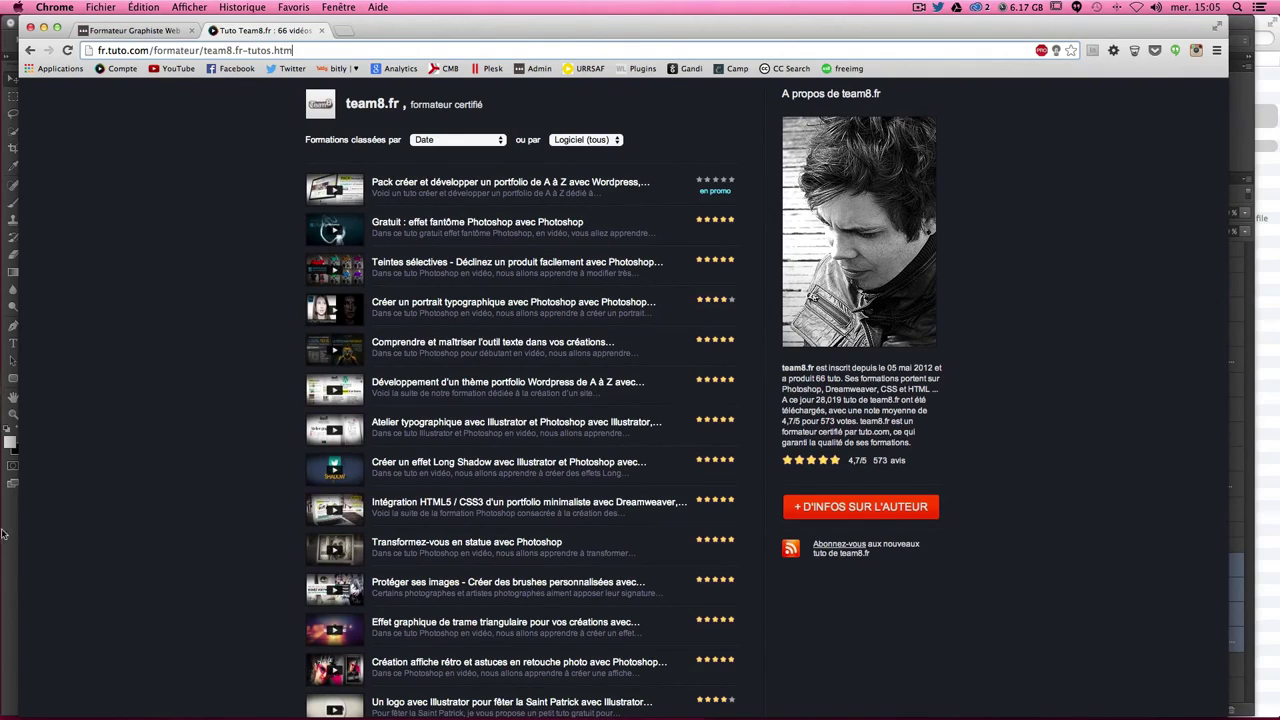
click(5, 600)
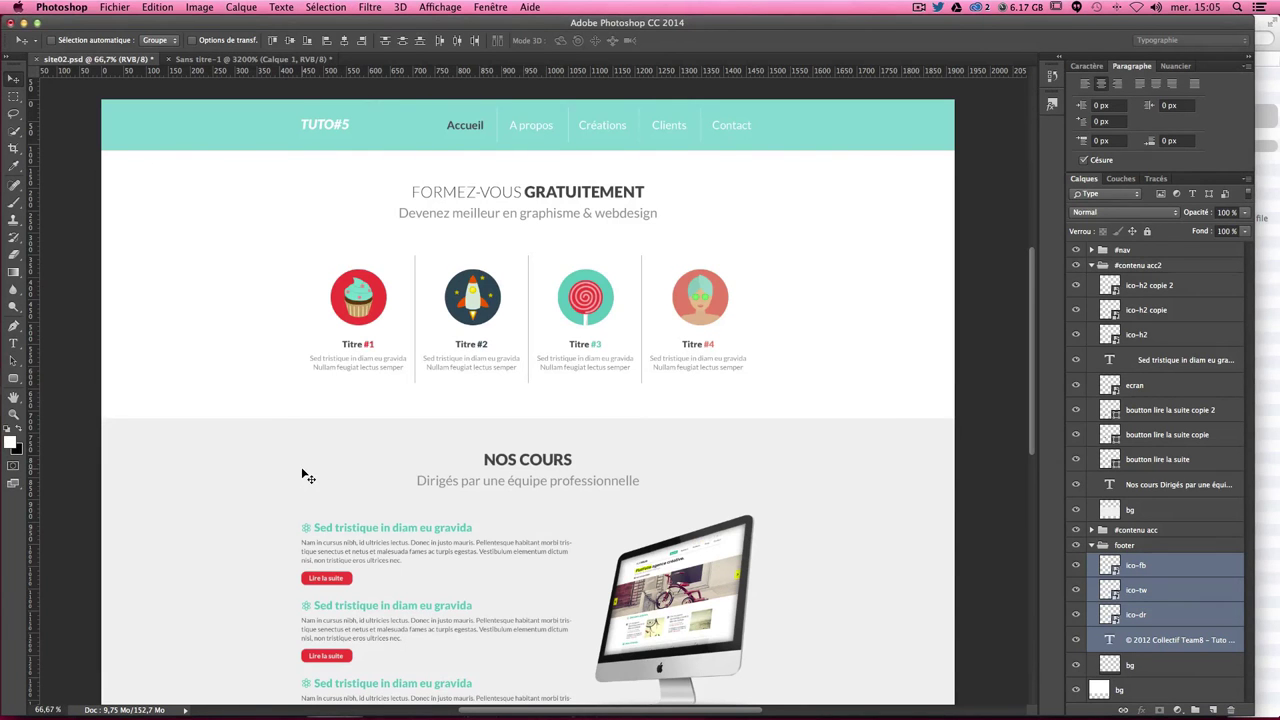